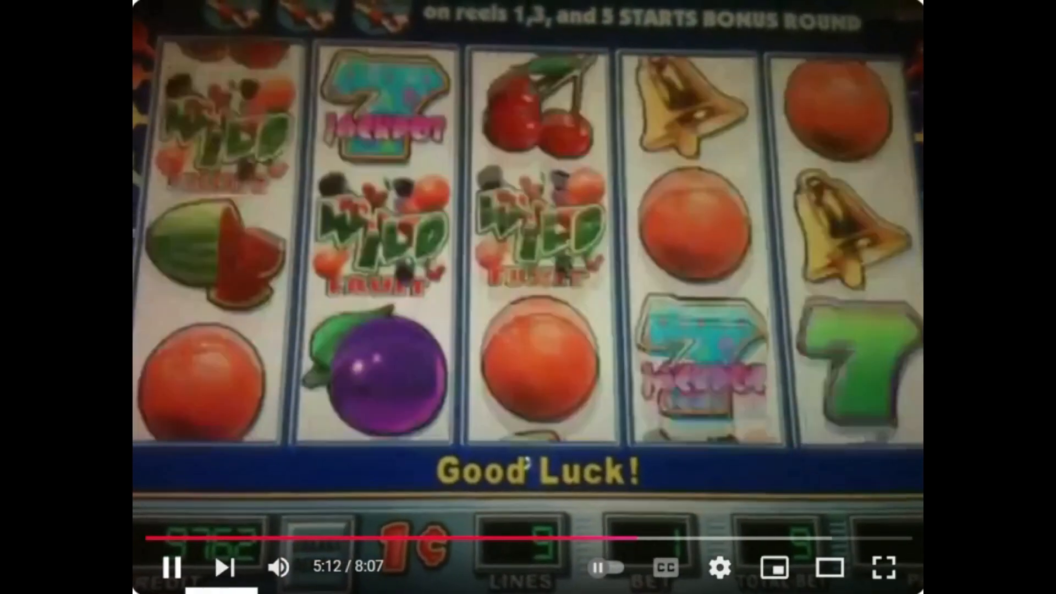
click(172, 568)
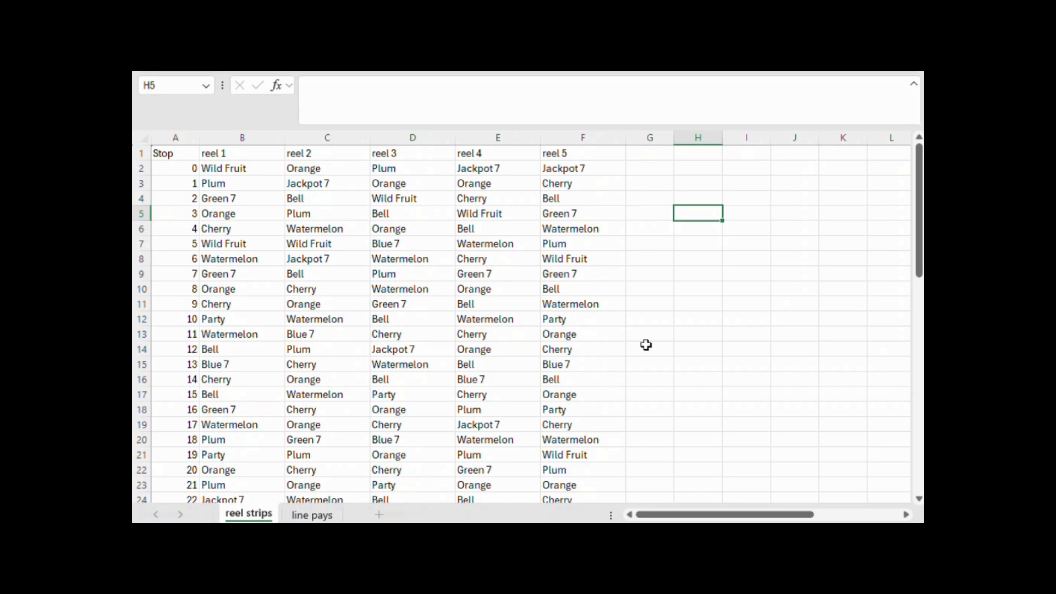
Examine the symbol order of all five reels on the reel strips sheet, from stop 0 through stop 28
scroll(682, 328, down, 2)
scroll(681, 328, up, 2)
scroll(619, 324, down, 4)
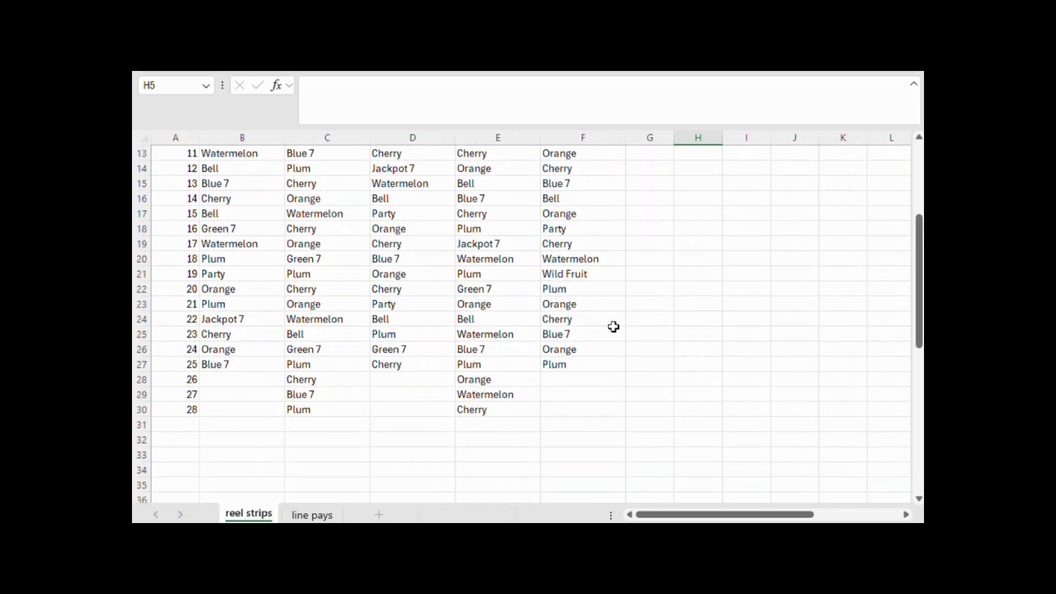
scroll(615, 326, up, 4)
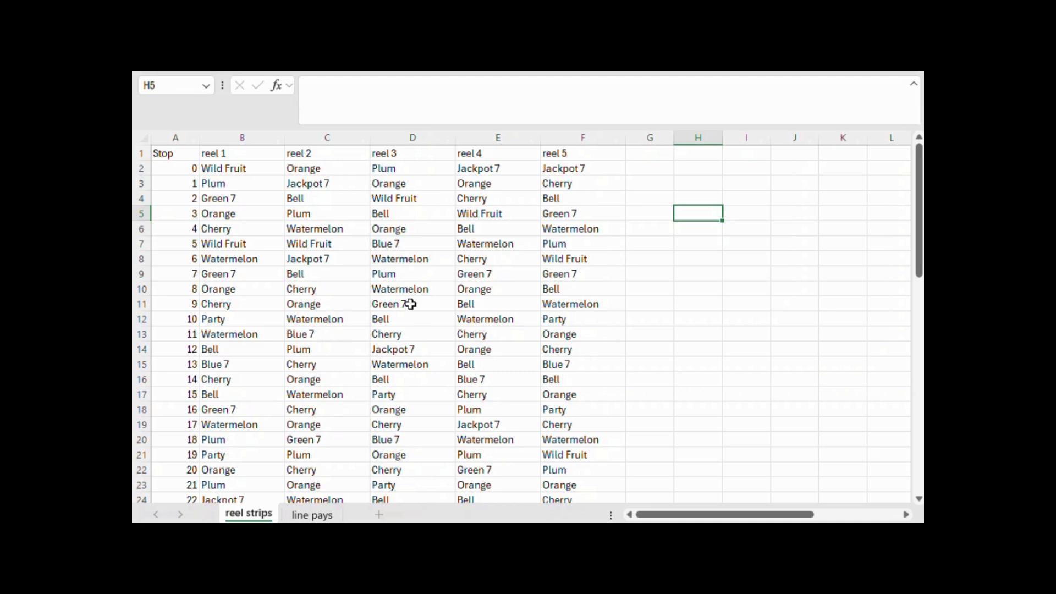
click(227, 172)
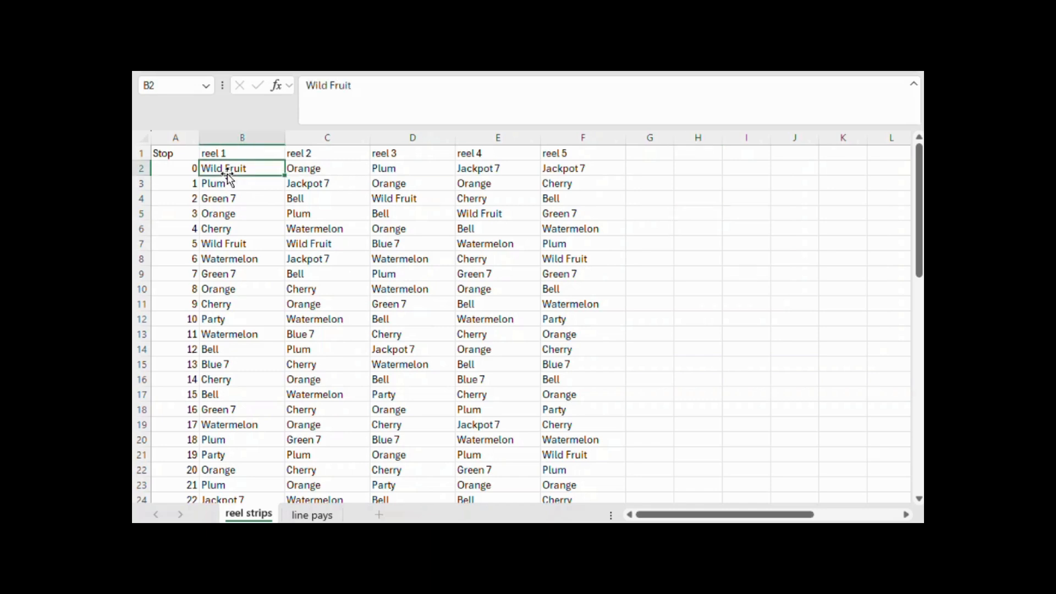
scroll(220, 192, down, 4)
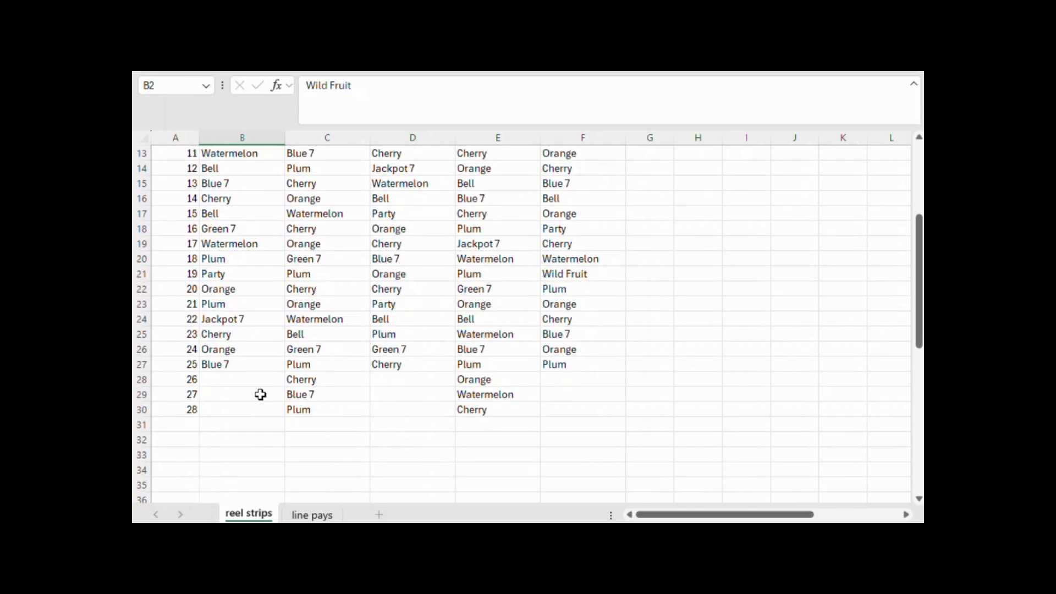
scroll(261, 374, up, 4)
scroll(263, 361, down, 3)
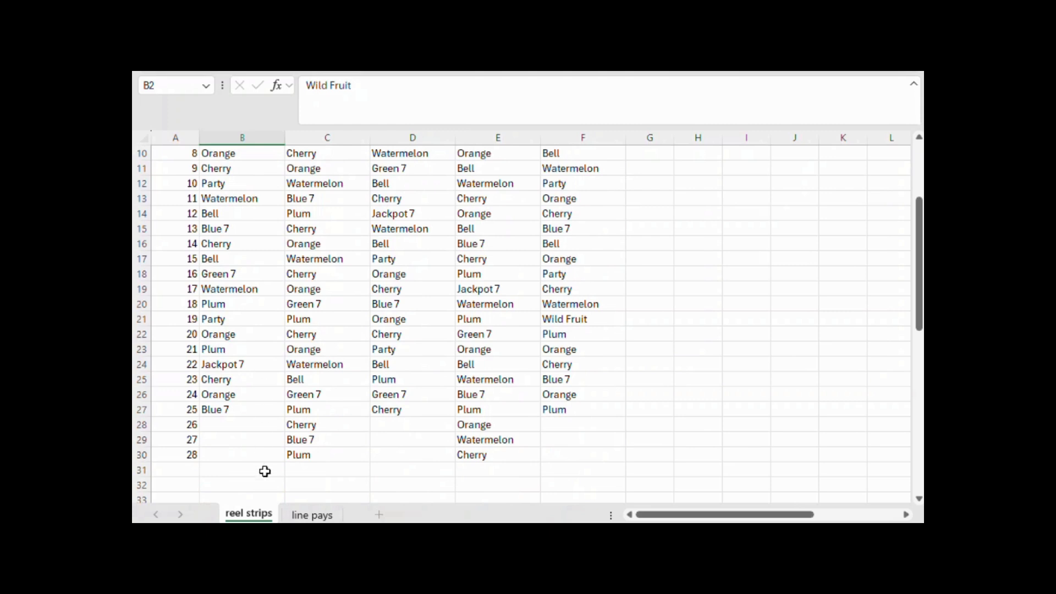
scroll(268, 438, up, 3)
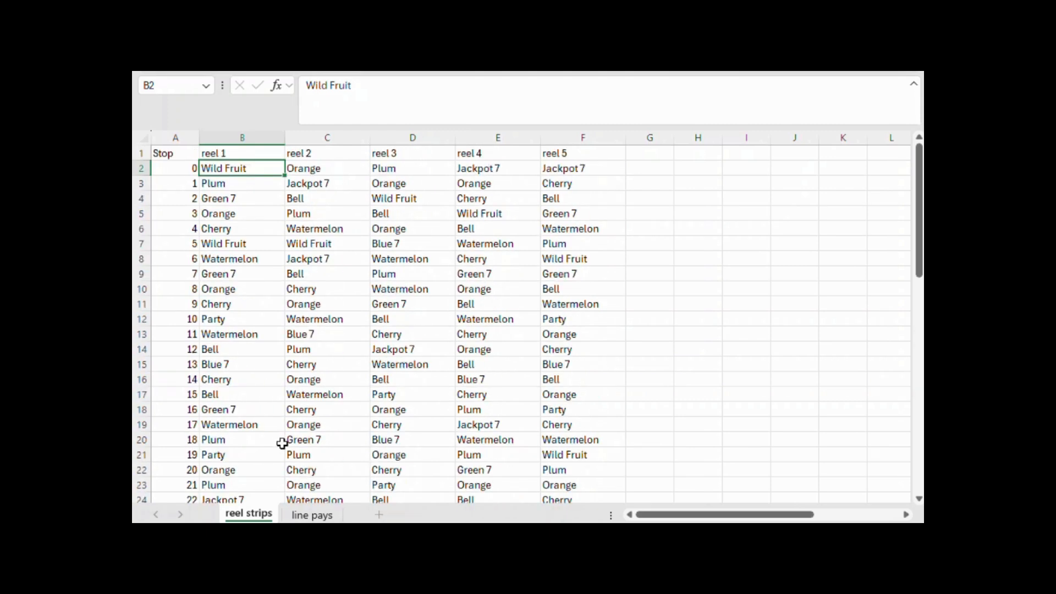
scroll(371, 378, down, 3)
scroll(369, 380, up, 3)
scroll(341, 309, down, 3)
scroll(329, 316, up, 3)
scroll(325, 322, down, 4)
scroll(318, 330, down, 1)
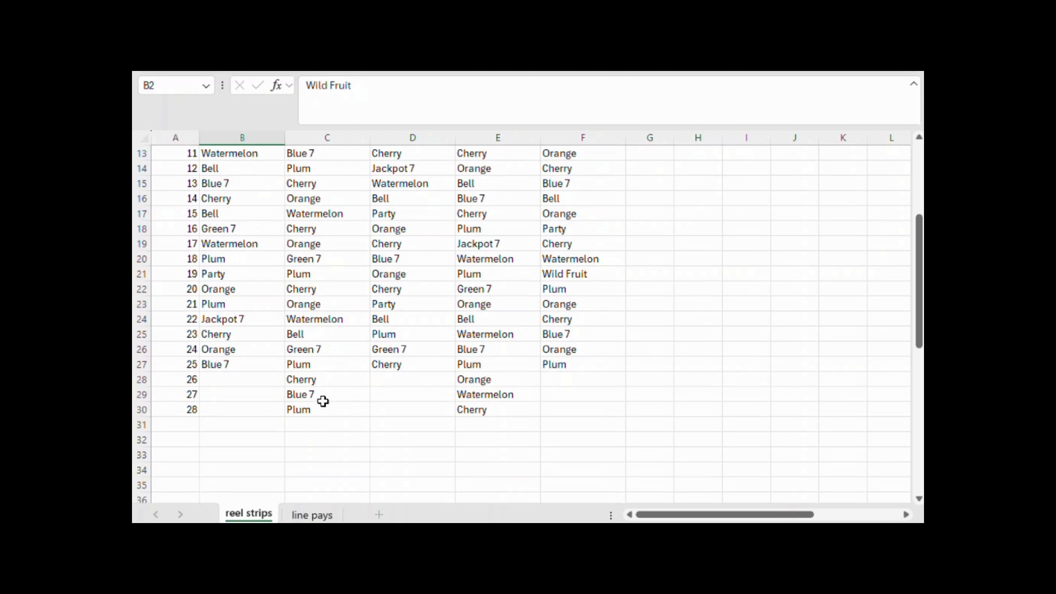
Inspect individual stops on reels 2 and 3, from the last reel 2 symbol back to the symbols around stops 8 to 14
click(322, 405)
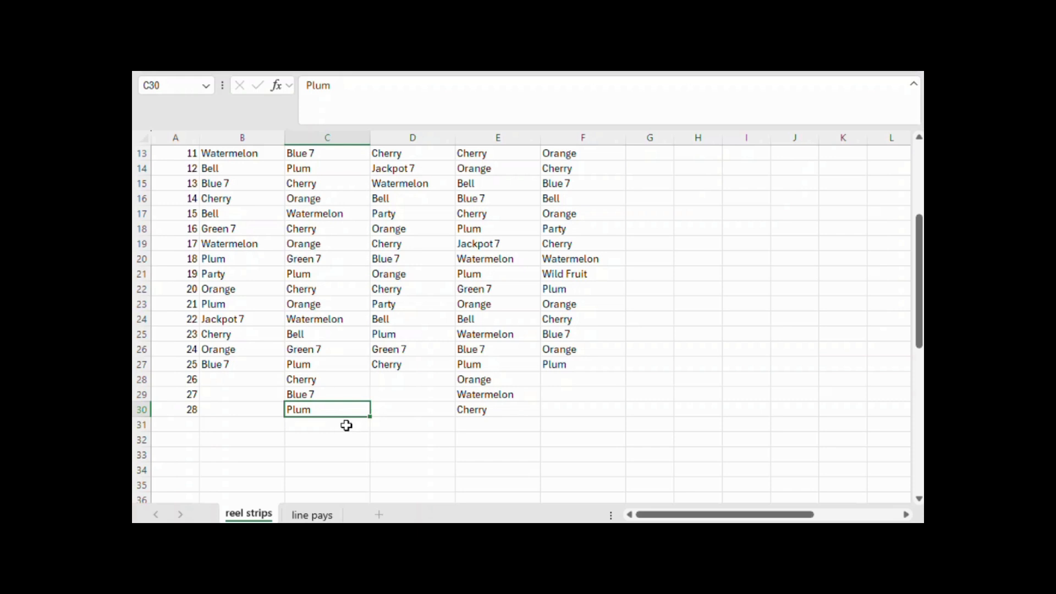
scroll(343, 425, up, 4)
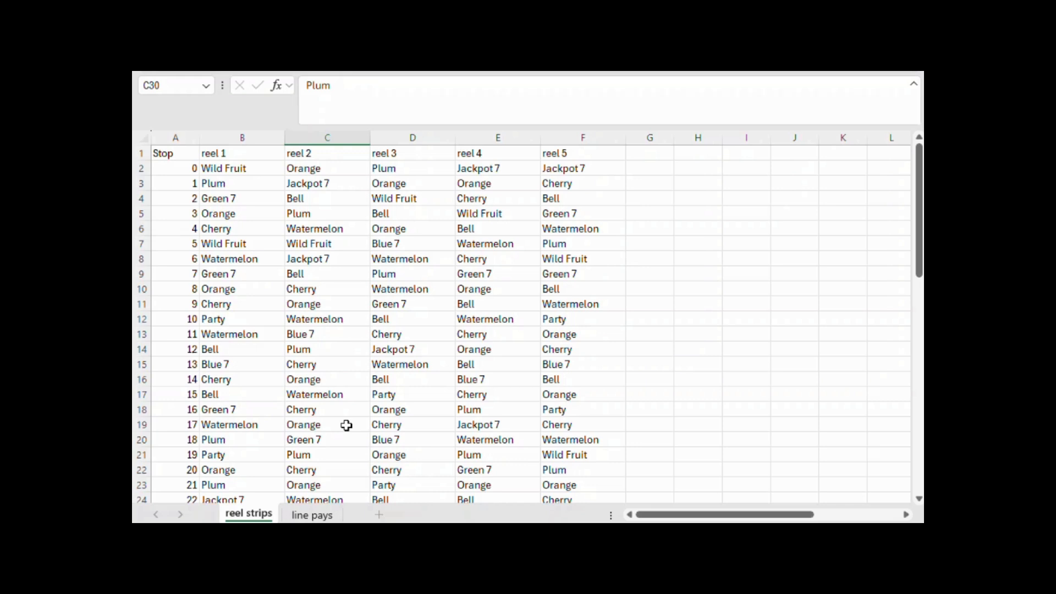
click(357, 362)
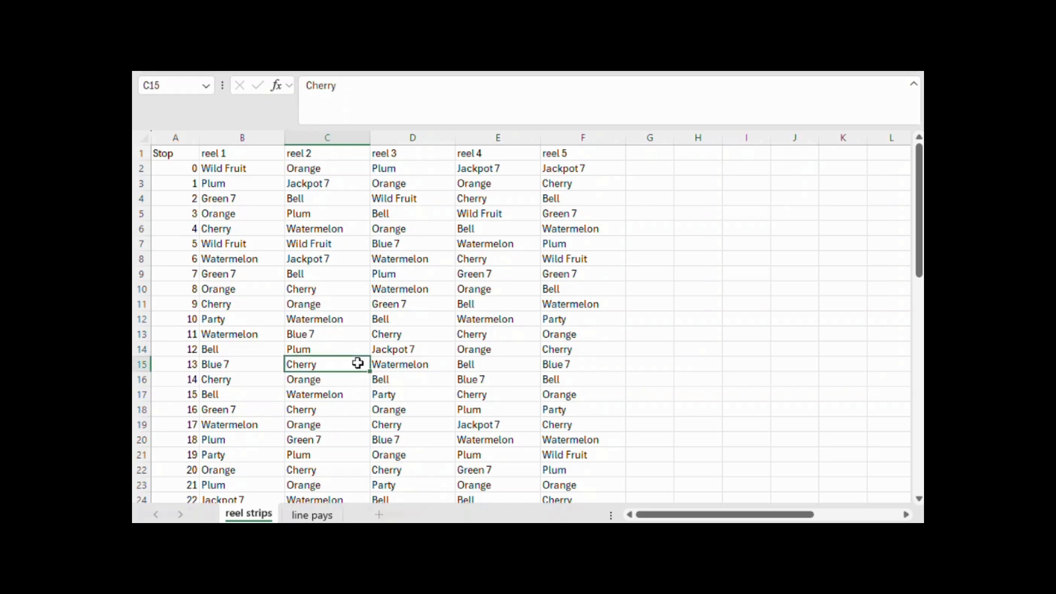
scroll(448, 307, down, 2)
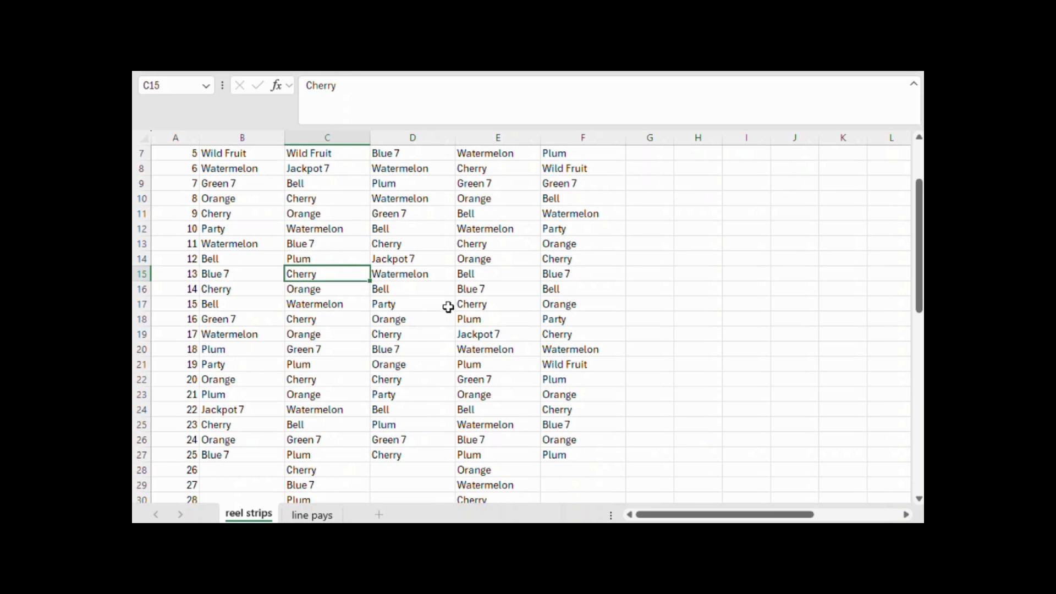
scroll(448, 307, up, 2)
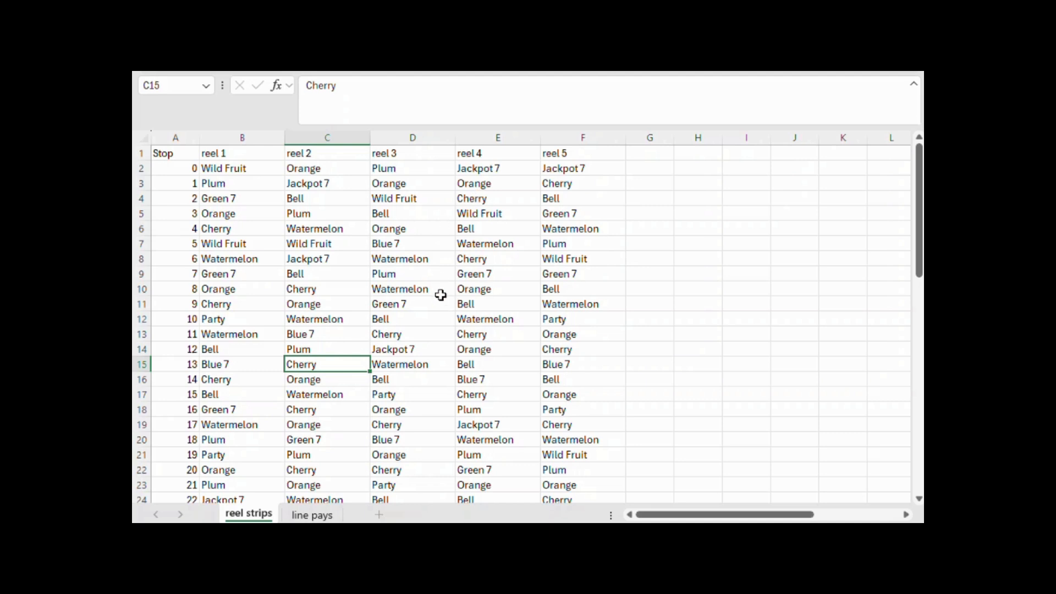
click(439, 291)
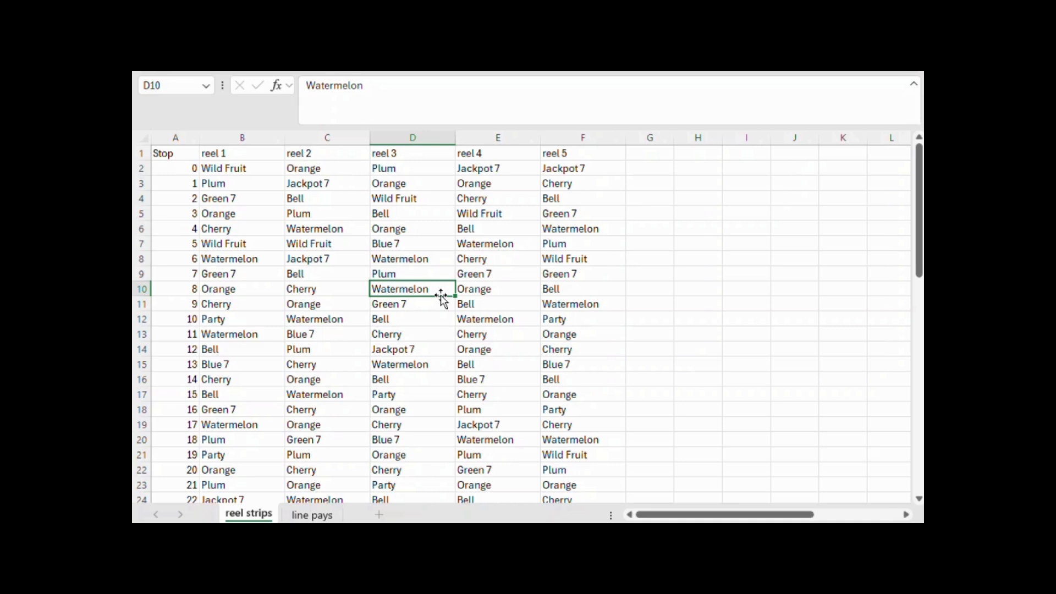
click(431, 301)
click(374, 368)
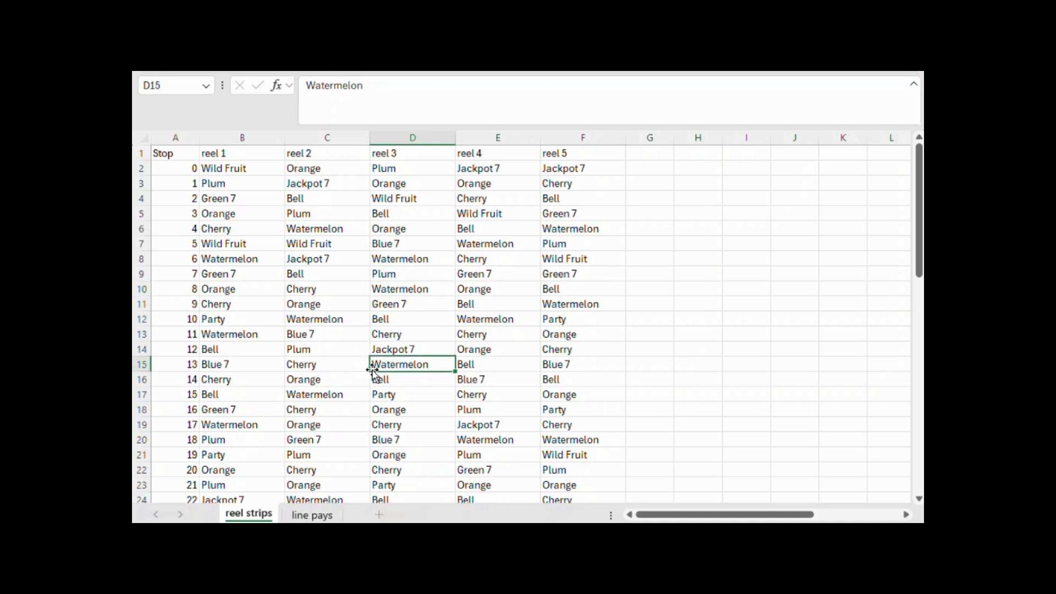
click(320, 372)
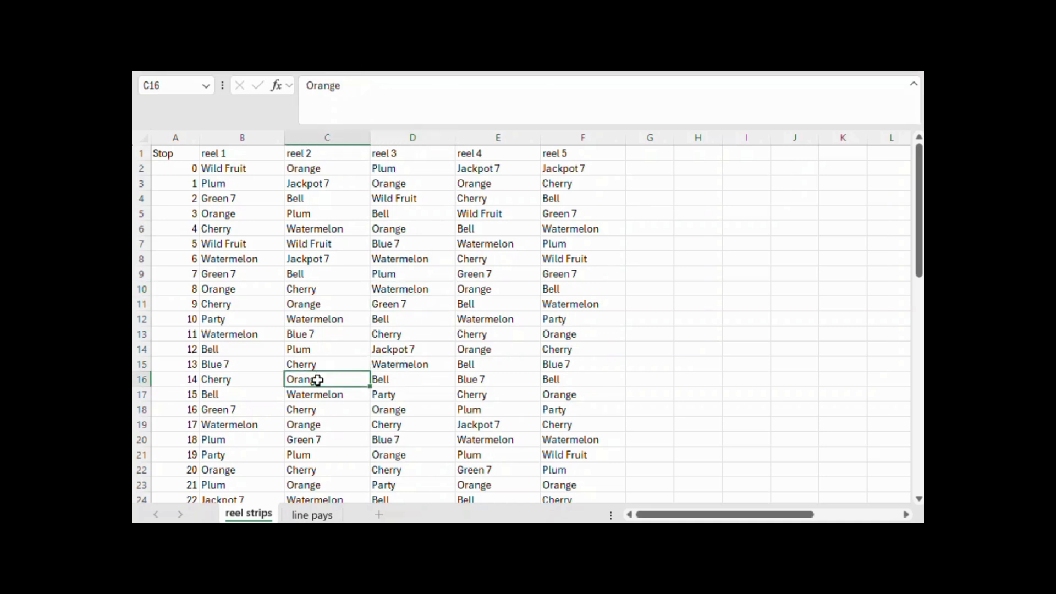
Review the symbol payouts in B2:F11 of the line pays sheet and the empty reel count table below them
click(321, 517)
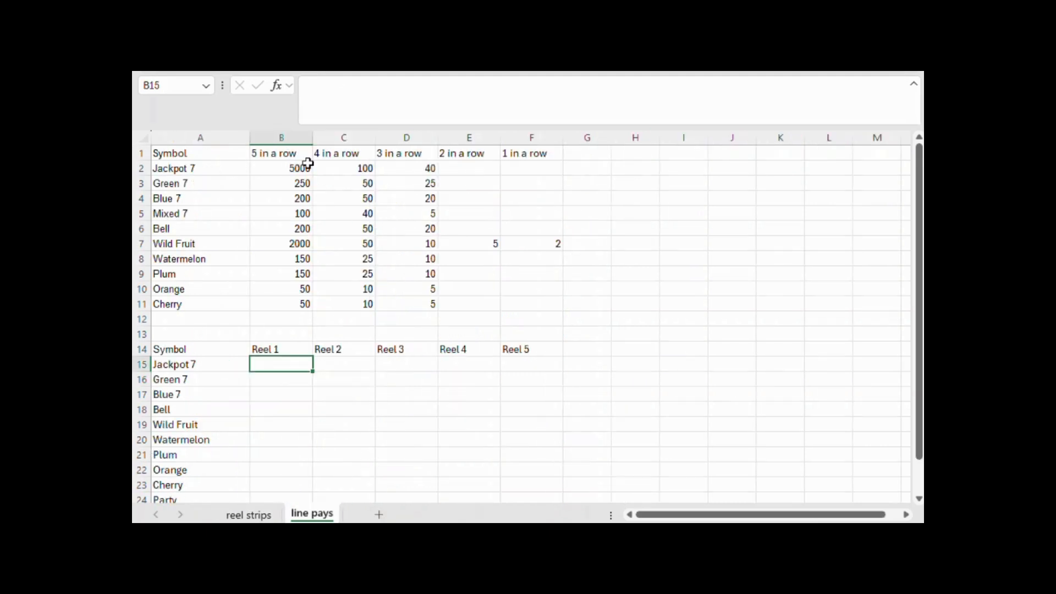
drag(297, 165, 454, 229)
drag(549, 288, 548, 308)
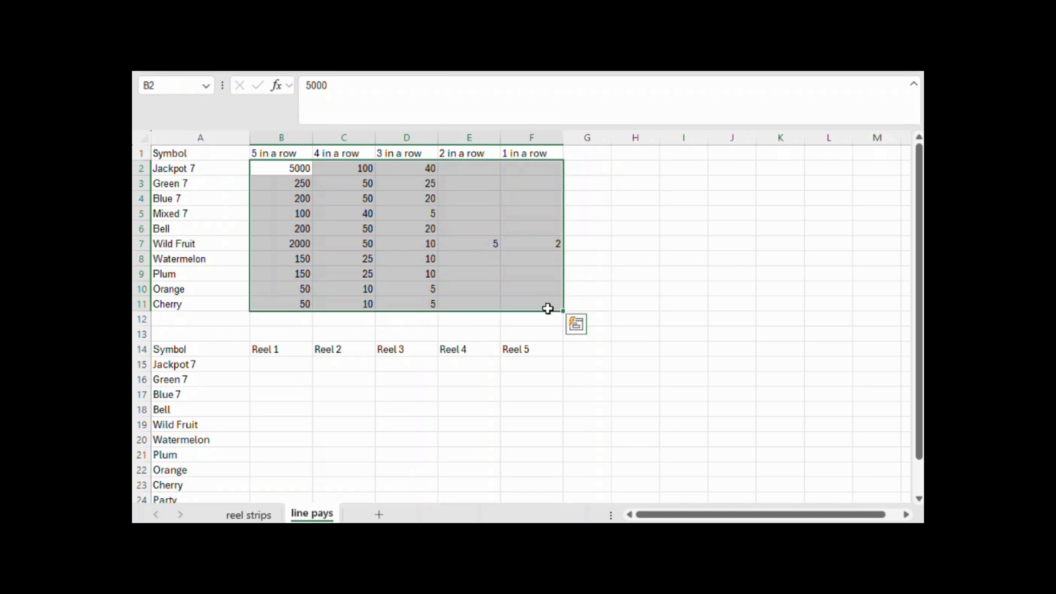
scroll(547, 308, down, 2)
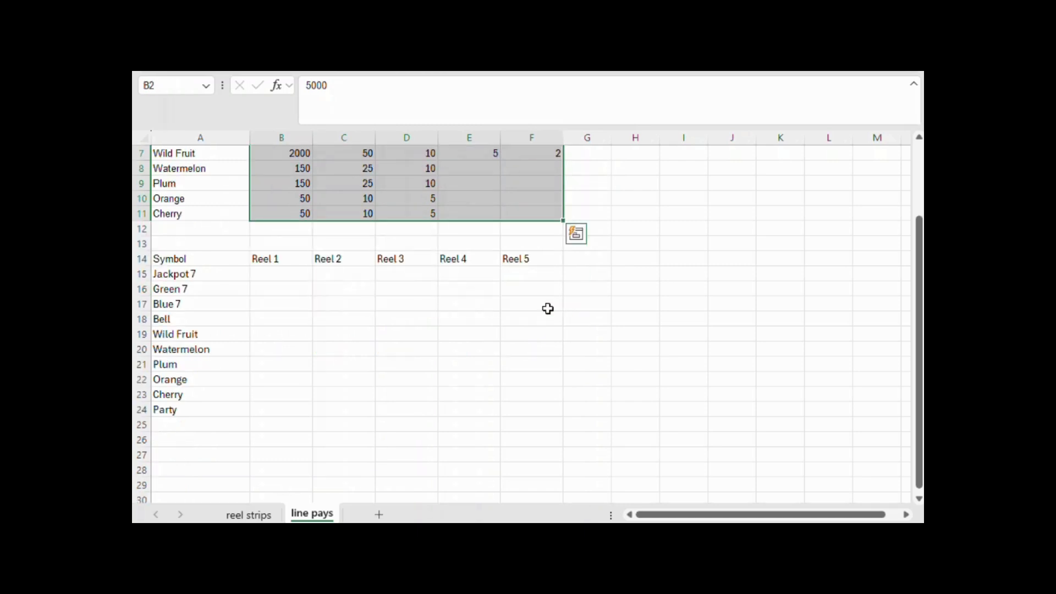
click(401, 389)
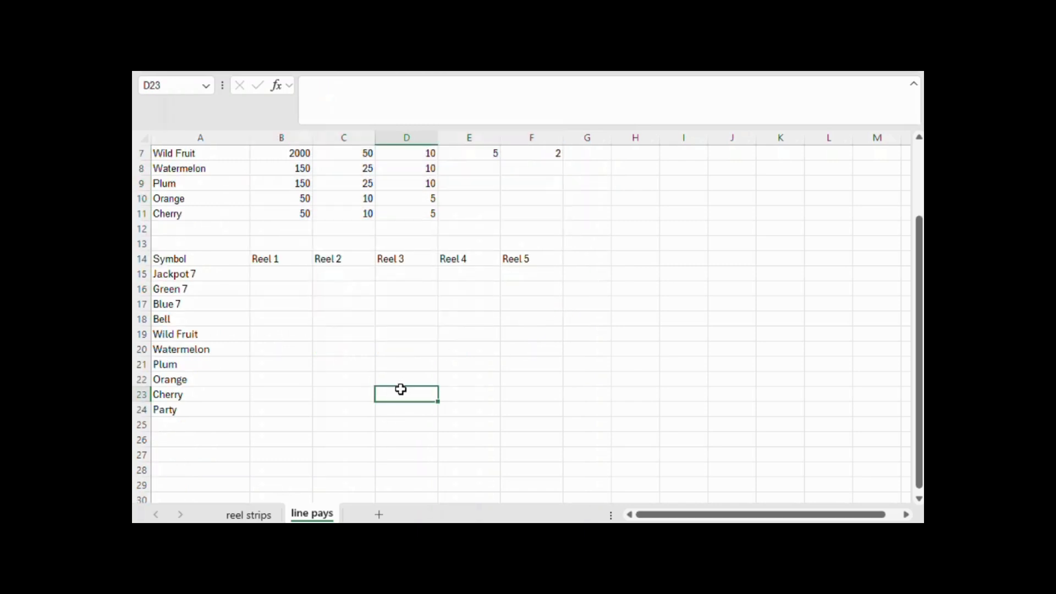
Enter =COUNTIF('reel strips'!B:B,$A15) in B15 of the line pays sheet to count Jackpot 7 symbols on Reel 1
click(282, 275)
text(=)
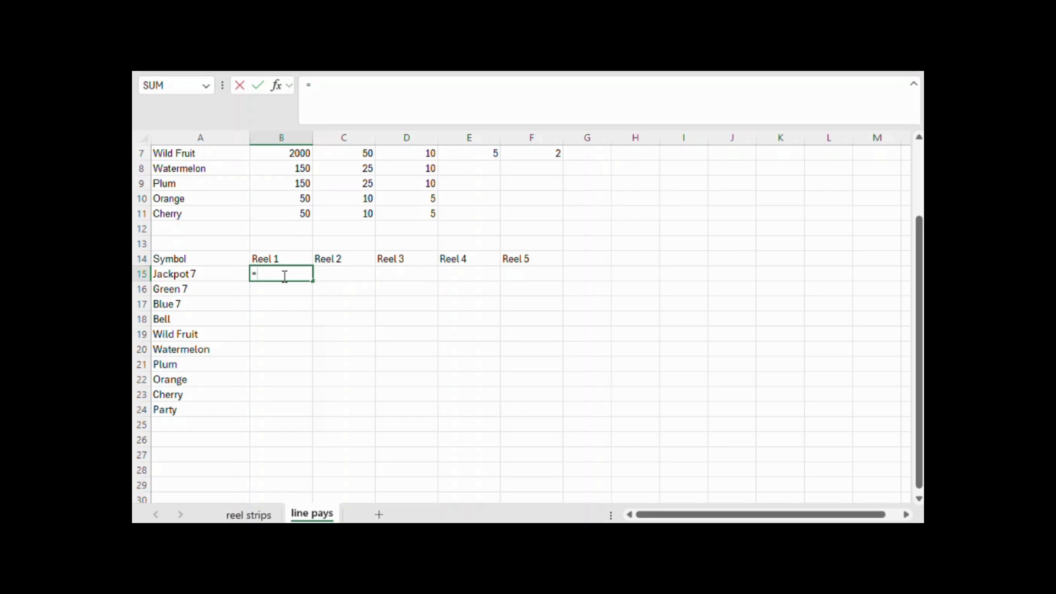
text(count)
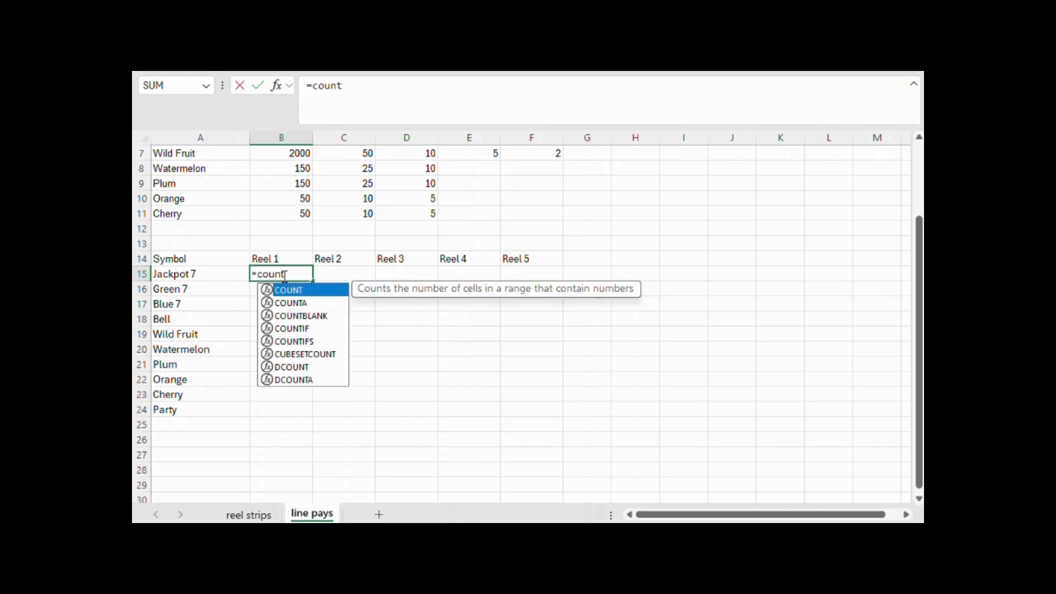
text(if()
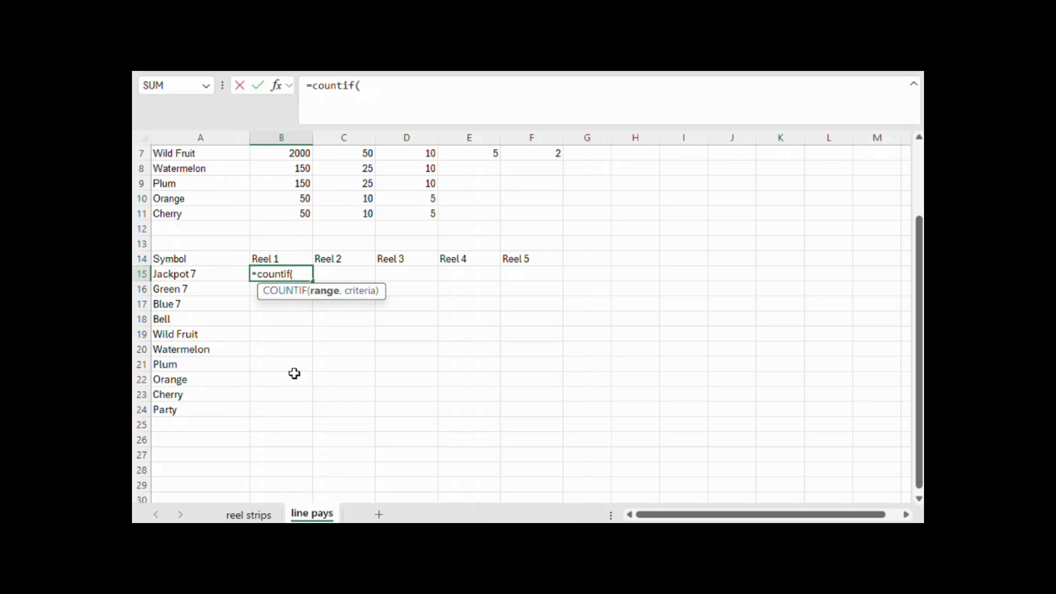
click(438, 94)
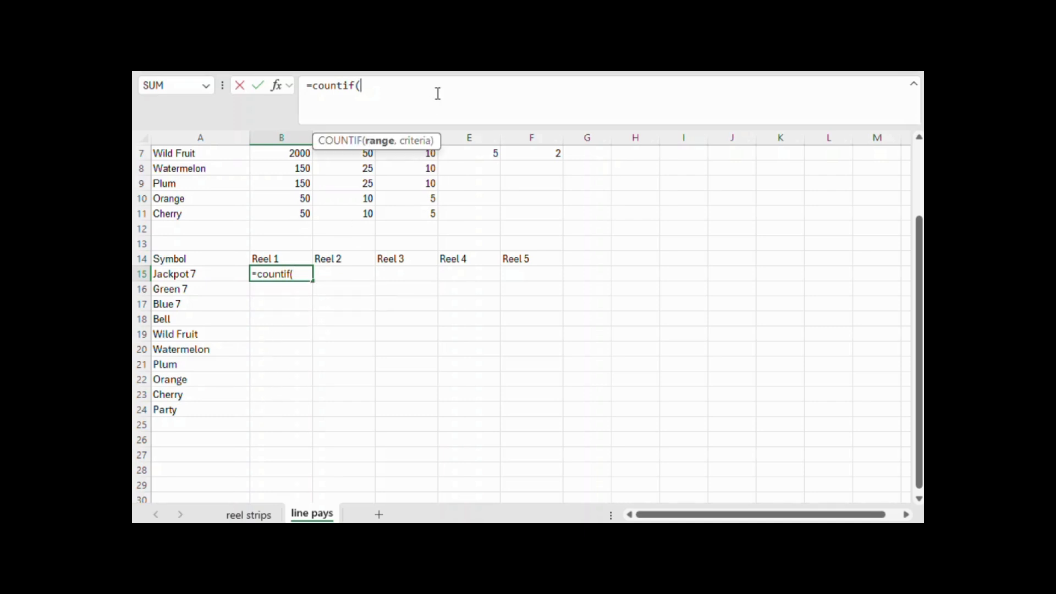
text(,)
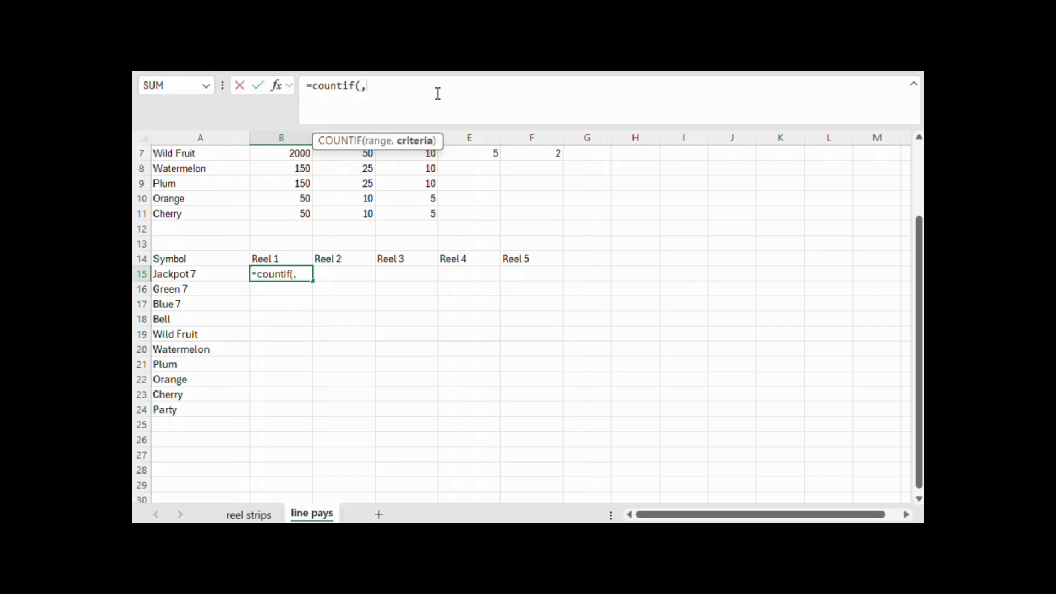
click(233, 271)
text())
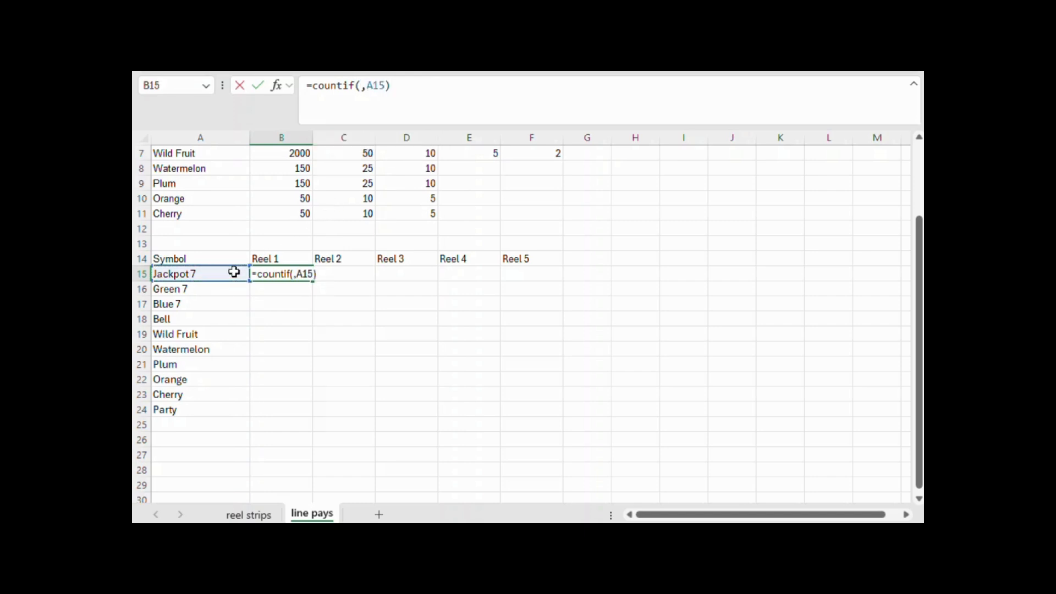
click(361, 84)
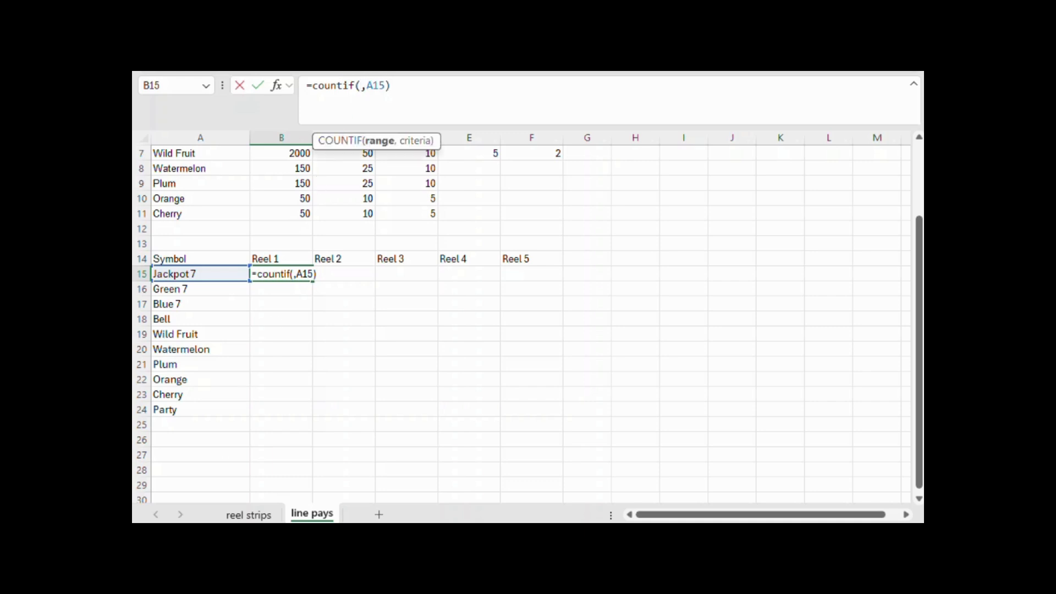
click(249, 516)
click(258, 133)
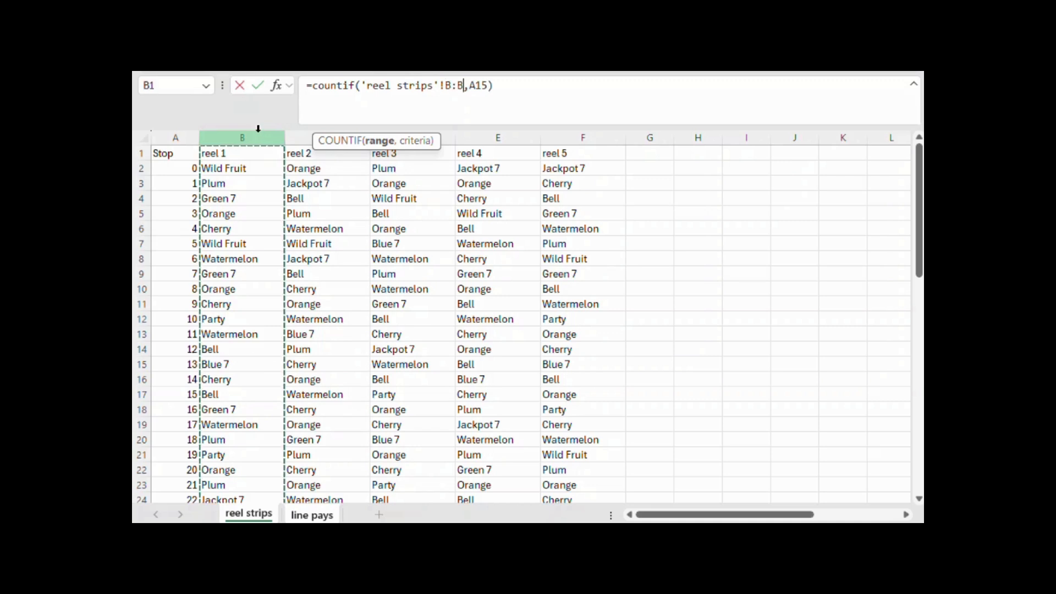
click(476, 85)
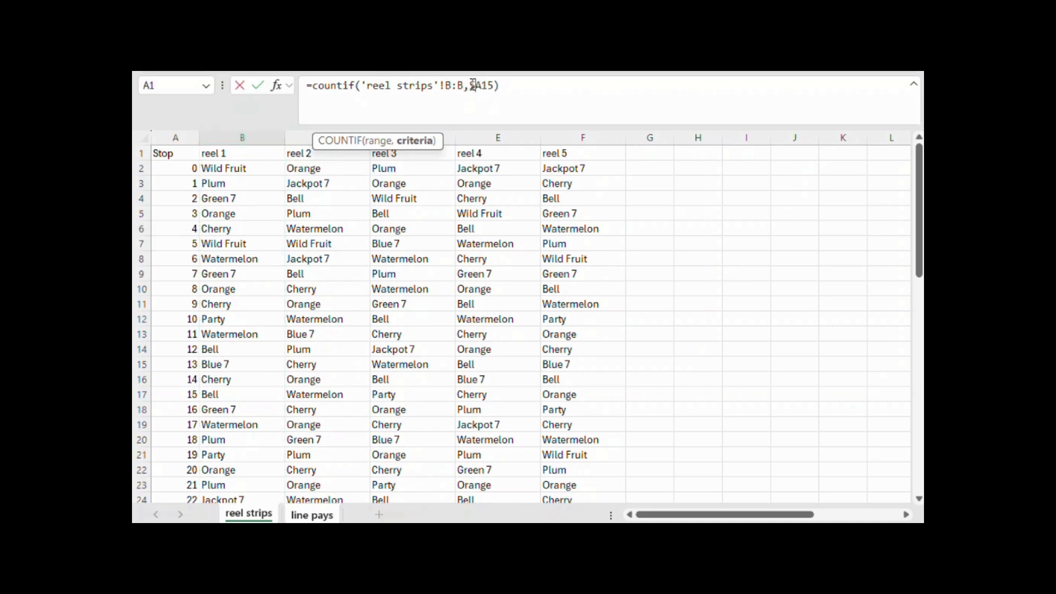
key(Return)
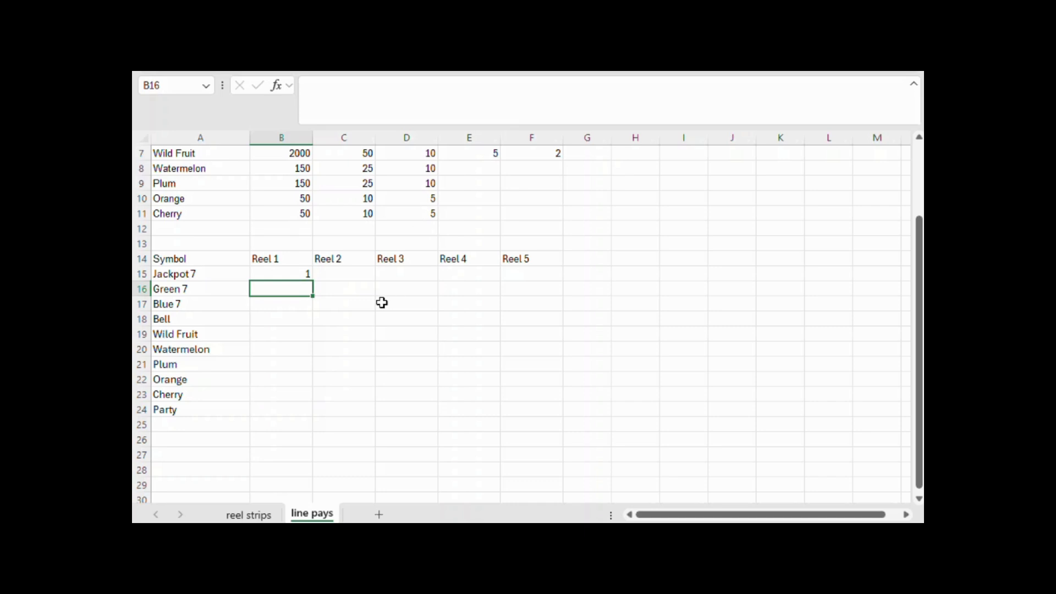
Copy the COUNTIF formula from B15 across B15:F24 to count every symbol on all five reels
click(296, 275)
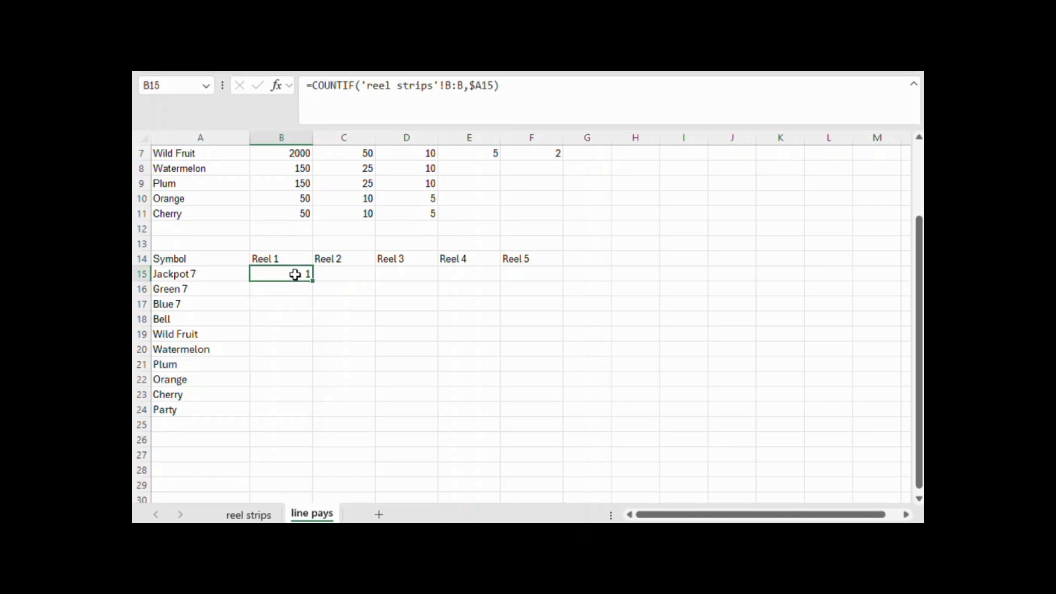
key(ctrl+c)
drag(295, 275, 512, 413)
key(ctrl+v)
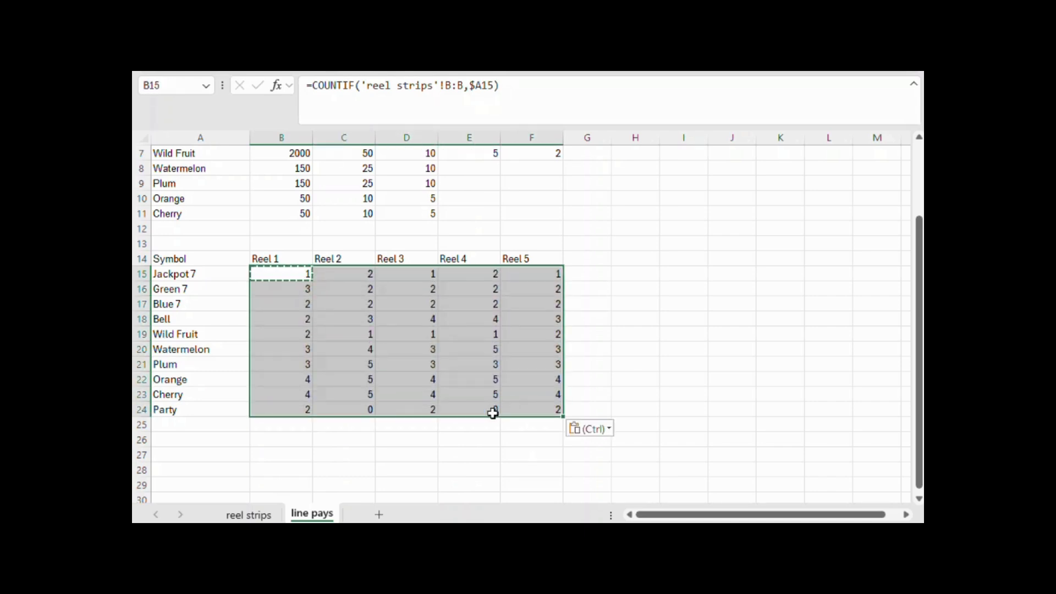
Label A25 as Total and enter =SUM(B15:B24) in B25 to total the Reel 1 symbols
click(209, 424)
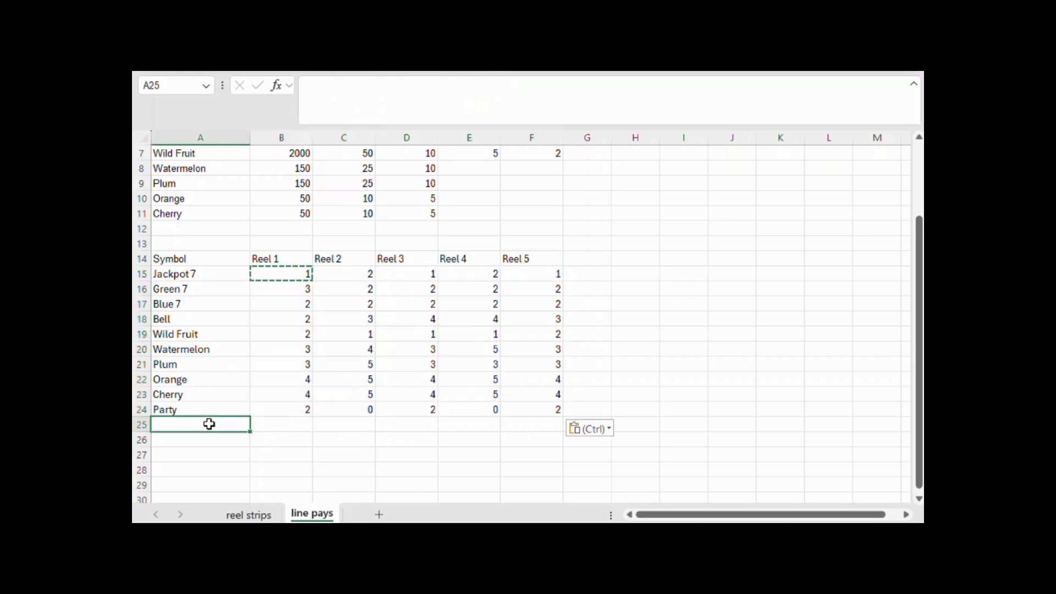
text(Total)
key(Tab)
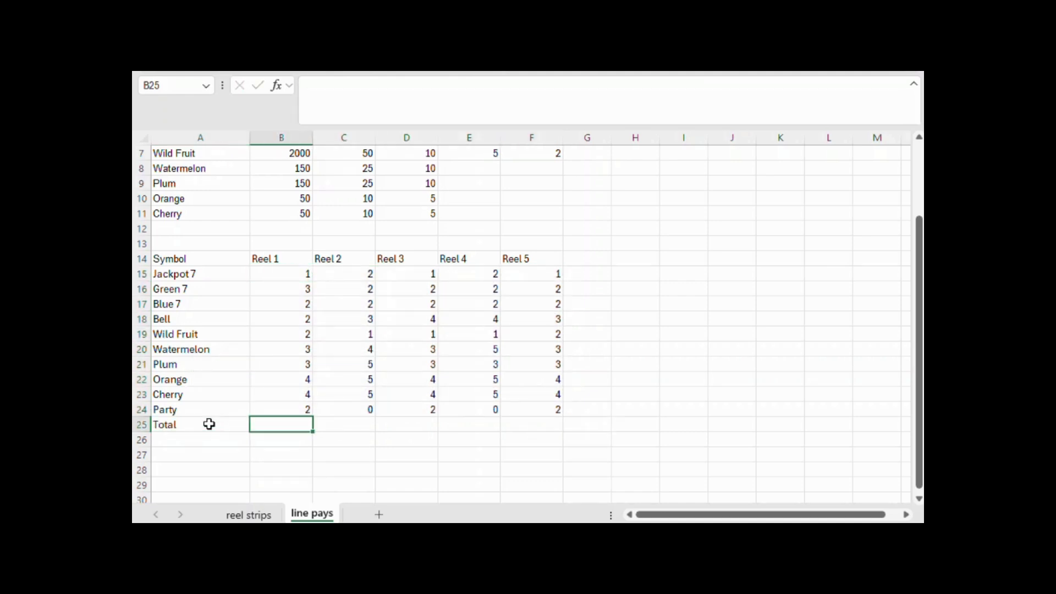
text(=sum()
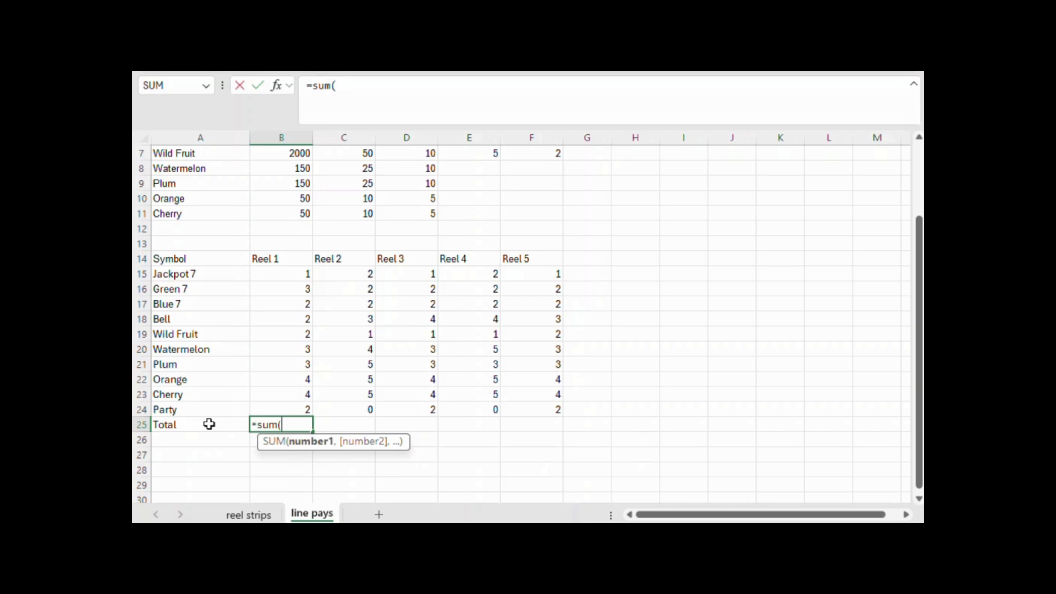
drag(302, 269, 305, 402)
key(Return)
Copy the Reel 1 total formula from B25 across C25:F25 to total the other four reels
key(Up)
key(Right)
key(ctrl+c)
drag(341, 423, 519, 426)
key(ctrl+v)
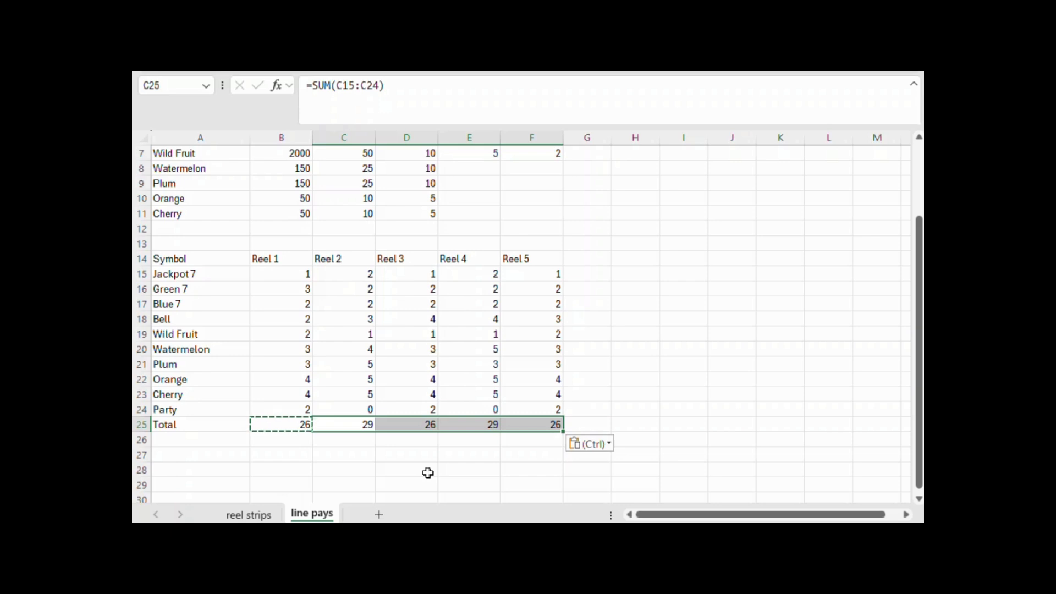
Check the first and last stop numbers of each reel on the reel strips sheet against the reel totals
click(263, 517)
scroll(258, 434, down, 5)
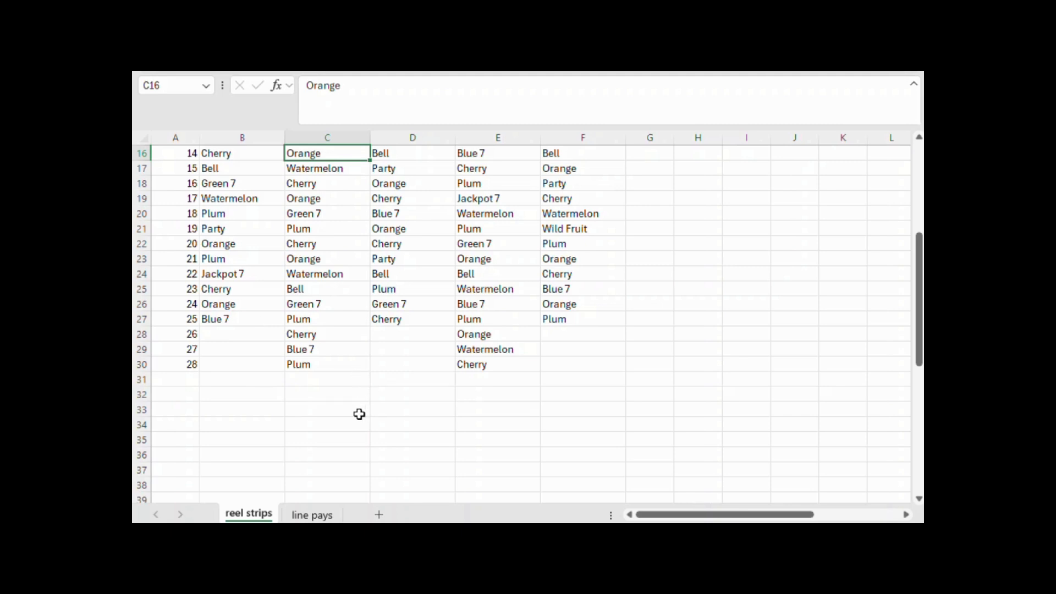
scroll(358, 413, up, 5)
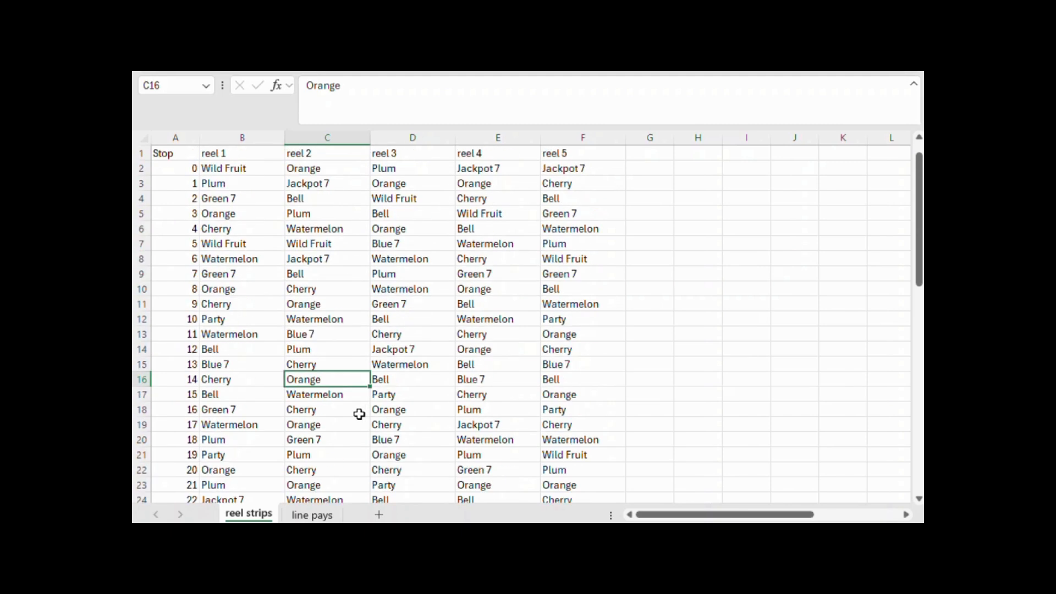
click(189, 168)
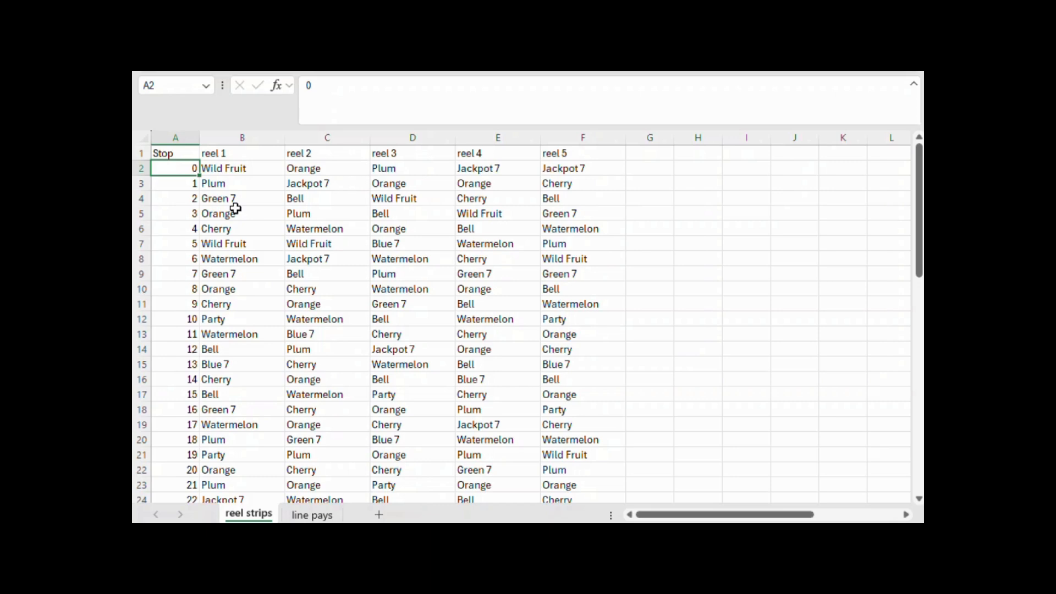
scroll(399, 234, down, 3)
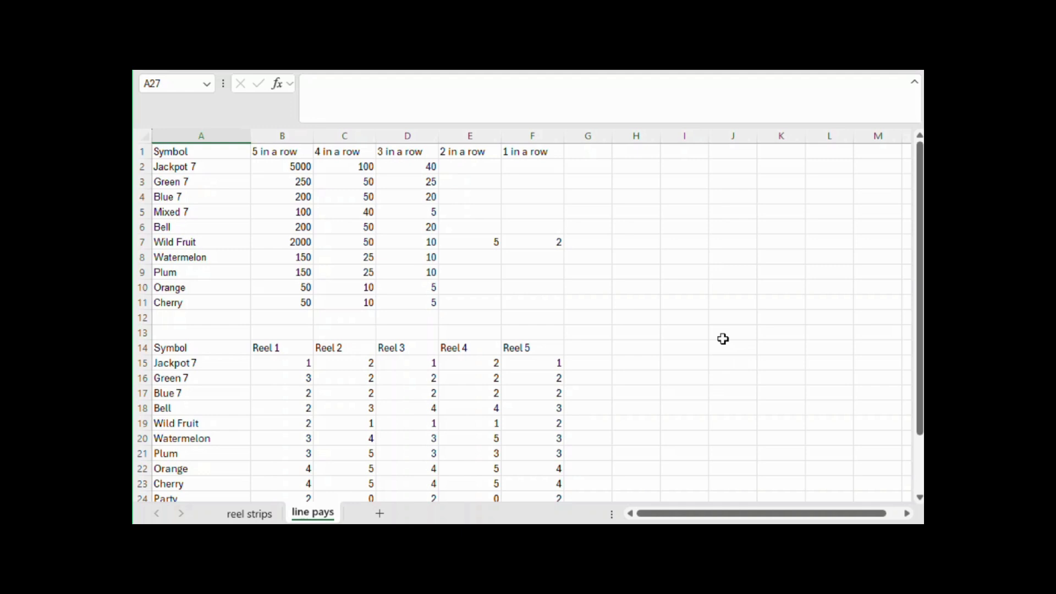
Start a new table below the reel totals on the line pays sheet with Win in A28 and Jackpot 7 in A29
scroll(722, 339, down, 2)
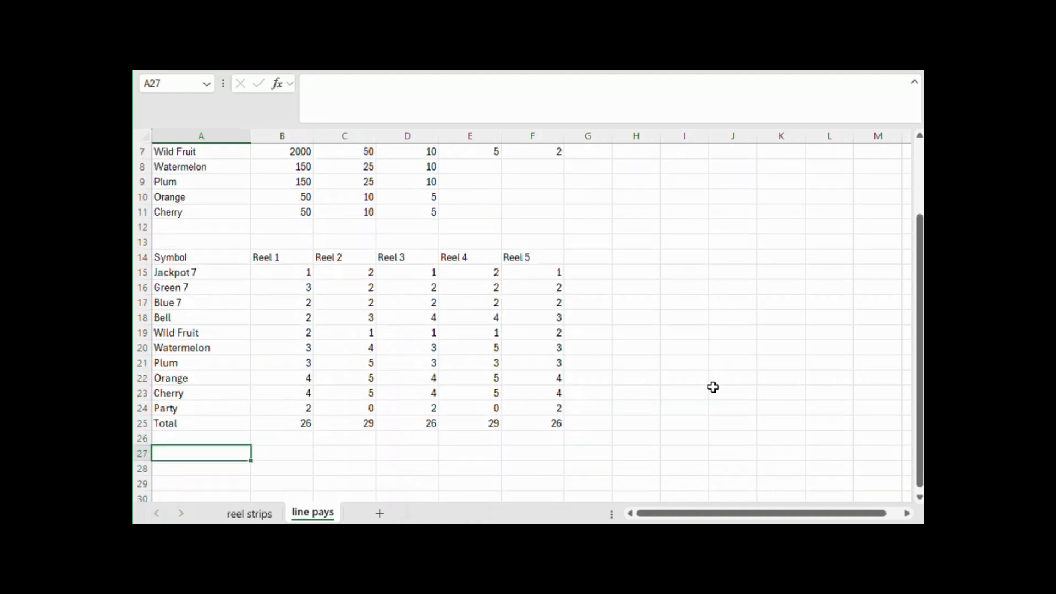
scroll(713, 387, down, 1)
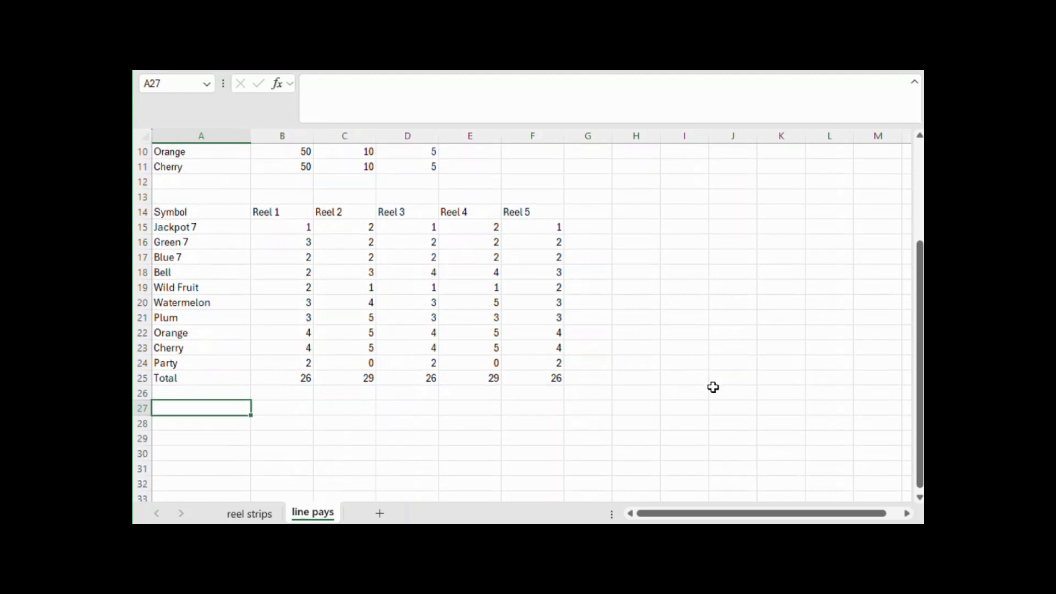
click(234, 422)
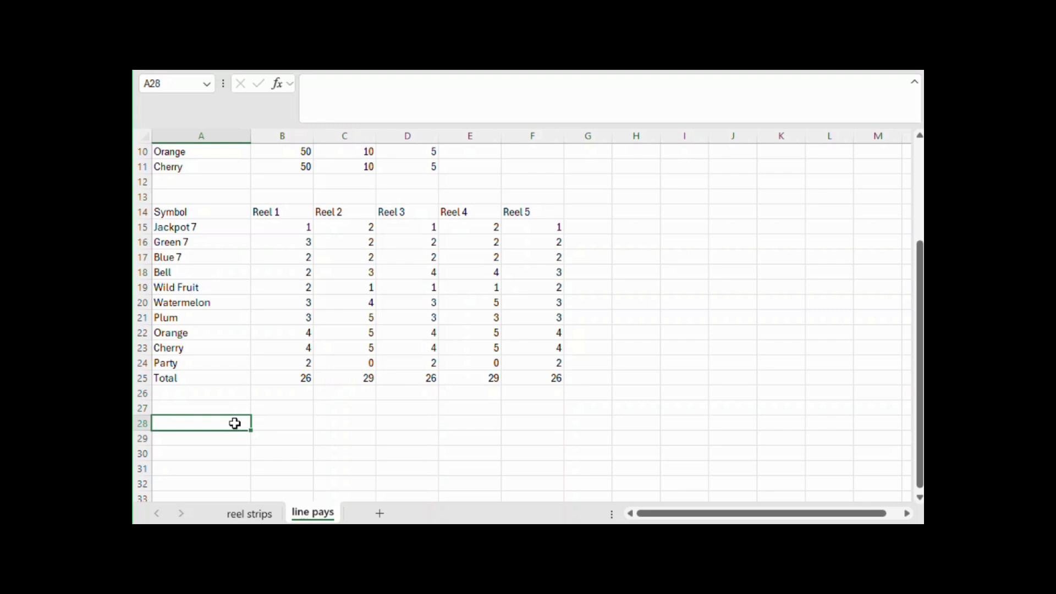
text(Win)
key(Return)
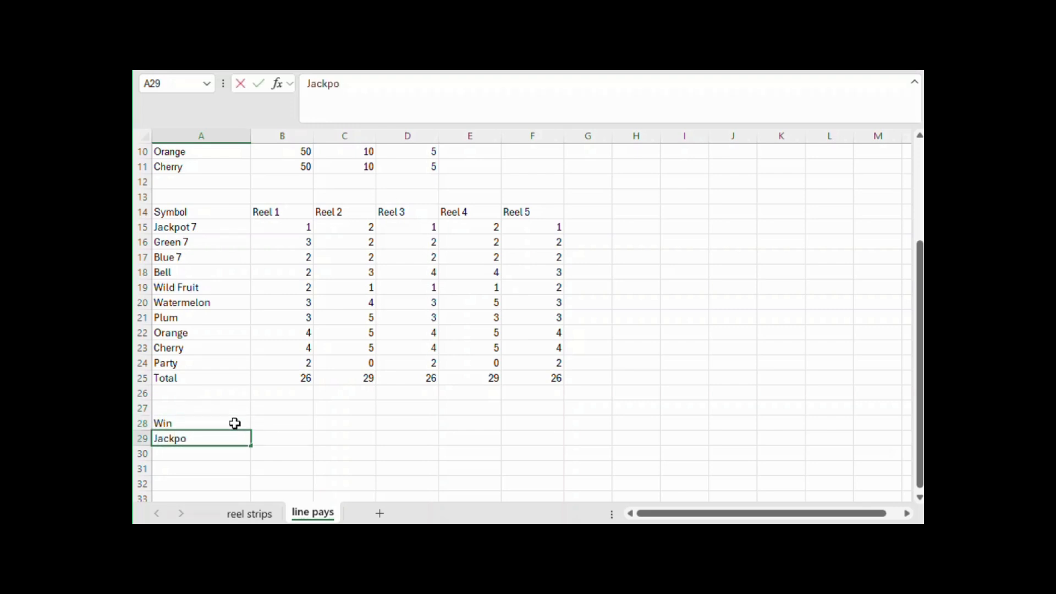
scroll(235, 423, down, 3)
text(Jackpot 7)
key(Tab)
Copy the 5 in a row to 1 in a row headings from B1:F1 into B28:F28
scroll(212, 433, up, 6)
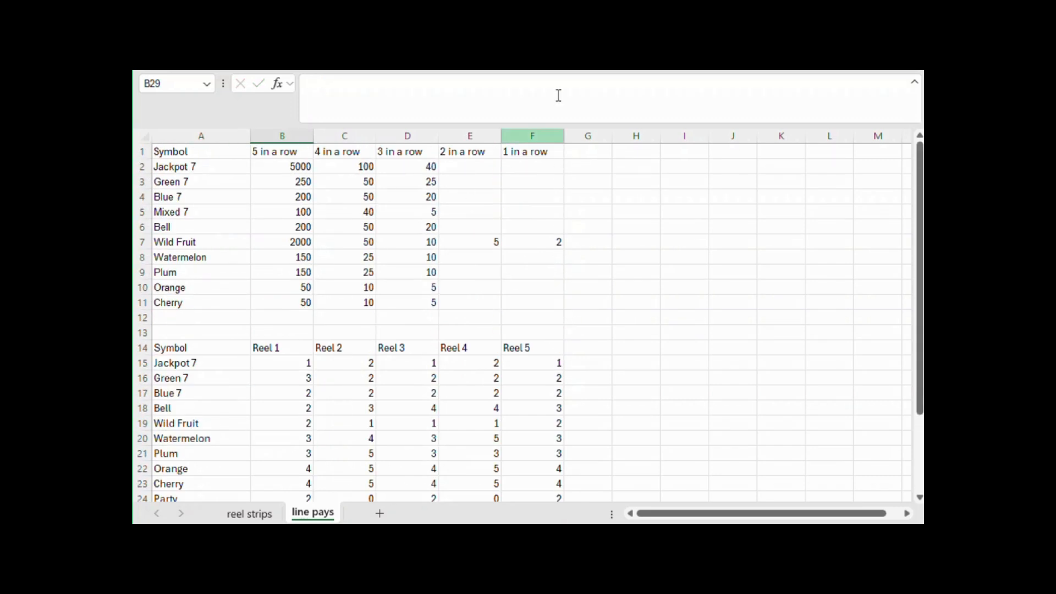
drag(302, 146, 541, 149)
key(ctrl+c)
scroll(418, 308, down, 3)
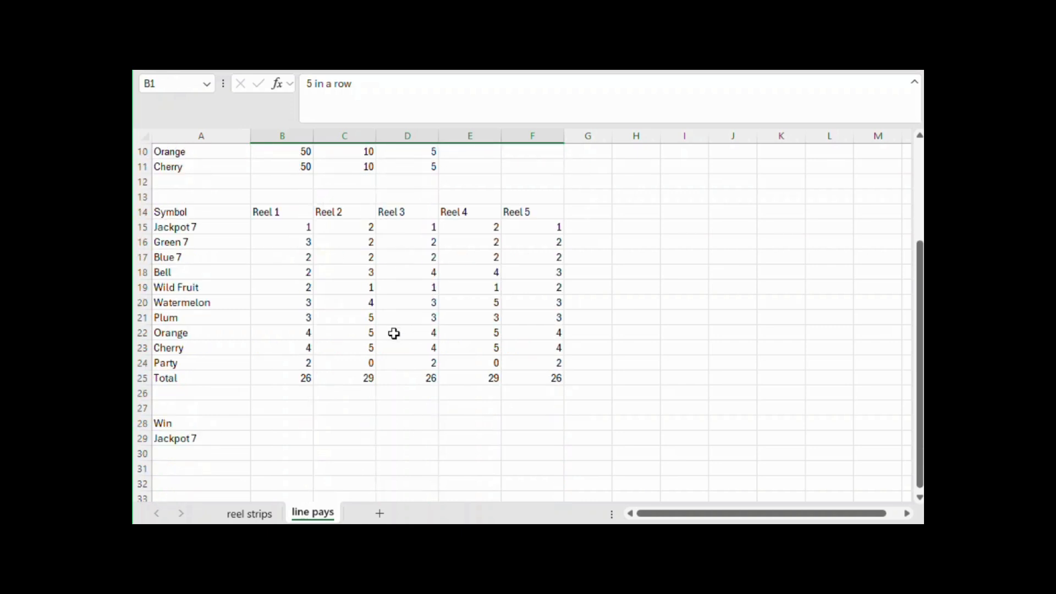
click(282, 413)
click(280, 419)
key(ctrl+v)
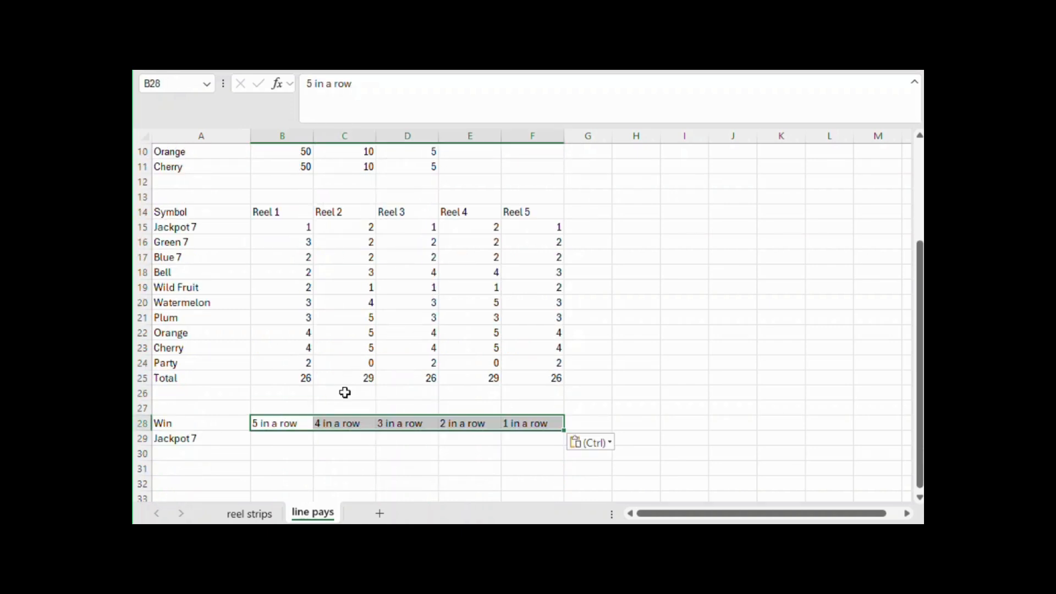
scroll(462, 341, up, 3)
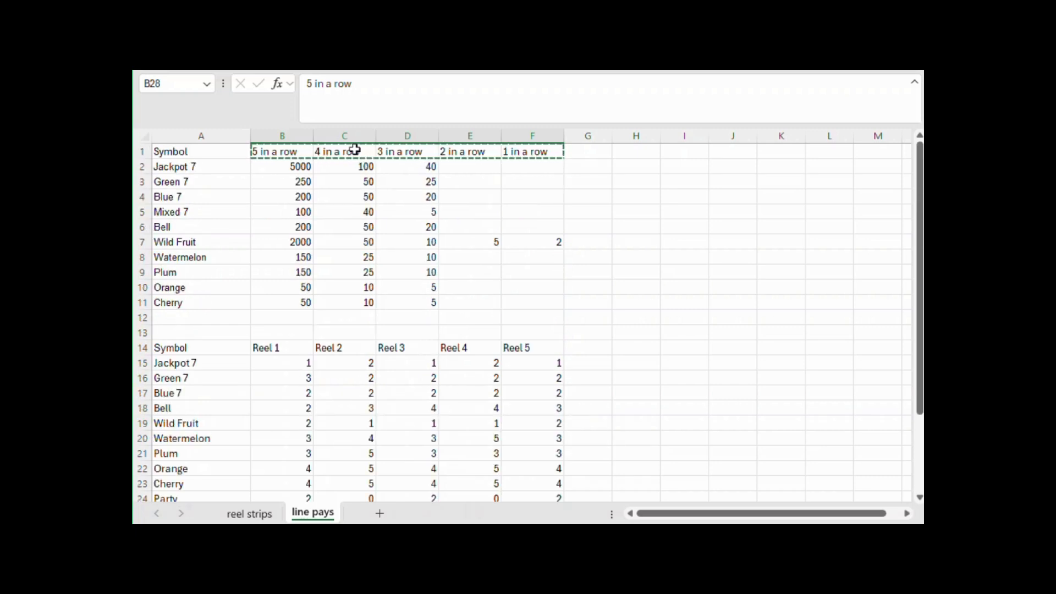
scroll(354, 159, down, 4)
scroll(354, 171, down, 2)
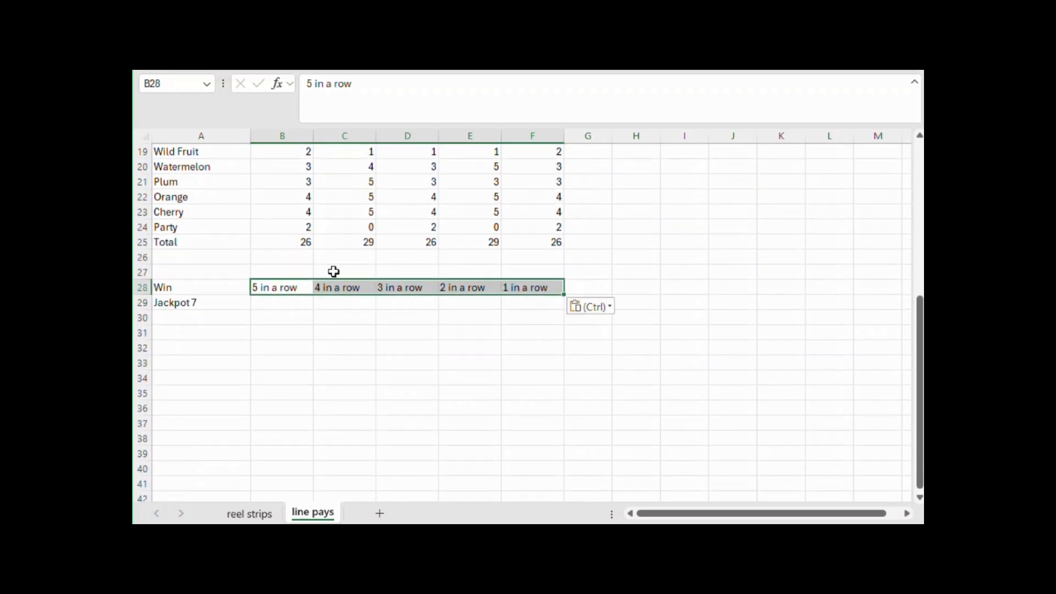
Enter =PRODUCT(B15:F15) in B29 to calculate the five-in-a-row combinations for Jackpot 7
click(299, 304)
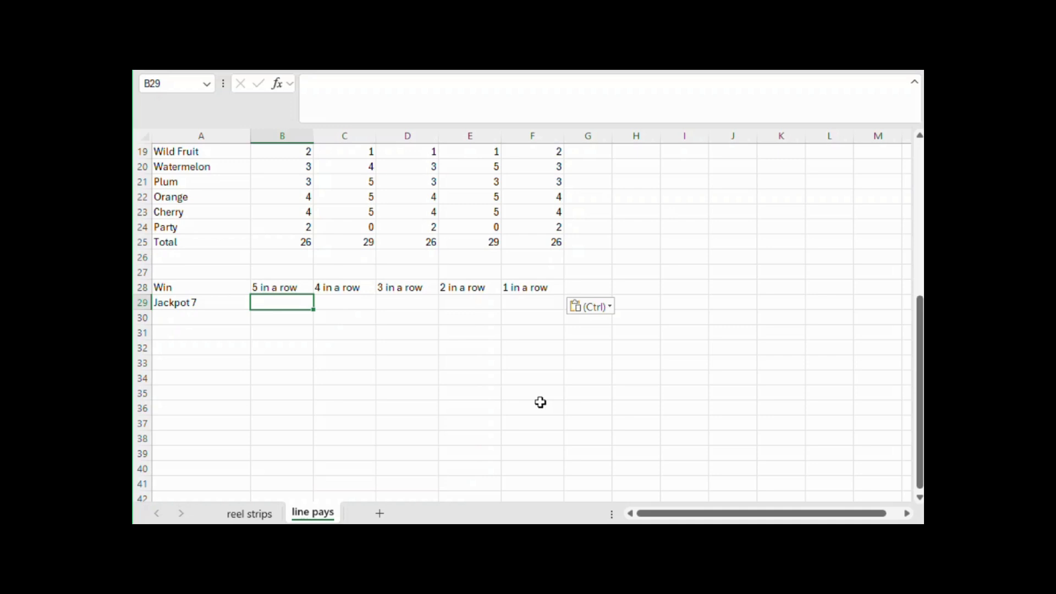
scroll(540, 402, up, 1)
scroll(540, 402, up, 2)
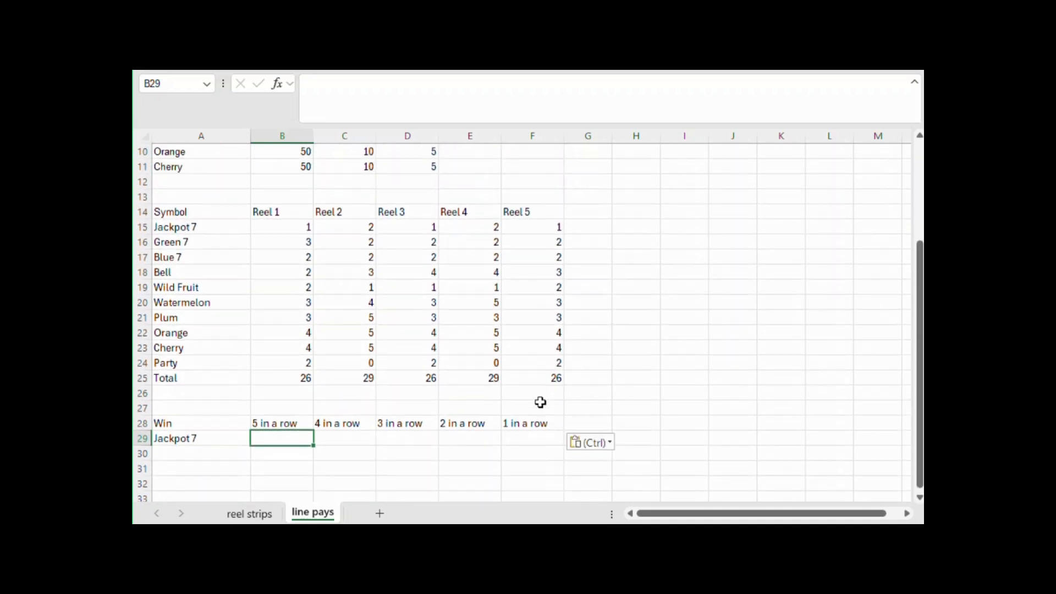
scroll(540, 402, up, 3)
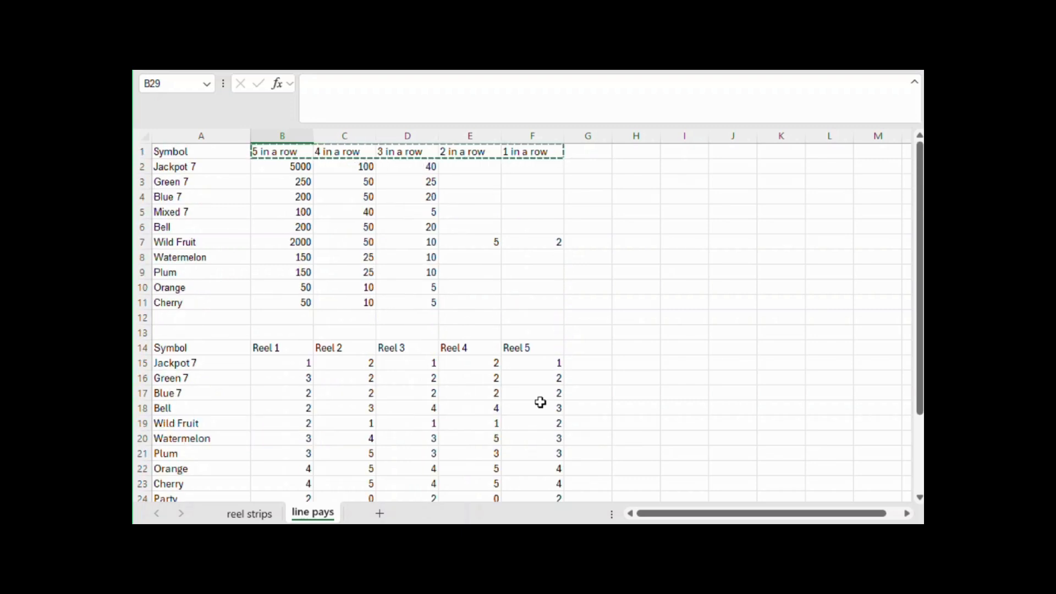
scroll(539, 401, down, 3)
text(=p)
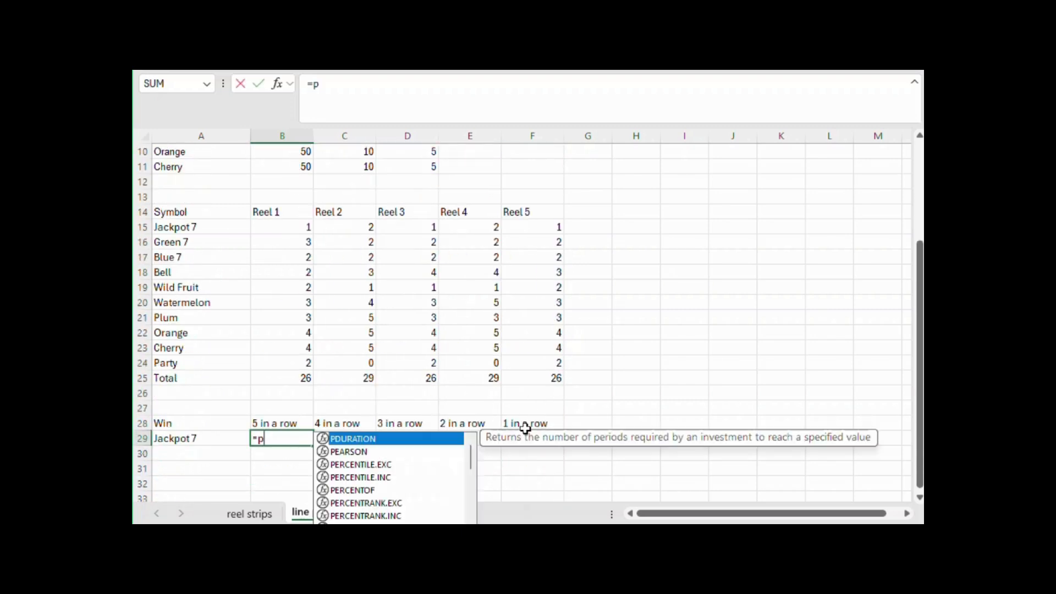
text(roduct()
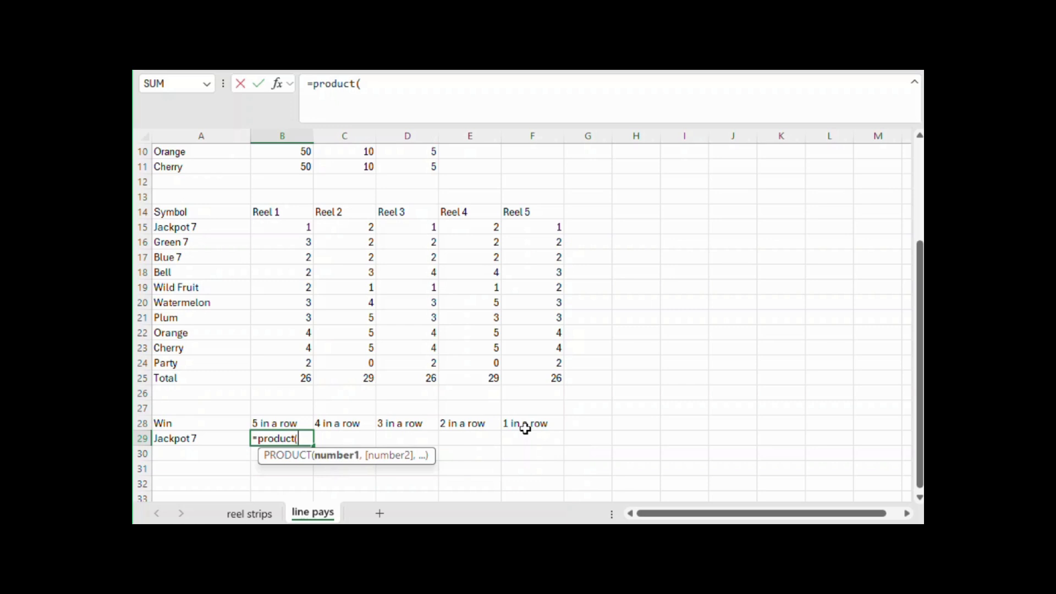
scroll(636, 328, up, 3)
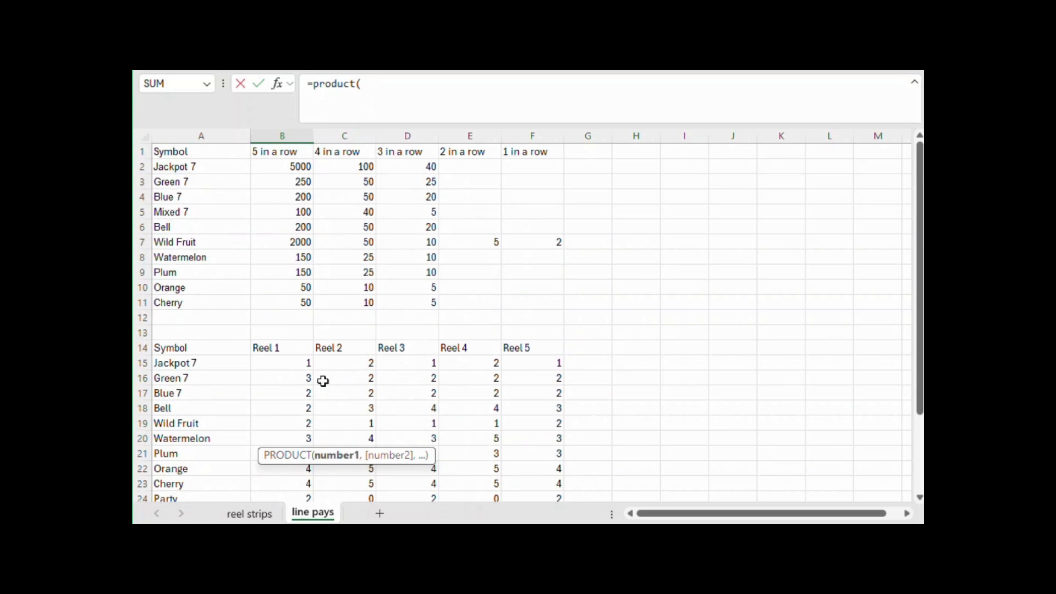
drag(287, 364, 506, 368)
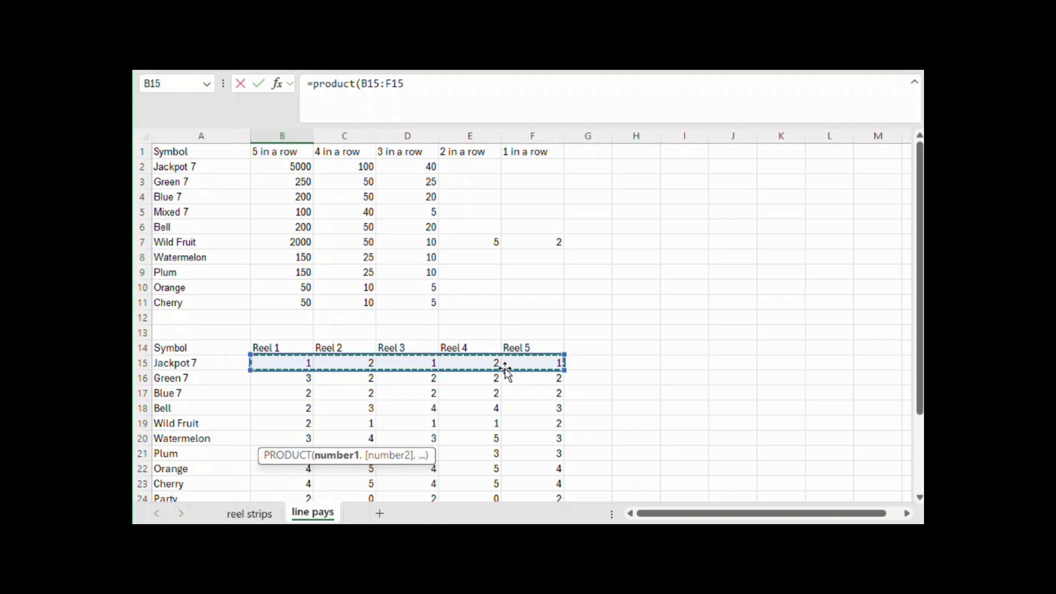
key(Return)
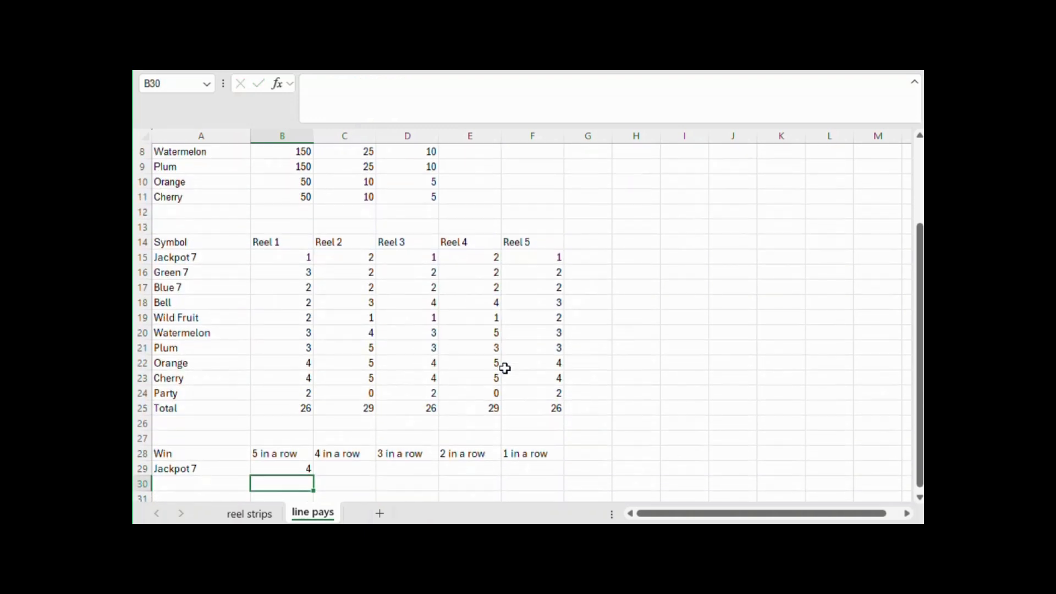
key(Up)
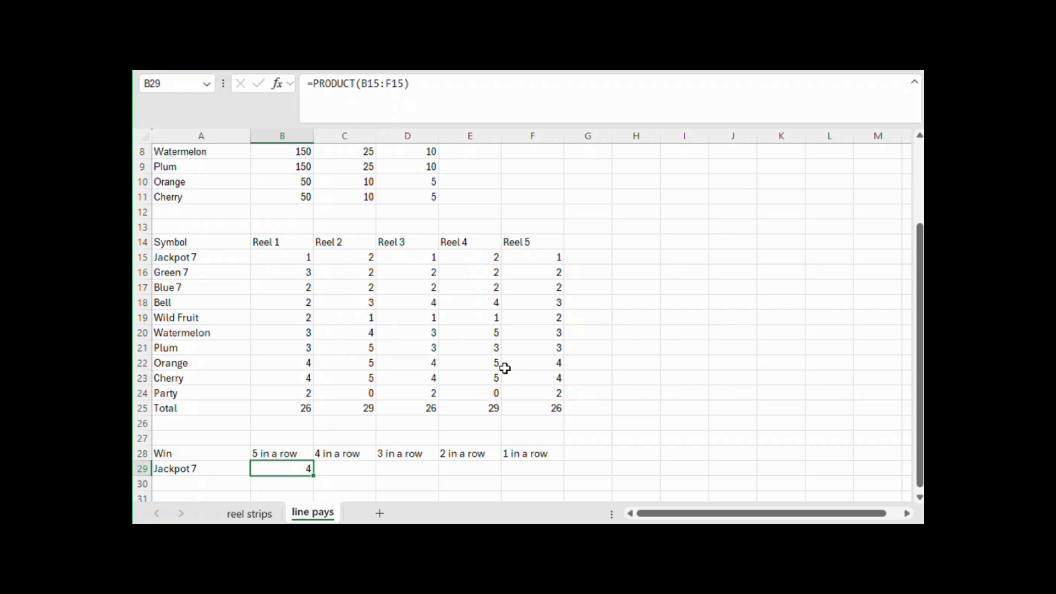
Enter =PRODUCT(B15:E15)*(F25-F15) in C29 to calculate the four-in-a-row combinations for Jackpot 7
key(Right)
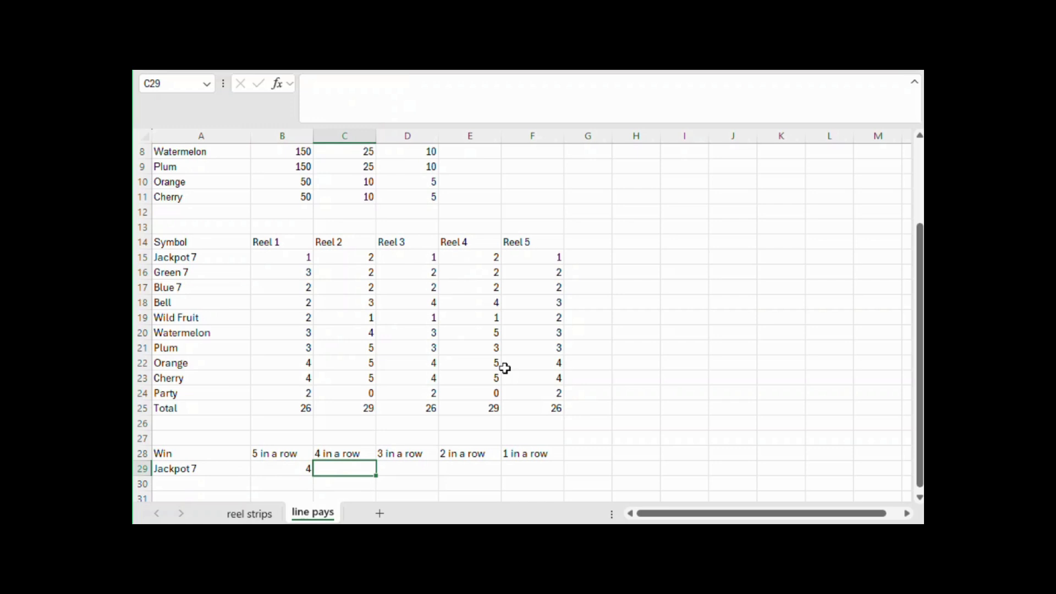
text(=product()
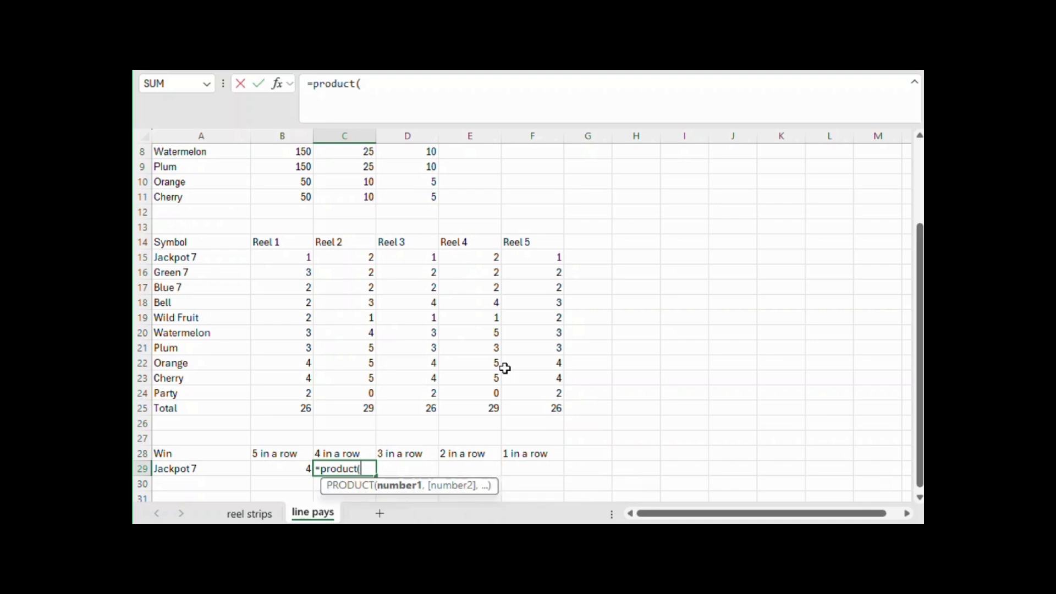
scroll(540, 300, up, 3)
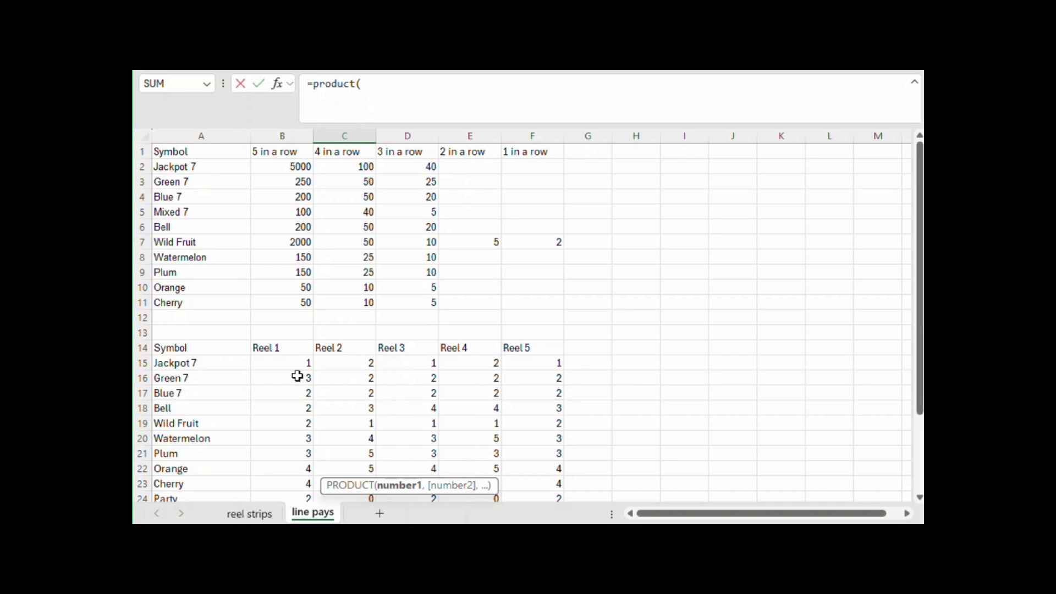
drag(296, 363, 469, 361)
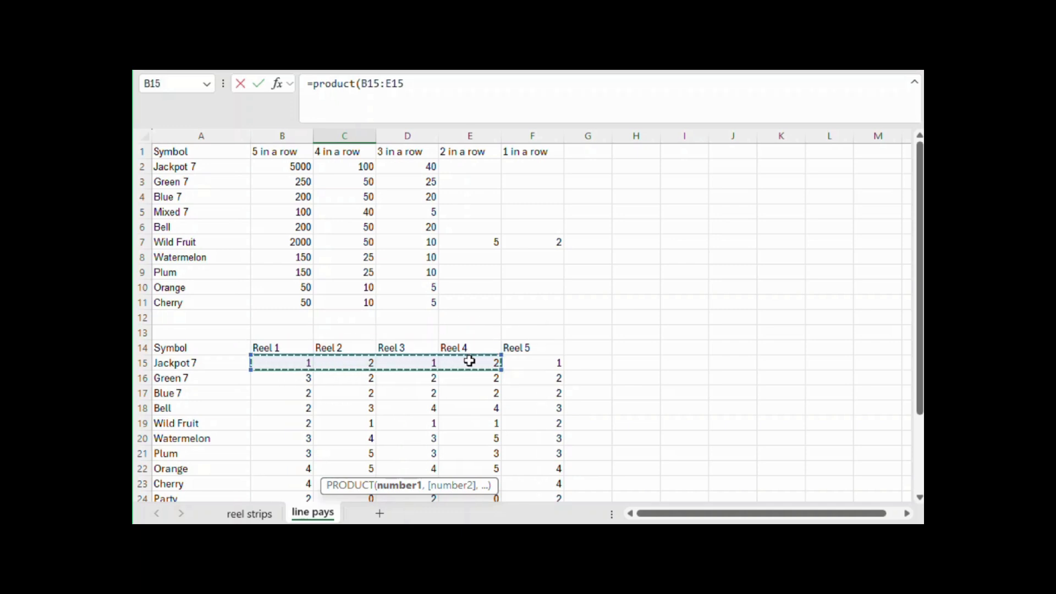
text()*()
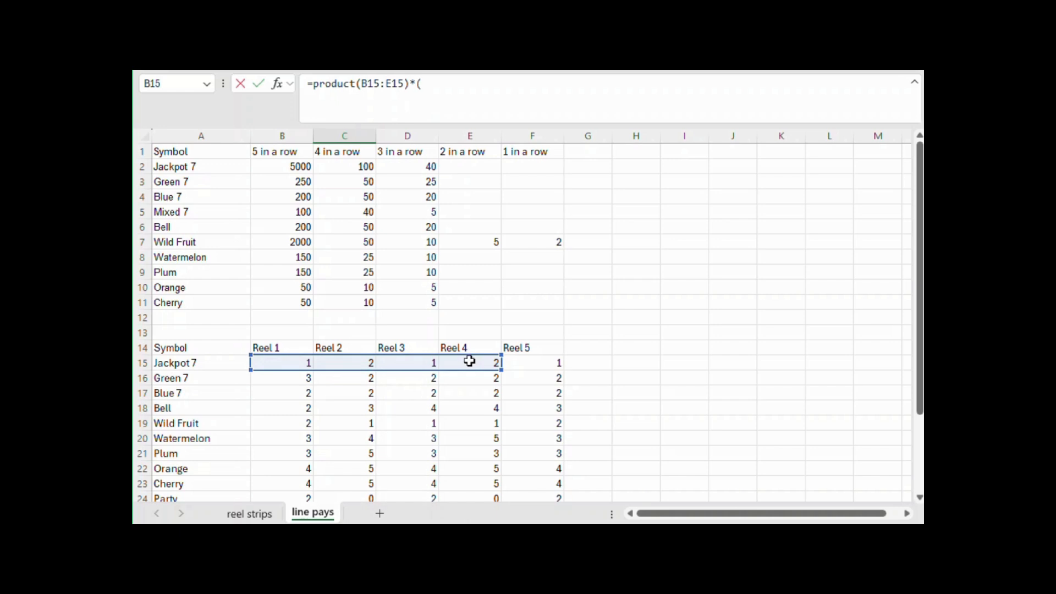
scroll(601, 266, down, 2)
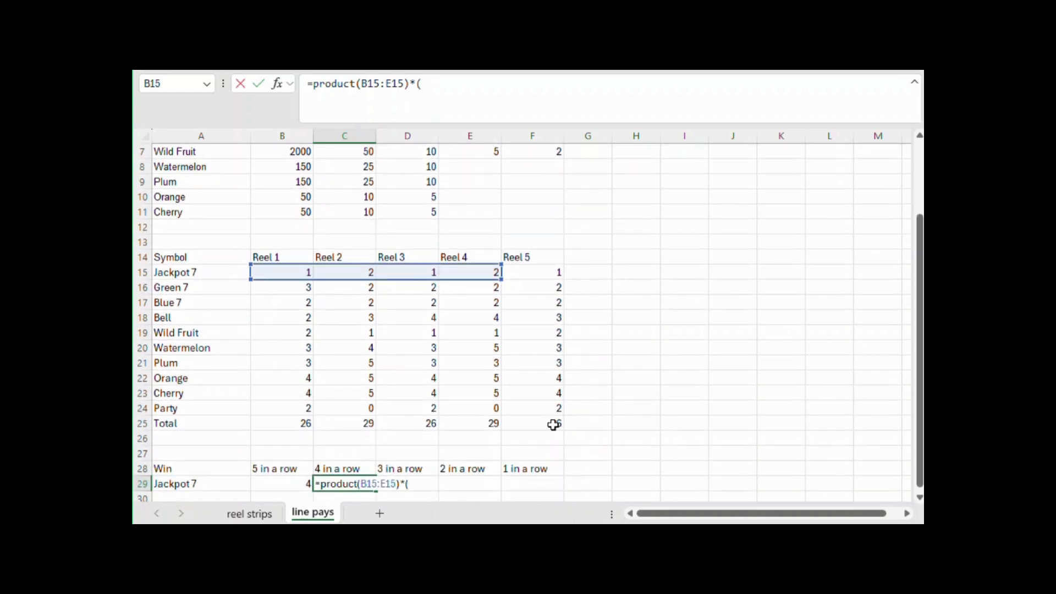
text(()
click(553, 423)
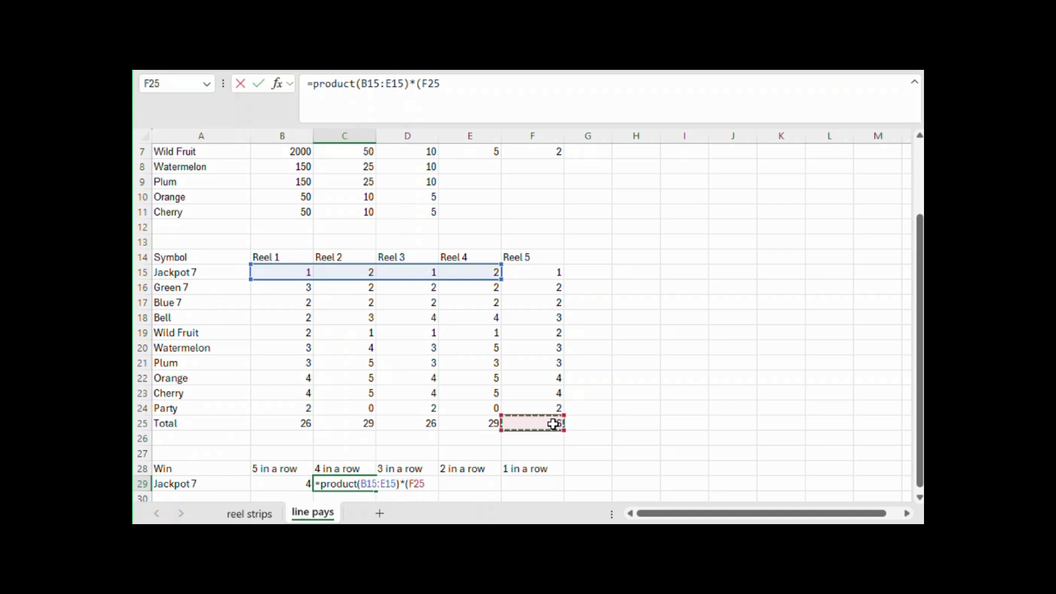
text(-)
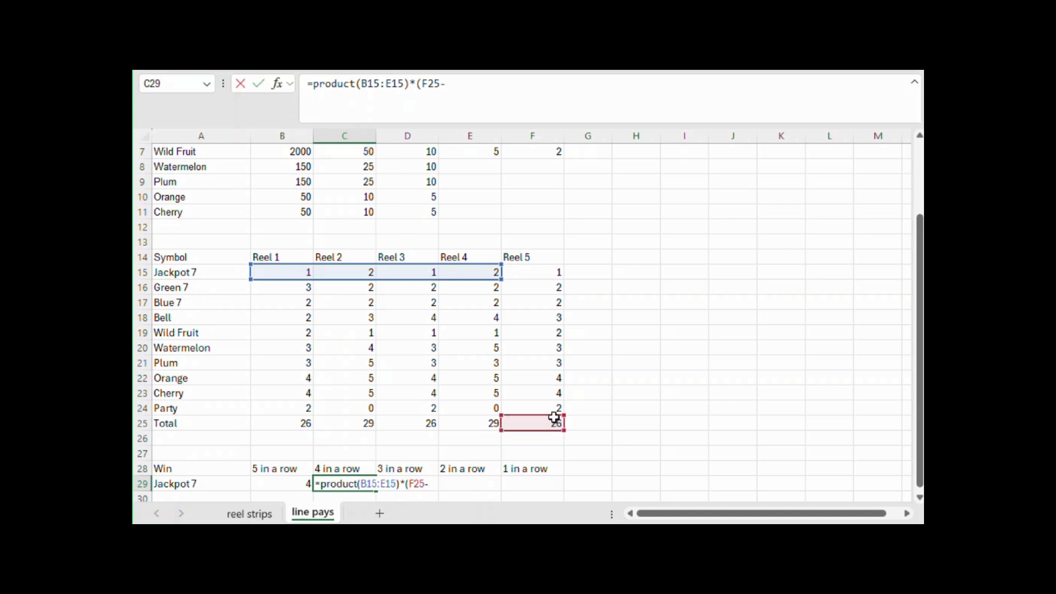
click(559, 273)
text())
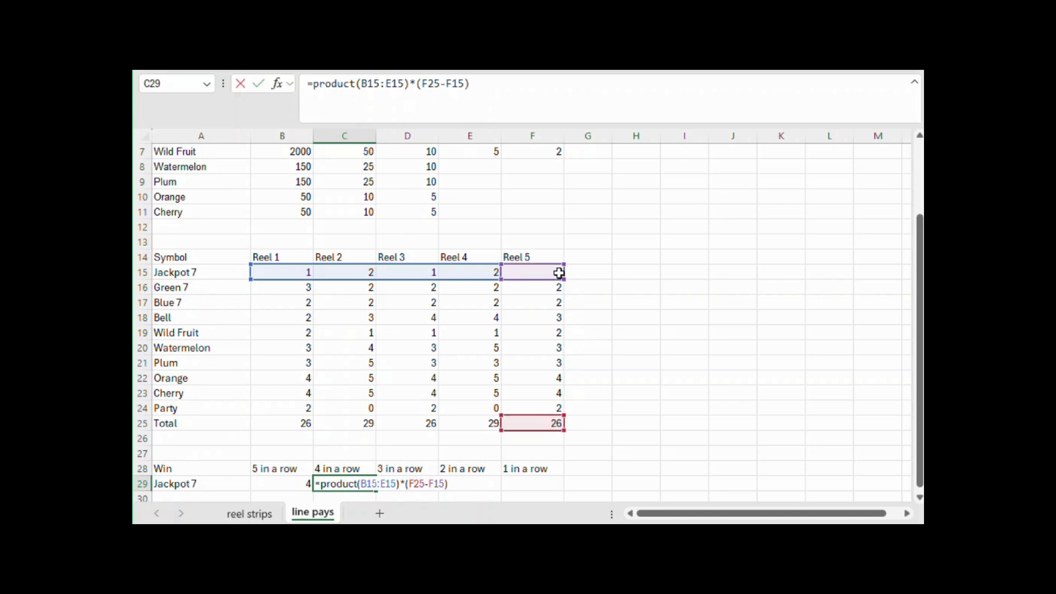
key(Return)
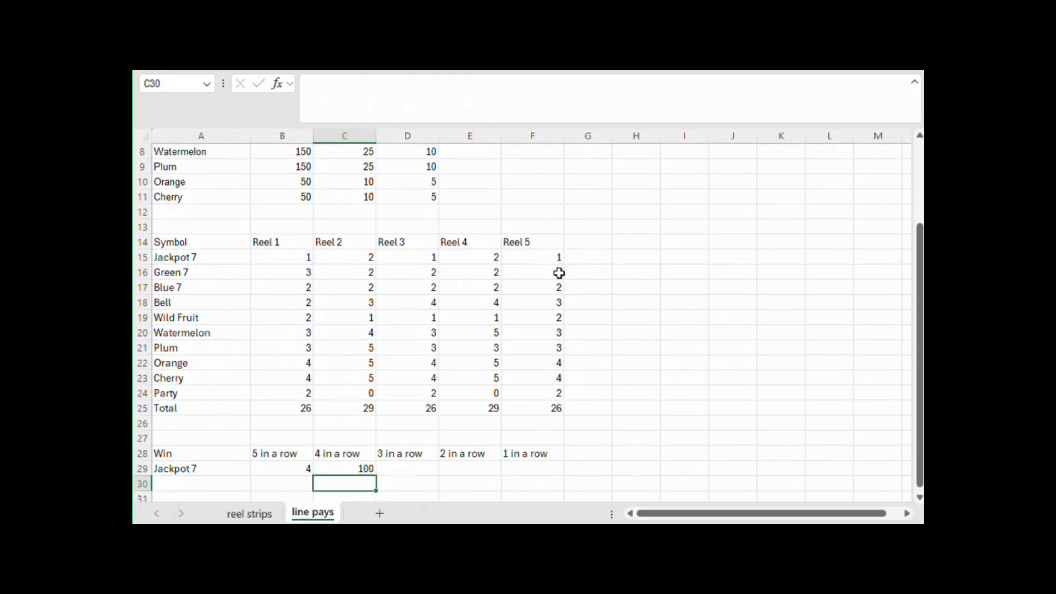
Enter =PRODUCT(B15:D15)*(E25-E15)*F25 in D29 to calculate the three-in-a-row combinations for Jackpot 7
key(Right)
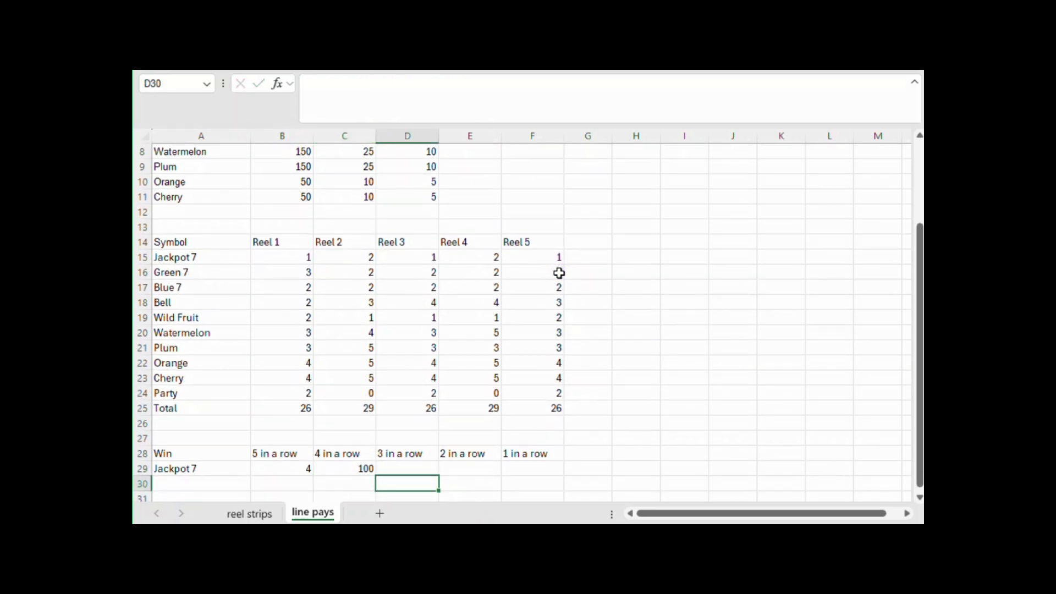
key(Up)
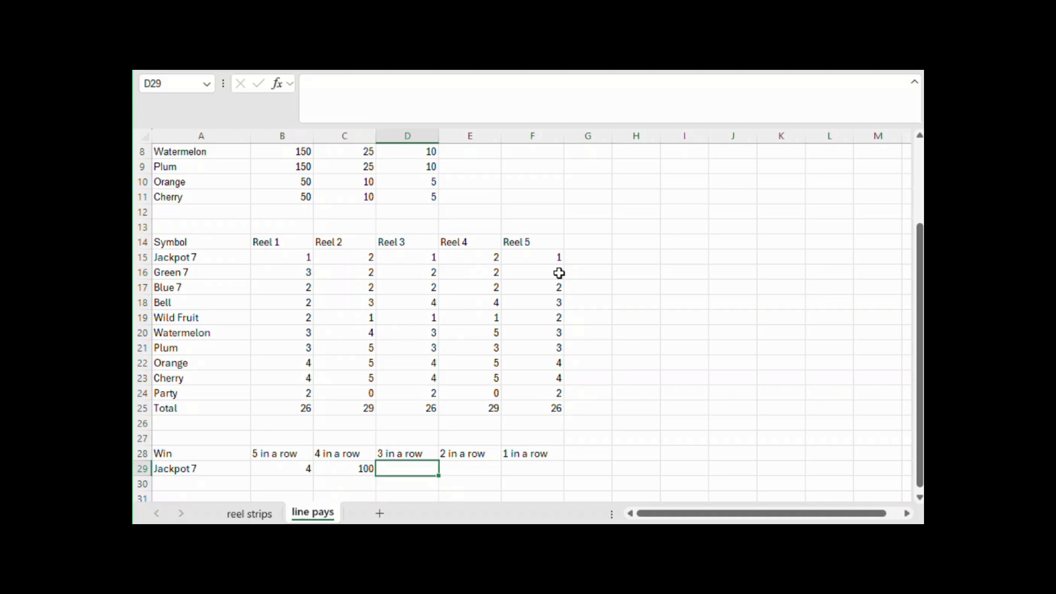
text(=product()
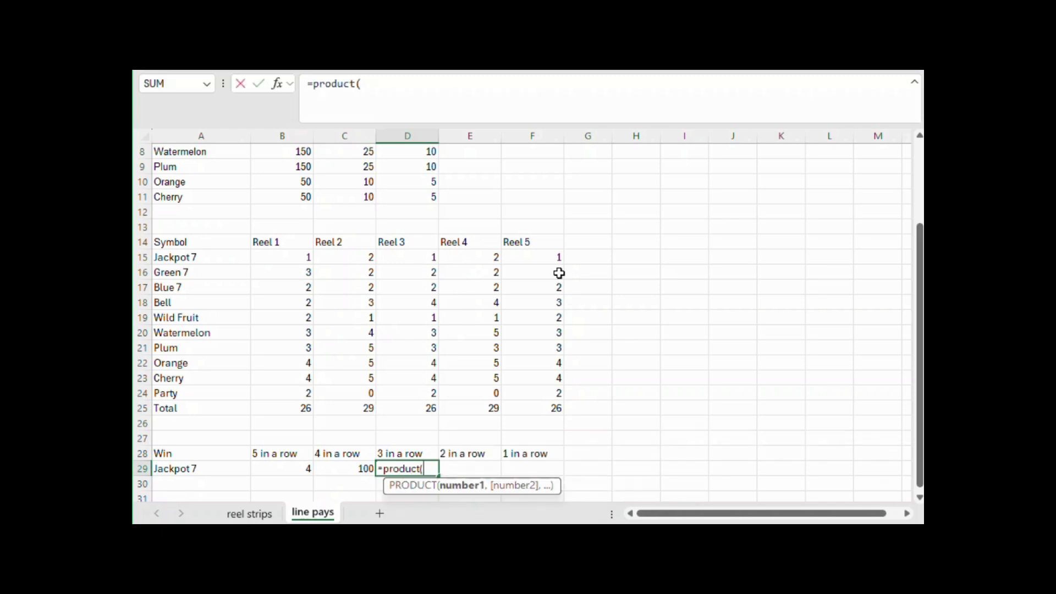
scroll(560, 274, up, 3)
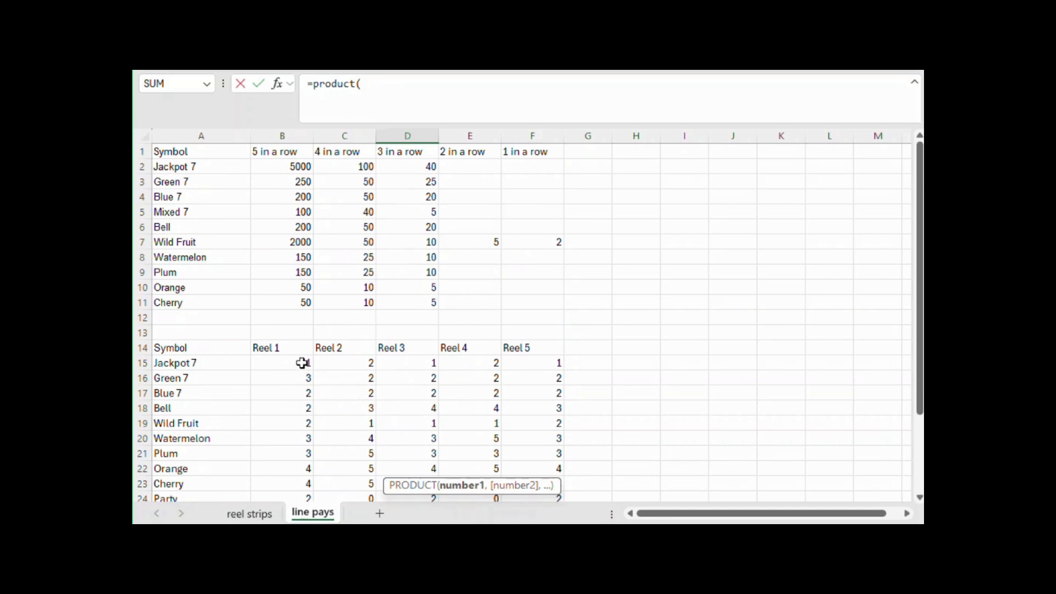
drag(302, 363, 390, 362)
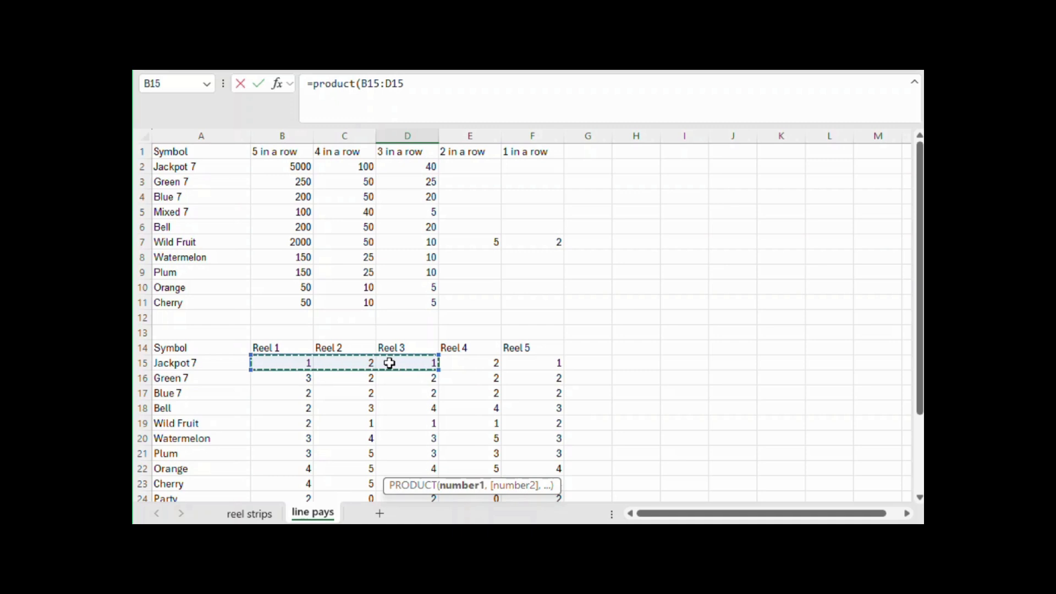
text()*()
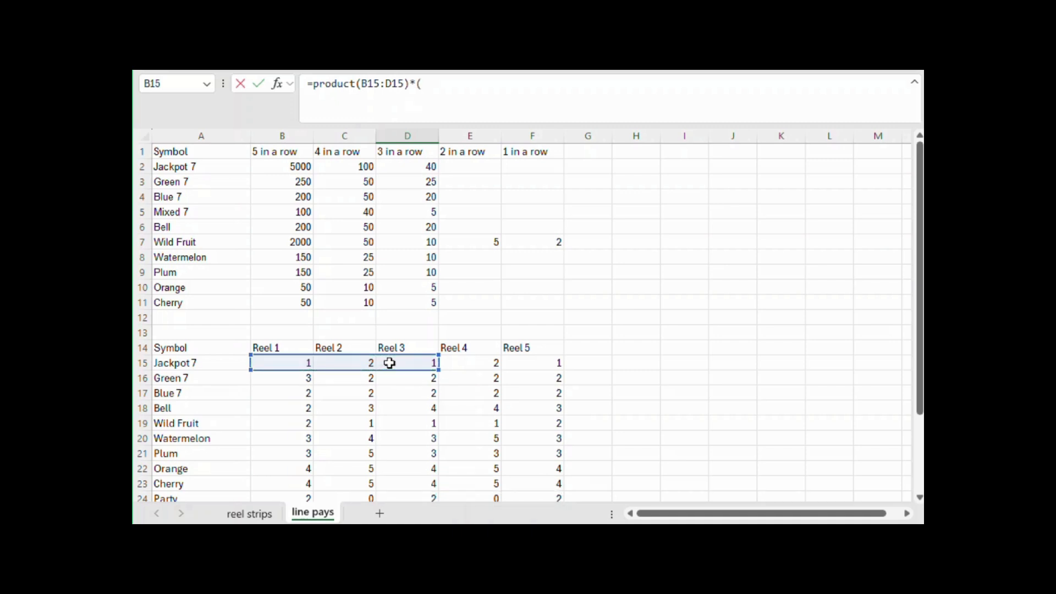
scroll(389, 363, down, 1)
text(()
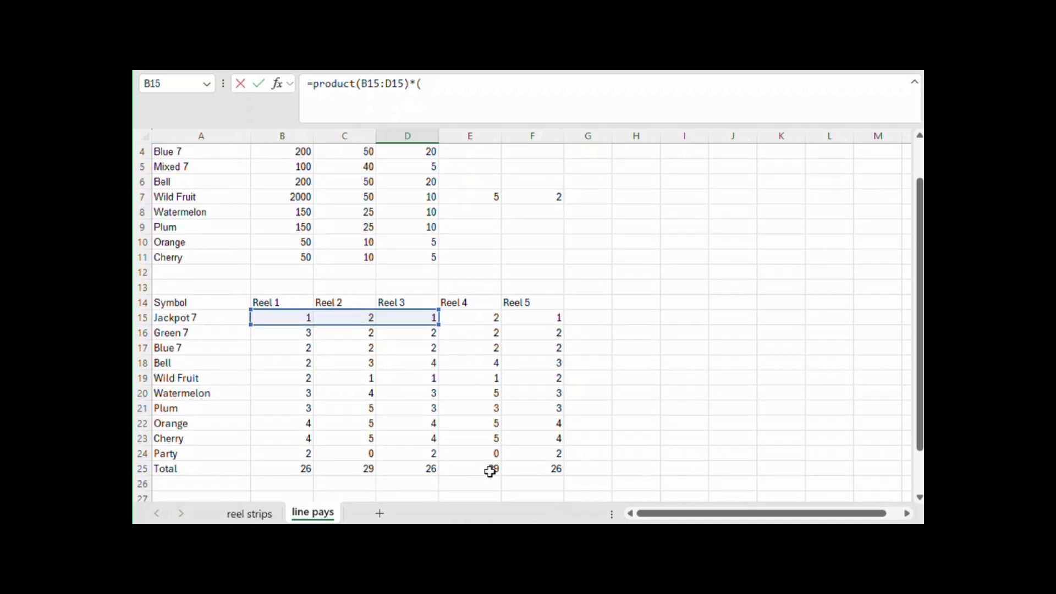
click(490, 471)
text(-)
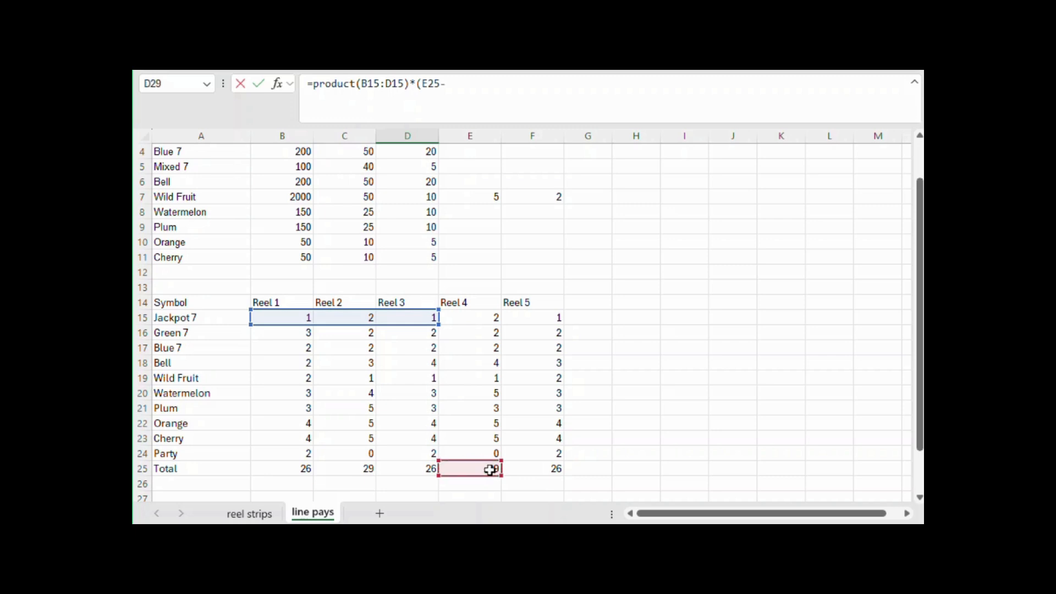
click(476, 319)
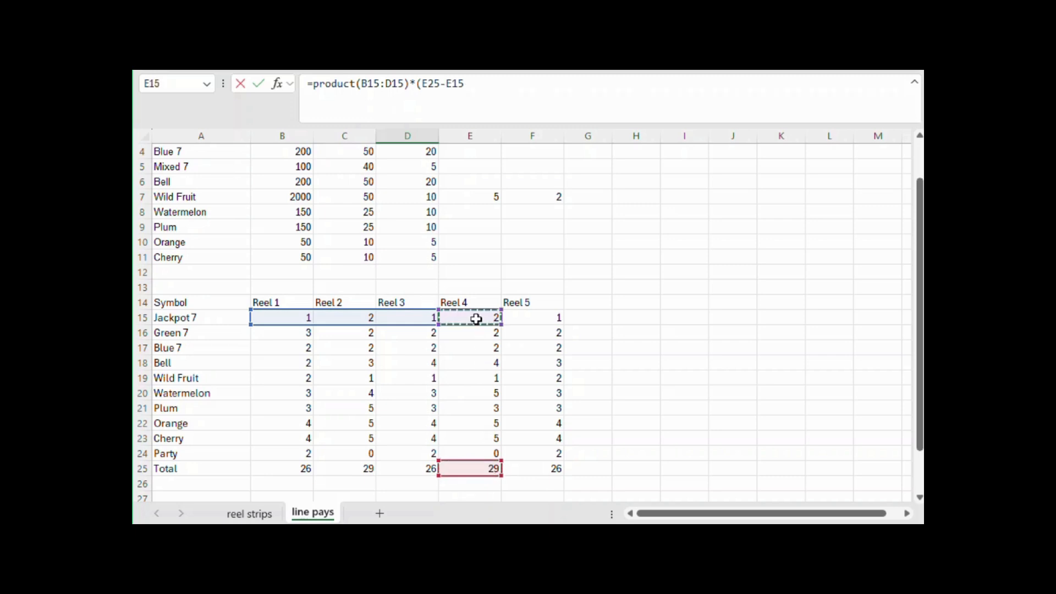
text()*)
click(534, 470)
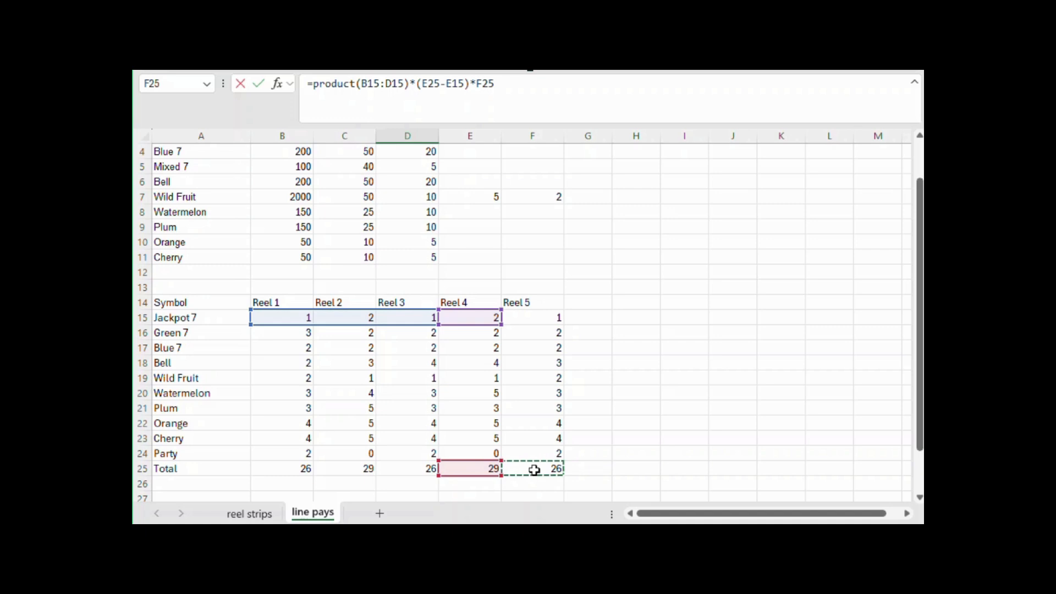
key(Return)
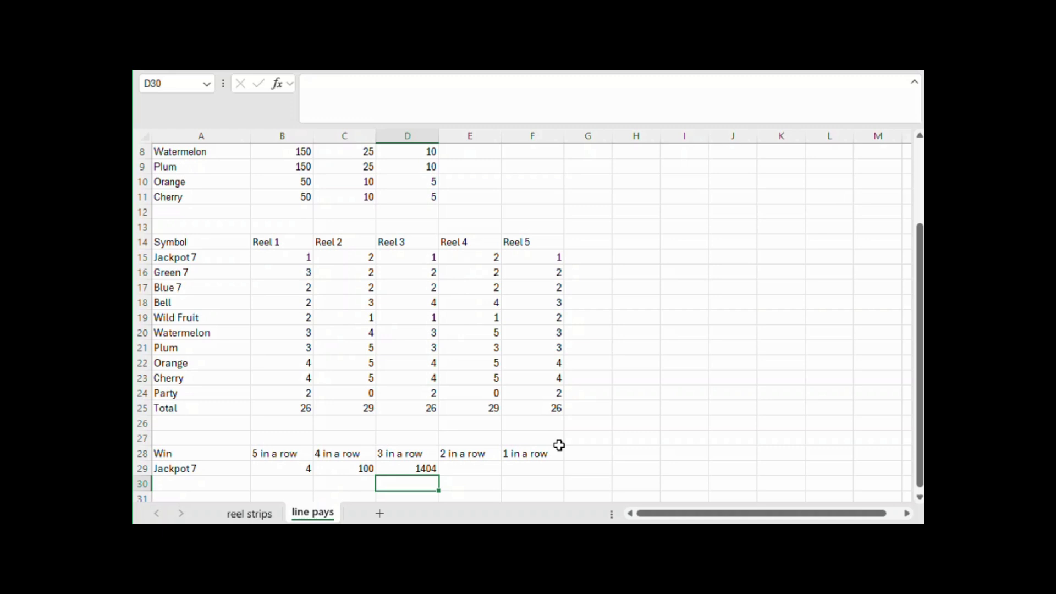
Copy the Green 7 and Blue 7 labels from A16:A17 into A30:A31 under Jackpot 7
scroll(559, 446, down, 1)
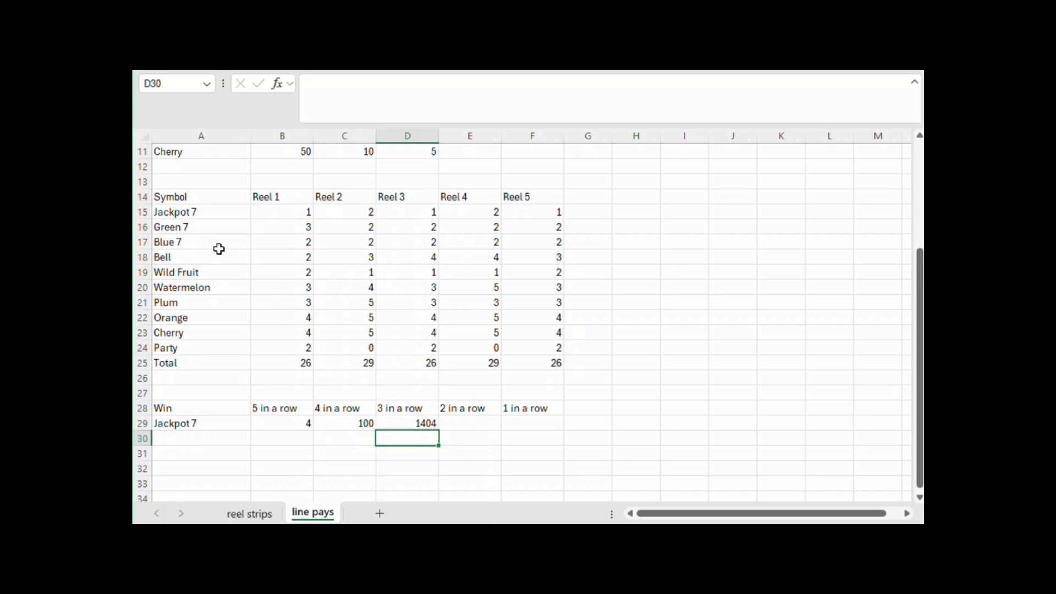
drag(213, 230, 212, 242)
key(ctrl+c)
click(190, 438)
key(ctrl+v)
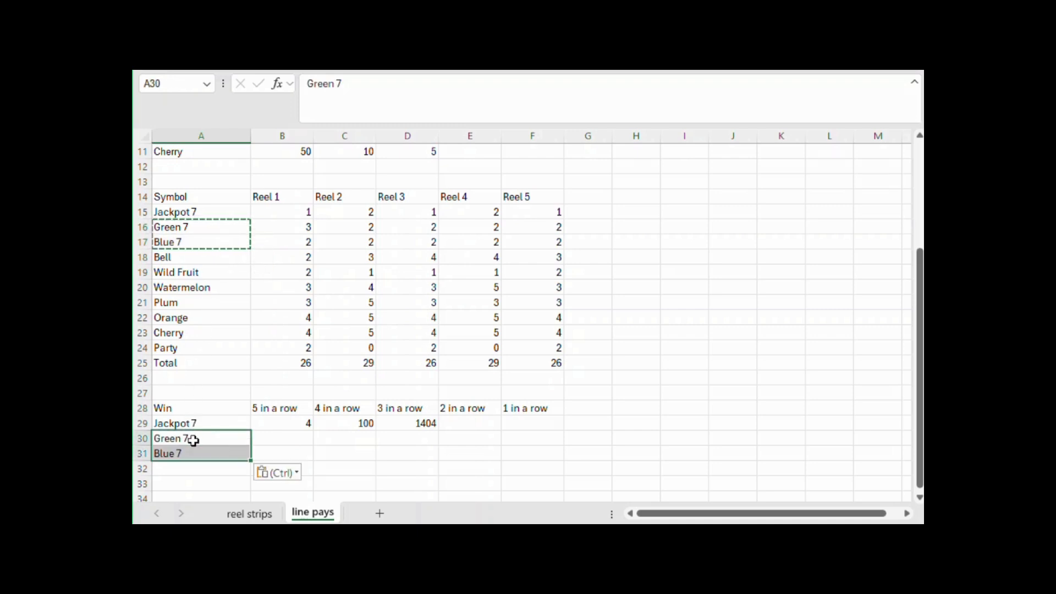
scroll(195, 431, up, 4)
scroll(228, 364, down, 3)
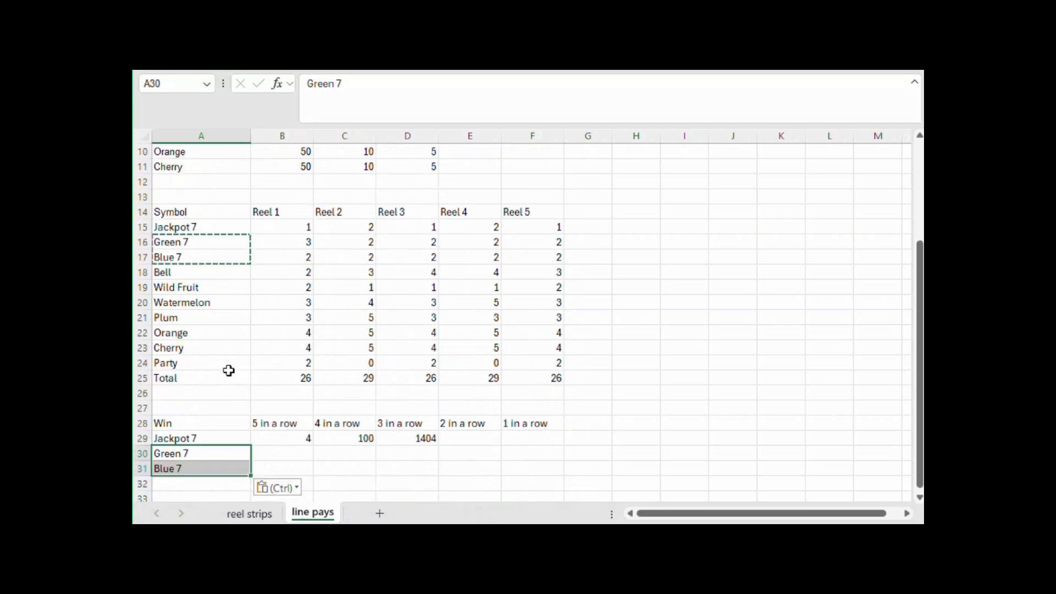
Lock the reel total's row in the C29 formula by changing its reference to F$25
click(295, 438)
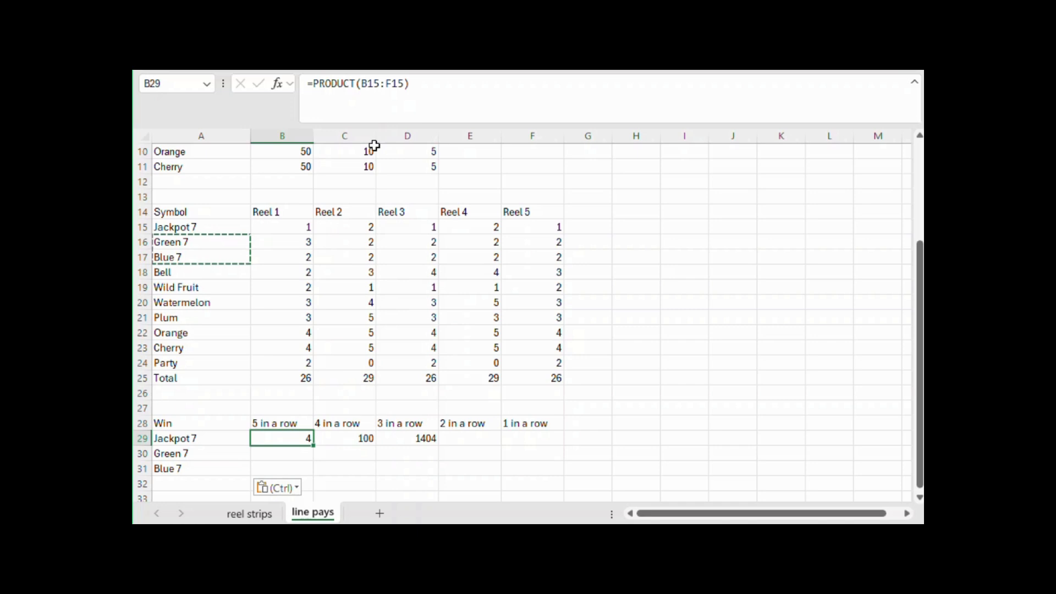
click(349, 434)
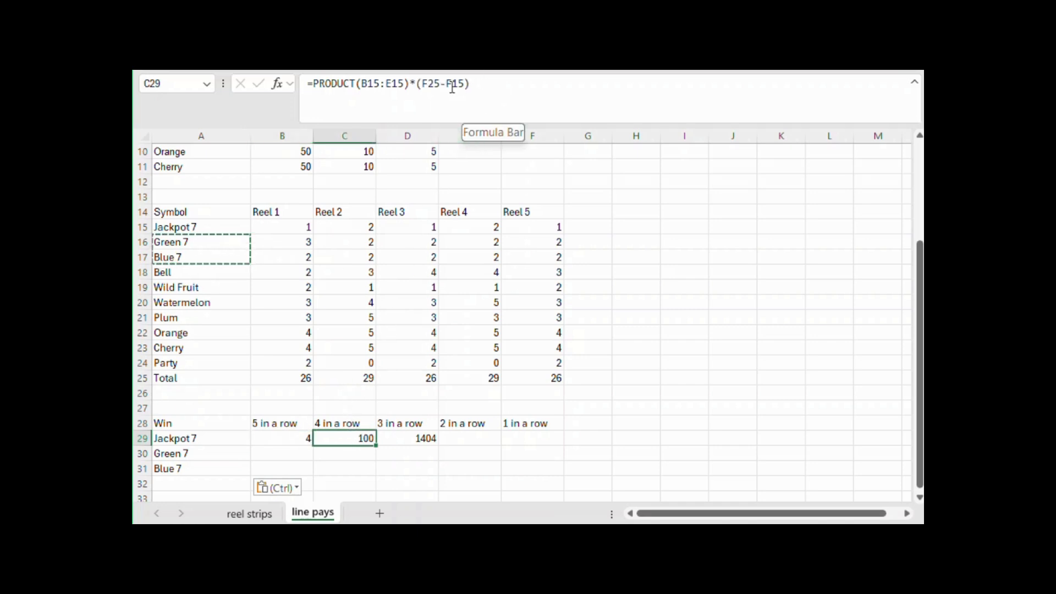
click(434, 83)
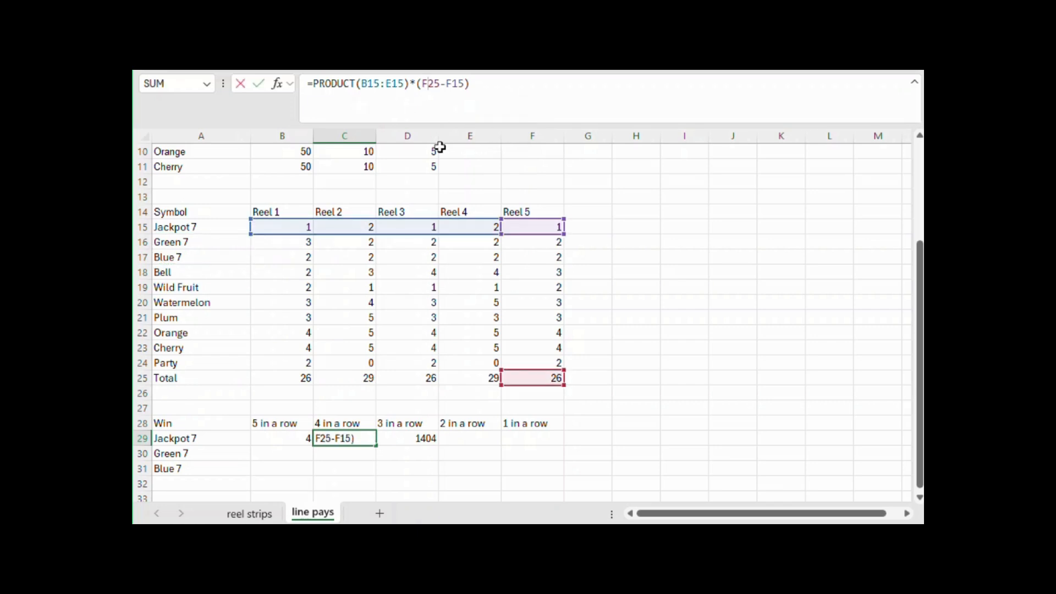
text($)
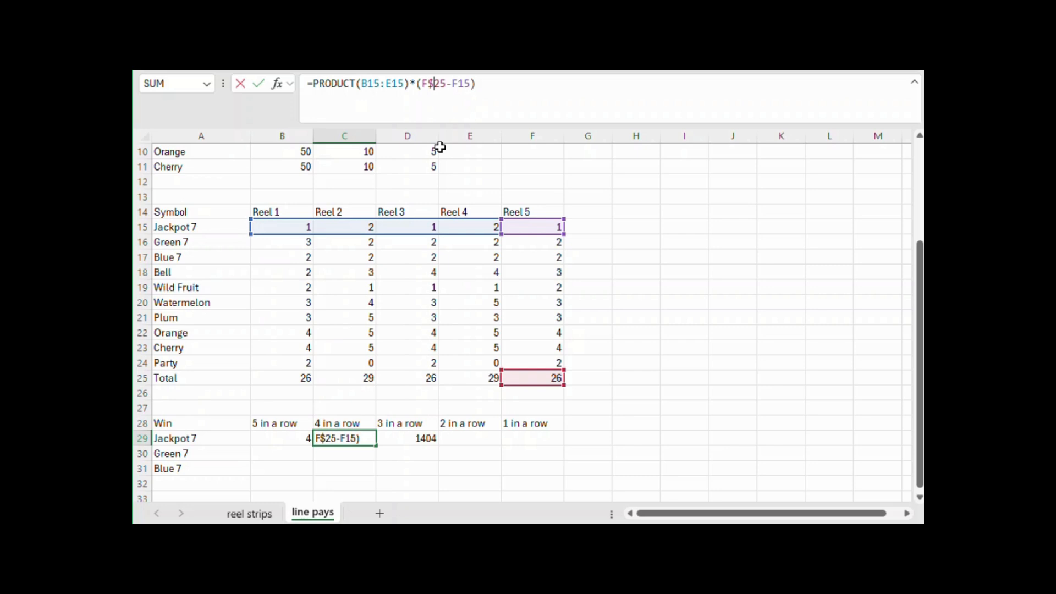
key(Return)
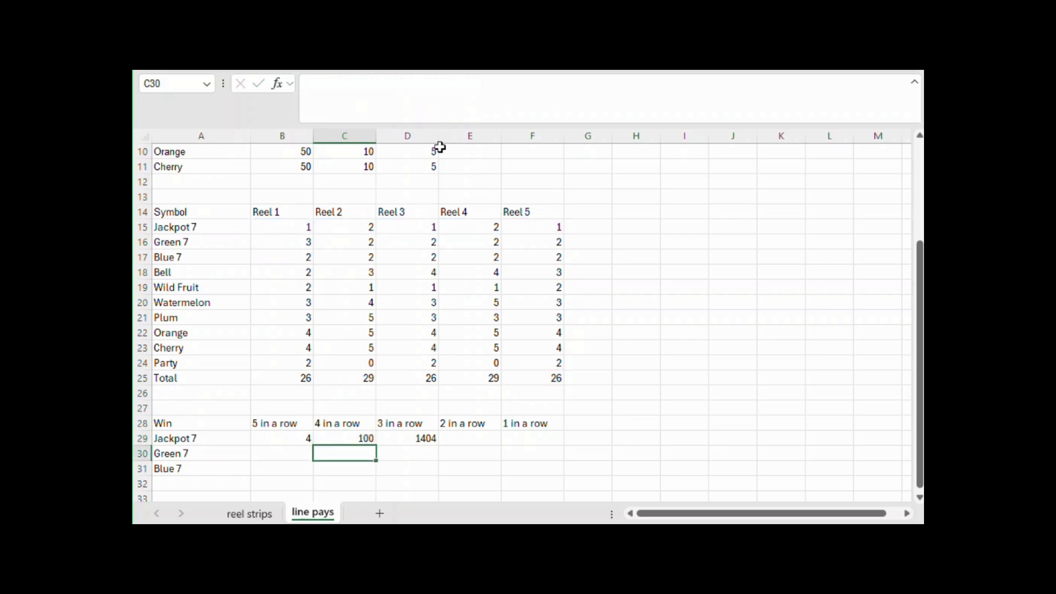
Lock the reel total rows in the D29 formula by changing the references to E$25 and F$25
key(Right)
key(Up)
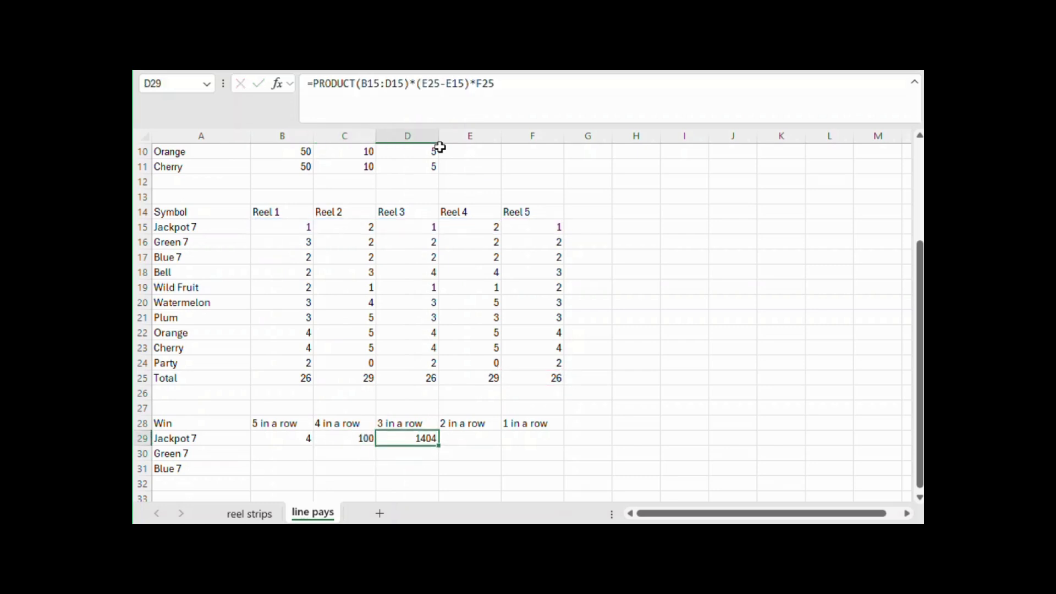
click(428, 83)
text($)
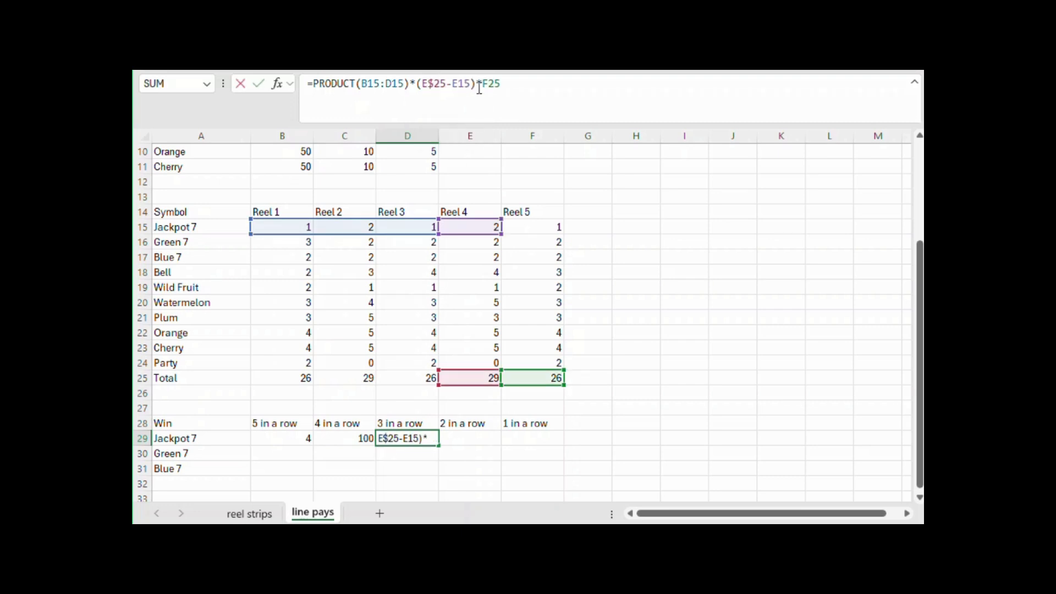
click(488, 84)
text($)
key(Return)
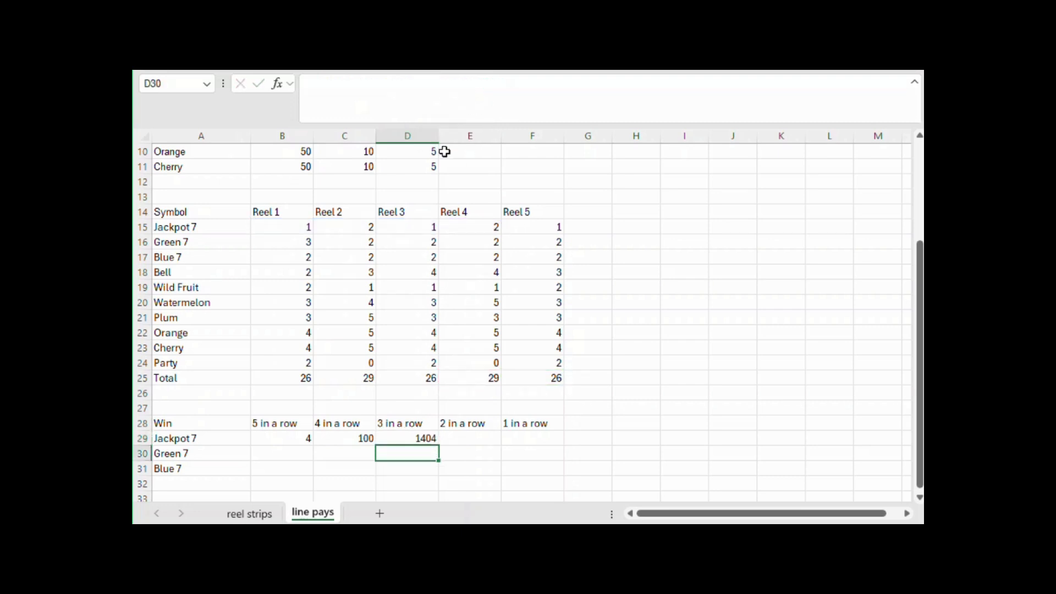
Copy the Jackpot 7 formulas from B29:D29 into the Green 7 and Blue 7 rows, B30:D31
scroll(344, 404, up, 3)
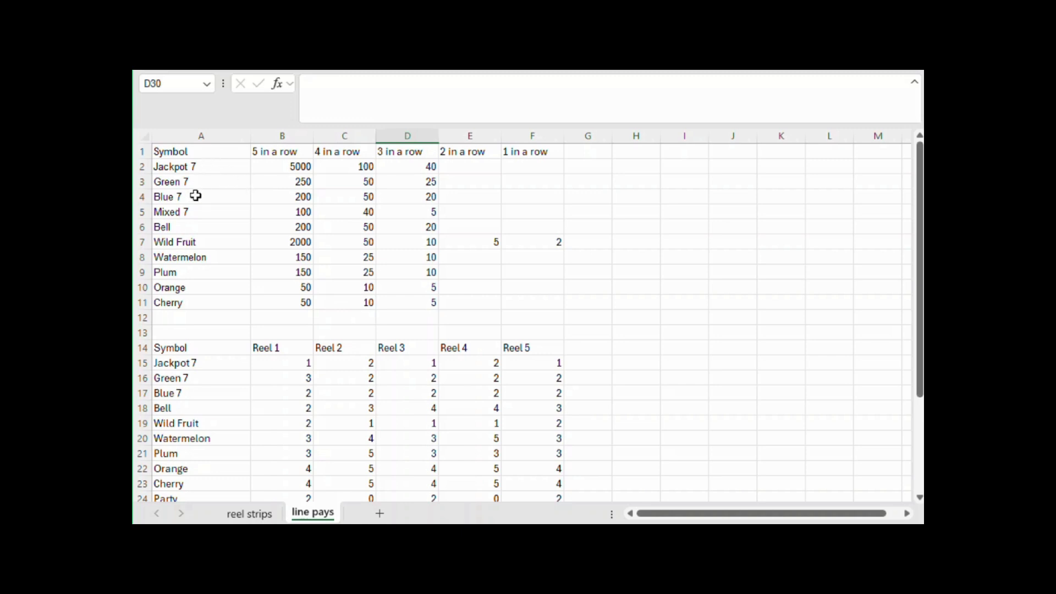
scroll(198, 195, down, 5)
drag(306, 349, 391, 349)
key(ctrl+c)
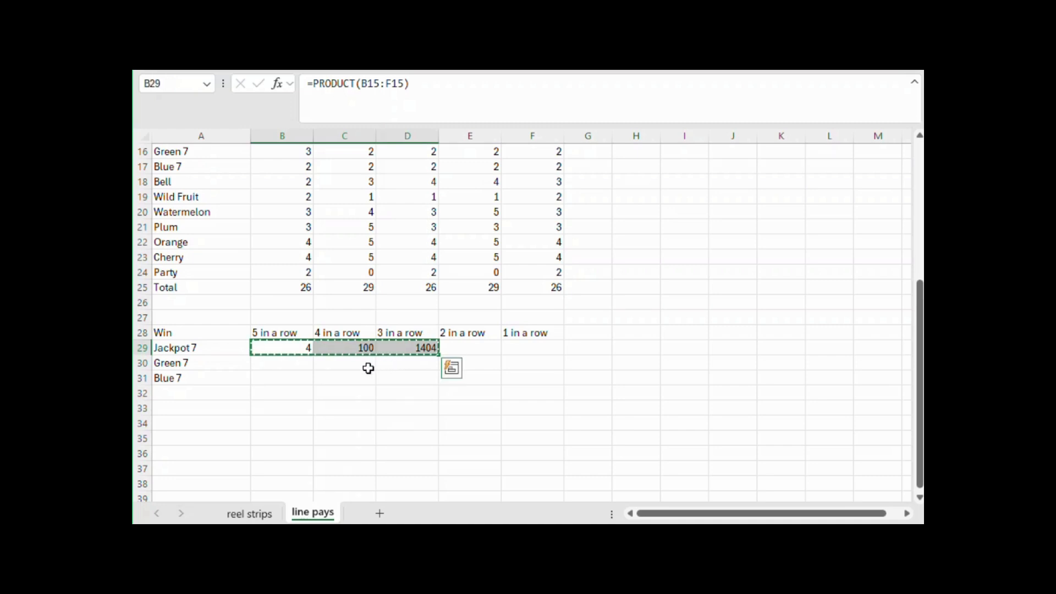
drag(306, 361, 379, 378)
key(ctrl+v)
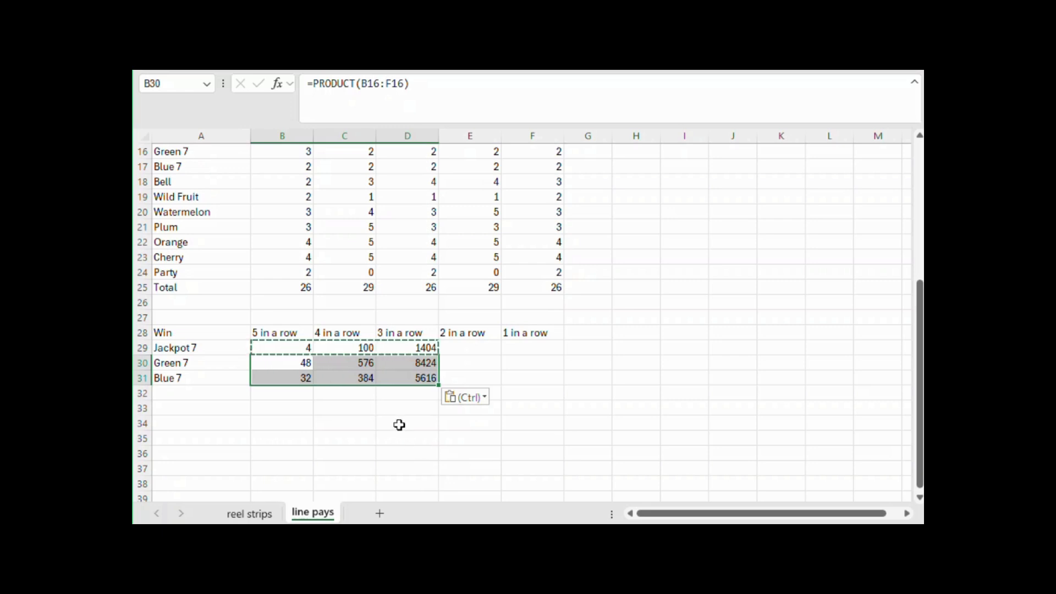
Add a Mixed 7 label in A32, below Blue 7 in the Win table
click(236, 390)
text(Mixed)
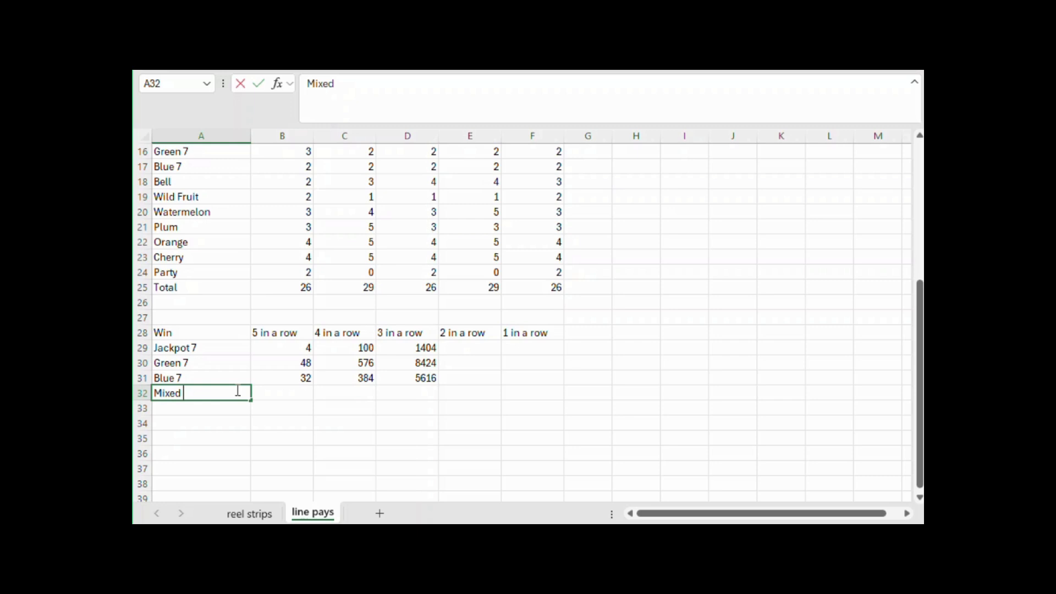
scroll(237, 390, up, 5)
scroll(236, 389, down, 5)
text(7)
key(Return)
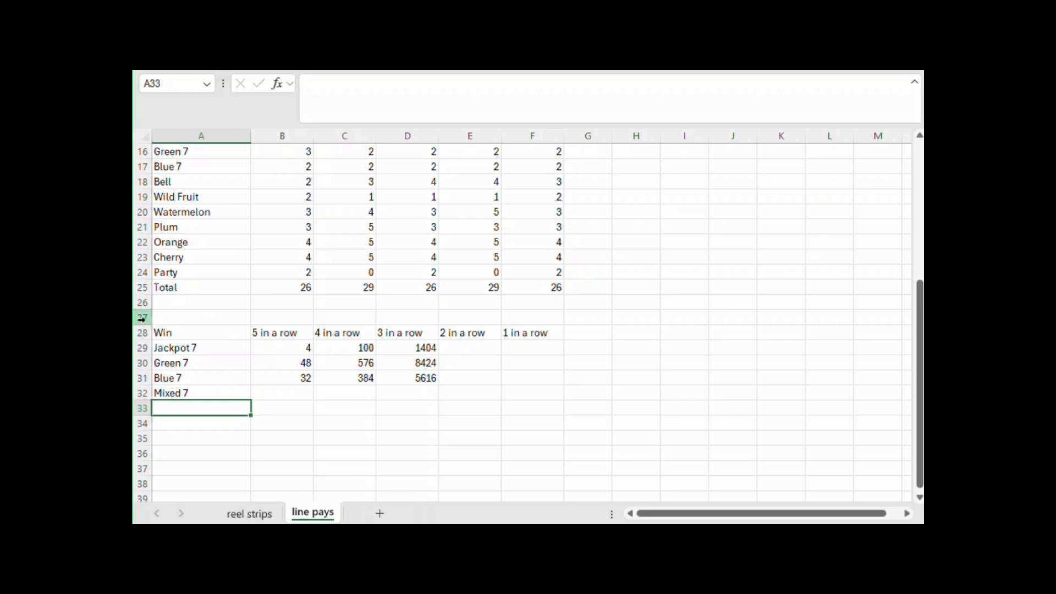
Insert three blank rows at rows 27 to 29, between the reel totals and the Win table
drag(142, 318, 141, 347)
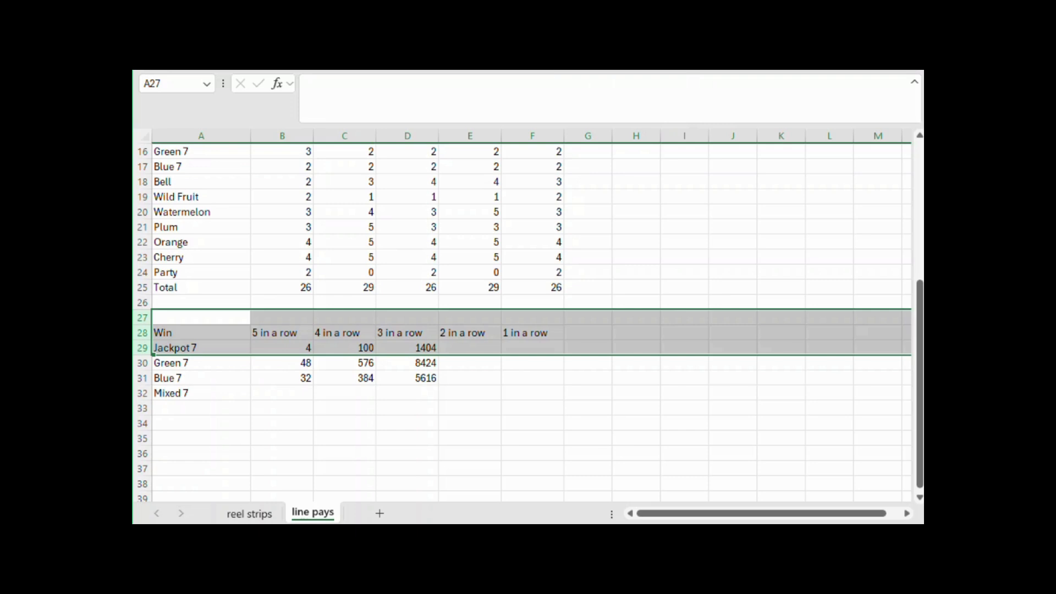
click(829, 407)
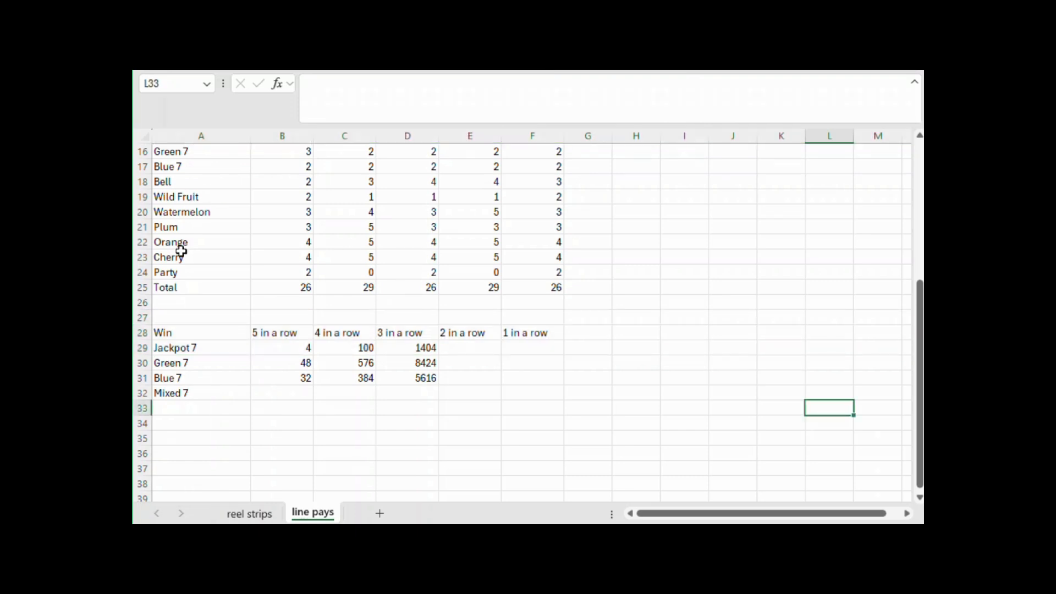
drag(134, 315, 141, 347)
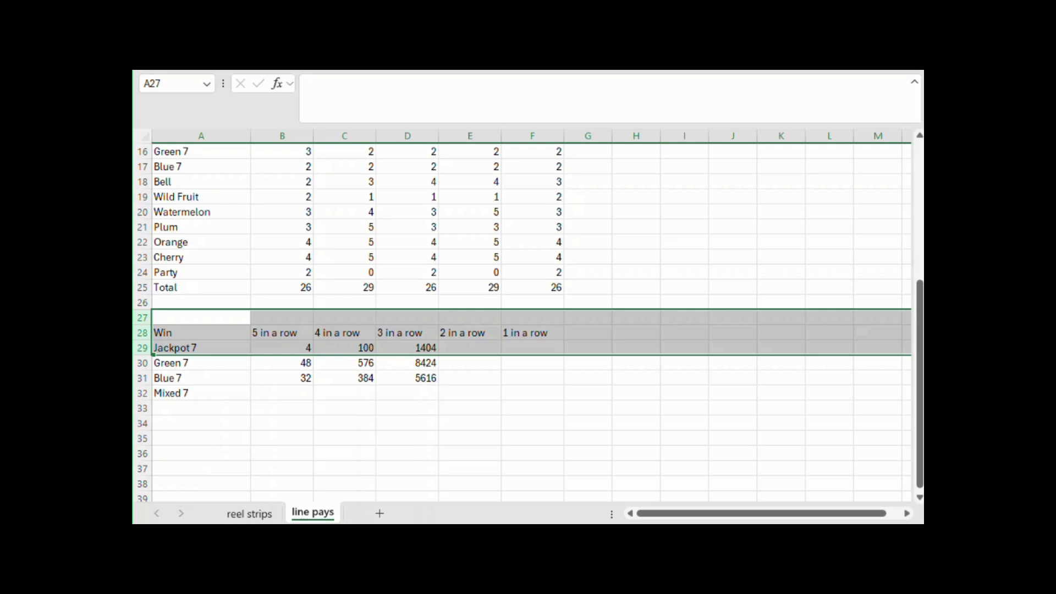
click(667, 80)
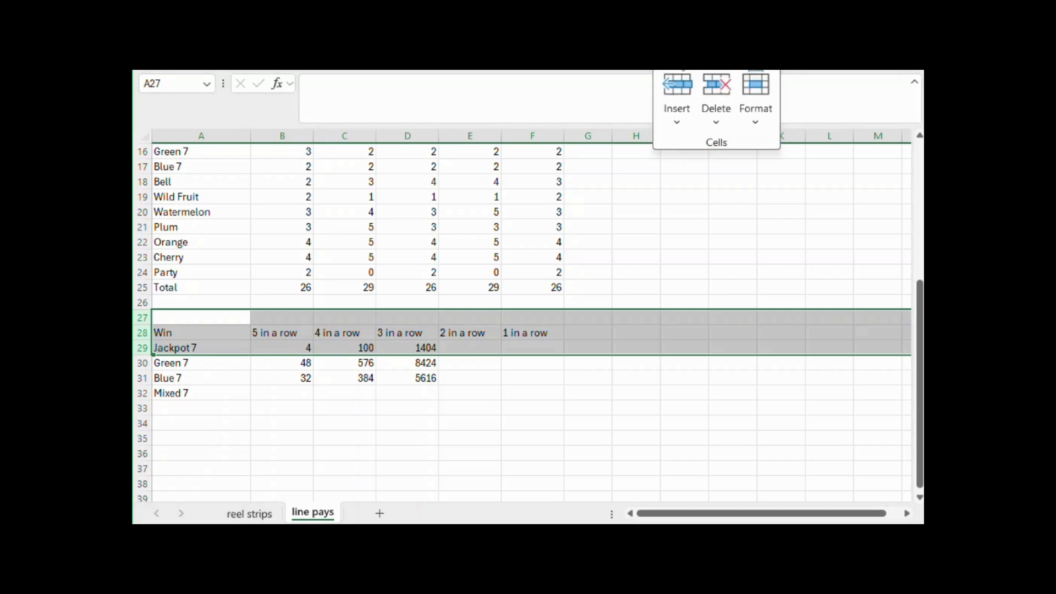
click(681, 133)
click(704, 172)
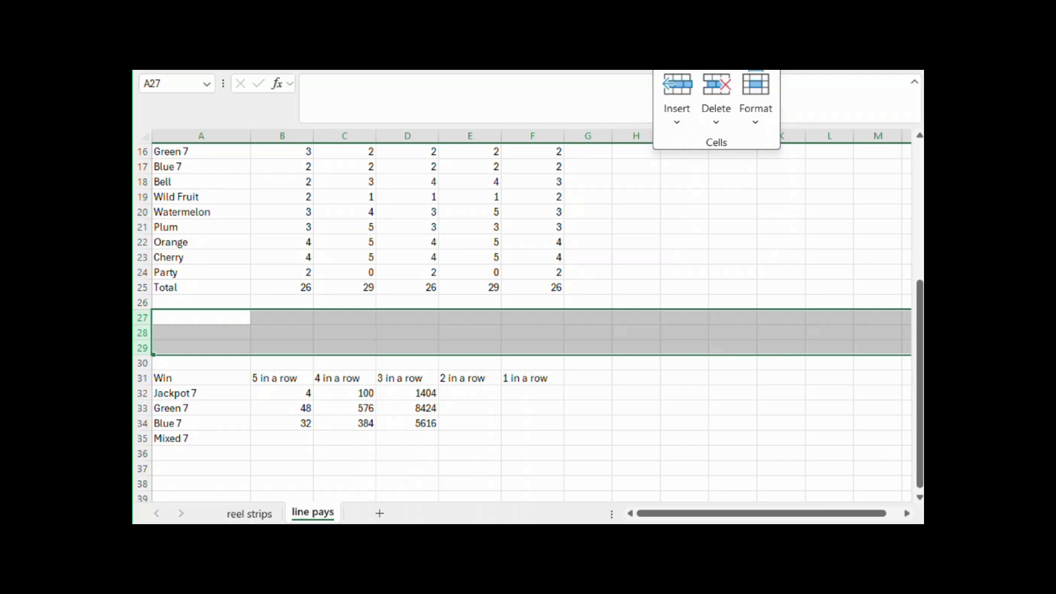
Enter the heading Symbol groups in A27 and the label Any 7 in A28
click(212, 319)
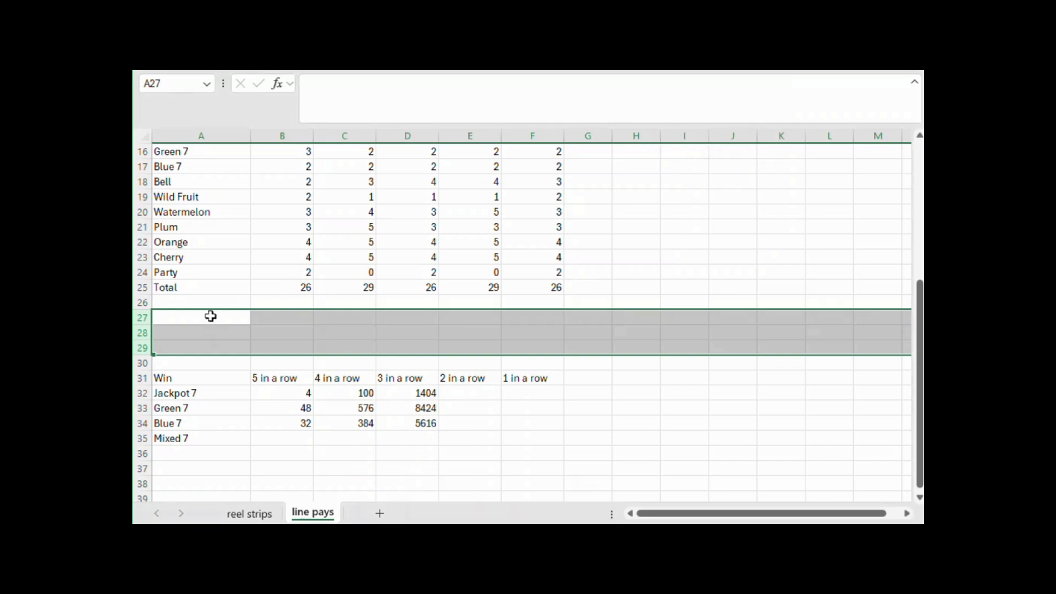
click(210, 316)
text(C)
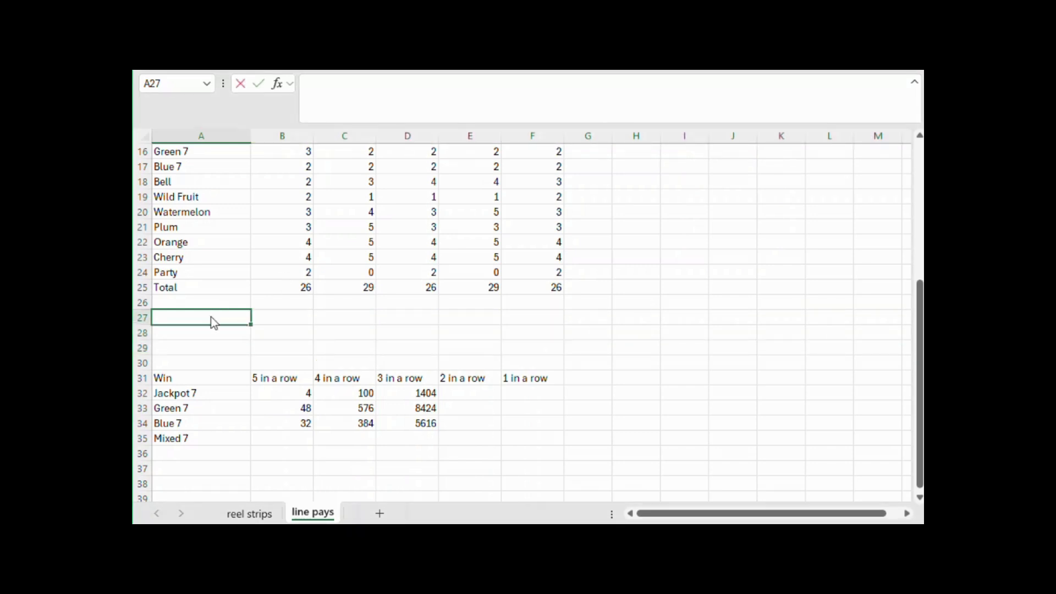
text(ymbol groups)
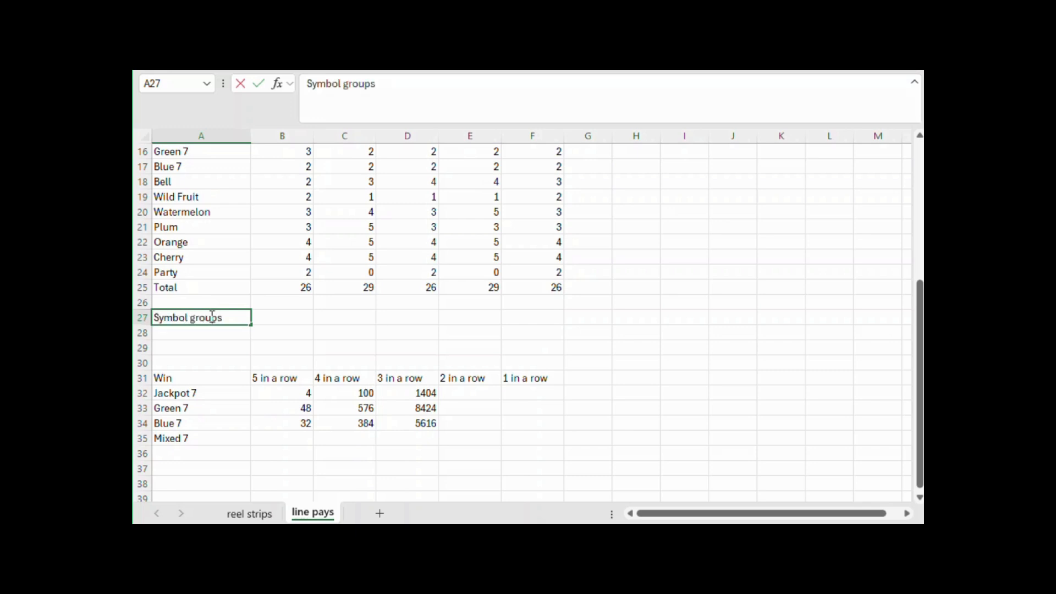
key(Return)
text(Any)
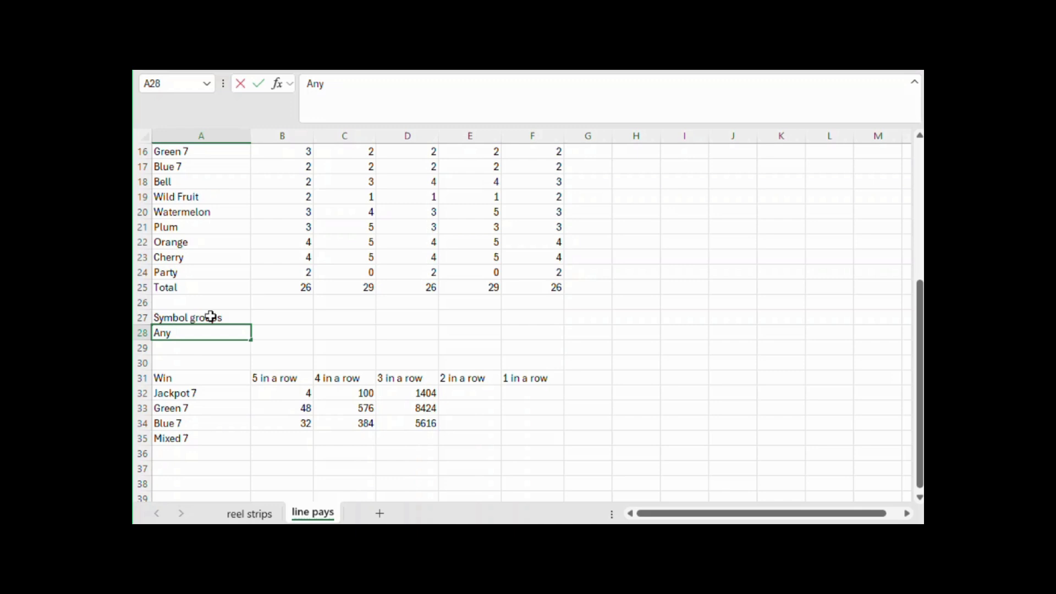
text( 7)
key(Tab)
Total the three 7 symbols on Reel 1 in B28 with =SUM(B15:B17)
text(=sum()
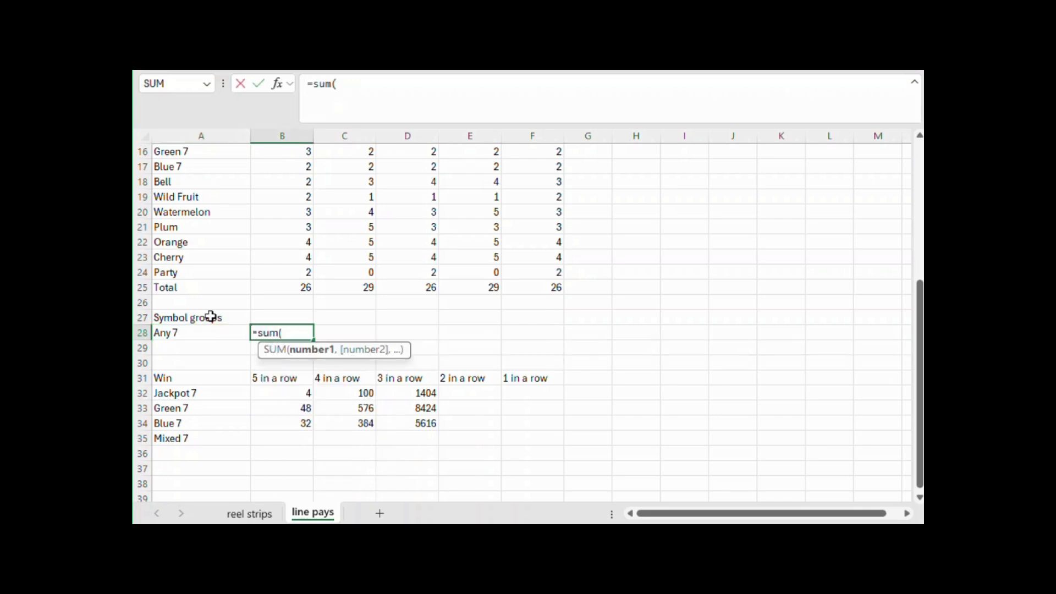
scroll(324, 292, up, 5)
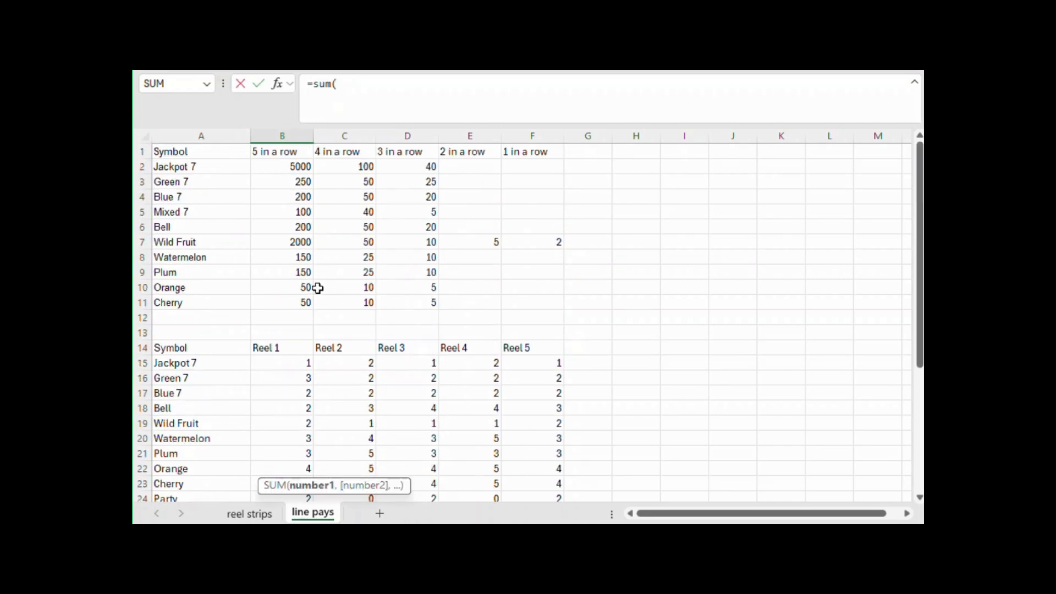
drag(295, 364, 297, 392)
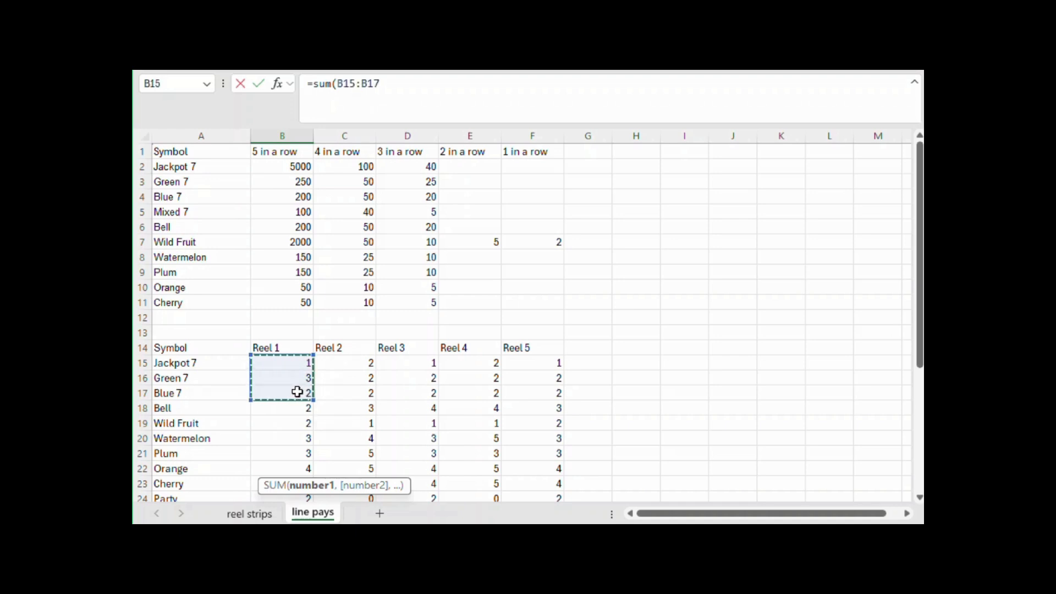
key(Return)
Copy the Any 7 total from B28 across C28:F28 for the other reels
scroll(297, 392, down, 2)
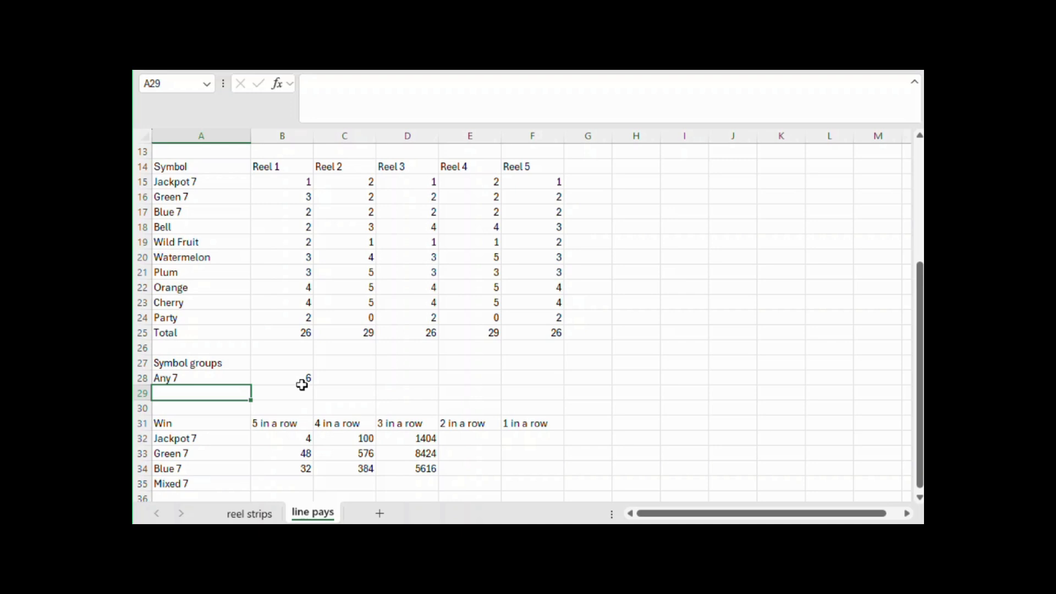
click(301, 378)
key(ctrl+c)
drag(347, 377, 539, 382)
key(ctrl+v)
Calculate the Mixed 7 five-in-a-row combinations in B35 with =PRODUCT(B28:F28)
scroll(538, 380, down, 2)
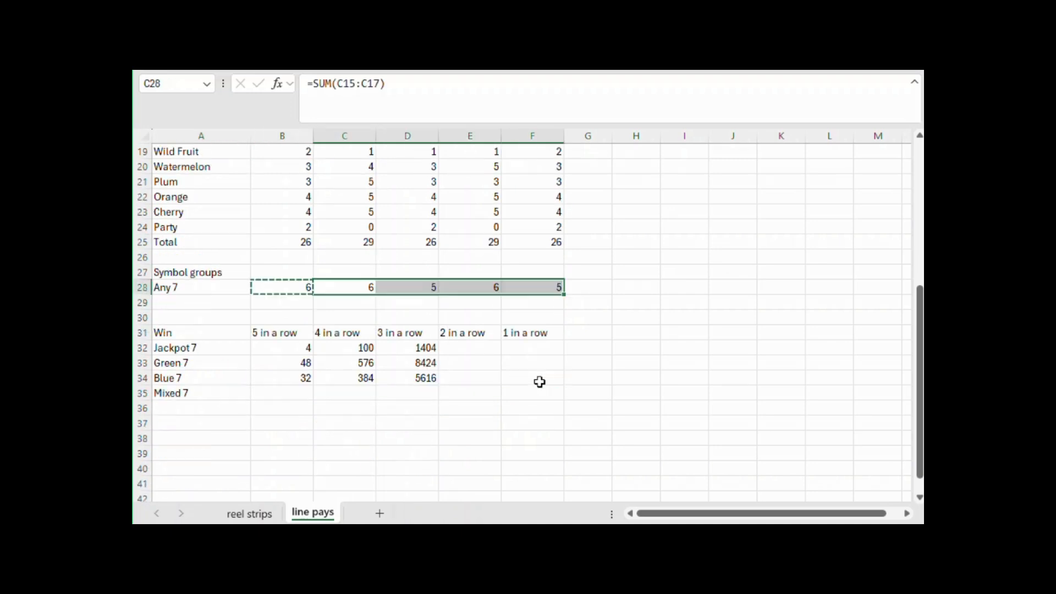
click(279, 393)
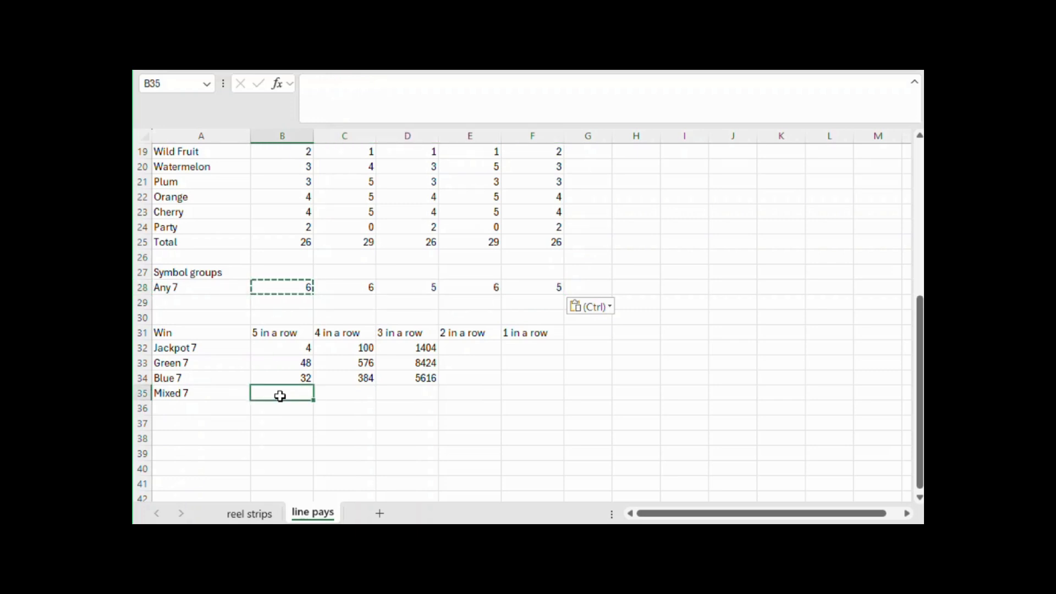
double_click(280, 394)
text(=product()
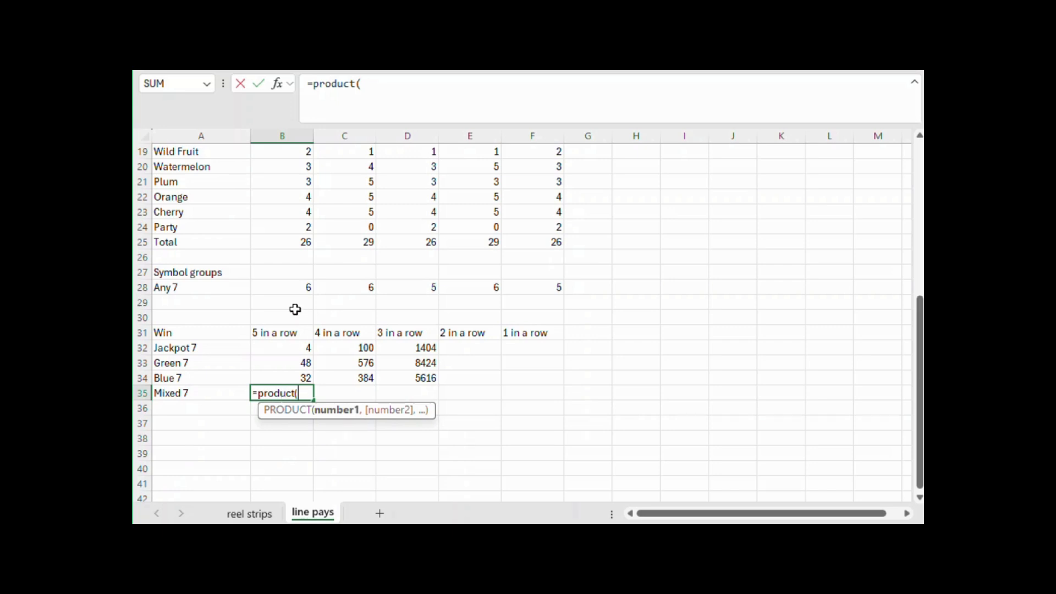
drag(281, 283, 545, 292)
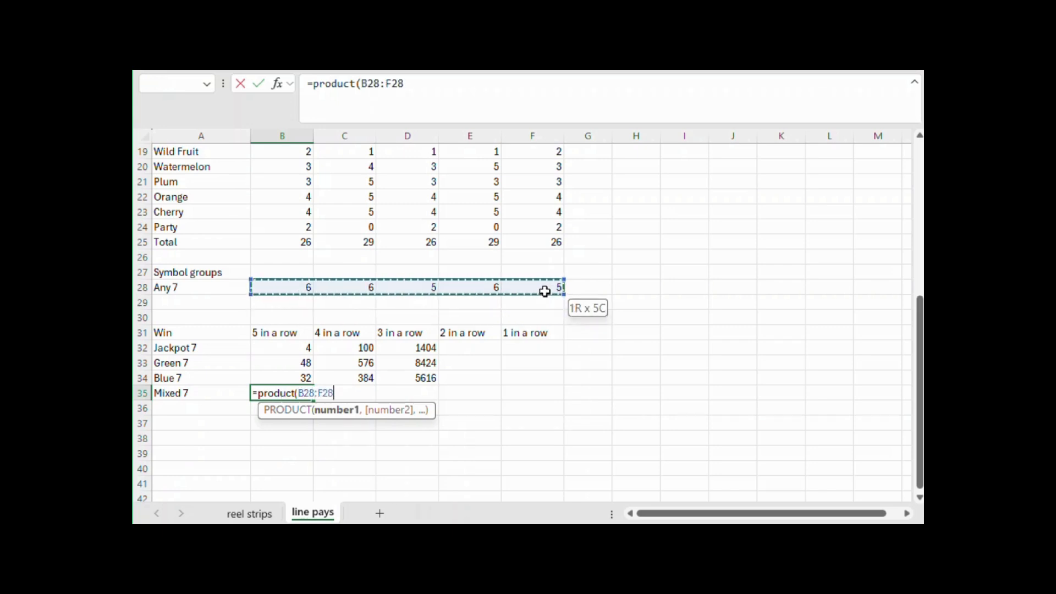
key(Return)
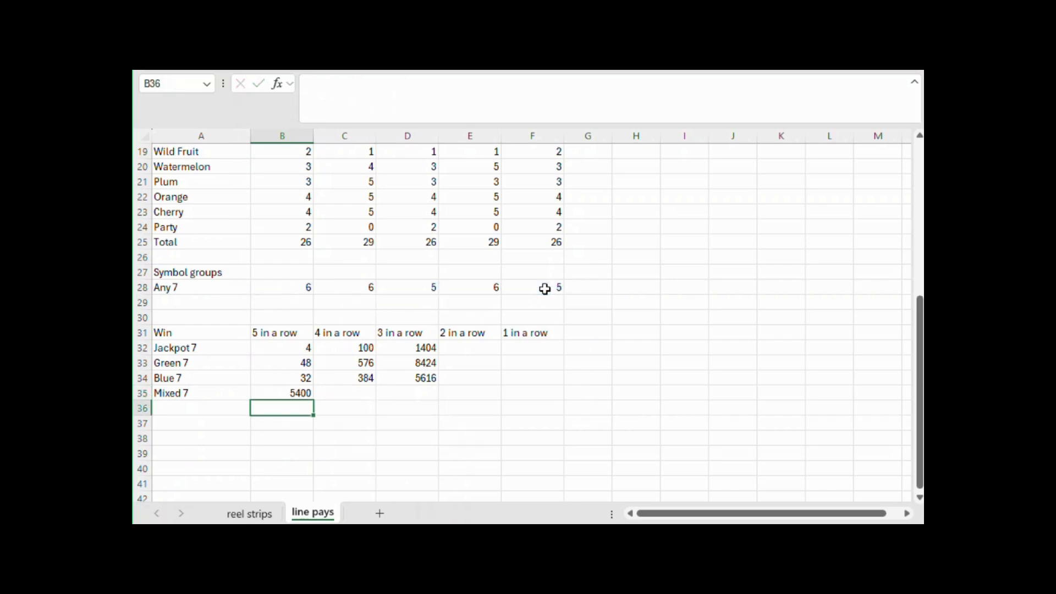
Calculate the Mixed 7 four-in-a-row combinations in C35 with =PRODUCT(B28:E28)*(F25-F28)
key(Right)
key(Up)
text(=pro)
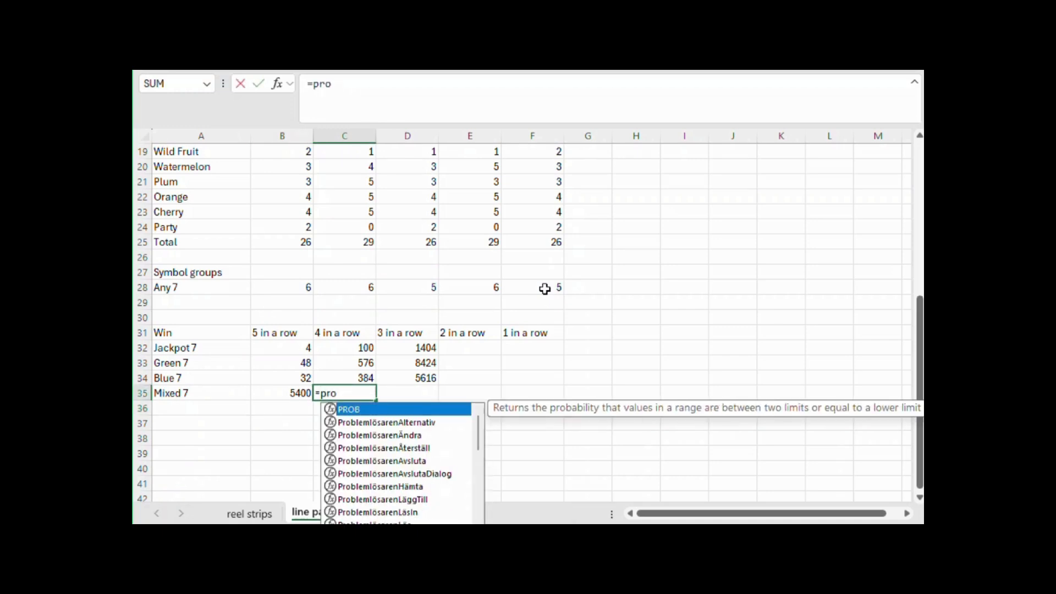
text(duct()
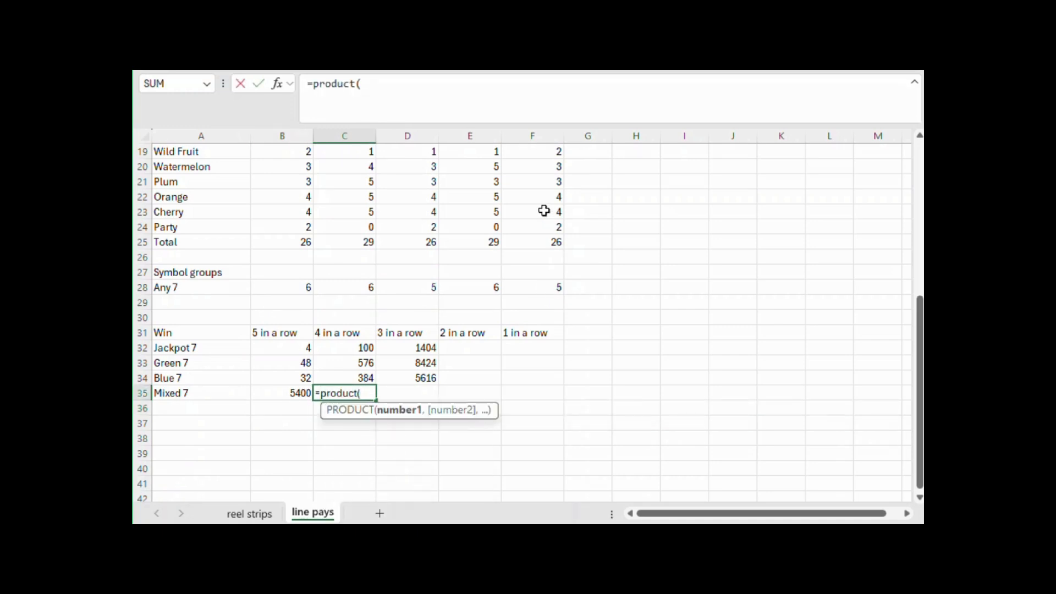
drag(280, 291, 490, 287)
text()*()
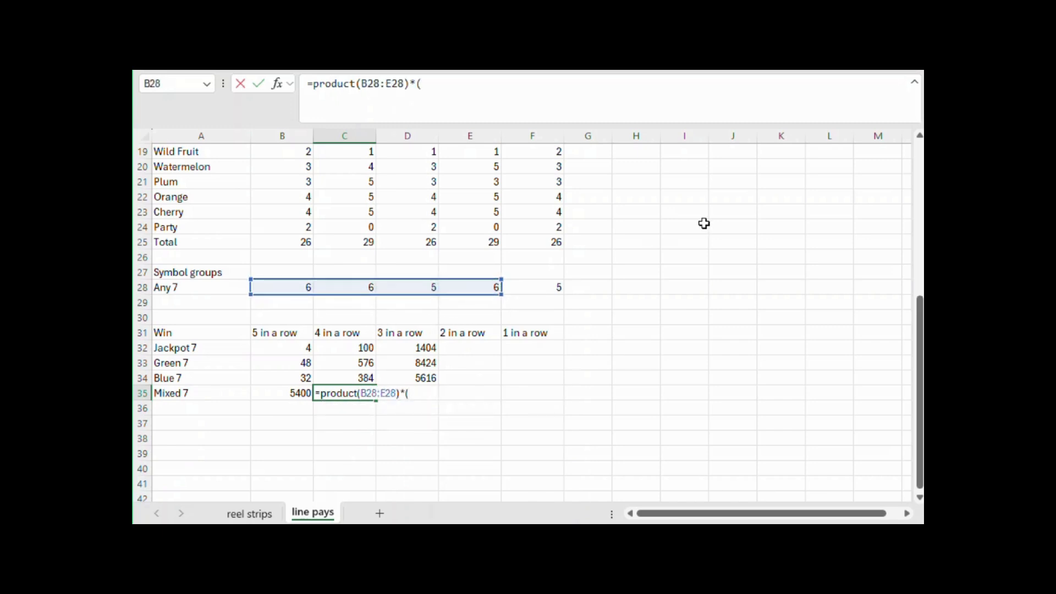
scroll(638, 231, up, 5)
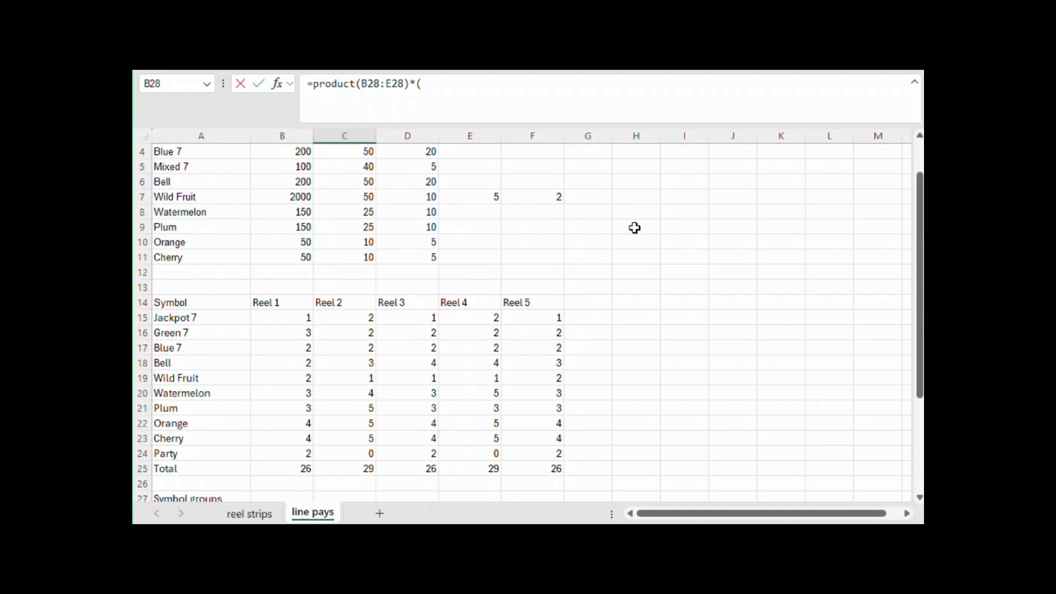
scroll(634, 225, up, 1)
scroll(626, 227, down, 4)
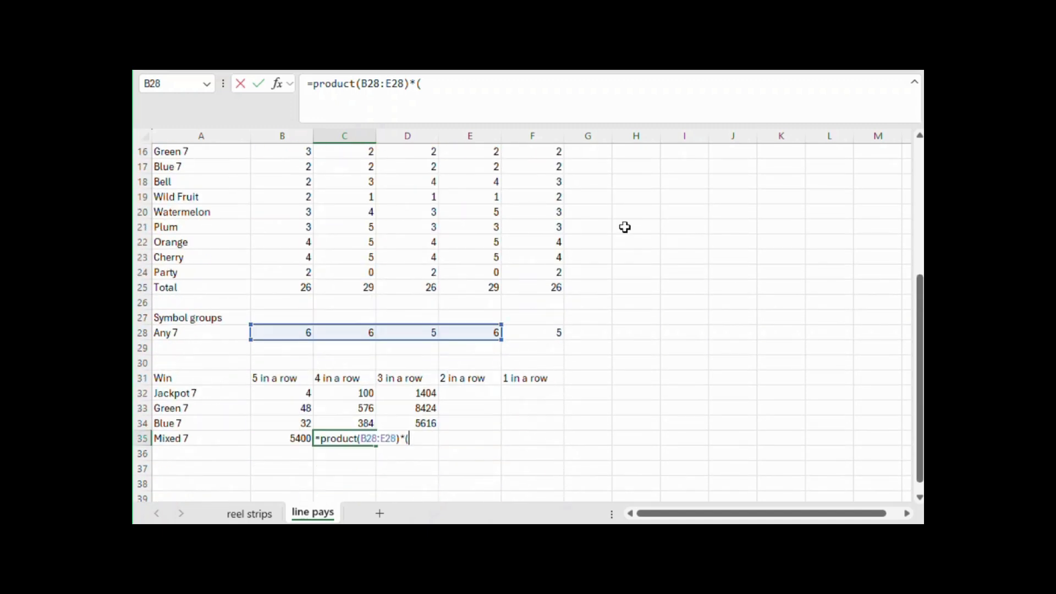
text(*()
click(552, 289)
text(-)
click(556, 333)
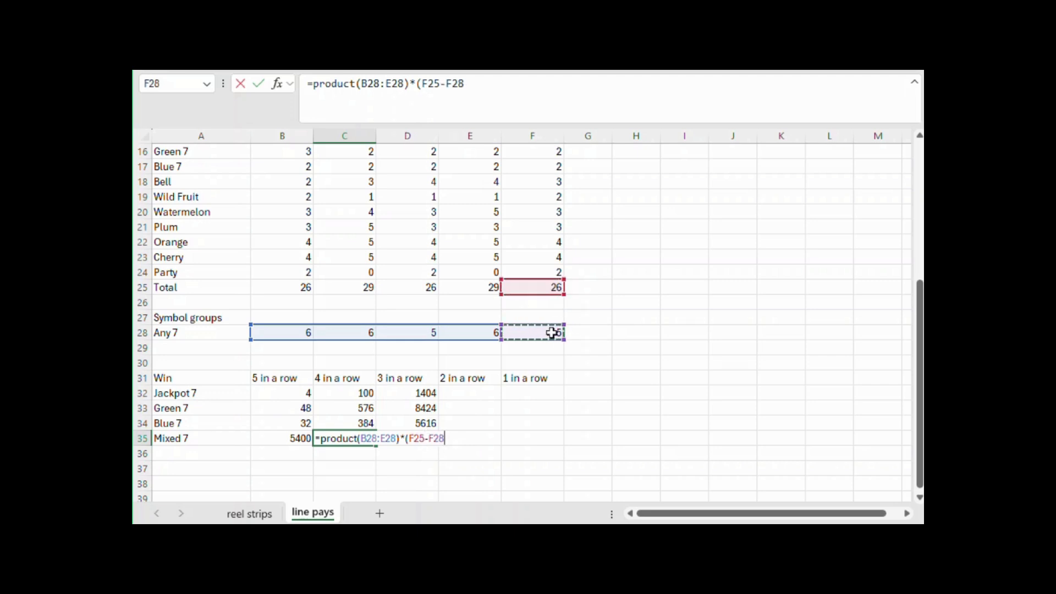
key(Return)
Calculate the Mixed 7 three-in-a-row combinations in D35 with =PRODUCT(B28:D28)*(E25-E28)*F25
key(Right)
key(Up)
text(=product()
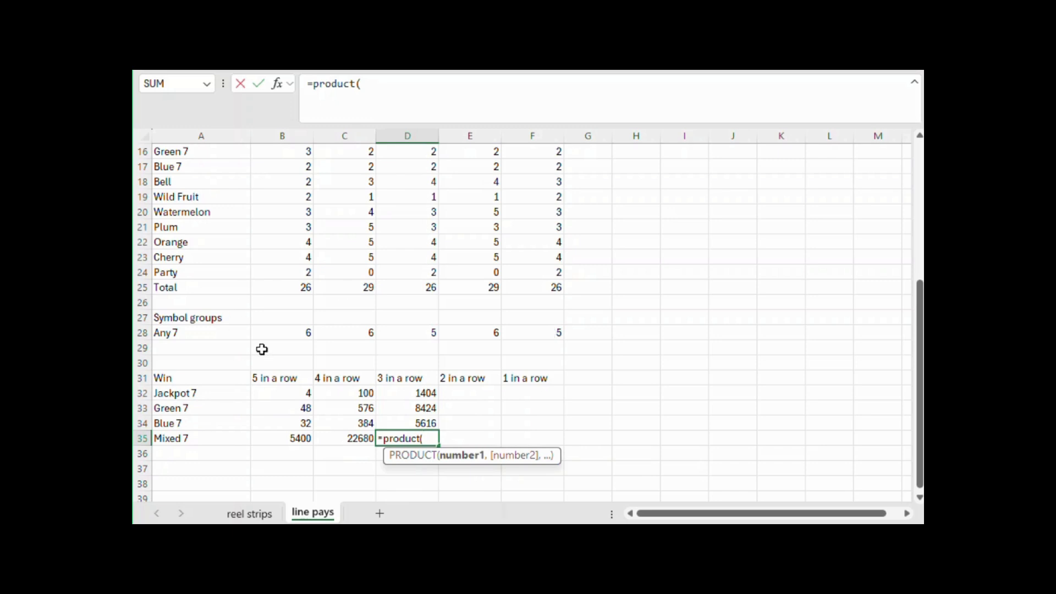
drag(290, 332, 394, 325)
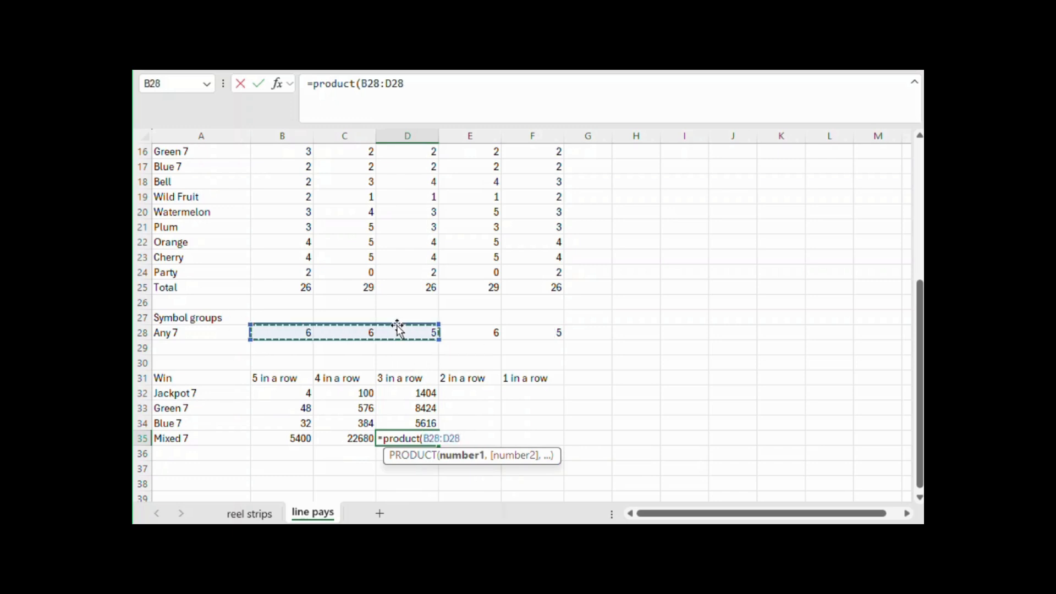
text()*()
click(473, 283)
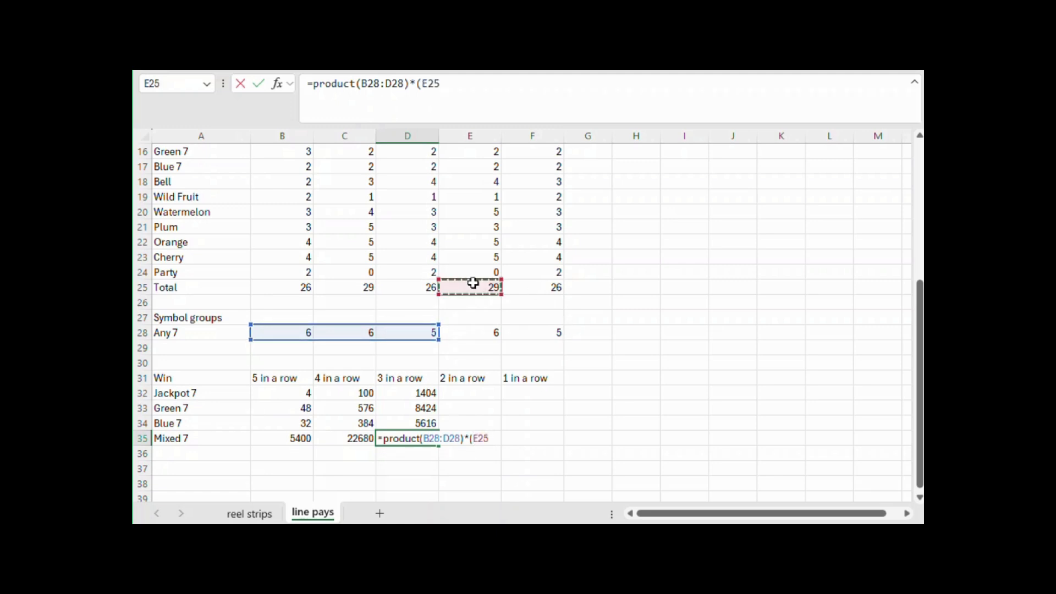
text(-)
click(478, 333)
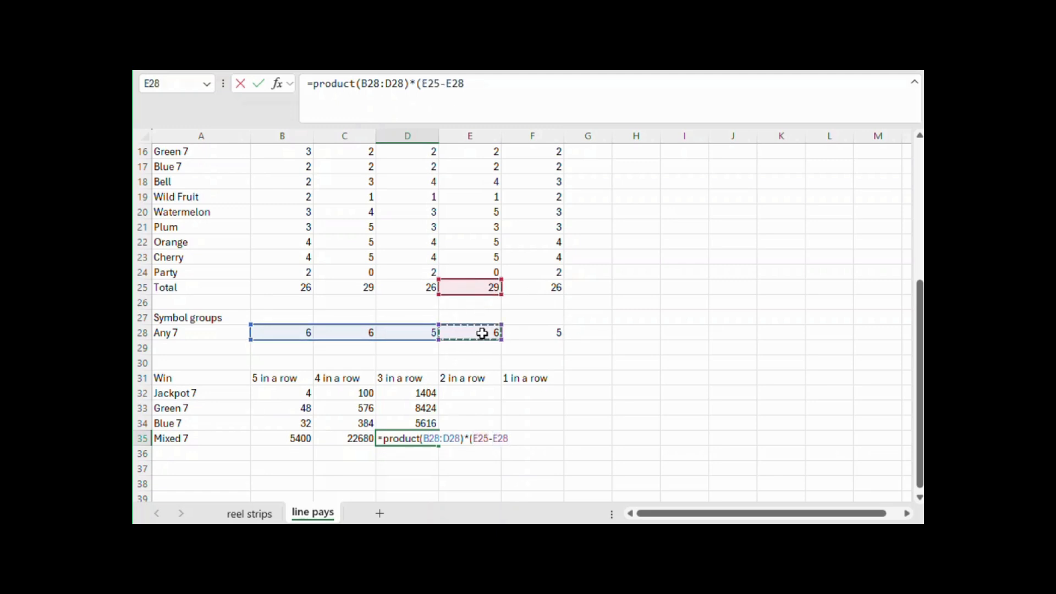
text()*)
click(547, 290)
key(Return)
Review the Jackpot 7 four-in-a-row formula in C32 and the matching pay in C2
scroll(494, 388, down, 2)
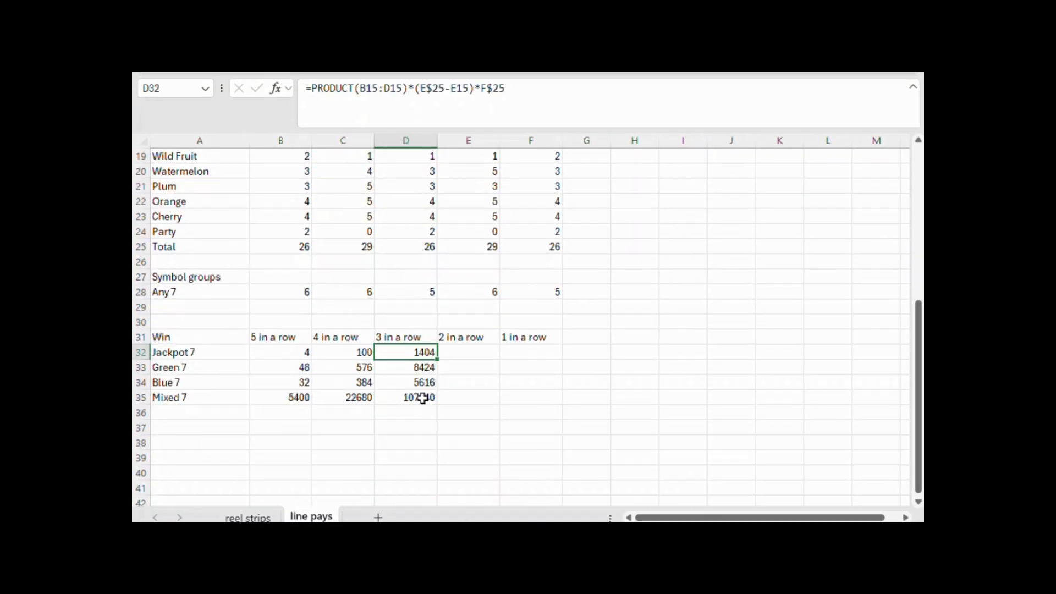
click(391, 444)
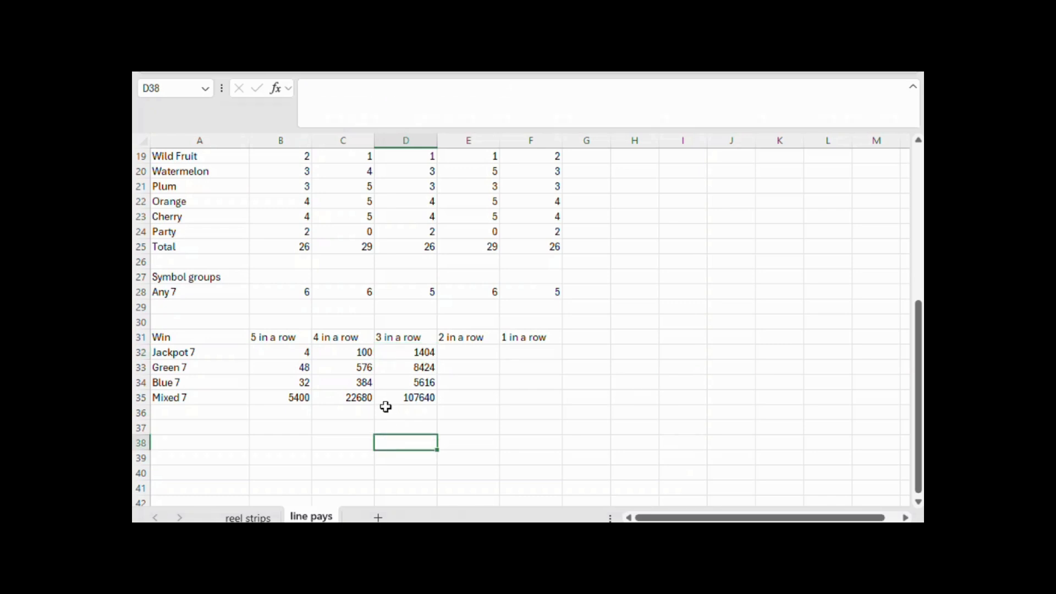
click(343, 350)
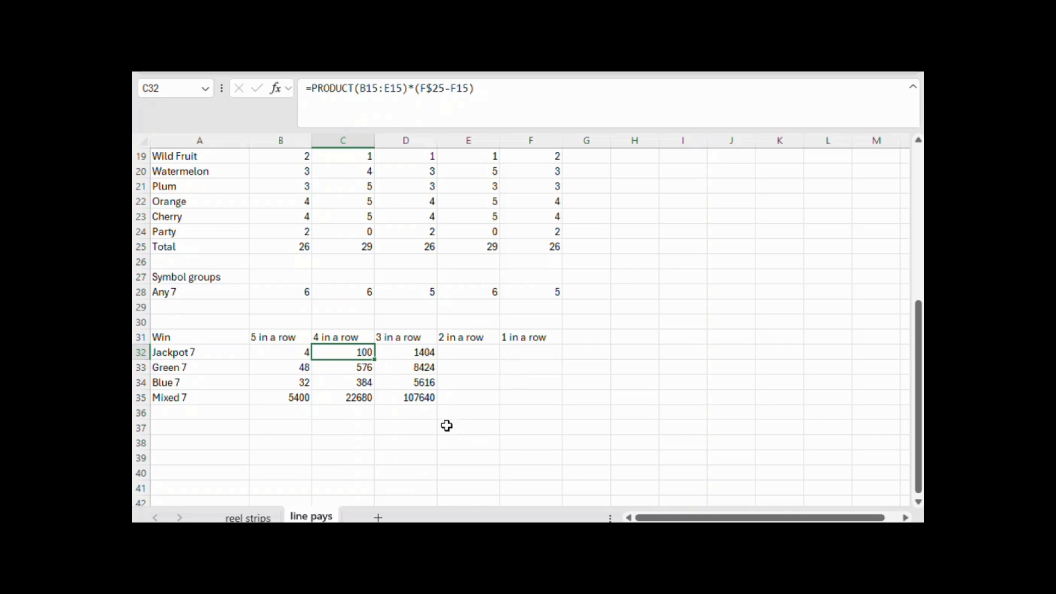
scroll(575, 436, up, 4)
scroll(552, 365, up, 2)
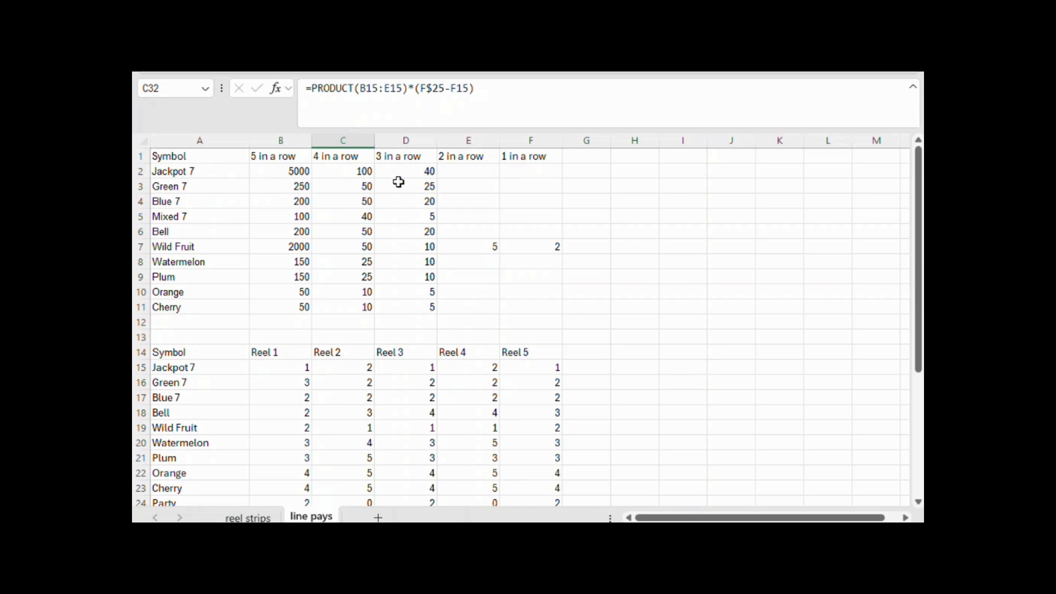
click(359, 173)
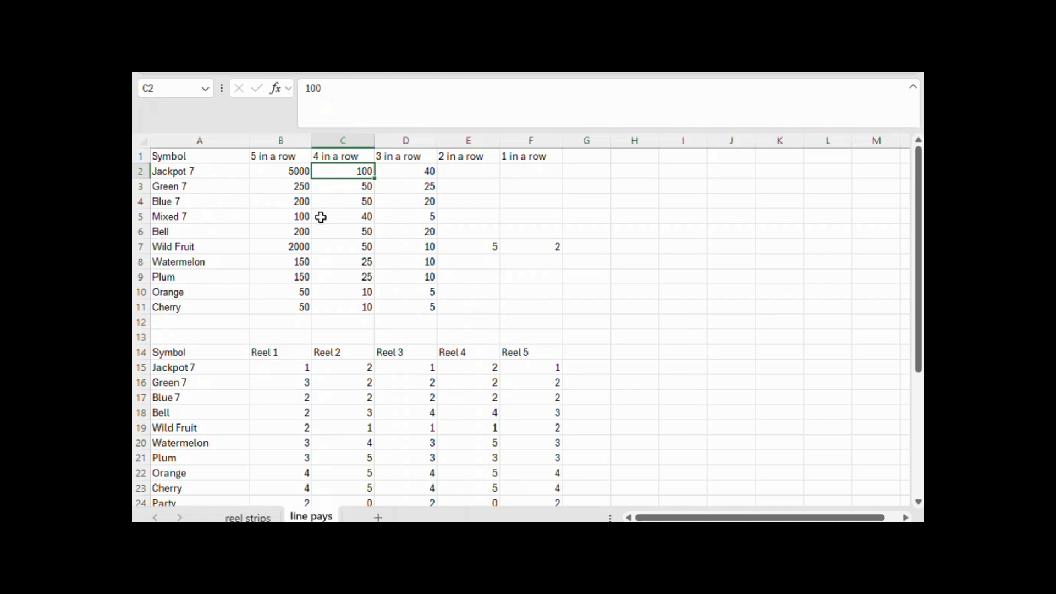
Extend the Jackpot 7 four-in-a-row formula in C32 by subtracting PRODUCT(B15:E15)
click(300, 217)
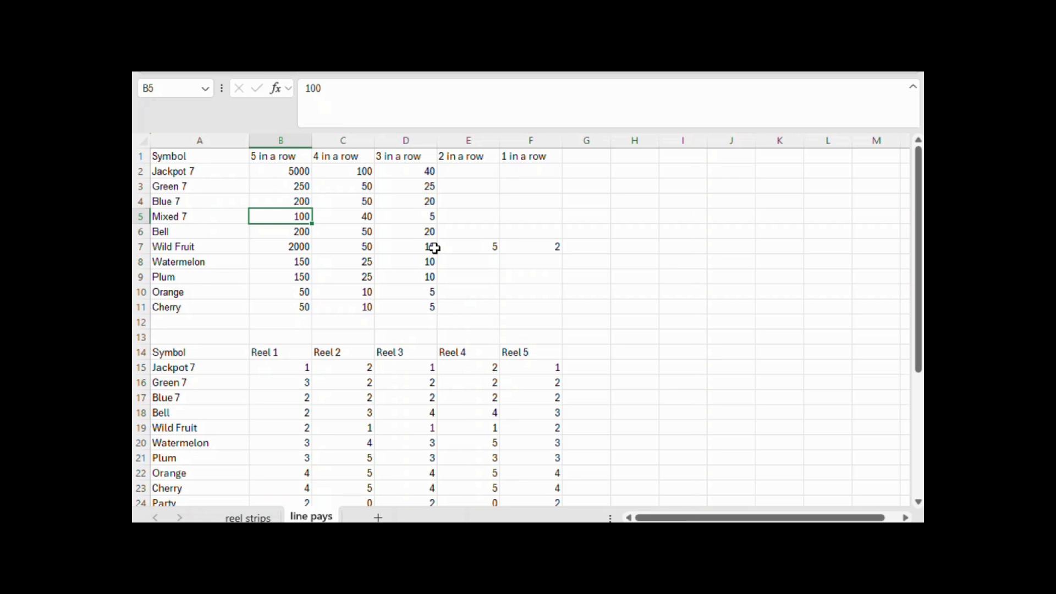
scroll(495, 279, down, 5)
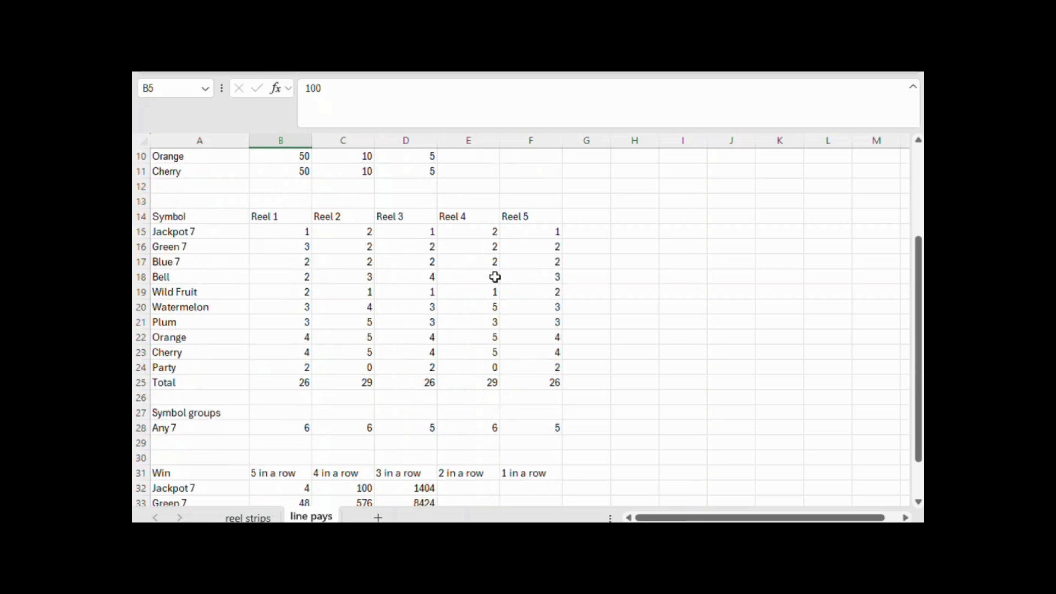
click(358, 397)
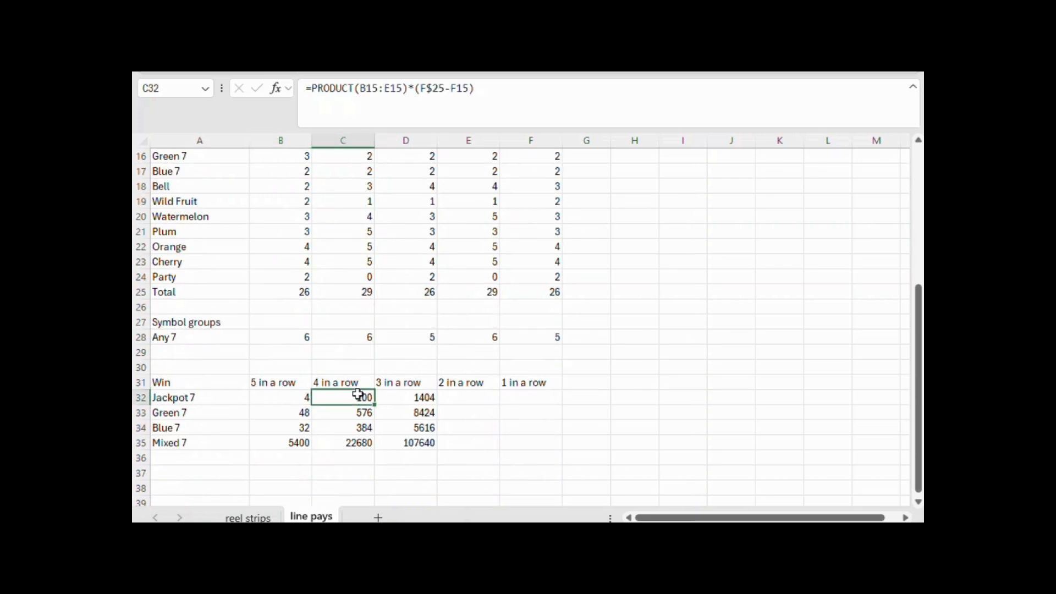
click(527, 92)
text(-)
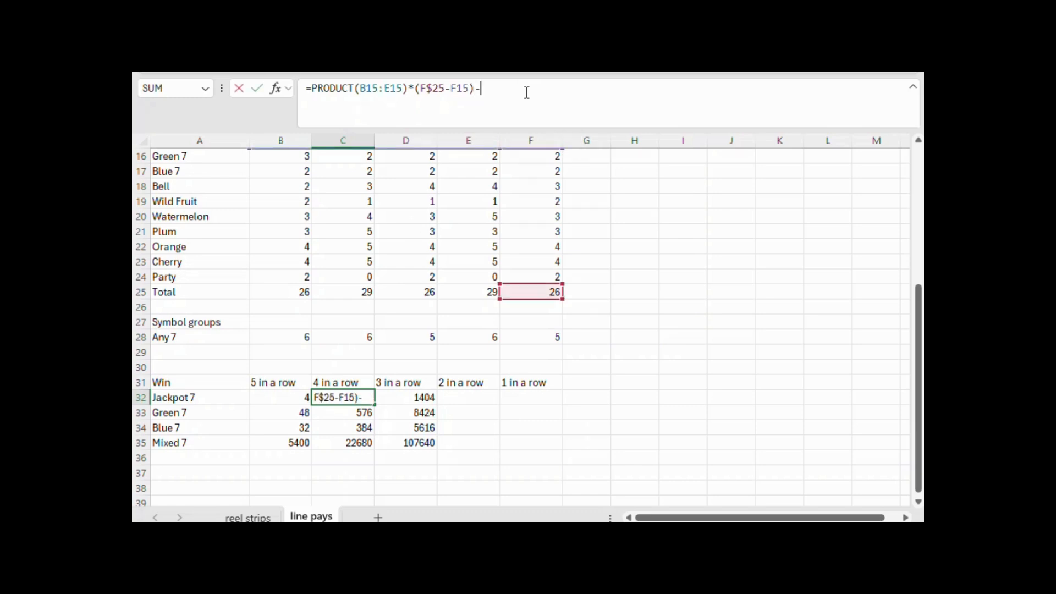
text(product()
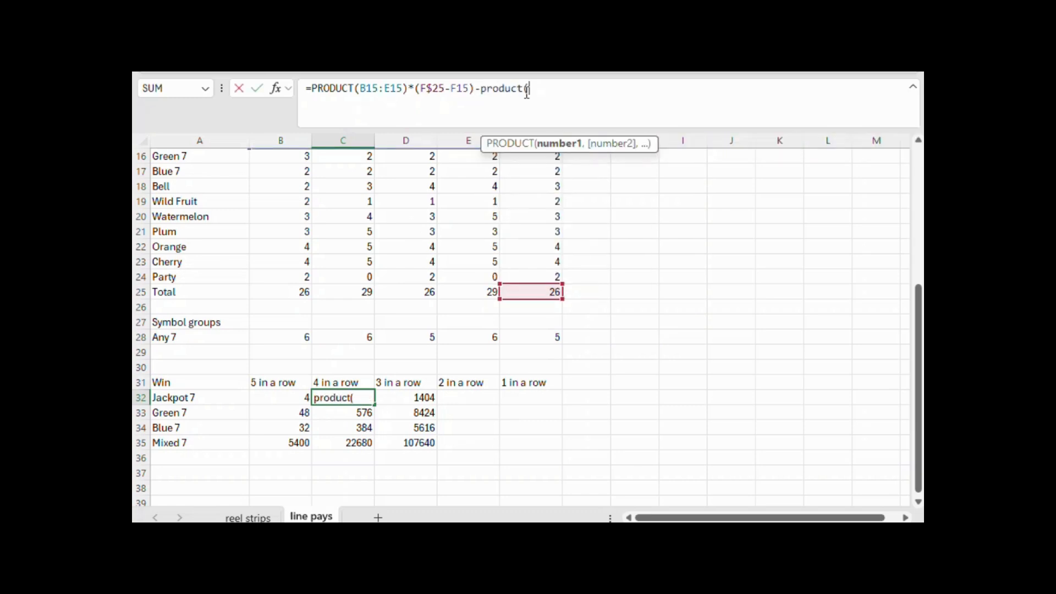
scroll(682, 269, up, 3)
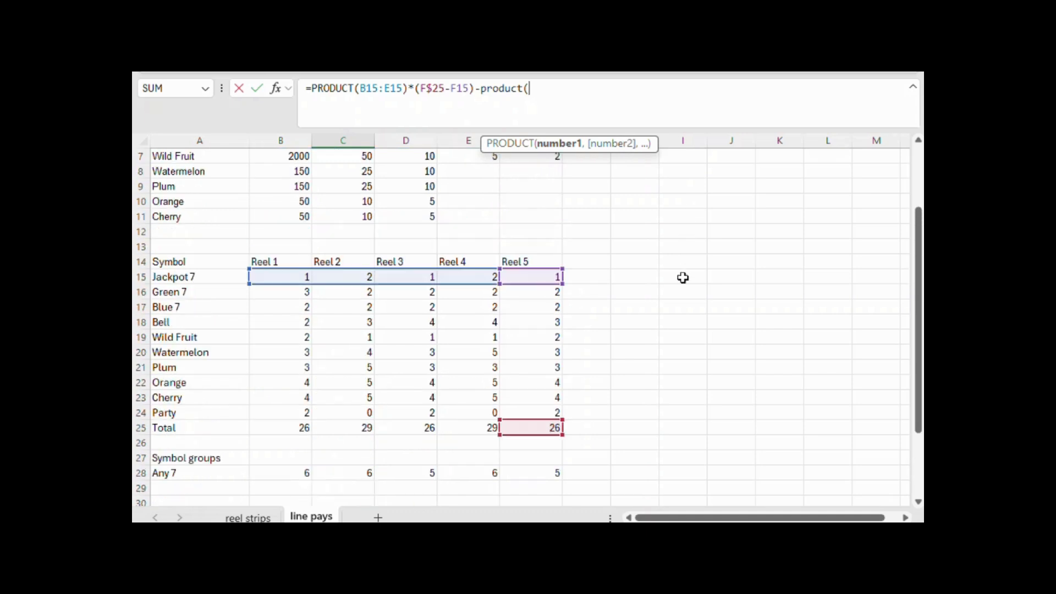
drag(300, 276, 457, 276)
text())
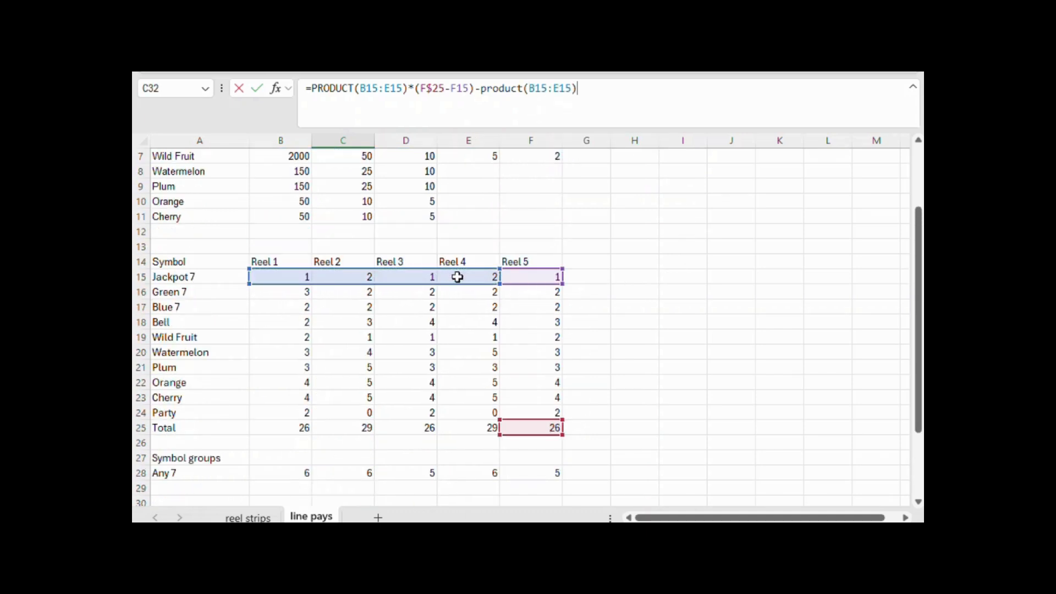
text(*()
Multiply the subtracted product in C32 by the Green 7 and Blue 7 counts on Reel 5, (F16+F17)
click(554, 293)
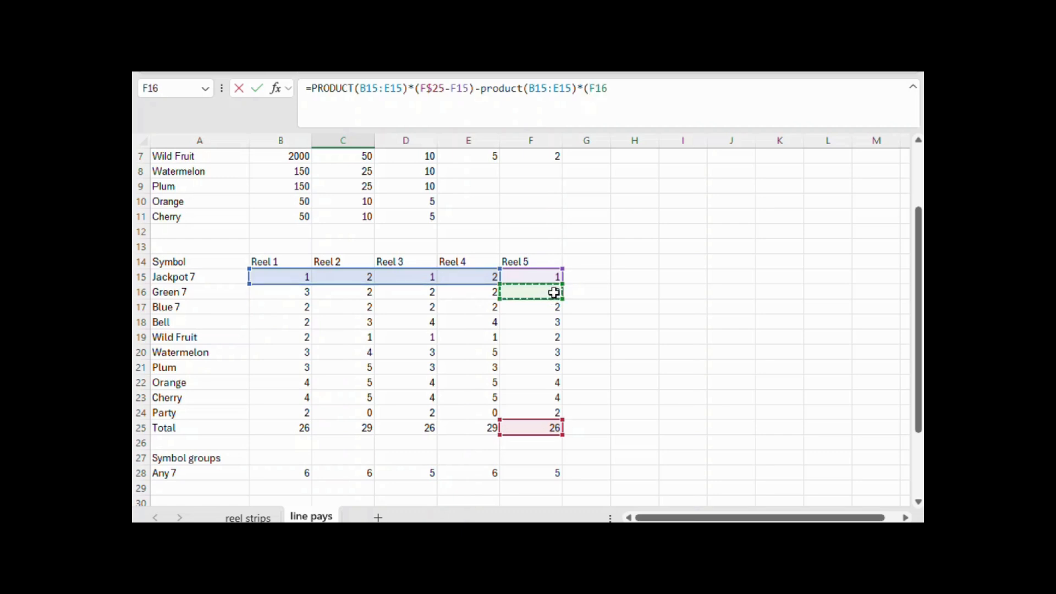
text(+)
click(554, 308)
text())
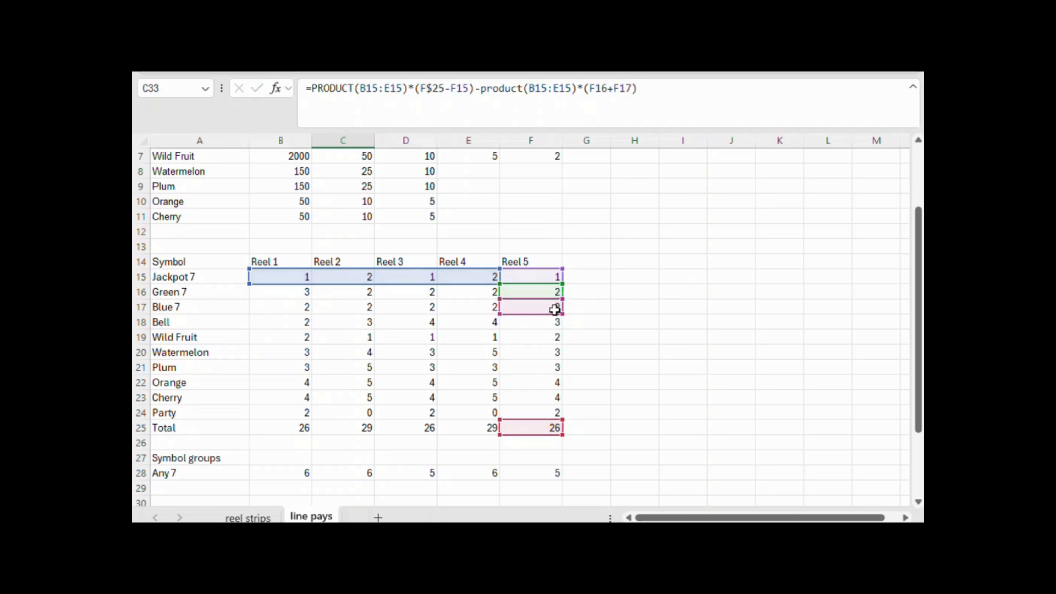
key(Return)
key(Up)
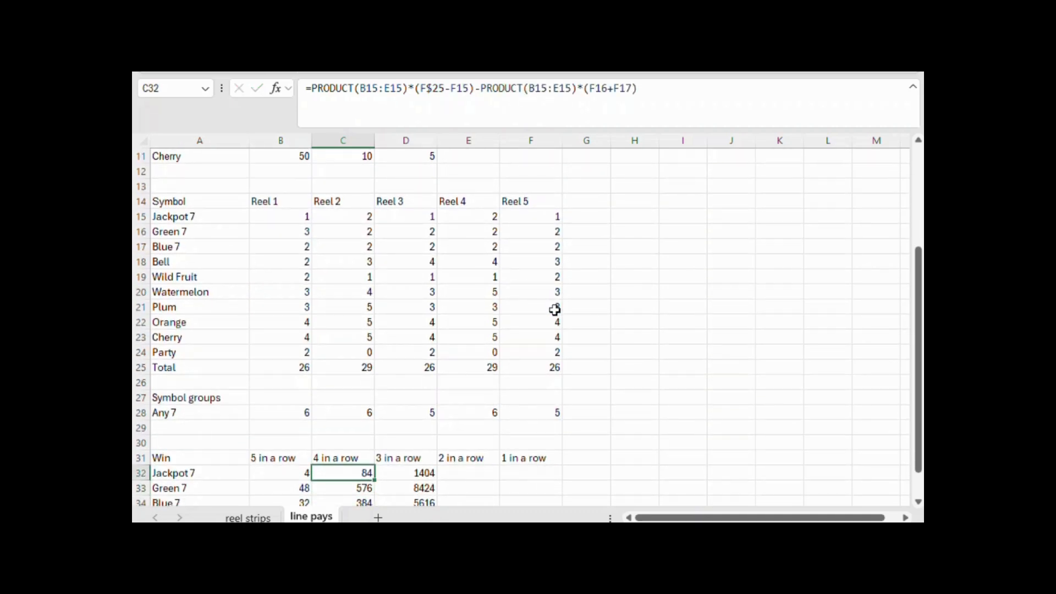
Review the Jackpot 7 three-in-a-row formula in D32 and compare its pay in D2 with the Mixed 7 four-in-a-row pay in C5
click(421, 473)
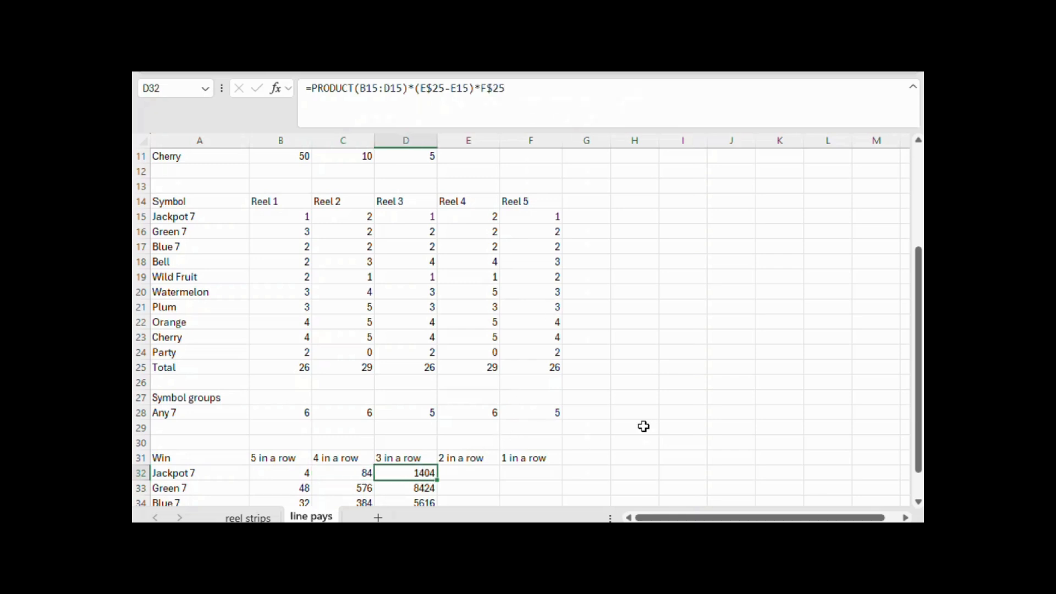
scroll(643, 426, up, 4)
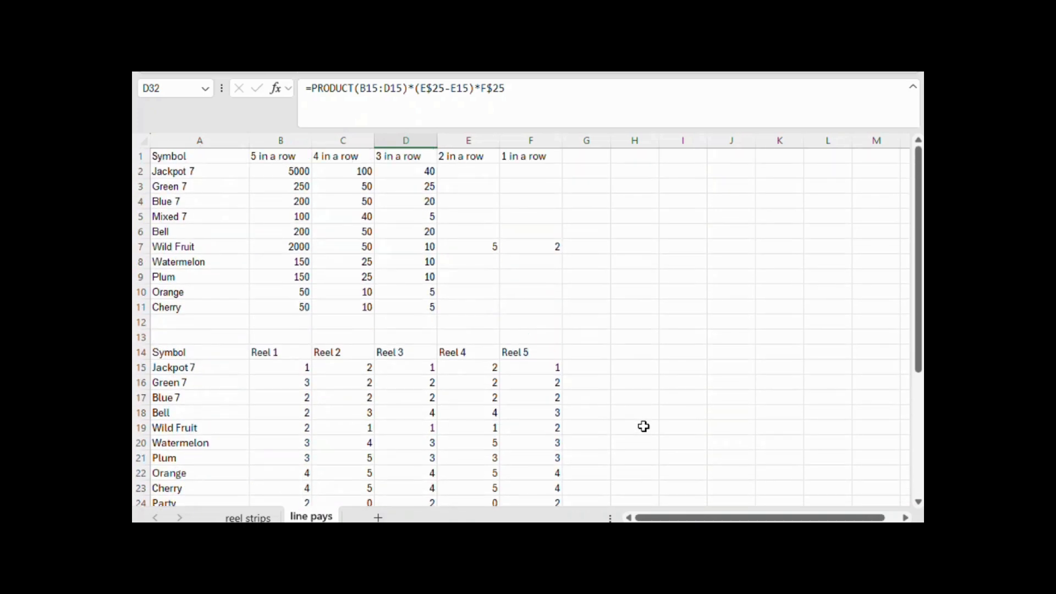
click(420, 173)
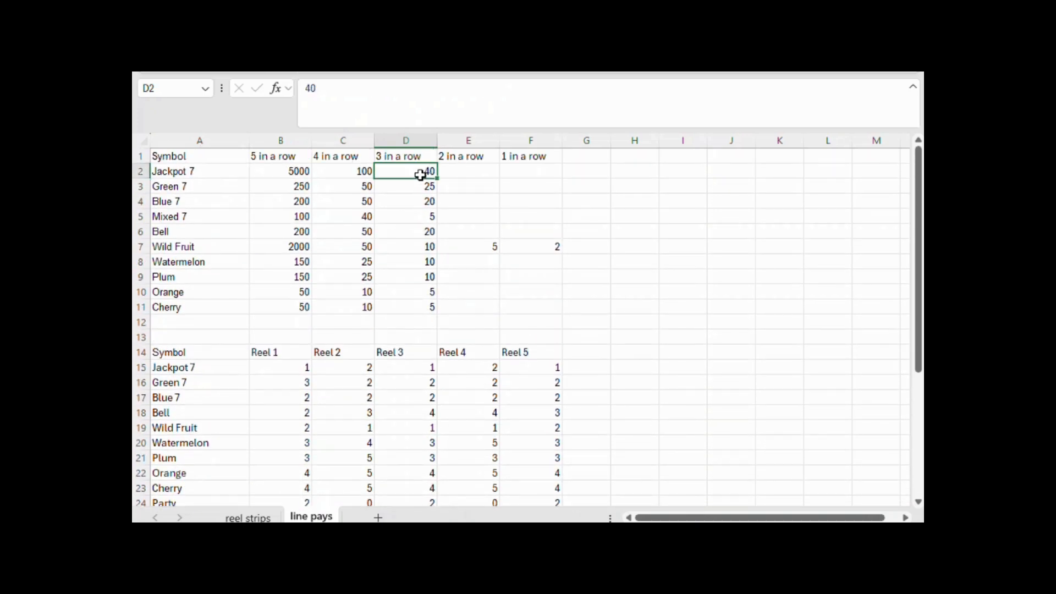
click(357, 218)
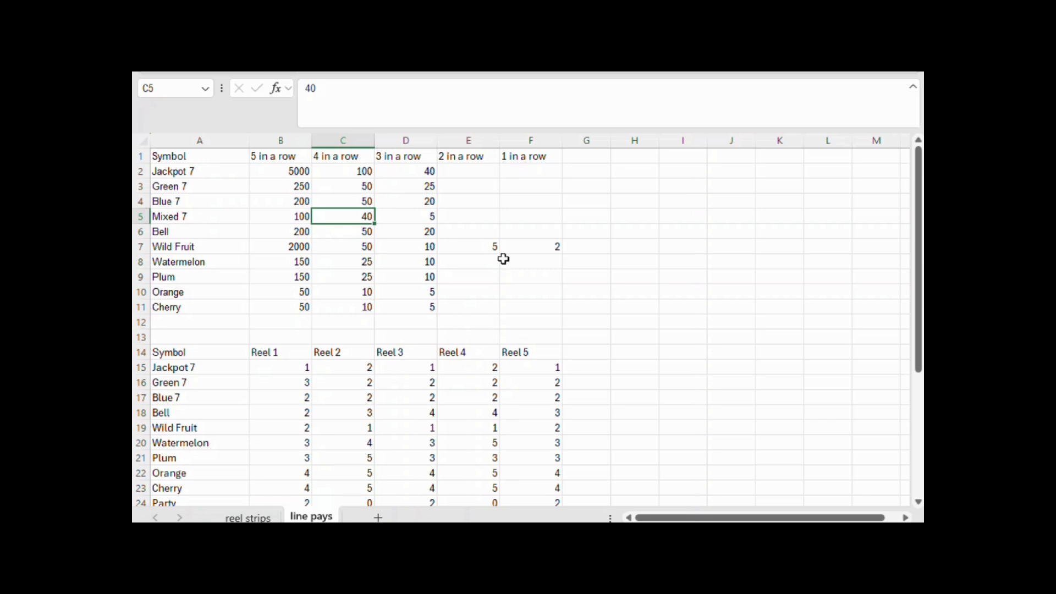
scroll(503, 258, down, 5)
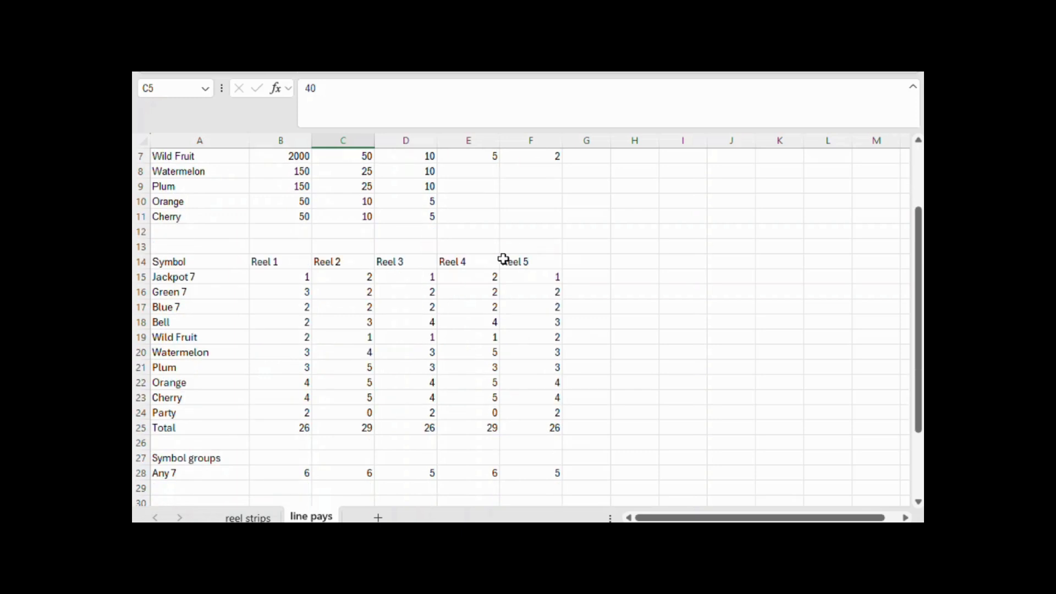
scroll(503, 259, up, 1)
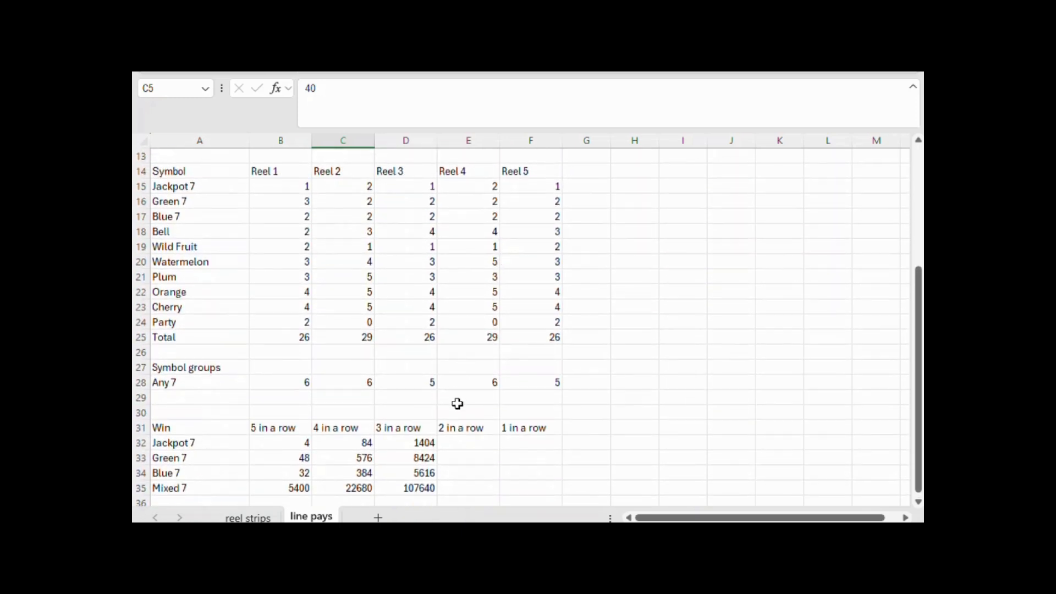
Extend the Jackpot 7 three-in-a-row formula in D32 by subtracting PRODUCT(B15:D15)
click(431, 442)
scroll(513, 385, up, 3)
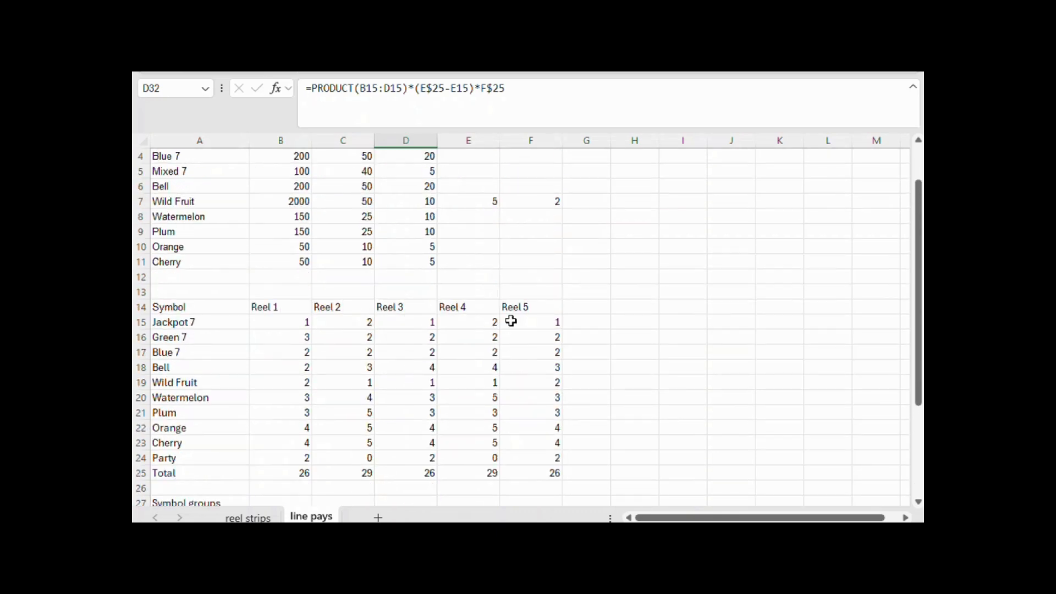
click(575, 92)
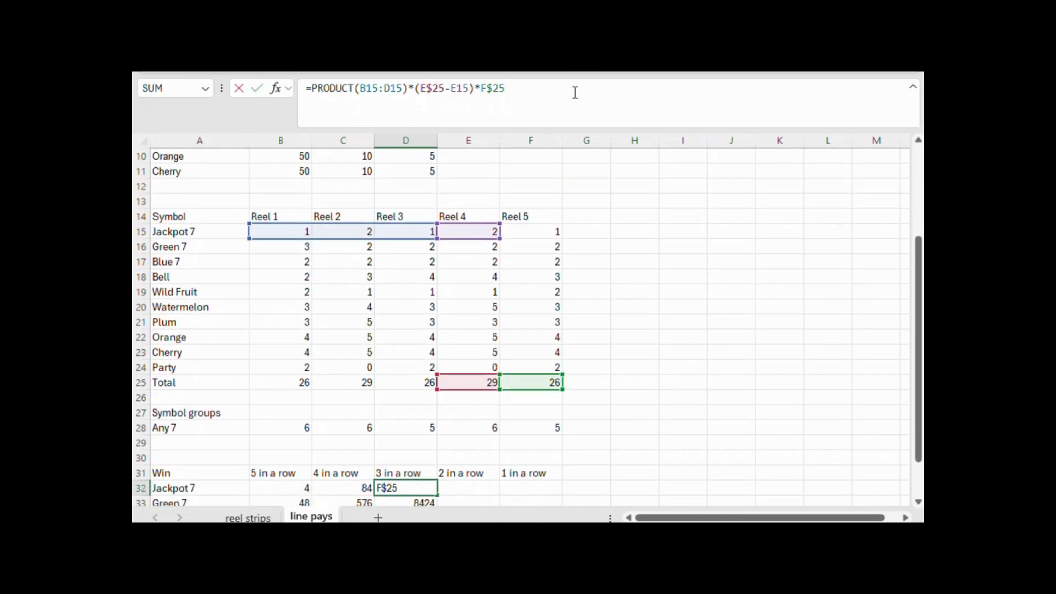
text(product()
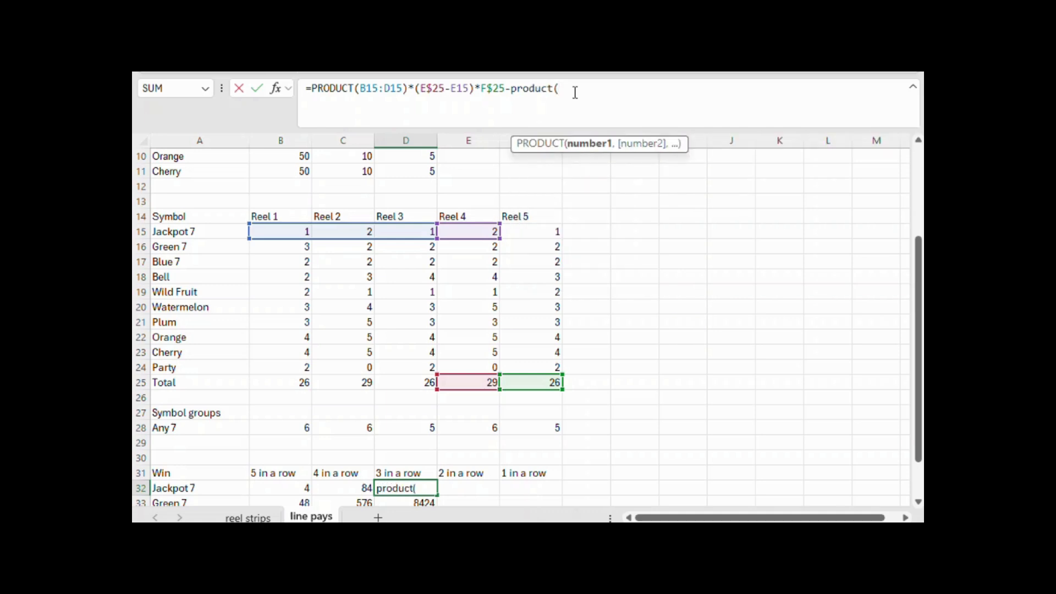
drag(292, 231, 381, 230)
text())
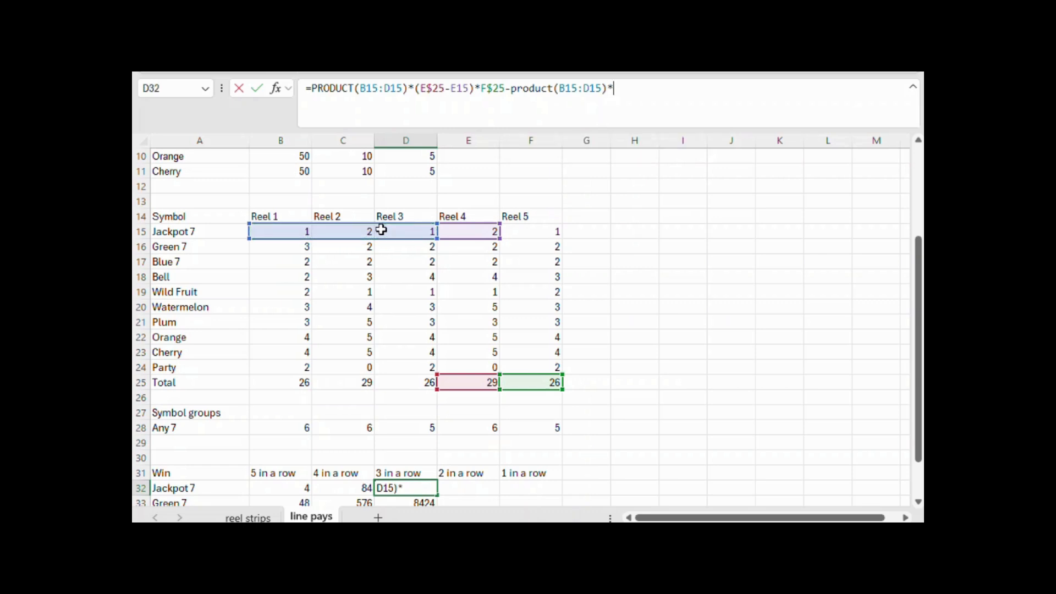
text(*()
Multiply the subtracted product in D32 by the Green 7 and Blue 7 counts on Reel 4, (E16+E17), and by the Reel 5 total F$25
click(473, 245)
text(+)
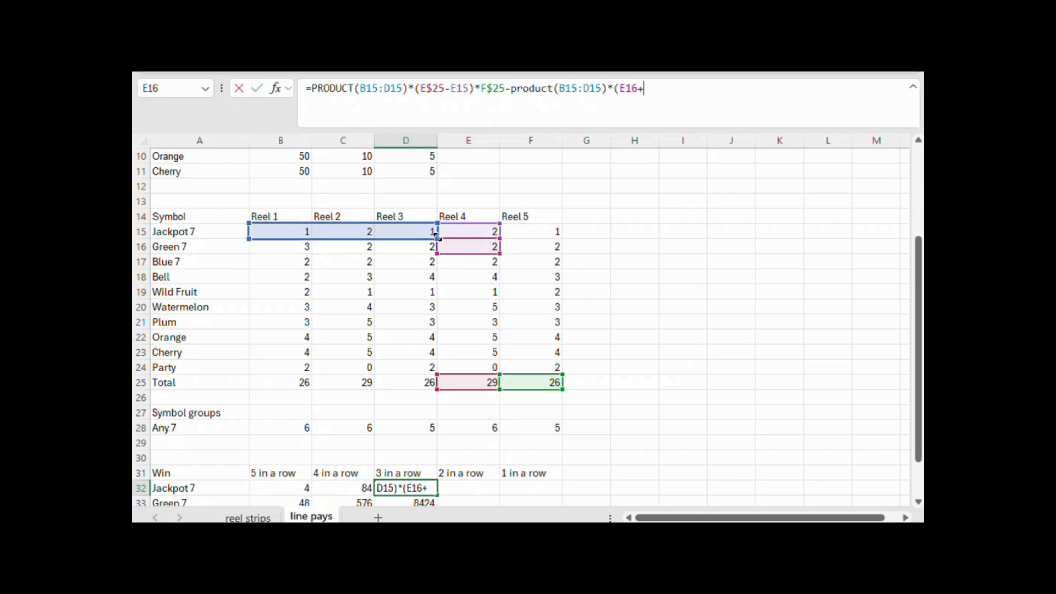
click(477, 260)
text()*)
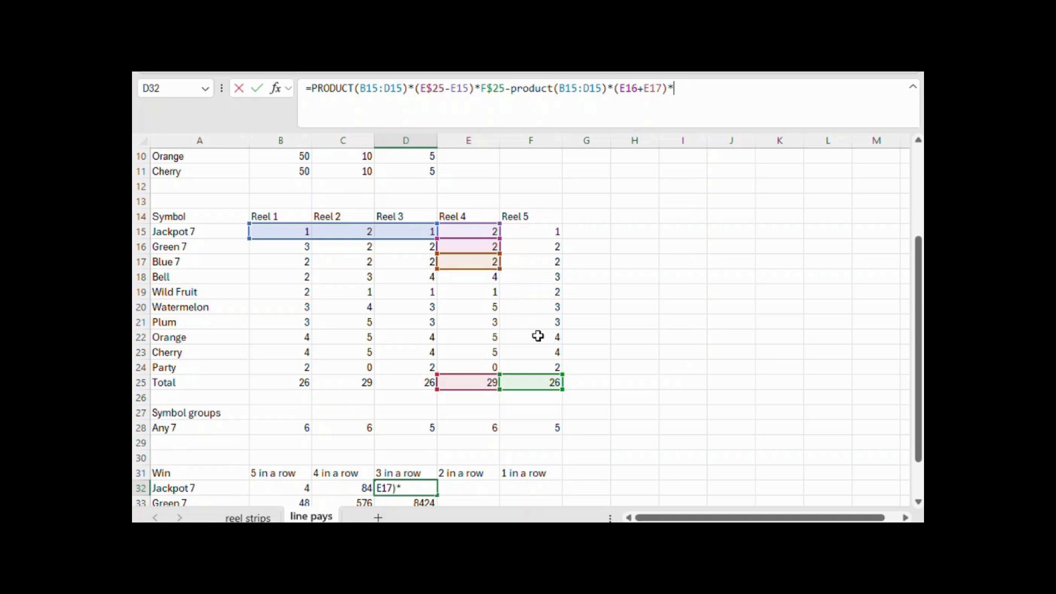
click(541, 380)
key(F4)
key(F4)
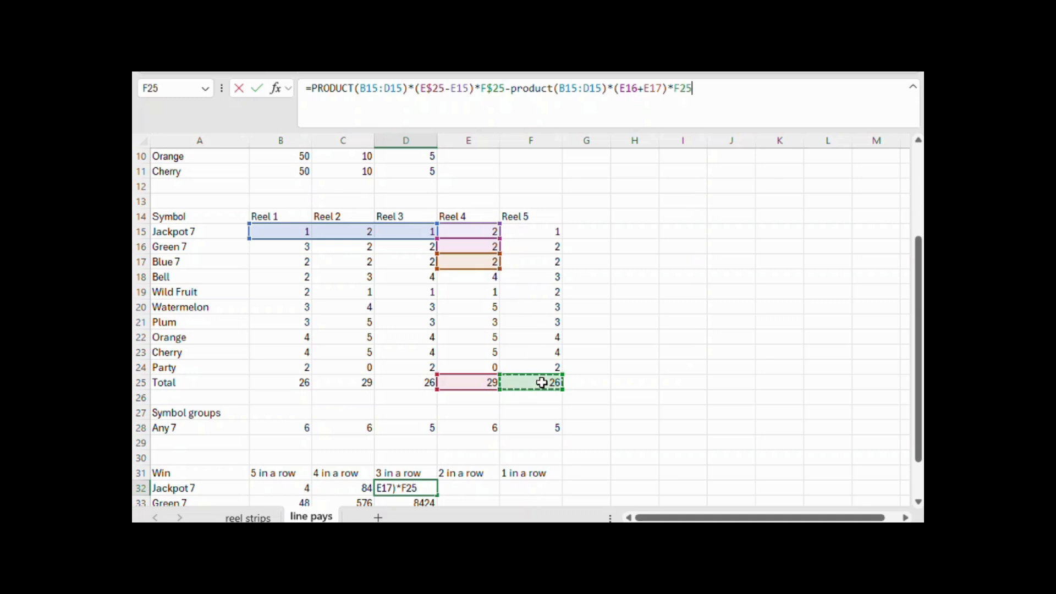
key(Return)
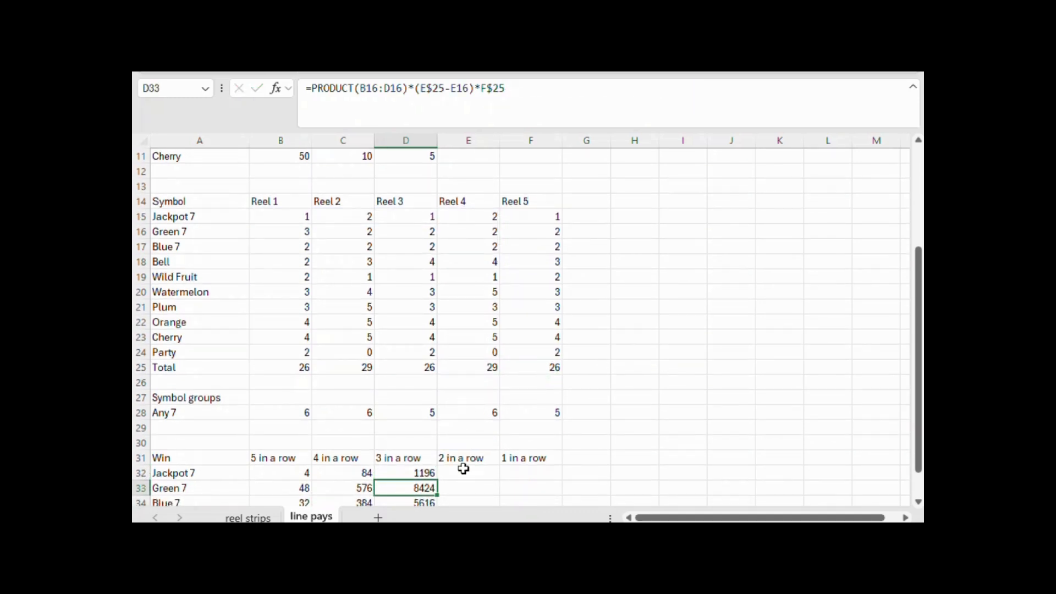
click(433, 471)
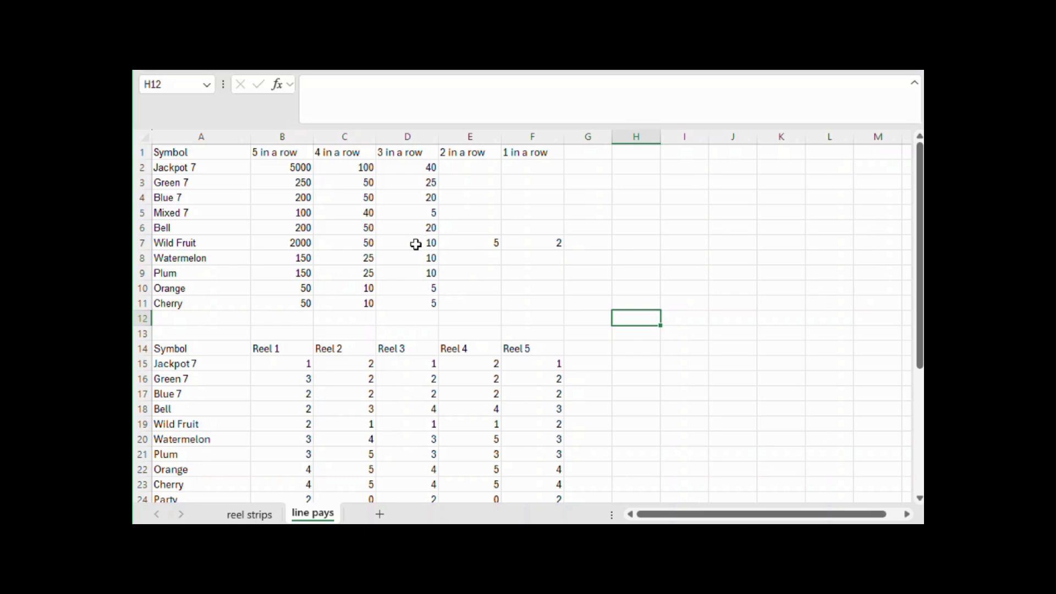
Compare the Green 7 four-in-a-row pay in C3 with the Mixed 7 five-in-a-row pay in B5
click(357, 182)
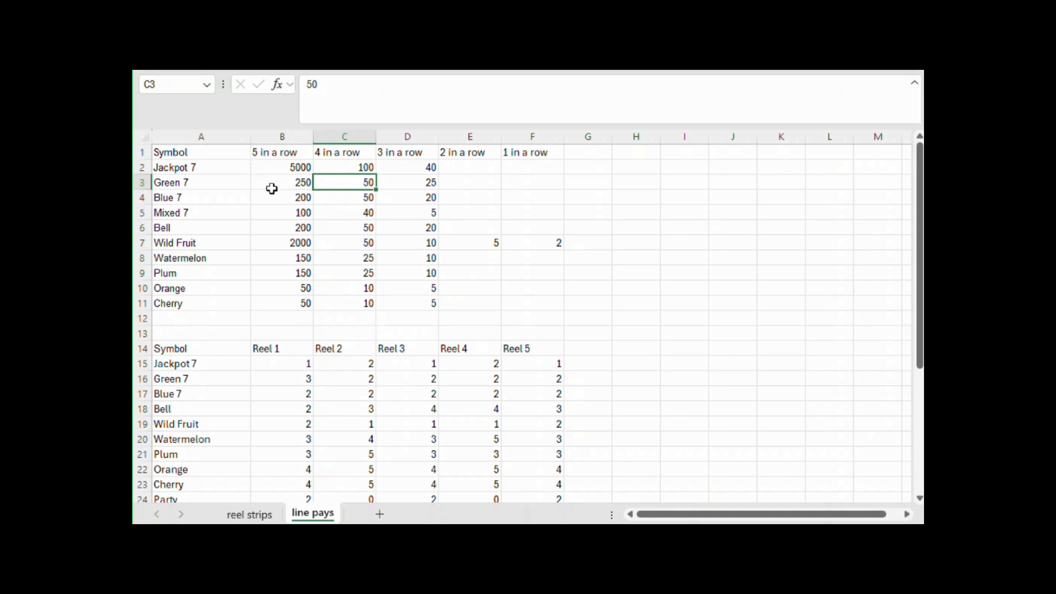
click(307, 214)
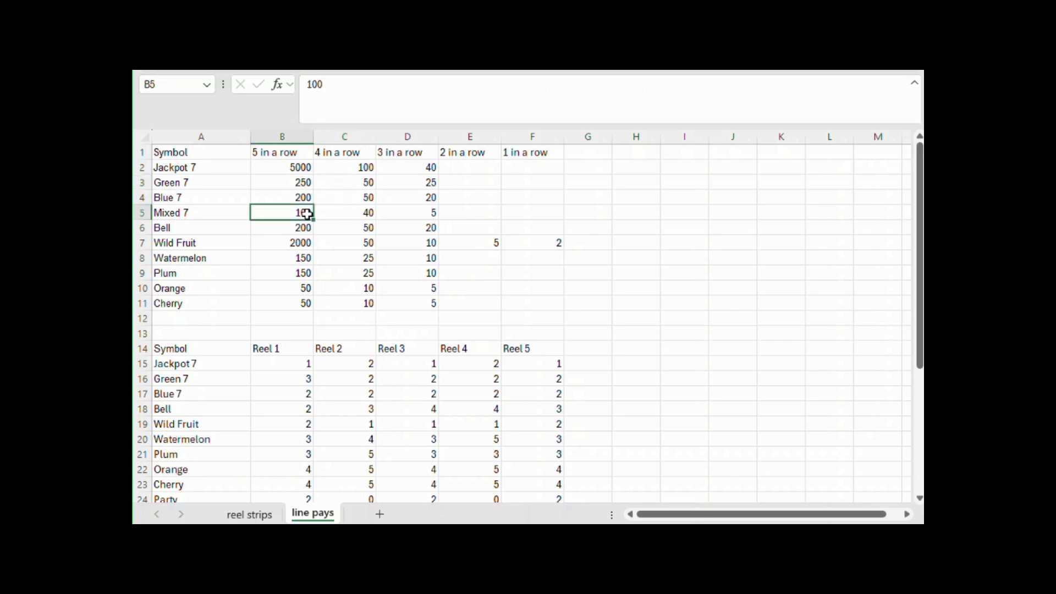
click(356, 186)
Extend the Green 7 four-in-a-row formula in C33 by subtracting PRODUCT(B16:E16)
scroll(365, 215, down, 7)
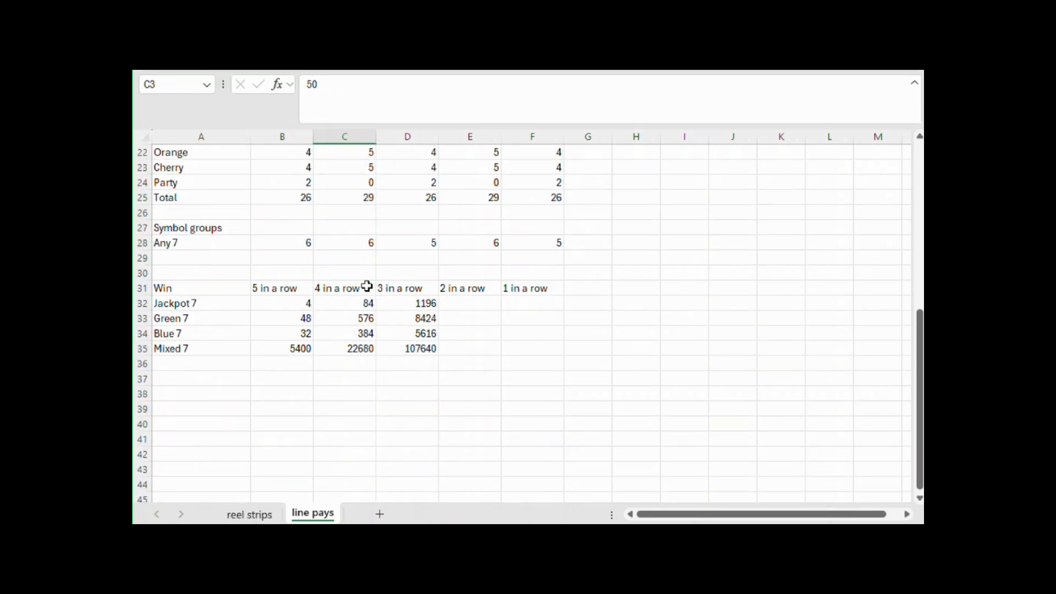
click(367, 319)
click(555, 90)
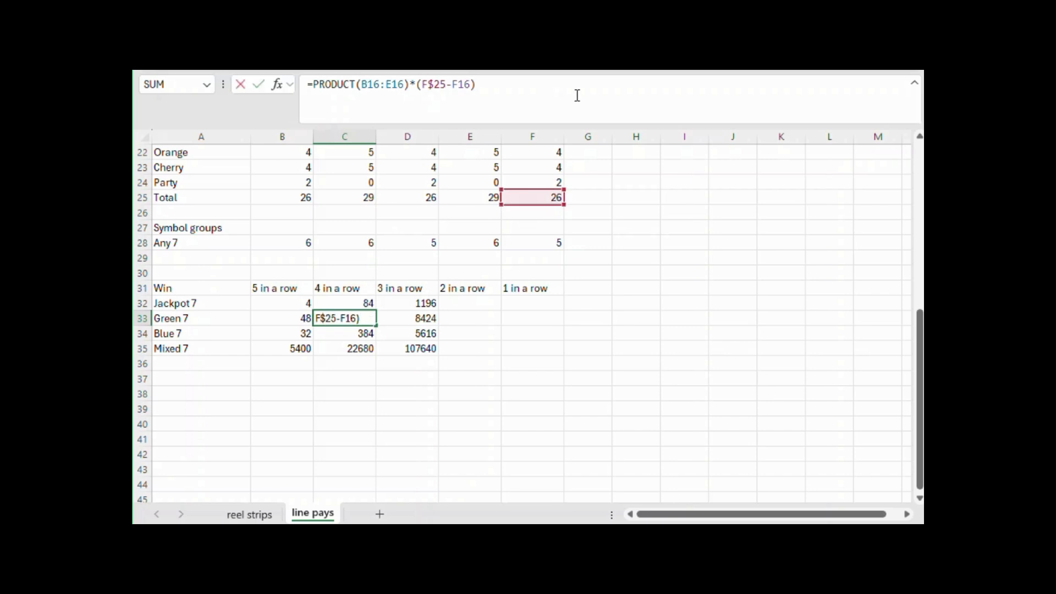
text(-product()
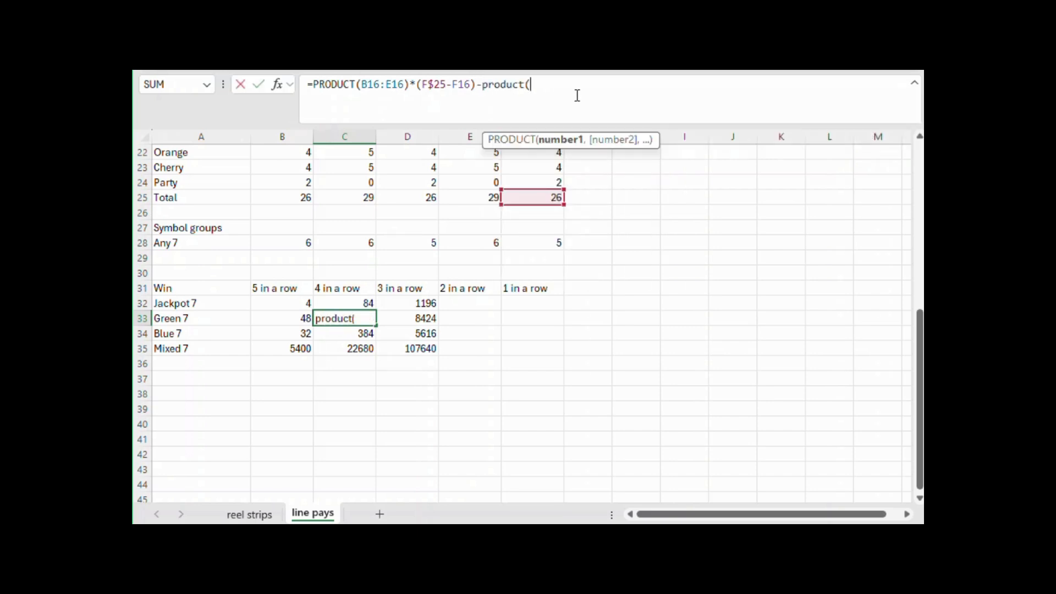
scroll(609, 273, up, 4)
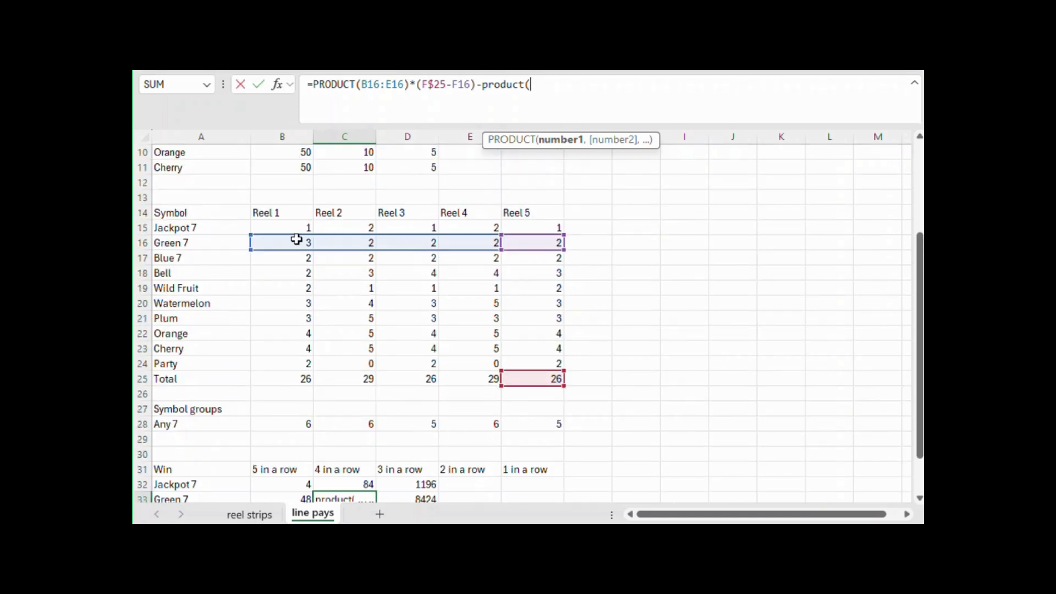
drag(264, 239, 479, 243)
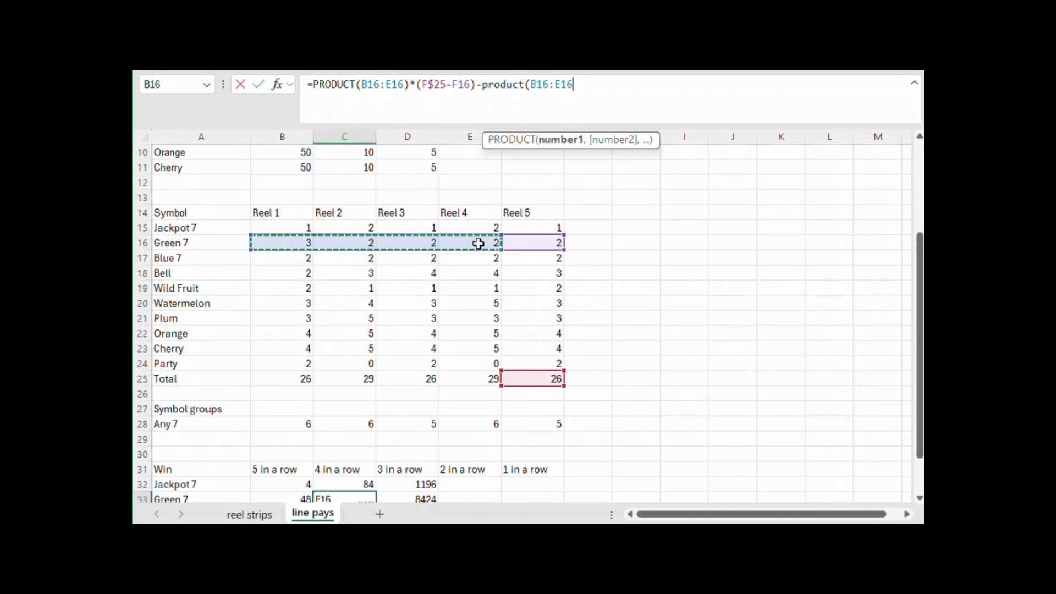
Multiply the subtracted product in C33 by the Jackpot 7 and Blue 7 counts on Reel 5, (F15+F17)
text()8)
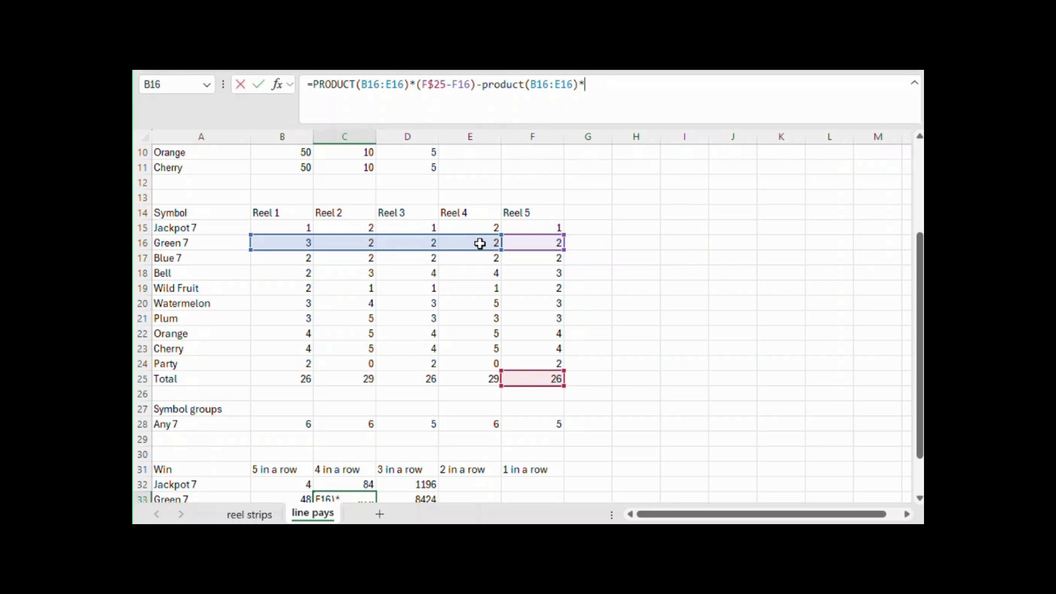
text(()
click(537, 227)
text(+)
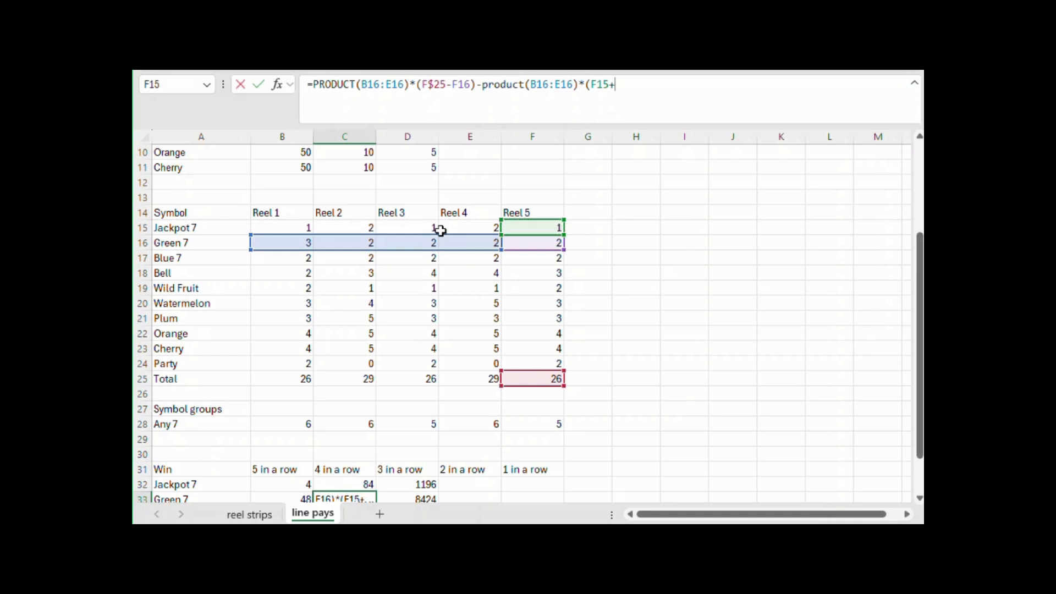
click(550, 261)
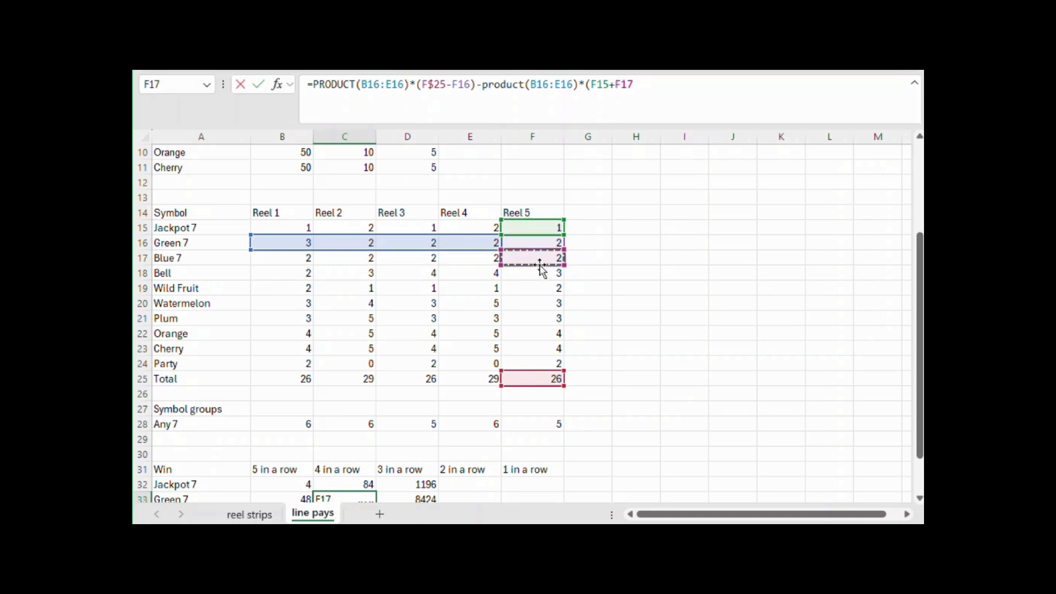
text())
key(Return)
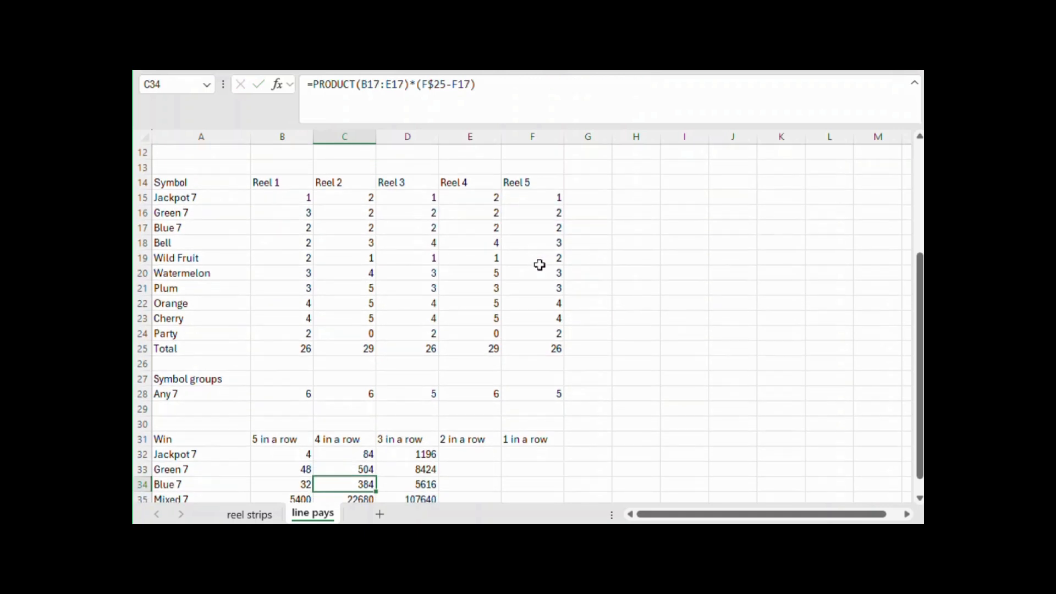
click(365, 468)
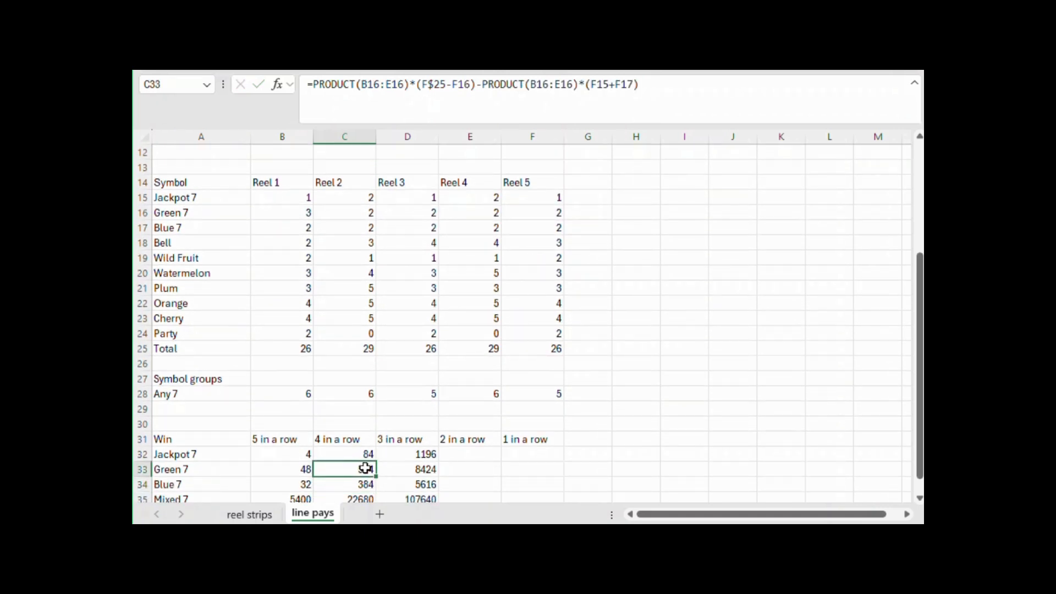
Compare the Green 7 three-in-a-row pay in D3 with the Mixed 7 four-in-a-row pay in C5
click(433, 468)
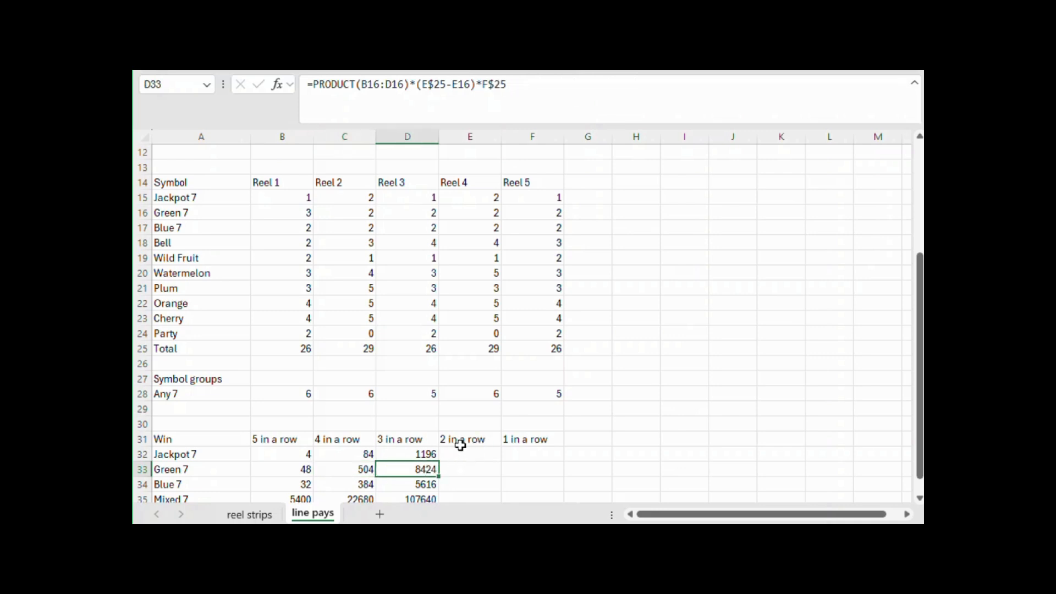
scroll(460, 445, up, 4)
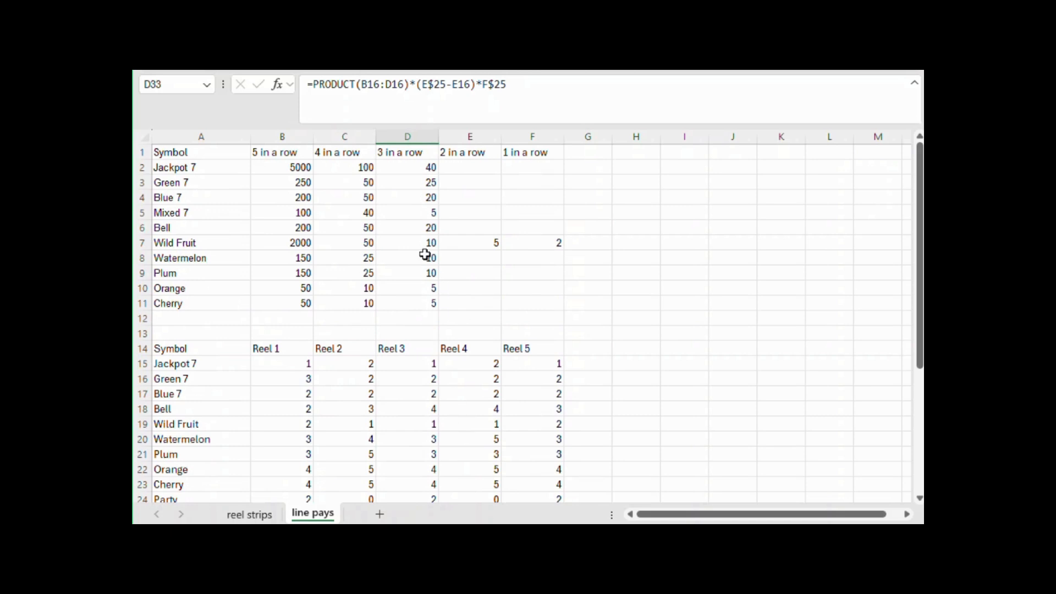
click(430, 184)
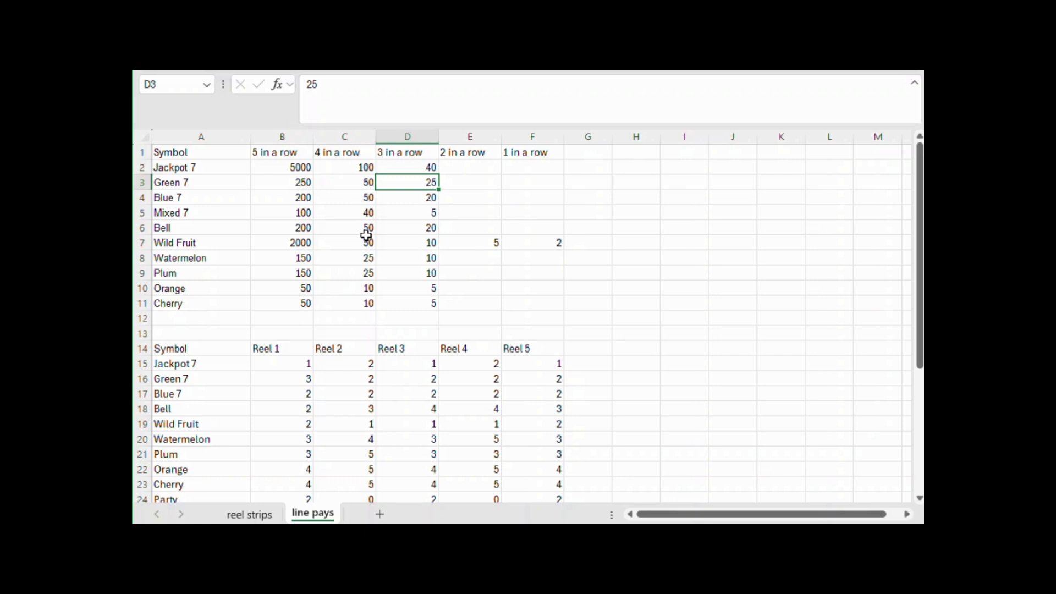
click(364, 212)
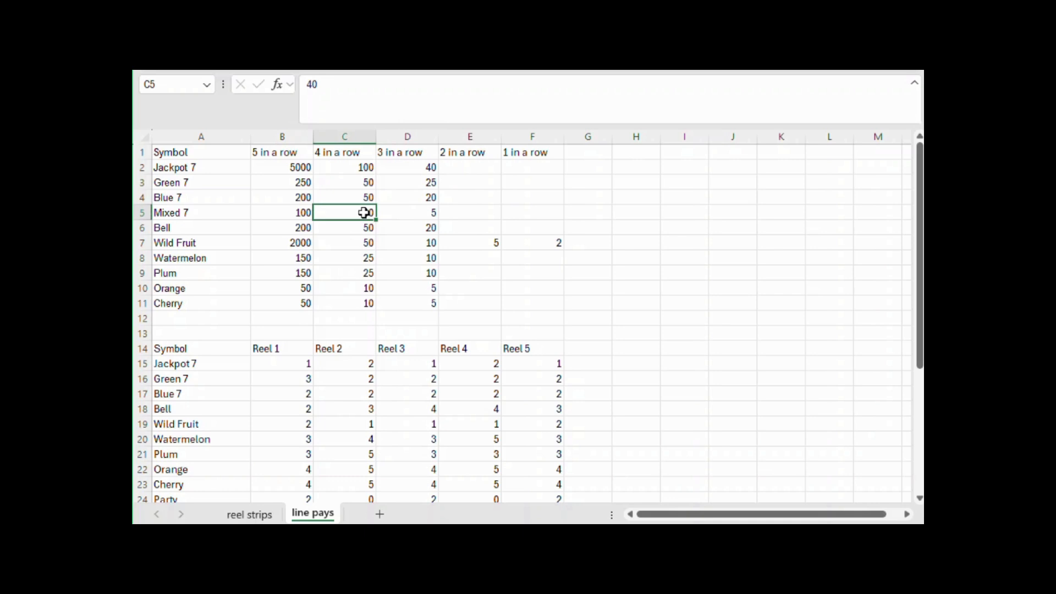
click(419, 187)
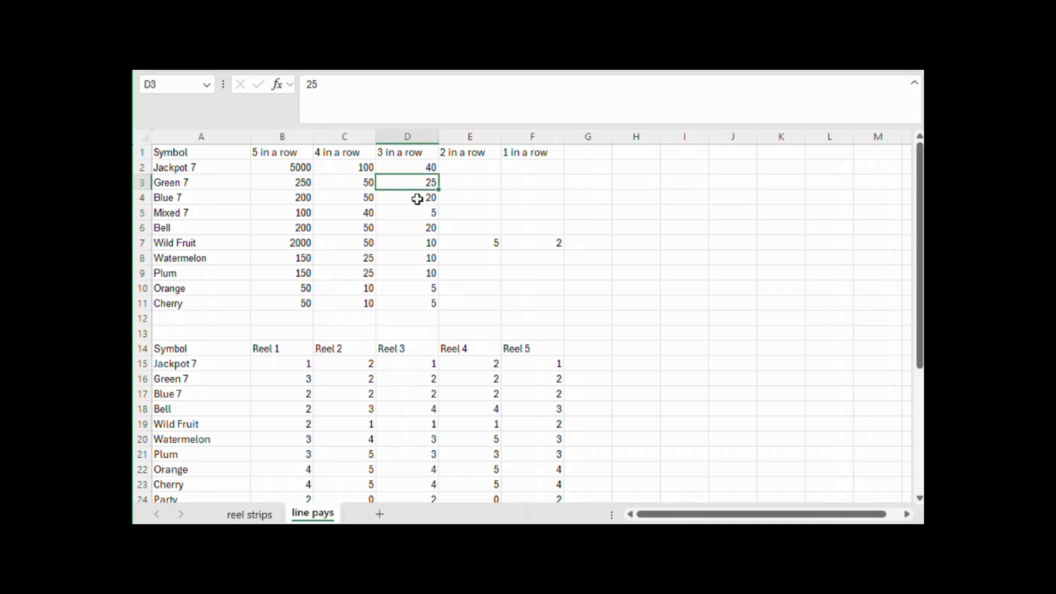
scroll(440, 214, down, 5)
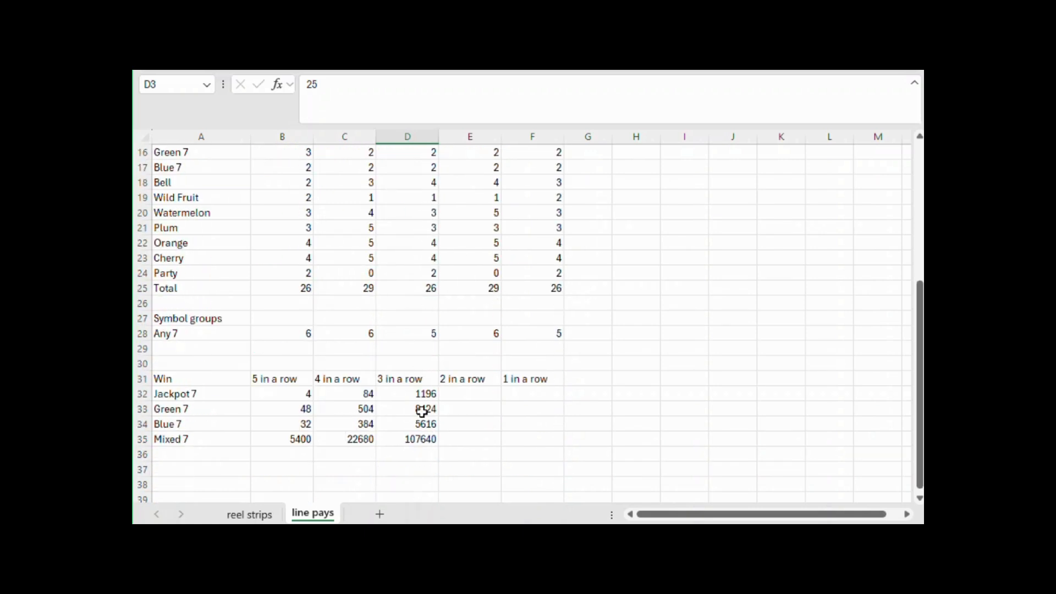
Extend the Green 7 three-in-a-row formula in D33 by subtracting PRODUCT(B16:D16)
click(419, 410)
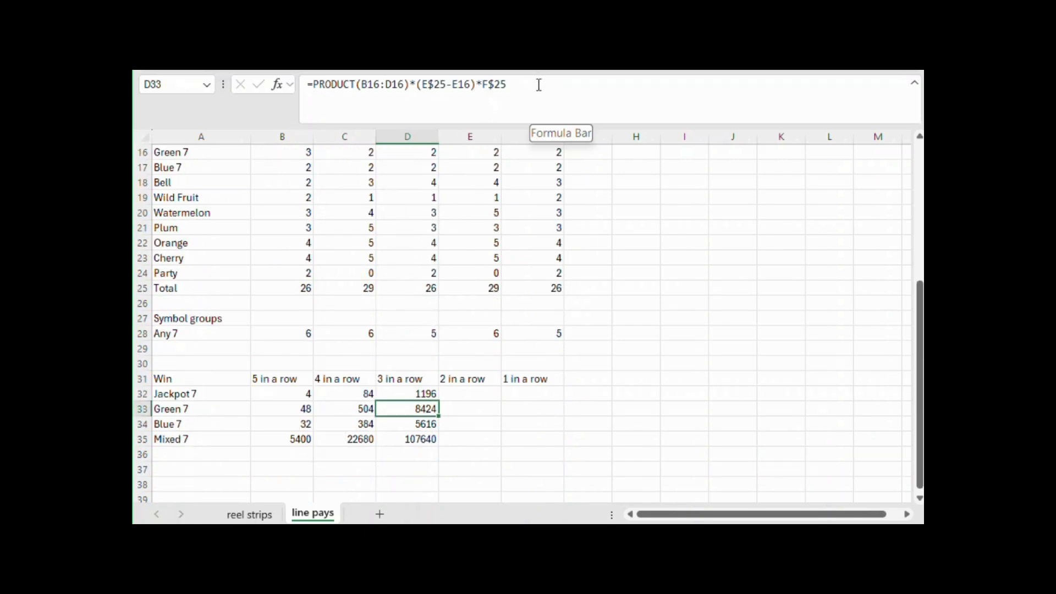
click(517, 89)
text(-)
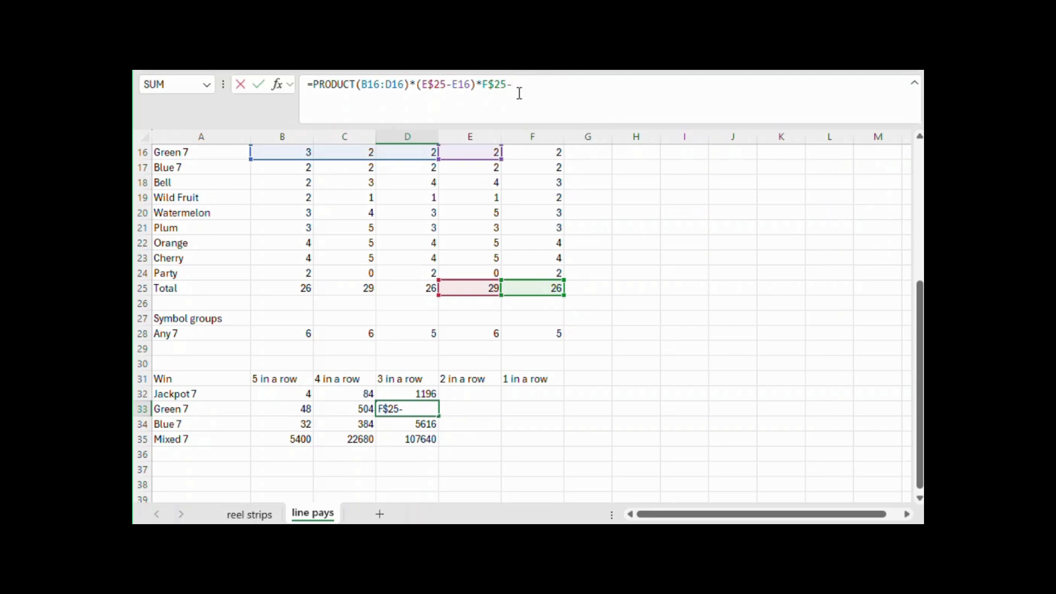
text(product()
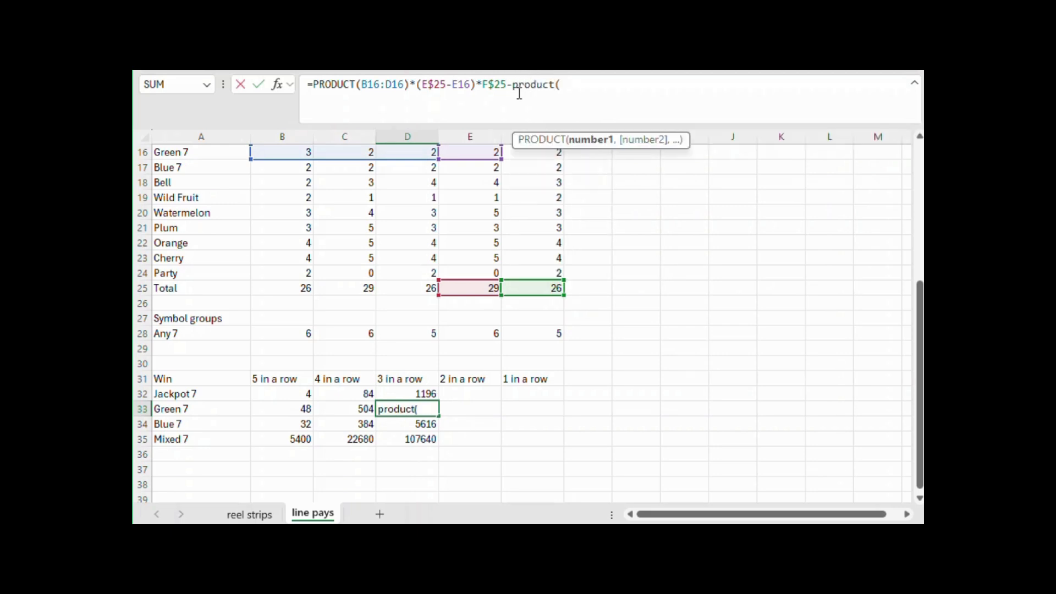
scroll(550, 302, up, 2)
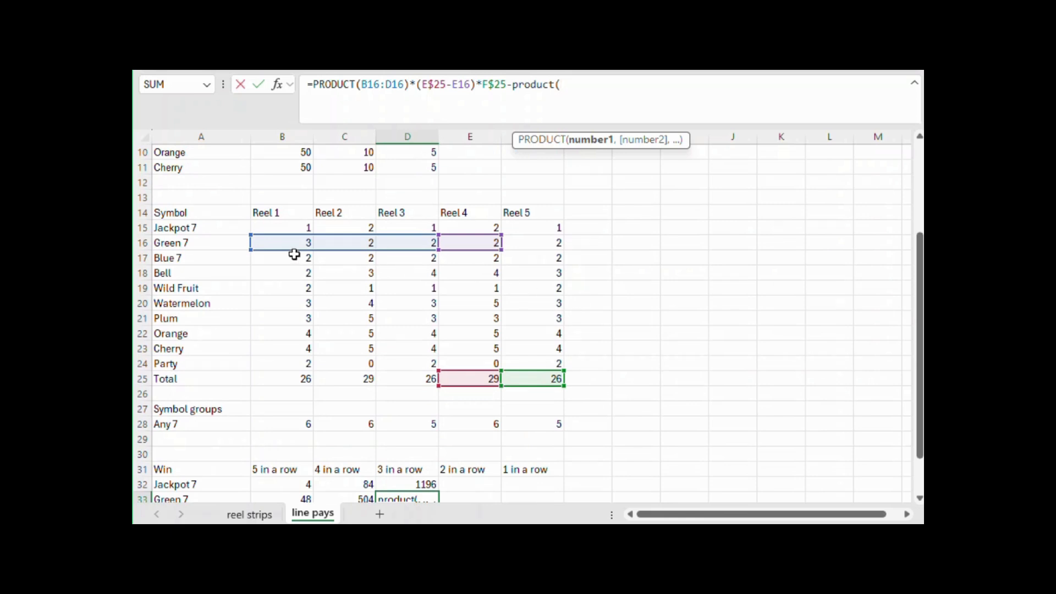
drag(291, 243, 407, 242)
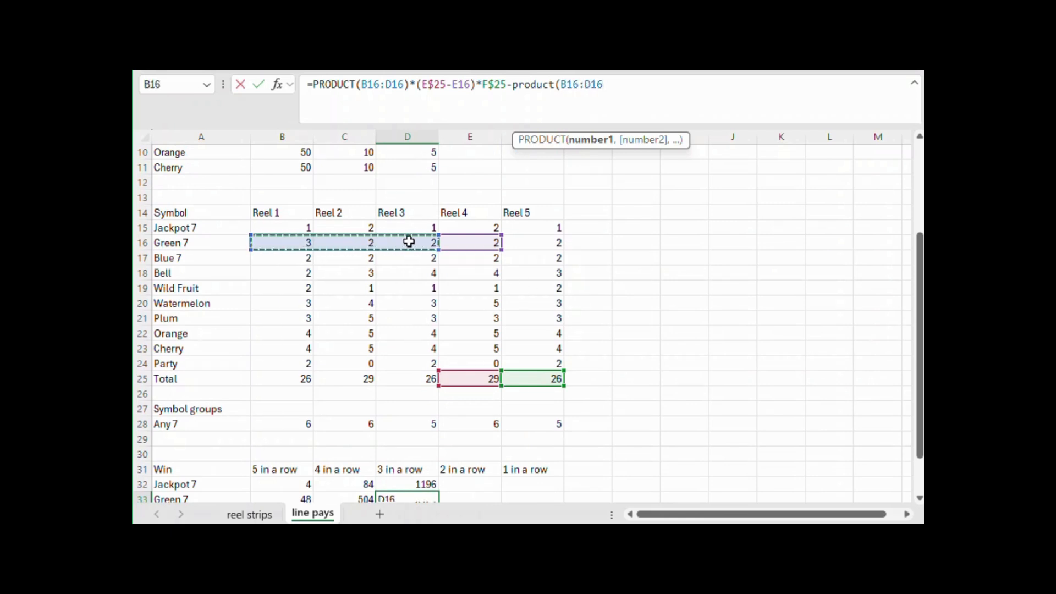
text())
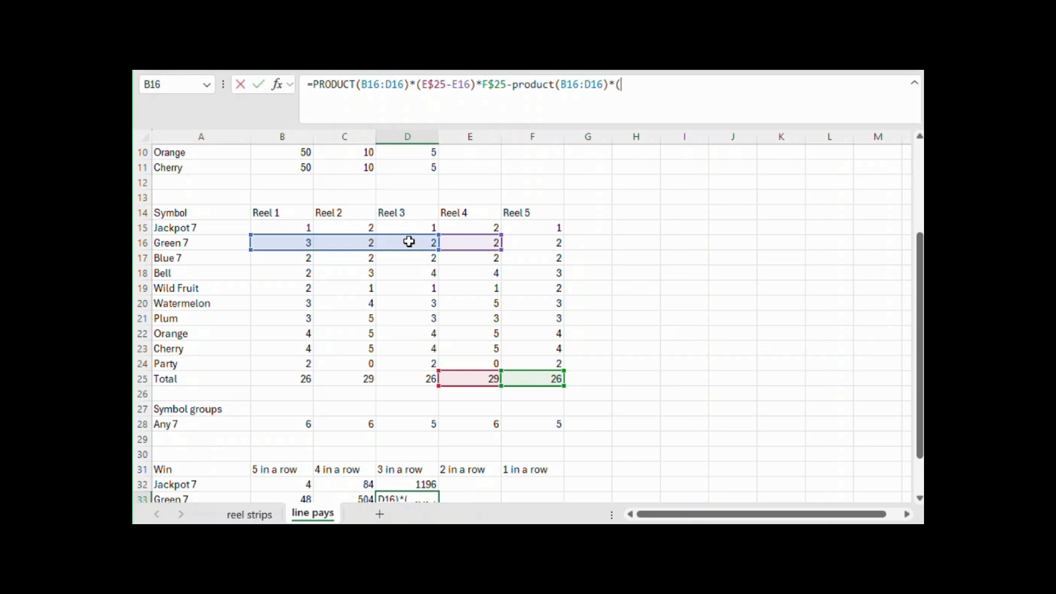
text(*()
Multiply the subtracted product in D33 by the Jackpot 7 and Blue 7 counts on Reel 4, (E15+E17), and by the Reel 5 total F25
click(470, 224)
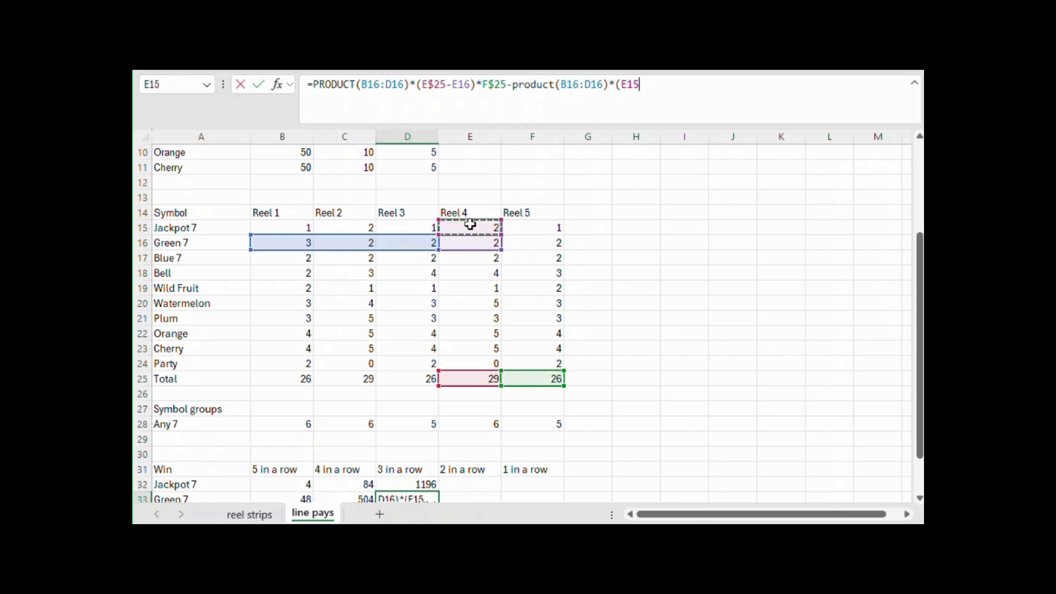
text(+)
click(474, 256)
text()*)
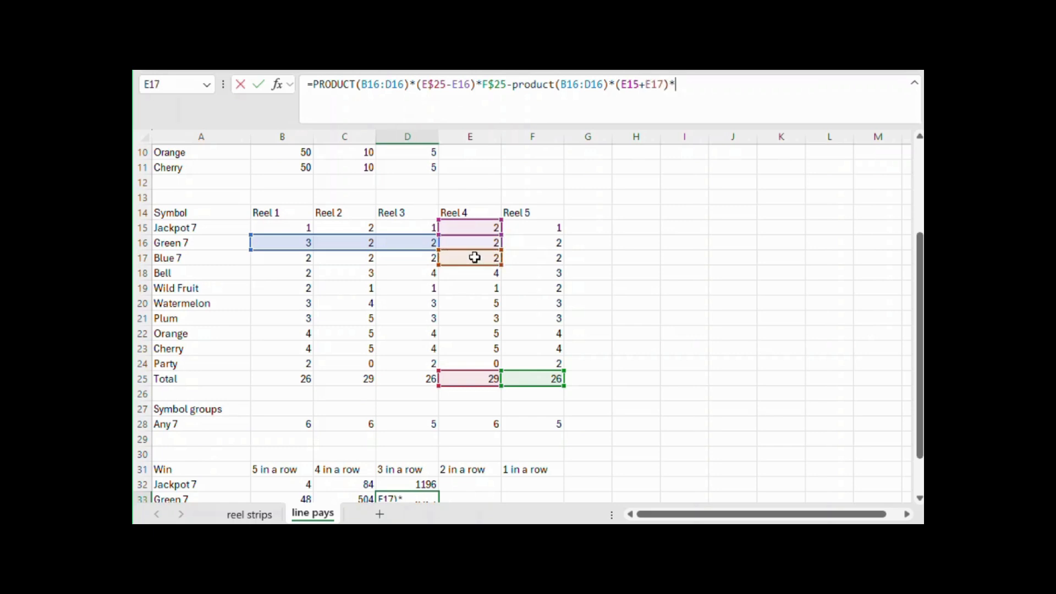
click(544, 377)
key(Return)
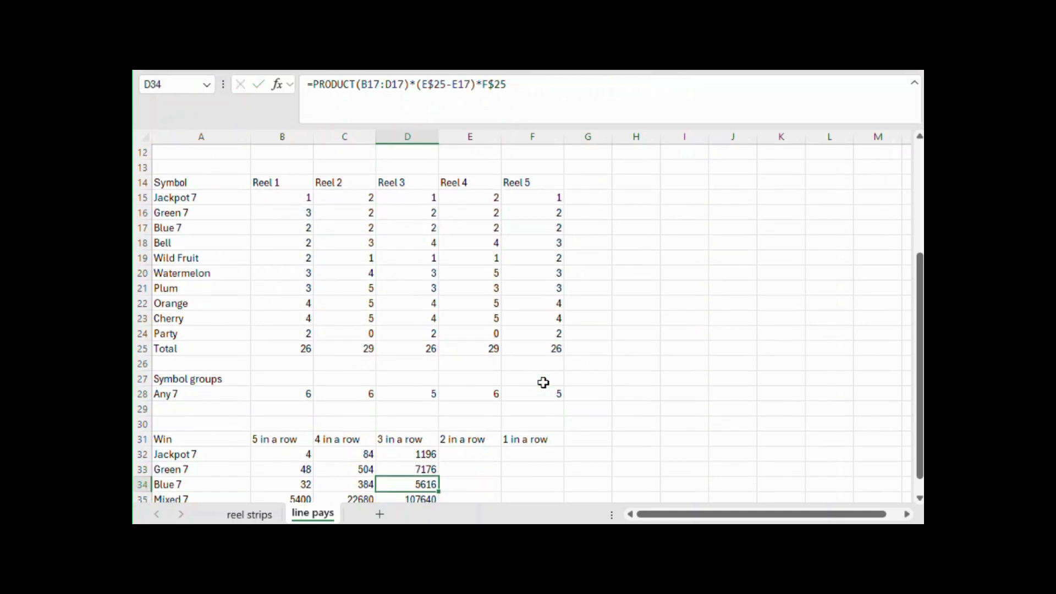
click(424, 466)
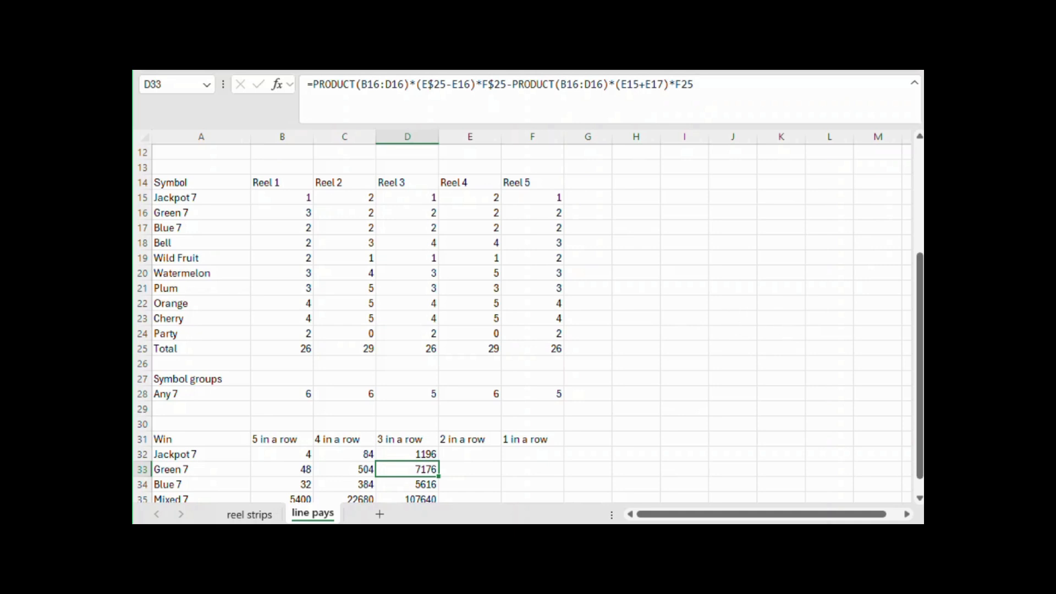
click(732, 228)
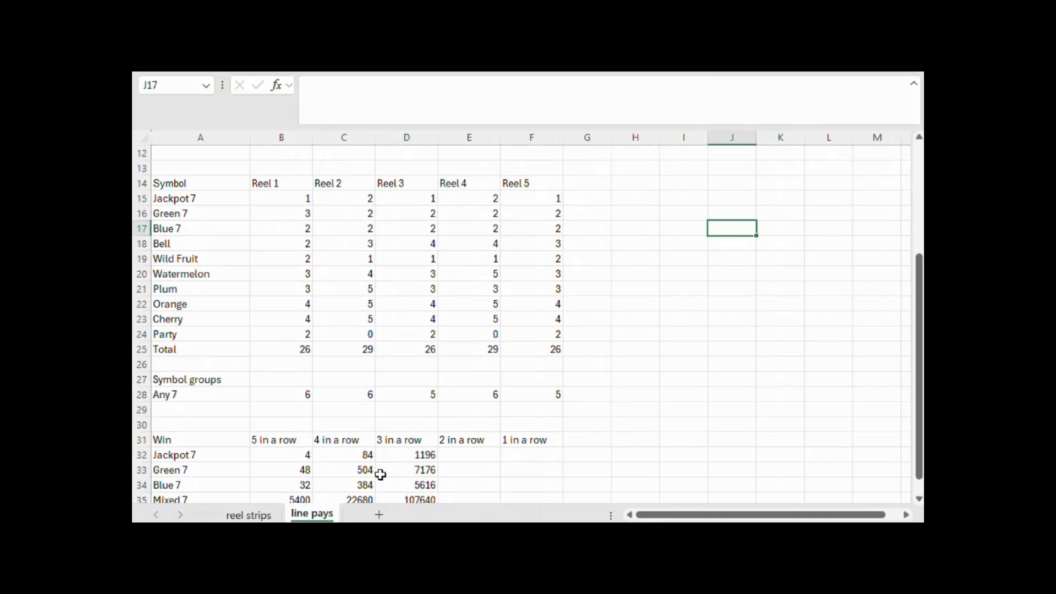
Extend the Blue 7 four-in-a-row formula in C34 by subtracting PRODUCT(B17:E17)
click(363, 484)
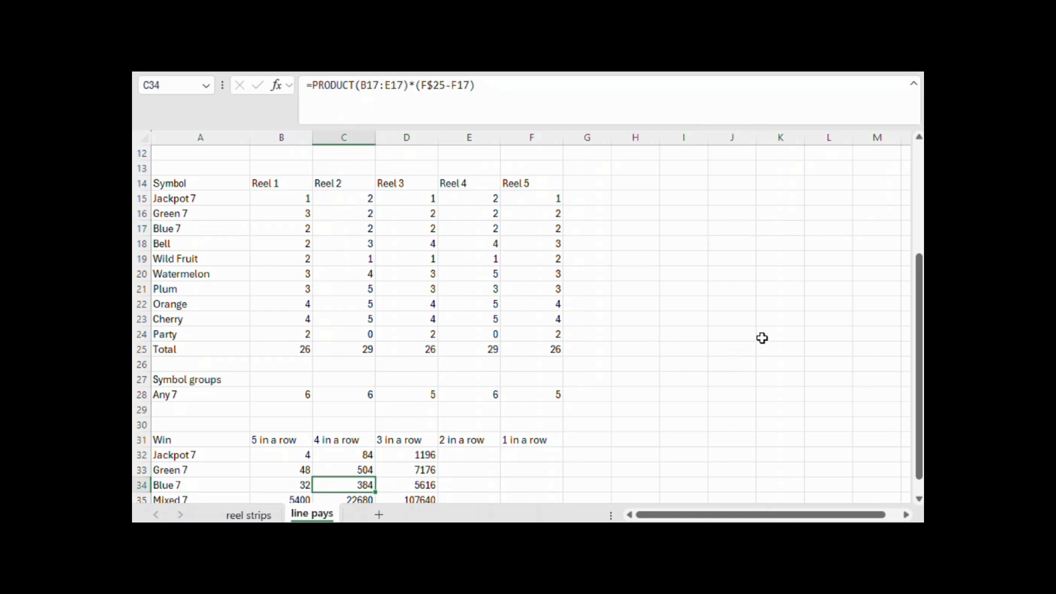
scroll(761, 341, up, 4)
click(559, 90)
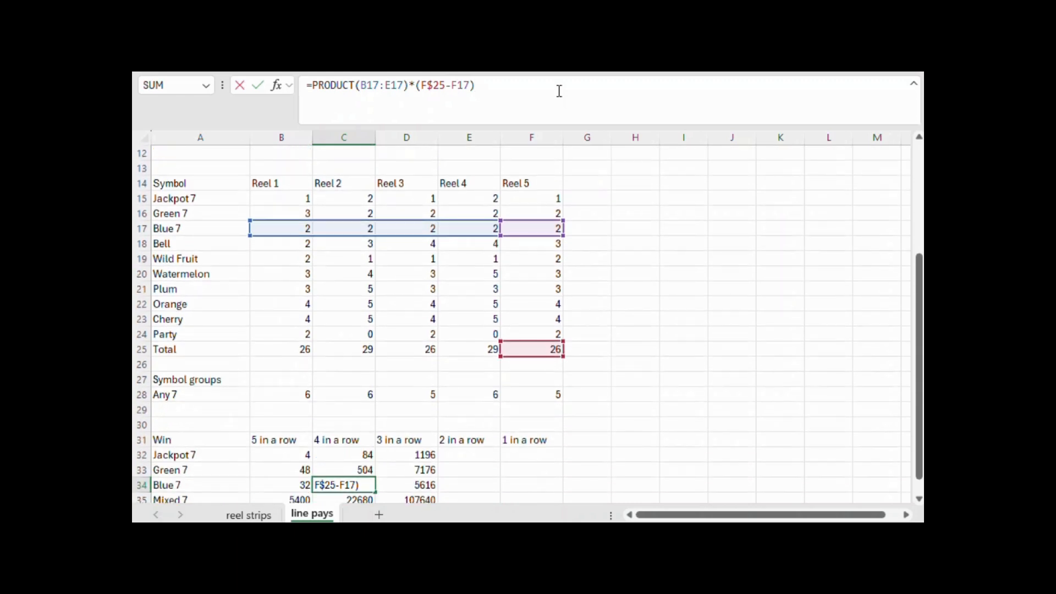
text(-prod)
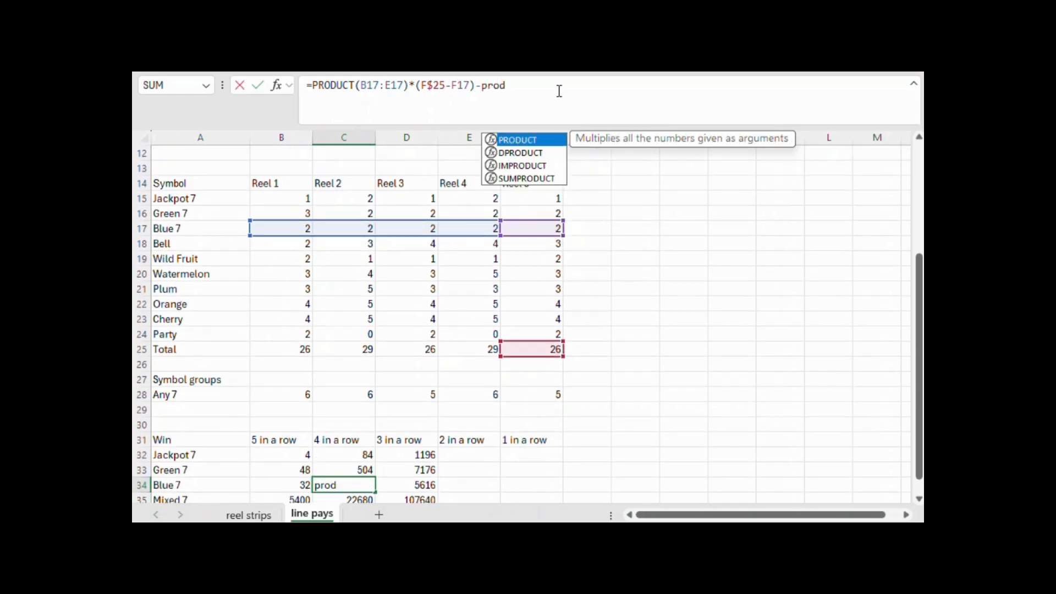
text(uct()
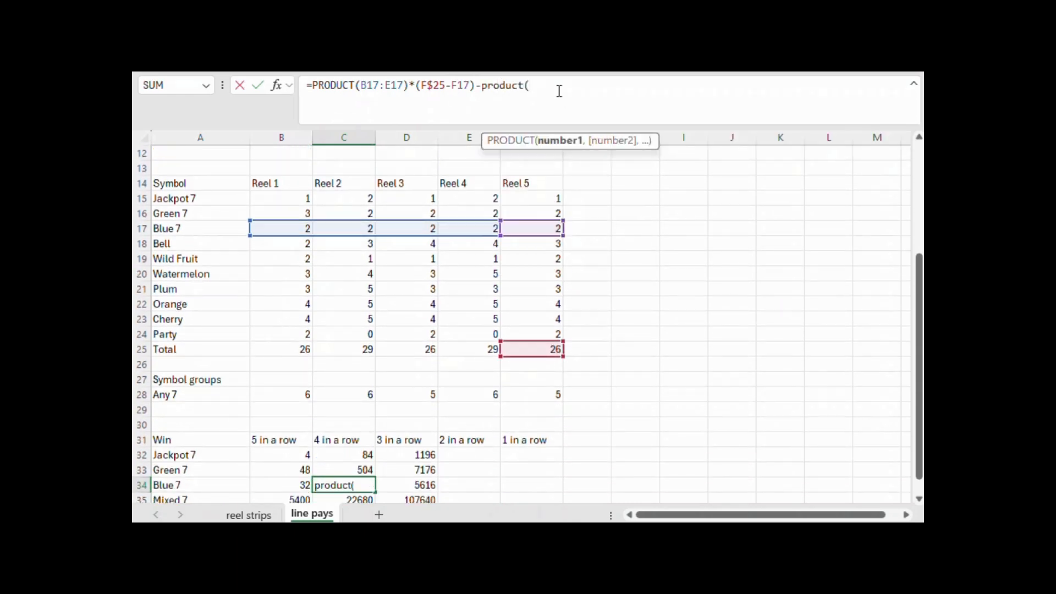
drag(285, 226, 480, 231)
text()*()
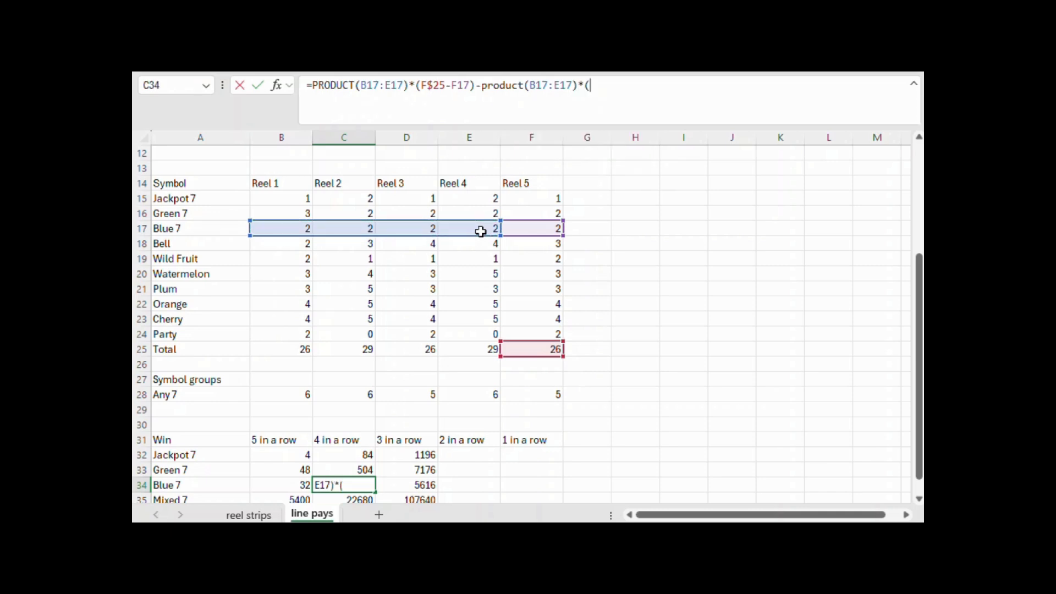
Multiply the subtracted product in C34 by the Jackpot 7 and Green 7 counts on Reel 5, (F15+F16)
scroll(481, 232, up, 4)
text(()
click(550, 365)
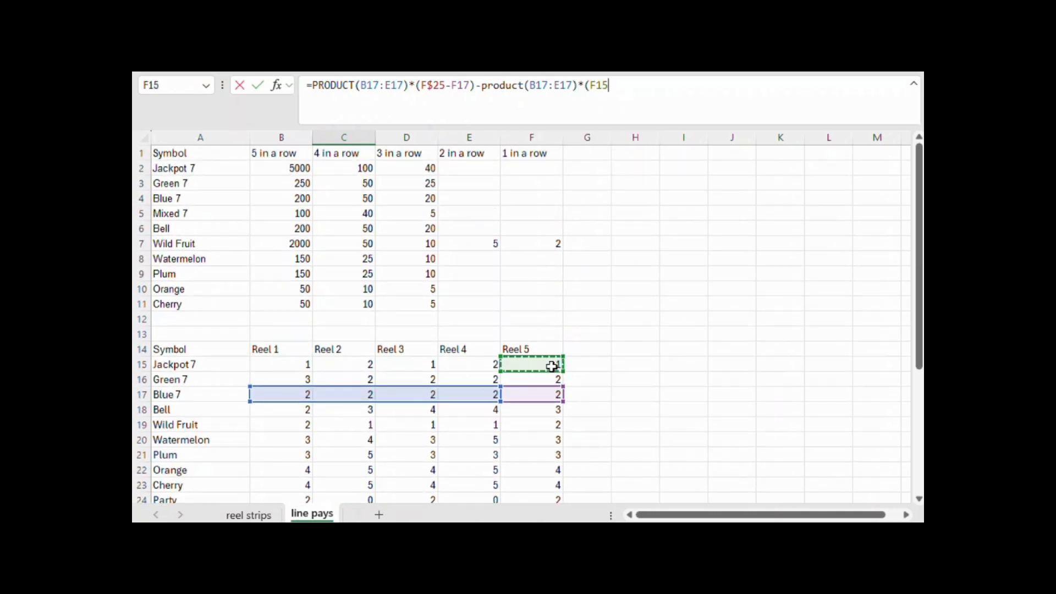
text(+)
click(549, 381)
text())
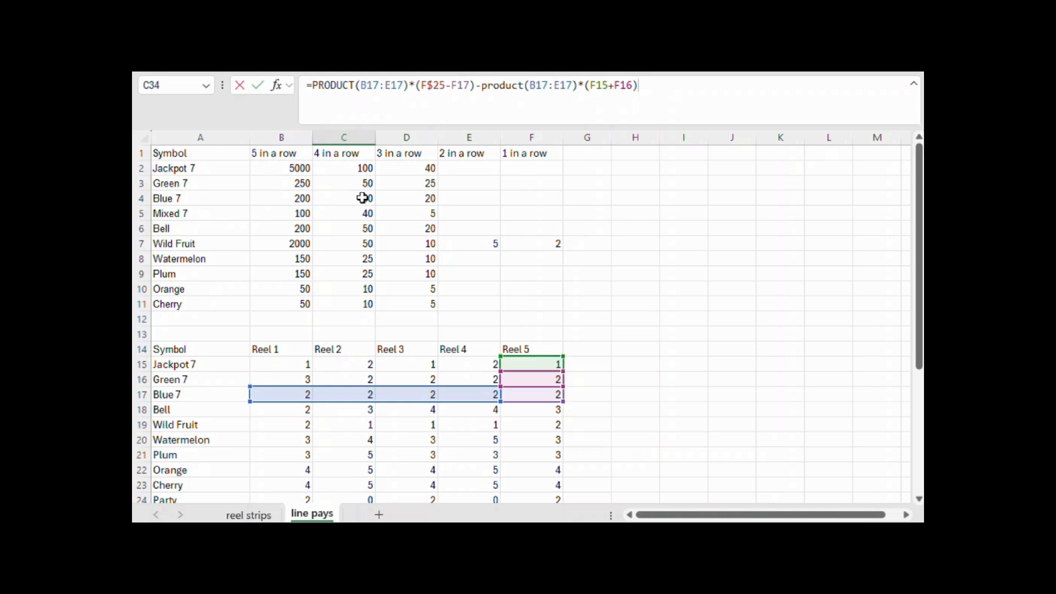
key(Return)
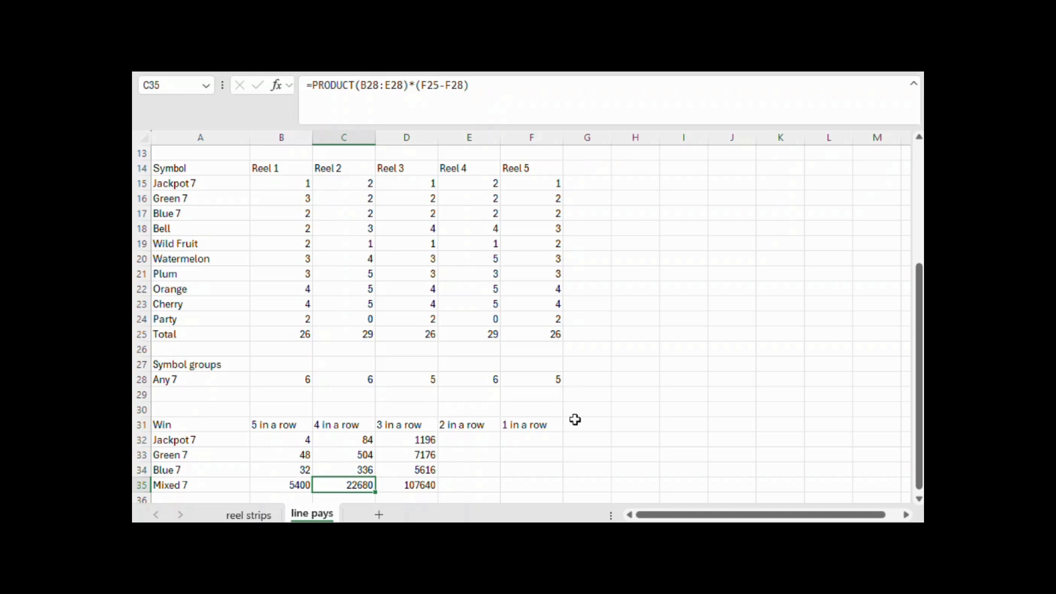
click(343, 471)
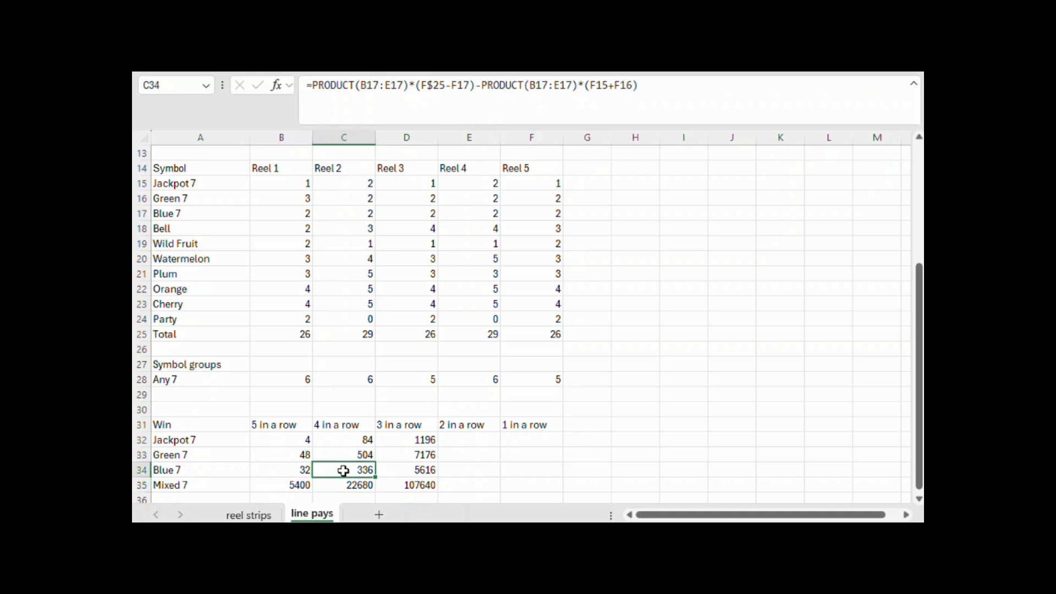
click(410, 468)
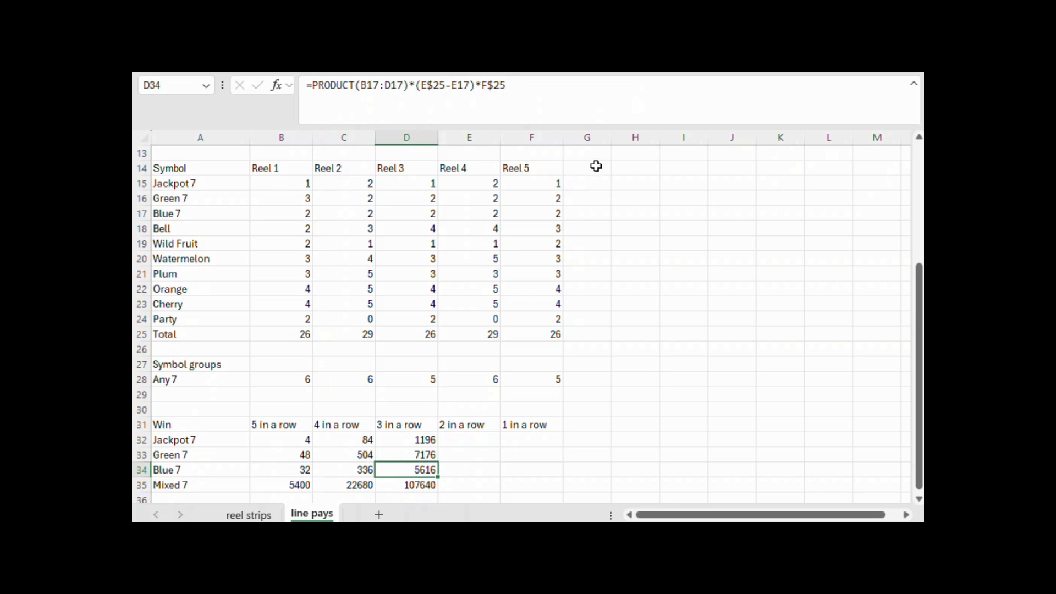
click(567, 83)
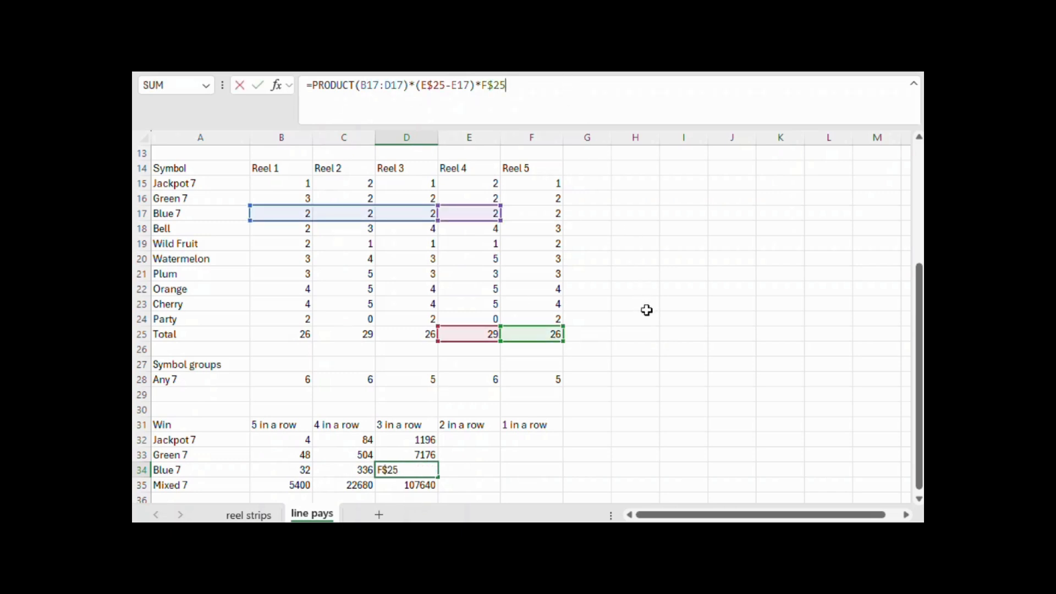
key(Escape)
Check the Mixed 7 four-in-a-row pay in C5 against the Blue 7 three-in-a-row pay
scroll(640, 329, up, 4)
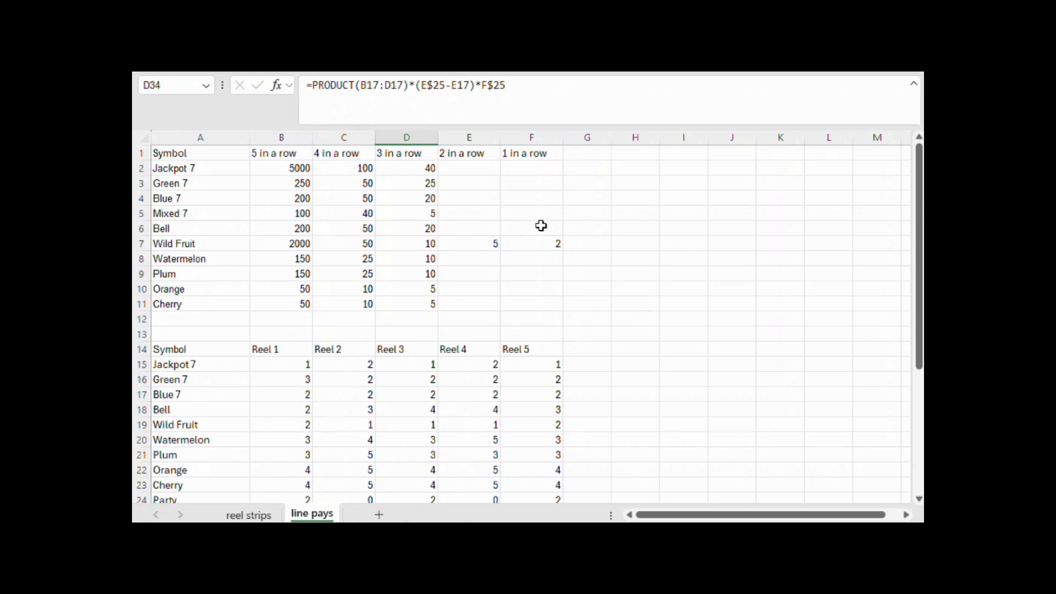
click(368, 215)
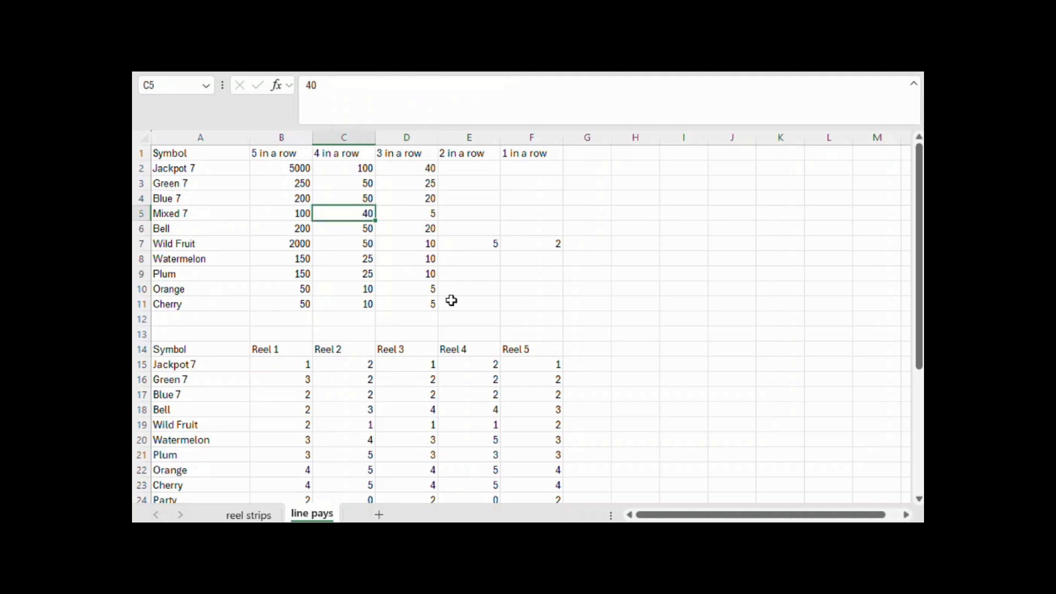
Extend the Blue 7 three-in-a-row formula in D34 by subtracting PRODUCT(B17:D17)
scroll(451, 300, down, 7)
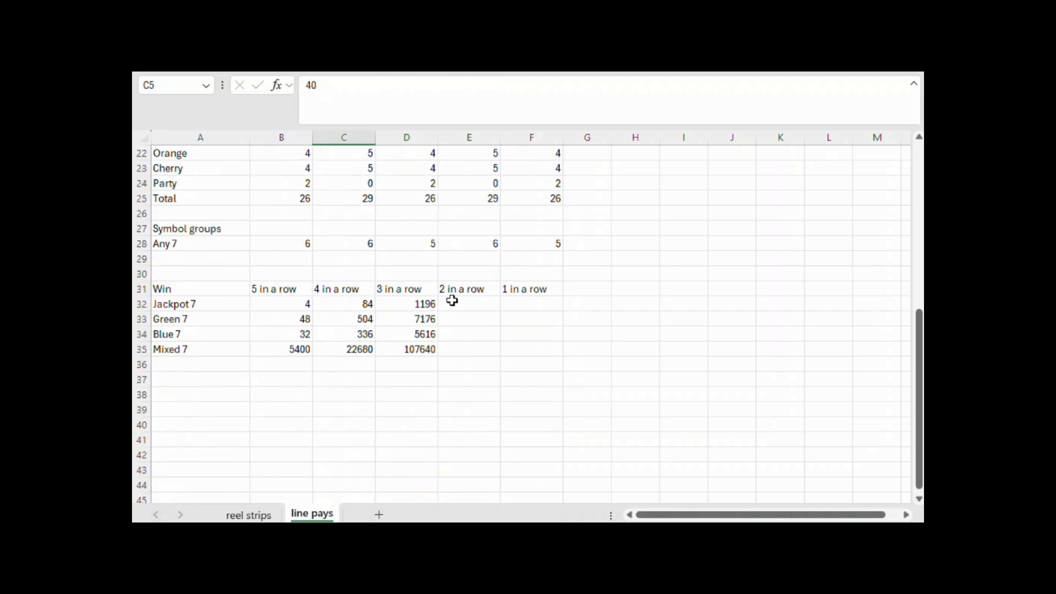
click(425, 333)
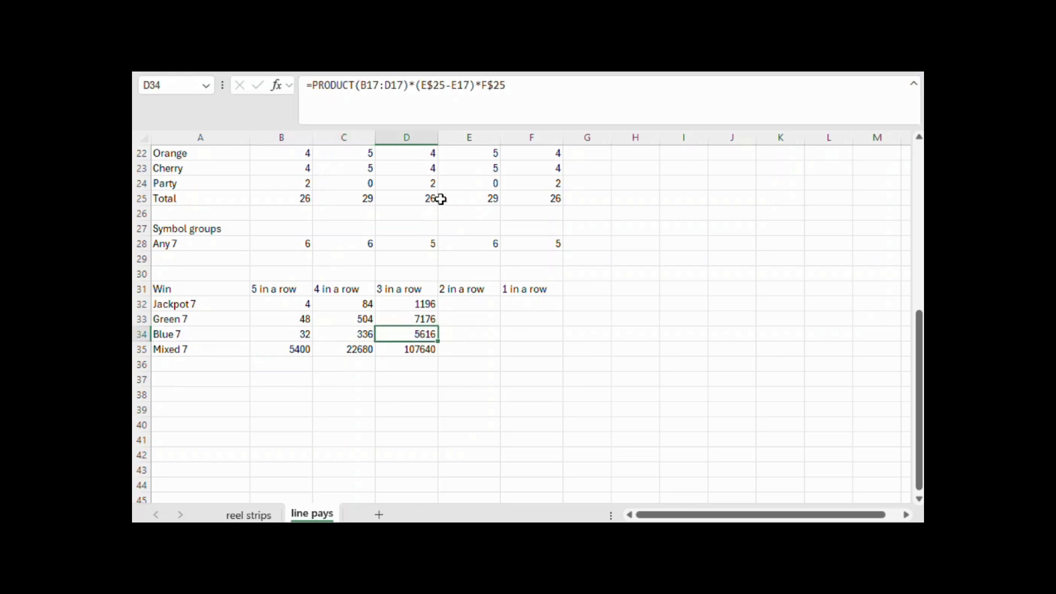
click(542, 86)
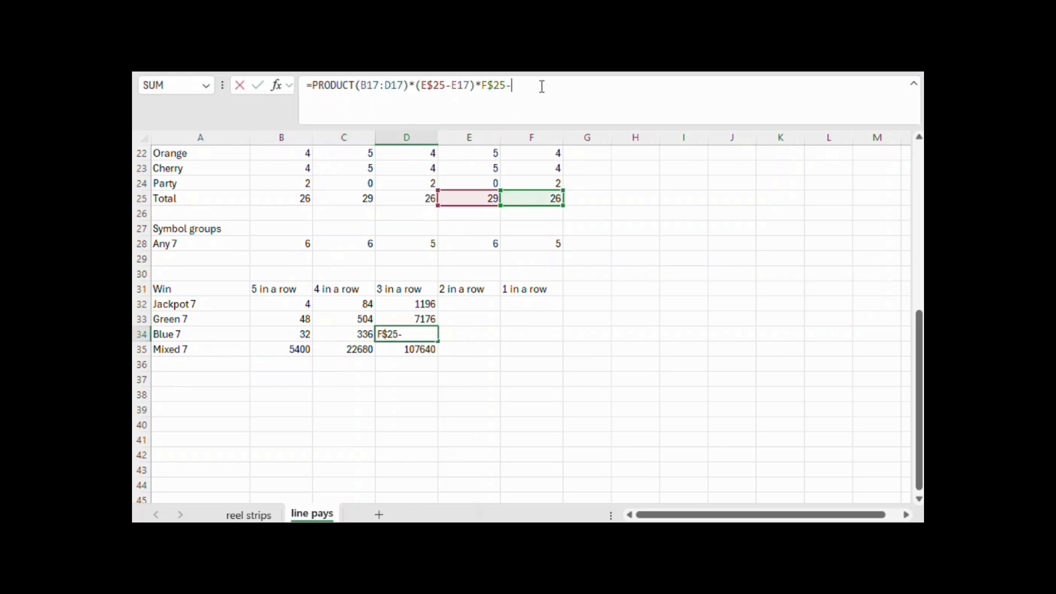
text(-pro)
key(BackSpace)
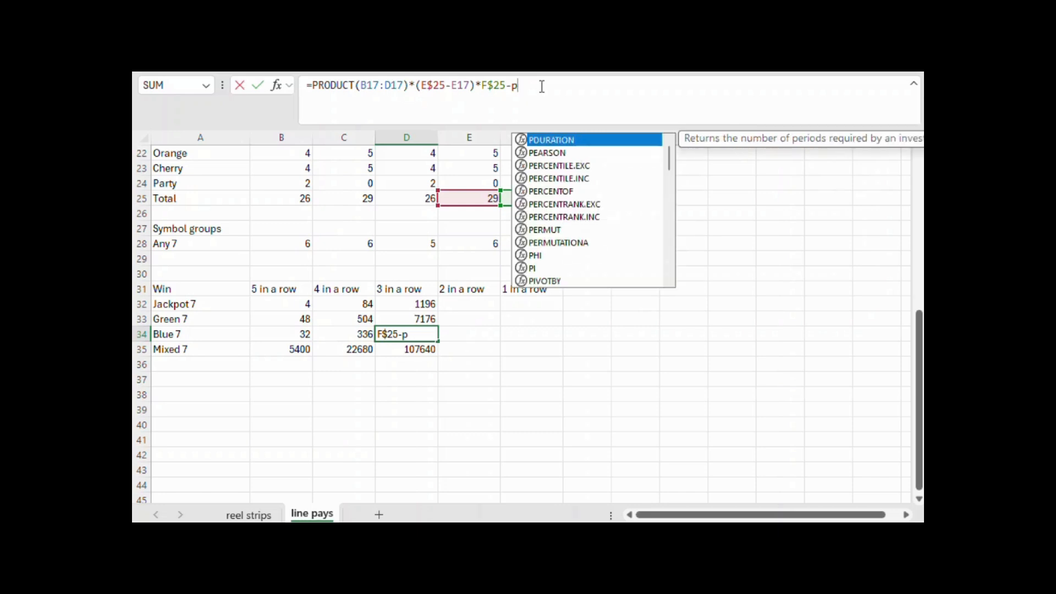
text(roduct()
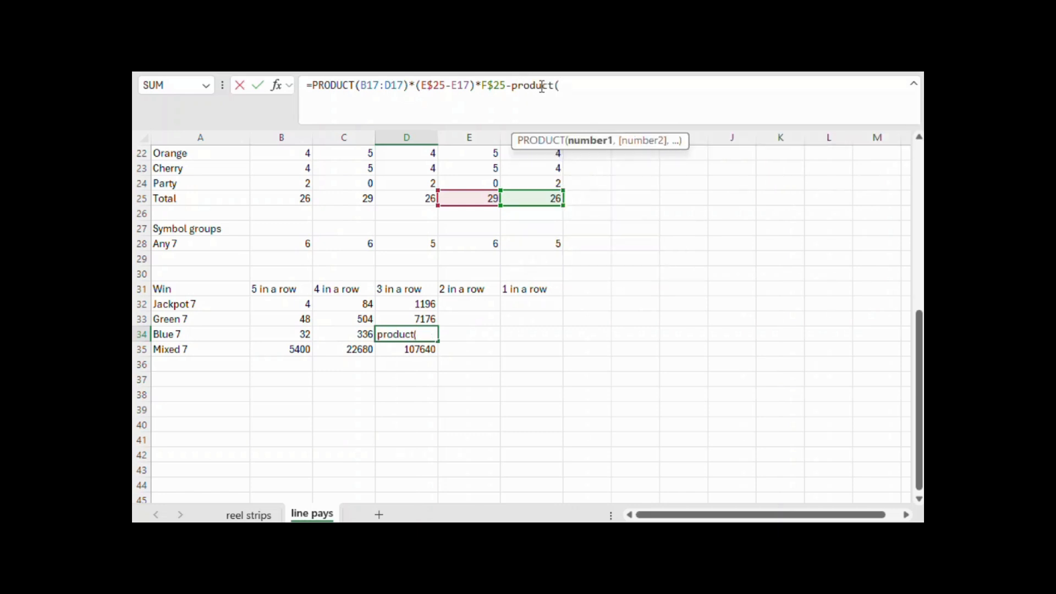
scroll(575, 360, up, 4)
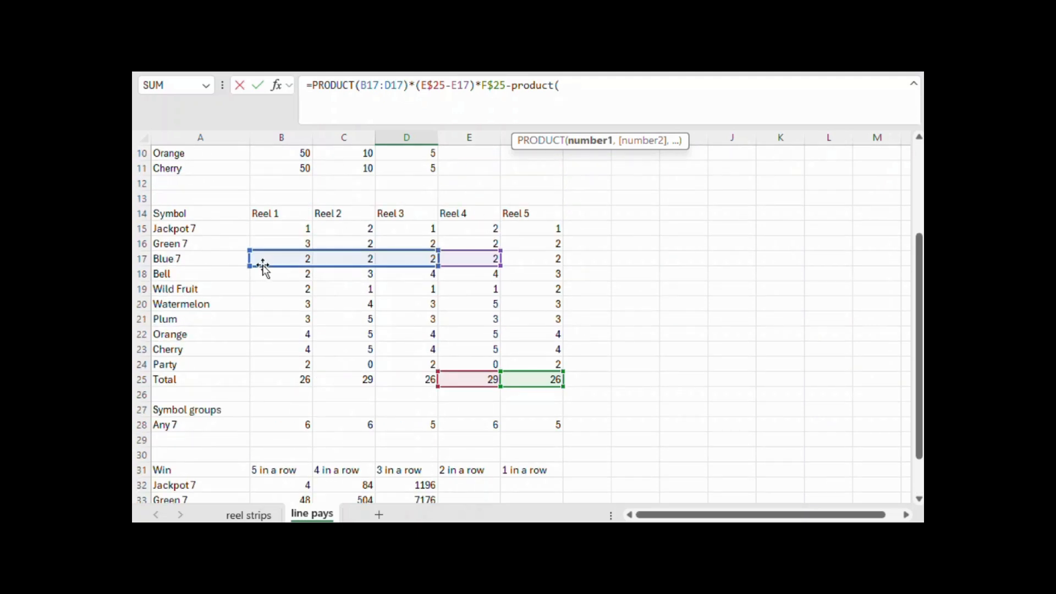
drag(287, 253, 386, 259)
text()*()
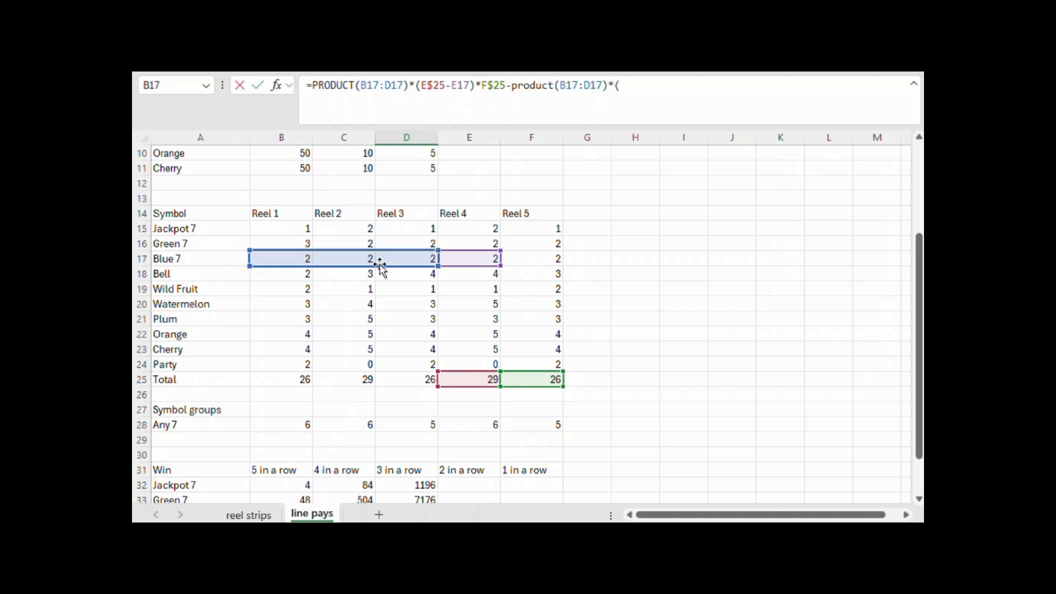
Multiply the subtracted product in D34 by the Jackpot 7 and Green 7 counts on Reel 4, (E15+E16), and by the Reel 5 total F25
click(484, 231)
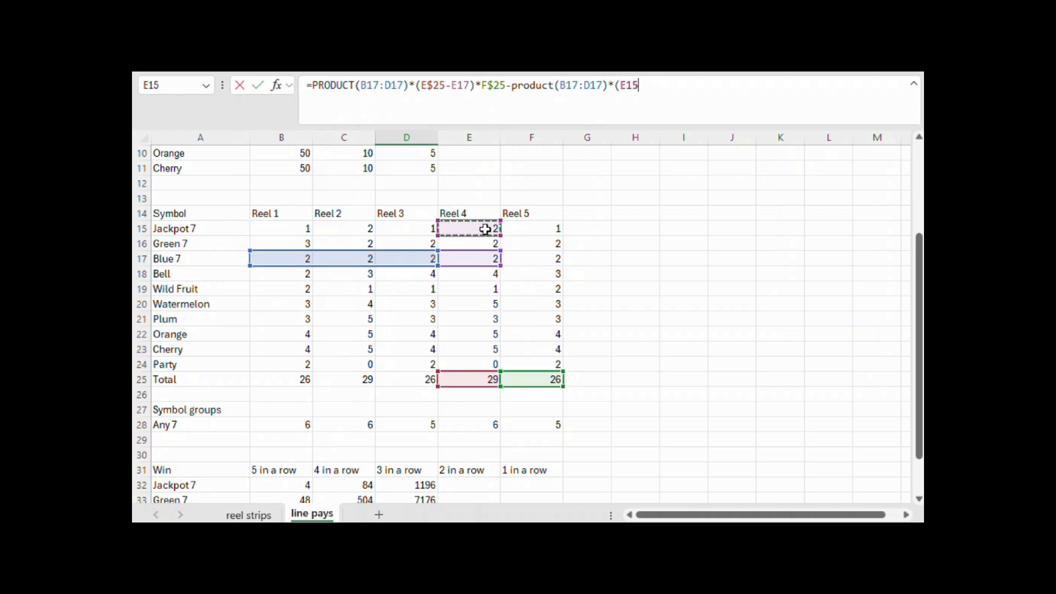
text(+)
click(484, 241)
text())
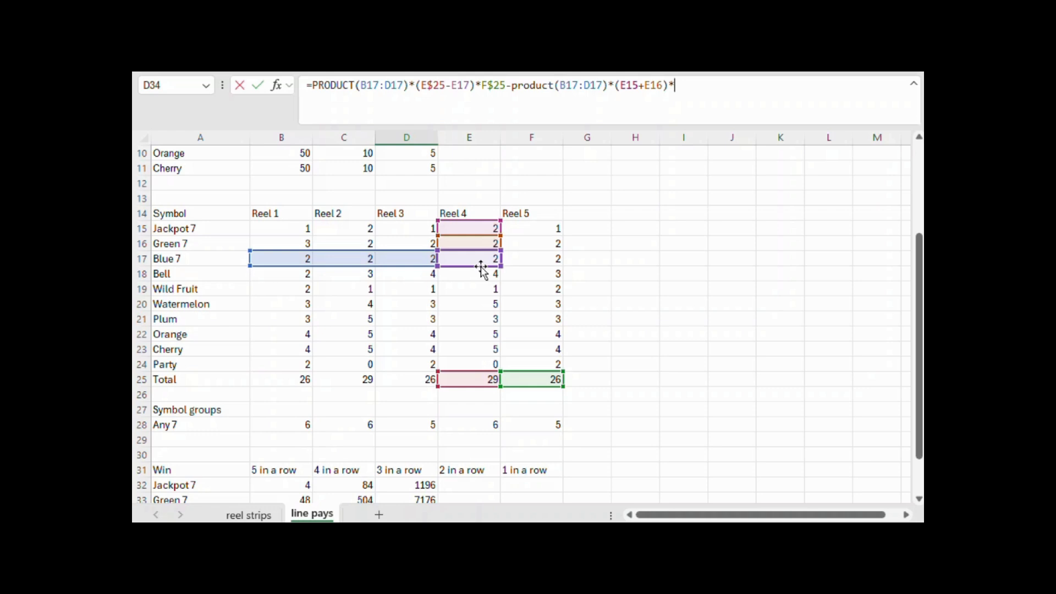
text(*)
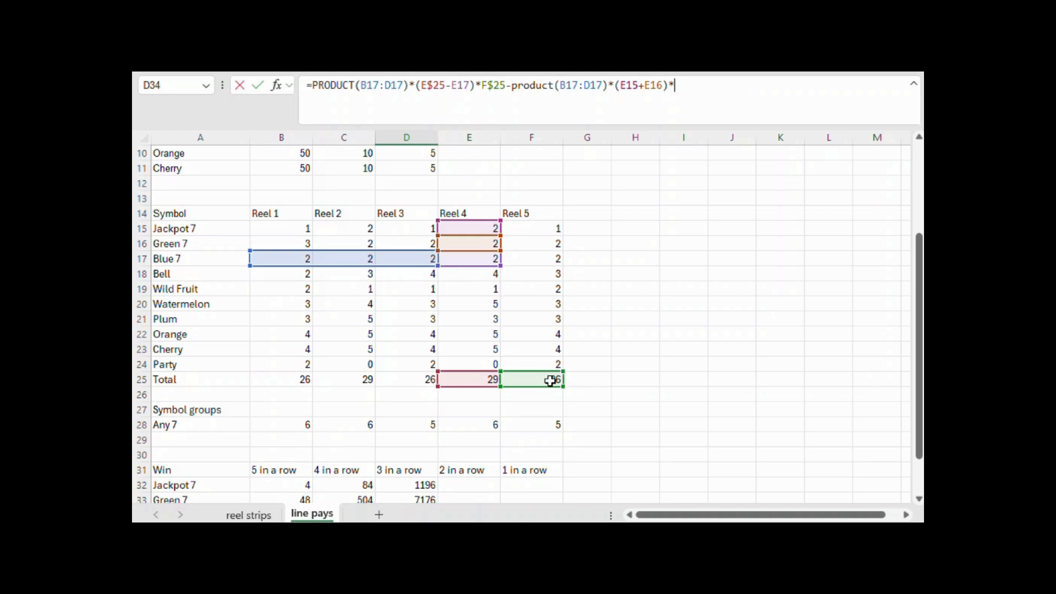
click(550, 379)
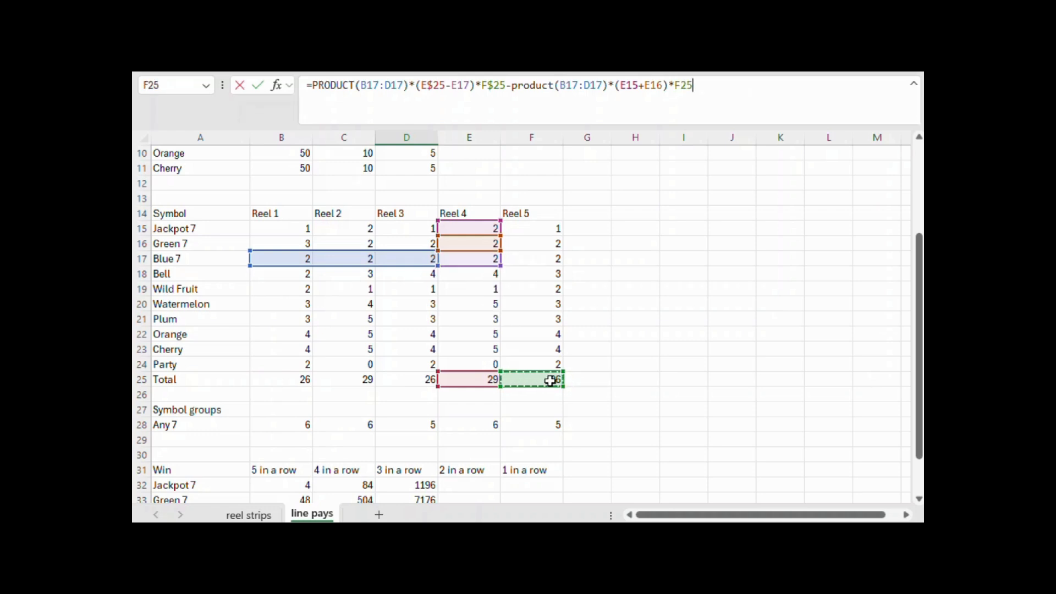
key(Return)
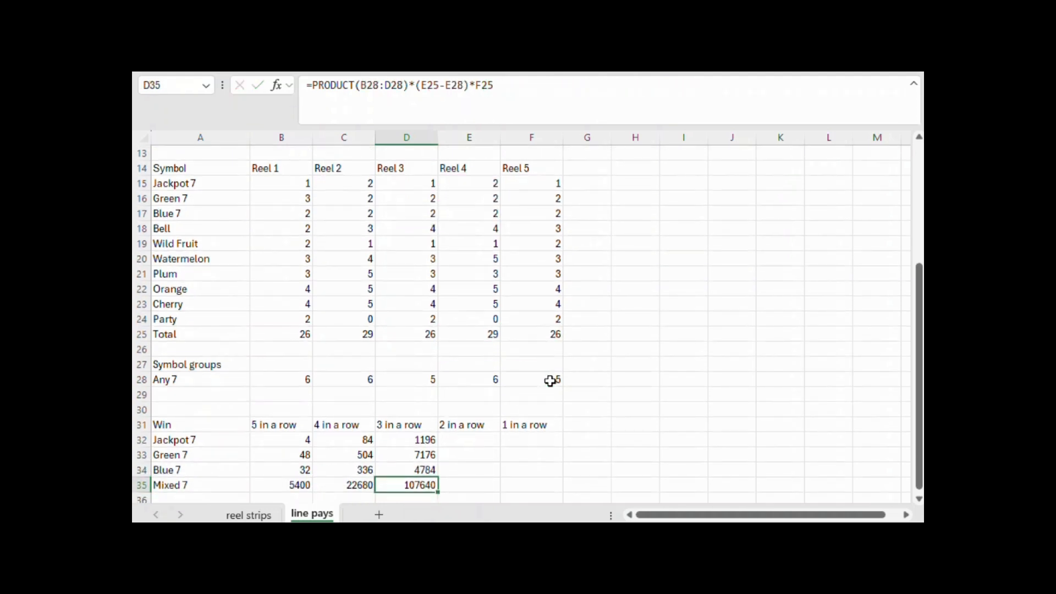
click(425, 465)
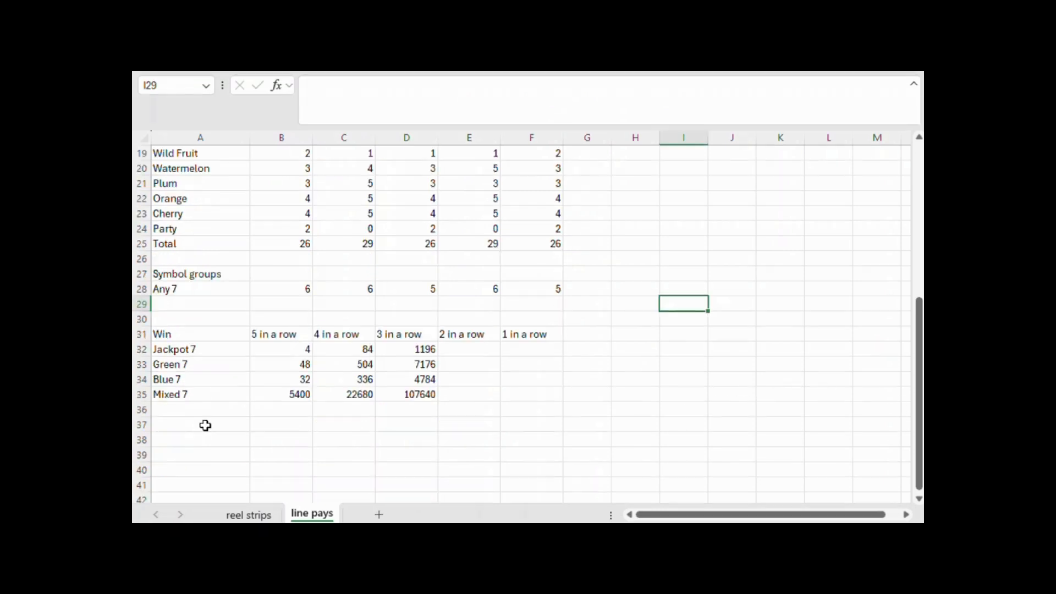
Subtract the Jackpot 7, Green 7 and Blue 7 five-in-a-row wins, SUM(B32:B34), from the Mixed 7 formula in B35
click(208, 425)
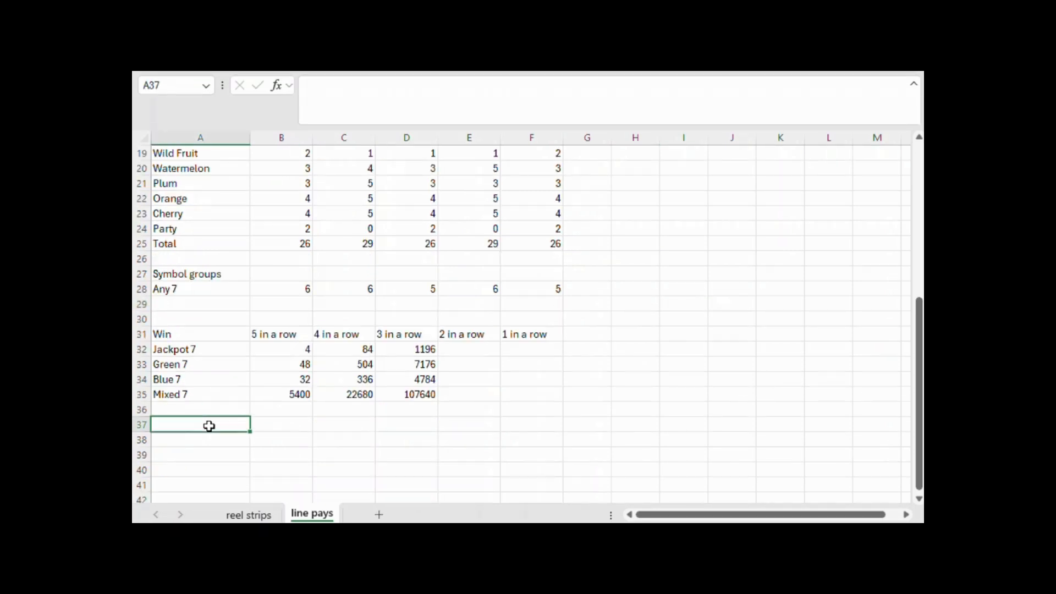
click(294, 394)
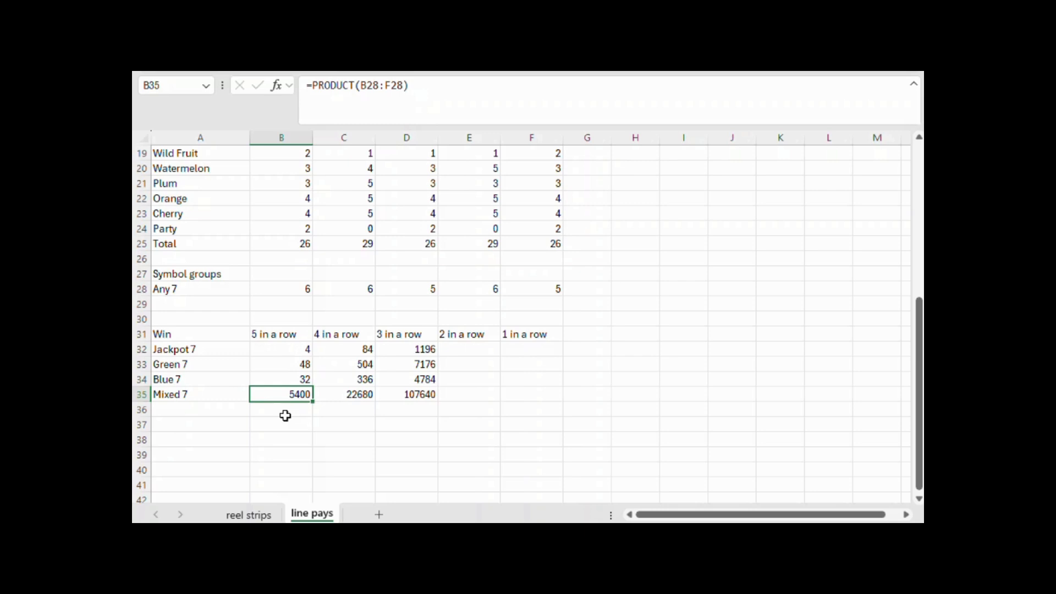
scroll(292, 415, up, 6)
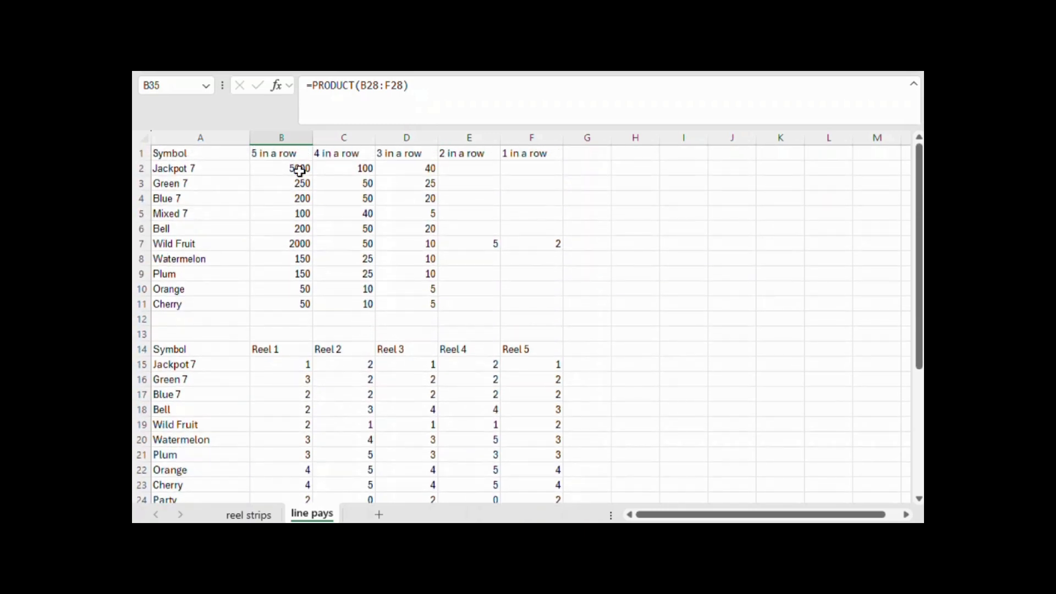
drag(298, 170, 302, 198)
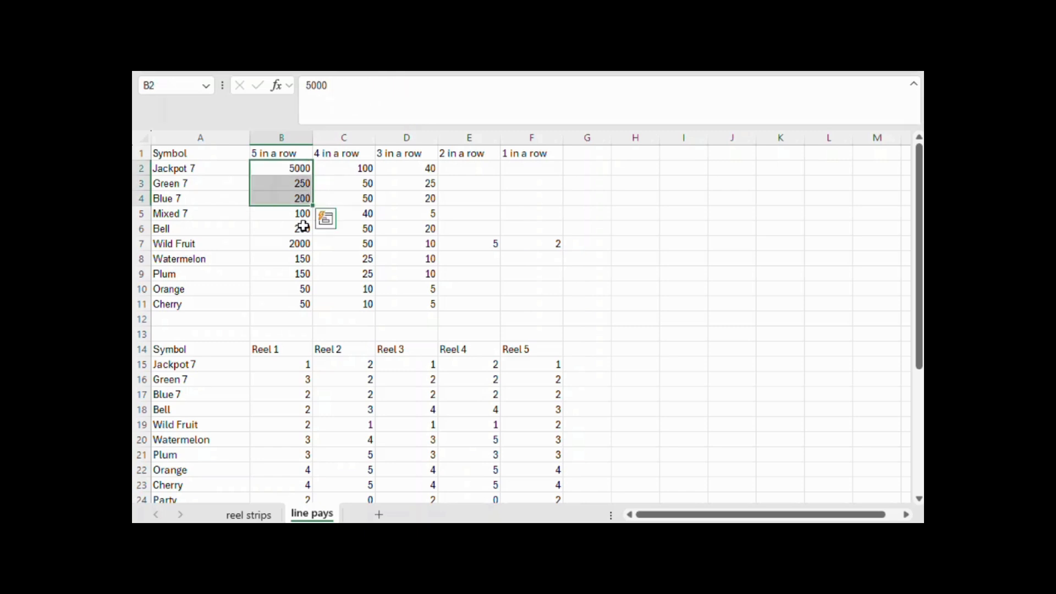
scroll(303, 227, down, 6)
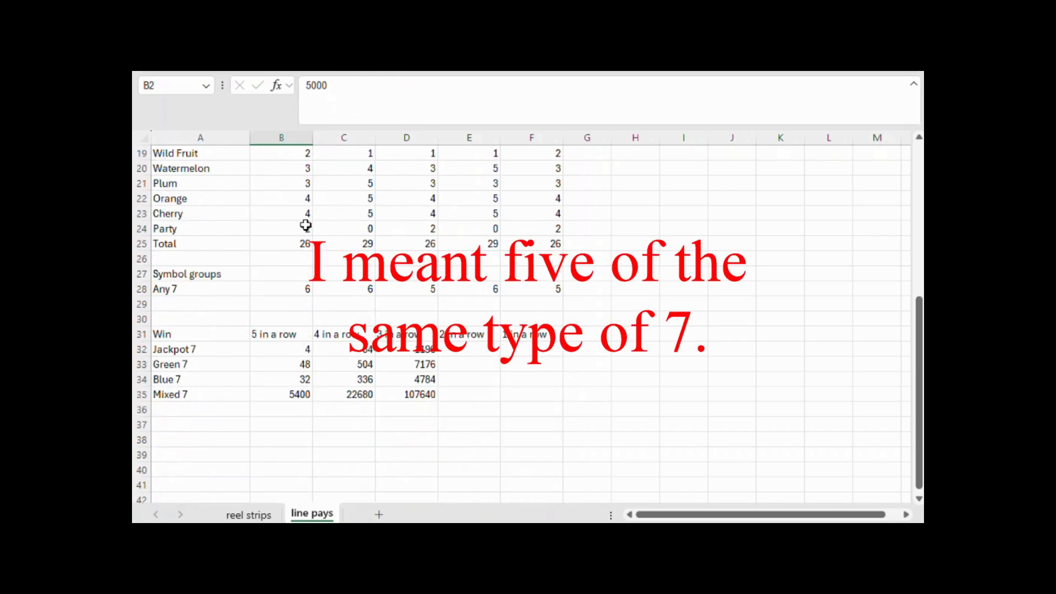
click(305, 392)
click(519, 86)
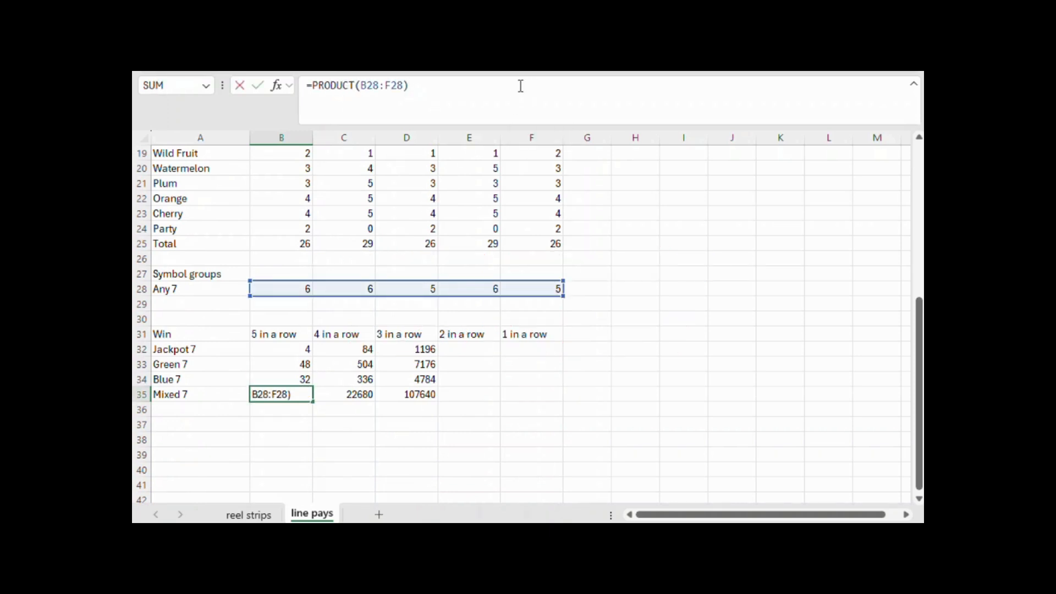
text(-sum()
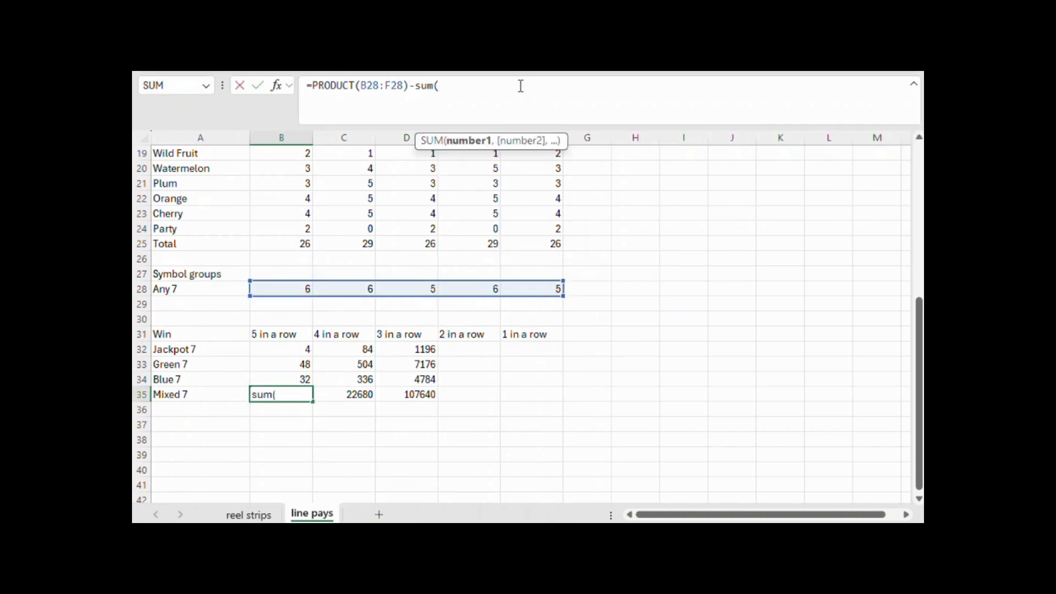
drag(306, 349, 304, 376)
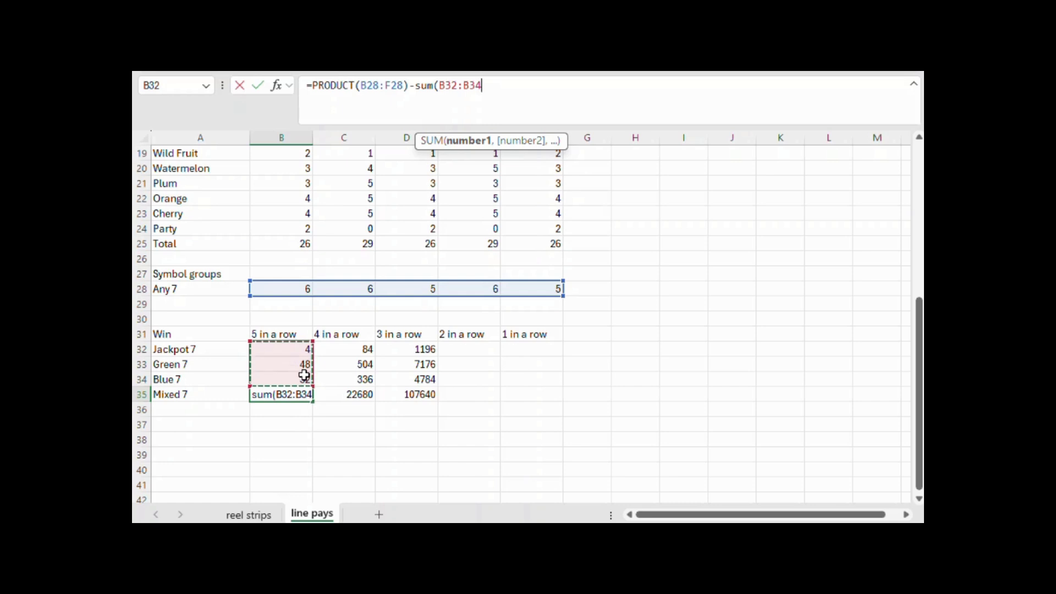
key(Return)
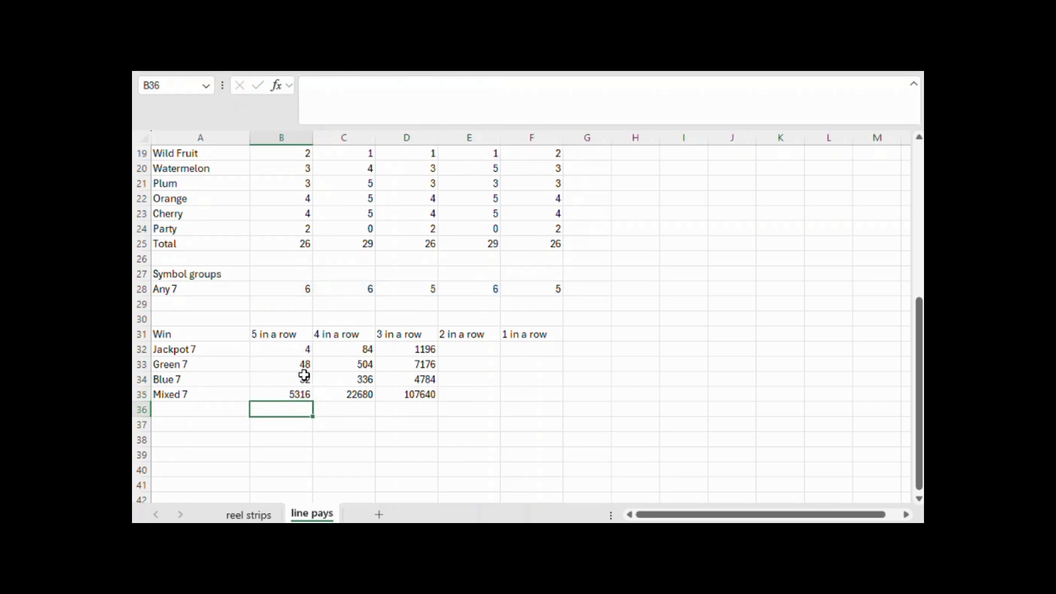
Subtract the single-type 7 four-in-a-row wins, SUM(C32:C34), from the Mixed 7 formula in C35
click(364, 391)
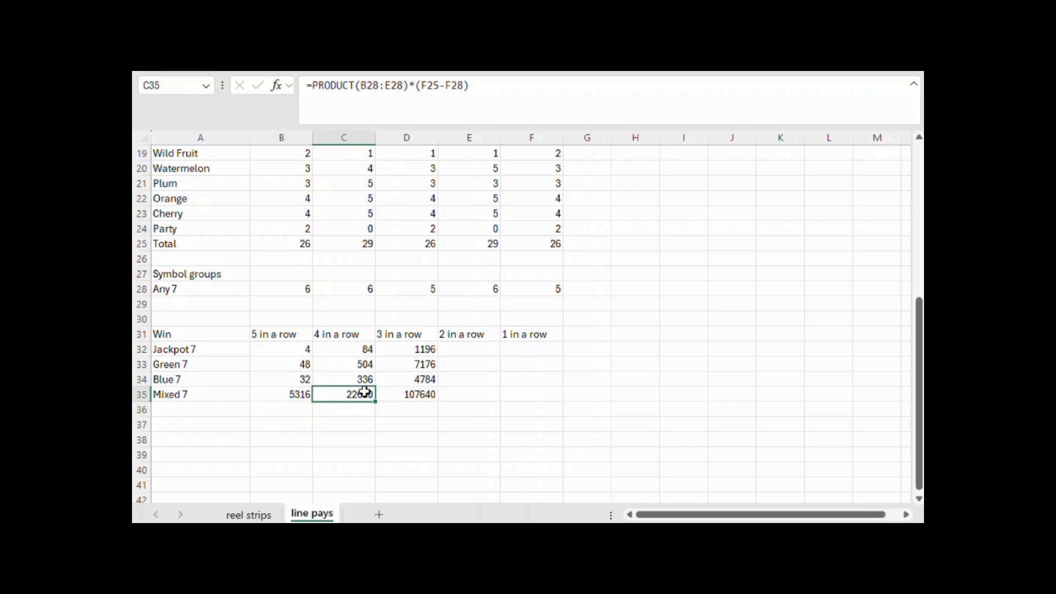
click(496, 81)
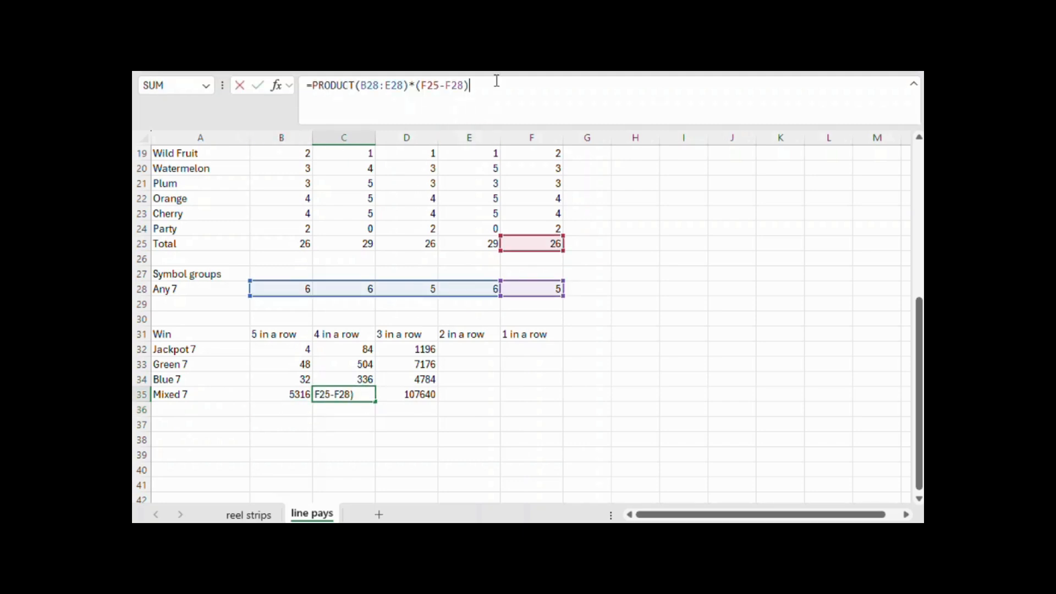
text(-sum()
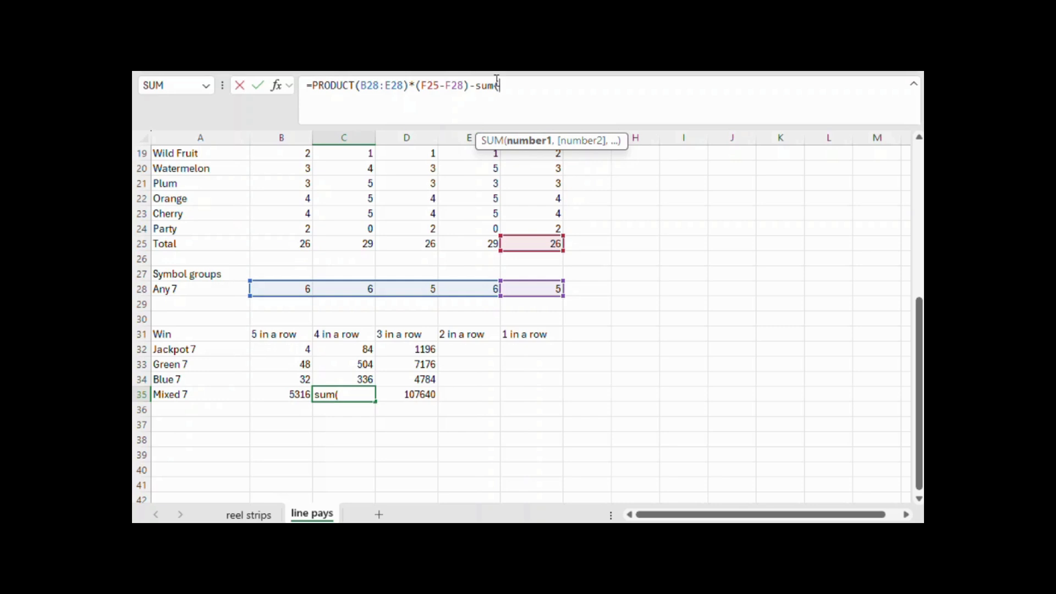
drag(348, 344, 352, 379)
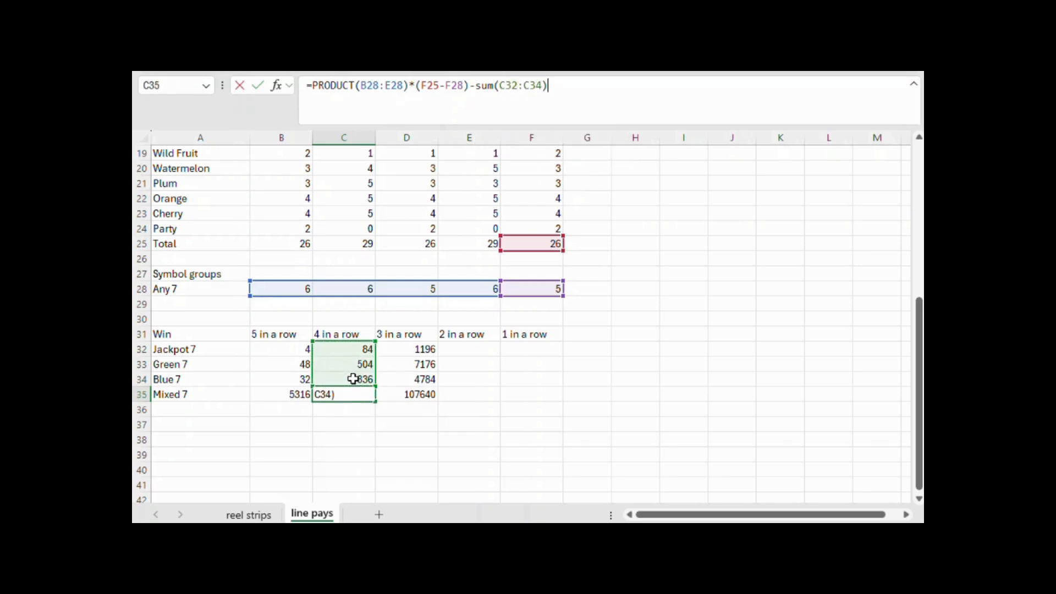
key(Return)
Subtract the single-type 7 three-in-a-row wins, SUM(D32:D34), from the Mixed 7 formula in D35
key(Right)
key(Up)
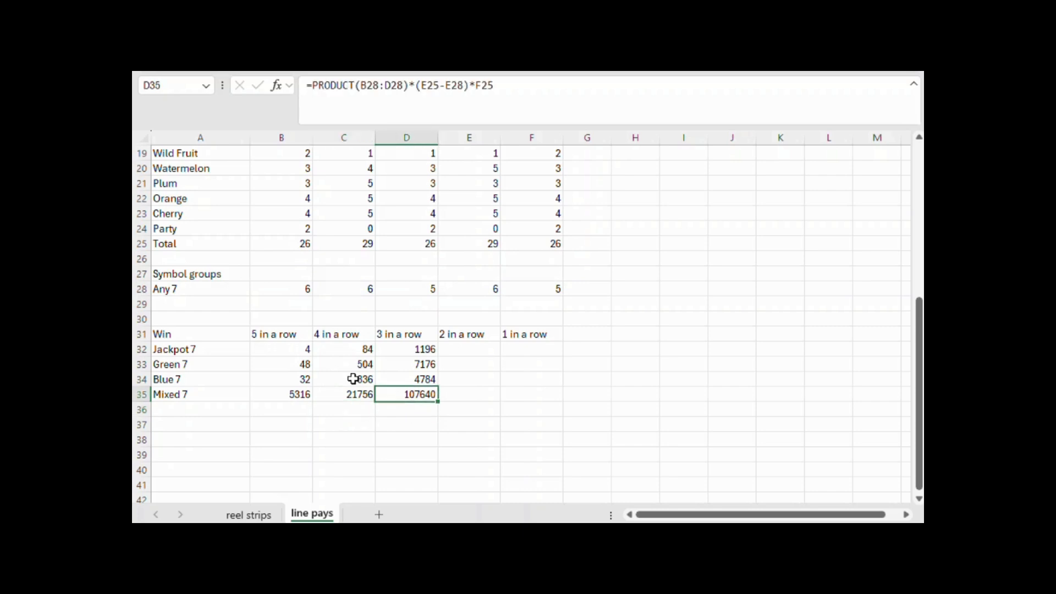
click(599, 93)
text(-sum()
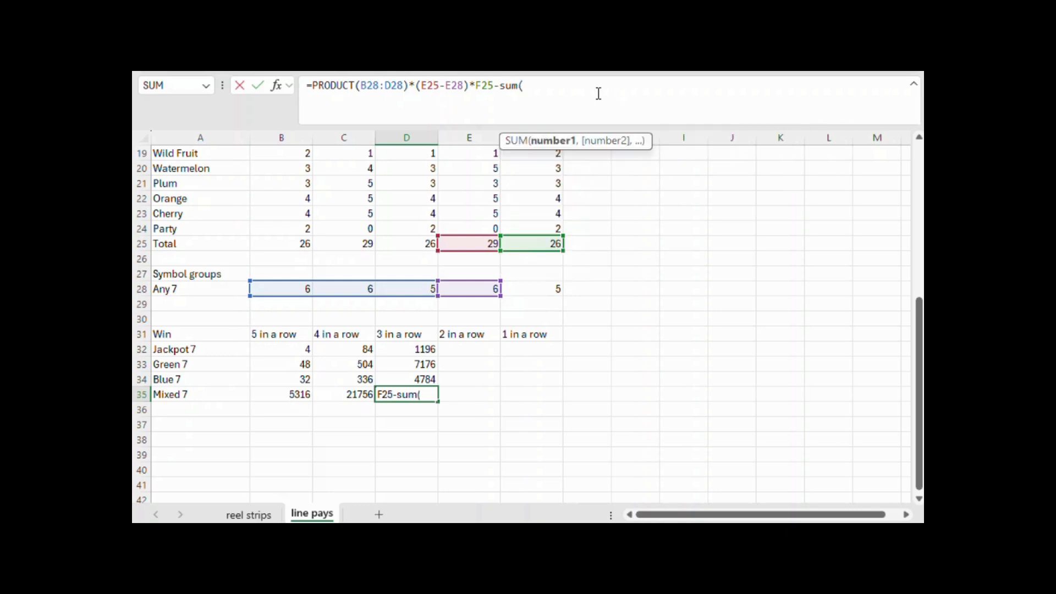
drag(414, 349, 420, 381)
text())
key(Return)
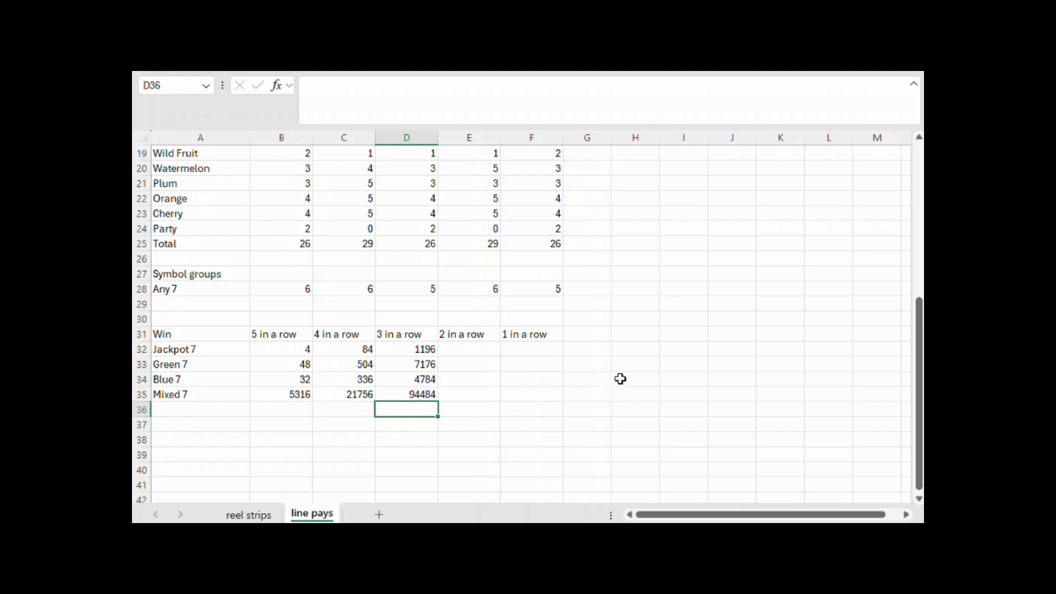
Add the label Bell in A36, below Mixed 7 in the Win table
scroll(636, 382, up, 3)
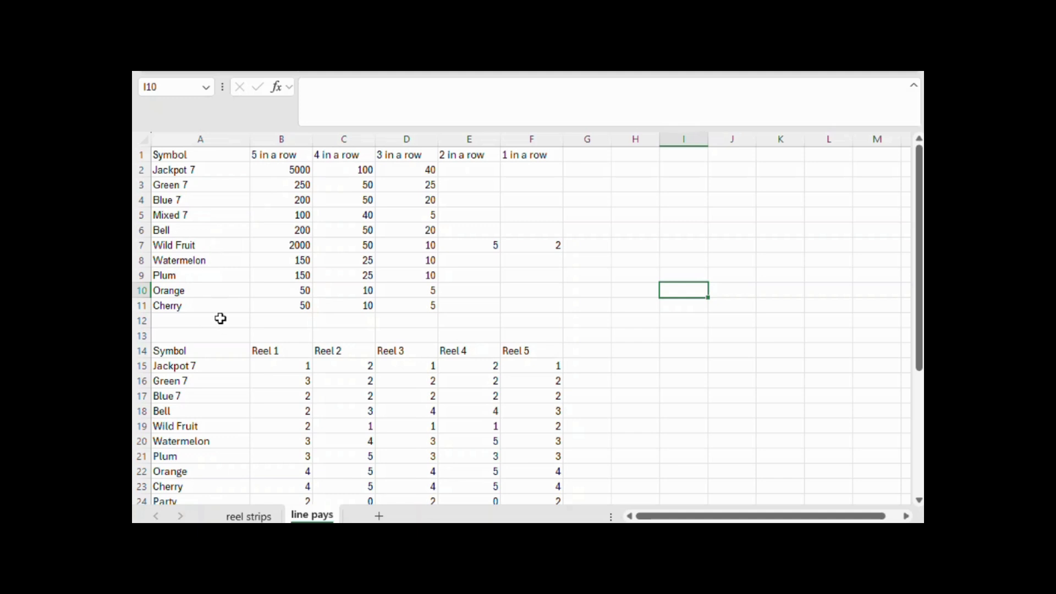
scroll(220, 318, down, 5)
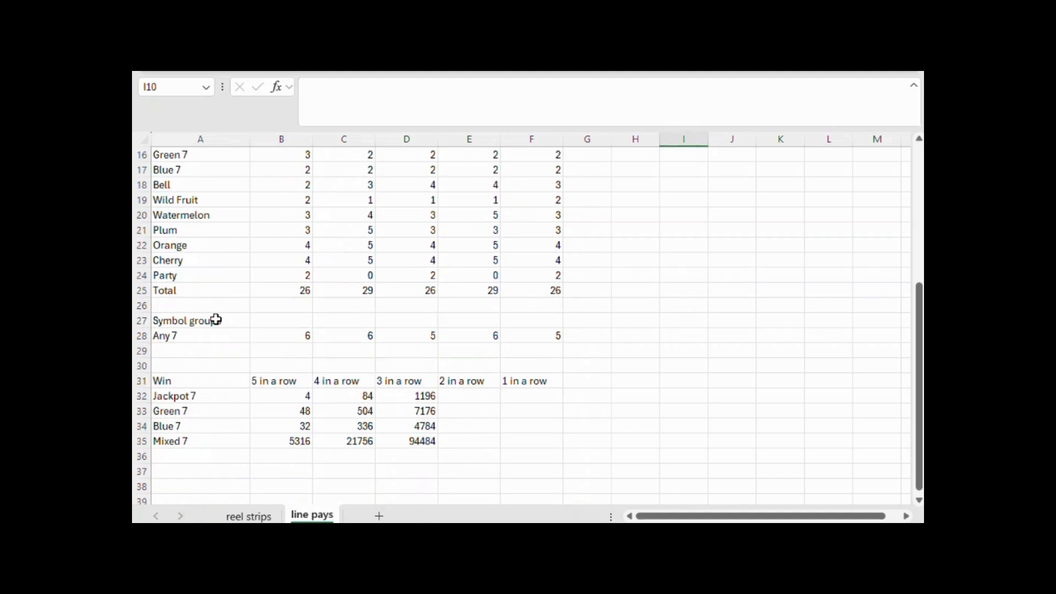
click(212, 463)
text(Bell)
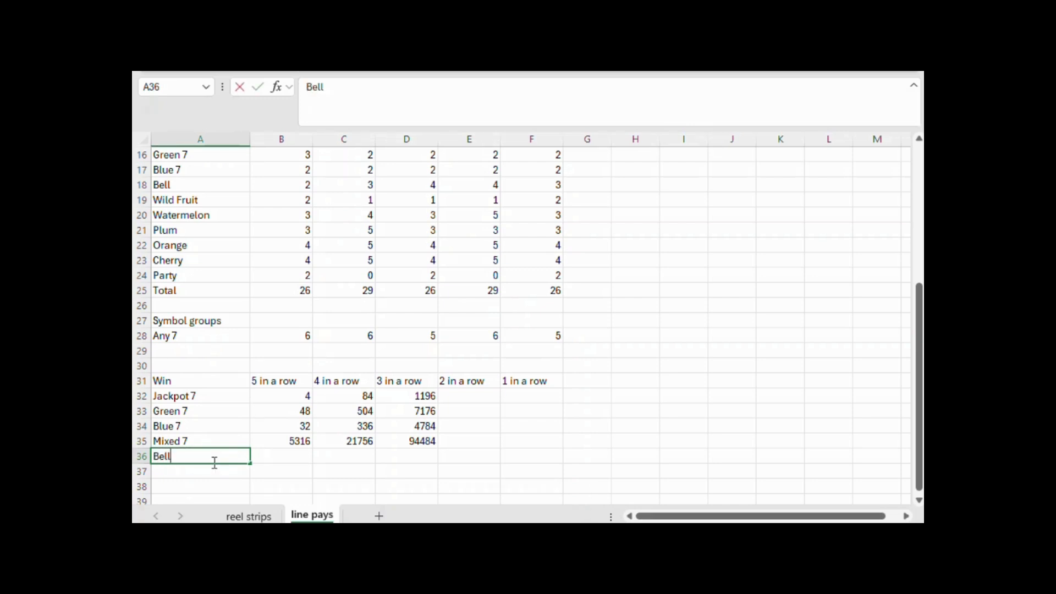
key(Tab)
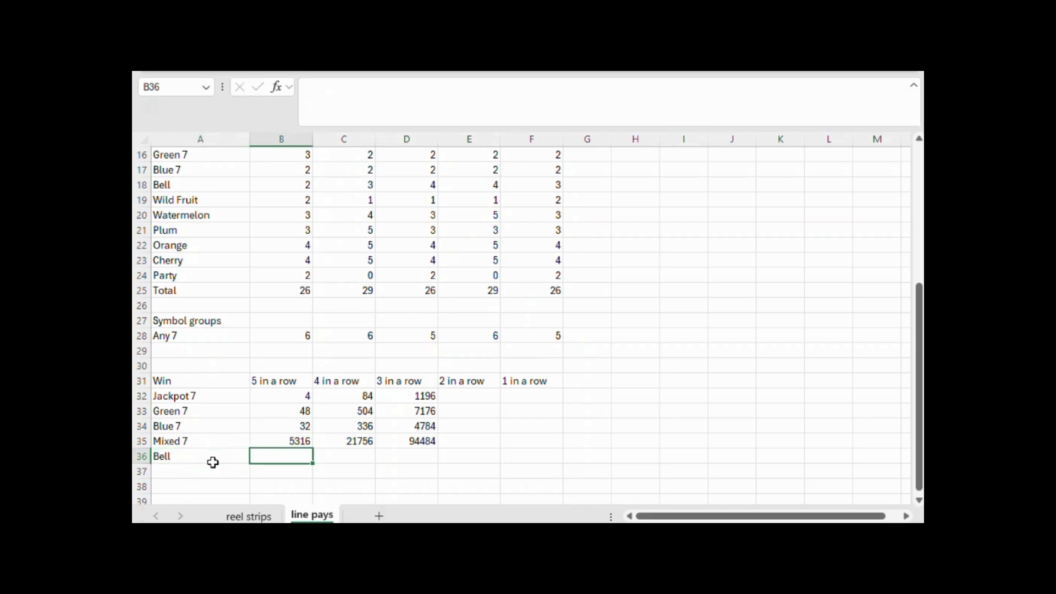
Calculate the Bell five-in-a-row wins in B36 as the product of the Bell counts on all reels, PRODUCT(B18:F18)
text(=p)
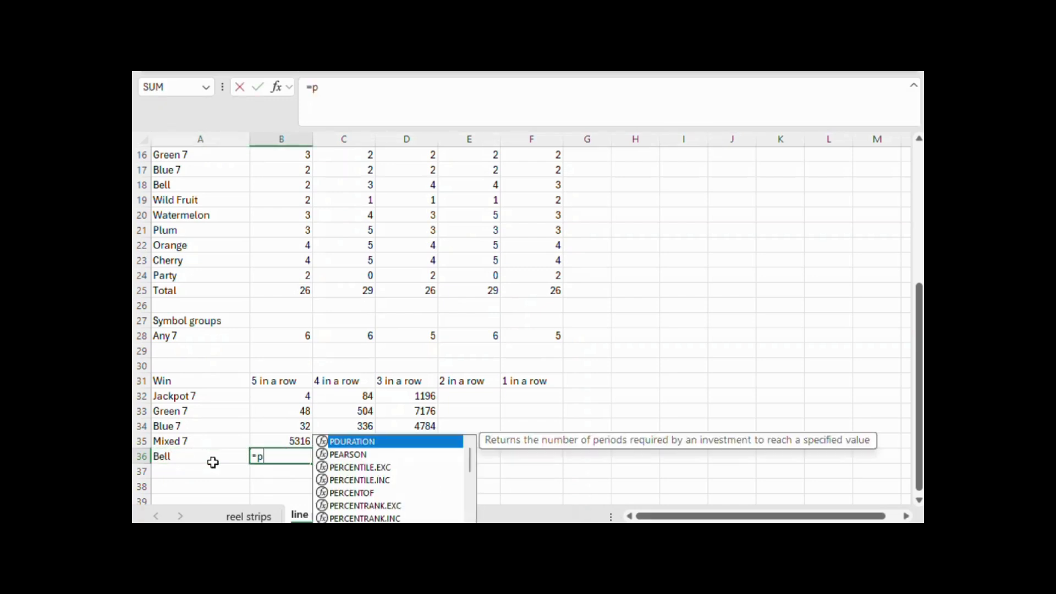
text(roduct)
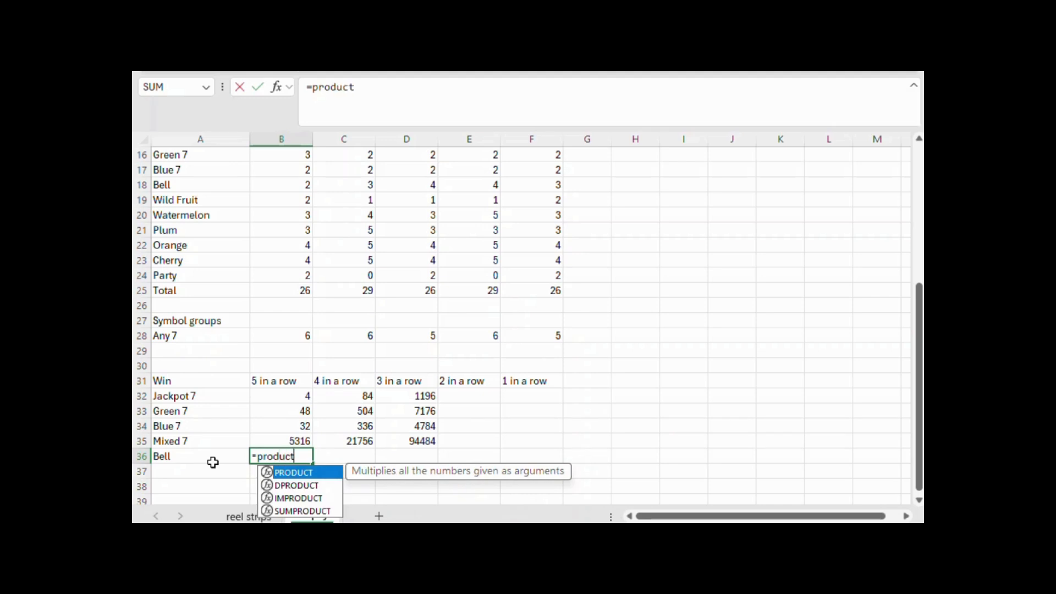
text(()
scroll(427, 289, up, 1)
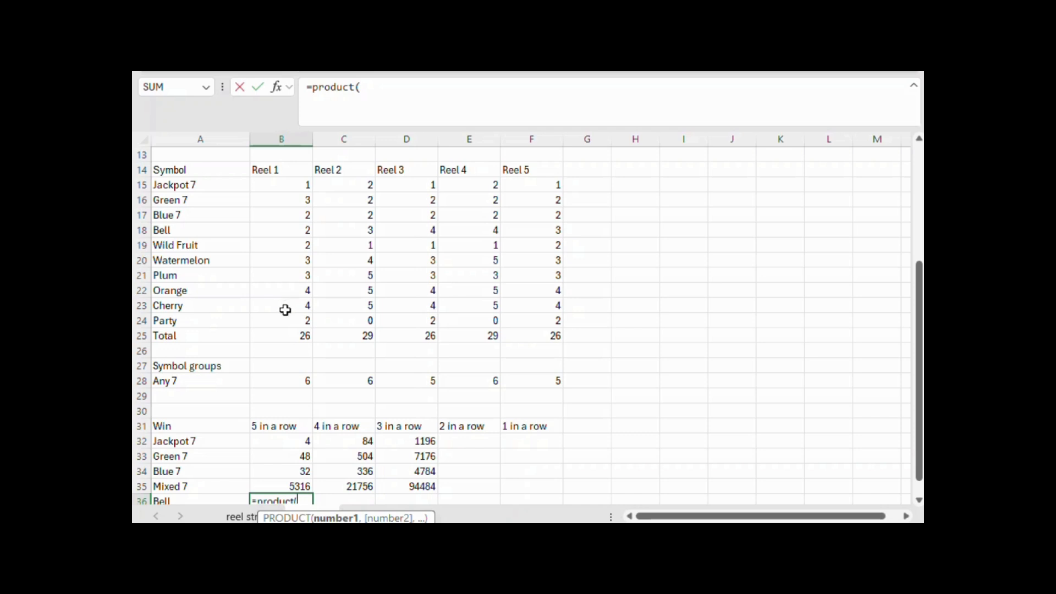
drag(296, 229, 467, 228)
drag(538, 231, 538, 231)
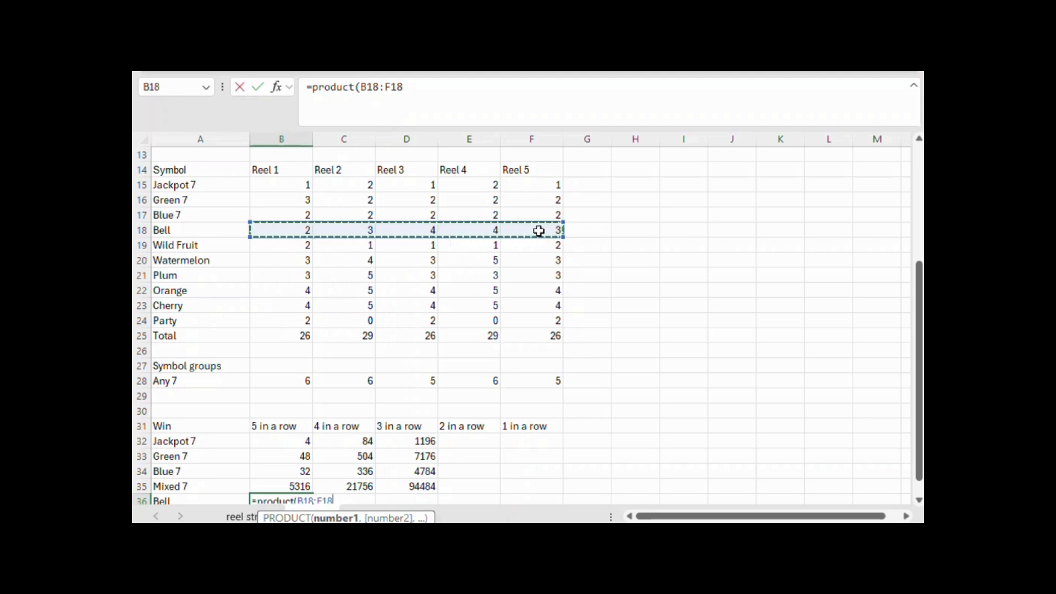
text())
key(Return)
Calculate the Bell four-in-a-row wins in C36 as PRODUCT(B18:E18)*(F25-F18), excluding Bells on Reel 5
key(Right)
key(Up)
key(Right)
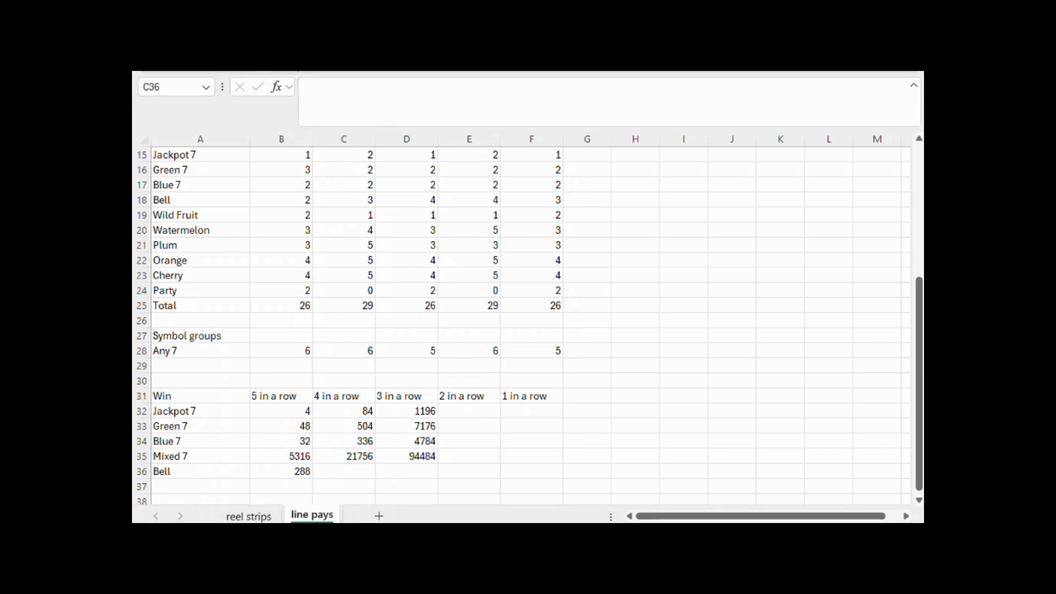
click(359, 482)
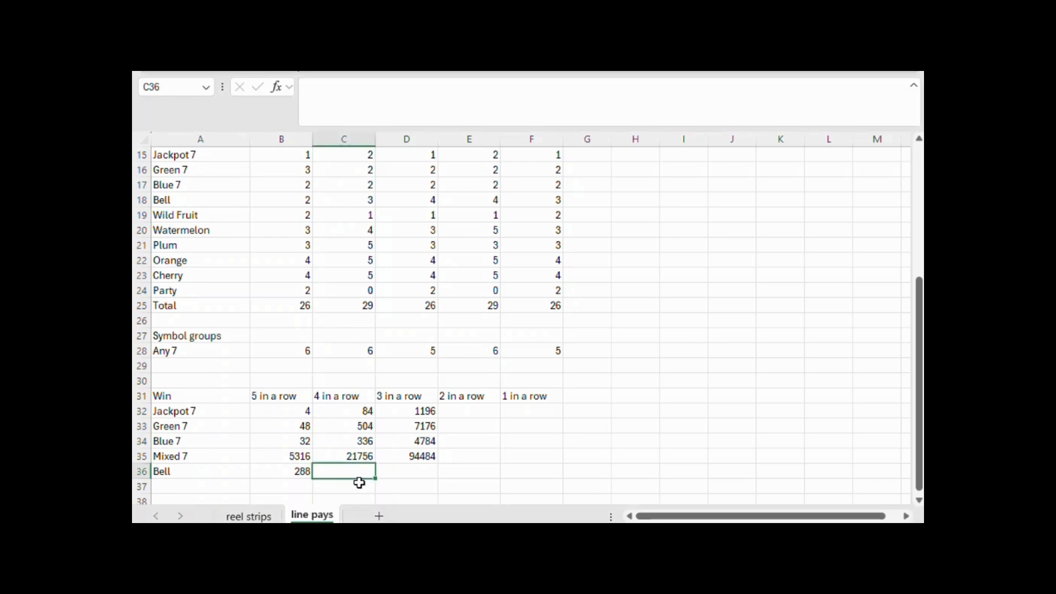
text(=product()
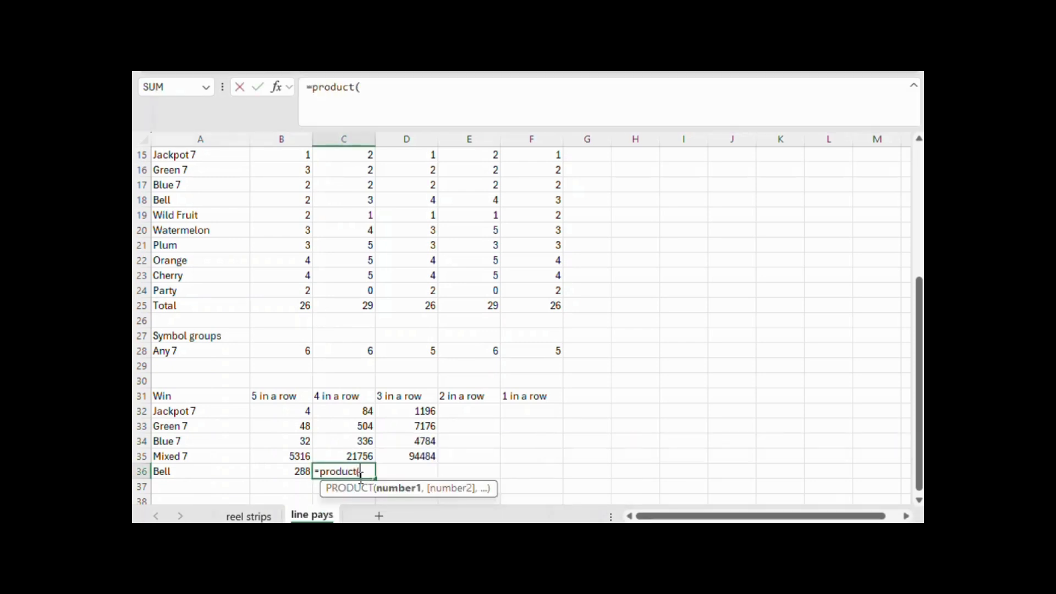
scroll(358, 478, up, 3)
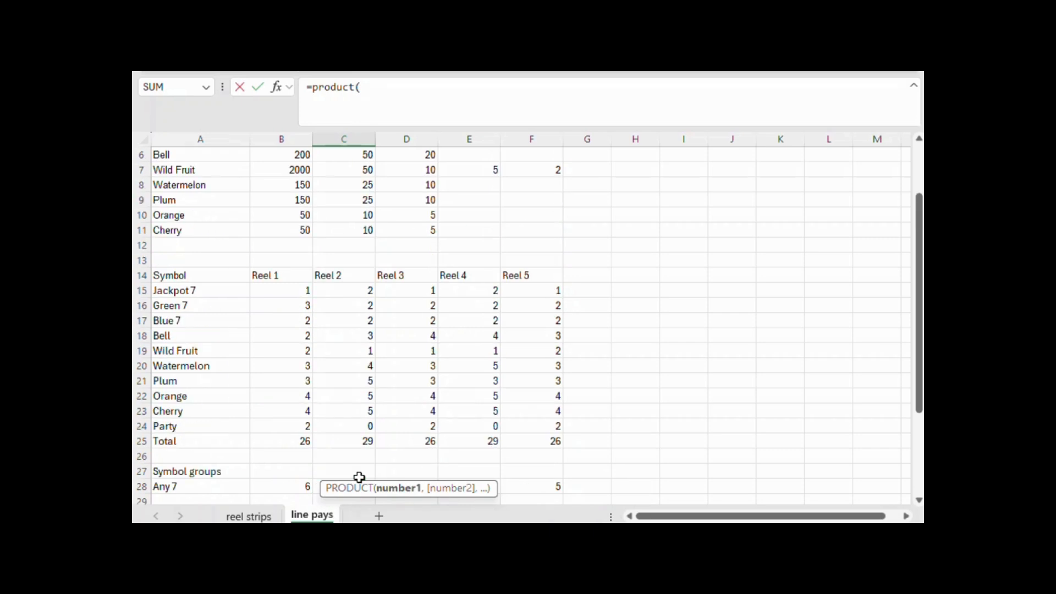
drag(290, 334, 445, 339)
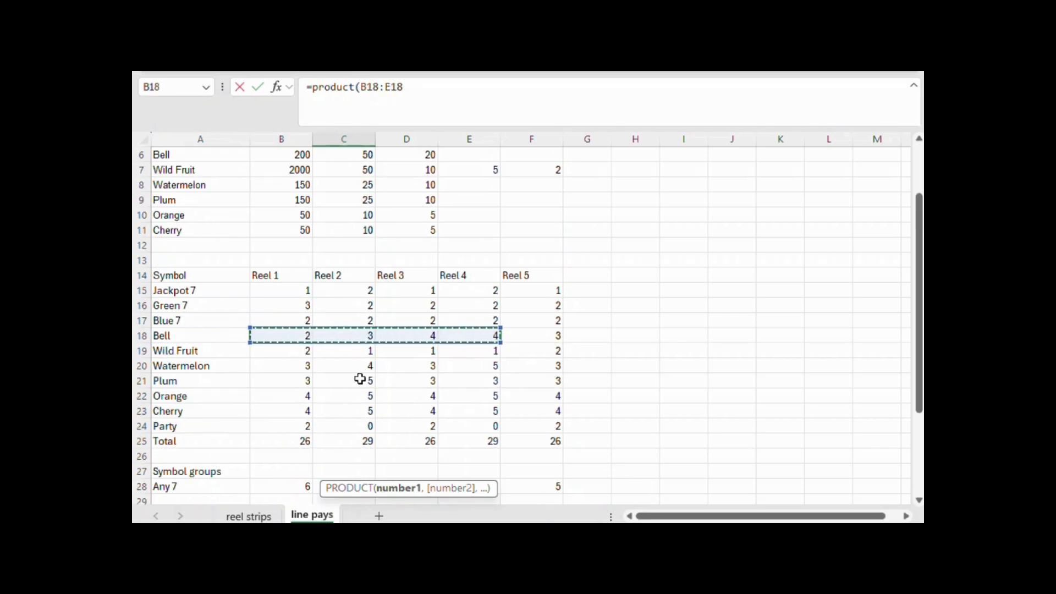
text()*()
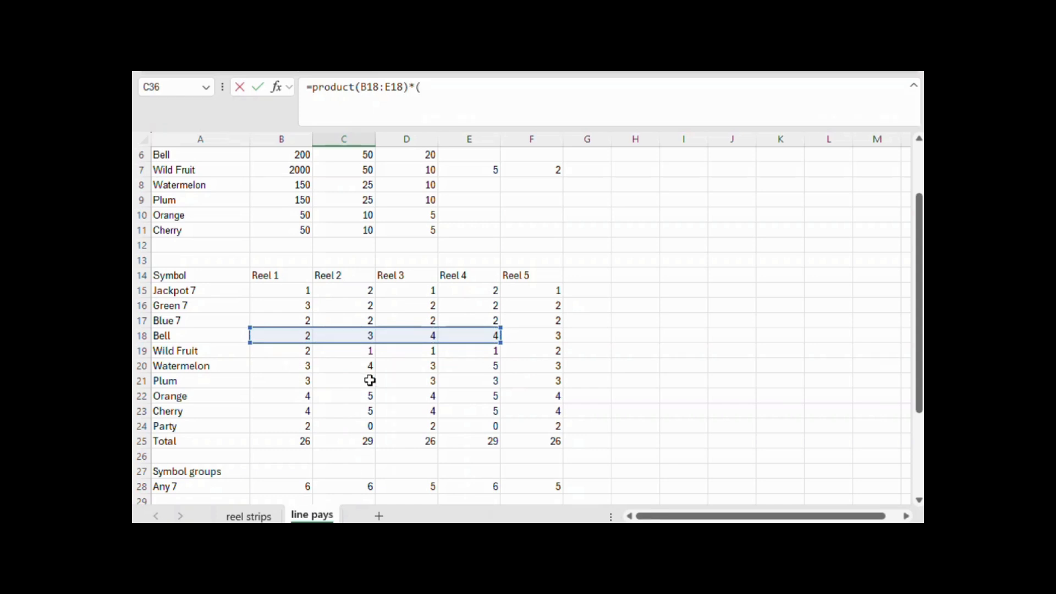
click(538, 441)
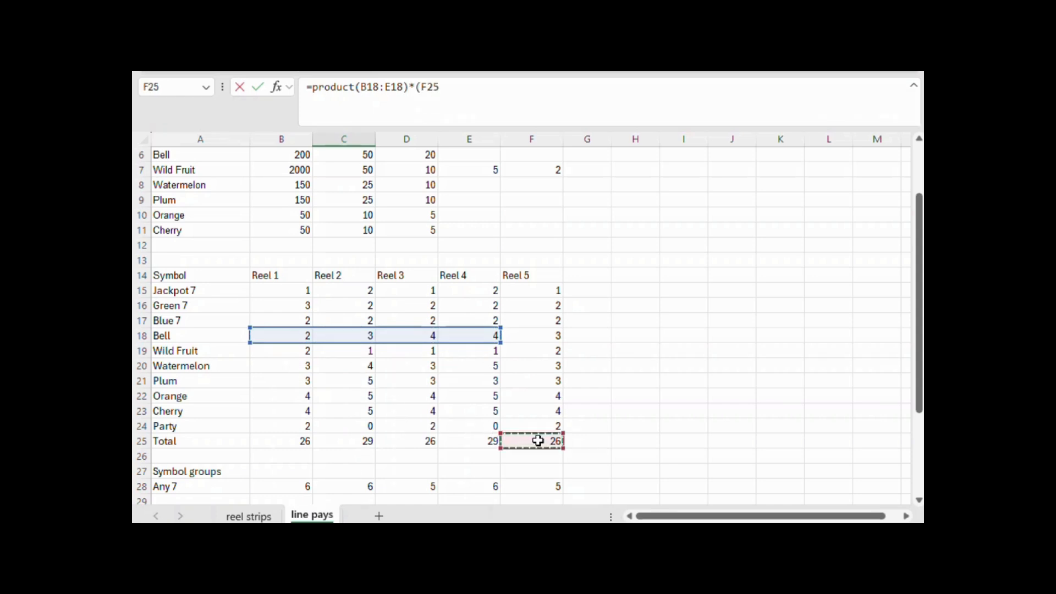
text(-)
click(559, 336)
key(Return)
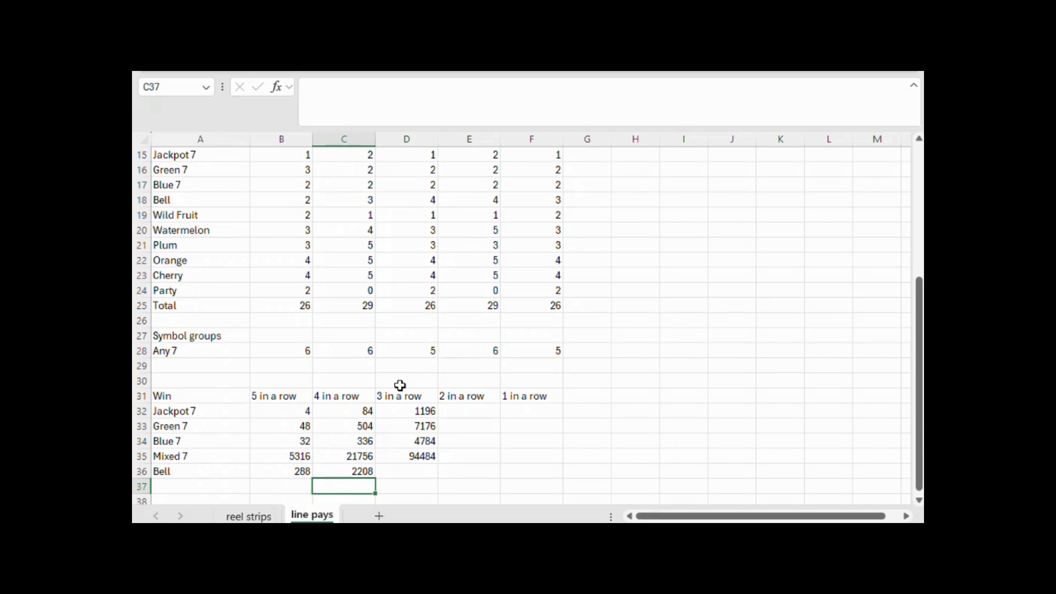
Start the Bell three-in-a-row formula in D36 with the product of the Bell counts on Reels 1 to 3, PRODUCT(B18:D18)
key(Right)
key(Up)
text(=)
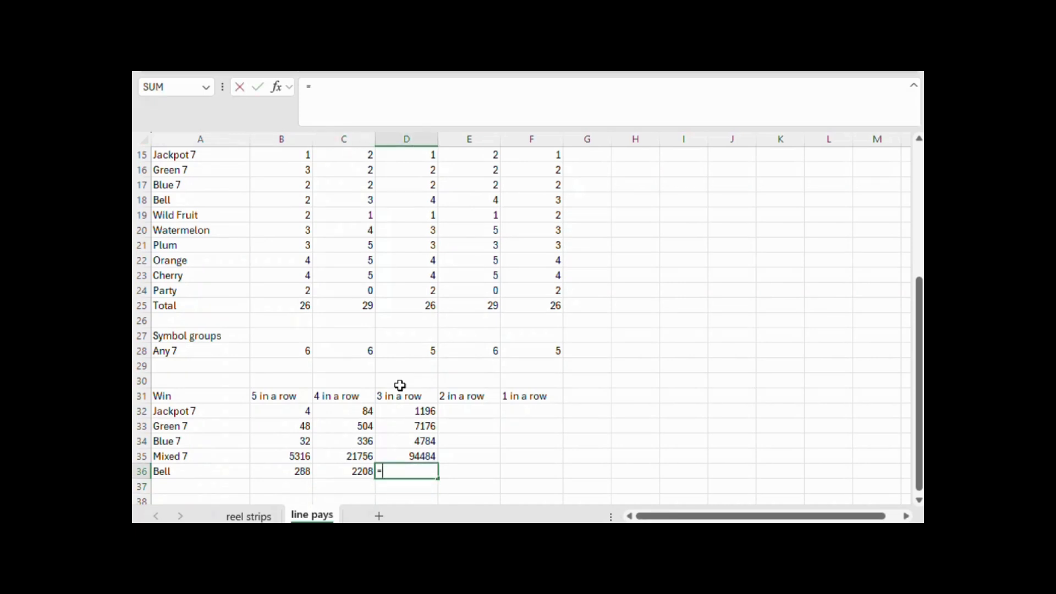
text(product)
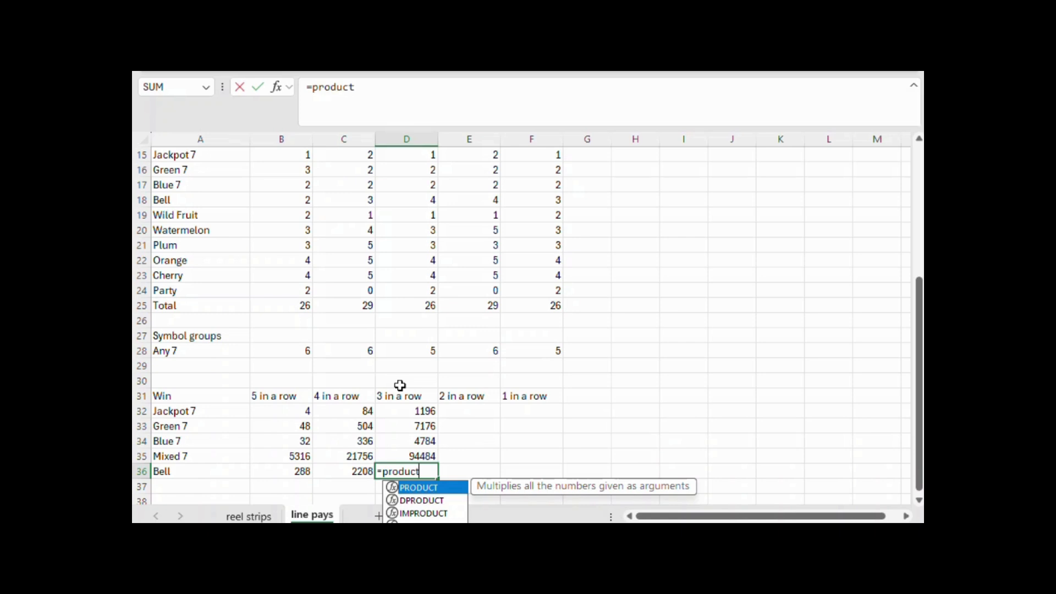
text(()
scroll(400, 384, up, 5)
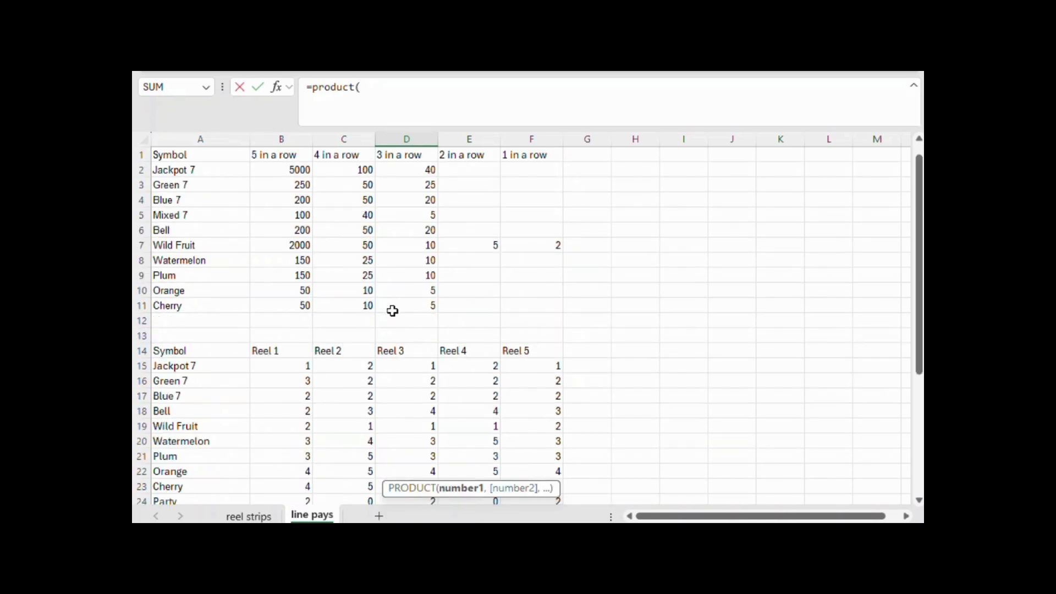
drag(302, 413, 394, 408)
text()*()
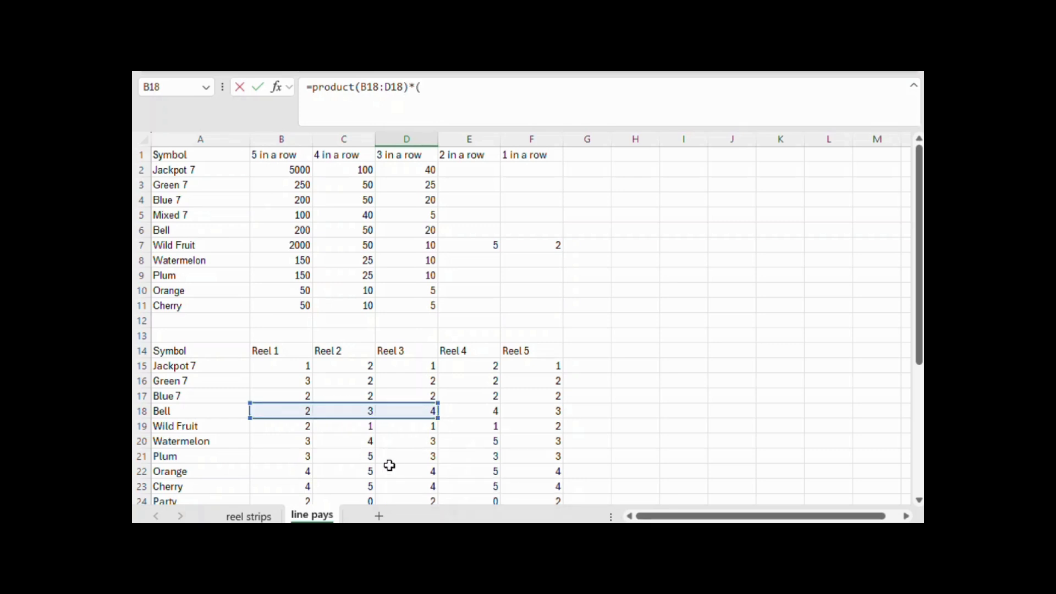
Multiply the product in D36 by the non-Bell symbols on Reel 4, (E25-E18), and by the Reel 5 total F25
scroll(389, 465, down, 1)
text(()
click(480, 470)
text(-)
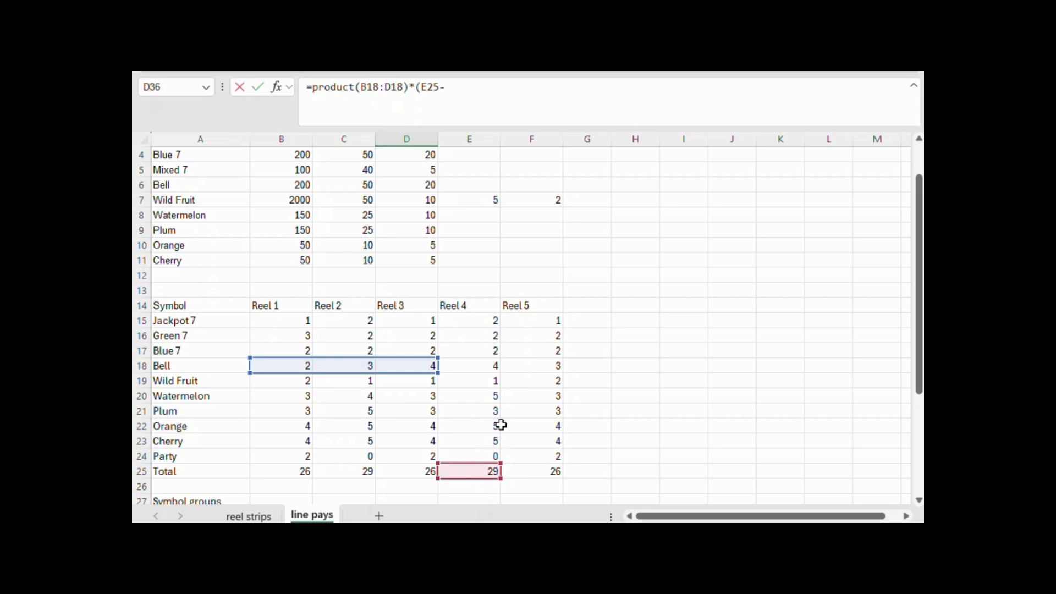
click(481, 369)
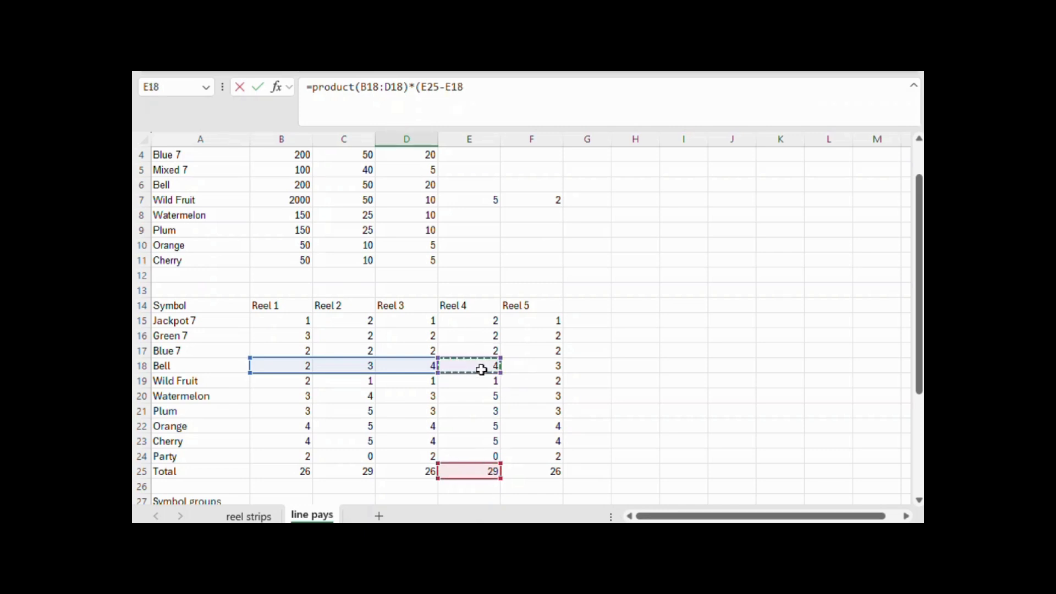
text()*)
click(544, 473)
key(Return)
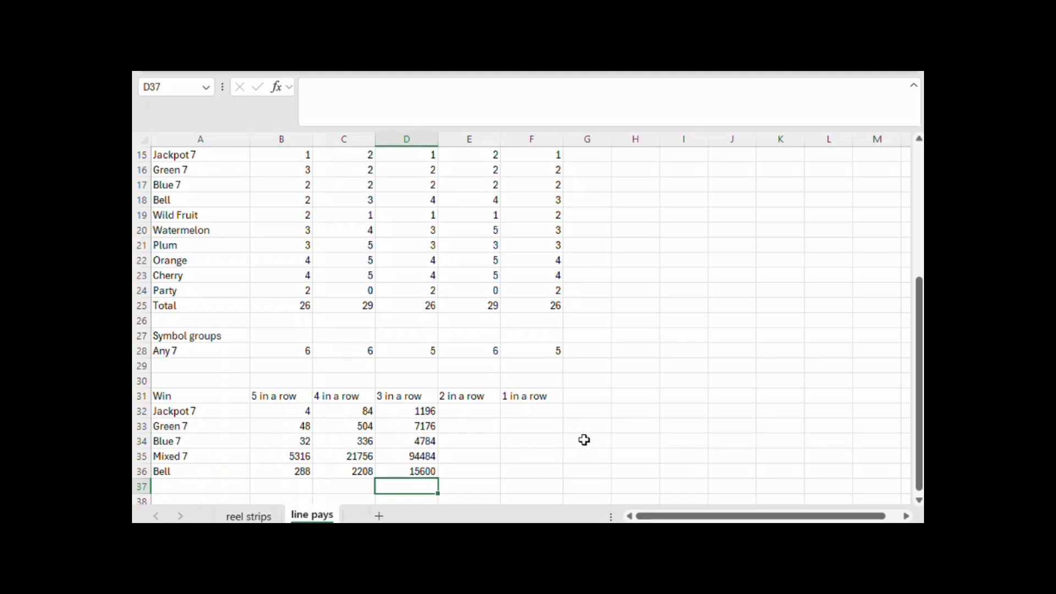
Insert four blank rows at row 29, between the Any 7 symbol group and the Win table
scroll(617, 437, down, 1)
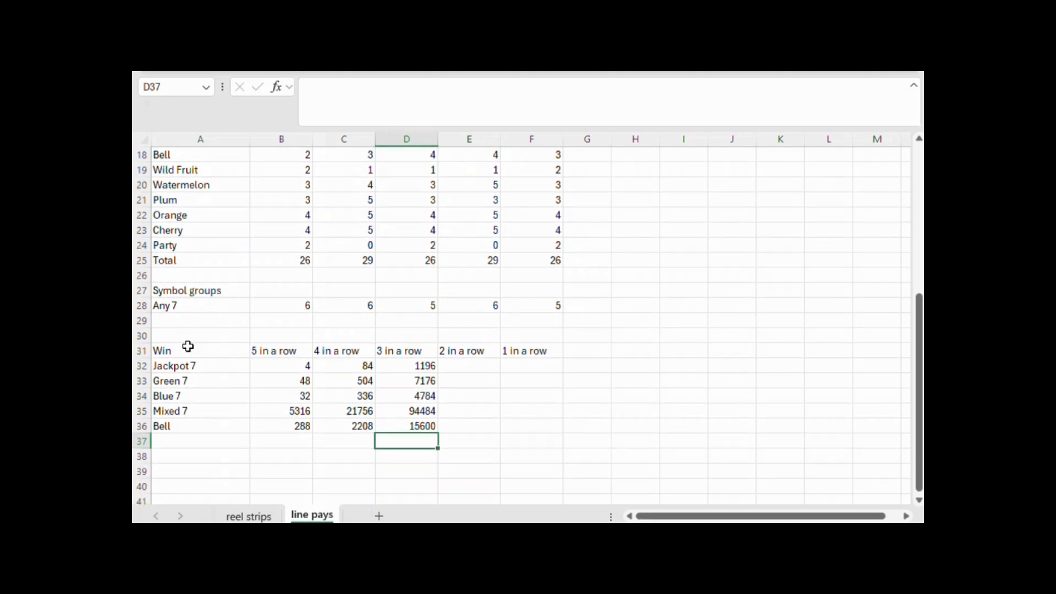
drag(141, 320, 142, 358)
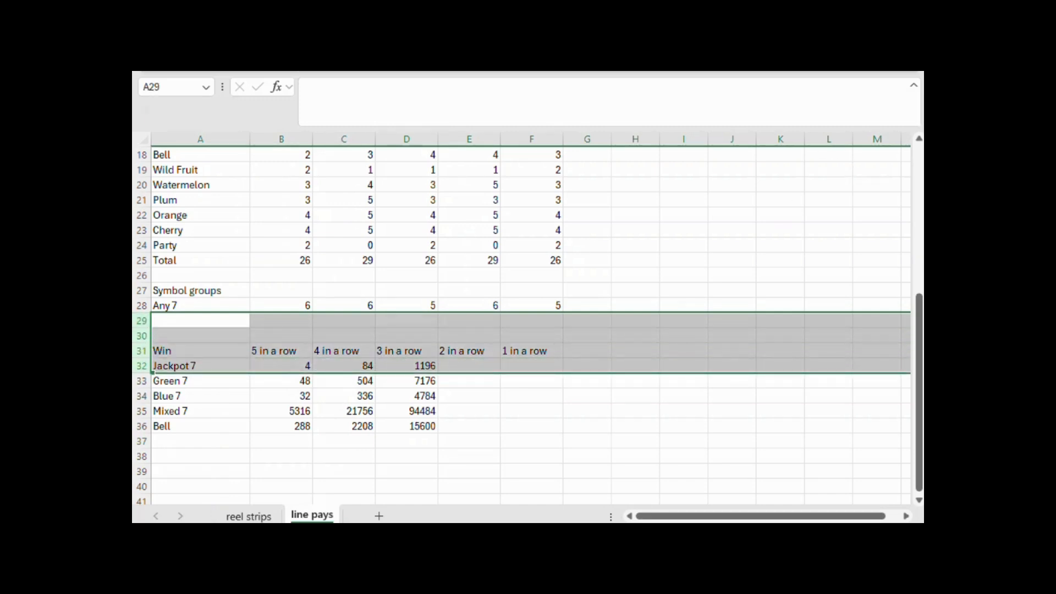
click(684, 58)
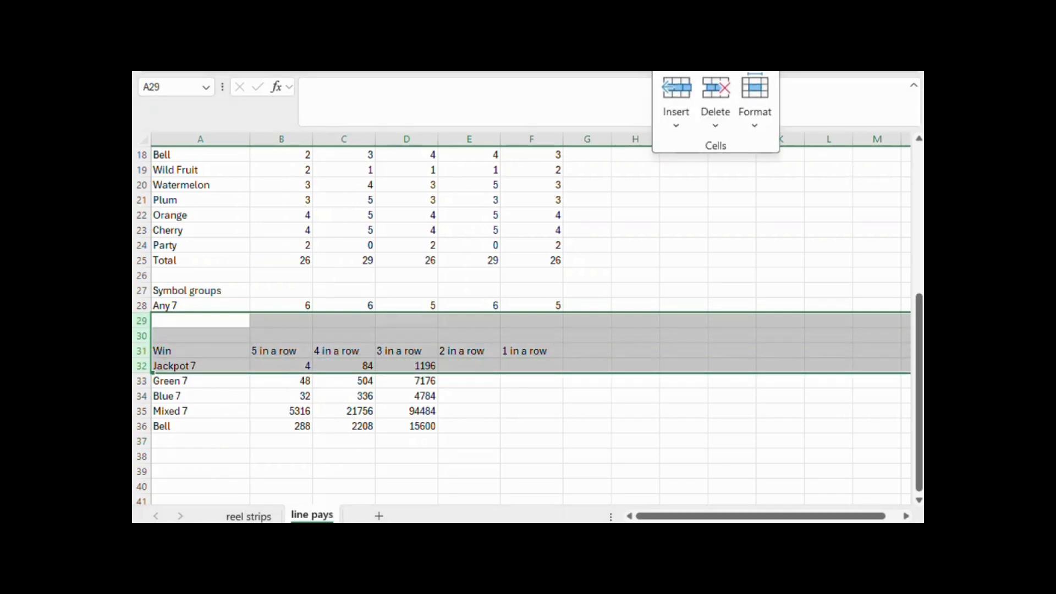
click(679, 127)
click(706, 177)
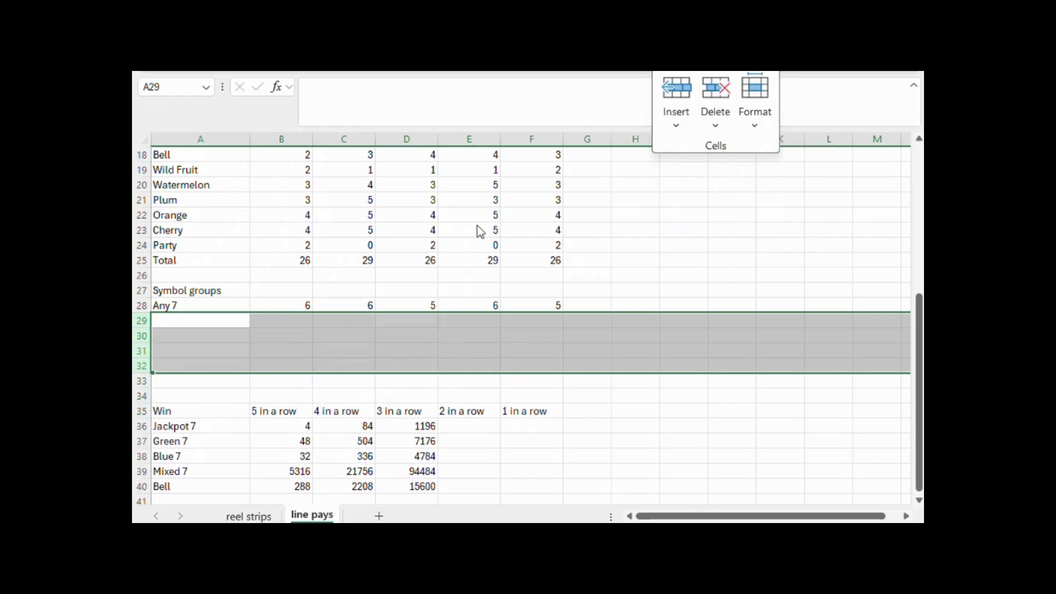
Label A29 with the formula =A8&" or wild fruit" and widen column A to fit the text
click(204, 318)
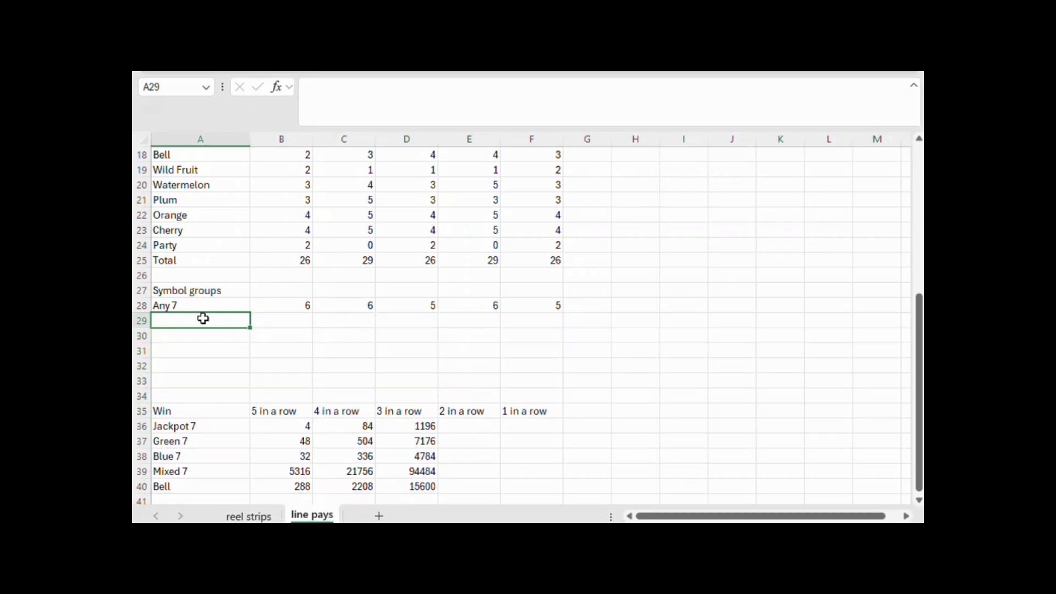
text(=)
scroll(204, 319, up, 6)
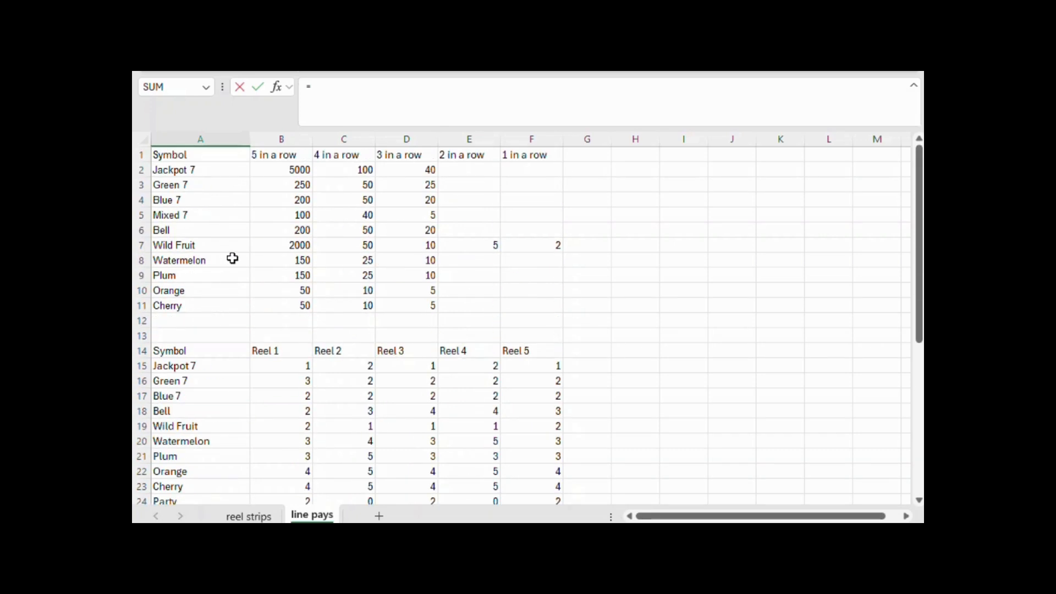
scroll(232, 258, down, 4)
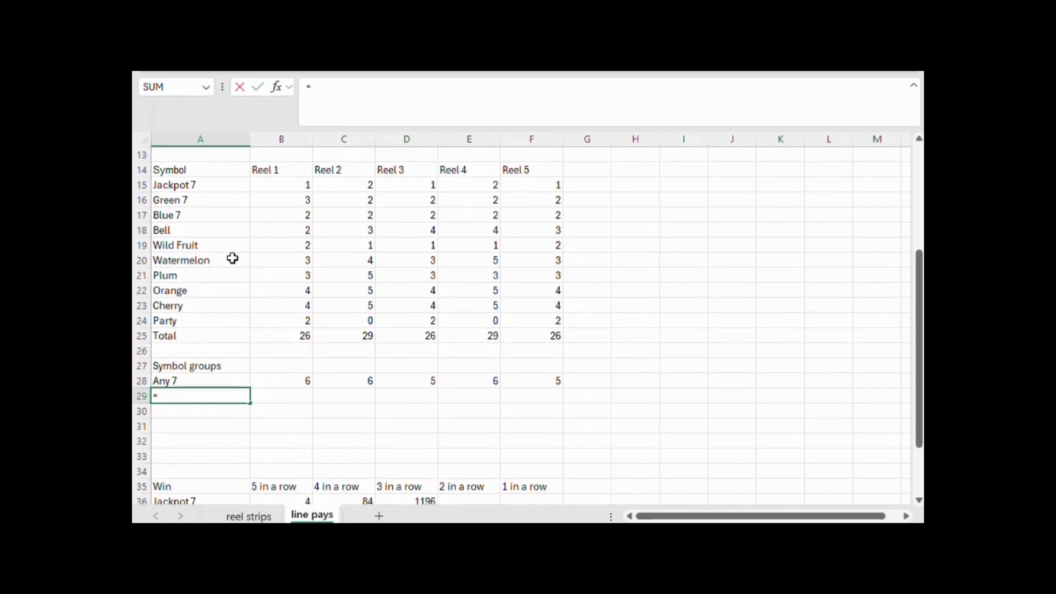
scroll(232, 258, up, 4)
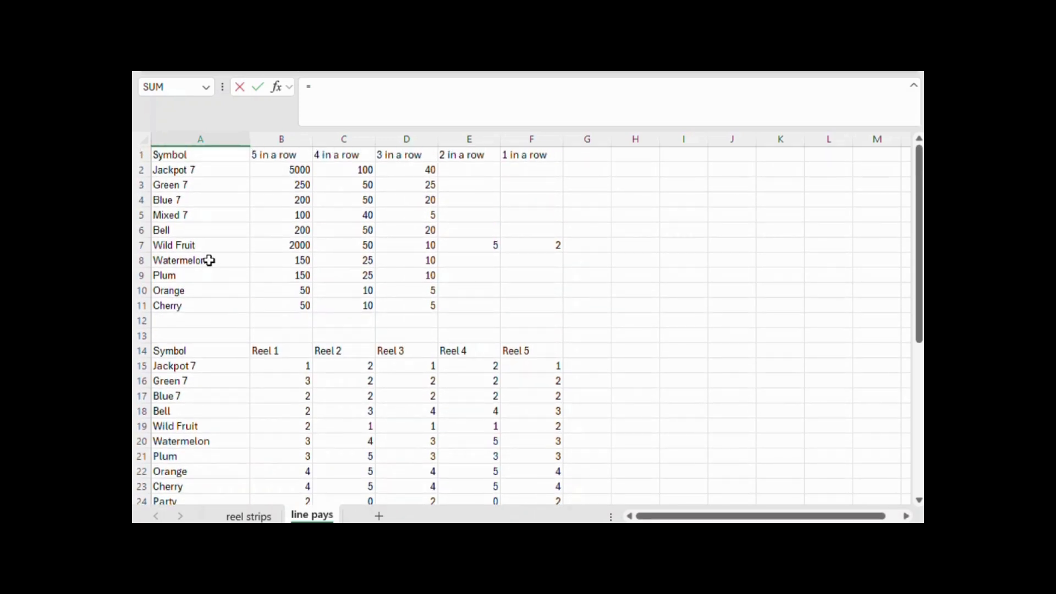
click(209, 260)
text(&)
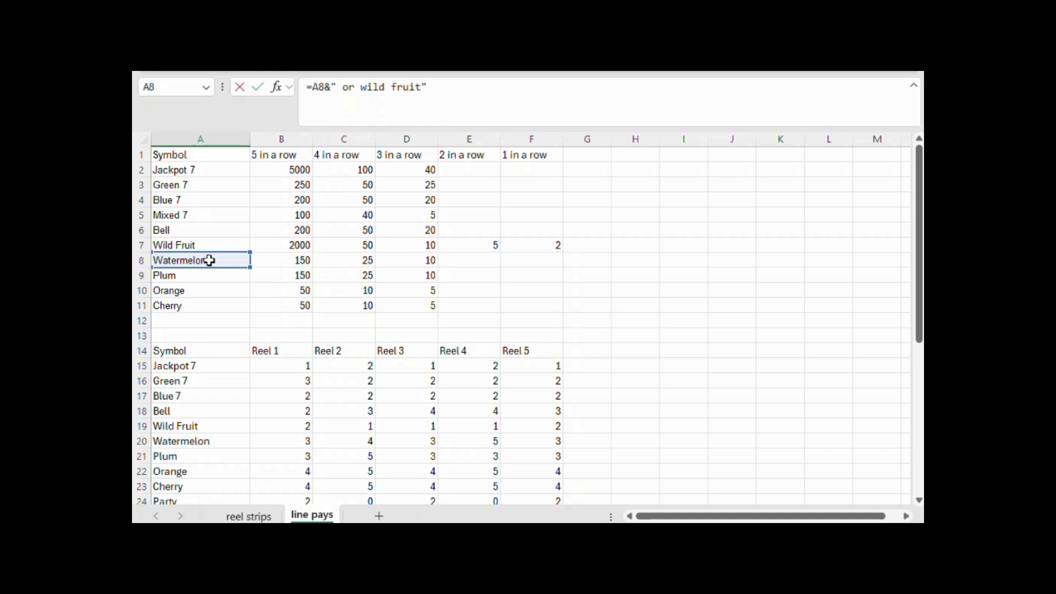
text(" or wild fruit")
key(Return)
key(Up)
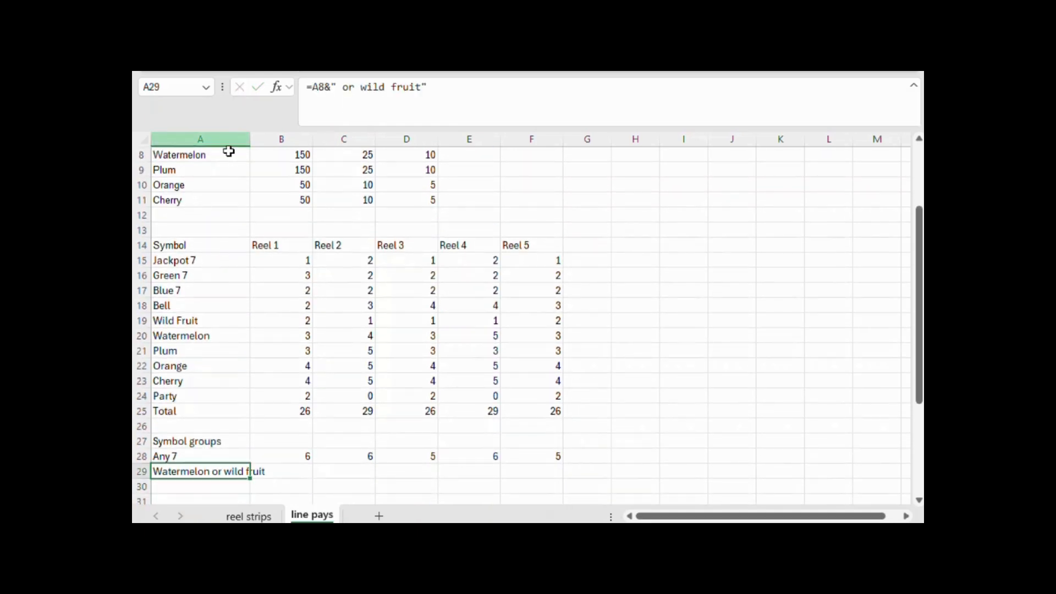
drag(250, 138, 281, 139)
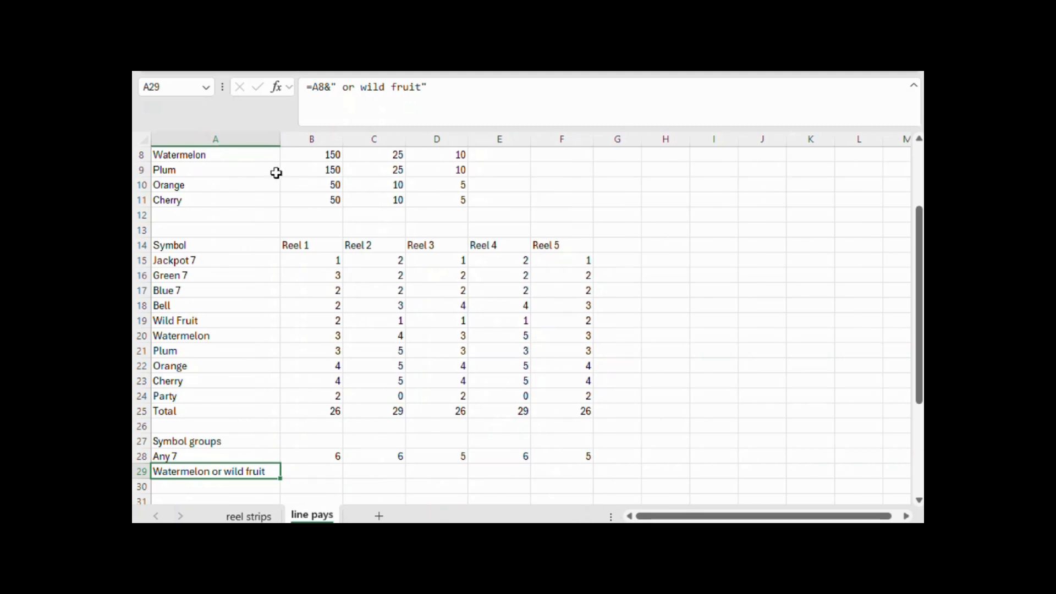
Copy the label formula from A29 down through A32 to name the Plum, Orange and Cherry or wild fruit groups
scroll(270, 240, down, 3)
key(ctrl+c)
click(252, 351)
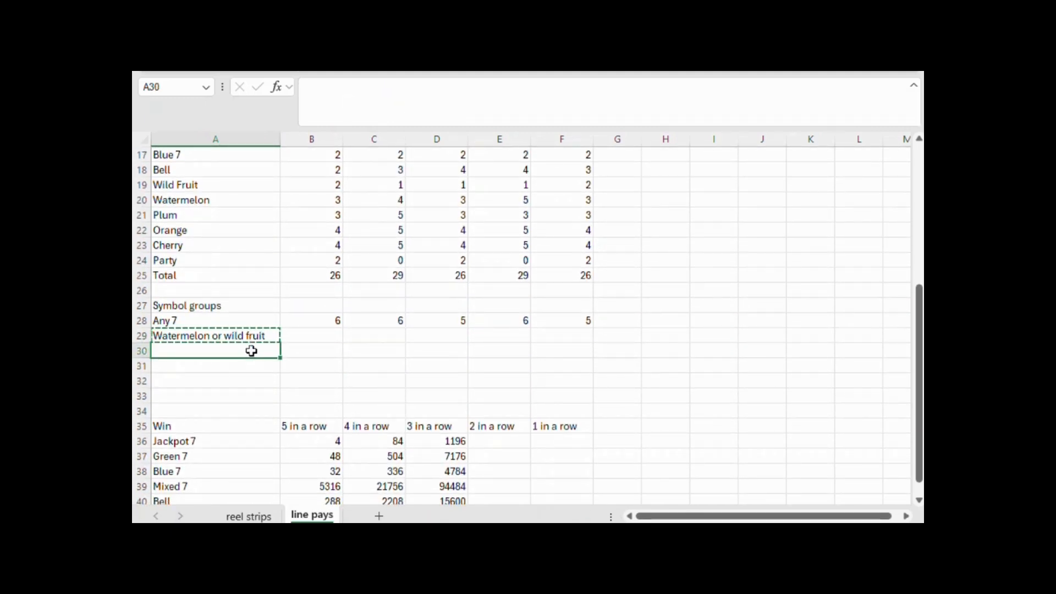
drag(250, 353, 250, 363)
key(ctrl+v)
scroll(254, 355, up, 4)
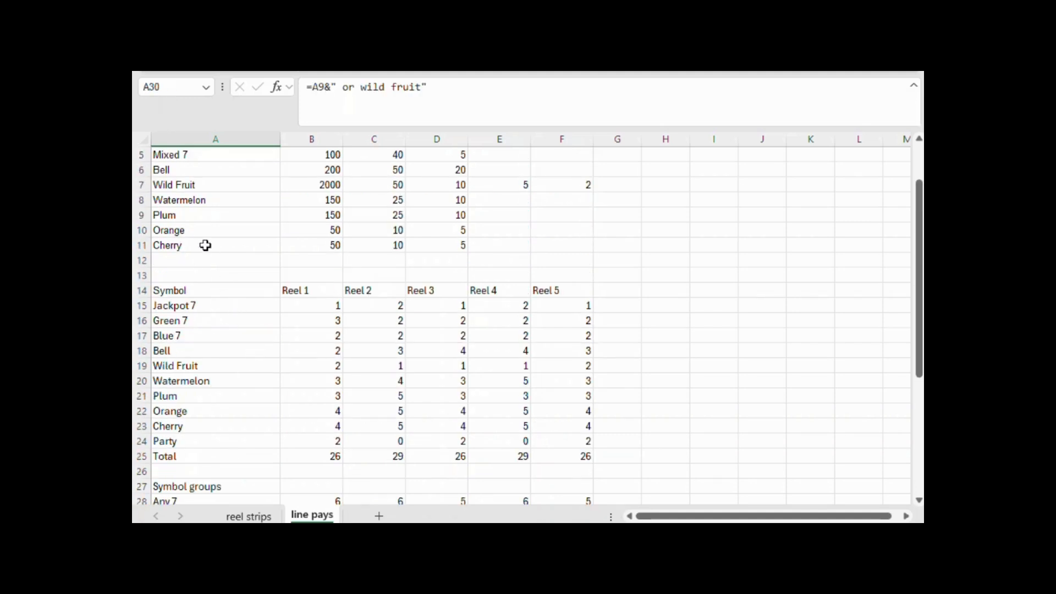
scroll(194, 209, down, 5)
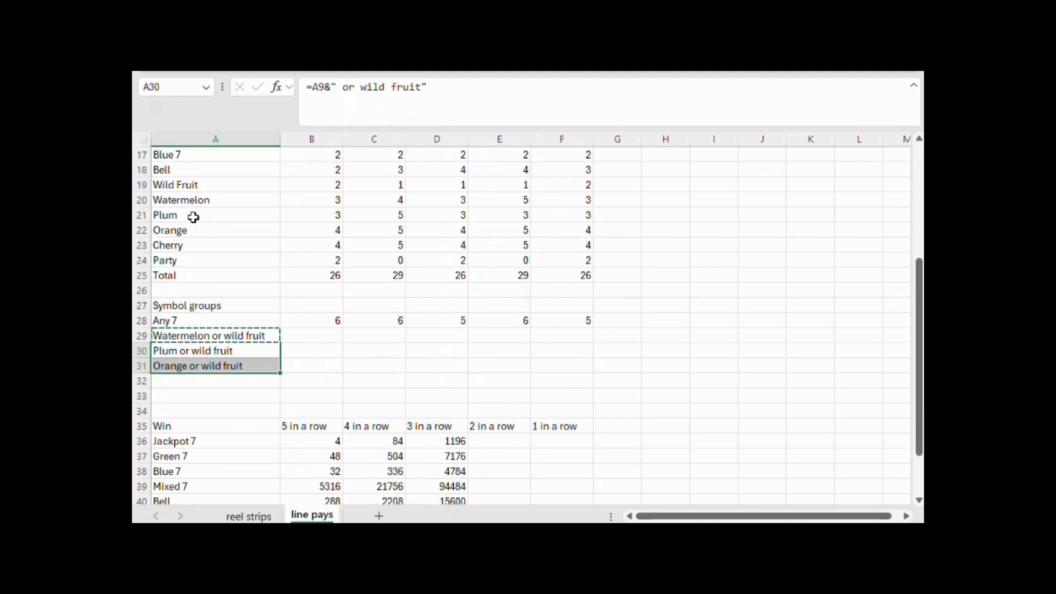
click(184, 323)
key(ctrl+c)
click(186, 339)
key(ctrl+v)
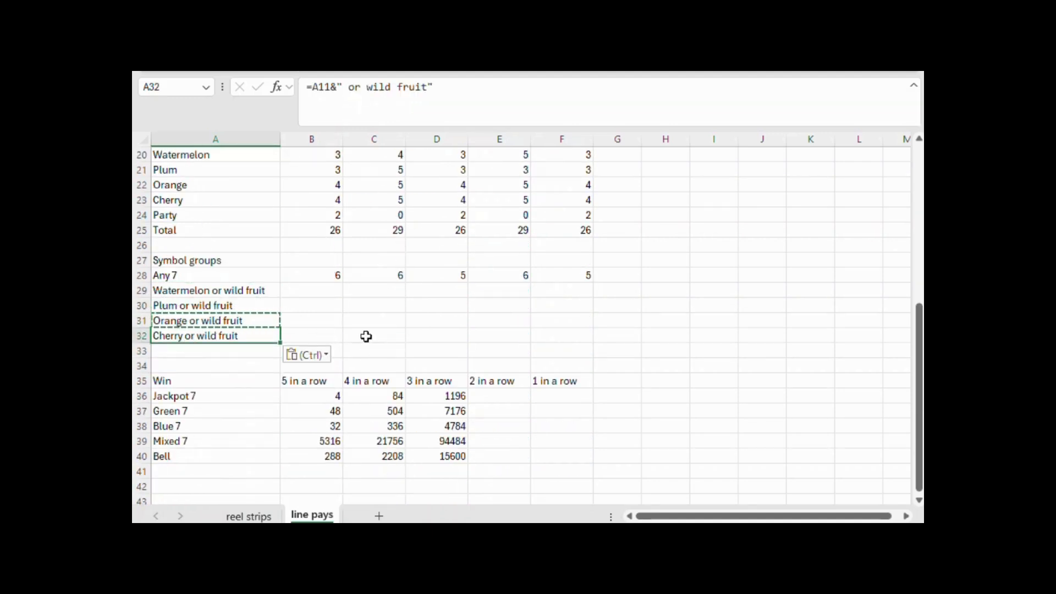
Enter =B20+B$19 in B29 to add the Reel 1 Watermelon and Wild Fruit counts, keeping the Wild Fruit row fixed
click(330, 292)
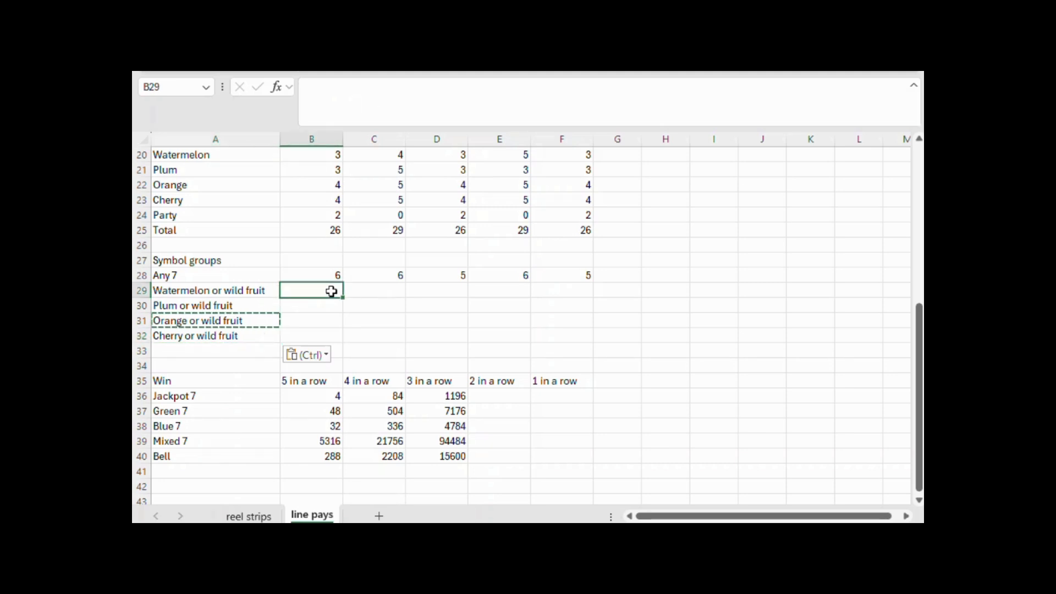
text(=)
scroll(335, 280, up, 6)
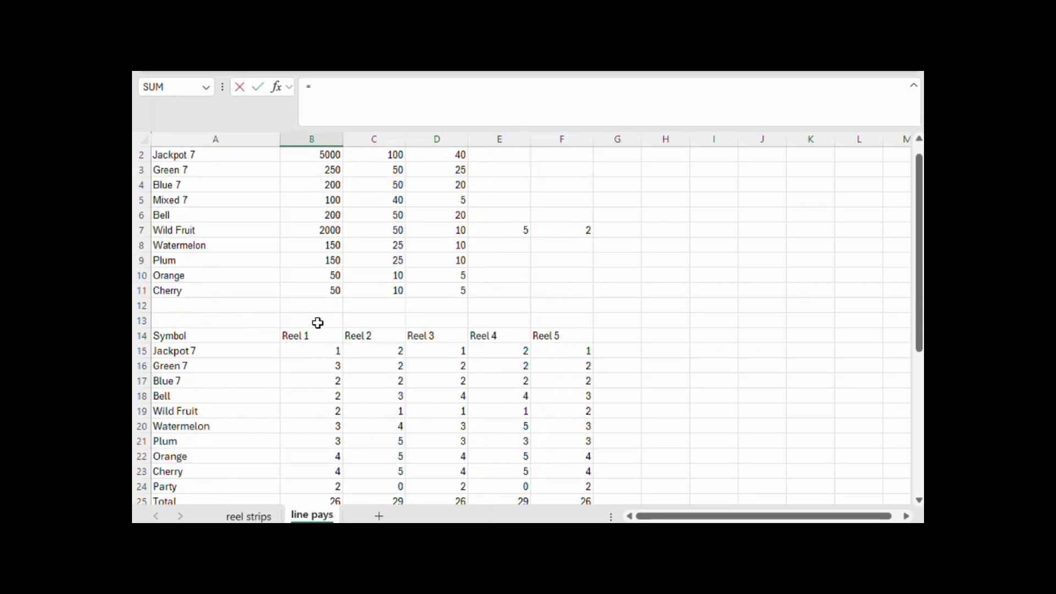
click(333, 429)
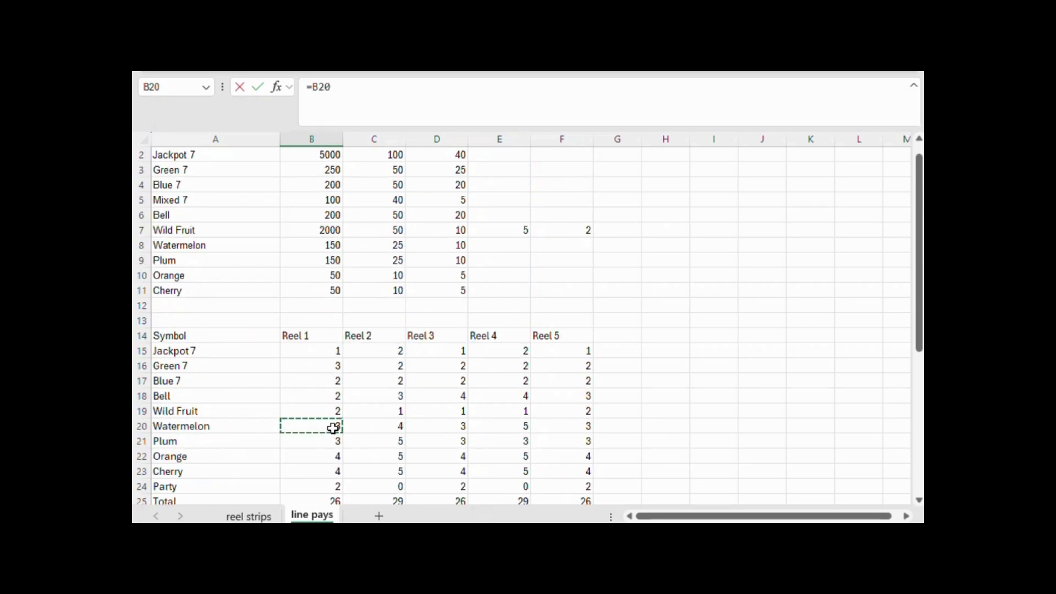
text(+)
click(334, 410)
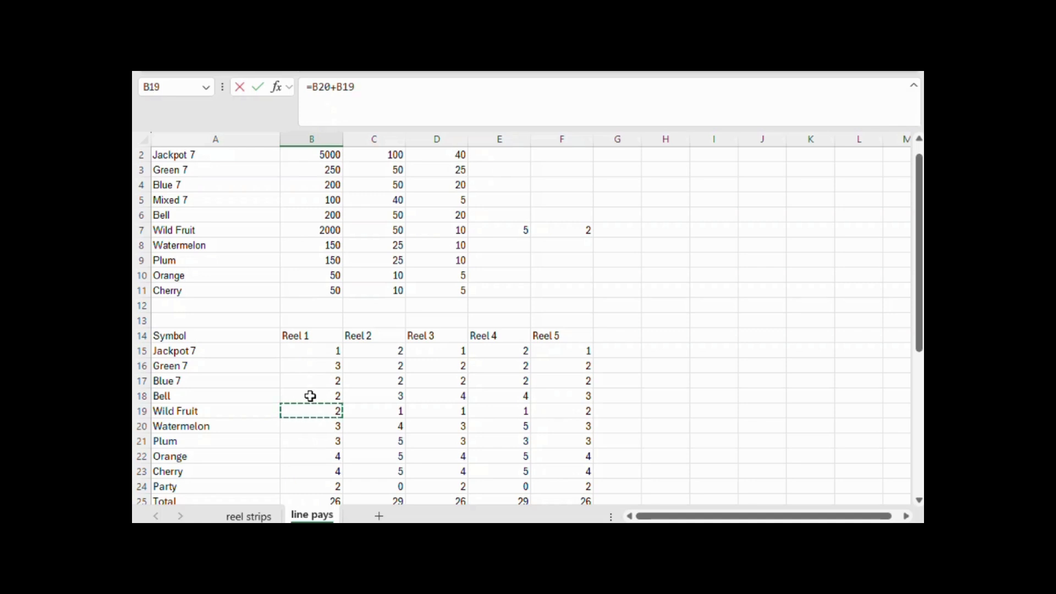
click(345, 86)
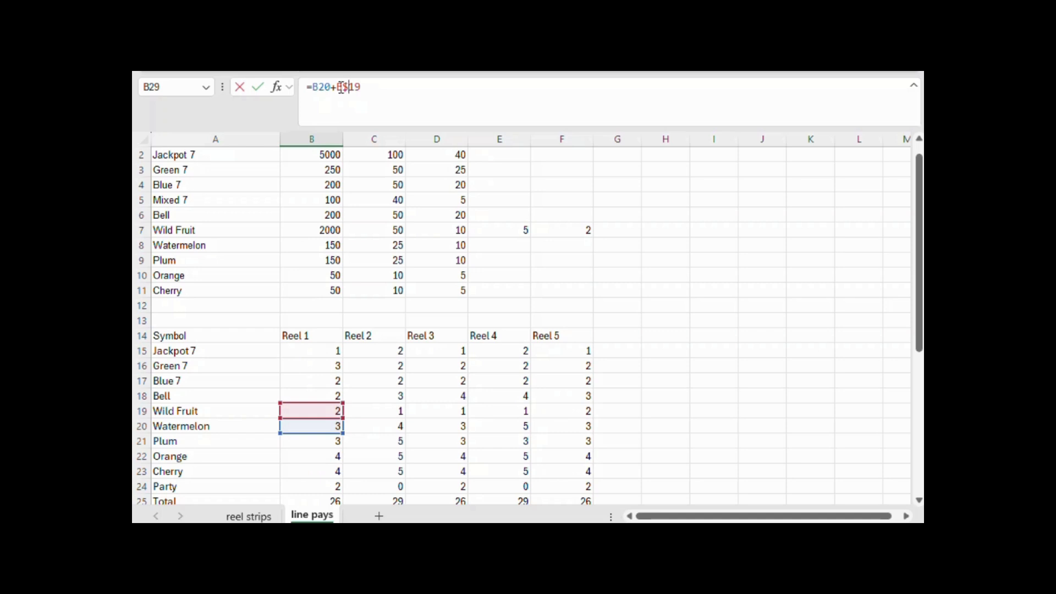
key(Return)
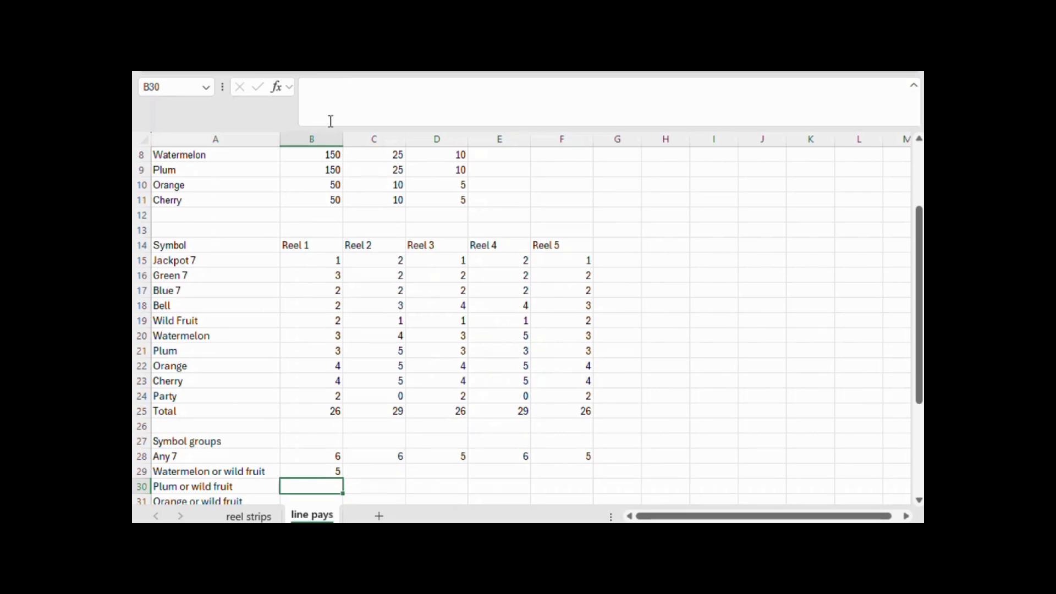
Copy the formula in B29 across B29:F32 to fill all four fruit groups for all five reels
scroll(445, 437, down, 3)
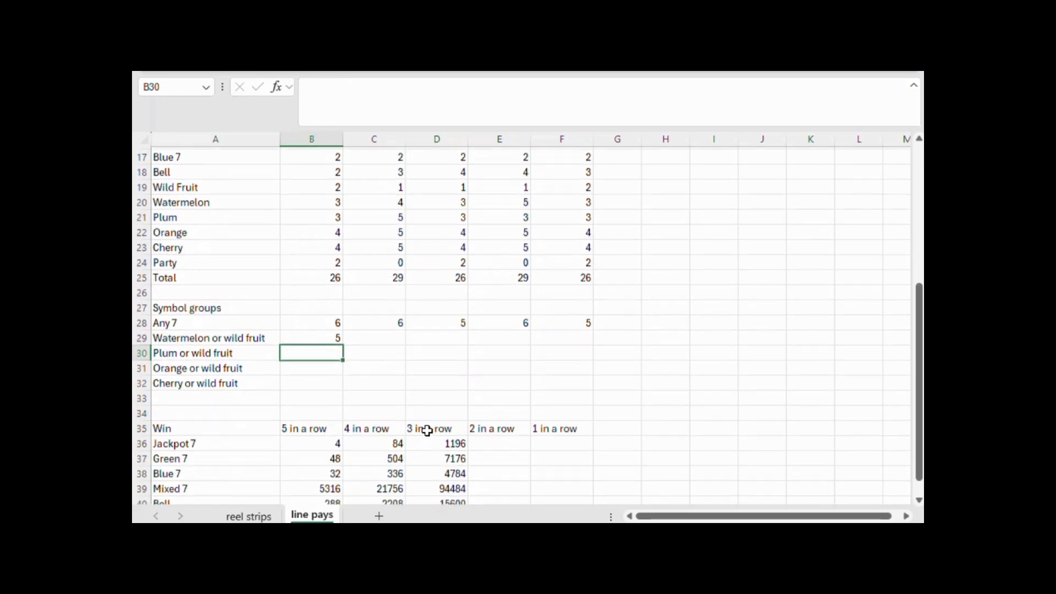
click(329, 337)
key(ctrl+c)
drag(329, 336, 568, 372)
key(ctrl+v)
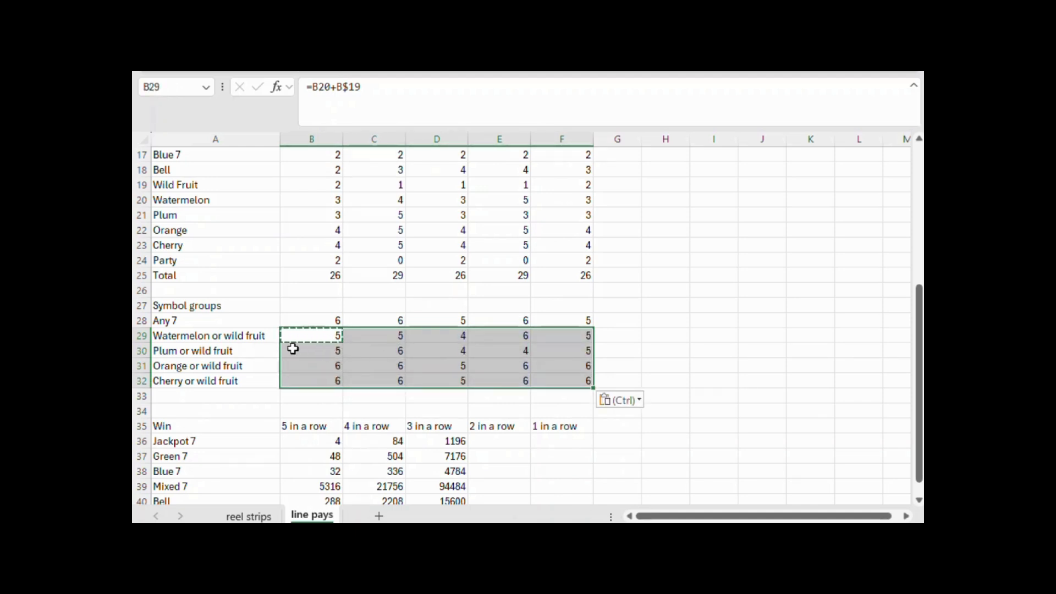
drag(161, 337, 165, 379)
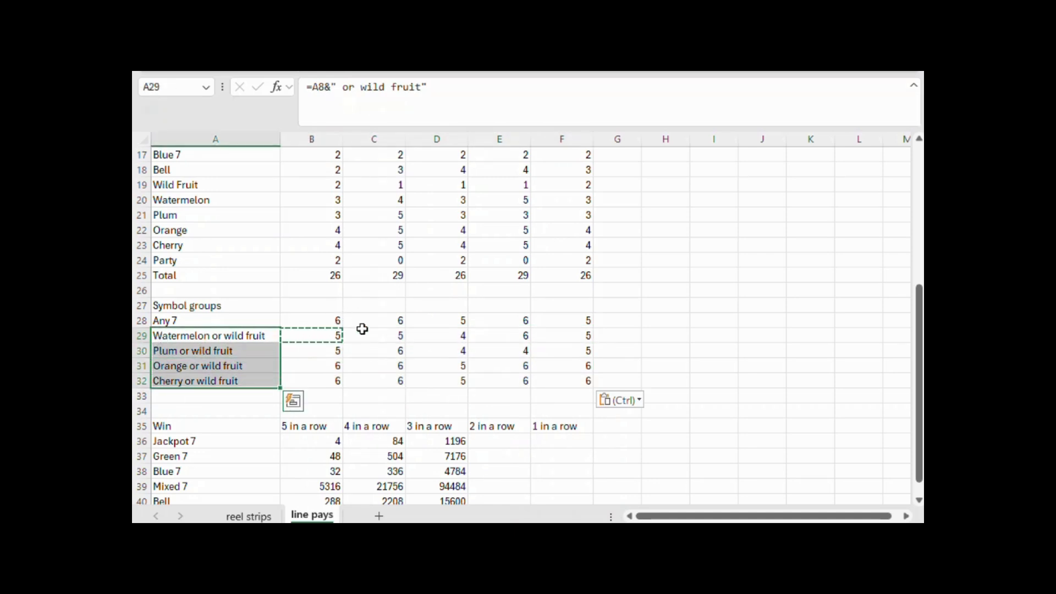
Label A41 as "Wild fruit", the row below Bell in the Win table
scroll(384, 346, down, 2)
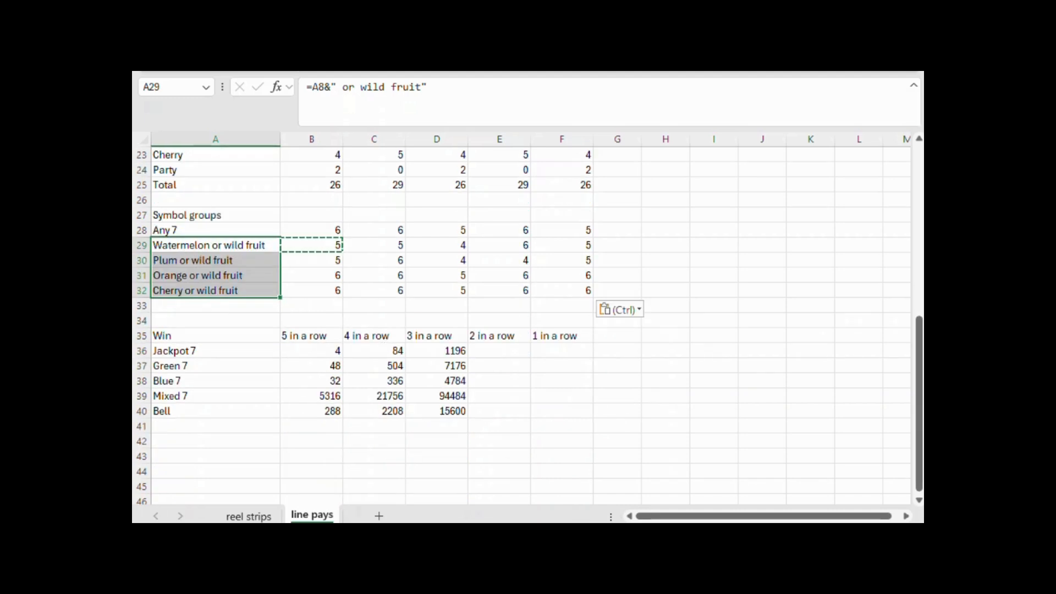
click(462, 431)
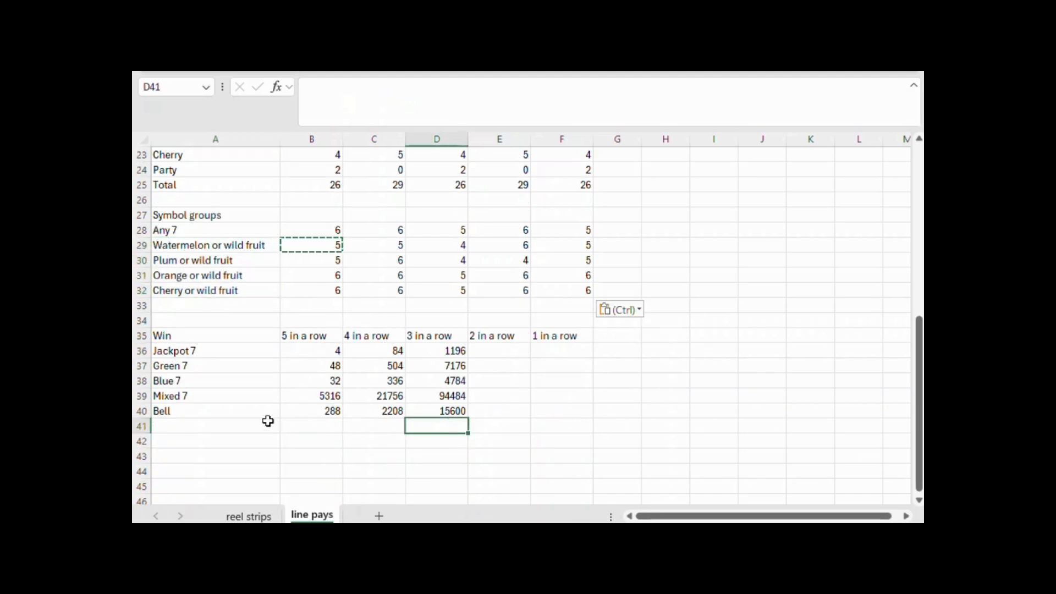
click(244, 427)
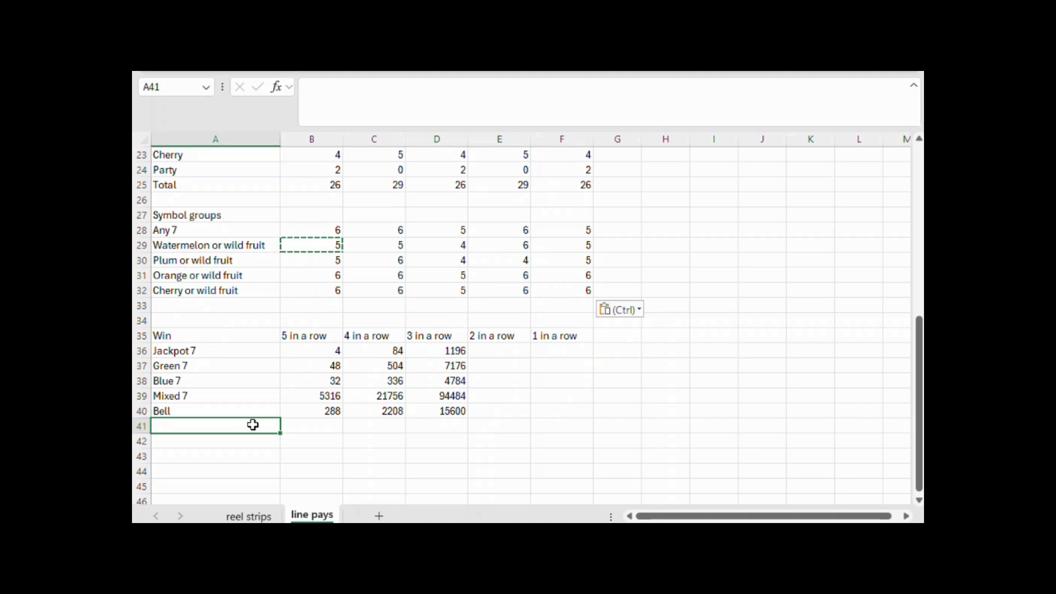
scroll(252, 425, up, 7)
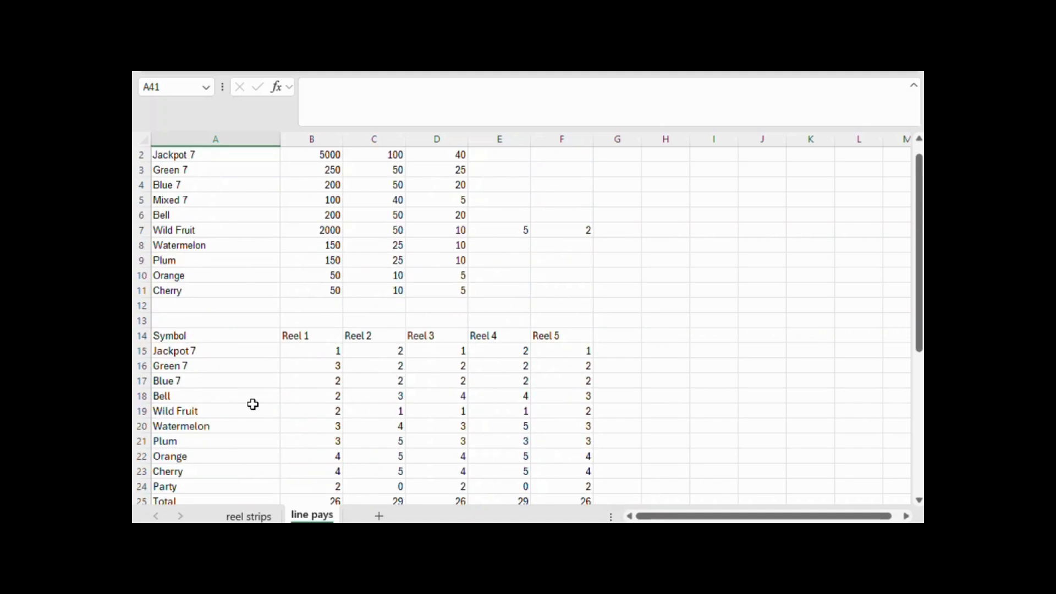
click(241, 247)
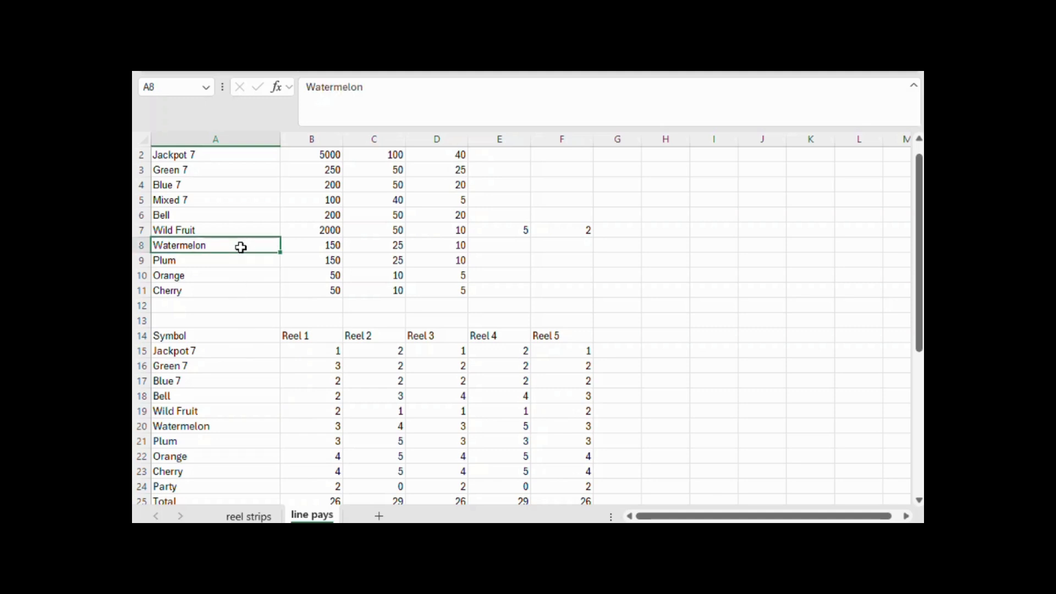
click(241, 230)
scroll(240, 245, down, 6)
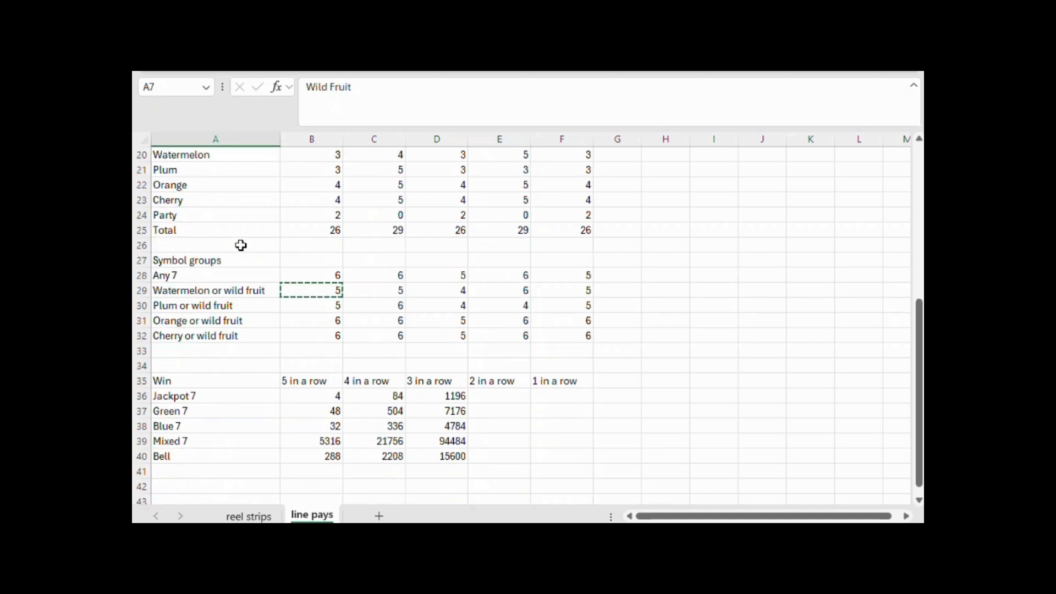
click(259, 472)
key(Escape)
text(Wil)
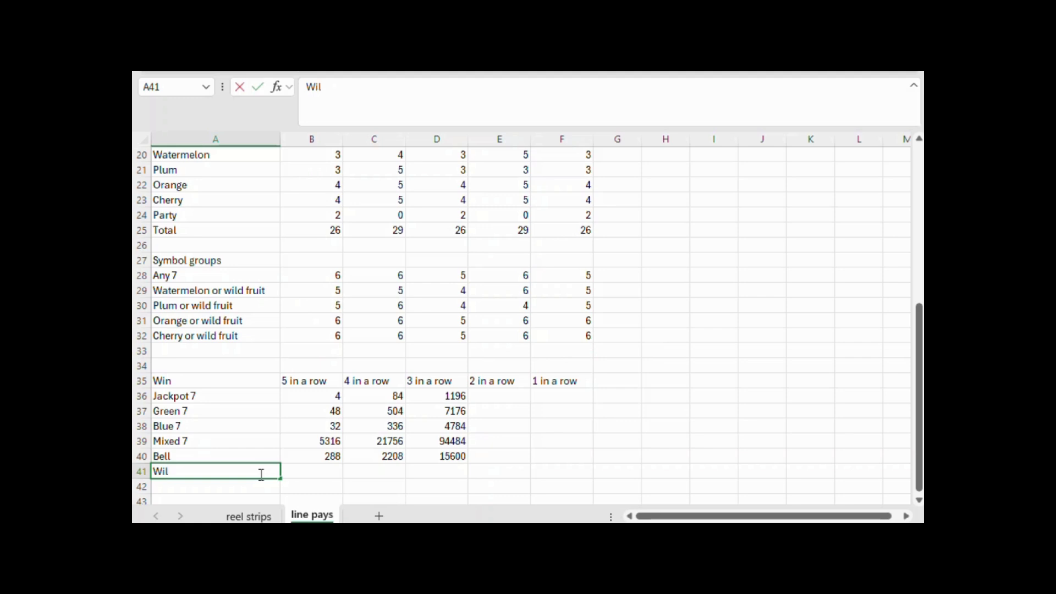
text(d fruit)
key(Tab)
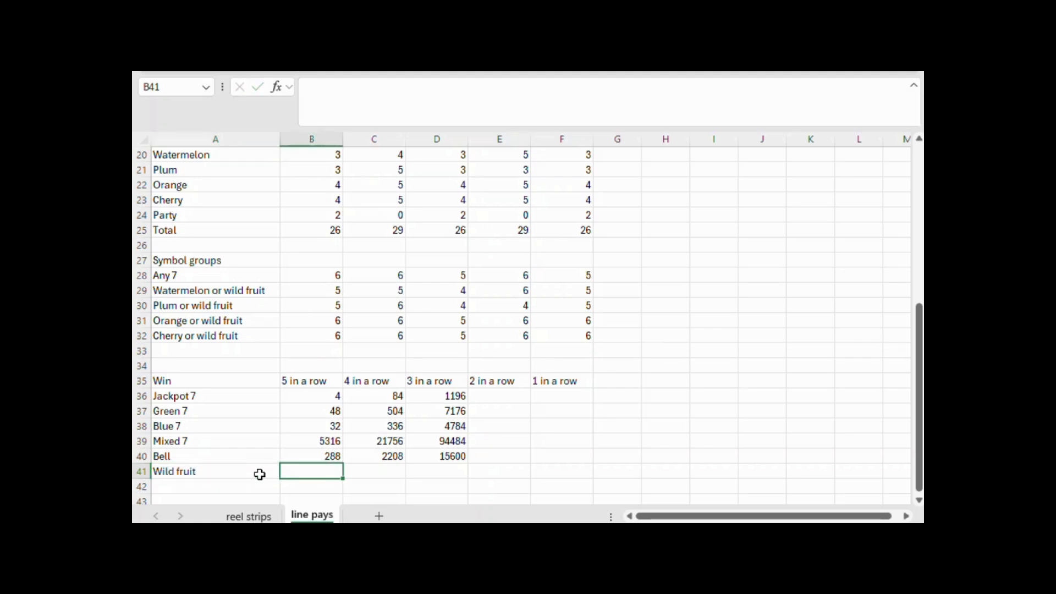
Calculate the Wild fruit five-in-a-row combinations in B41 with =PRODUCT(B19:F19)
text(=product)
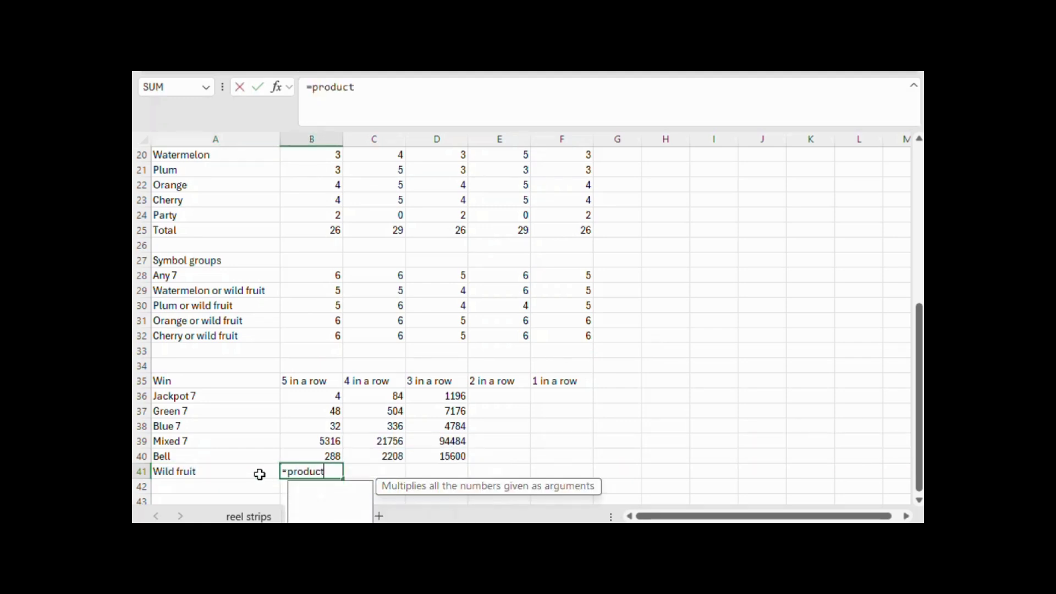
text(()
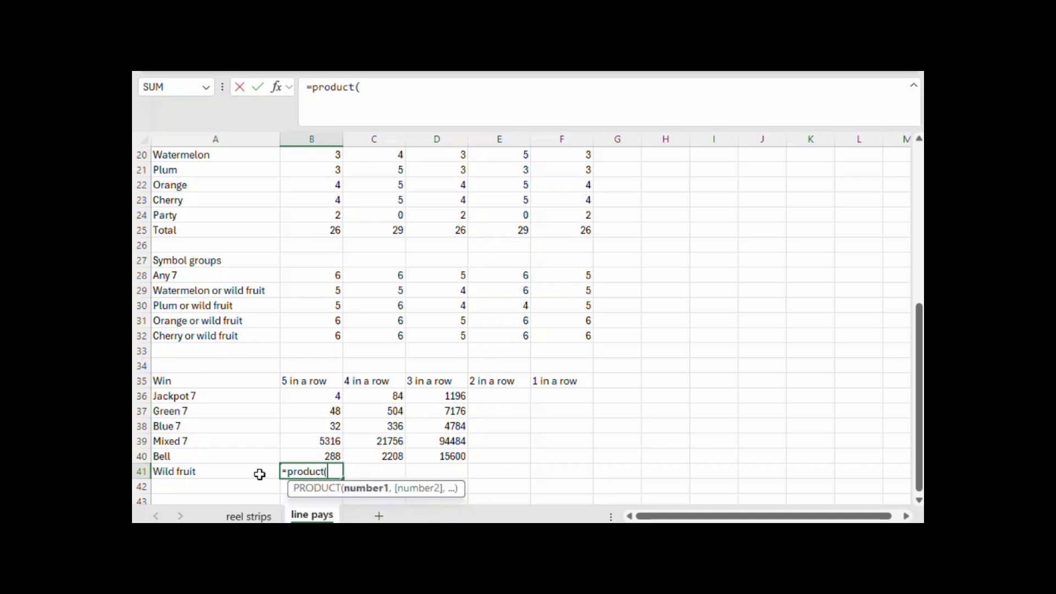
scroll(332, 304, up, 3)
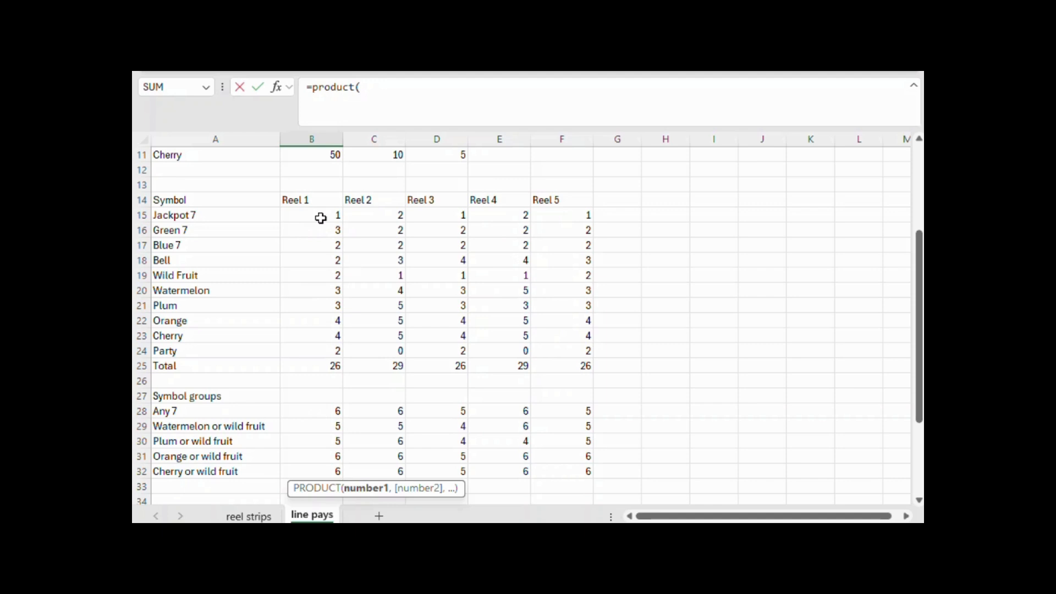
drag(320, 275, 571, 278)
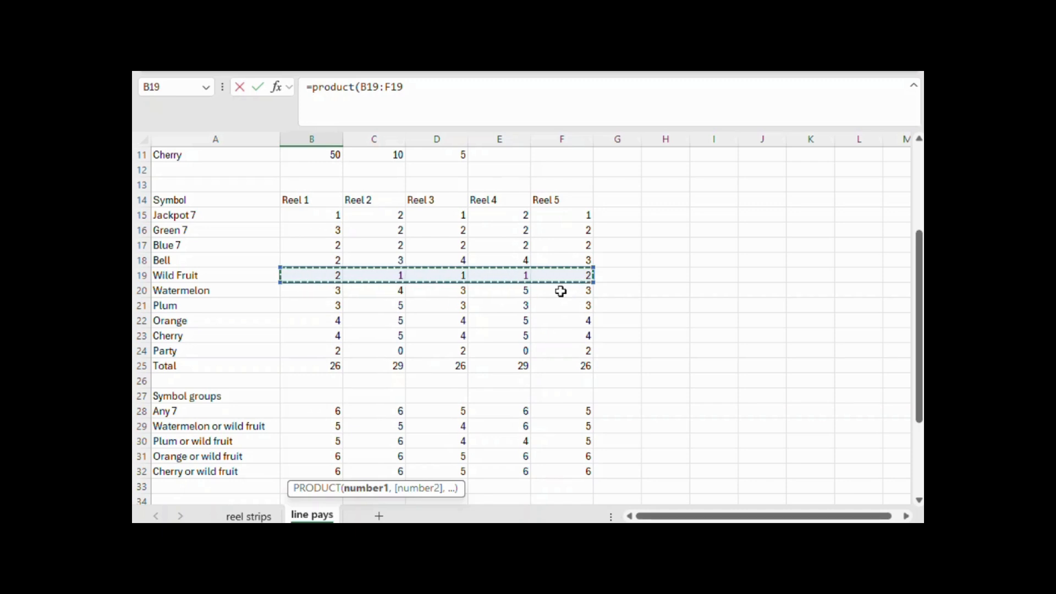
text())
key(Return)
Calculate the Wild fruit four-in-a-row combinations in C41 with =PRODUCT(B19:E19)*(F25-F19)
key(Up)
key(Right)
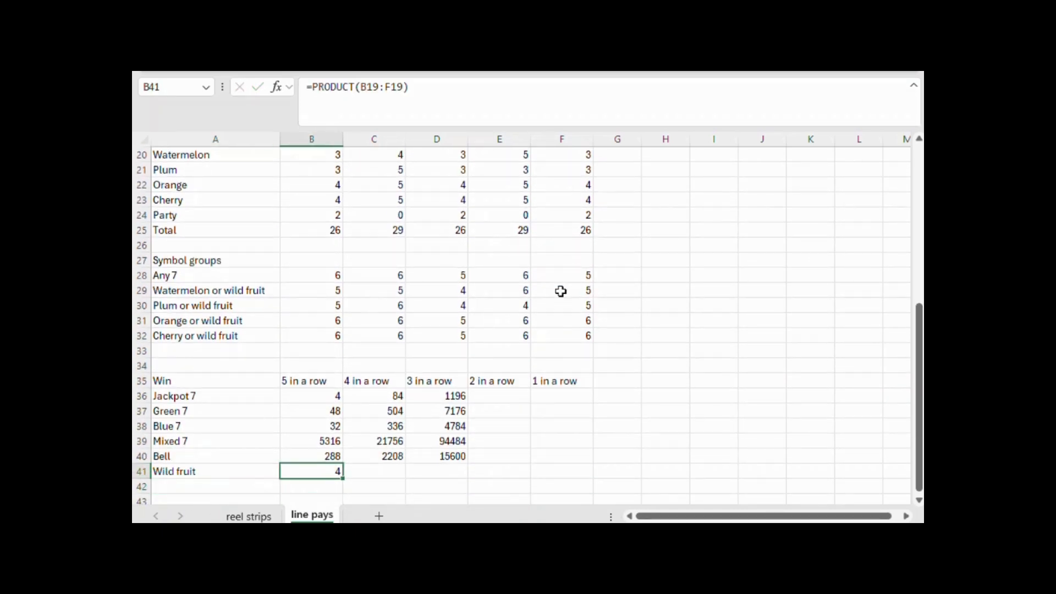
key(Right)
text(=product()
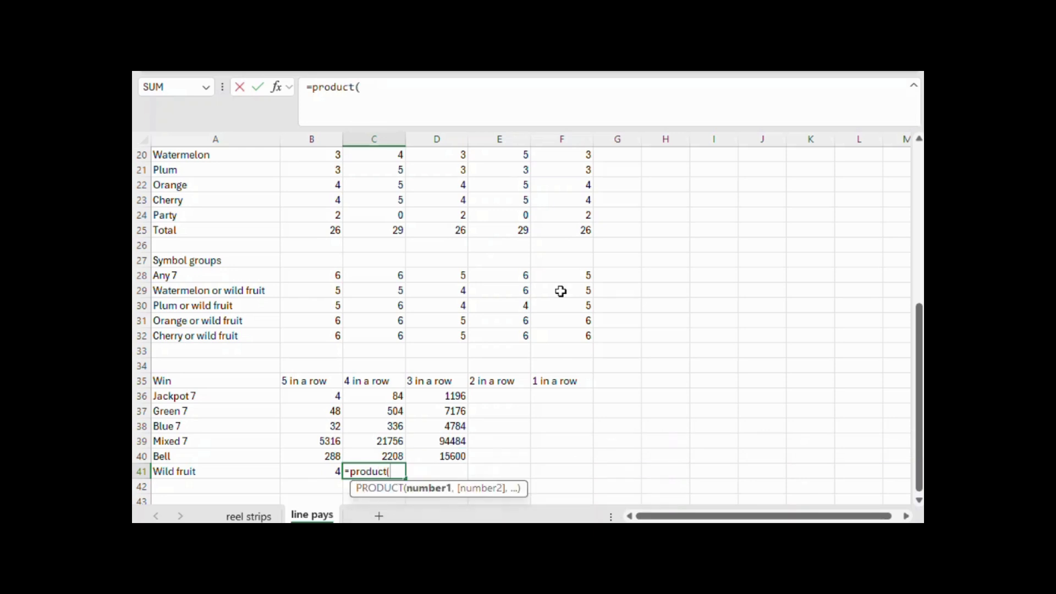
scroll(561, 291, up, 3)
drag(323, 269, 502, 273)
text()*()
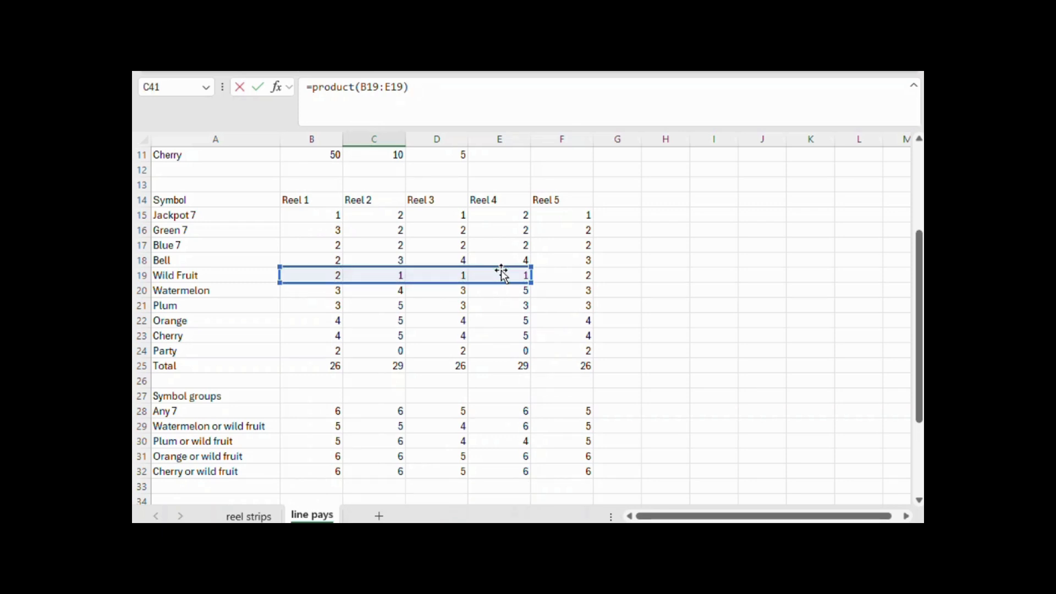
click(584, 367)
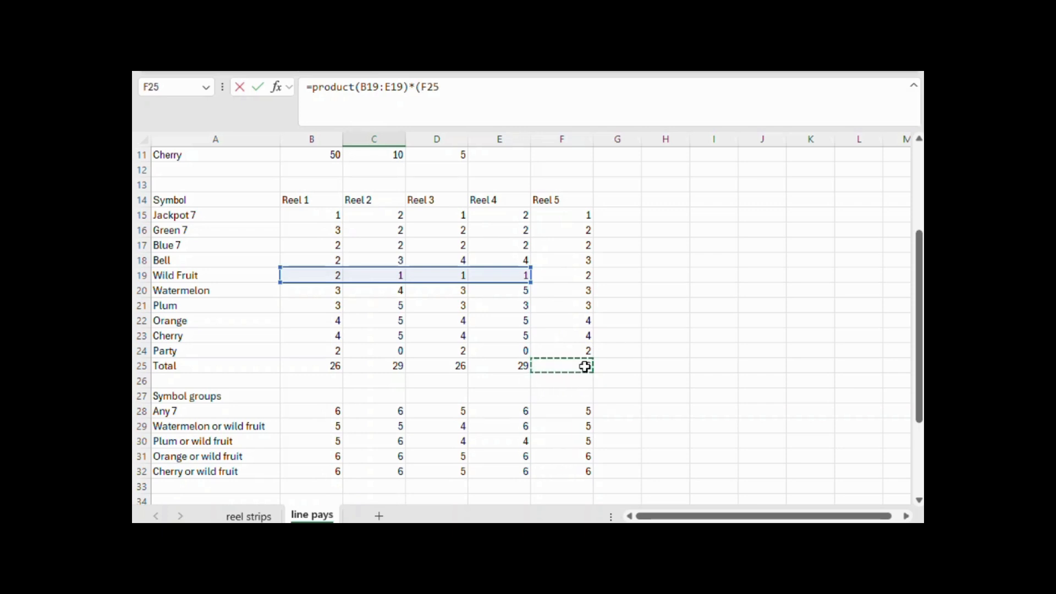
text(-)
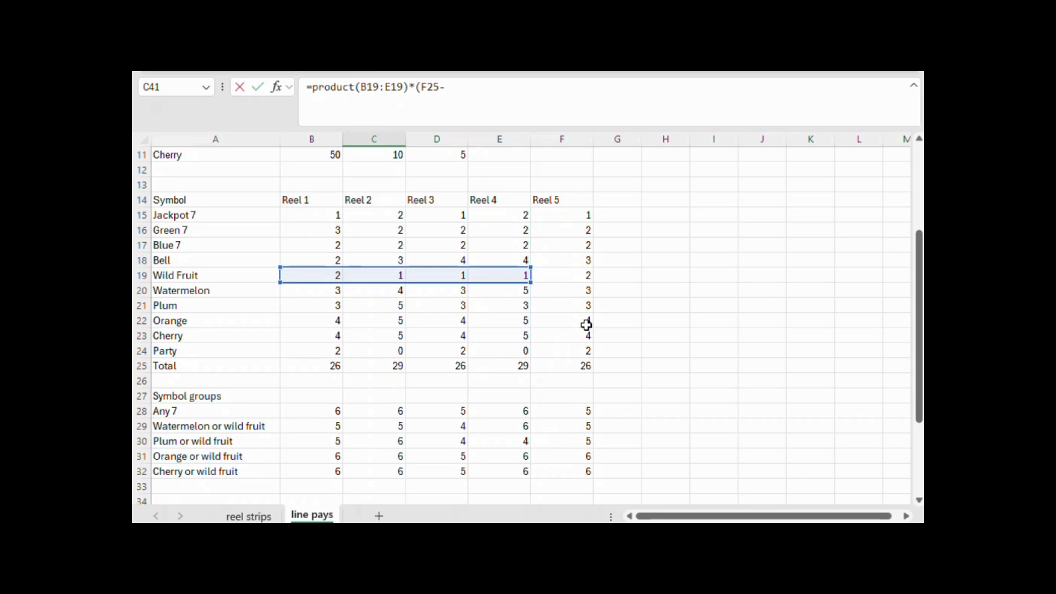
click(581, 271)
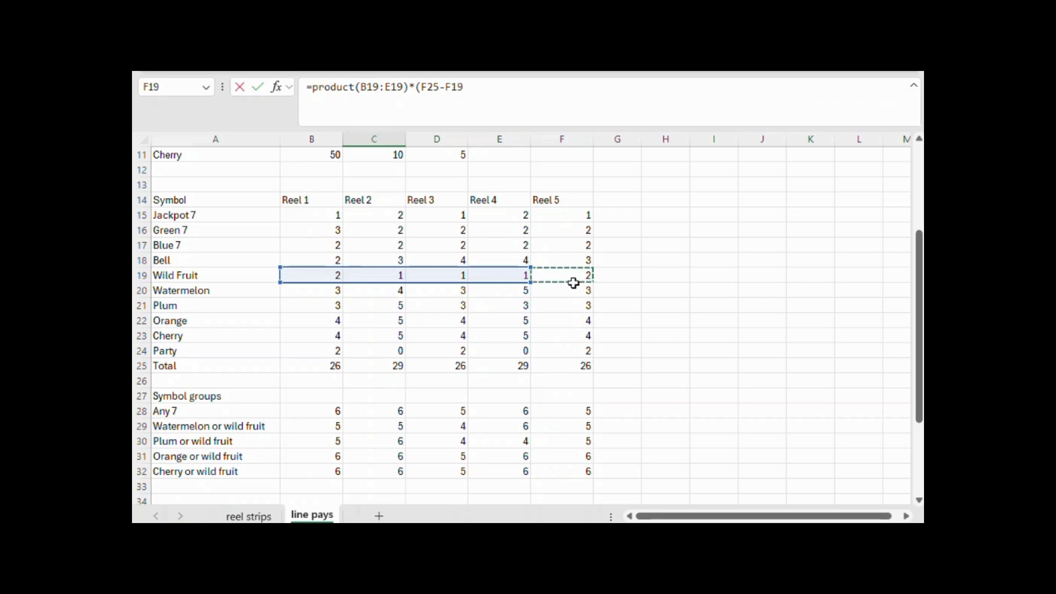
key(Return)
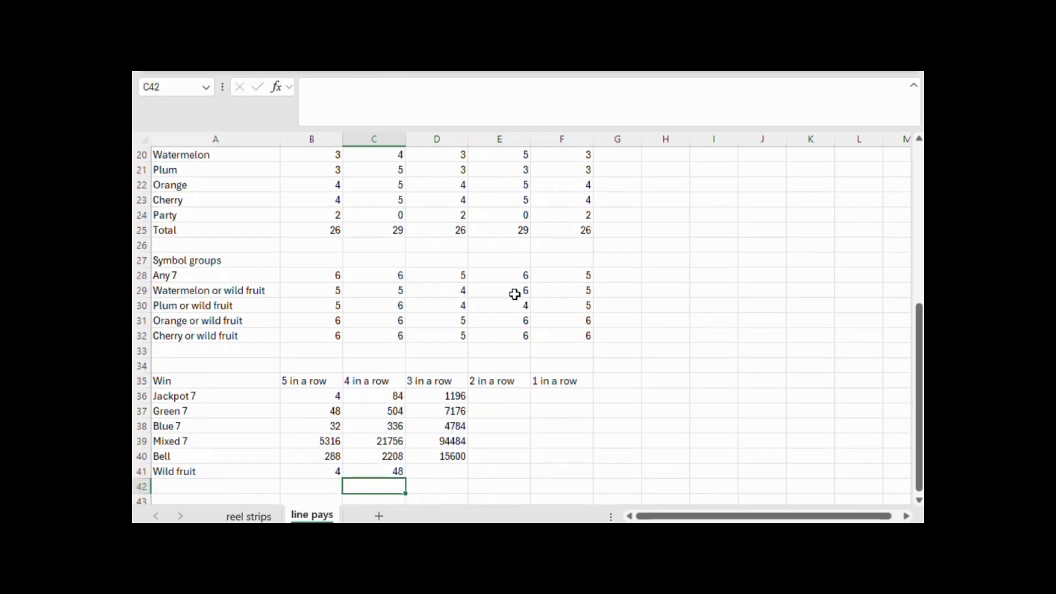
Calculate the Wild fruit three-in-a-row combinations in D41 with =PRODUCT(B19:D19)*(E25-E19)*F25
key(Right)
key(Up)
text(=prod)
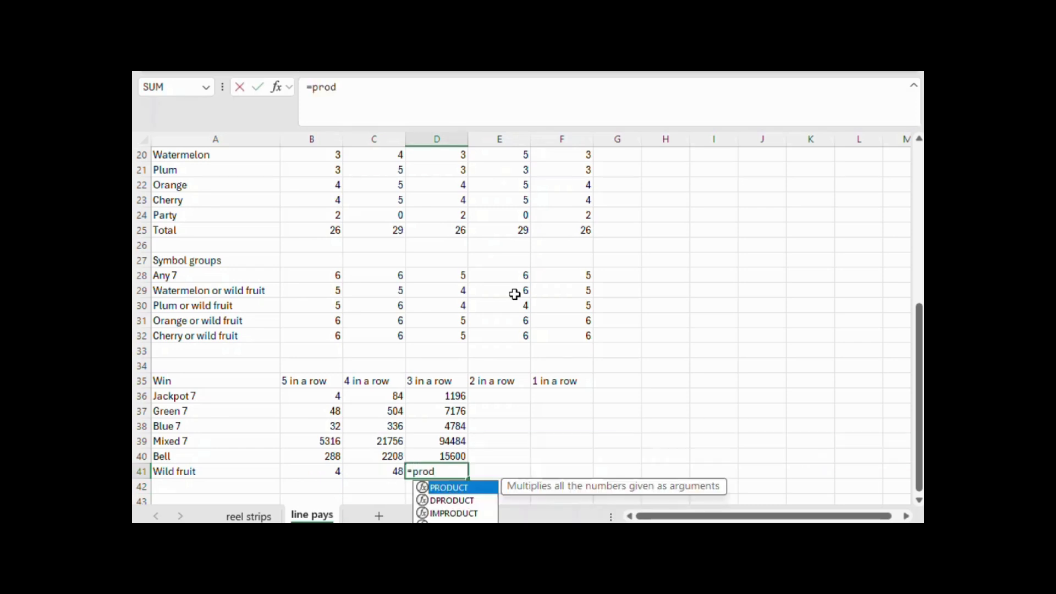
text(uct()
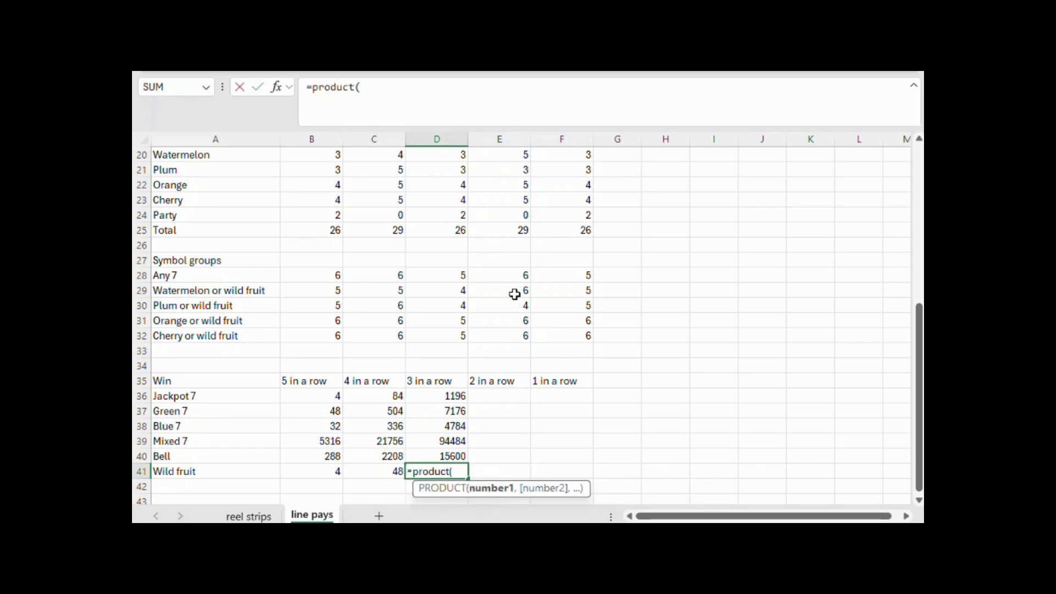
scroll(514, 294, up, 4)
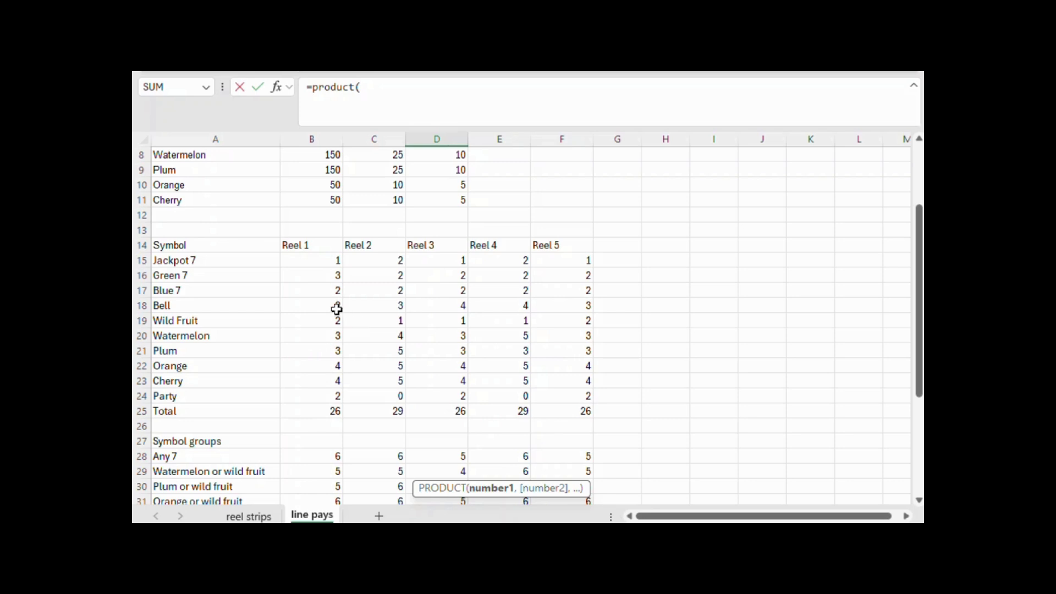
drag(329, 319, 423, 319)
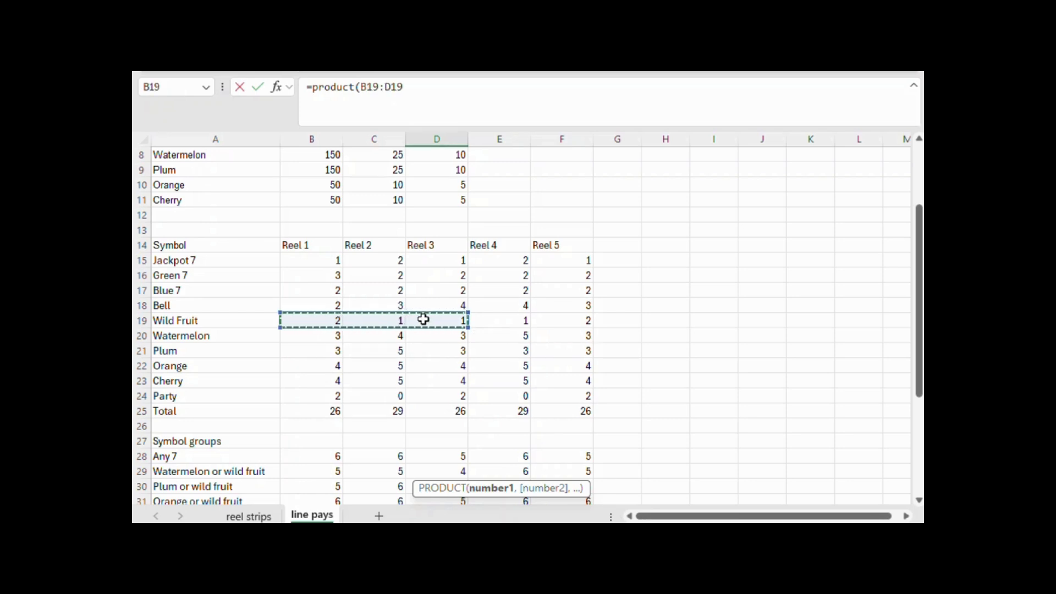
text()*()
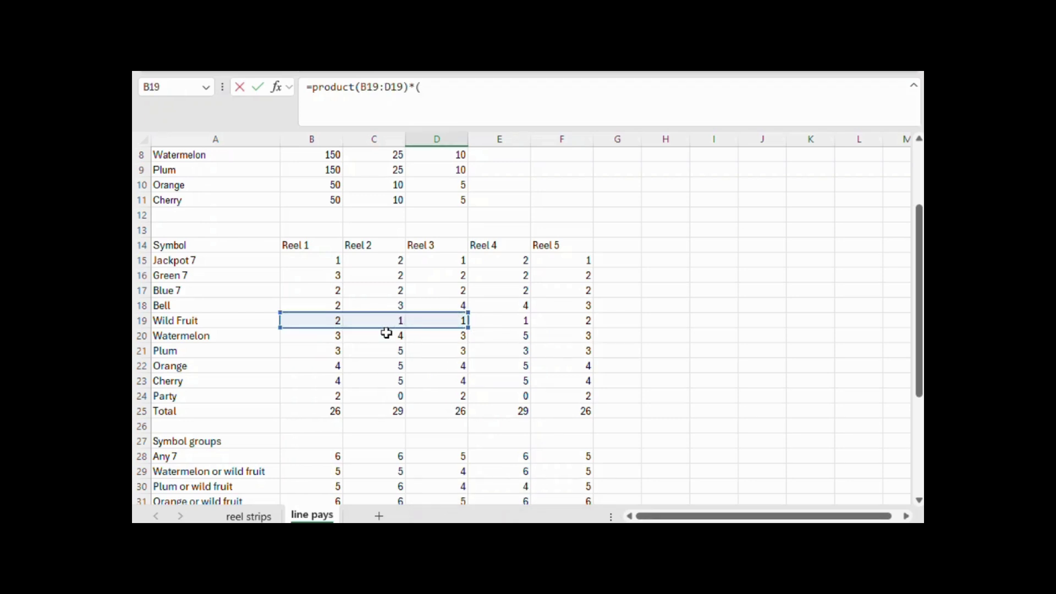
click(522, 409)
text(-)
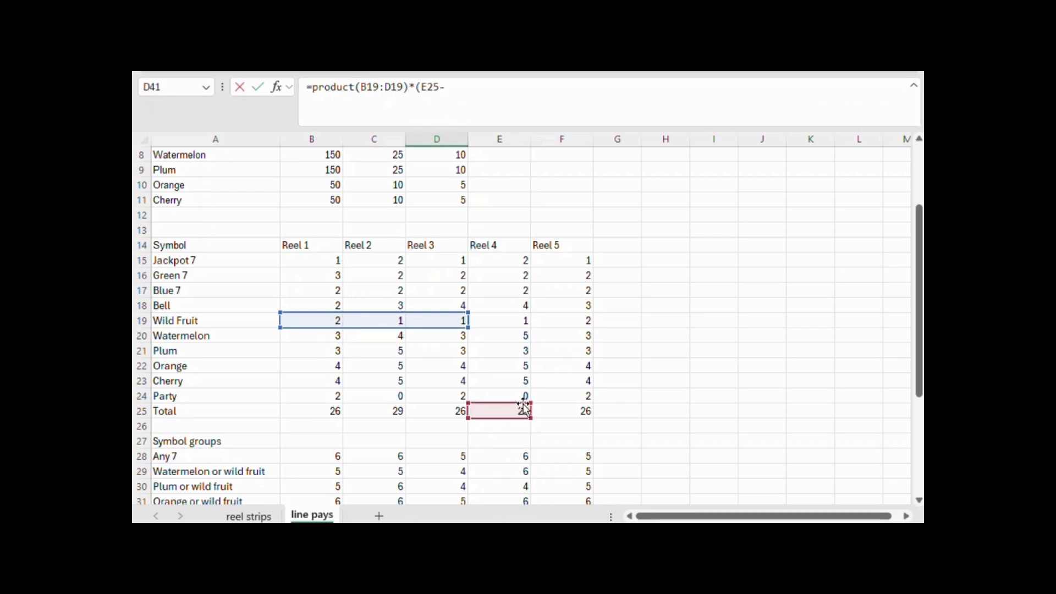
click(519, 316)
text()*)
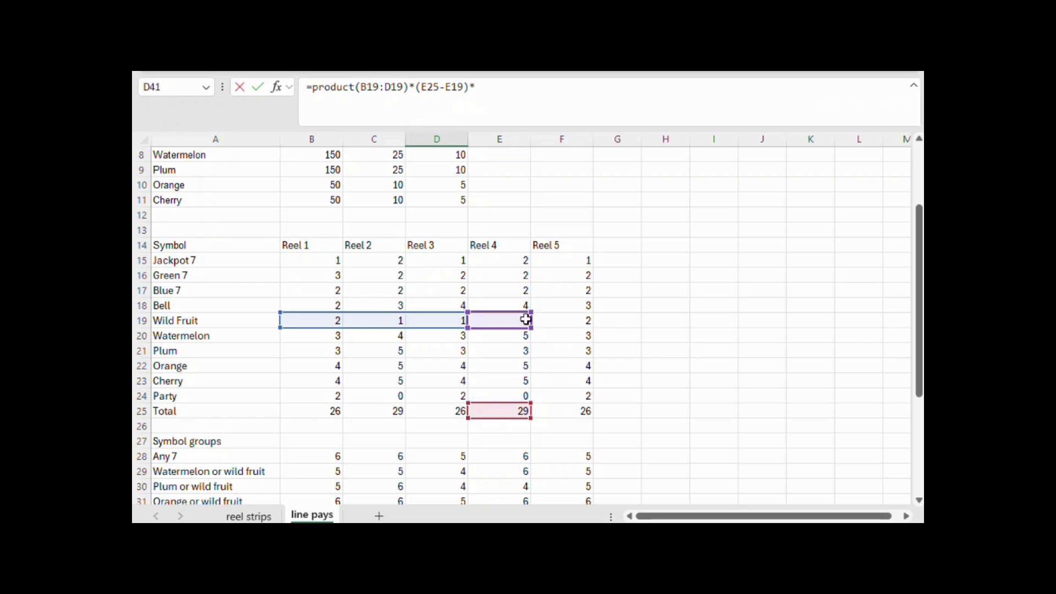
click(578, 414)
key(Return)
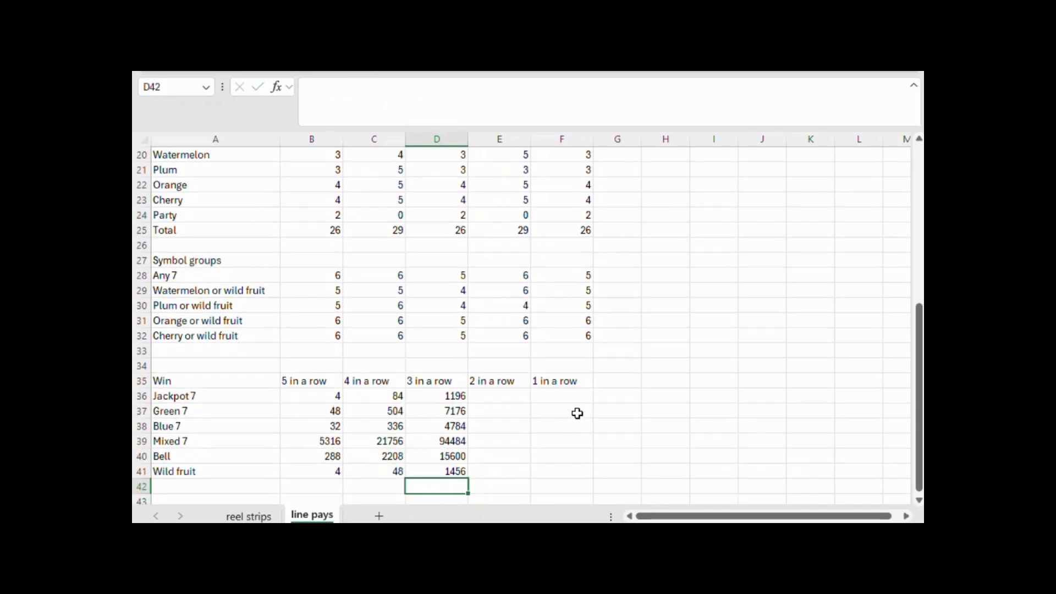
Calculate the Wild fruit two-in-a-row combinations in E41 with =B19*C19*(D25-D19)*E25*F25
click(516, 468)
text(=)
scroll(513, 445, up, 5)
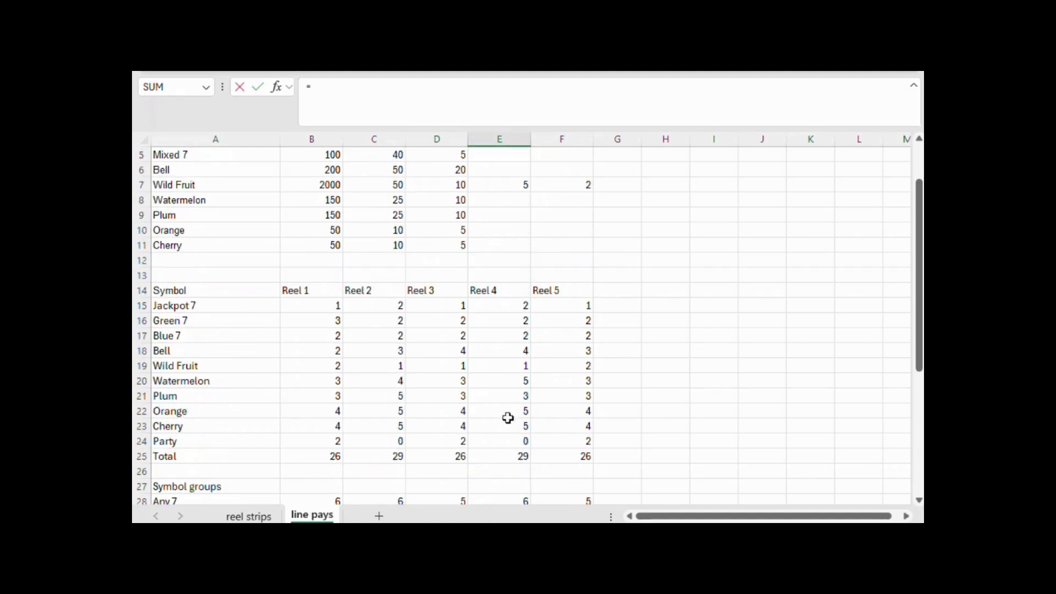
scroll(365, 335, up, 2)
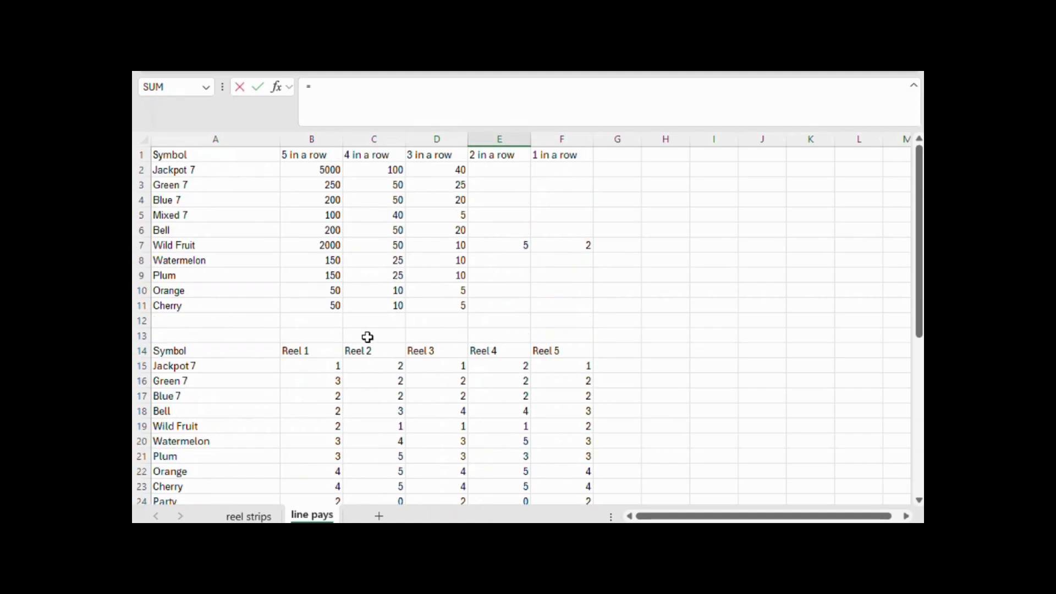
click(329, 425)
text(+)
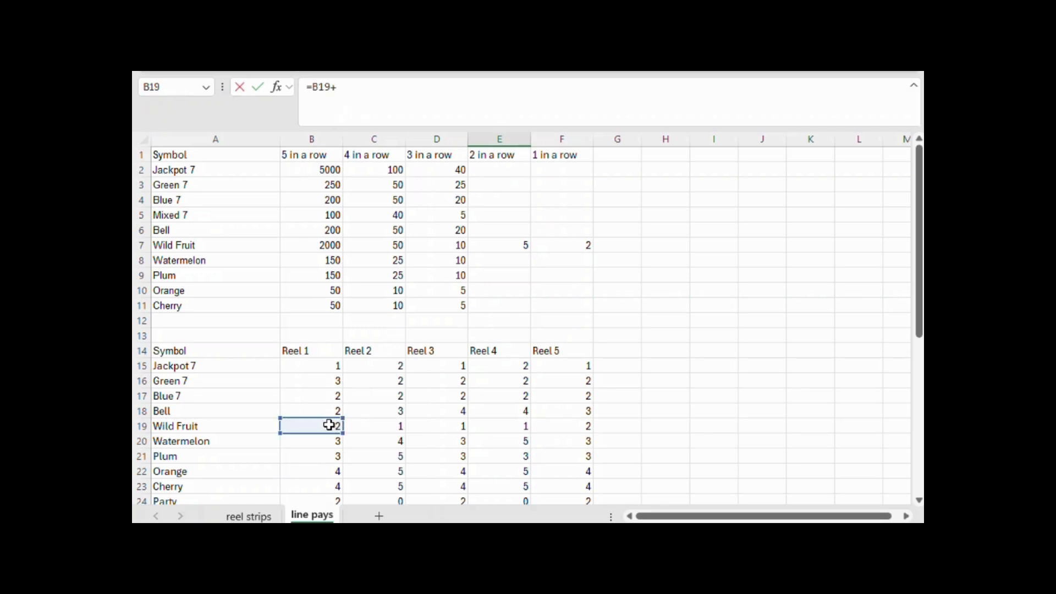
click(389, 427)
text(*()
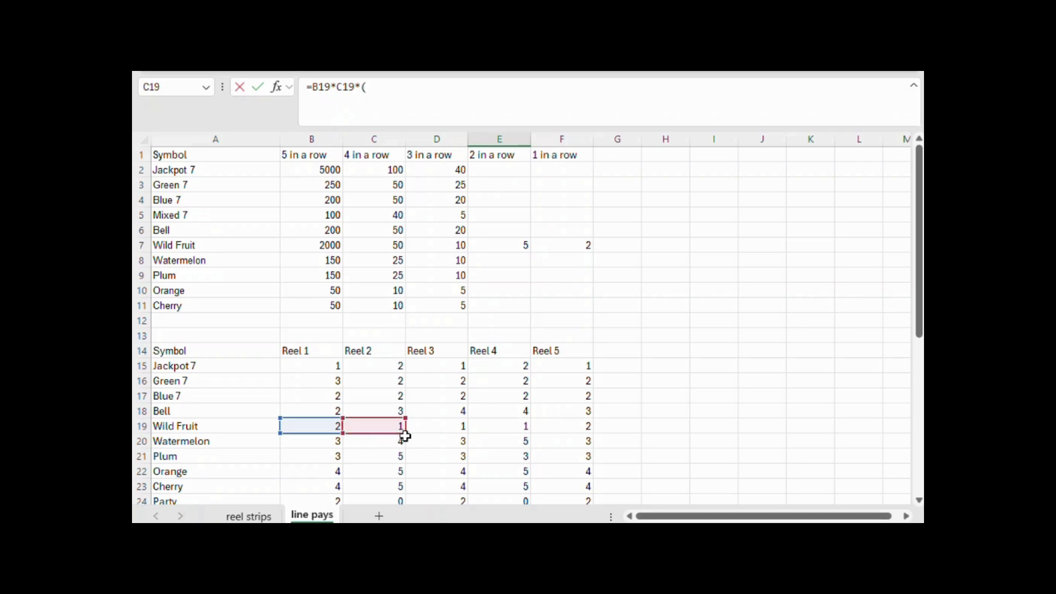
scroll(405, 436, down, 1)
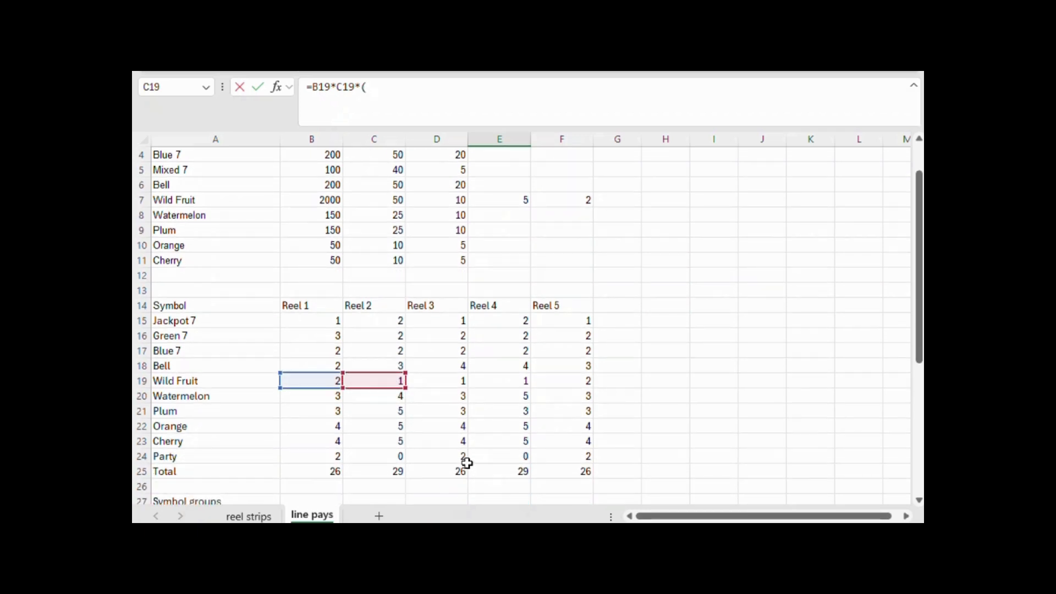
click(458, 466)
text(-)
click(455, 381)
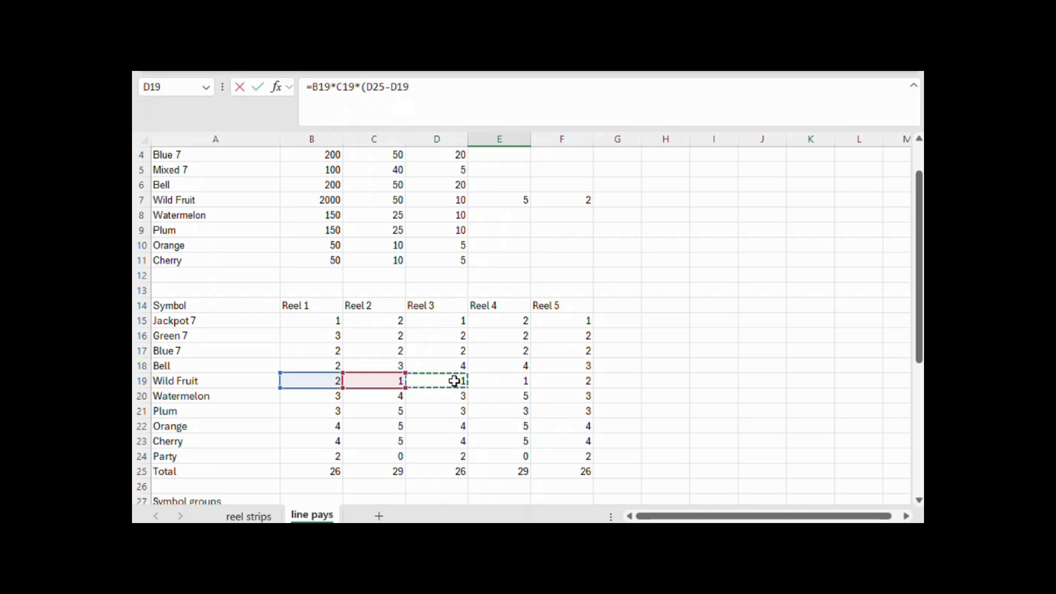
text()*)
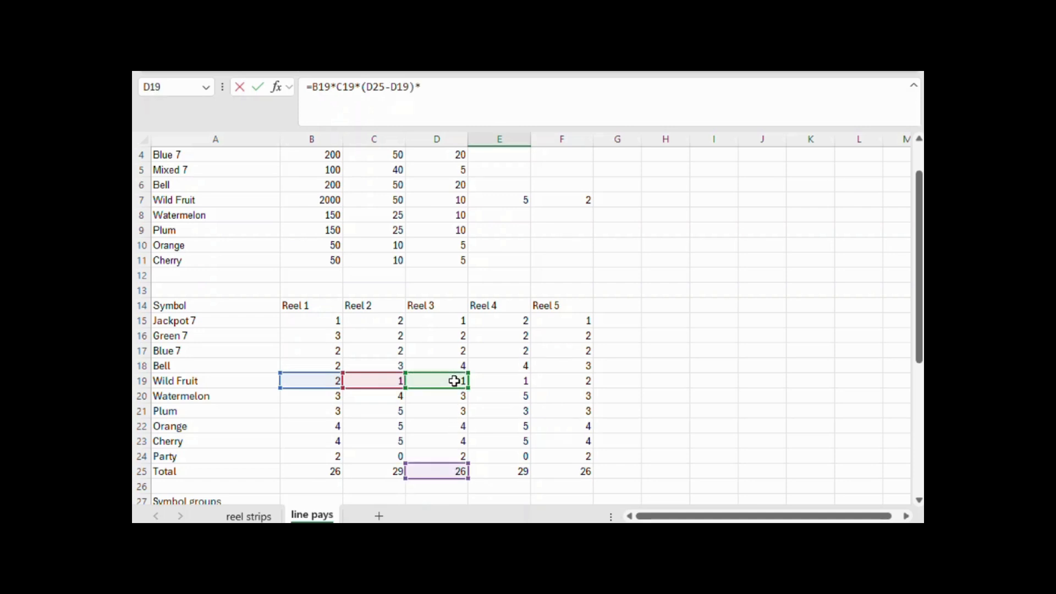
click(503, 471)
text(*)
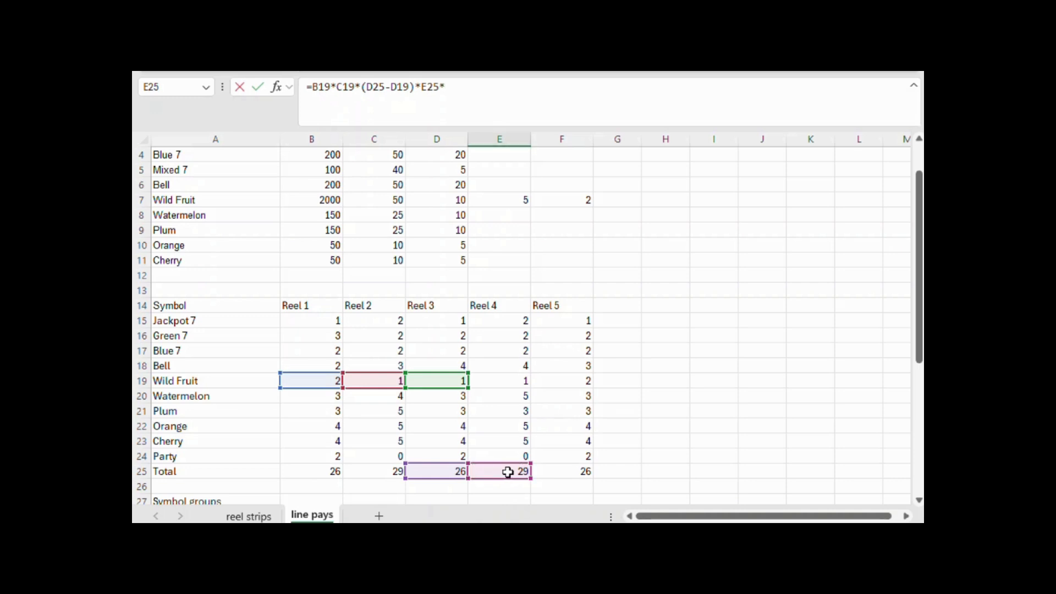
click(568, 471)
key(Return)
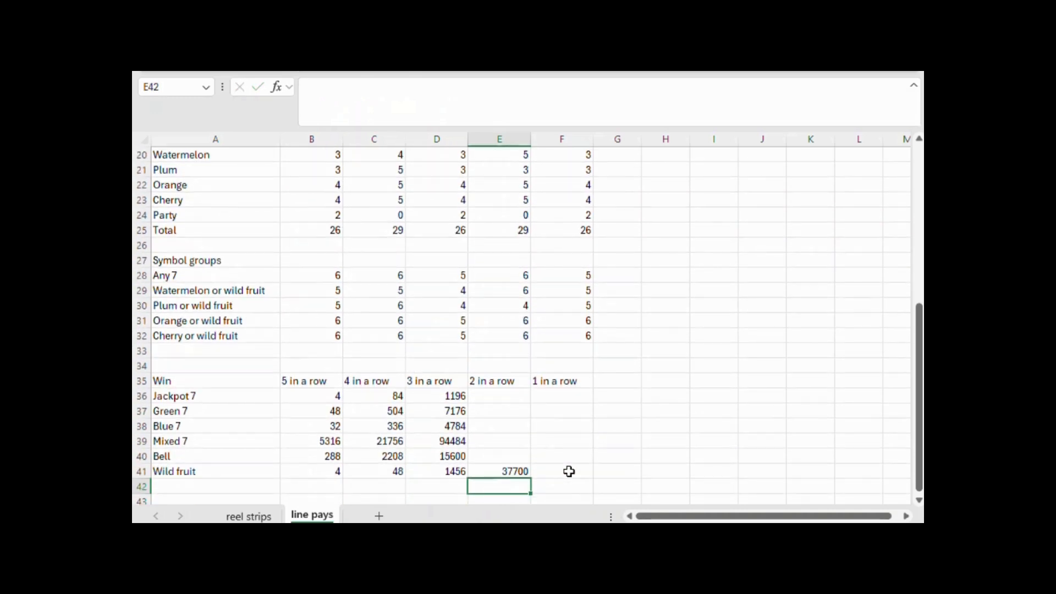
Calculate the Wild fruit one-in-a-row combinations in F41 with =B19*(C25-C19)*PRODUCT(D25:F25)
click(568, 471)
text(=)
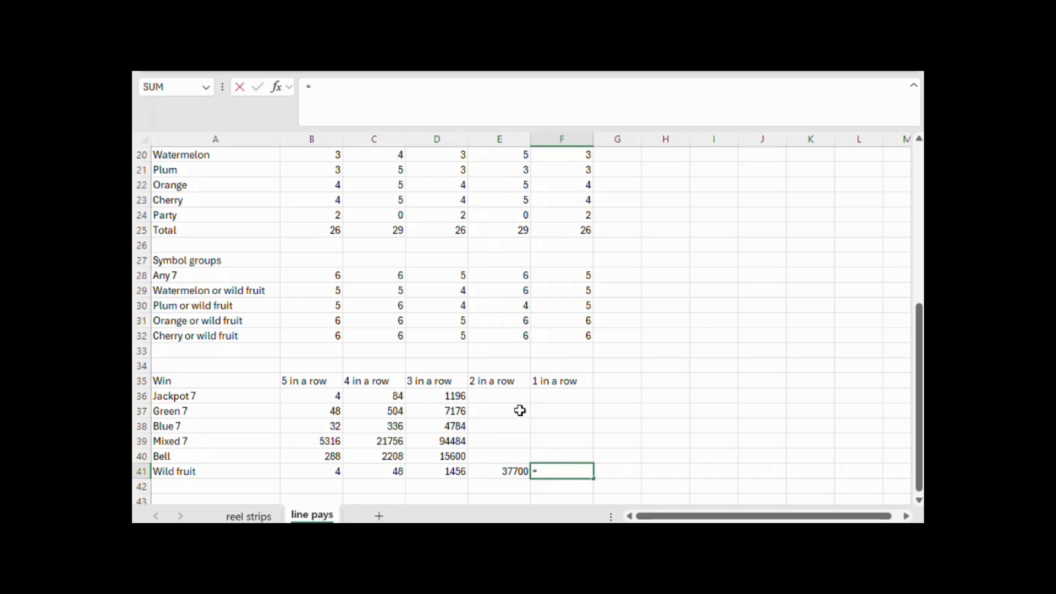
scroll(519, 410, up, 3)
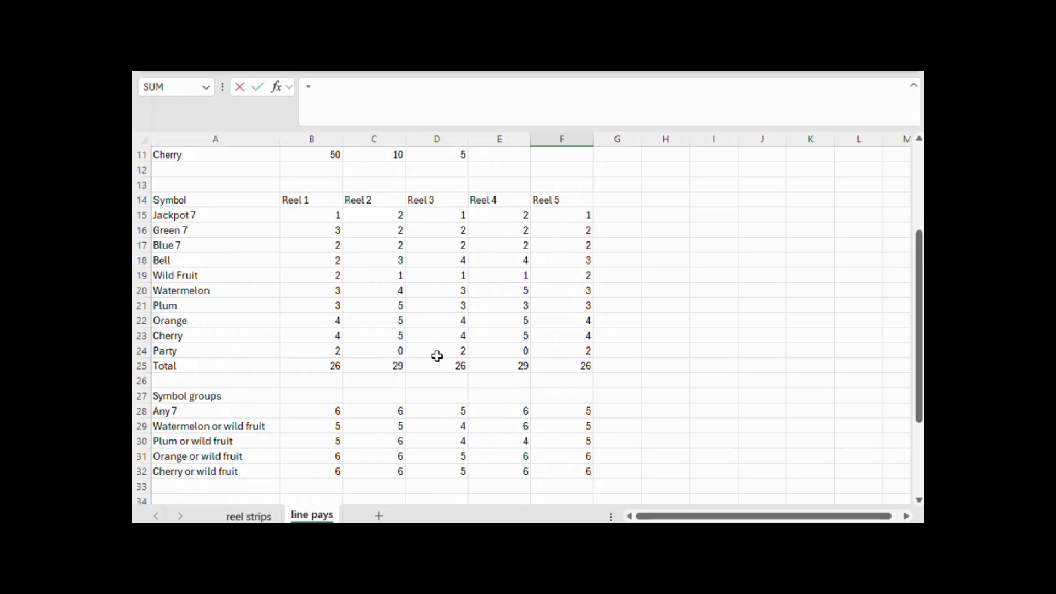
click(335, 275)
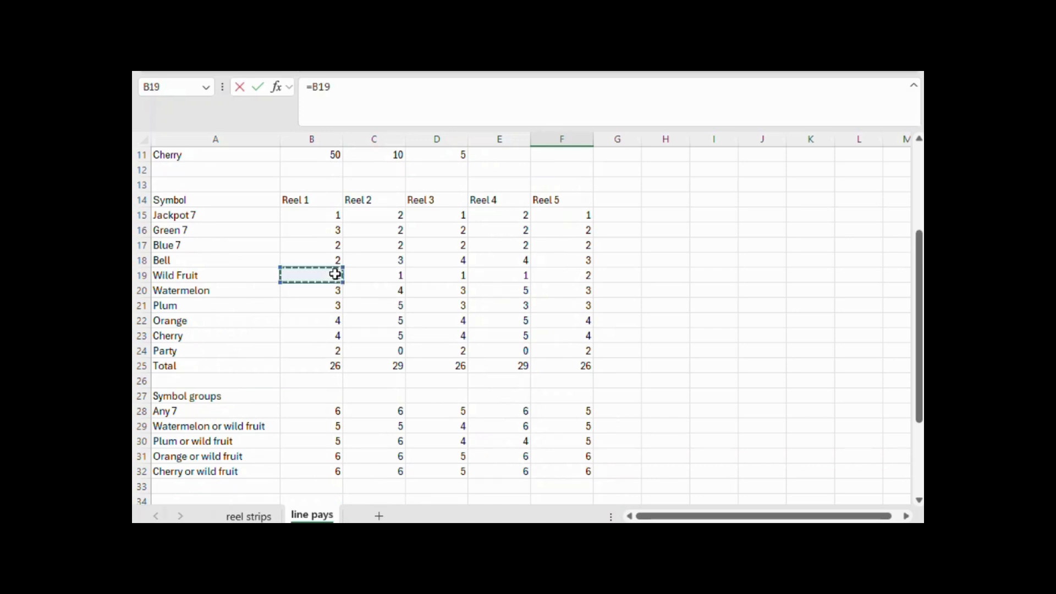
text(*)
click(389, 363)
text(-)
click(393, 277)
text()*product)
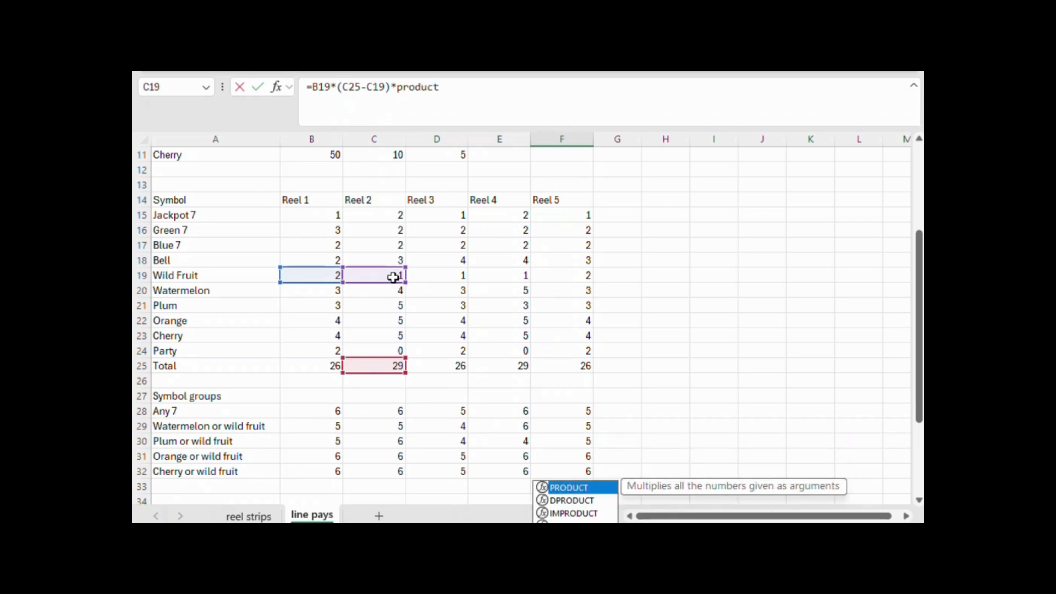
text(()
drag(453, 360, 546, 360)
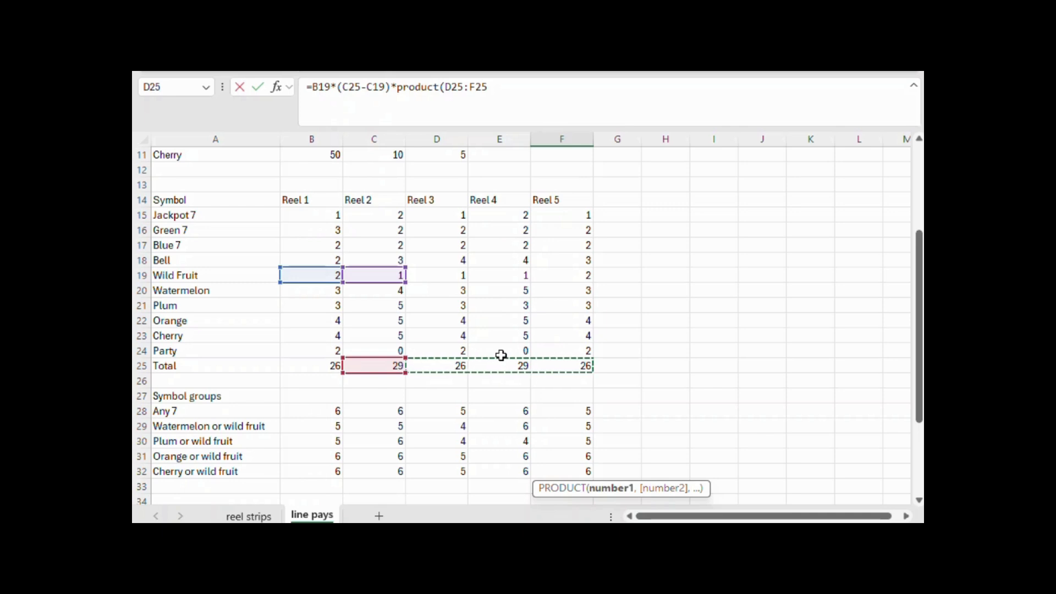
key(Return)
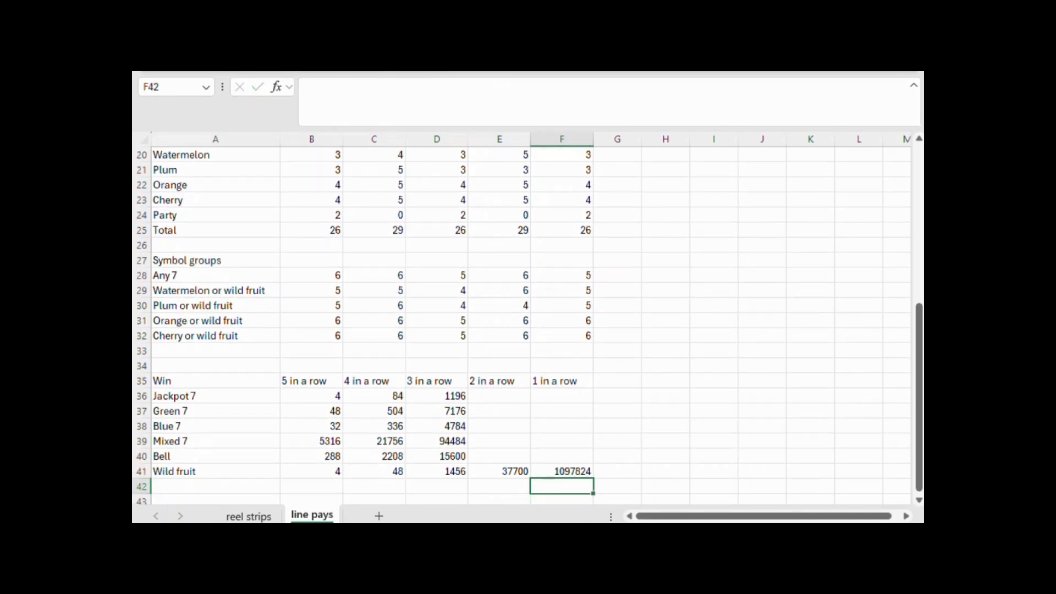
Copy the fruit labels Watermelon, Plum, Orange and Cherry from A8:A11 to A42:A45, below Wild fruit in the Win table
click(714, 305)
scroll(245, 406, down, 2)
scroll(245, 406, up, 3)
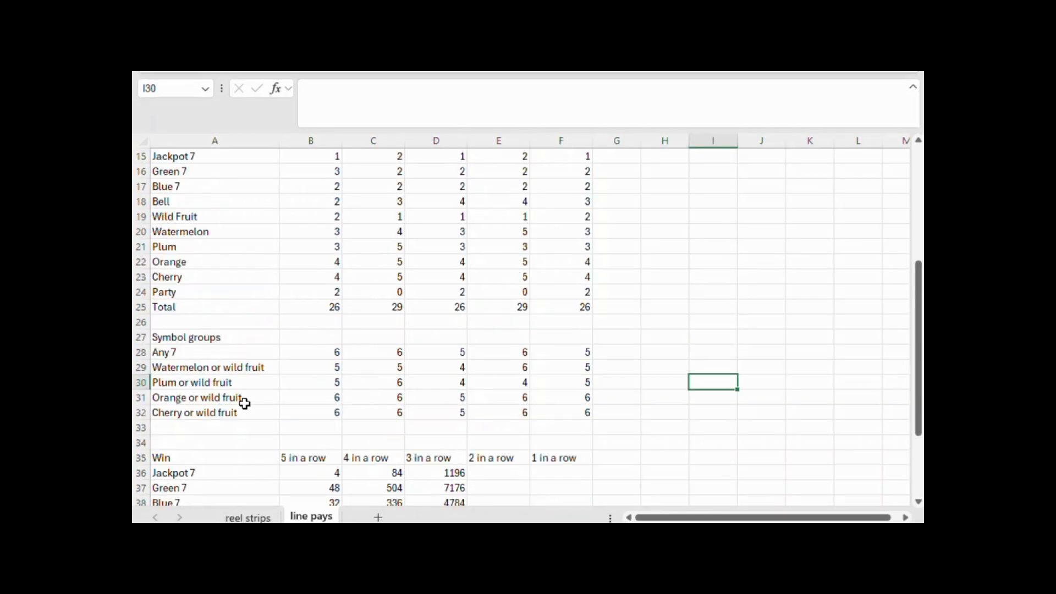
scroll(245, 401, up, 5)
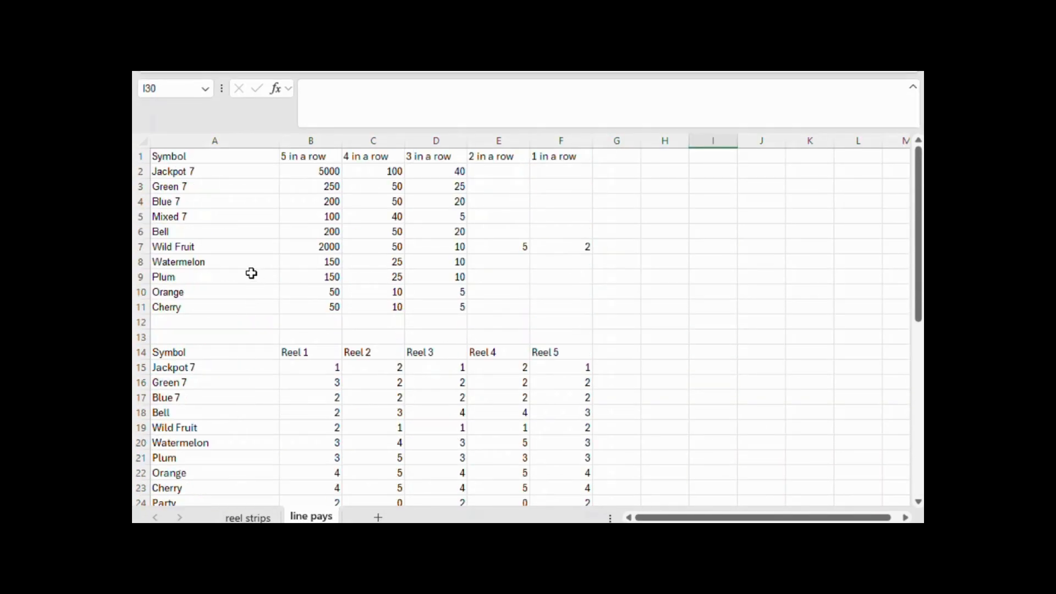
drag(259, 261, 260, 304)
key(ctrl+c)
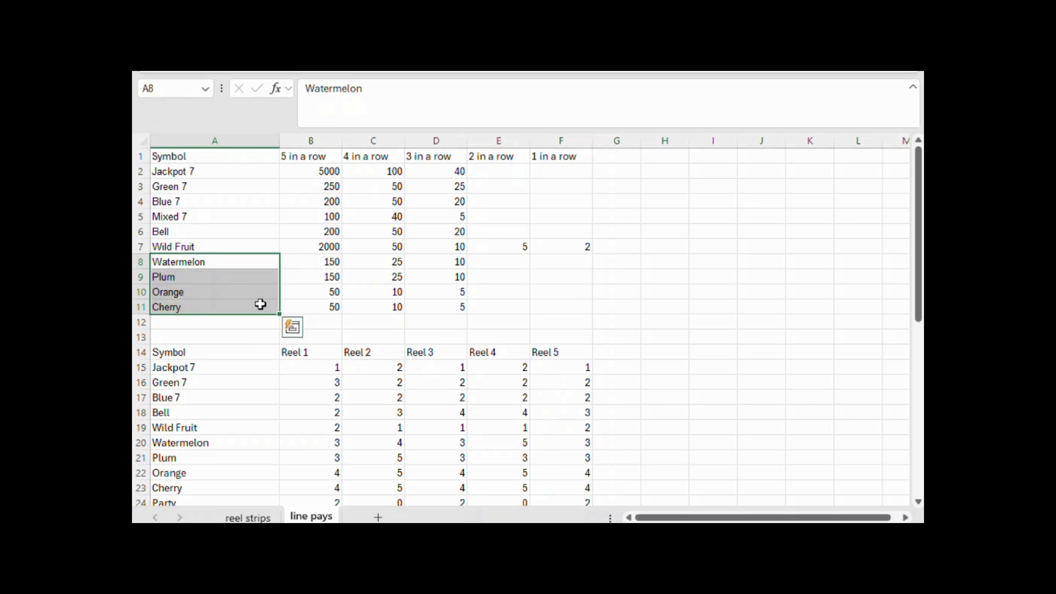
scroll(267, 290, down, 7)
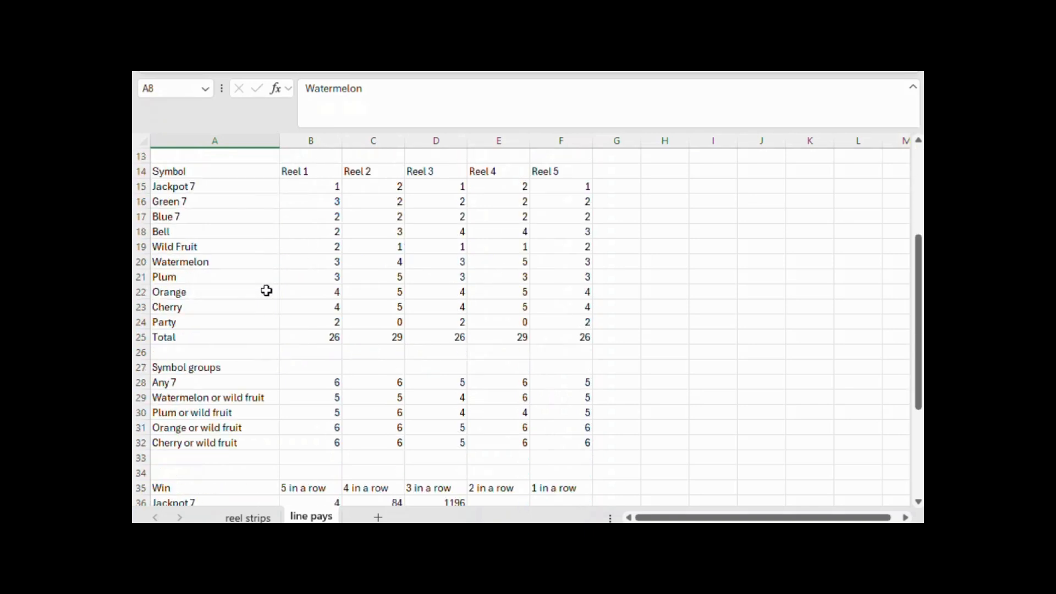
click(268, 456)
key(ctrl+v)
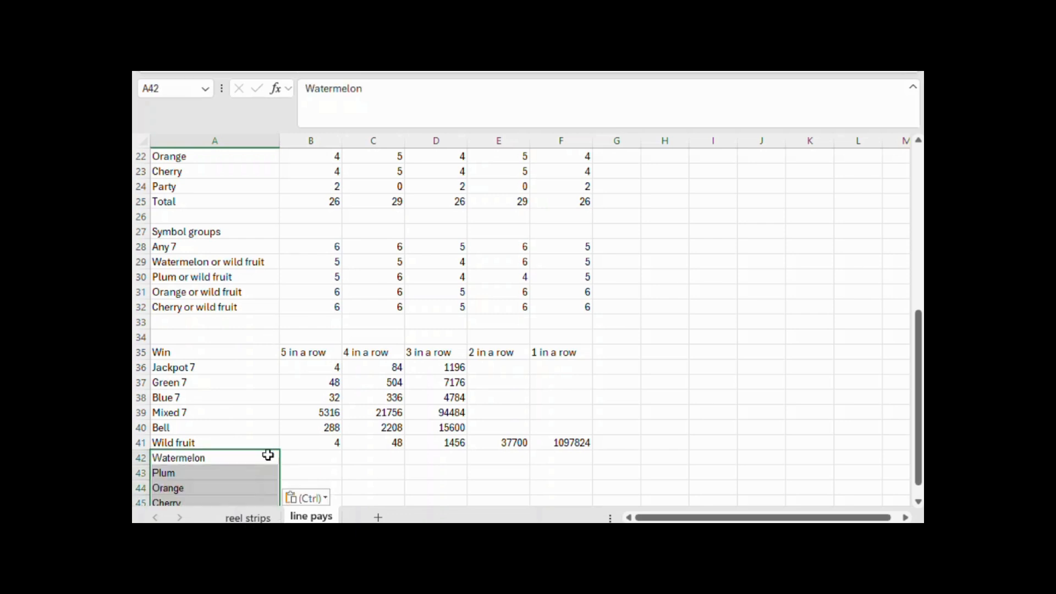
scroll(268, 456, down, 2)
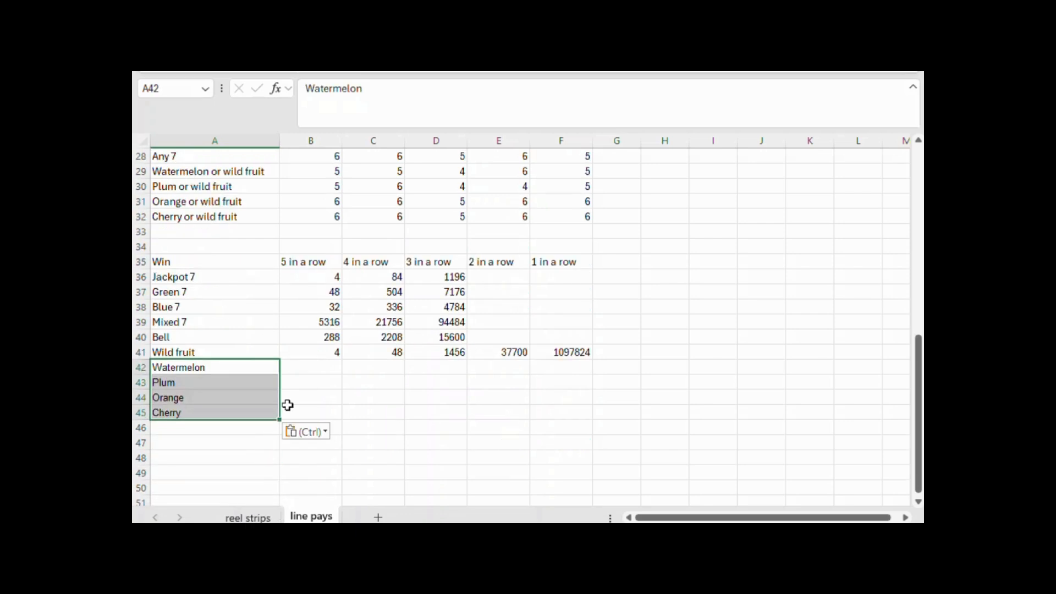
Calculate the Watermelon five-in-a-row combinations in B42 with =PRODUCT(B29:F29), using the Watermelon or wild fruit counts
click(322, 373)
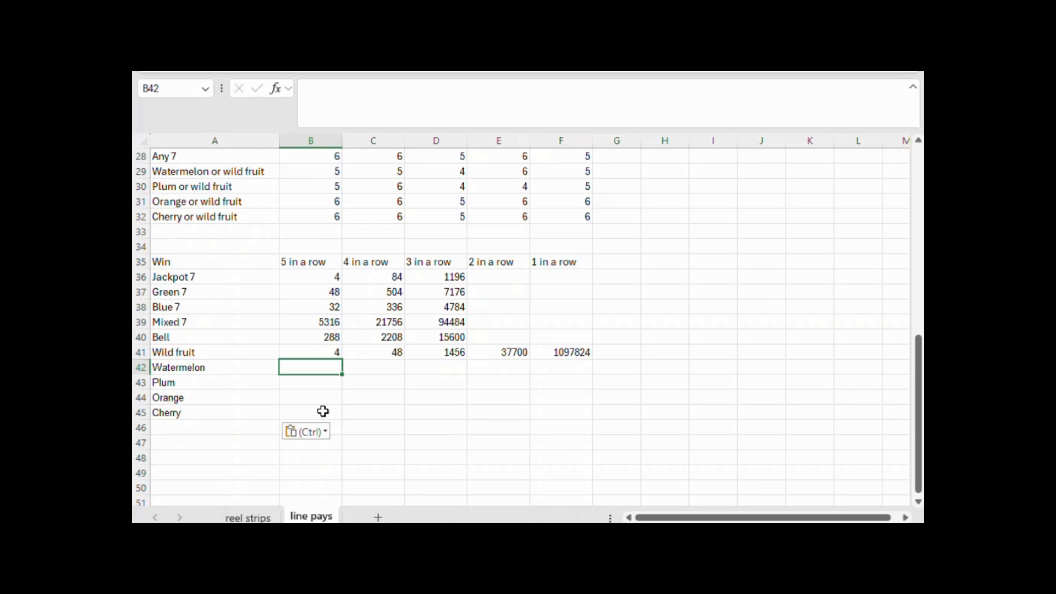
text(=)
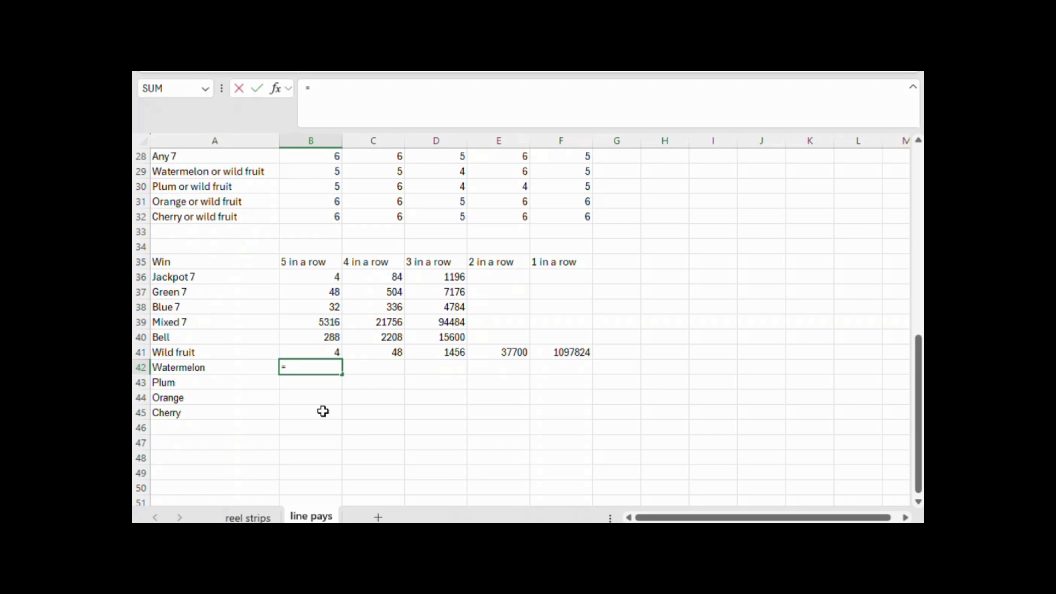
text(product)
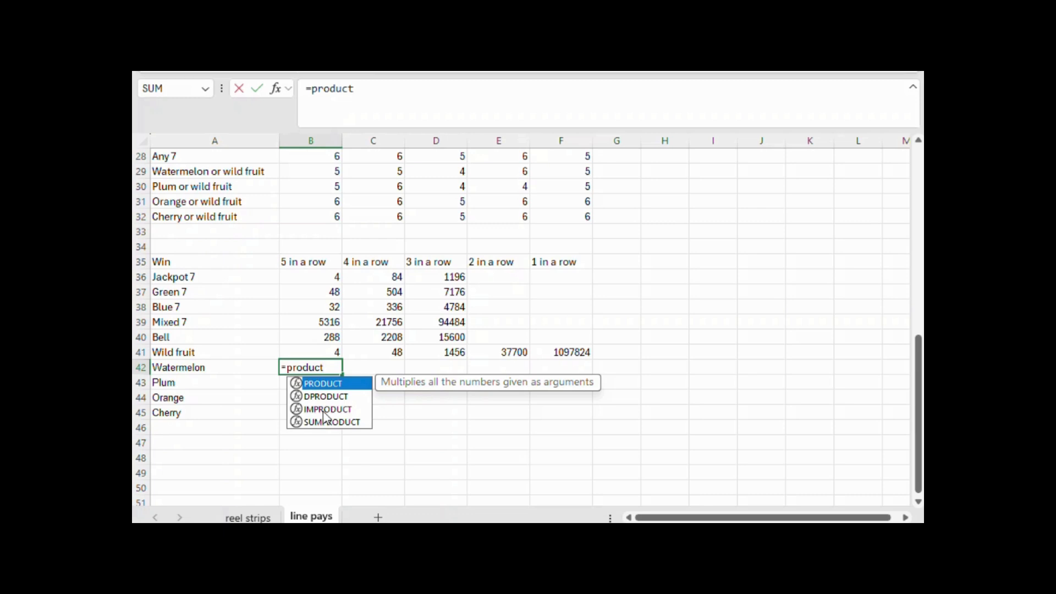
text(()
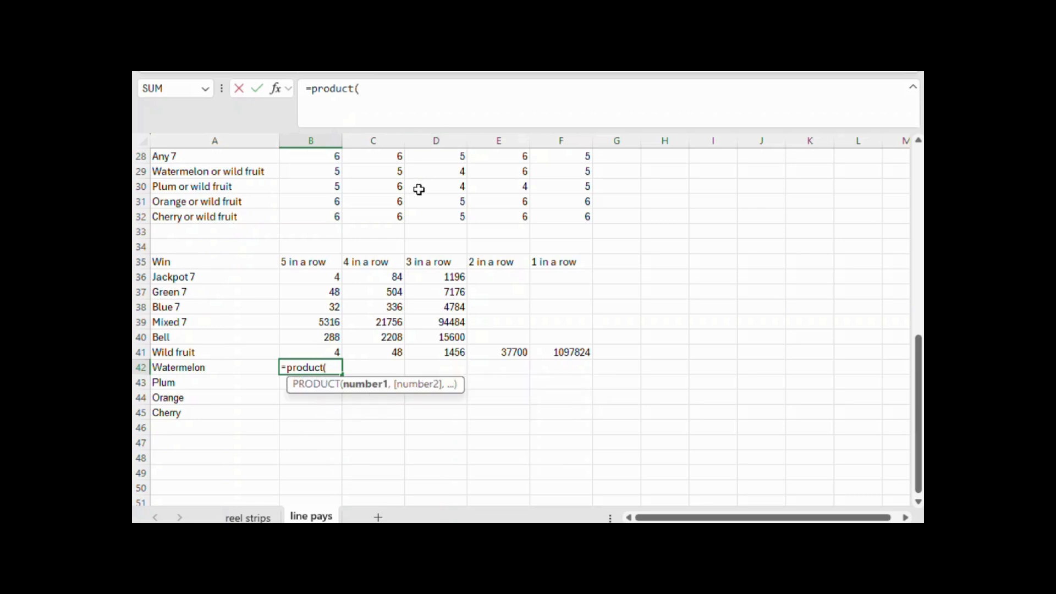
scroll(428, 250, up, 1)
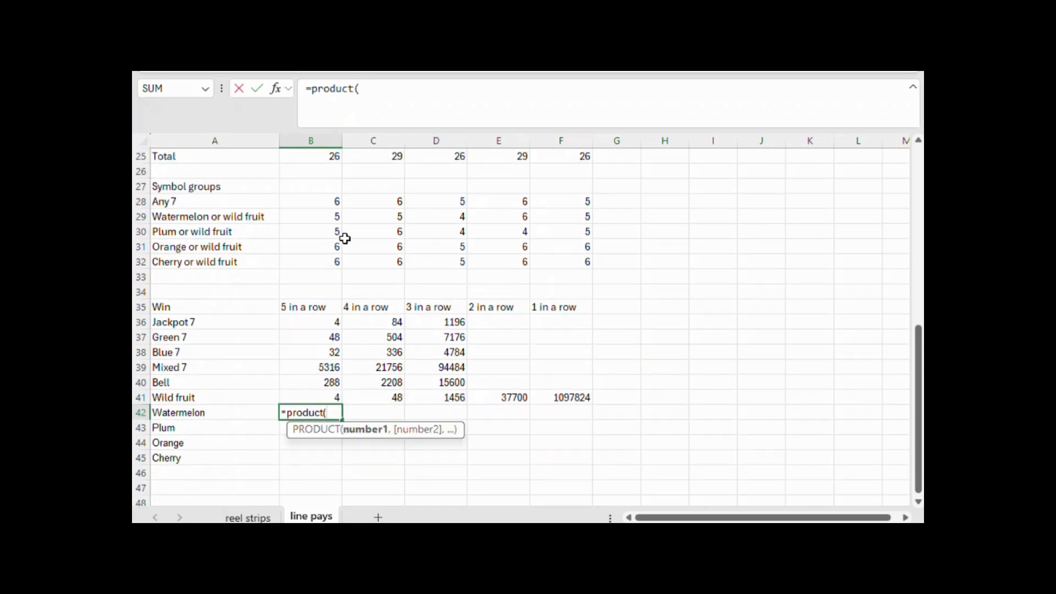
scroll(344, 241, up, 2)
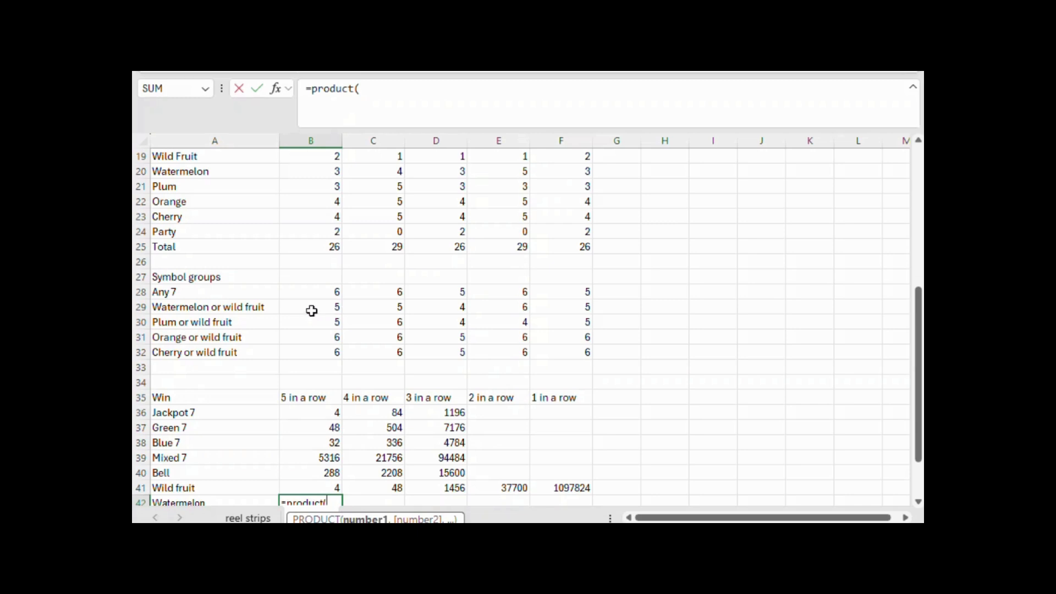
drag(322, 305, 529, 311)
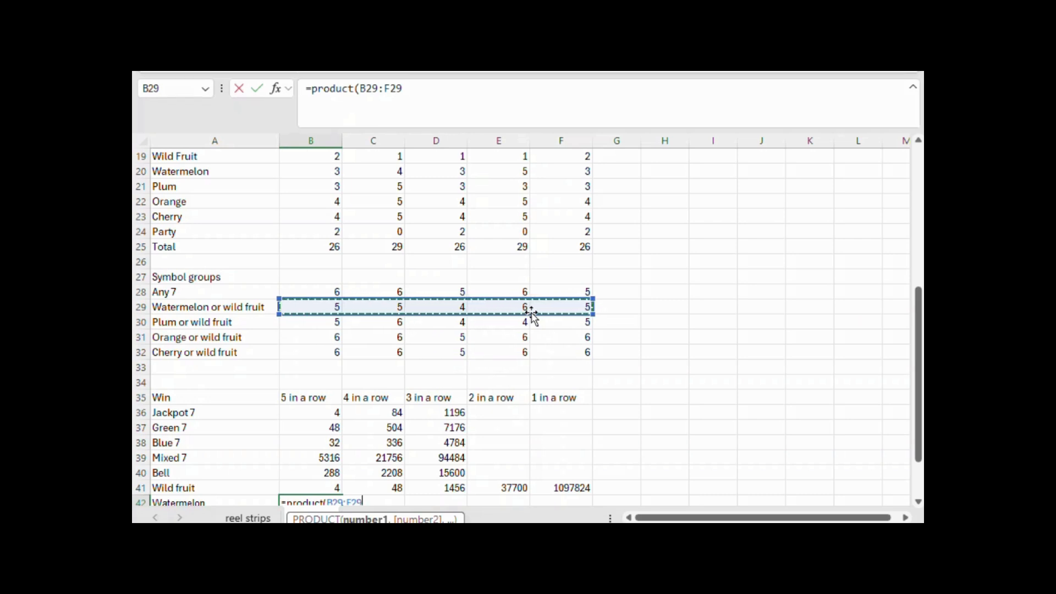
text())
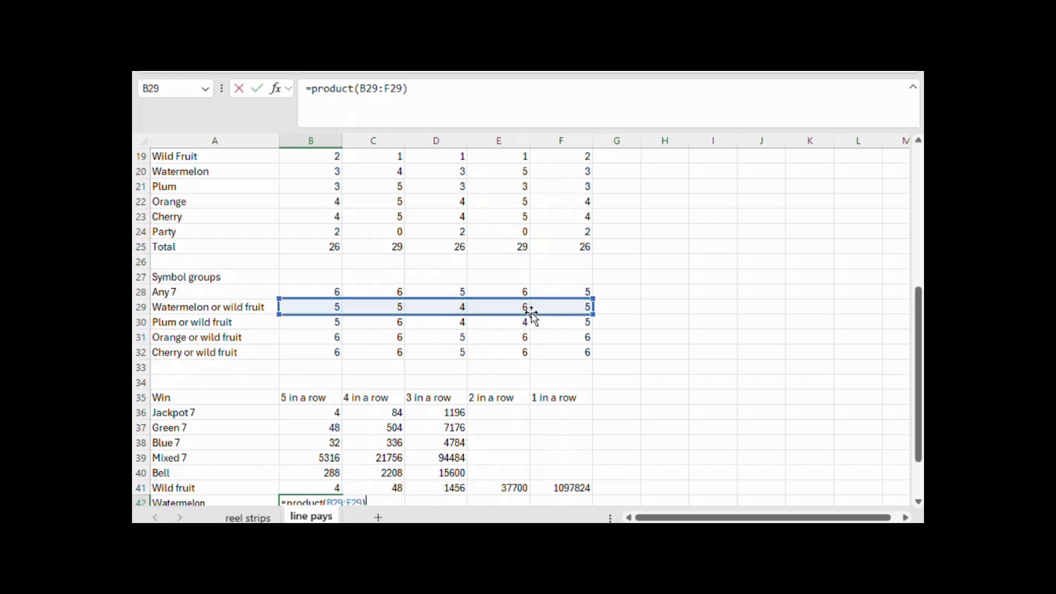
key(Return)
key(Up)
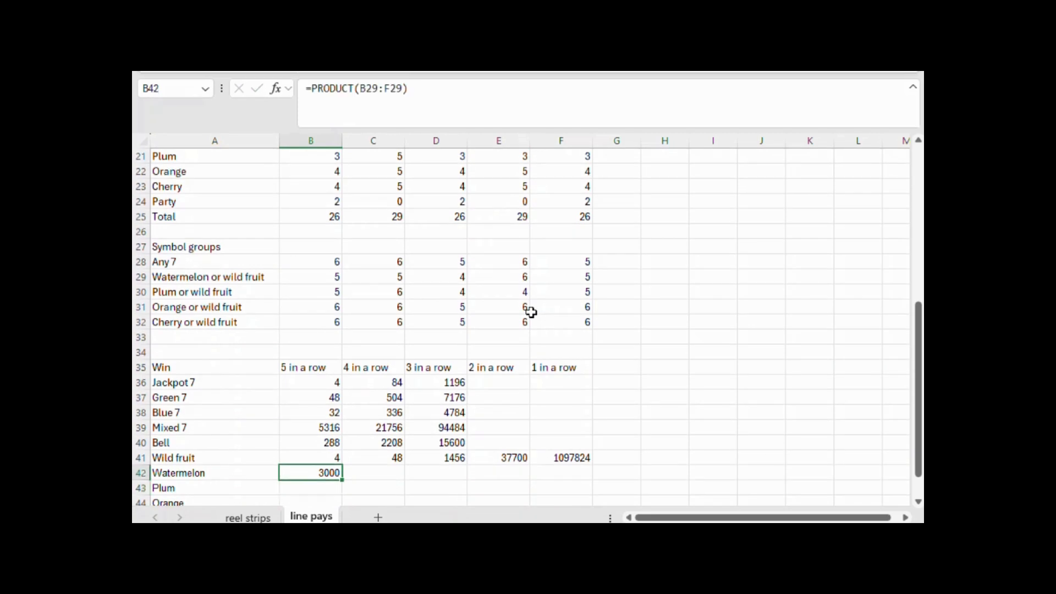
drag(332, 273, 556, 283)
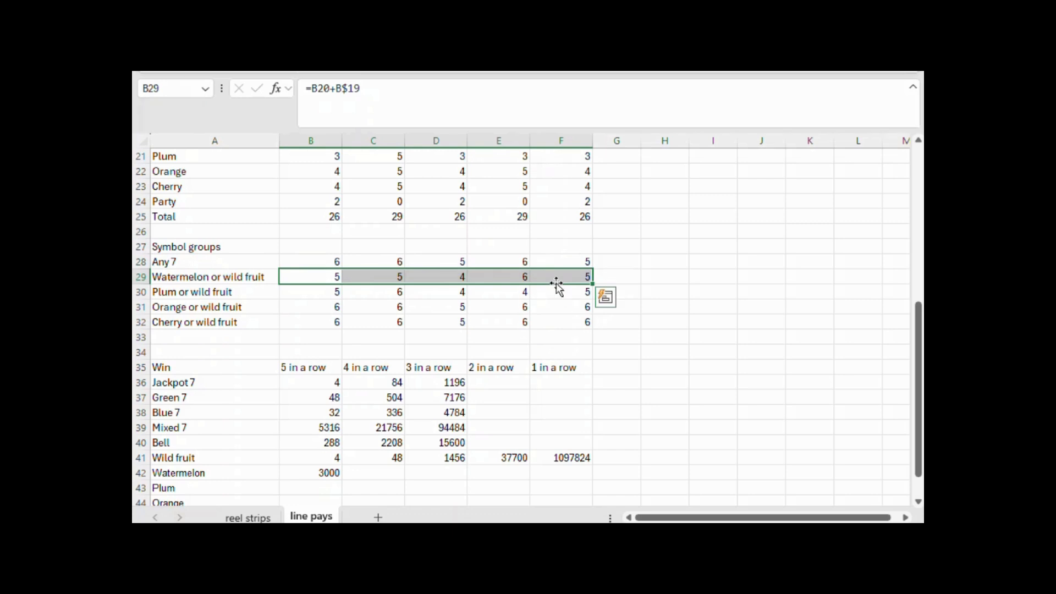
Calculate the Watermelon four-in-a-row combinations in C42 with =PRODUCT(B29:E29)*(F$25-F29), keeping the total's row fixed
click(388, 468)
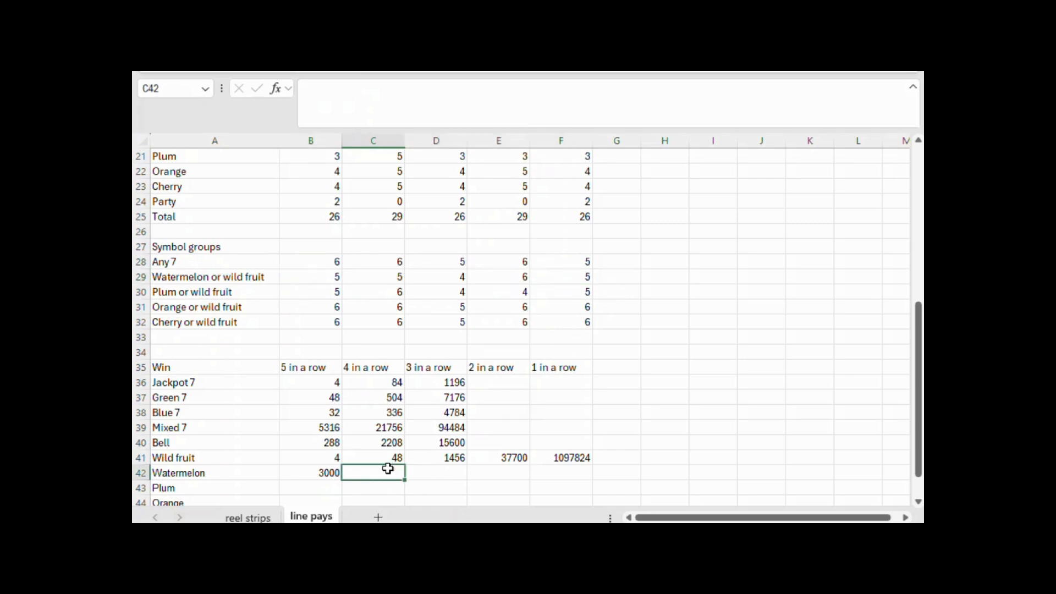
text(=prod)
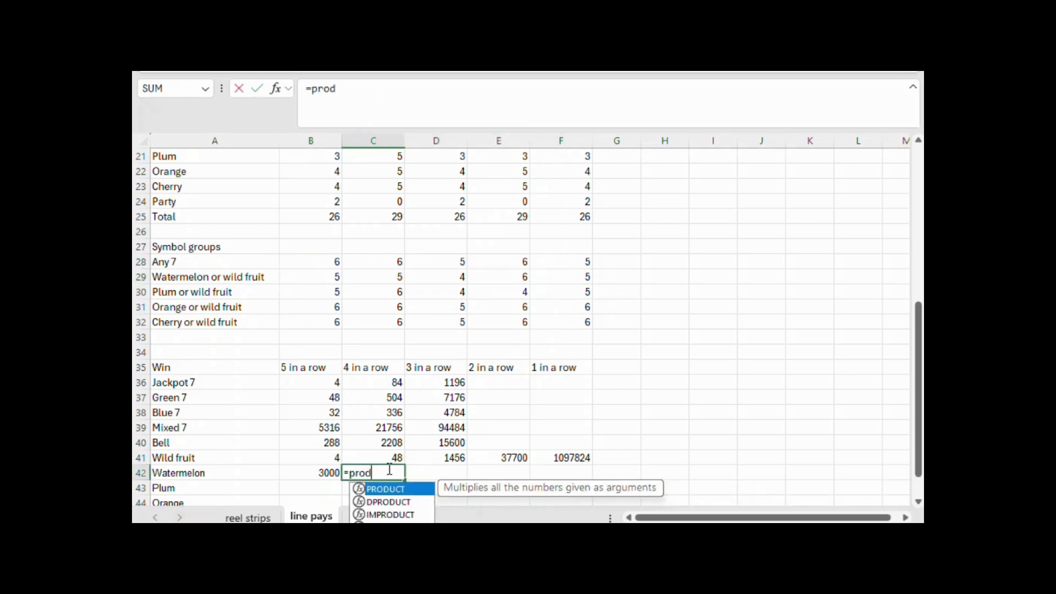
text(uct()
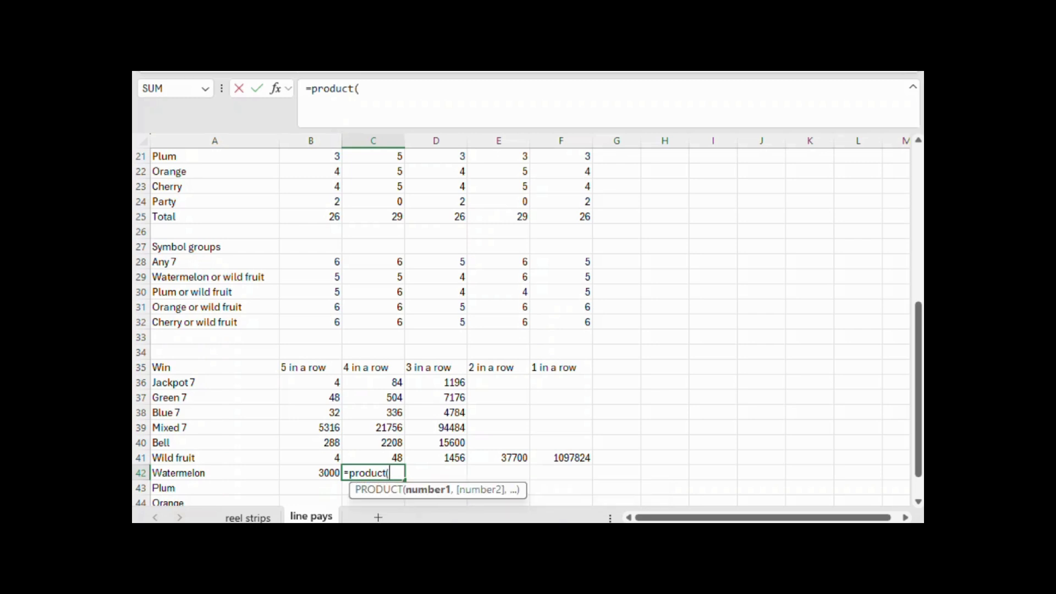
drag(331, 273, 498, 280)
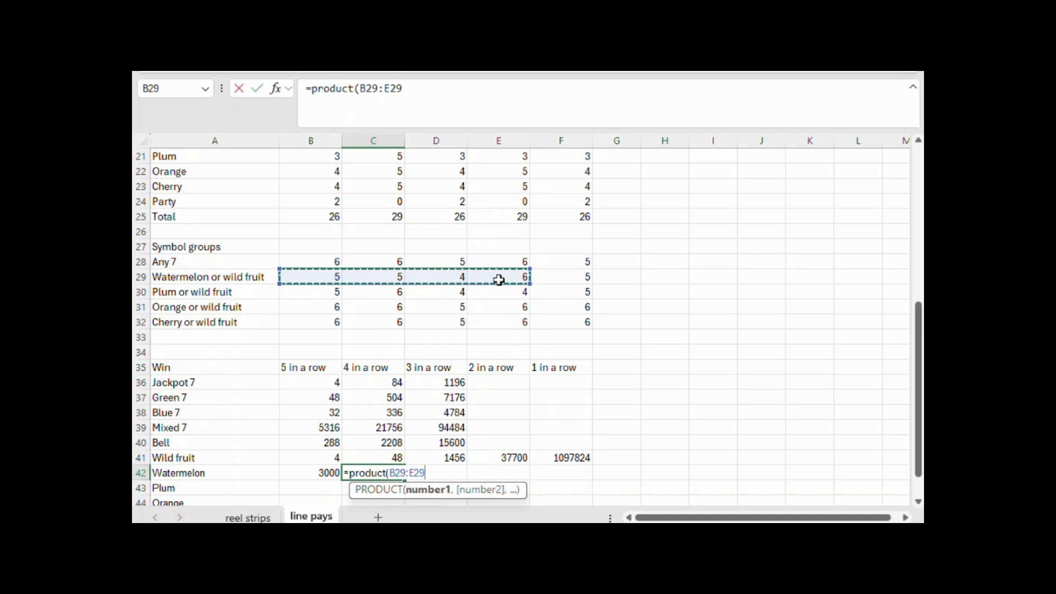
text()*()
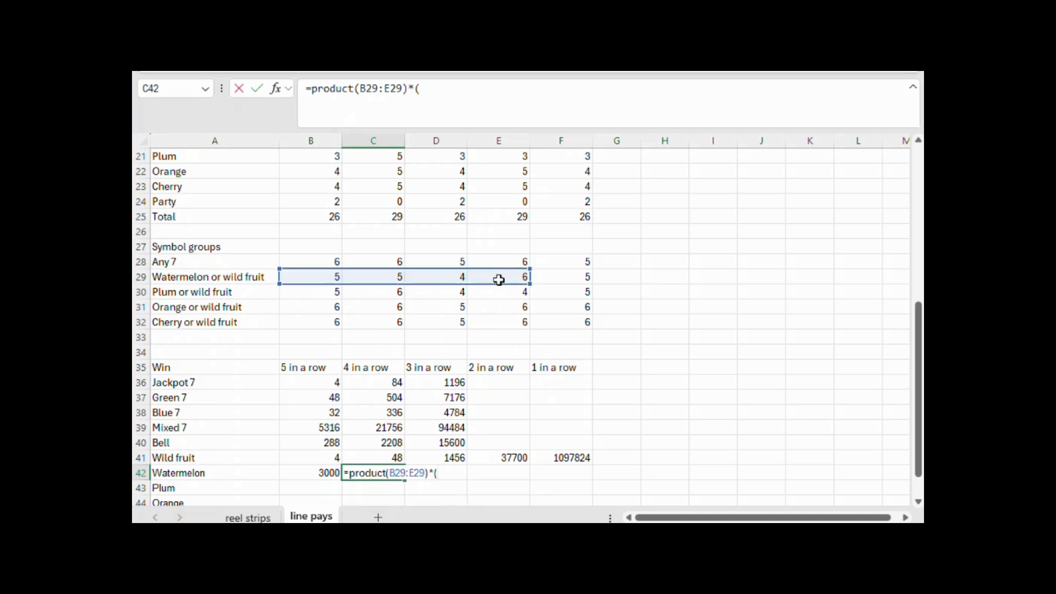
click(580, 214)
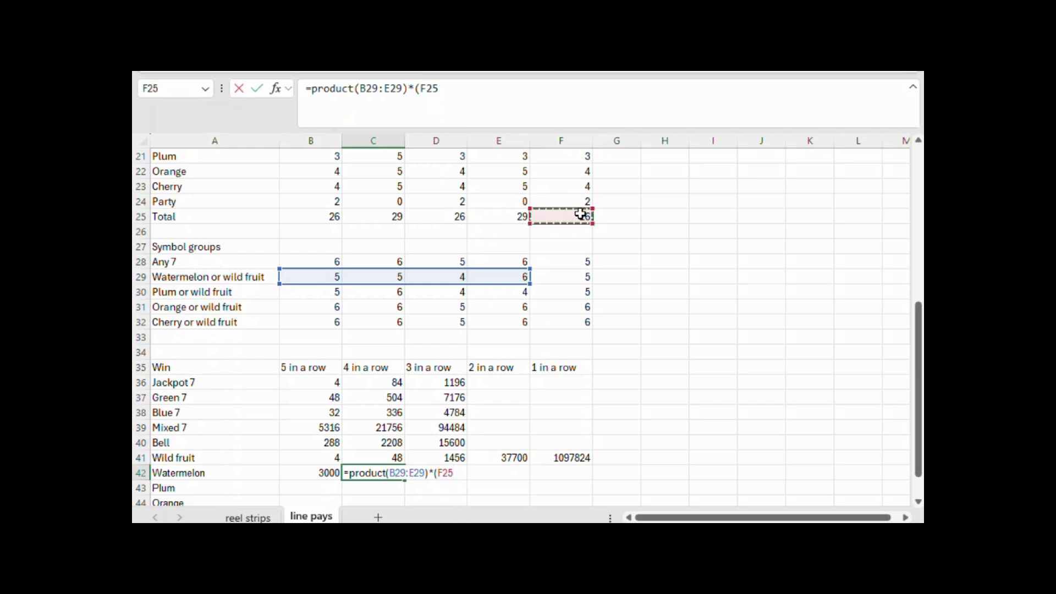
text(-)
click(581, 276)
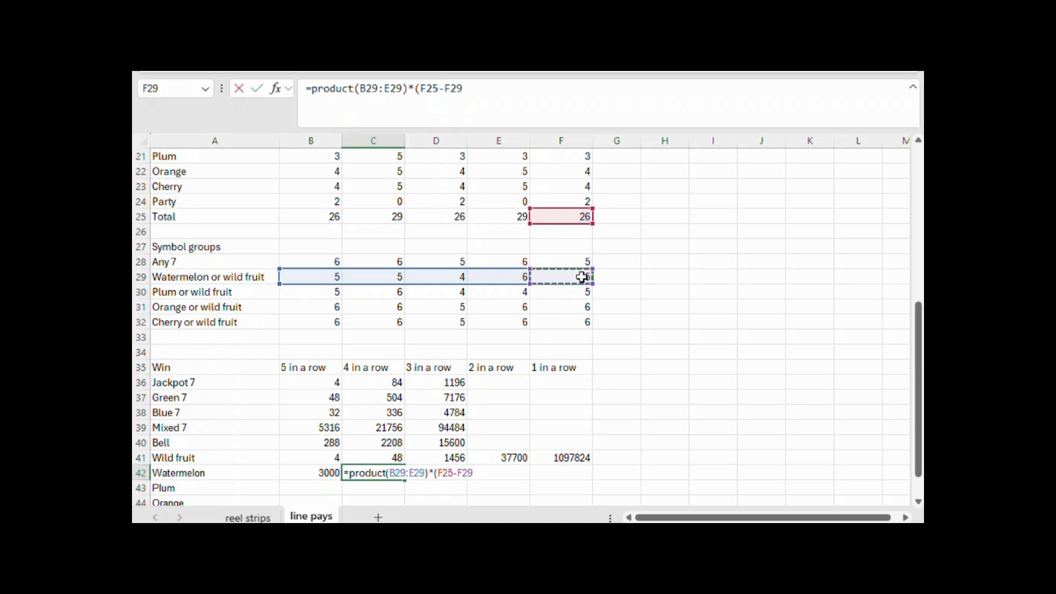
text())
click(428, 89)
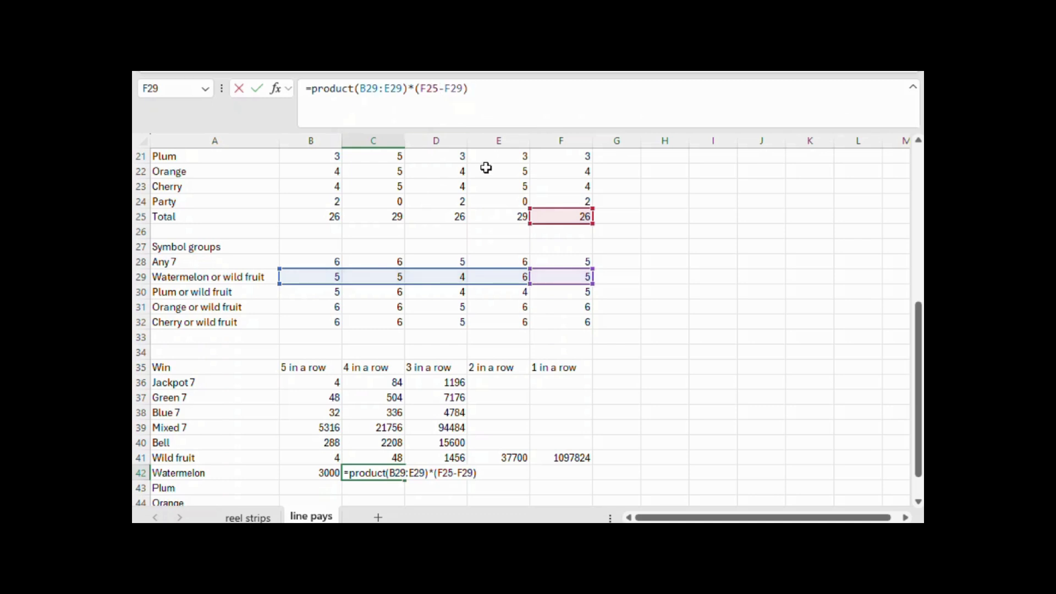
key(Return)
key(Up)
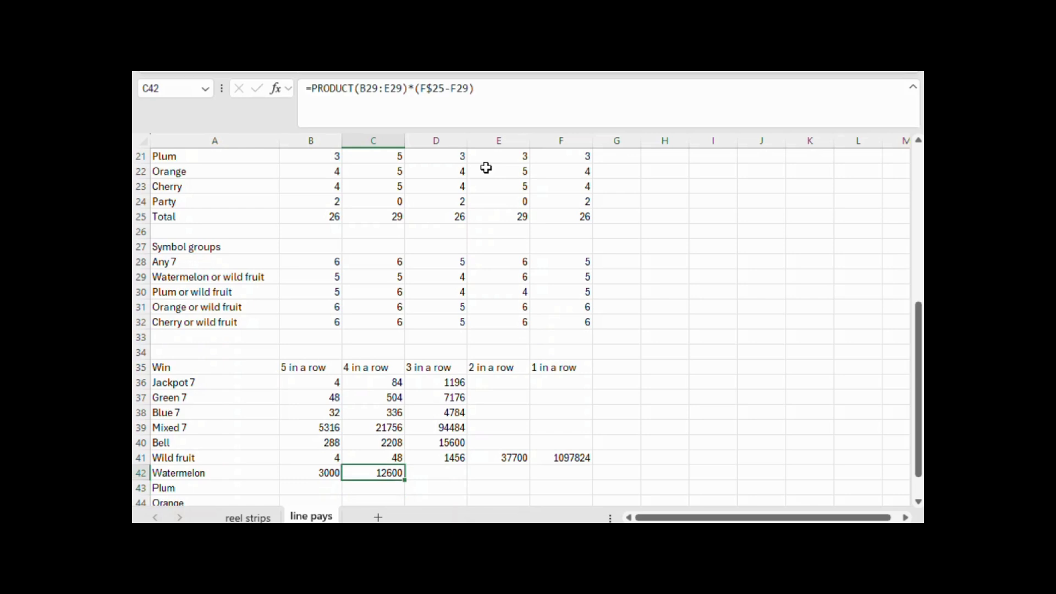
Calculate the Watermelon three-in-a-row combinations in D42 with =PRODUCT(B29:D29)*(E$25-E29)*F$25, keeping the totals' row fixed
key(Right)
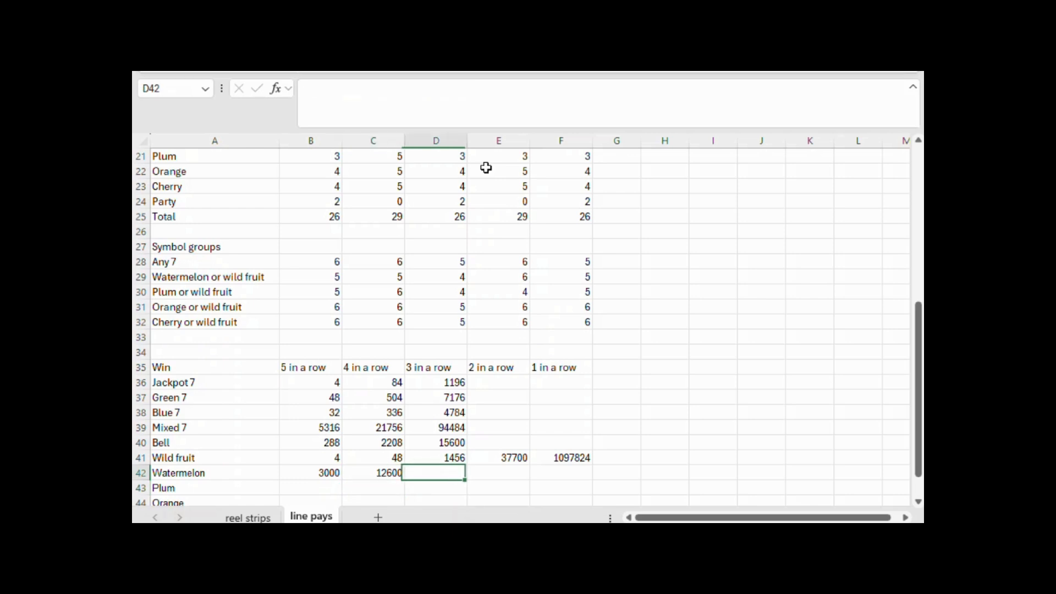
text(=product()
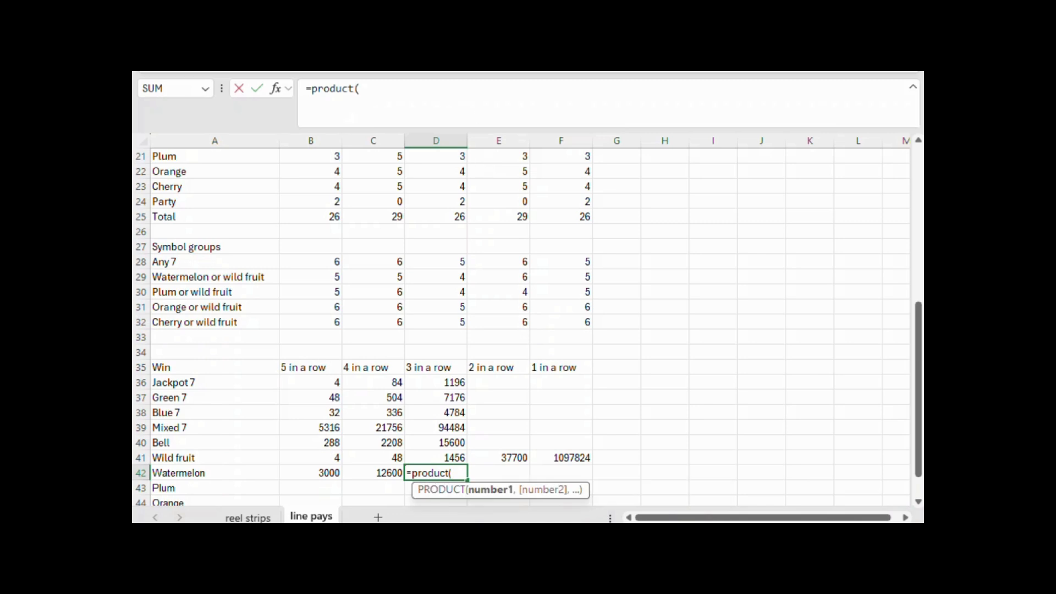
drag(335, 278, 416, 270)
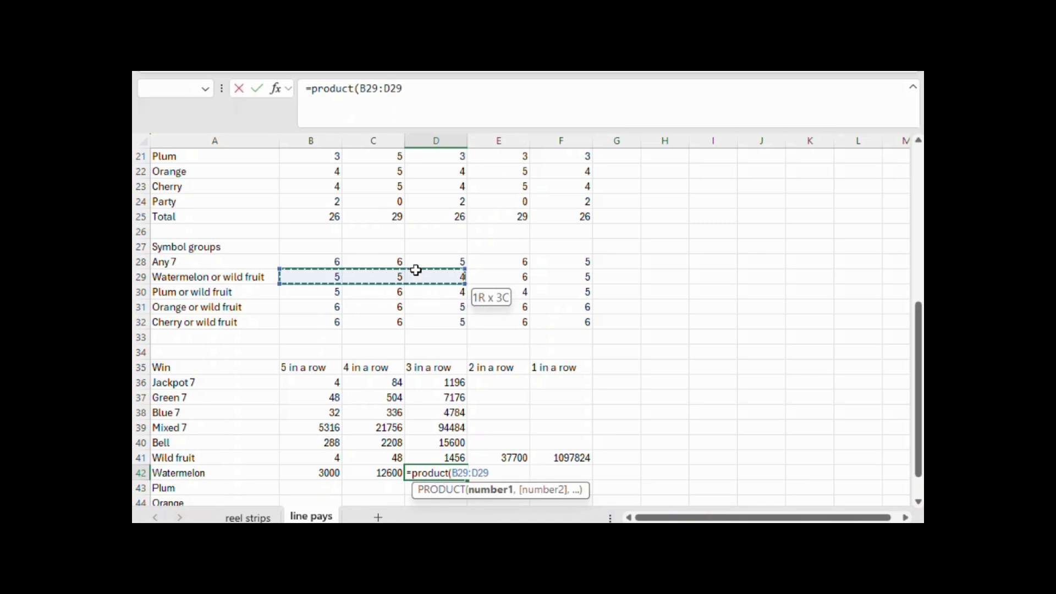
text()*()
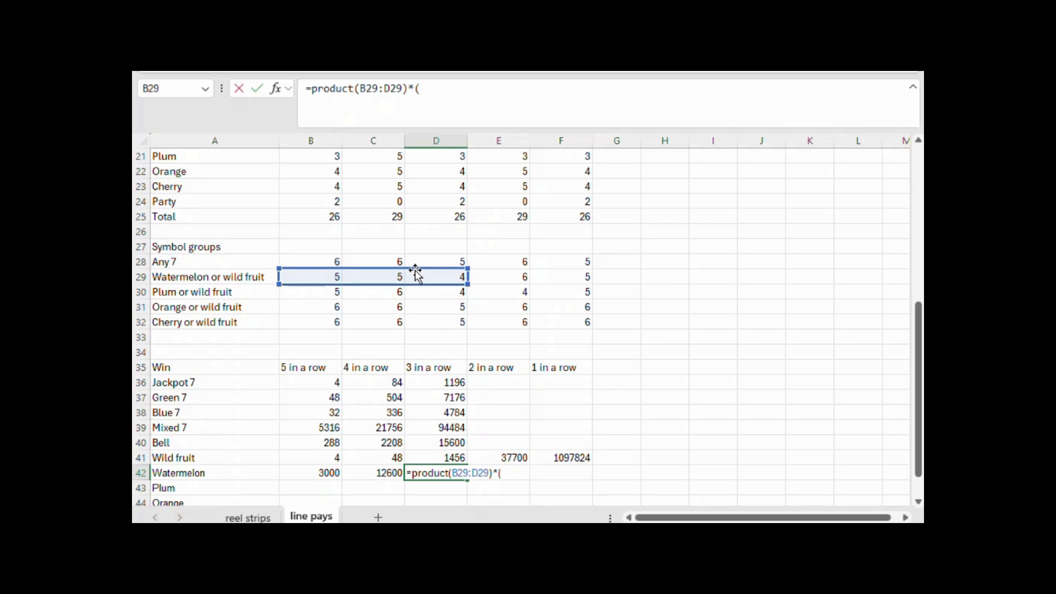
click(518, 217)
text(-)
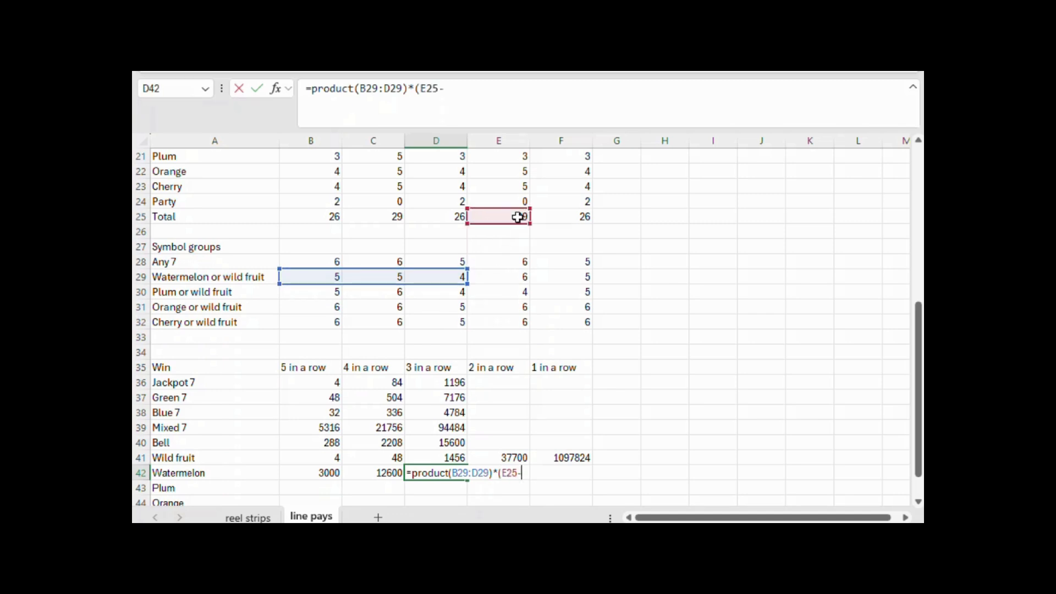
click(523, 278)
text()*)
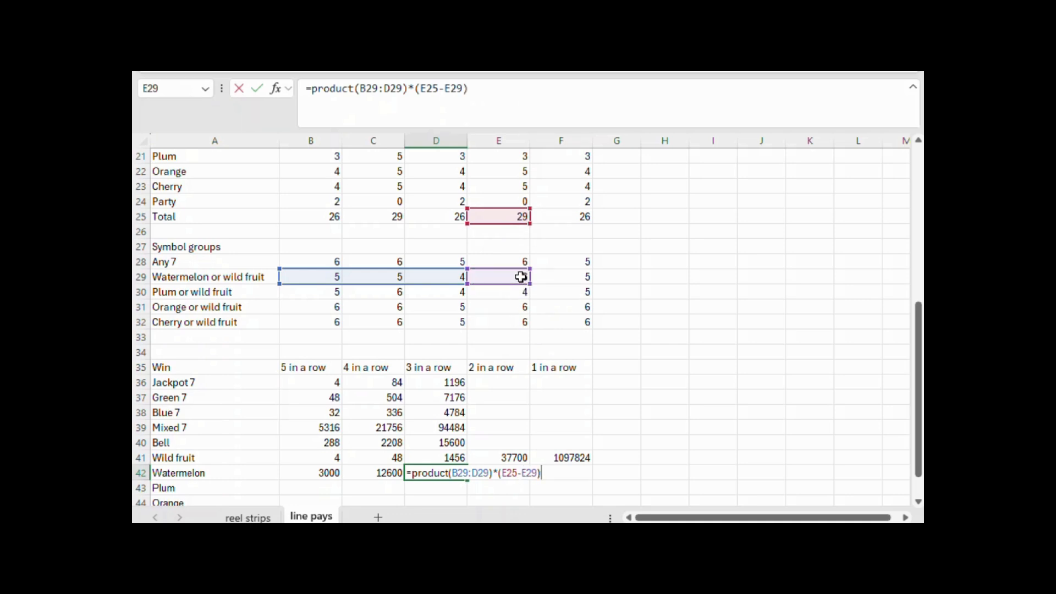
click(564, 218)
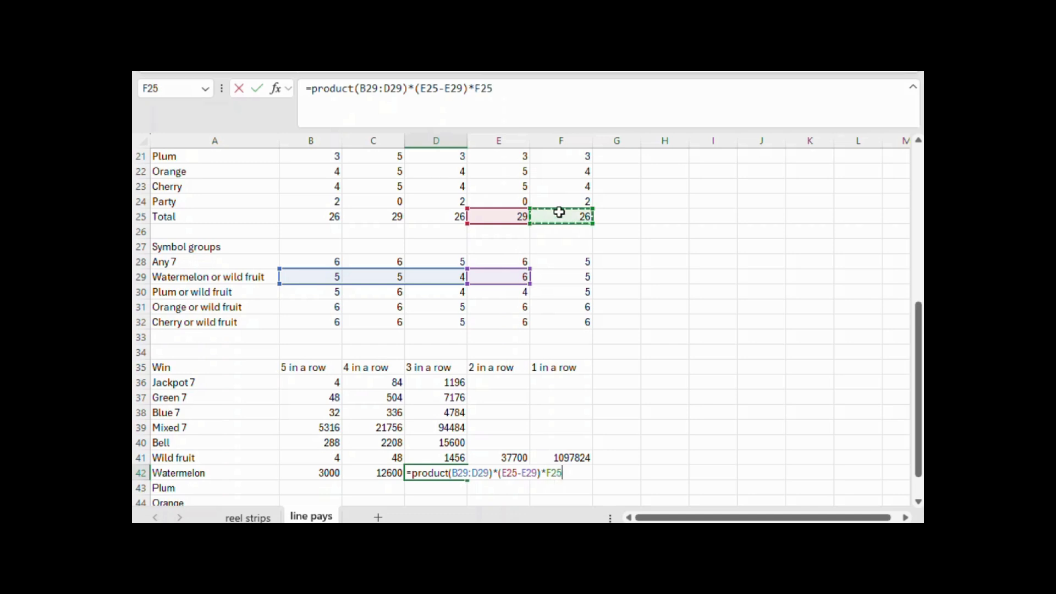
click(427, 88)
text($)
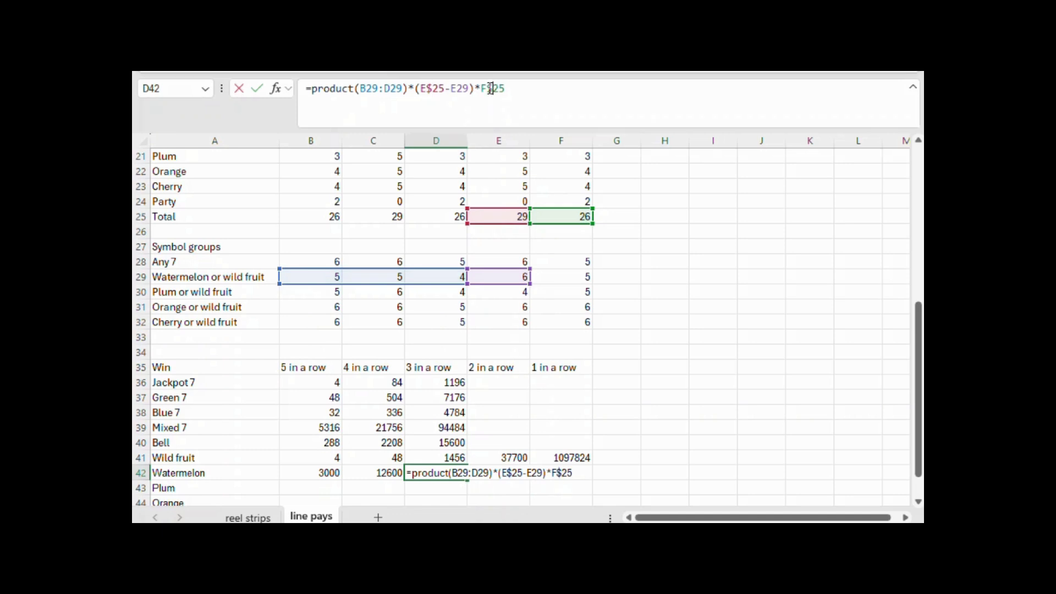
key(Return)
Copy the Watermelon formulas from B42:D42 to B43:D45 for Plum, Orange and Cherry
scroll(419, 347, down, 3)
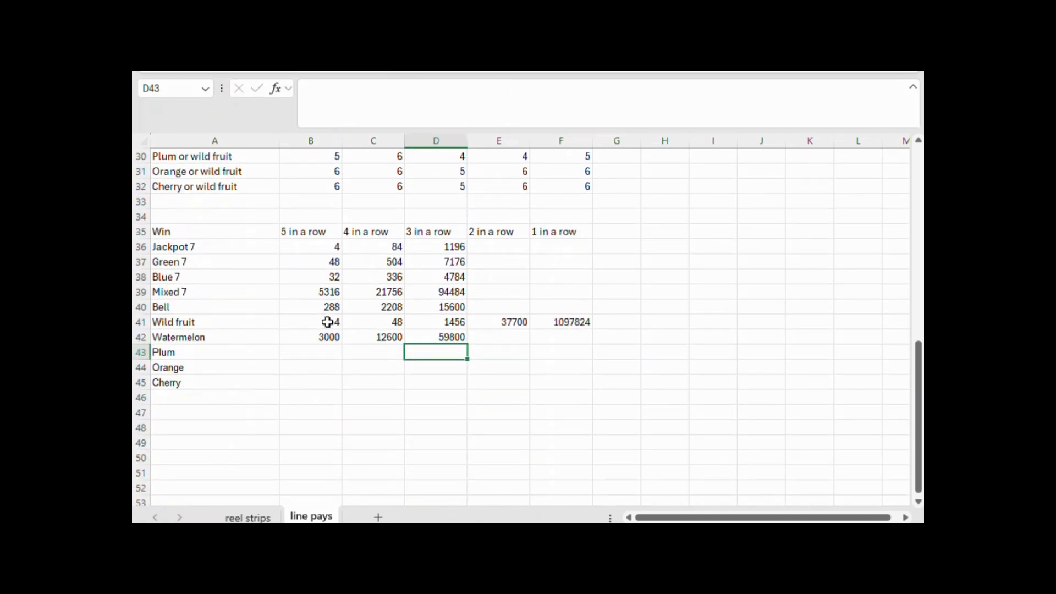
drag(327, 335, 415, 336)
key(ctrl+c)
drag(339, 351, 411, 377)
key(ctrl+v)
click(401, 414)
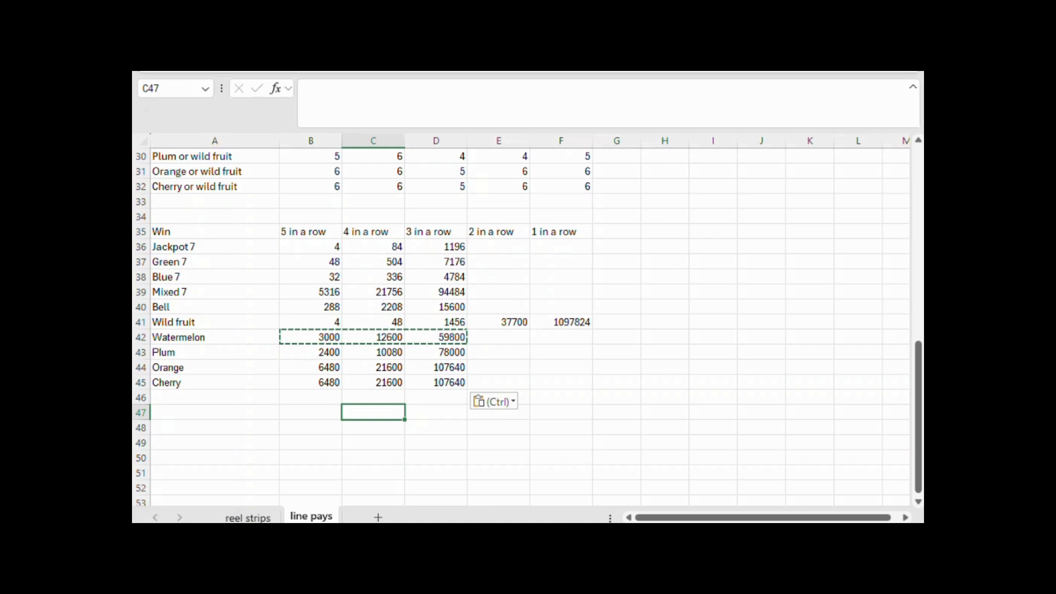
Examine the Wild fruit row of the Win table, its four-in-a-row formula in C41 and the matching line pay in C7
scroll(716, 356, up, 2)
click(717, 352)
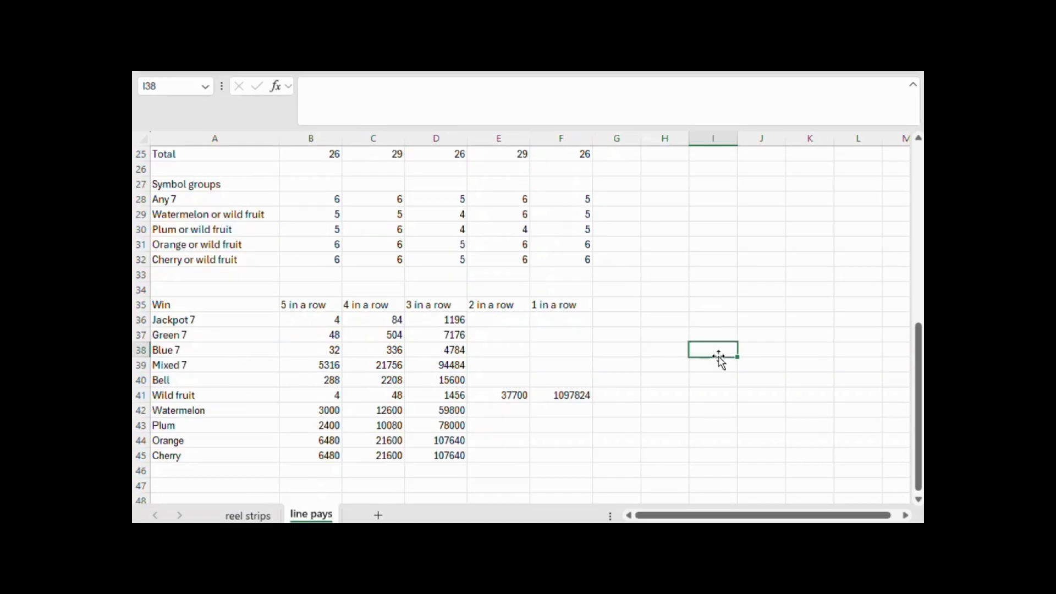
click(551, 462)
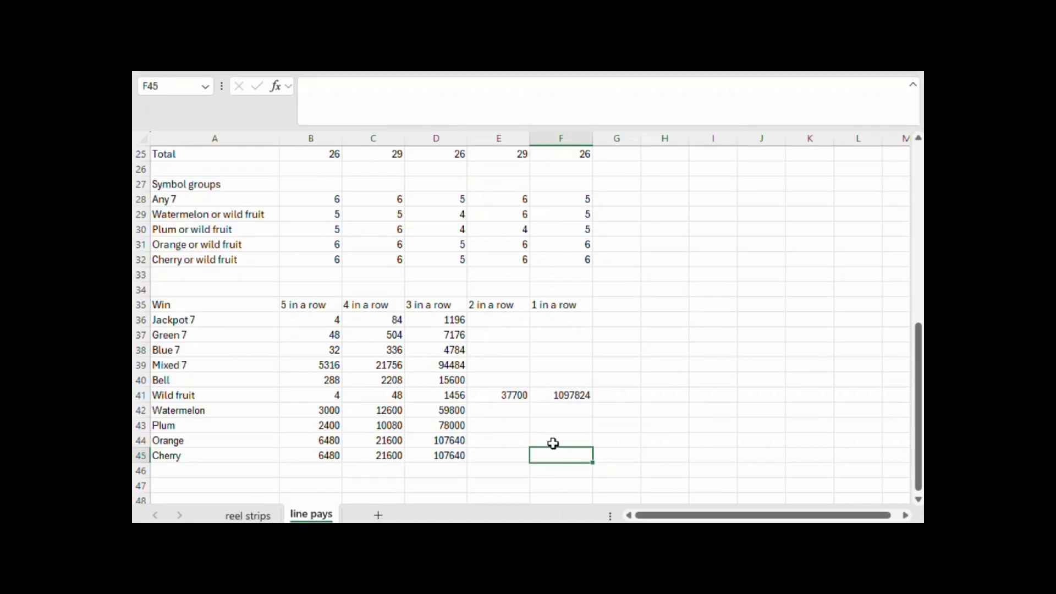
click(141, 395)
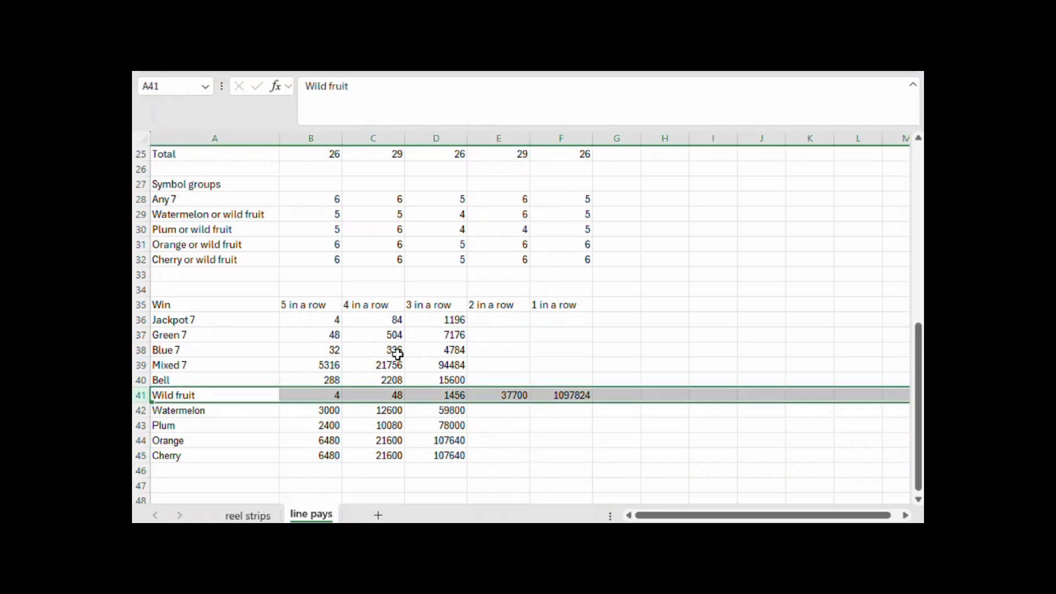
click(388, 399)
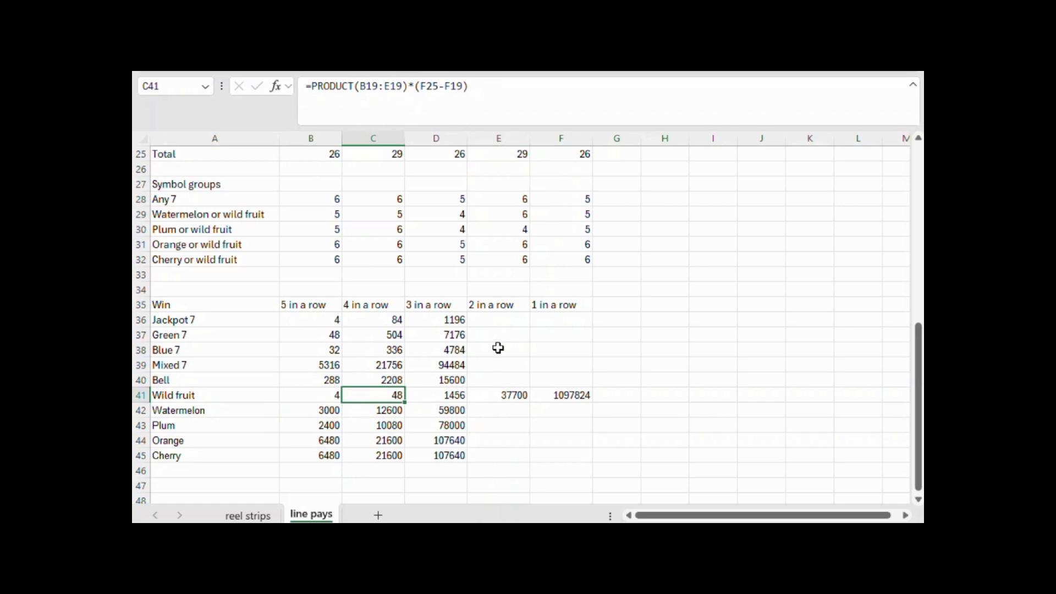
scroll(498, 348, up, 8)
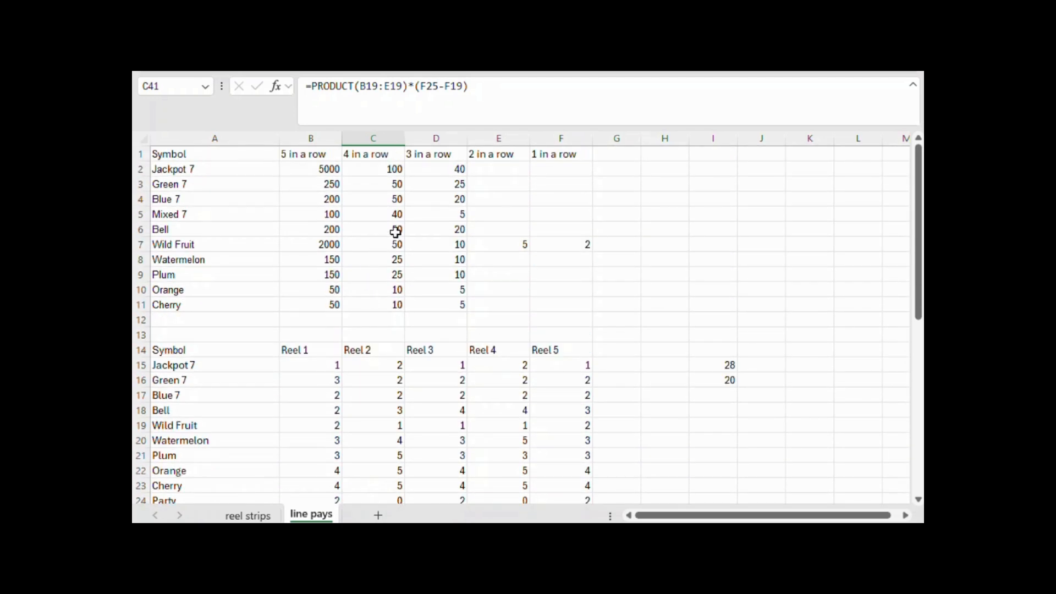
click(396, 241)
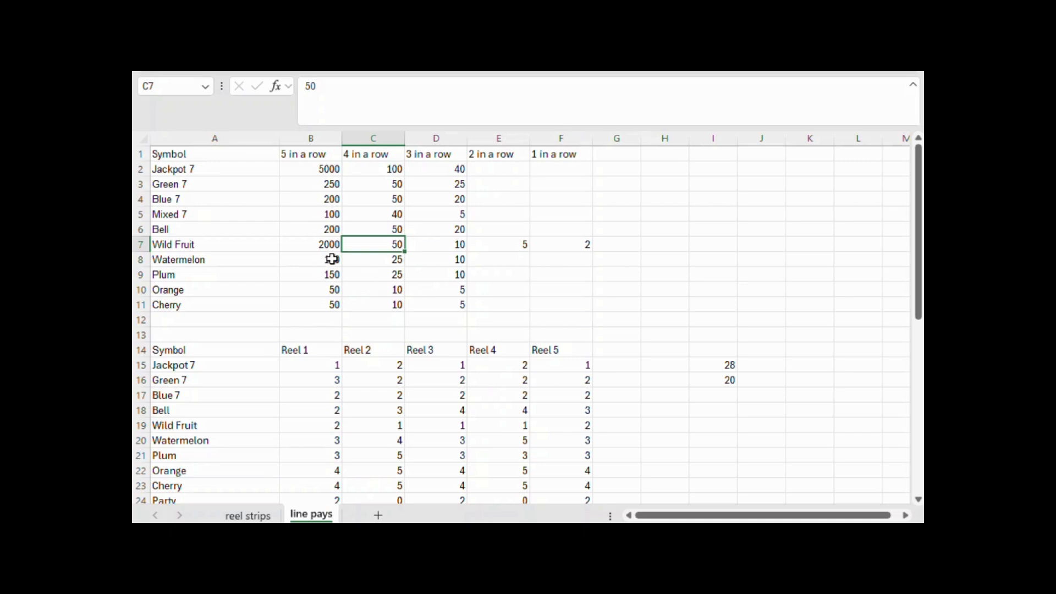
Compare the five-in-a-row line pays for Watermelon, Plum, Orange and Cherry in B8:B11 with the Wild Fruit four-in-a-row pay
drag(332, 259, 331, 273)
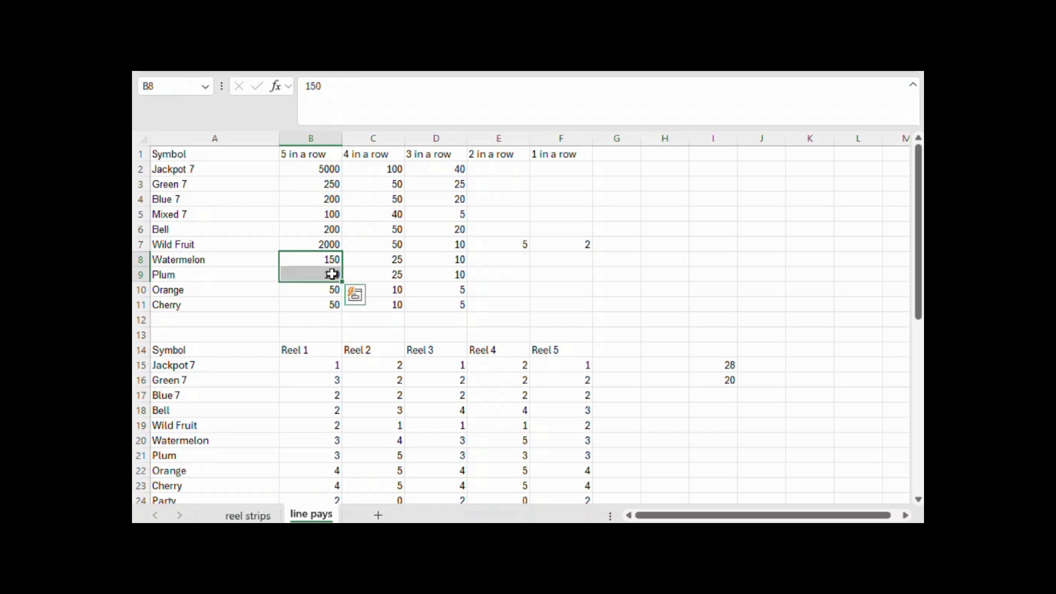
mouse_move(315, 292)
mouse_down()
mouse_move(320, 319)
mouse_move(322, 306)
mouse_up()
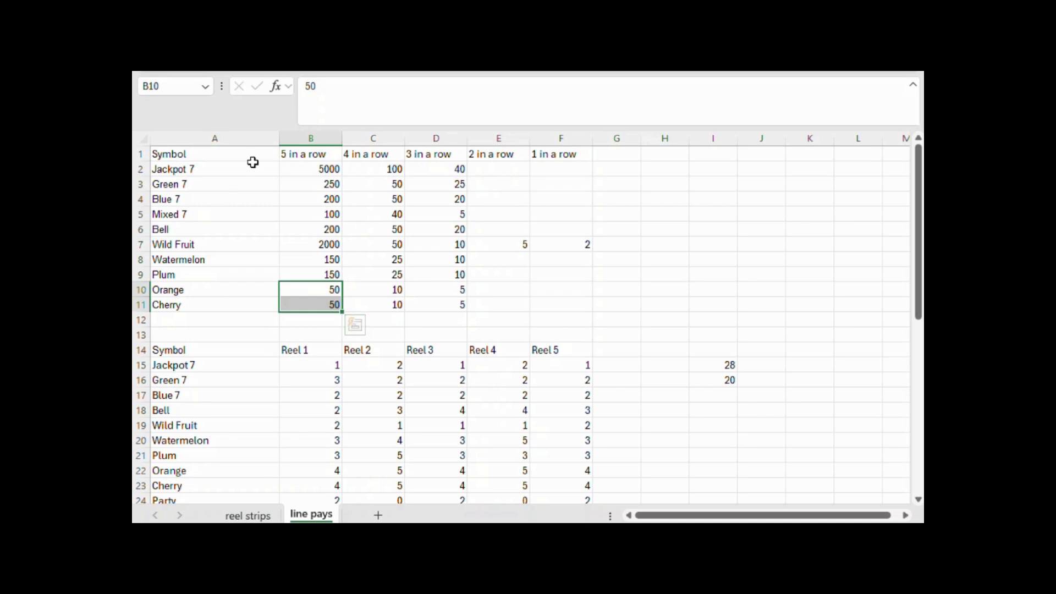
click(320, 288)
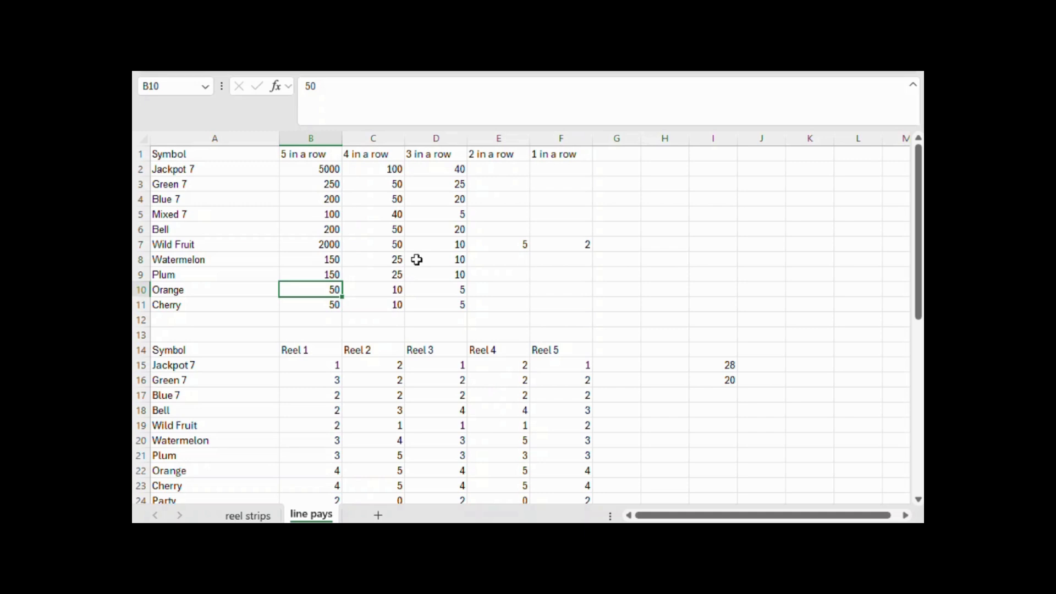
scroll(416, 260, down, 8)
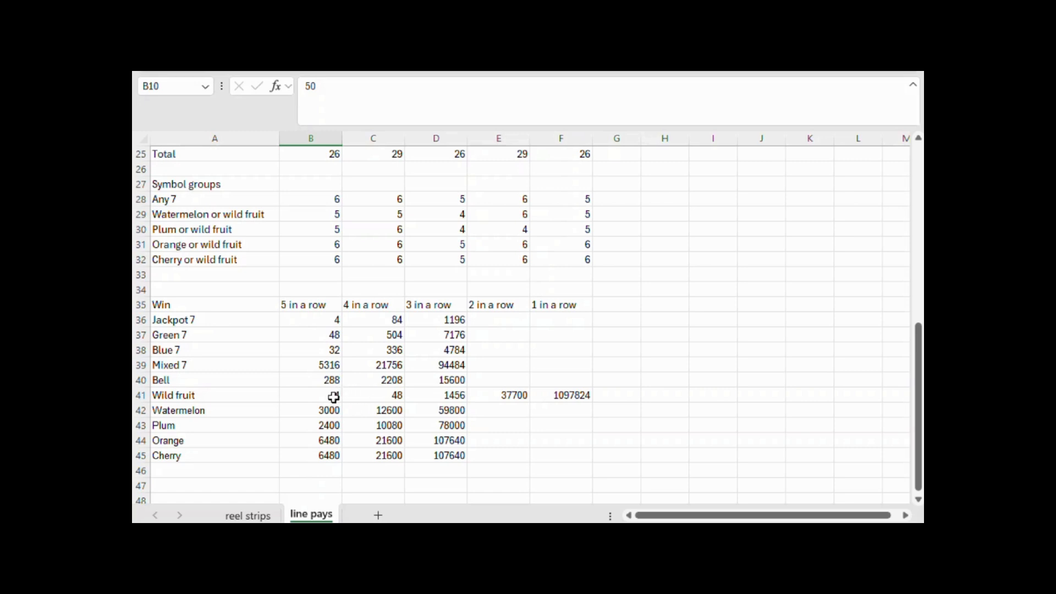
Change the Wild fruit four-in-a-row formula in C41 to =PRODUCT(B19:E19)*(F25-SUM(F19:F23)), excluding every fruit symbol on reel 5
click(378, 396)
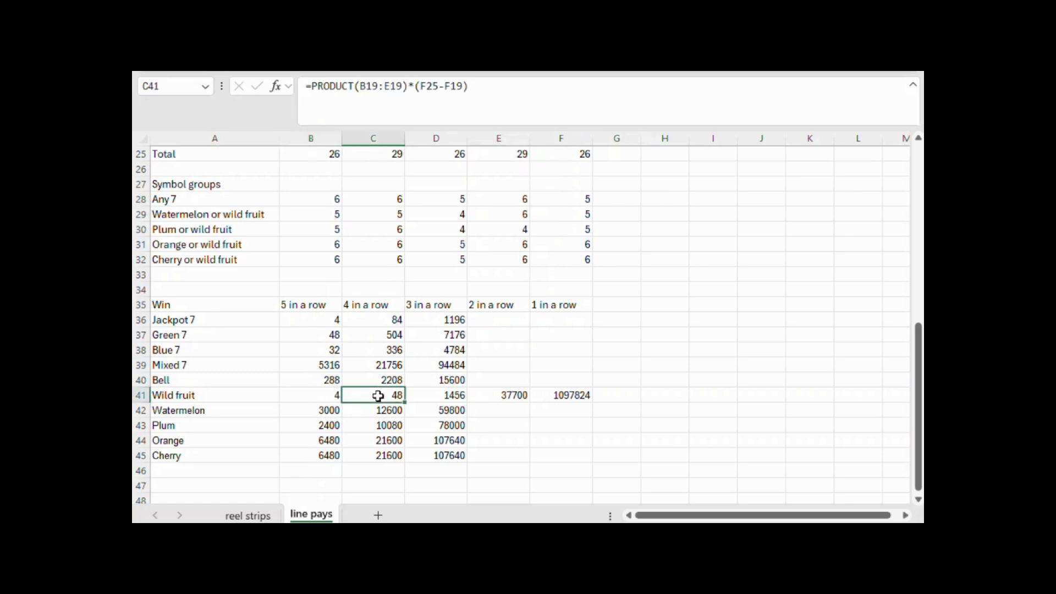
click(495, 94)
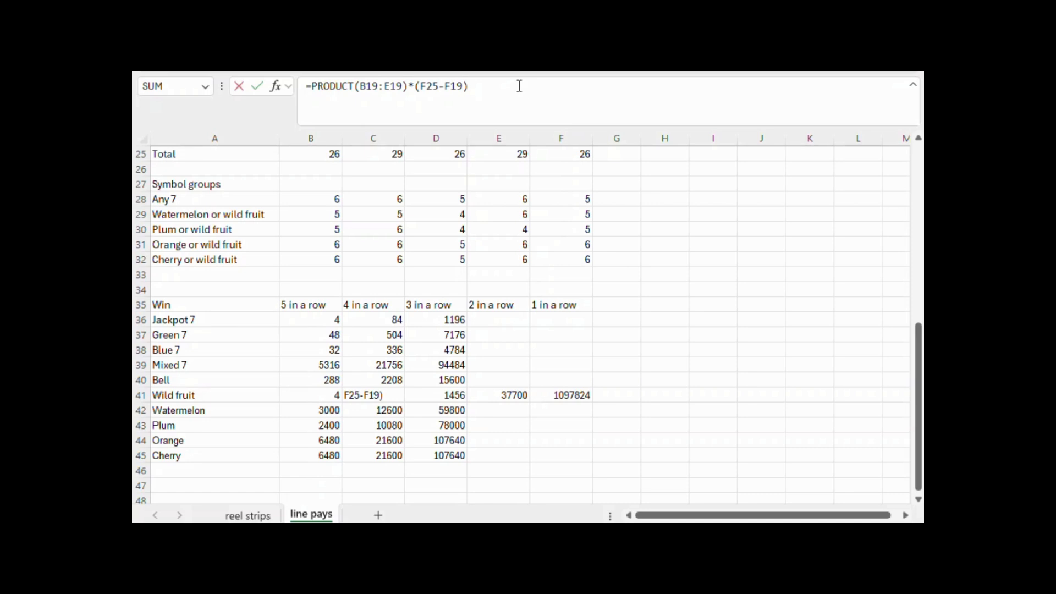
click(428, 87)
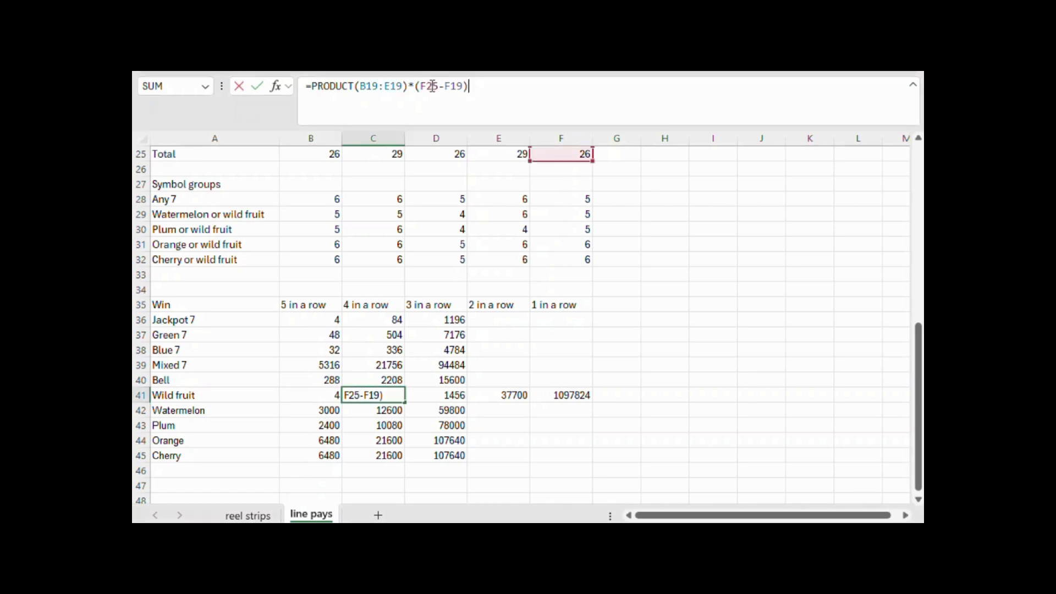
drag(421, 86, 464, 86)
key(BackSpace)
scroll(561, 222, up, 2)
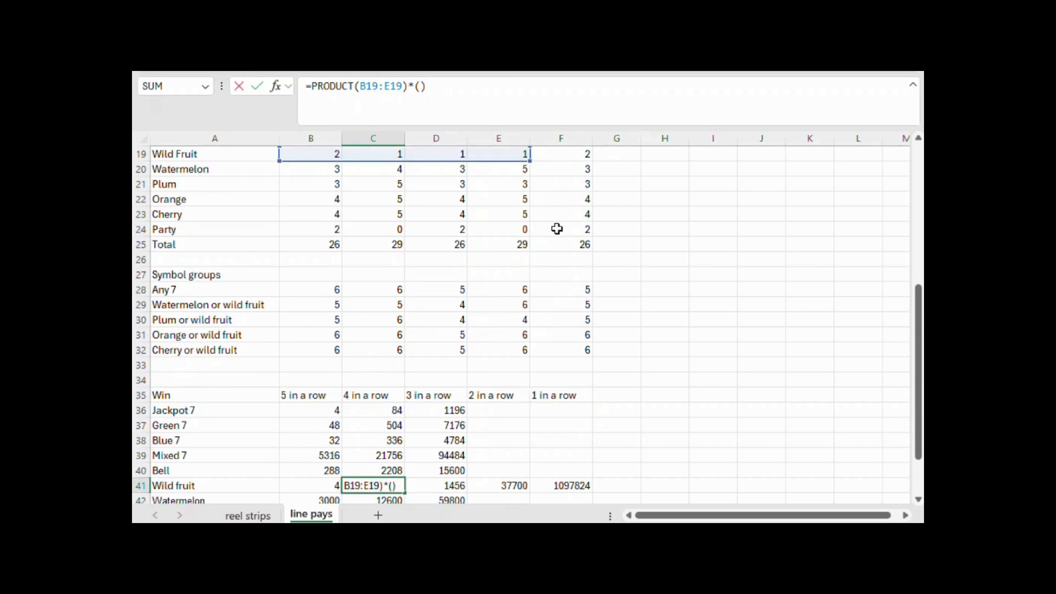
scroll(561, 221, up, 2)
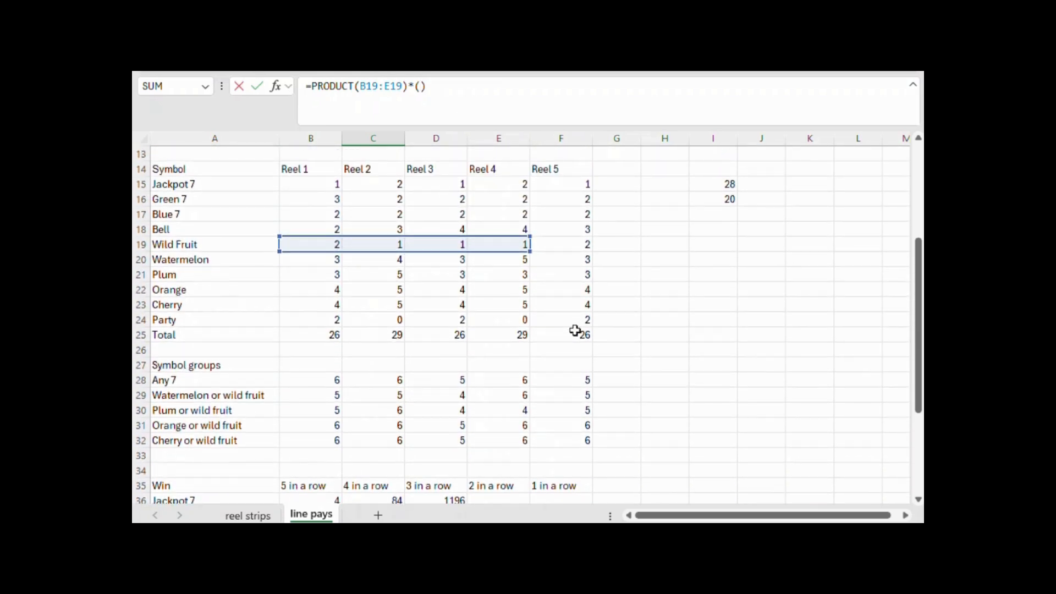
click(575, 334)
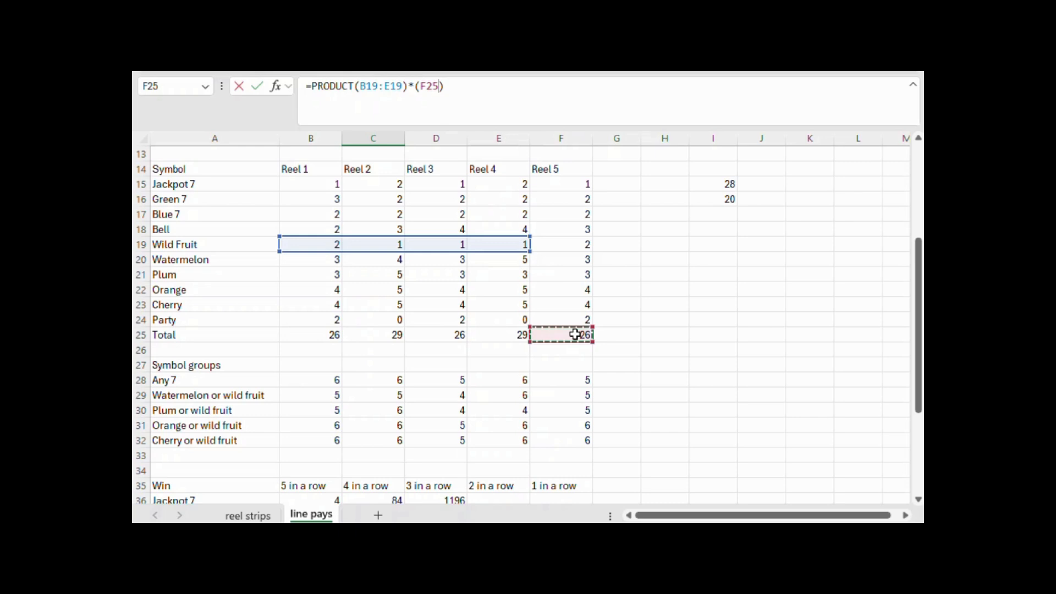
text(-)
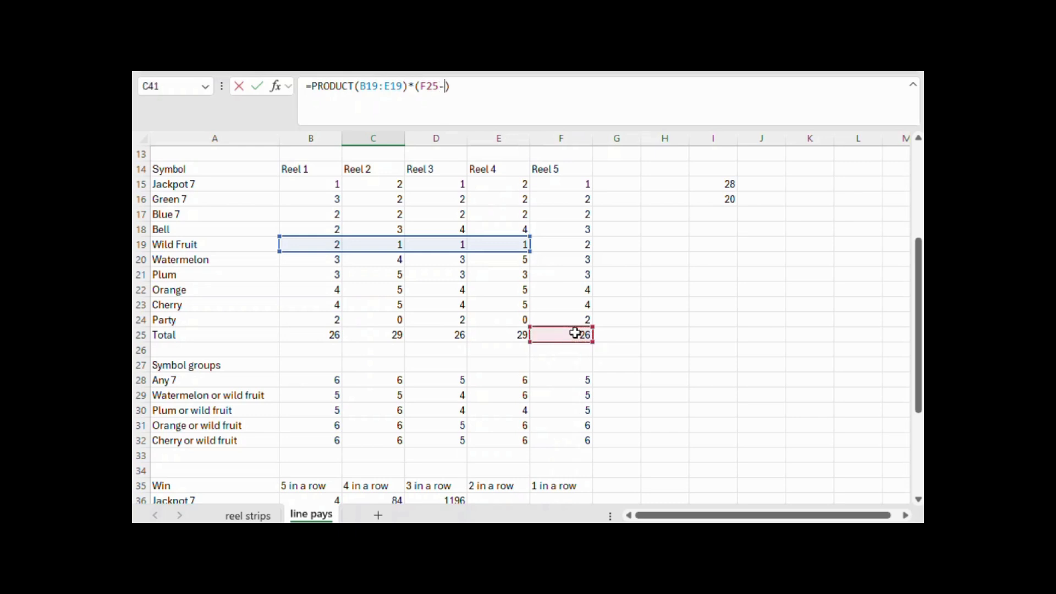
text(sum()
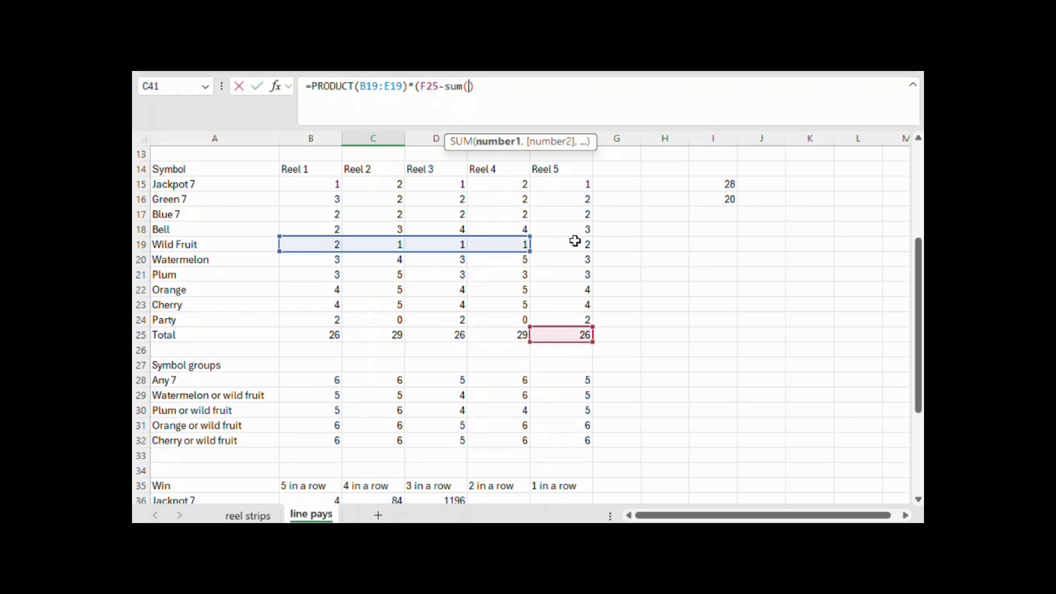
drag(576, 242, 529, 319)
text())
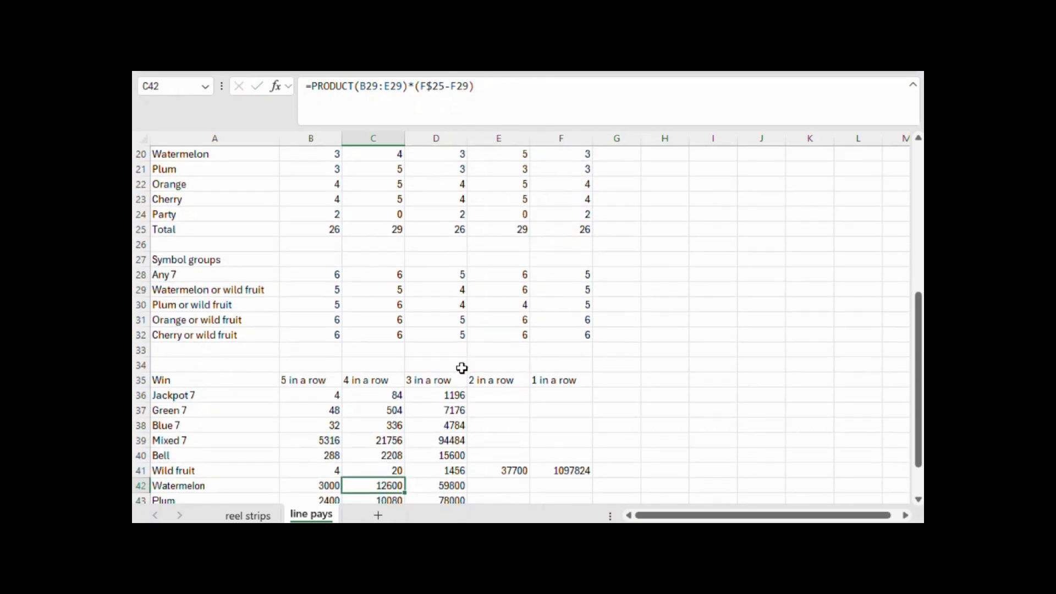
click(389, 466)
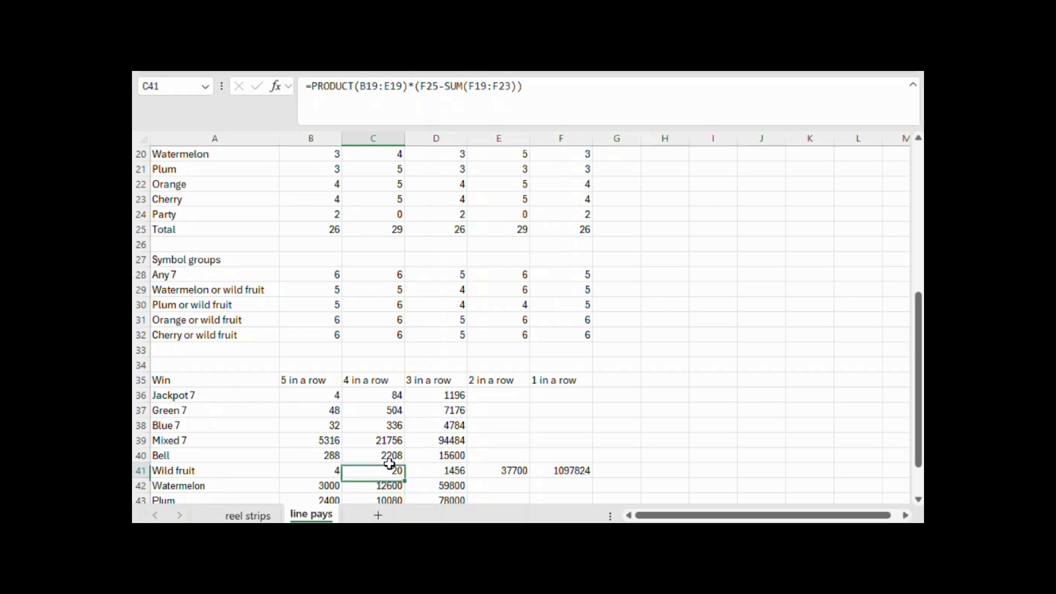
Change the Wild fruit three-in-a-row formula in D41 to =PRODUCT(B19:D19)*(E25-SUM(E19:E23))*F25, excluding every fruit symbol on reel 4
click(440, 468)
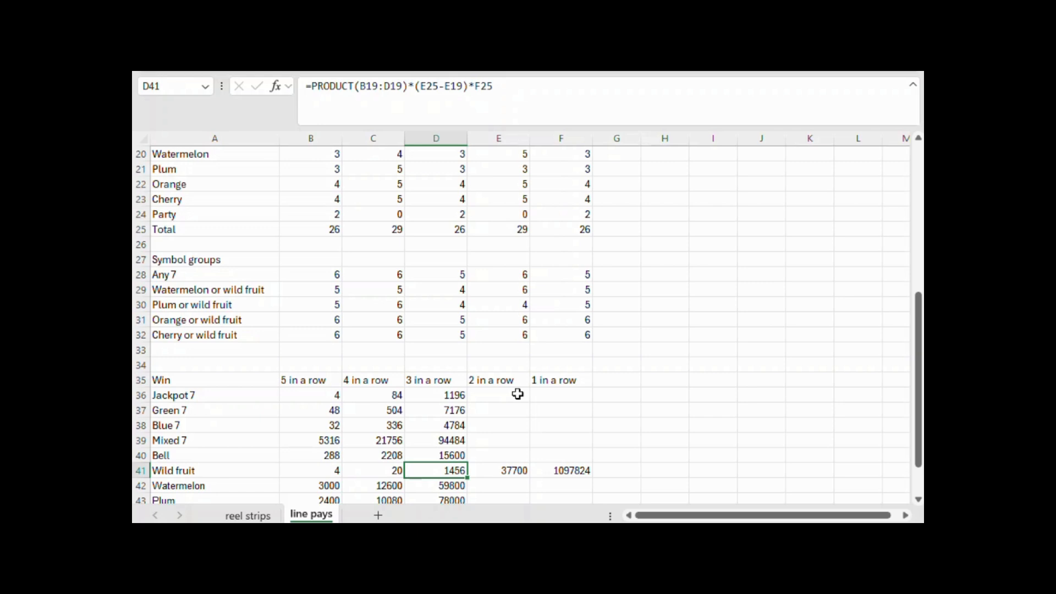
scroll(518, 392, up, 6)
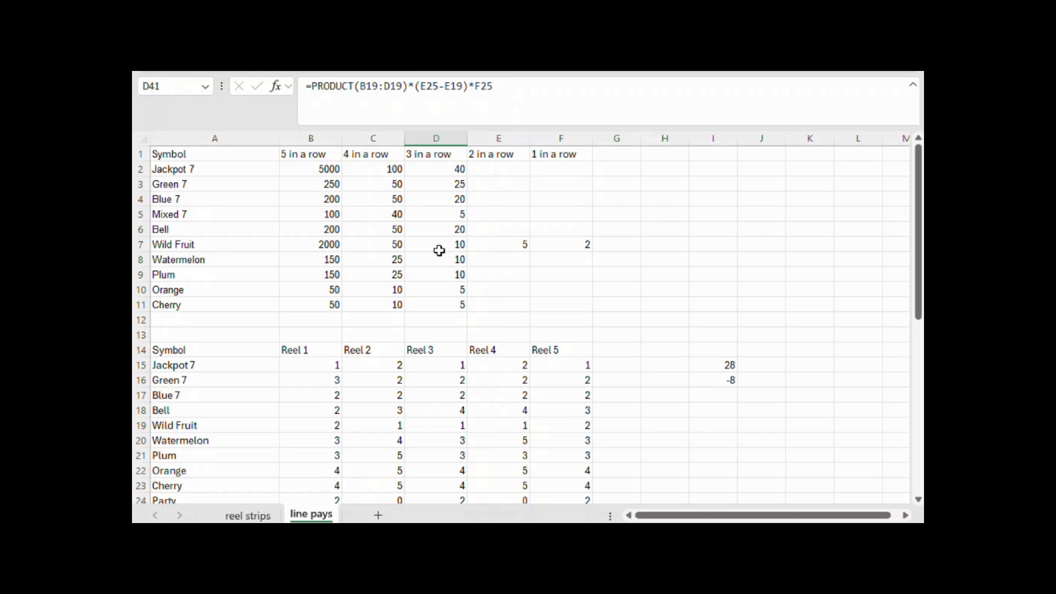
click(456, 243)
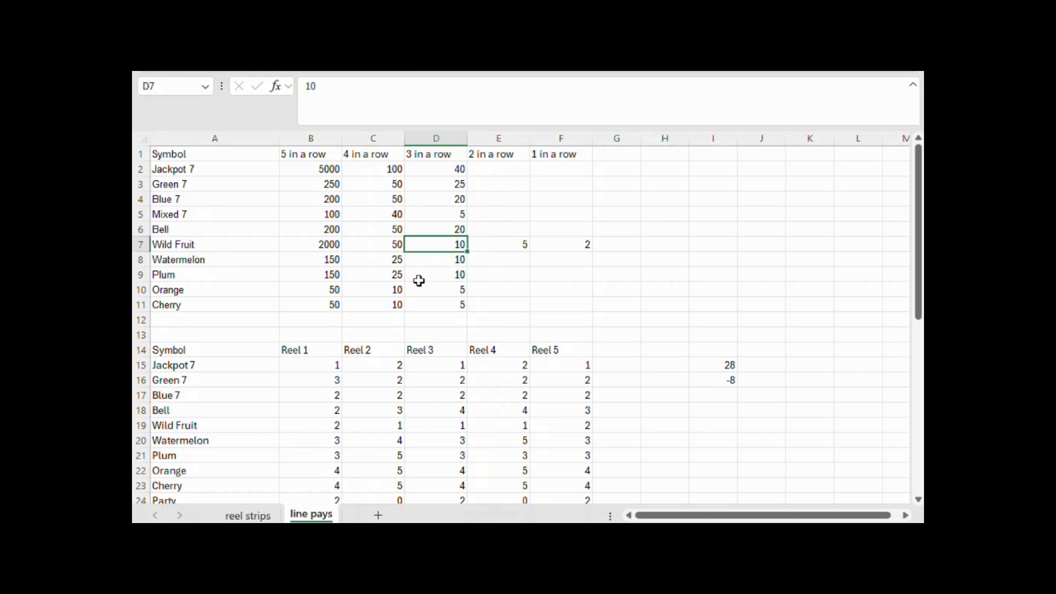
drag(384, 265, 388, 300)
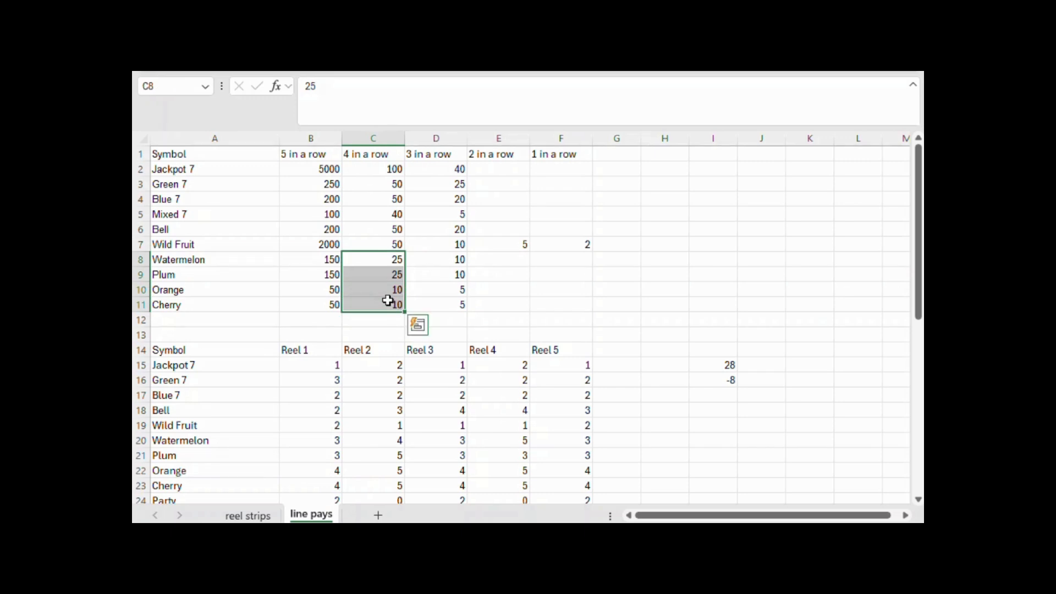
scroll(387, 301, down, 8)
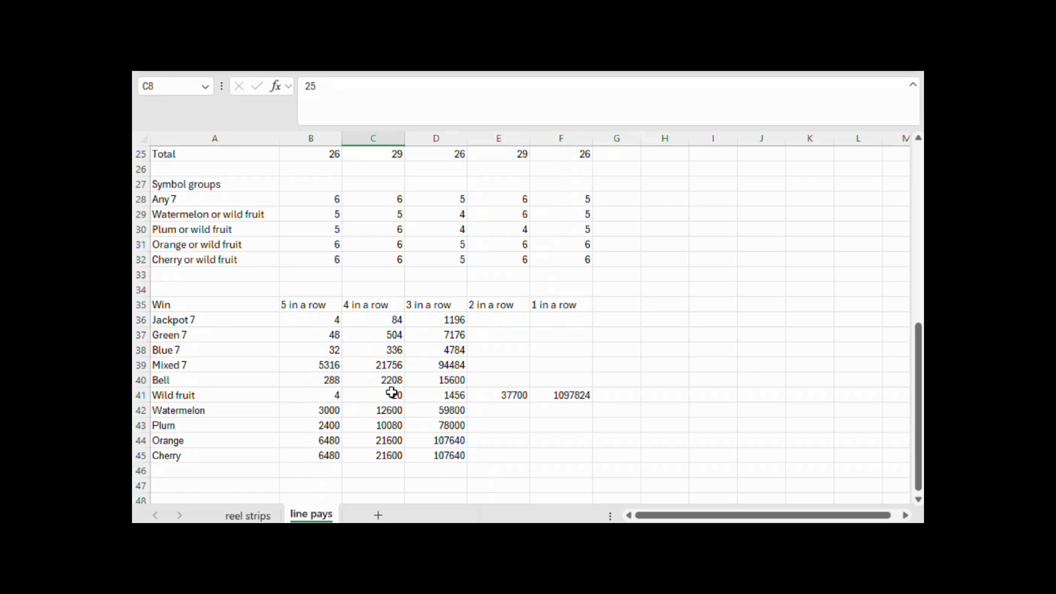
click(442, 394)
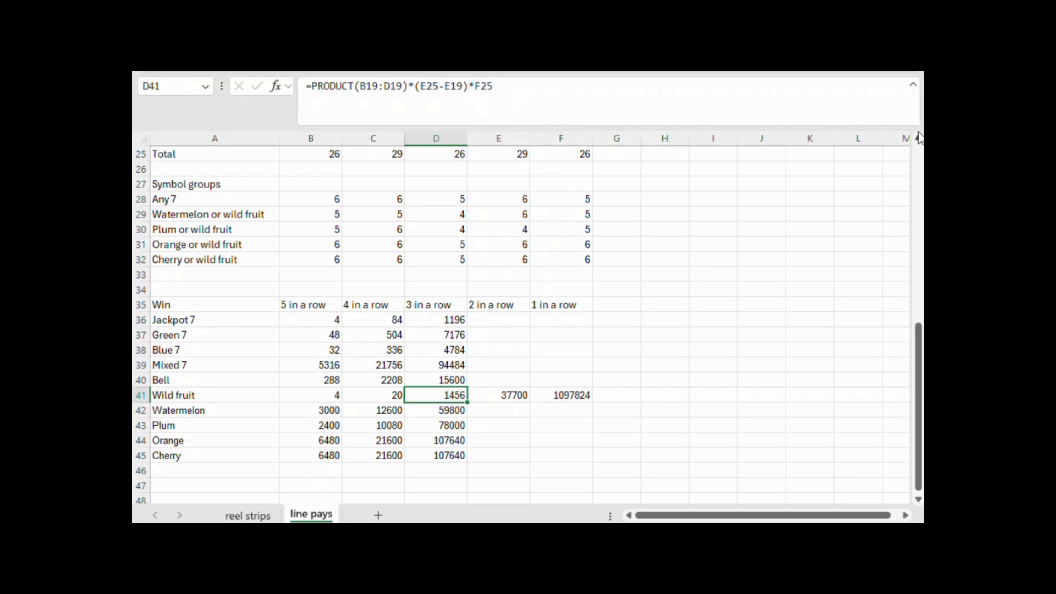
scroll(919, 138, up, 2)
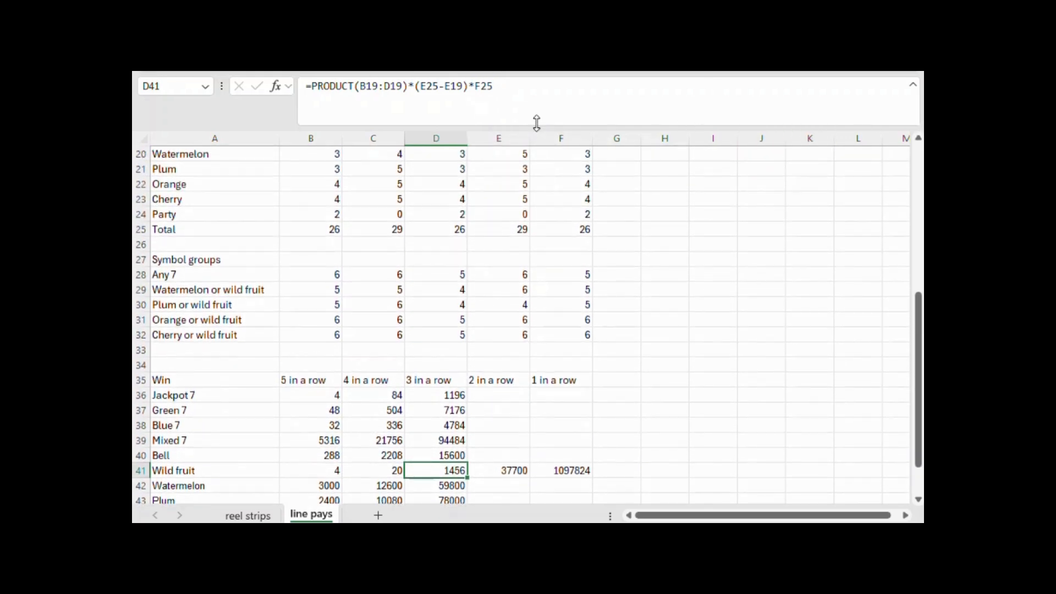
drag(420, 86, 460, 86)
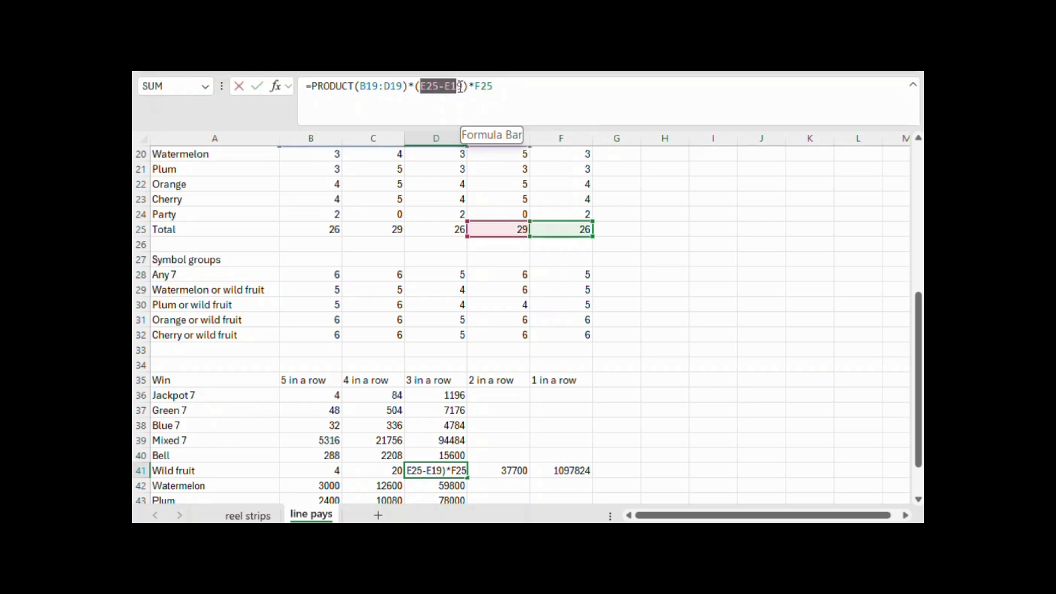
click(463, 86)
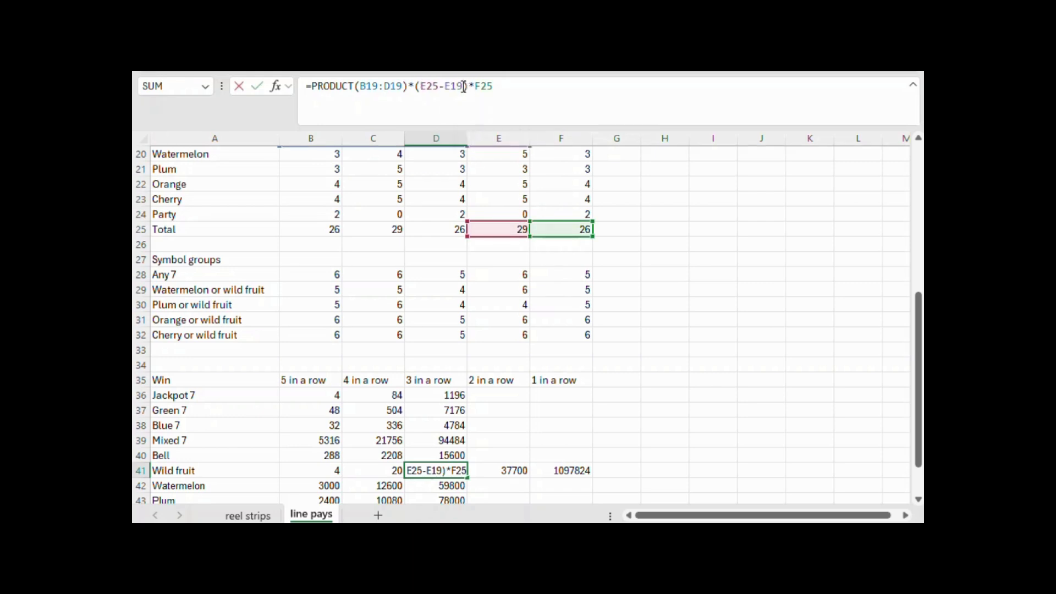
drag(444, 88, 464, 88)
key(BackSpace)
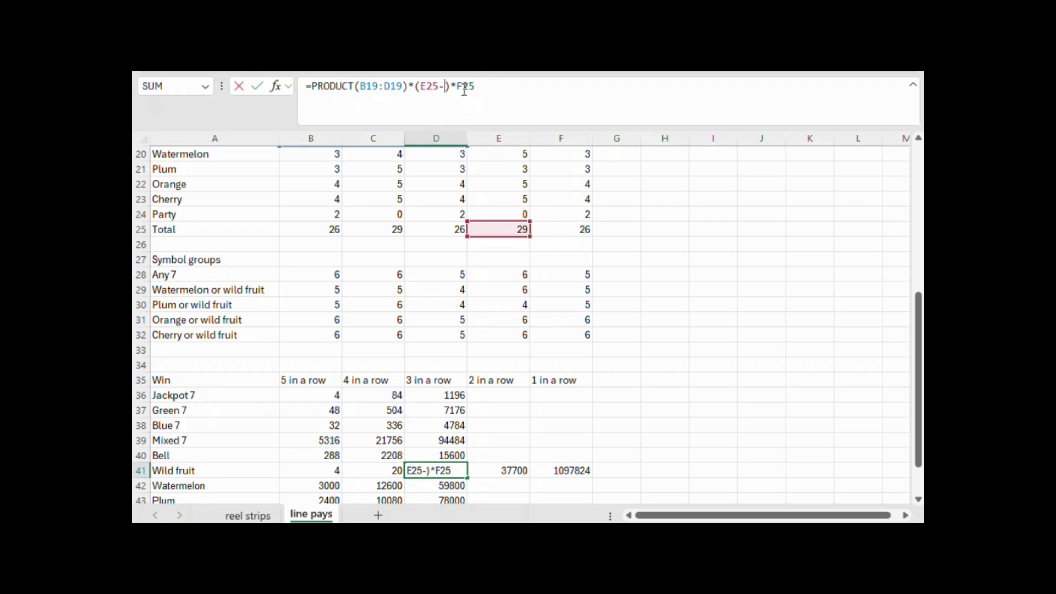
text(sum()
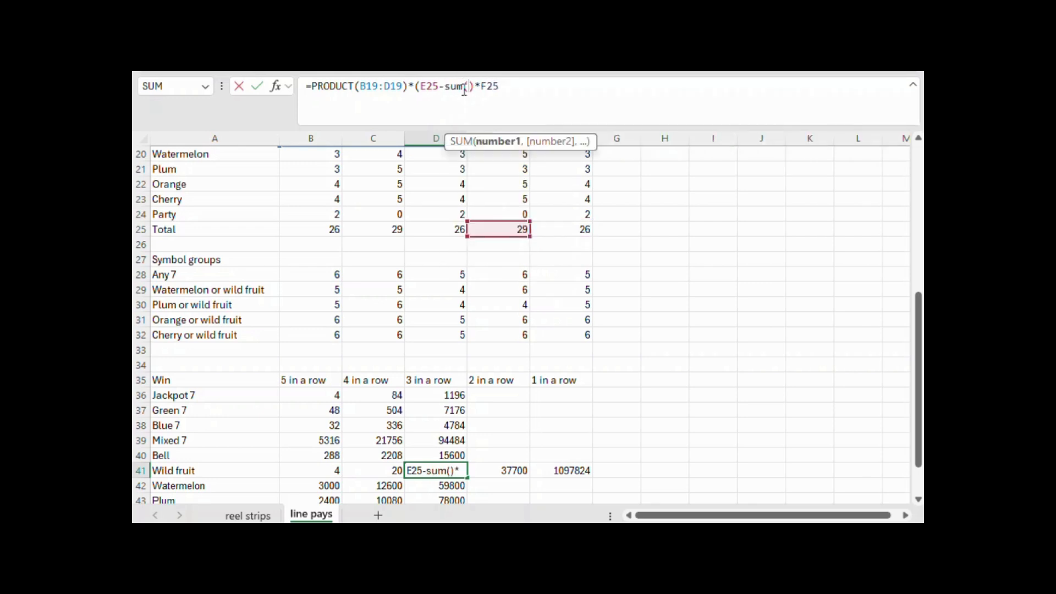
scroll(660, 288, up, 2)
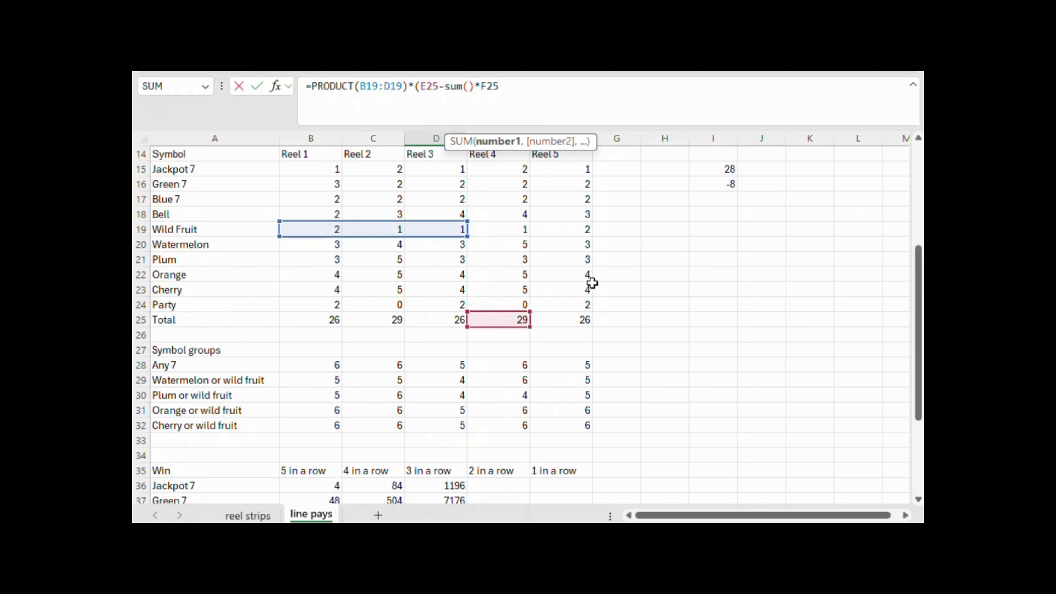
drag(512, 226, 516, 290)
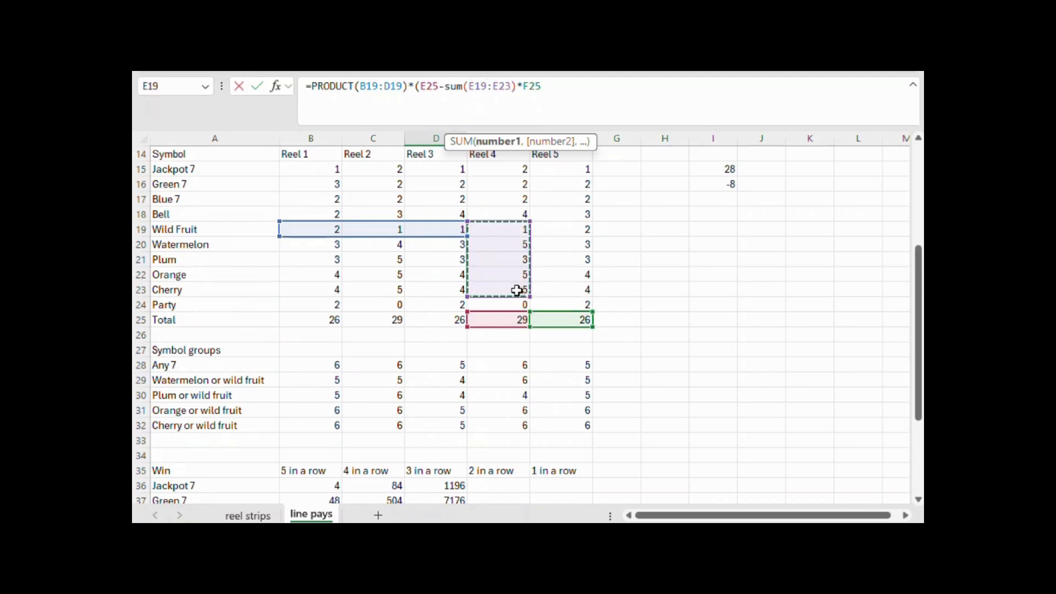
text())
key(Return)
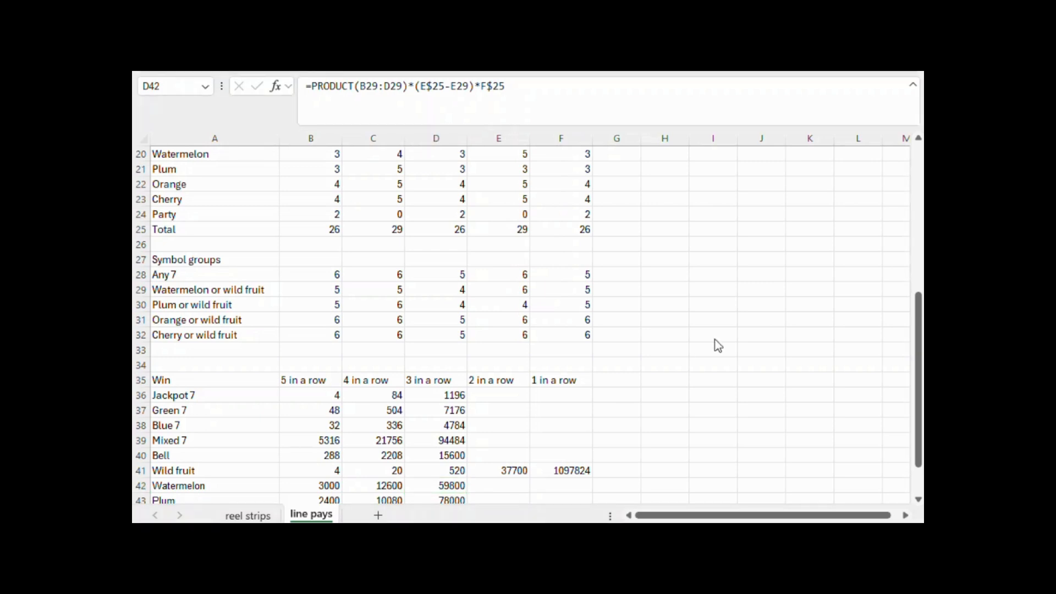
Compare the Wild Fruit two-in-a-row pay in E7 with the fruit three-in-a-row pays in D8:D11, and inspect the formula in E41
scroll(715, 339, up, 2)
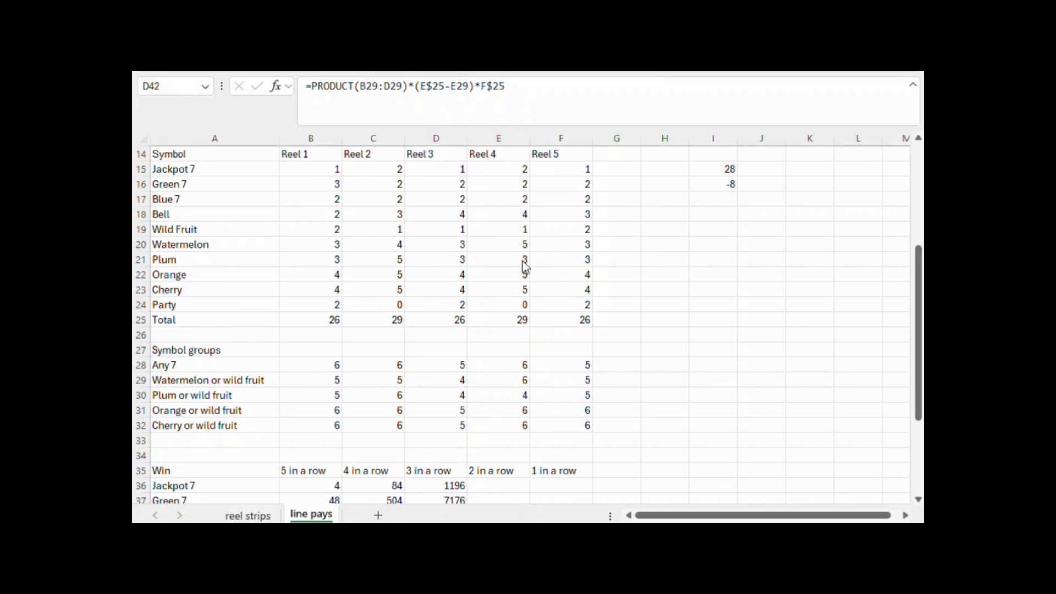
scroll(522, 262, up, 1)
scroll(522, 262, down, 2)
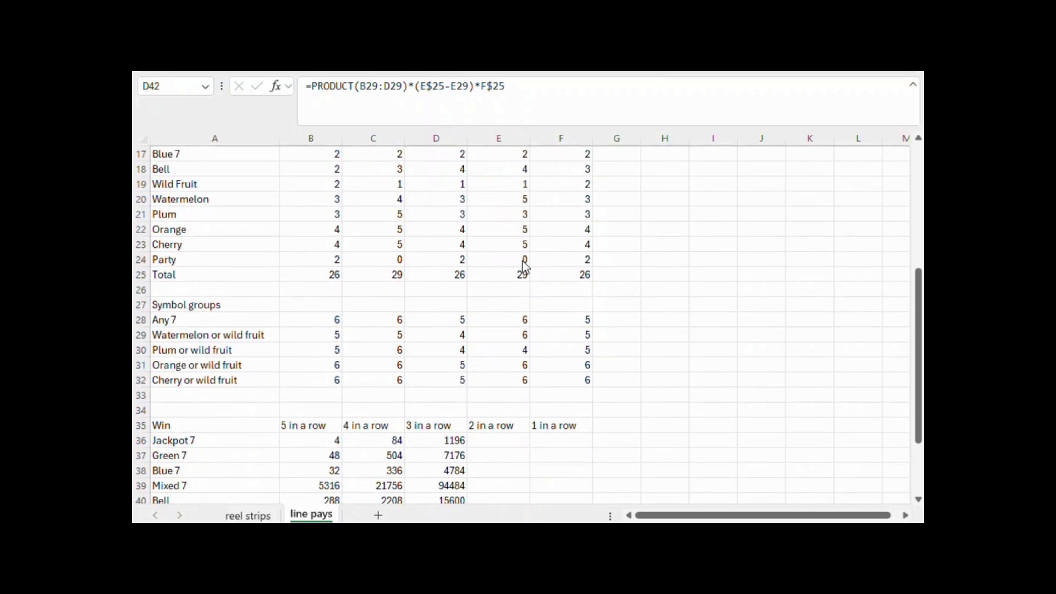
scroll(524, 262, up, 4)
scroll(528, 209, up, 2)
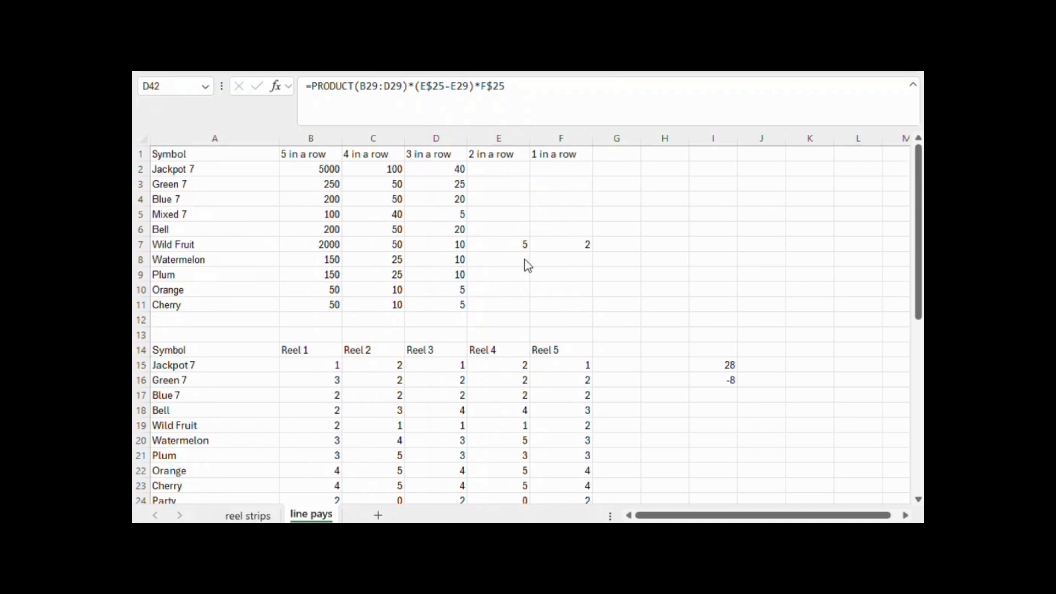
click(517, 240)
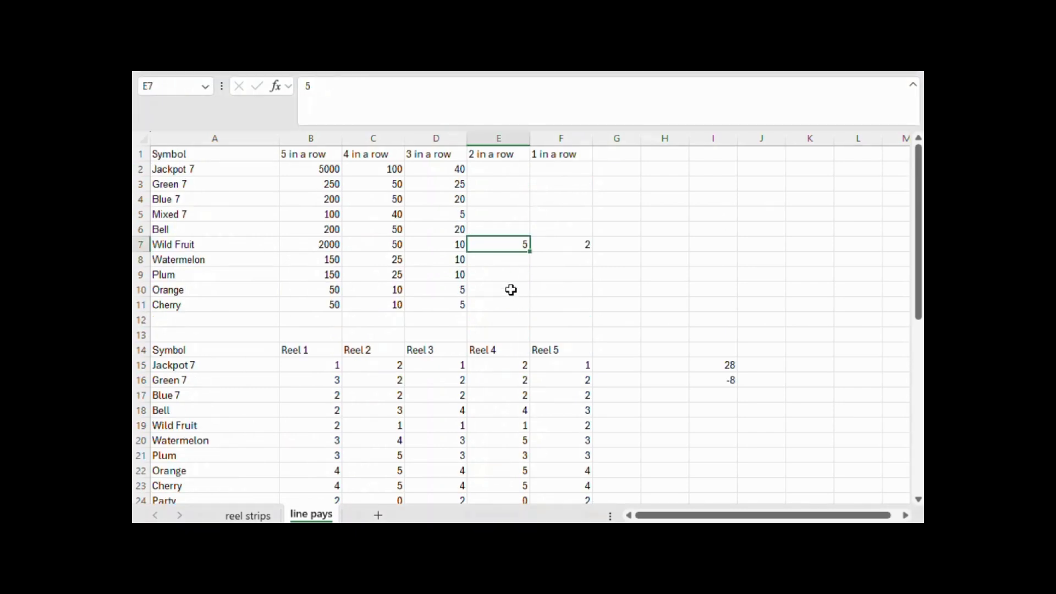
drag(438, 259, 446, 304)
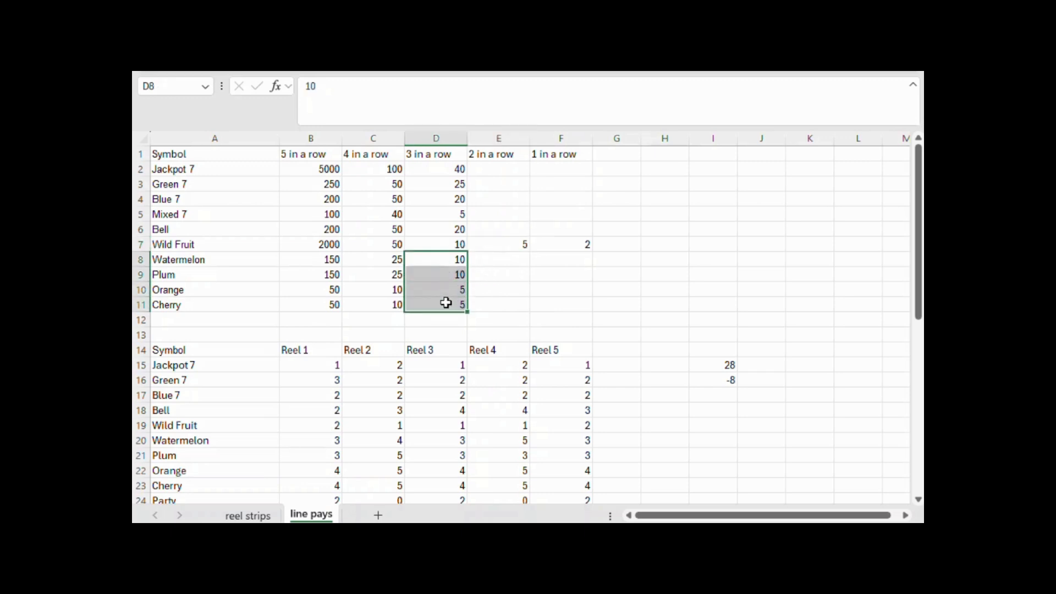
scroll(448, 292, down, 9)
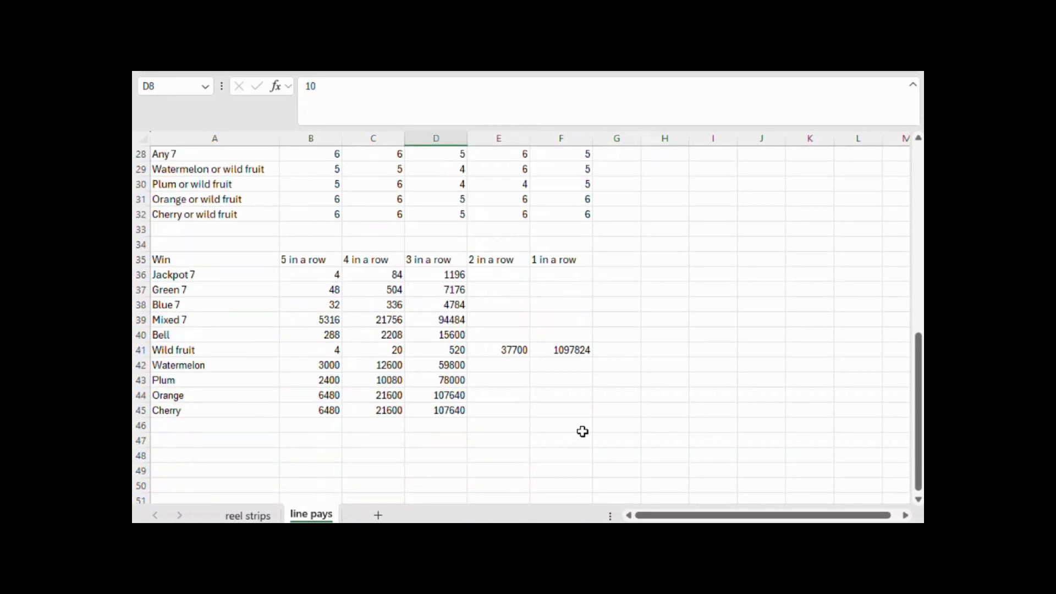
click(518, 349)
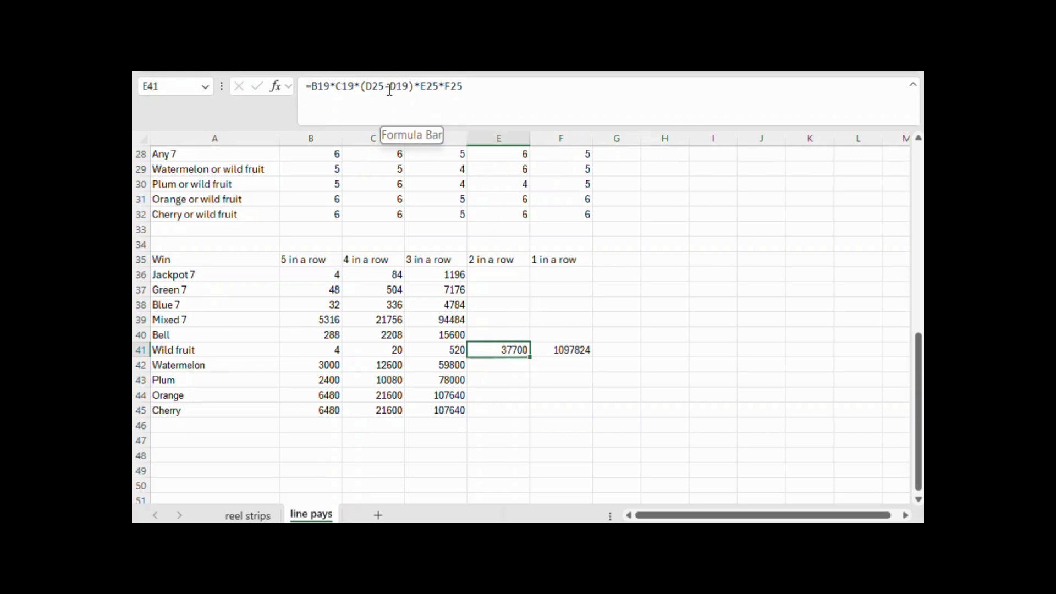
Change the Wild fruit two-in-a-row formula in E41 to =B19*C19*(D25-SUM(D19:D23))*E25*F25, excluding every fruit symbol on reel 3
drag(391, 86, 409, 86)
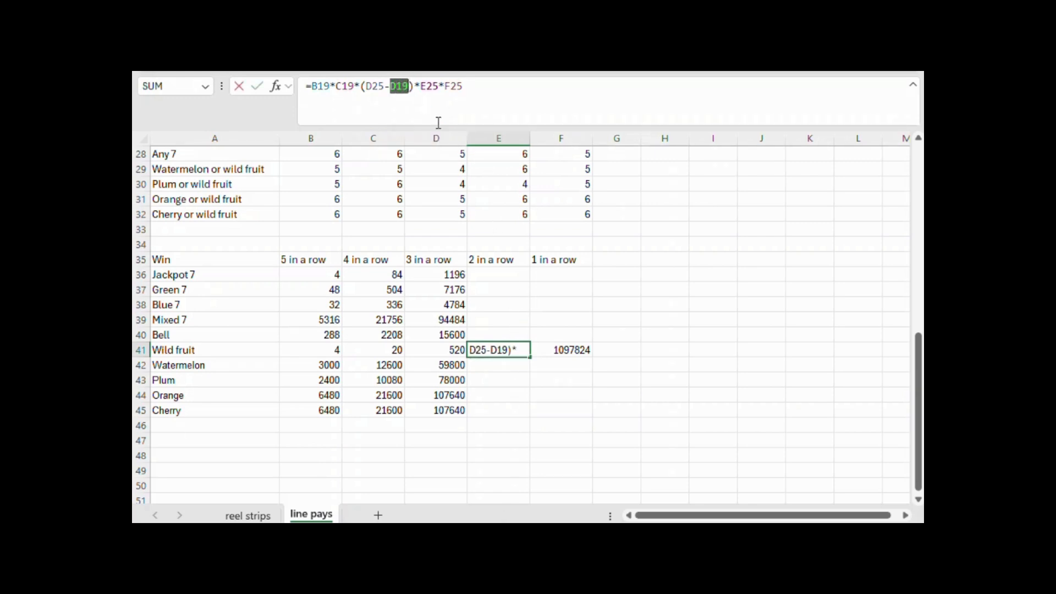
text(sum()
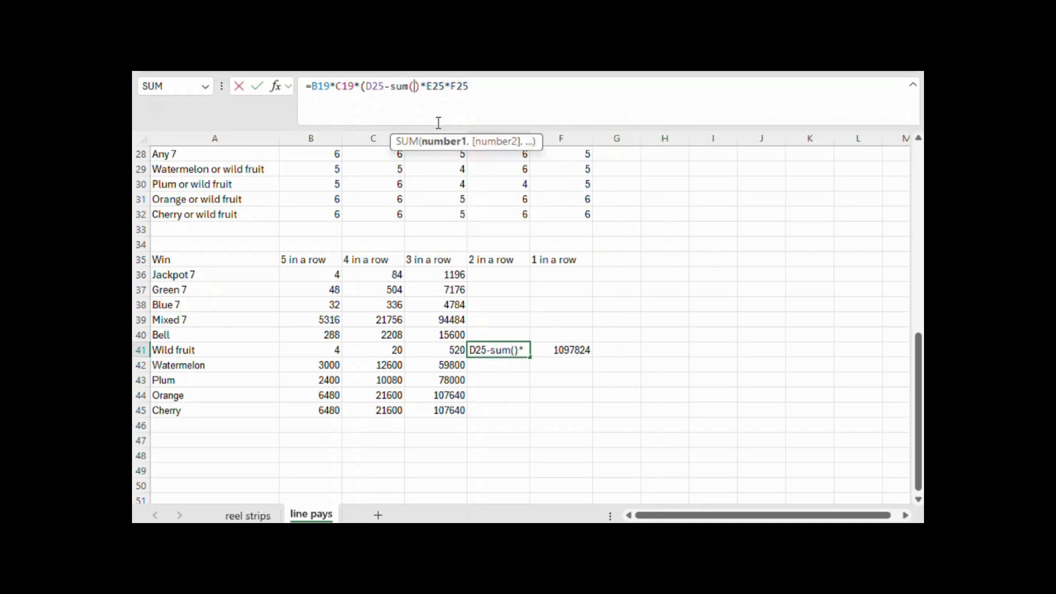
scroll(688, 240, up, 5)
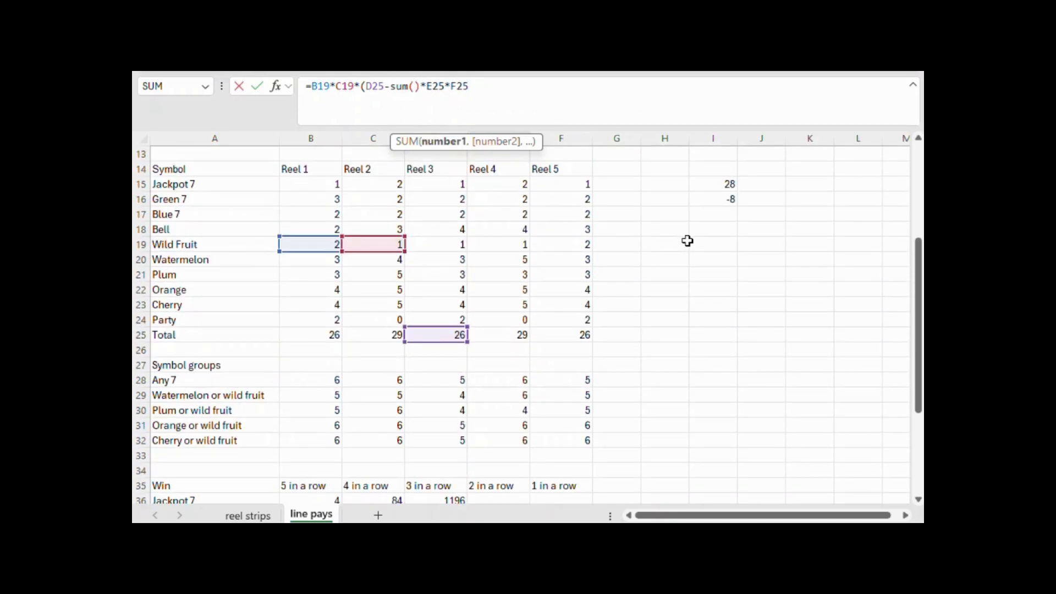
click(460, 244)
drag(460, 243, 461, 306)
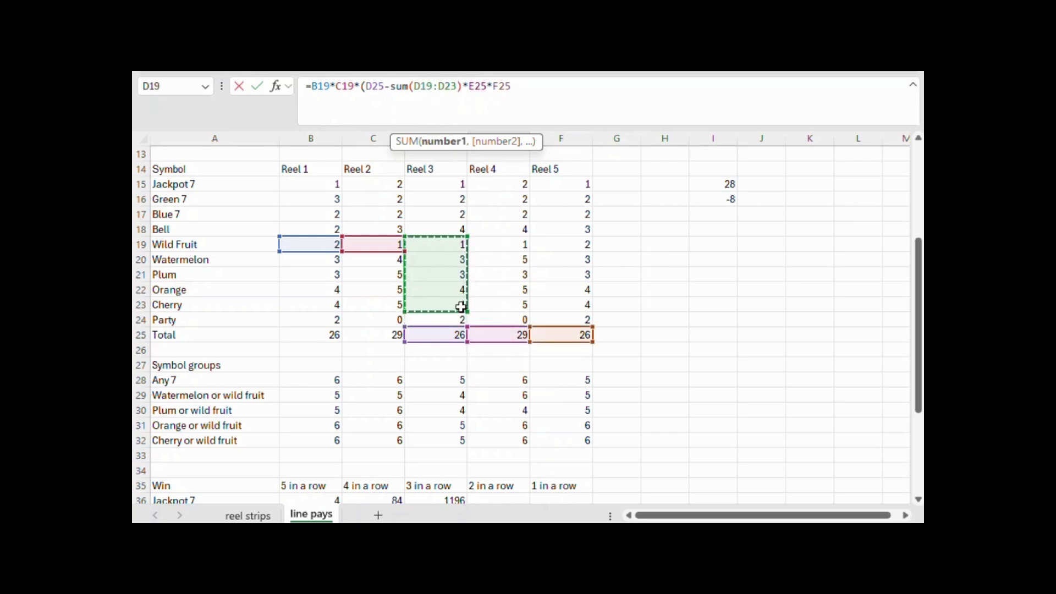
key(Return)
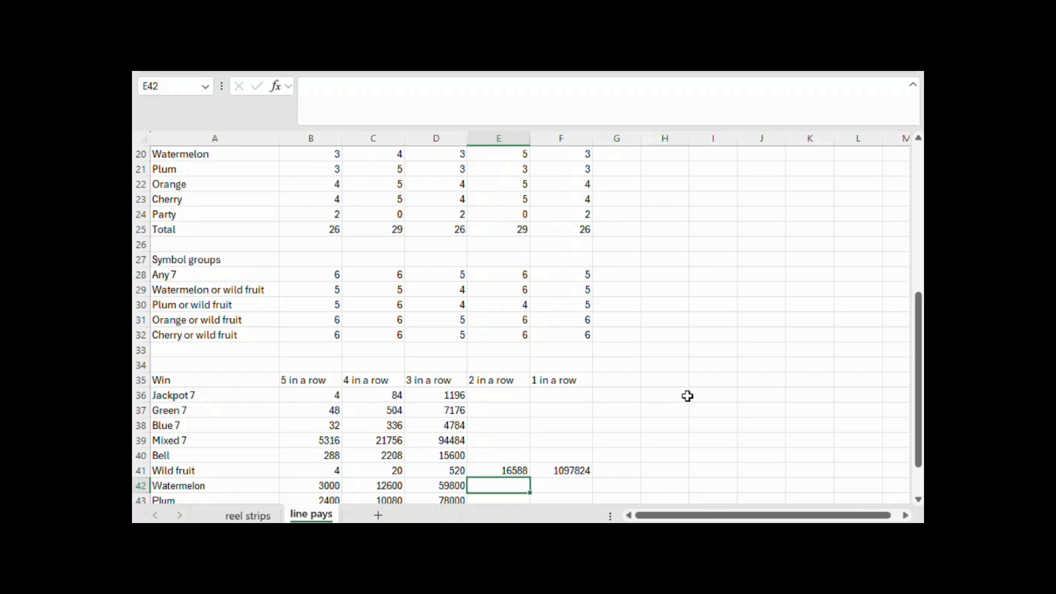
Compare the Wild Fruit one-in-a-row pay in F7 with the fruit three-in-a-row pays in D8:D11
scroll(687, 391, up, 6)
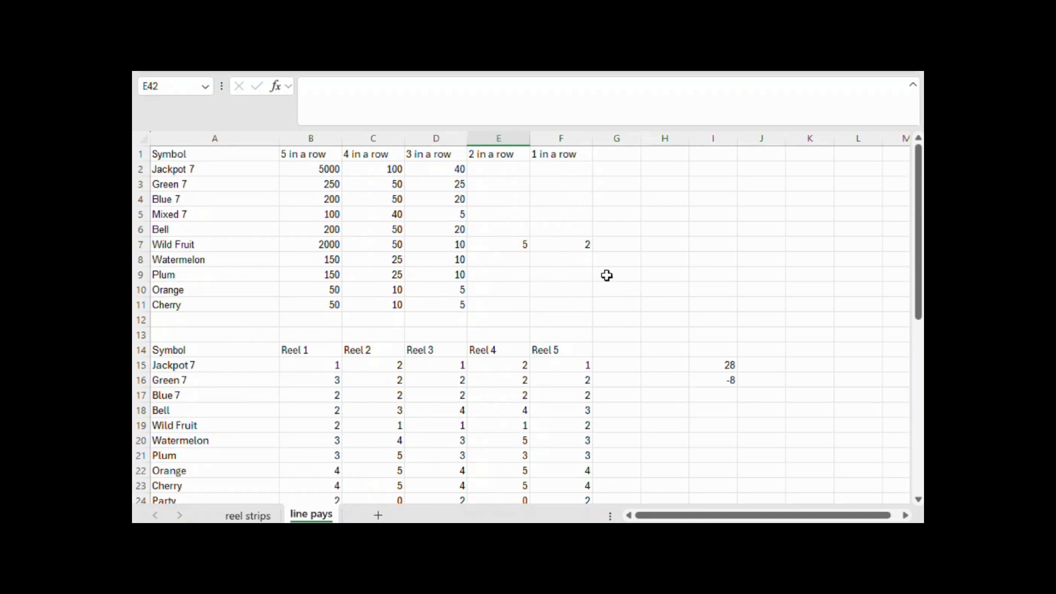
click(582, 246)
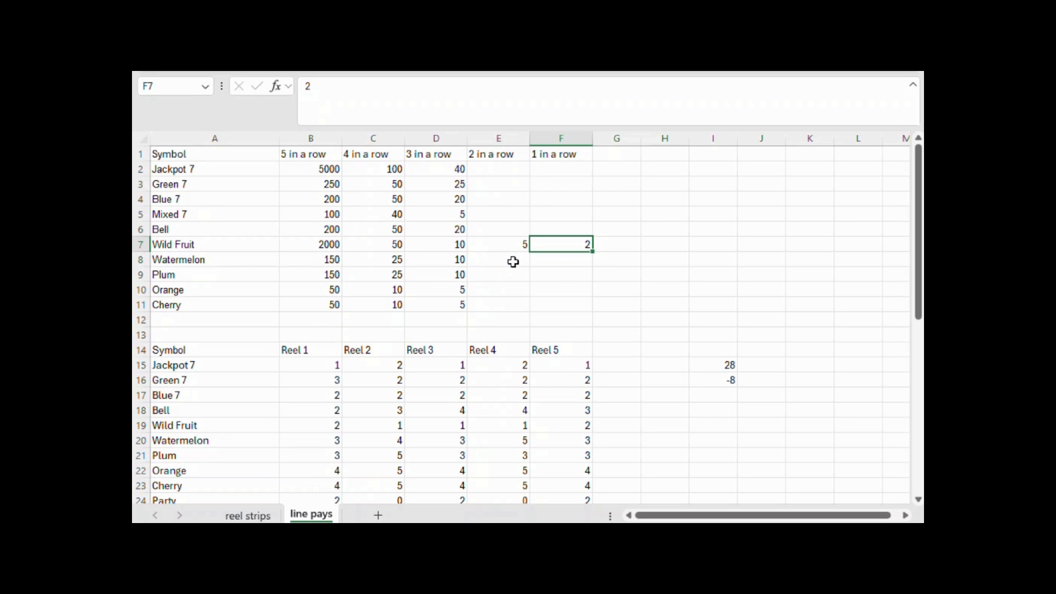
drag(462, 257, 464, 307)
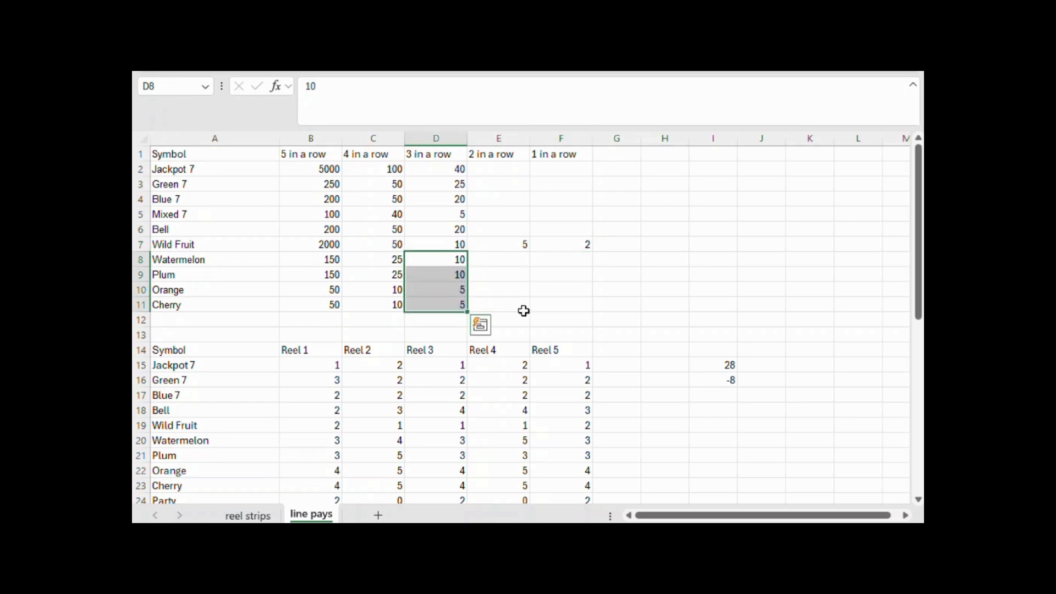
click(669, 245)
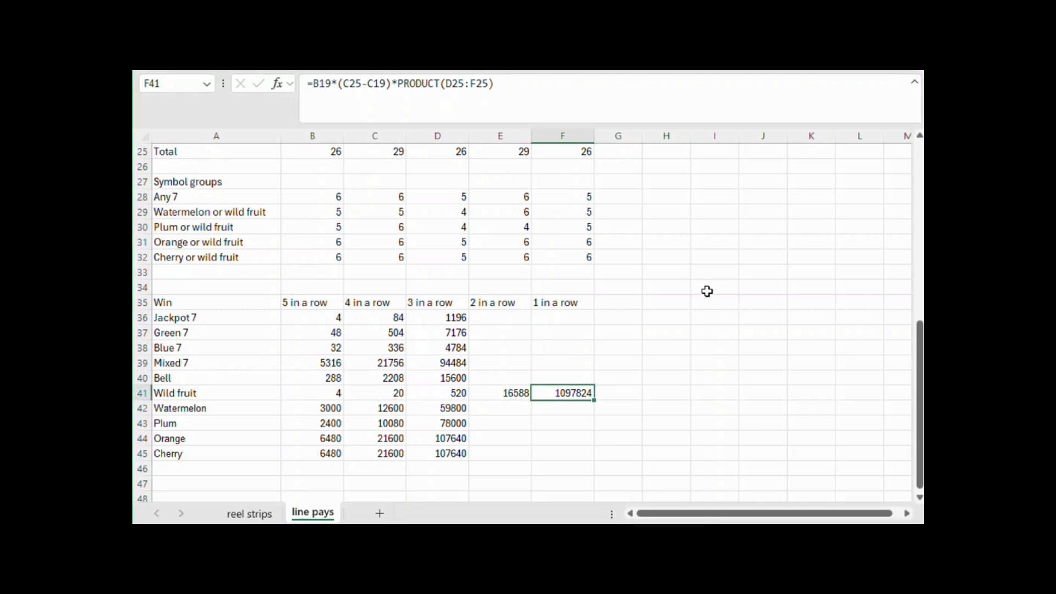
Examine the Wild fruit one-in-a-row formula in F41 against the reel symbol counts, symbol groups and line pays
drag(708, 450, 709, 438)
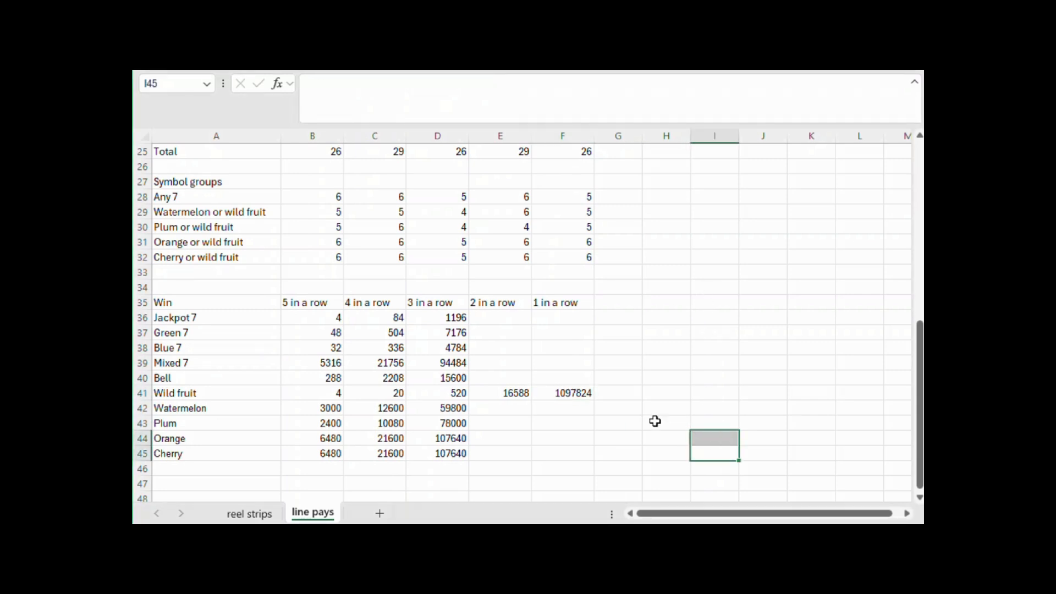
click(575, 391)
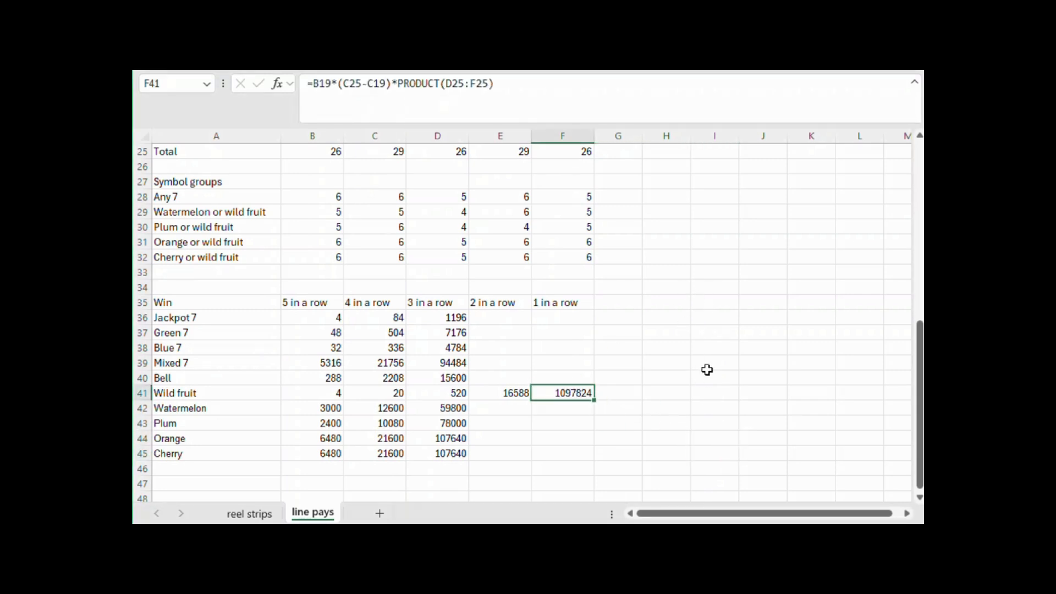
scroll(707, 369, up, 2)
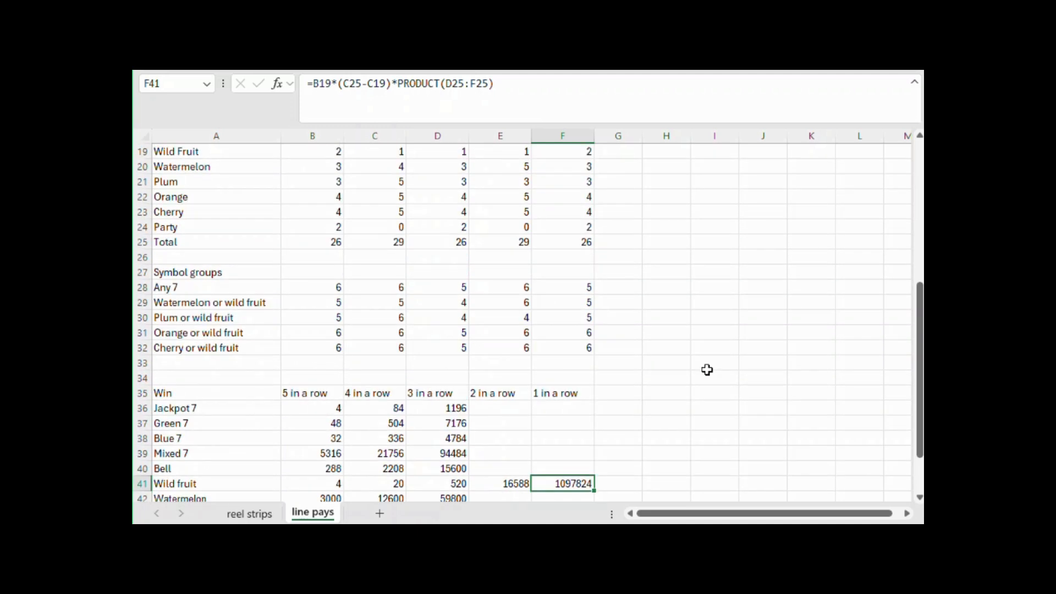
scroll(707, 368, up, 1)
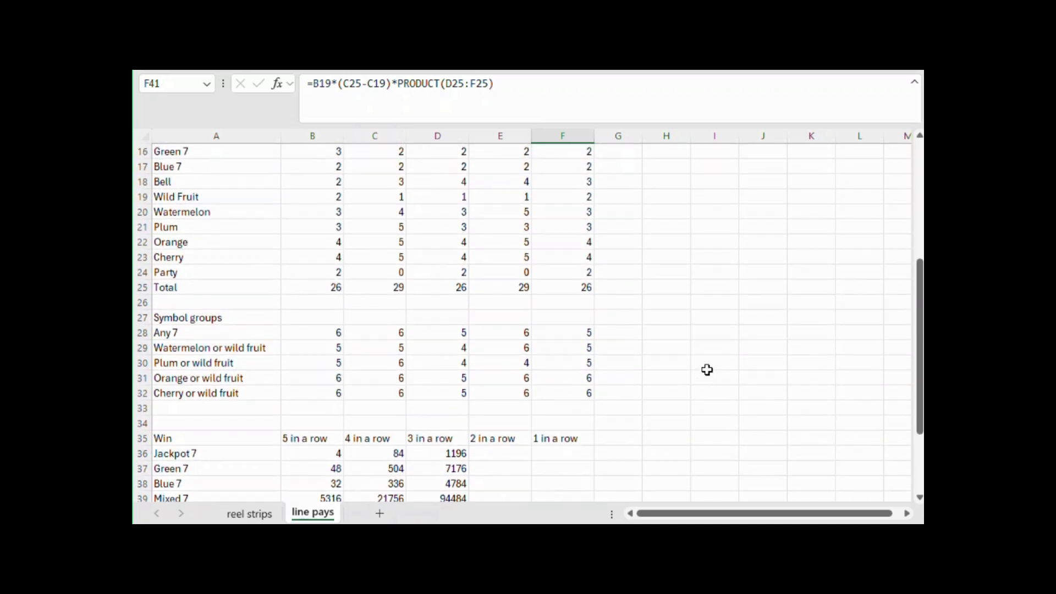
click(337, 197)
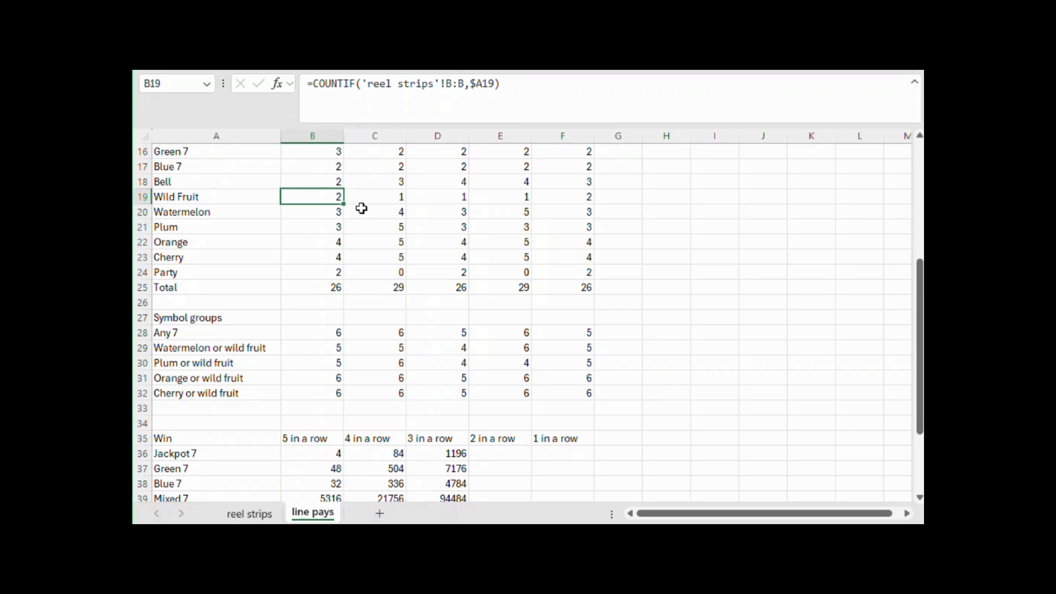
scroll(565, 456, down, 2)
click(568, 438)
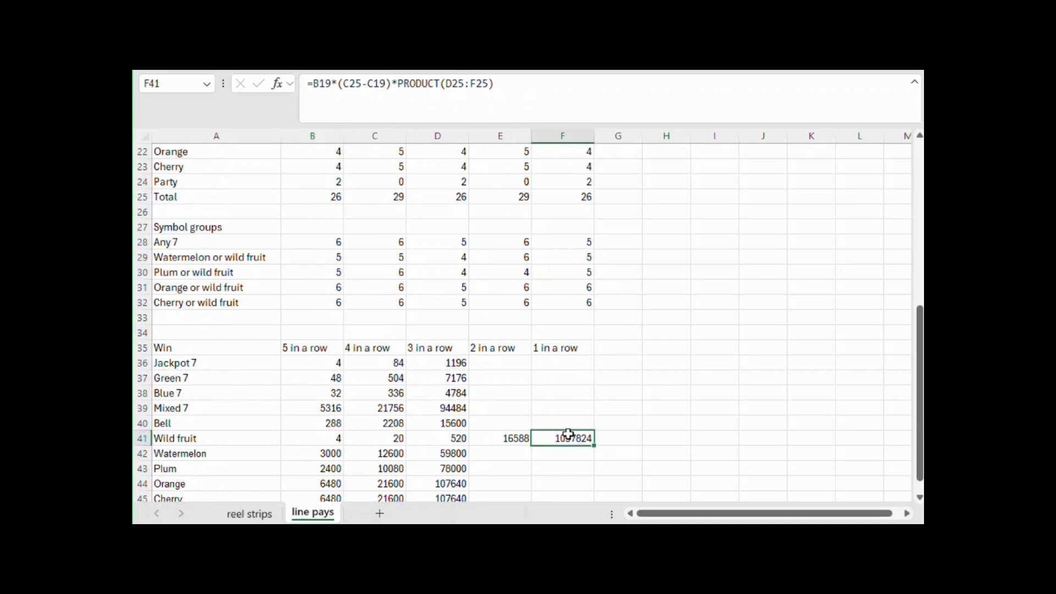
scroll(577, 401, up, 3)
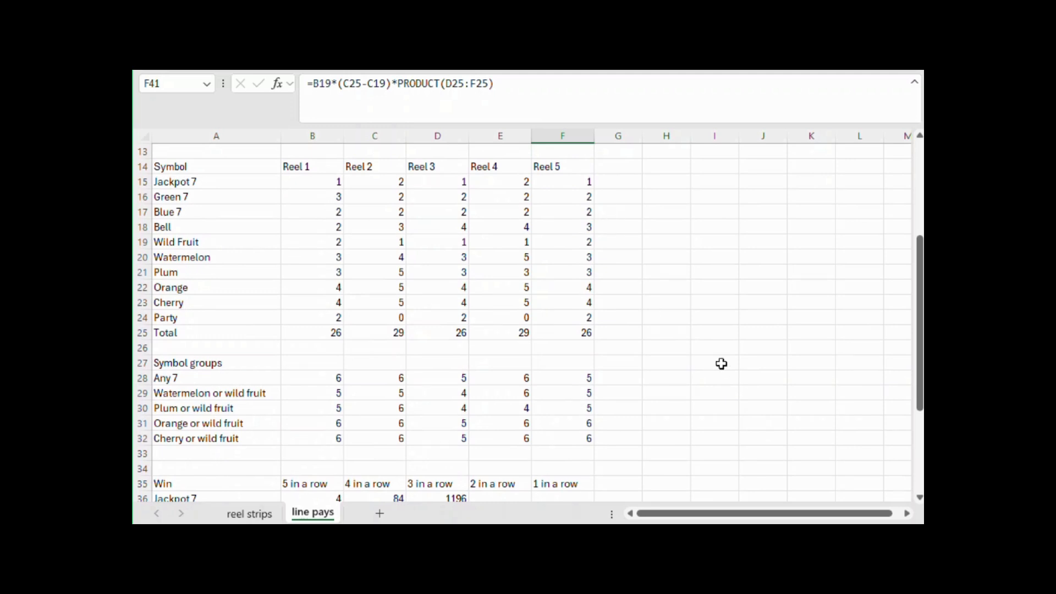
scroll(725, 314, down, 3)
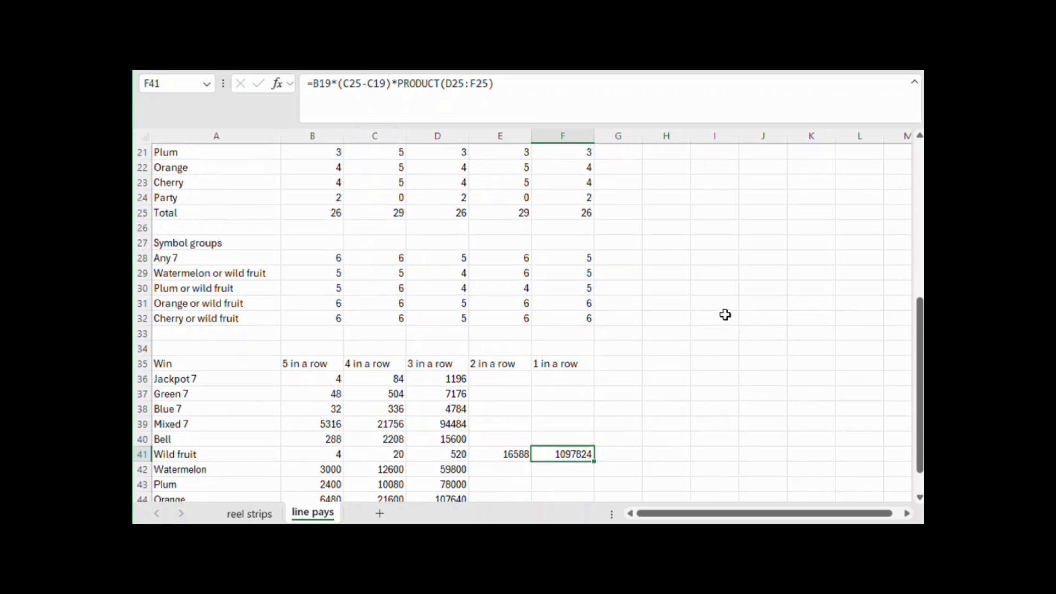
scroll(708, 291, up, 7)
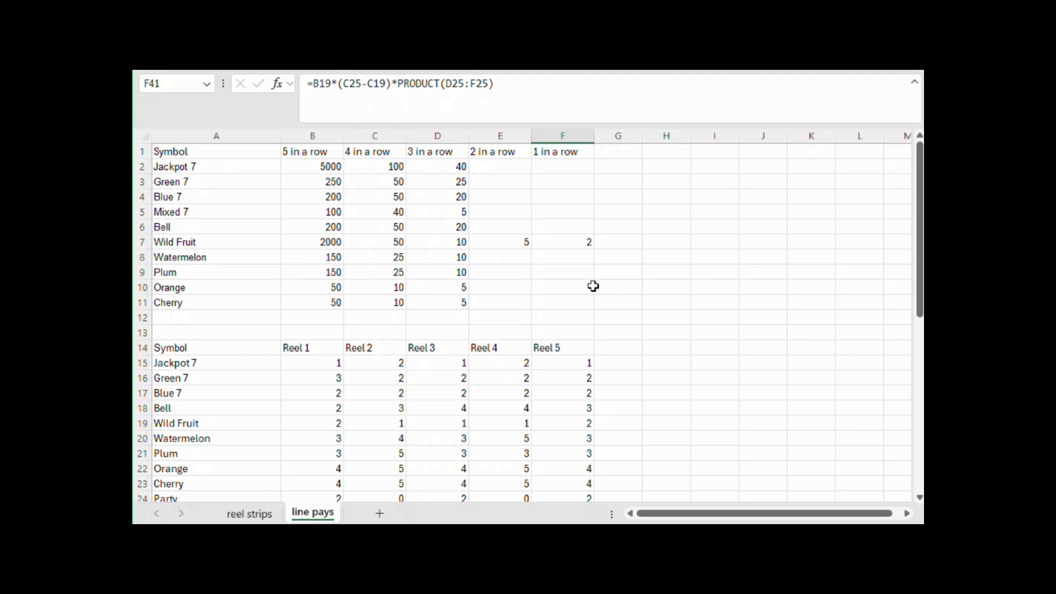
scroll(593, 287, down, 6)
scroll(591, 286, down, 2)
scroll(589, 285, up, 3)
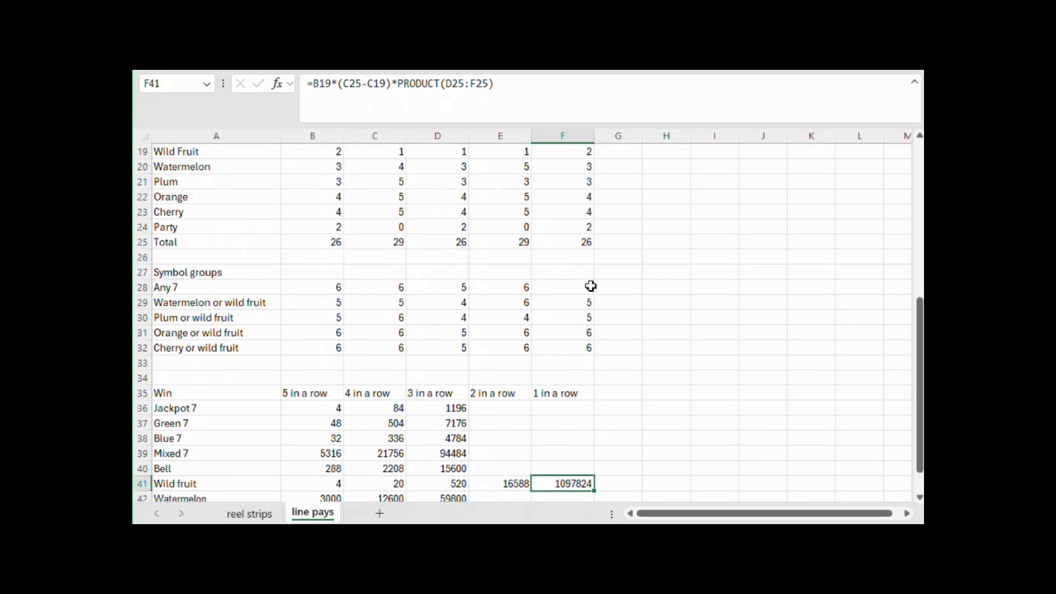
Extend the F41 formula with a subtraction of B19 times a bracketed sum, starting with the Watermelon term (C20*D29)
click(566, 91)
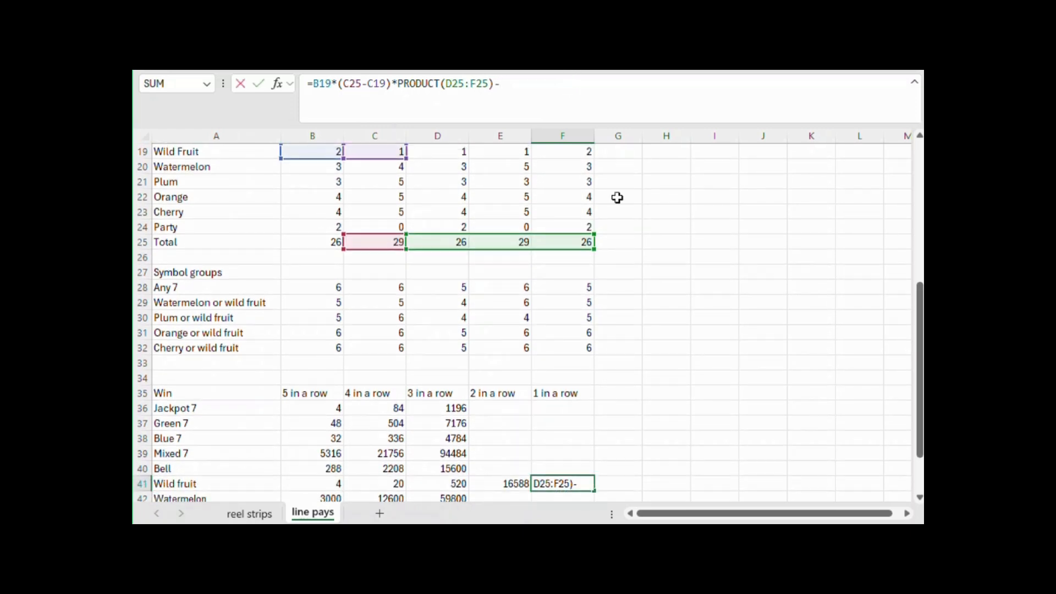
scroll(621, 219, up, 3)
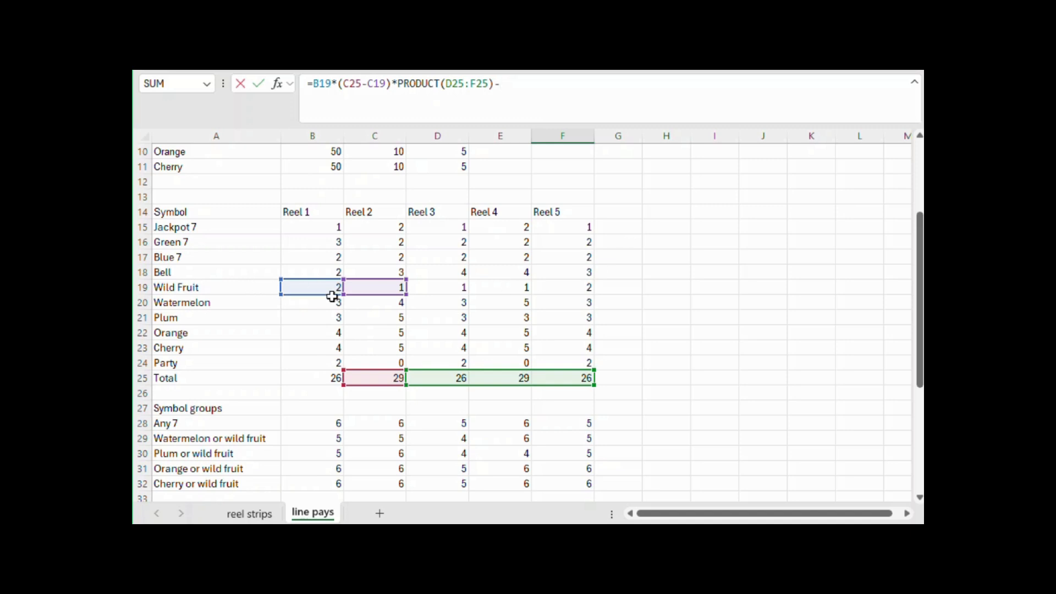
click(329, 289)
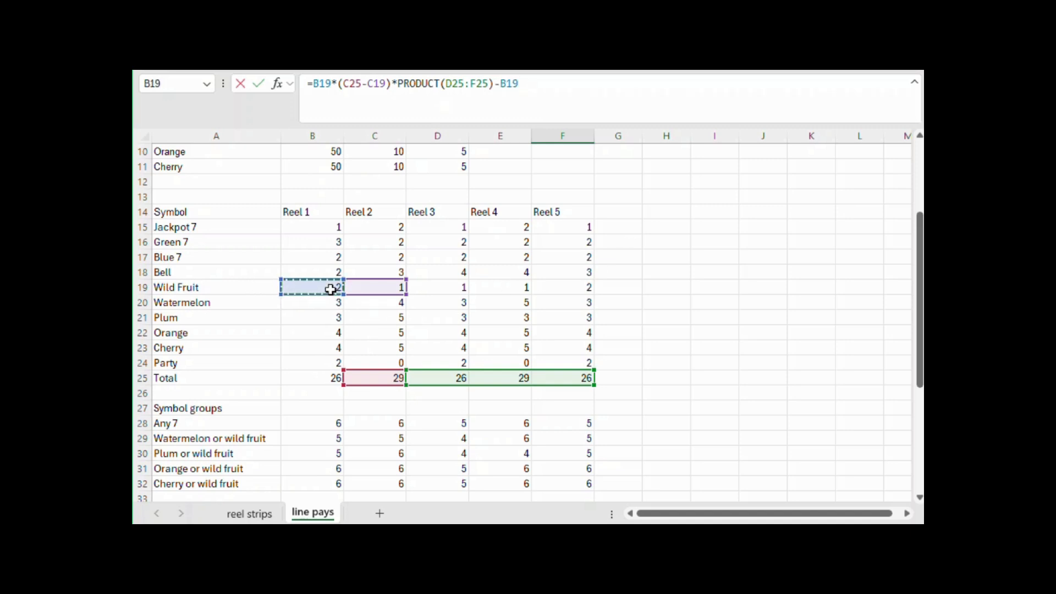
text(*()
scroll(330, 290, down, 1)
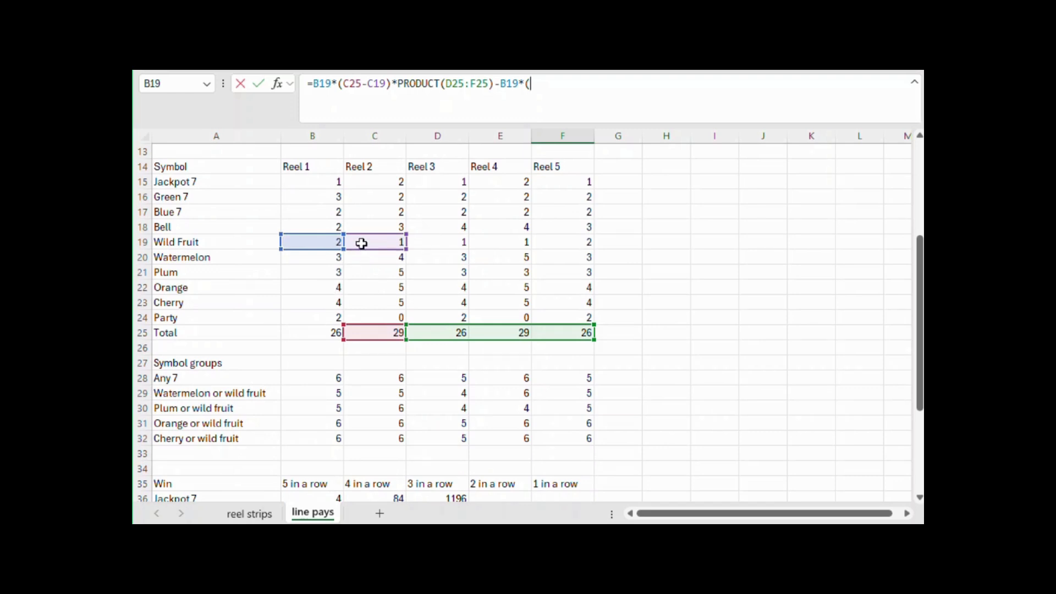
click(393, 261)
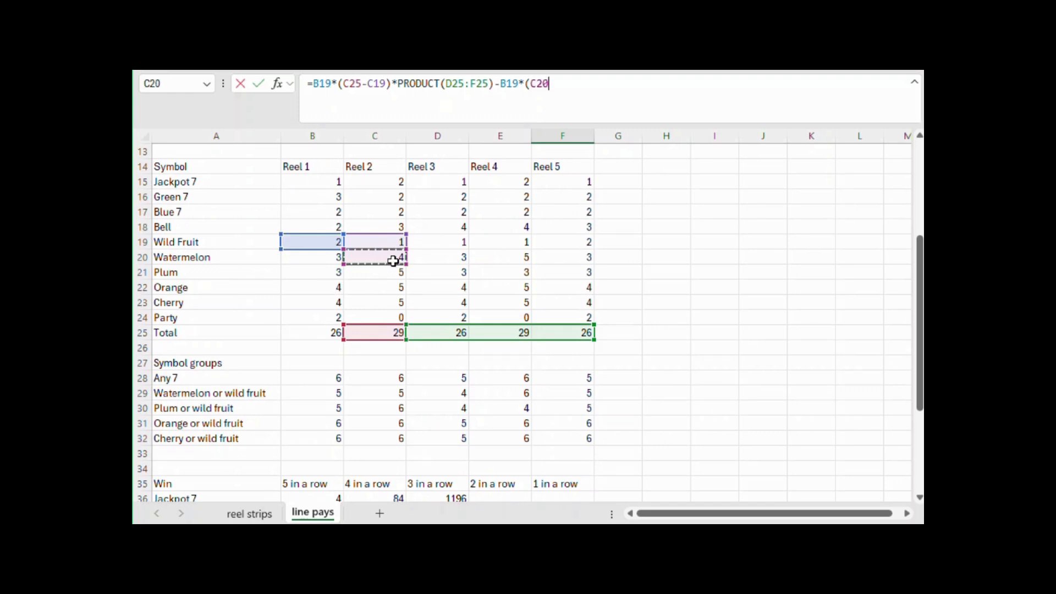
text(*)
click(452, 392)
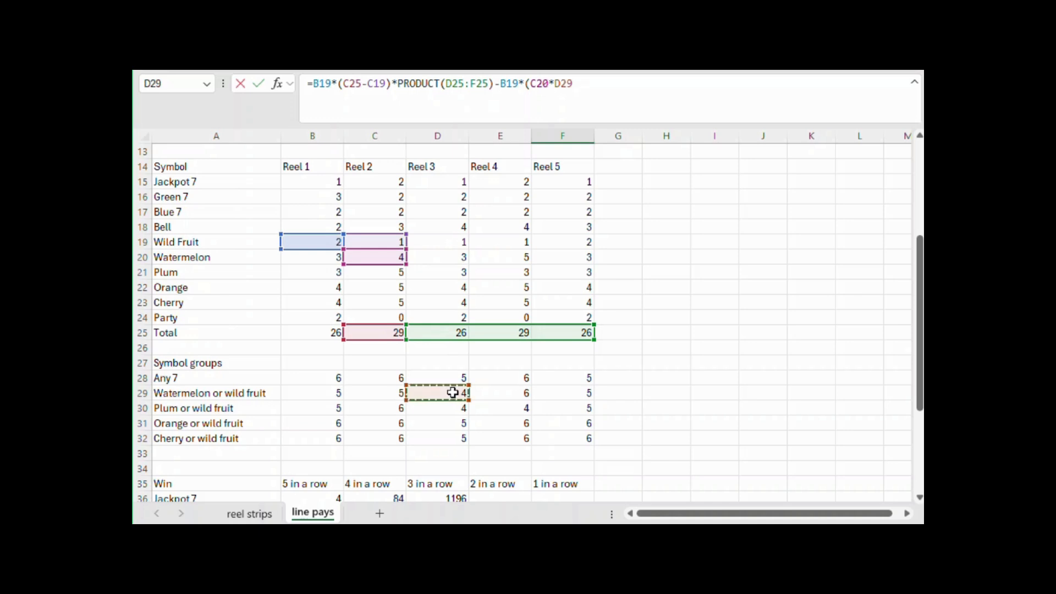
text()()
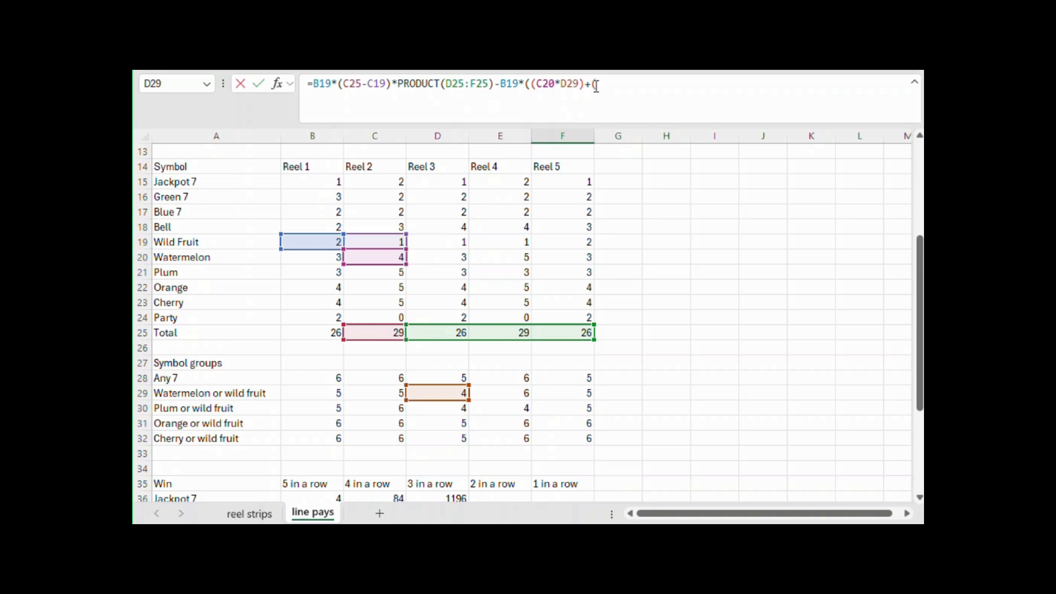
Add the Plum term (C21*D30) and the Orange term (C22*D31) to the subtracted sum in the F41 formula
click(388, 274)
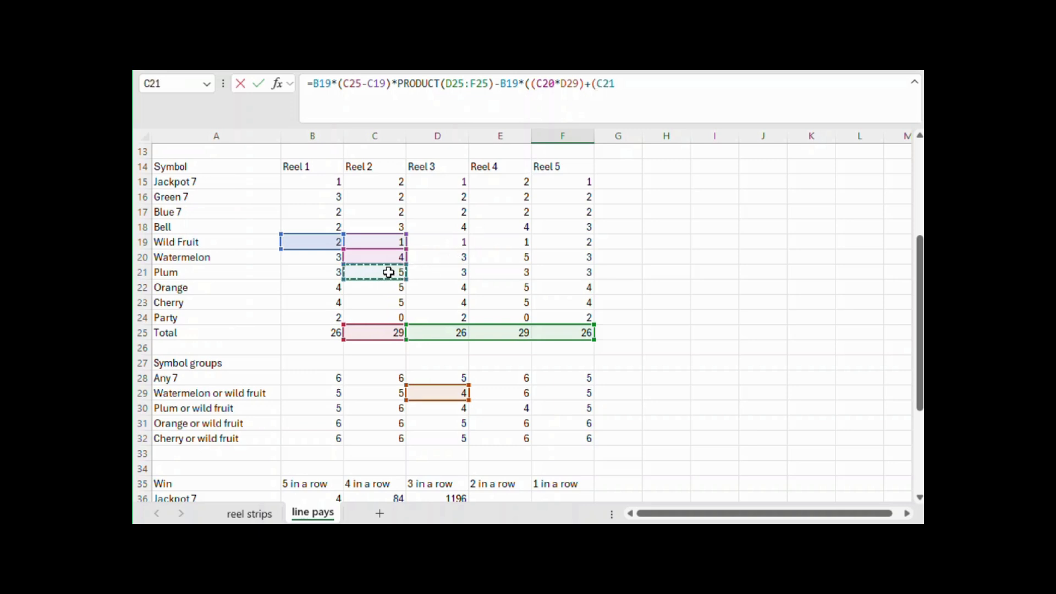
text(*)
click(444, 405)
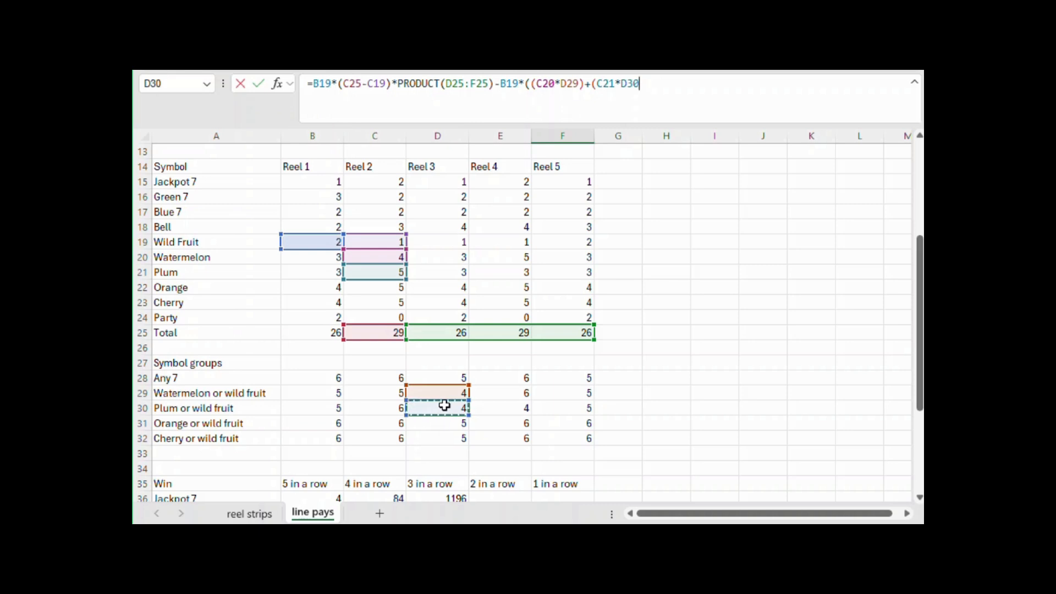
text()+()
click(392, 293)
text(*)
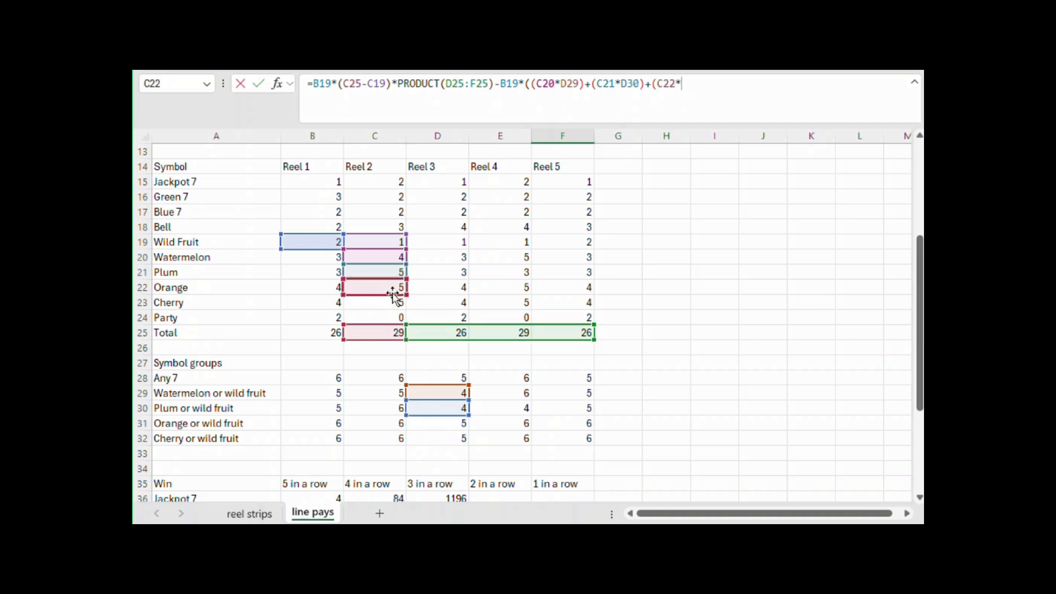
click(445, 425)
text()+()
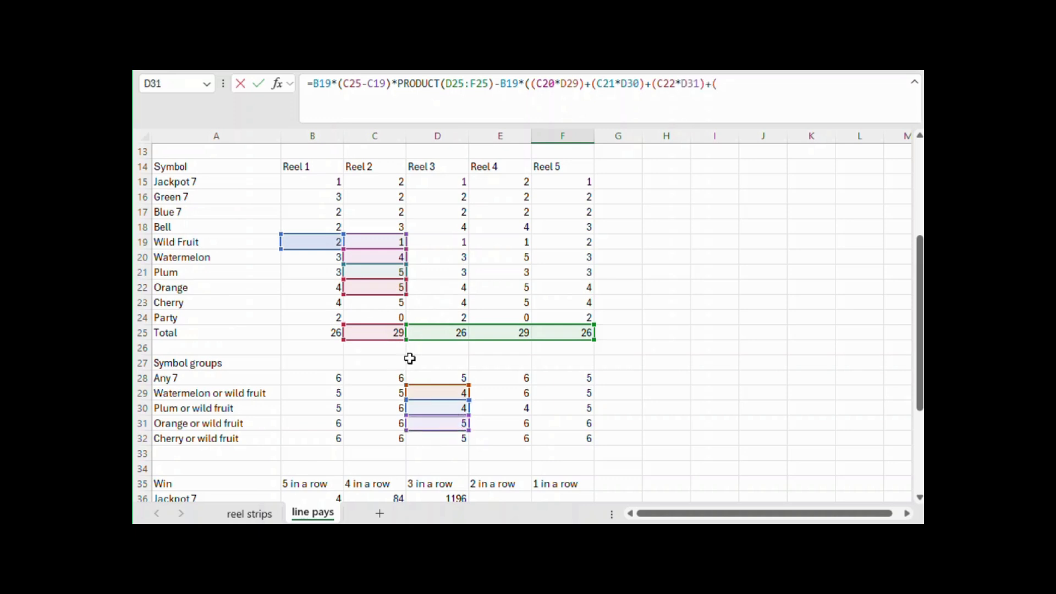
Complete the F41 formula by adding the Cherry term (C23*D32) to the subtracted sum and multiplying the closed bracket by E25*F25
click(393, 305)
text(*)
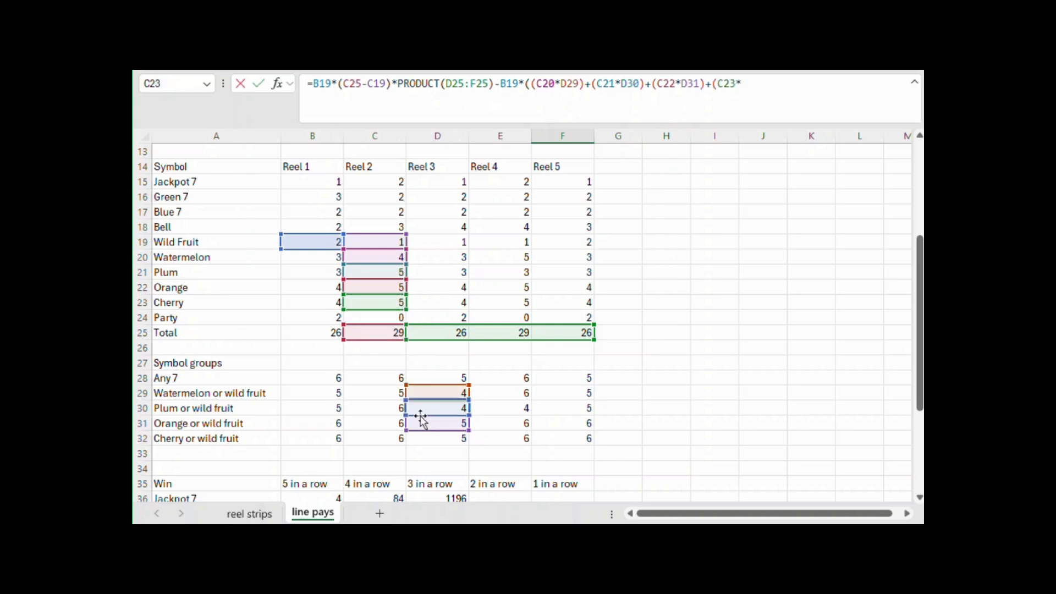
click(446, 437)
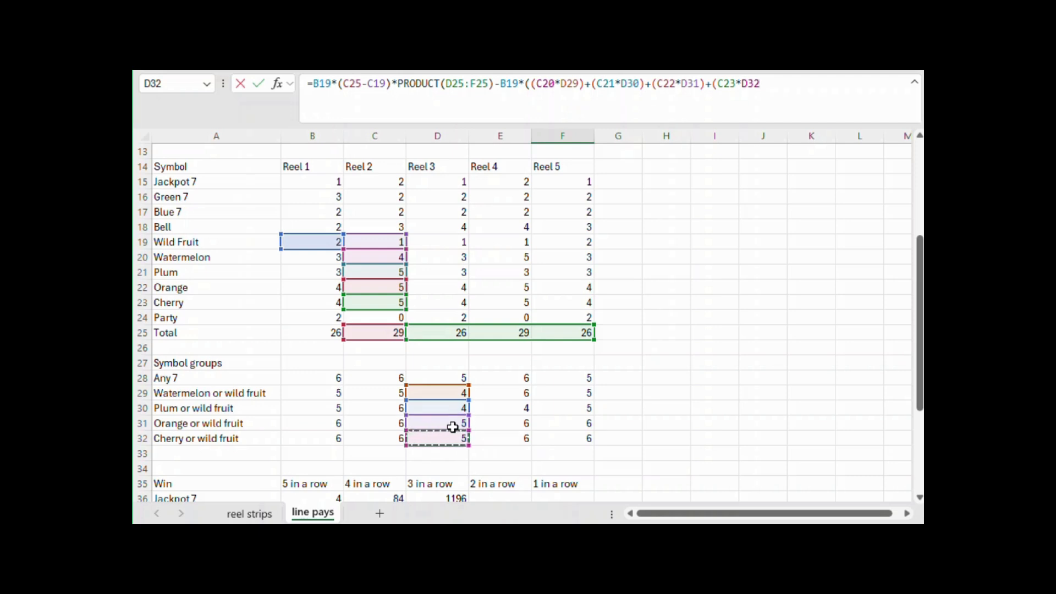
text())*)
click(511, 335)
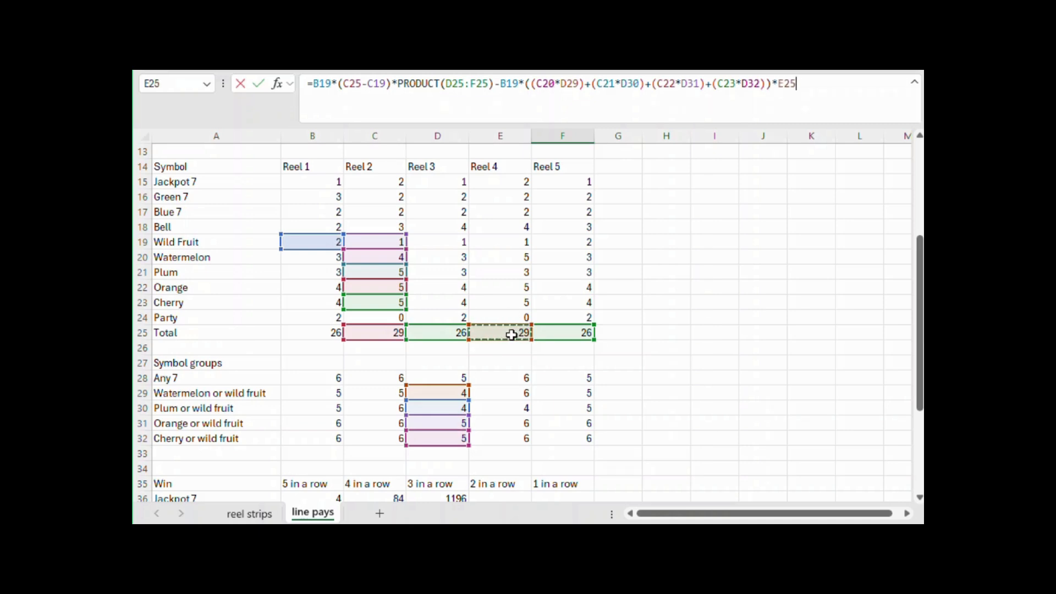
text(*)
click(571, 330)
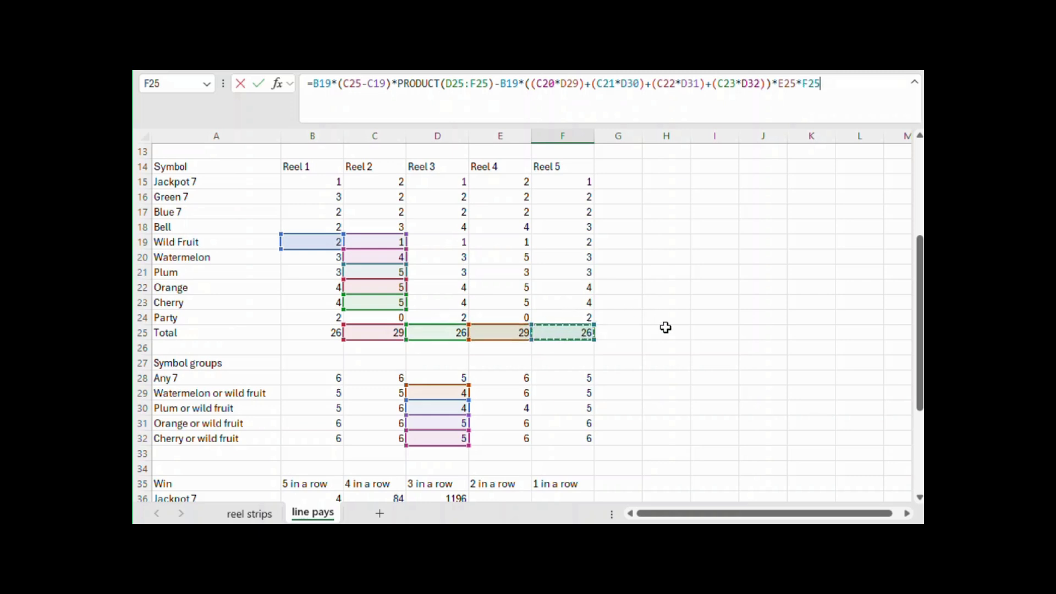
key(Return)
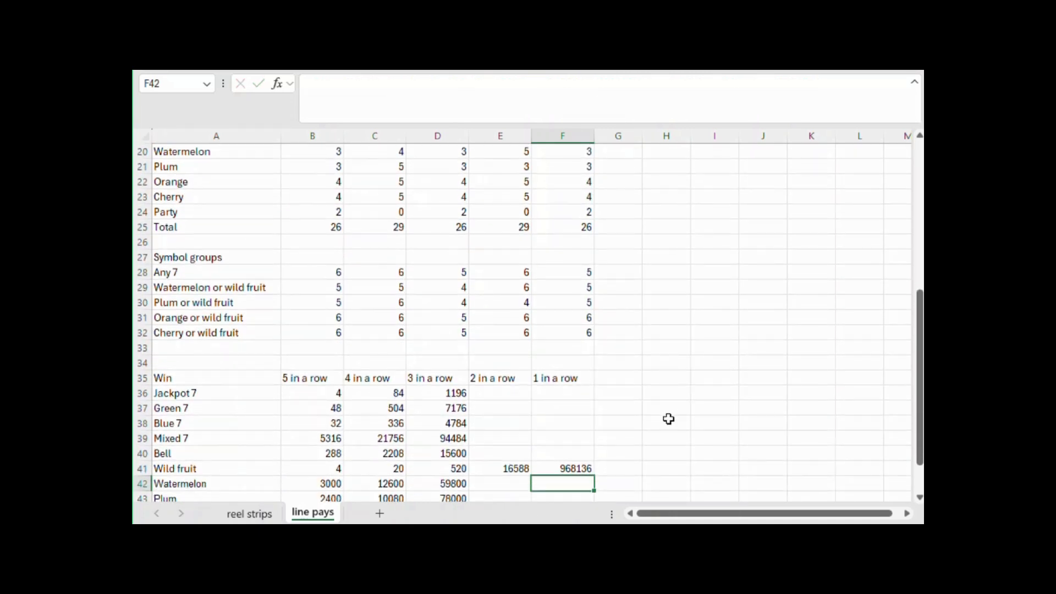
click(569, 471)
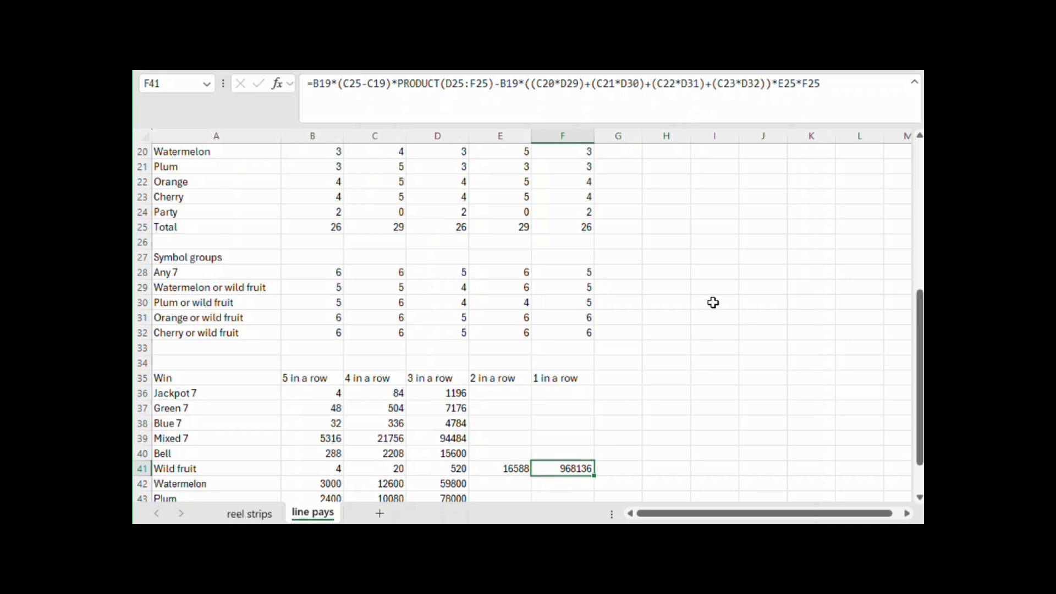
Subtract the Wild fruit five-in-a-row count in B41 from the Watermelon five-in-a-row formula in B42
scroll(713, 302, down, 2)
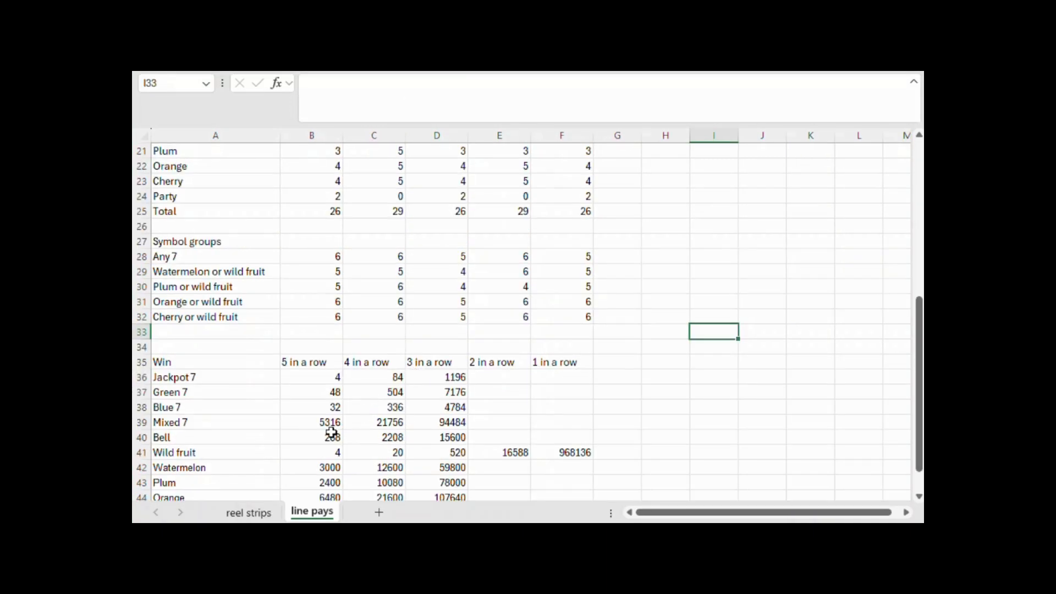
click(330, 466)
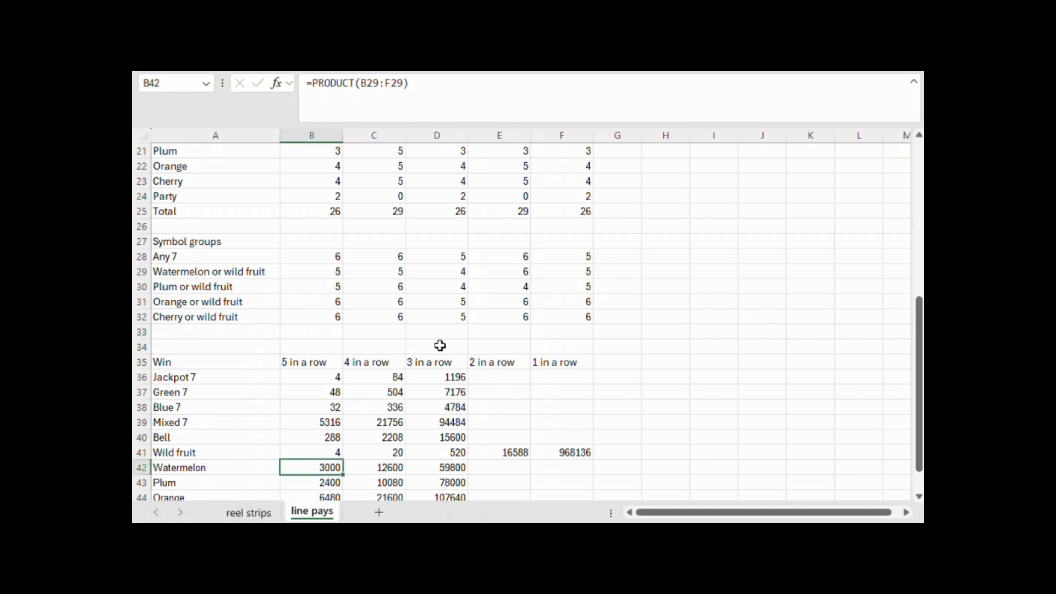
click(458, 88)
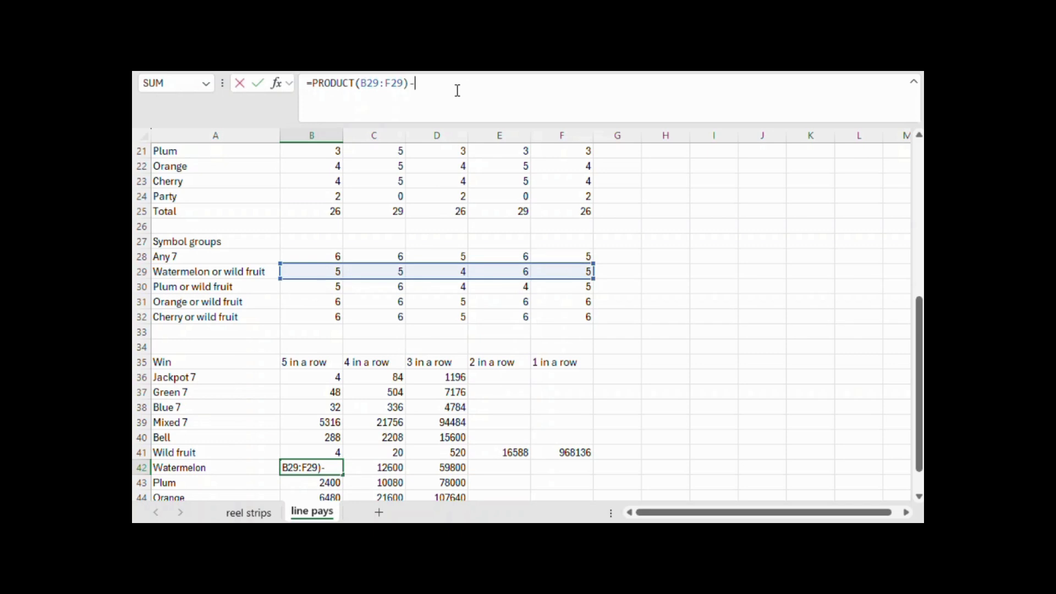
click(326, 452)
key(Return)
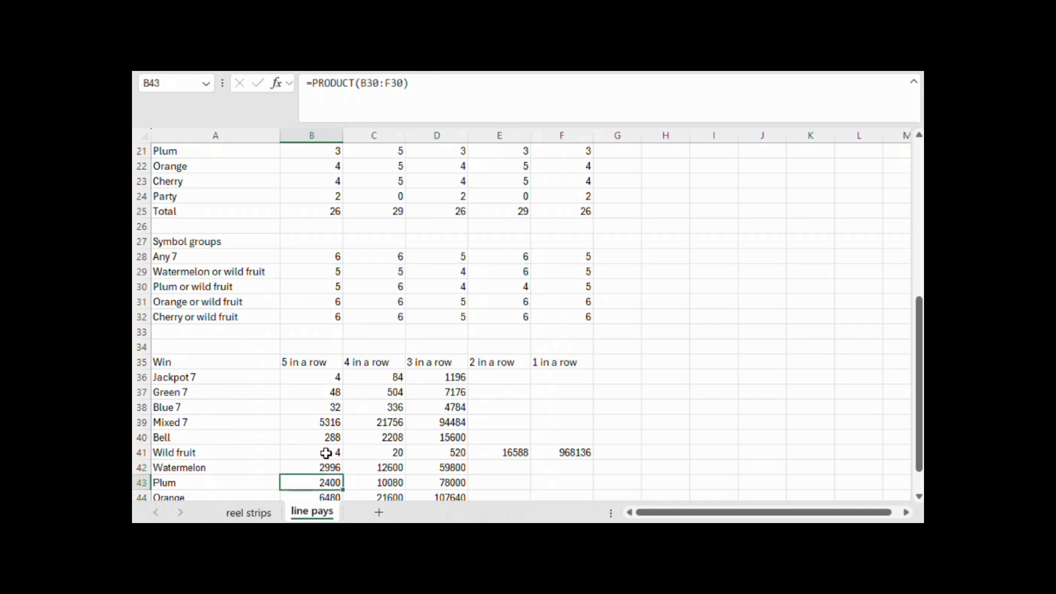
Extend the Watermelon four-in-a-row formula in C42 with a subtraction of the Wild Fruit counts on reels 1 to 4, PRODUCT(B19:E19)
click(385, 466)
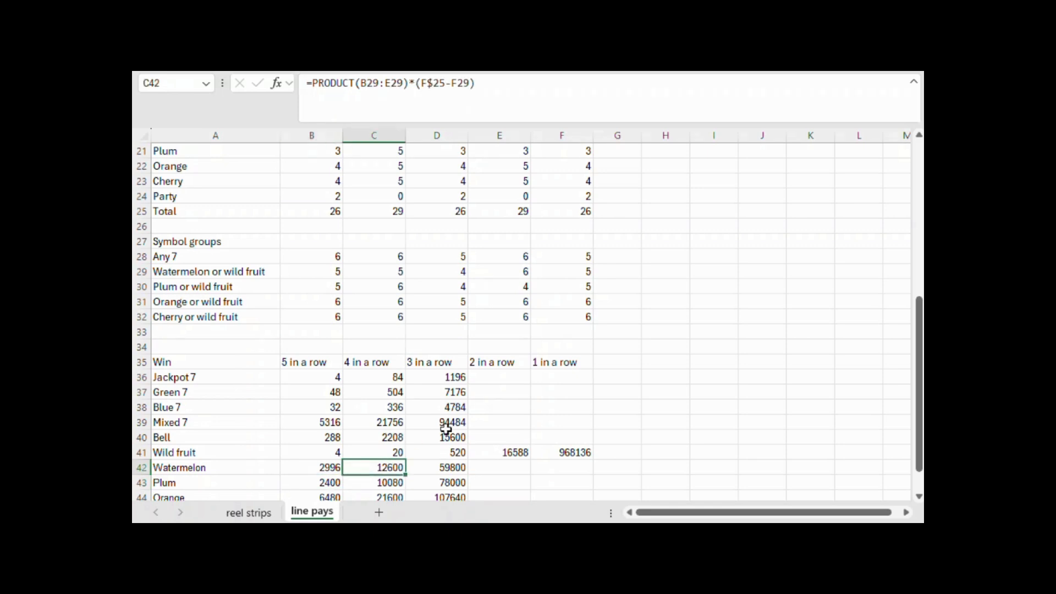
click(560, 88)
text(-product)
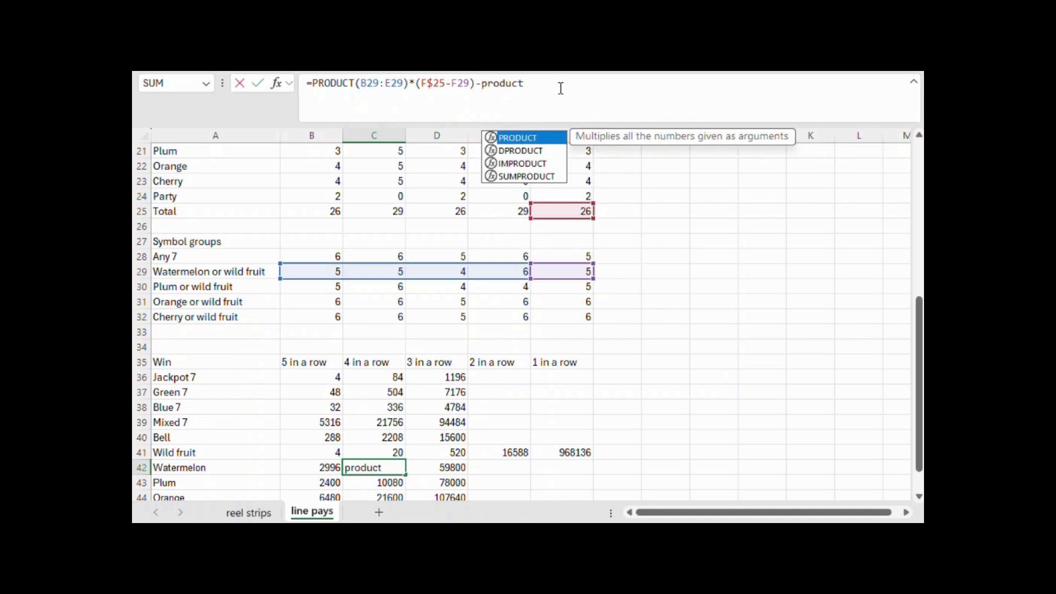
text(()
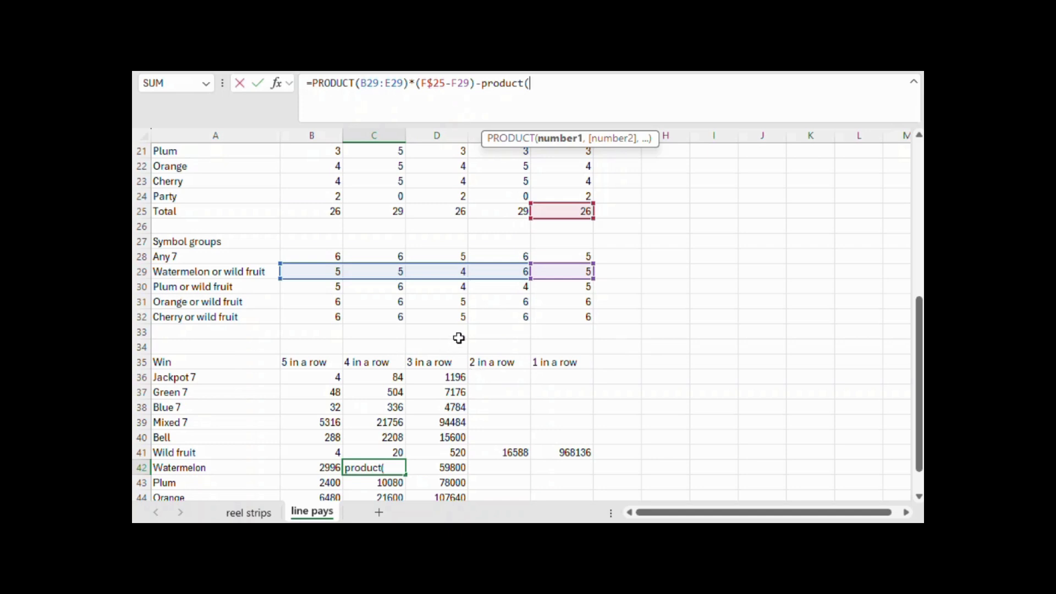
scroll(455, 337, up, 2)
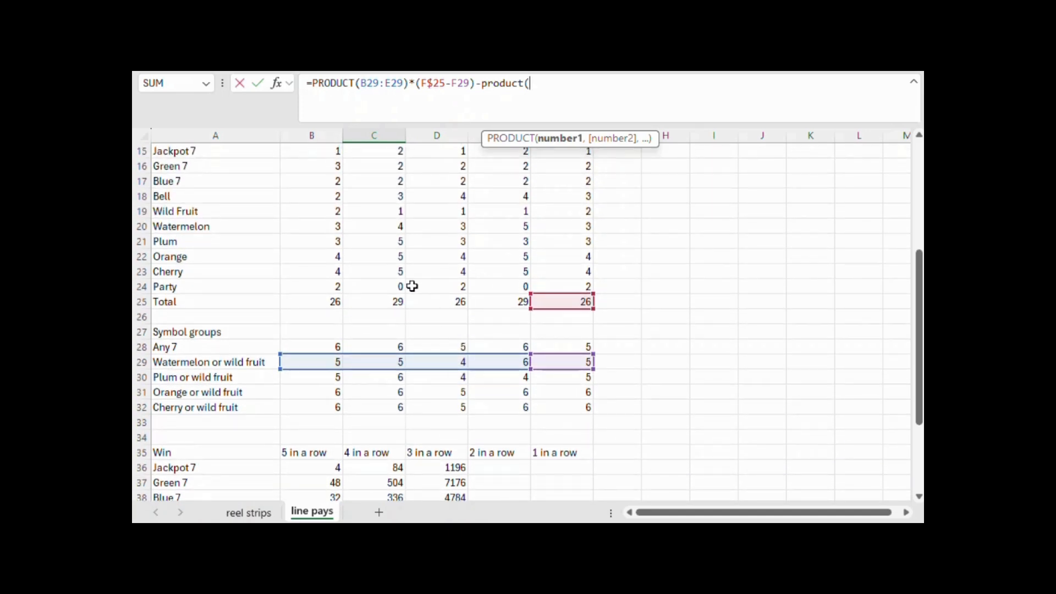
scroll(411, 286, up, 1)
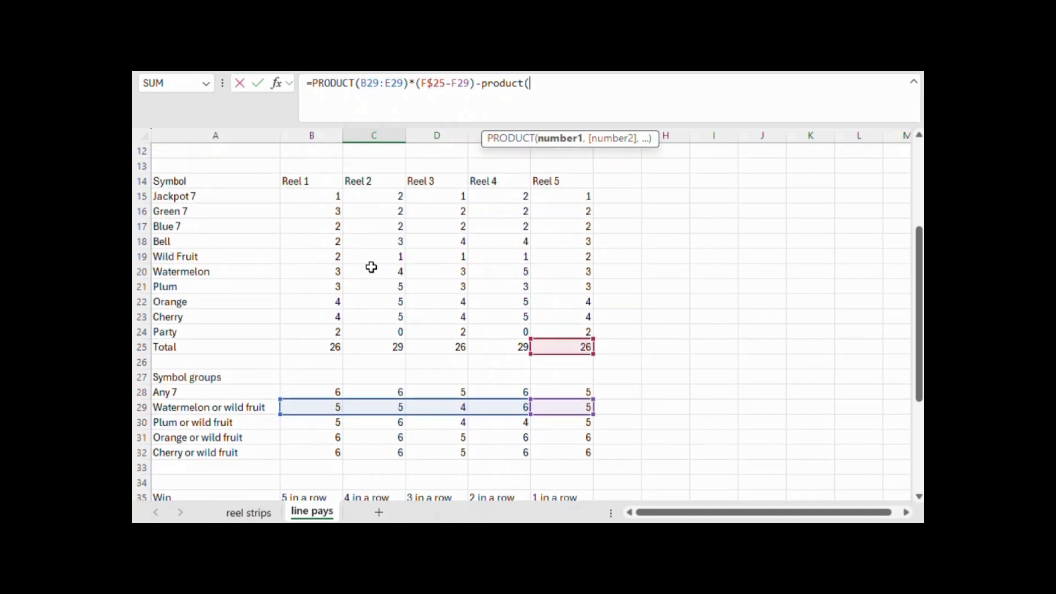
drag(330, 256, 467, 258)
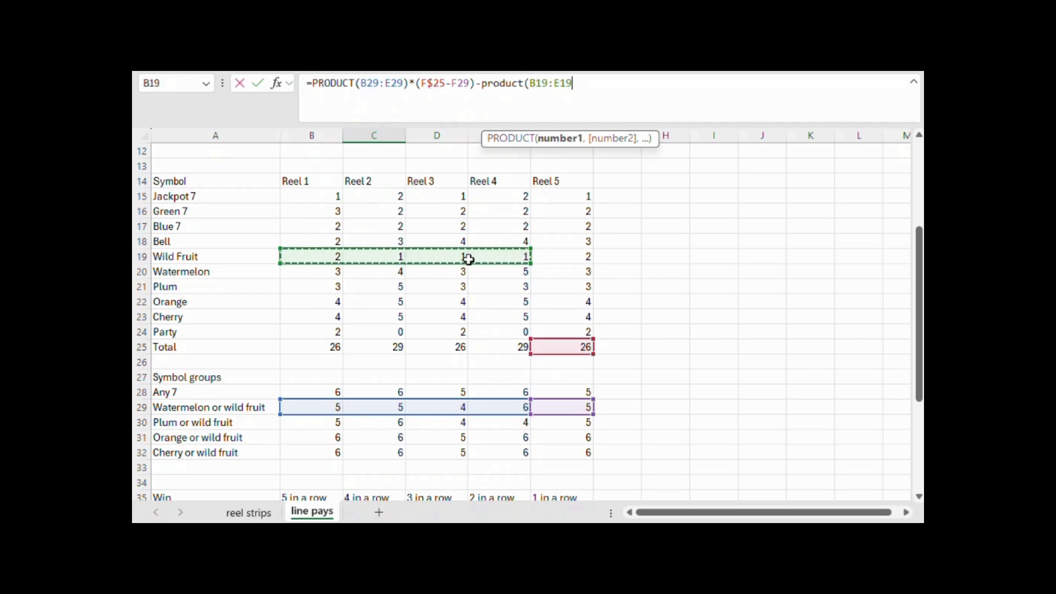
text()*()
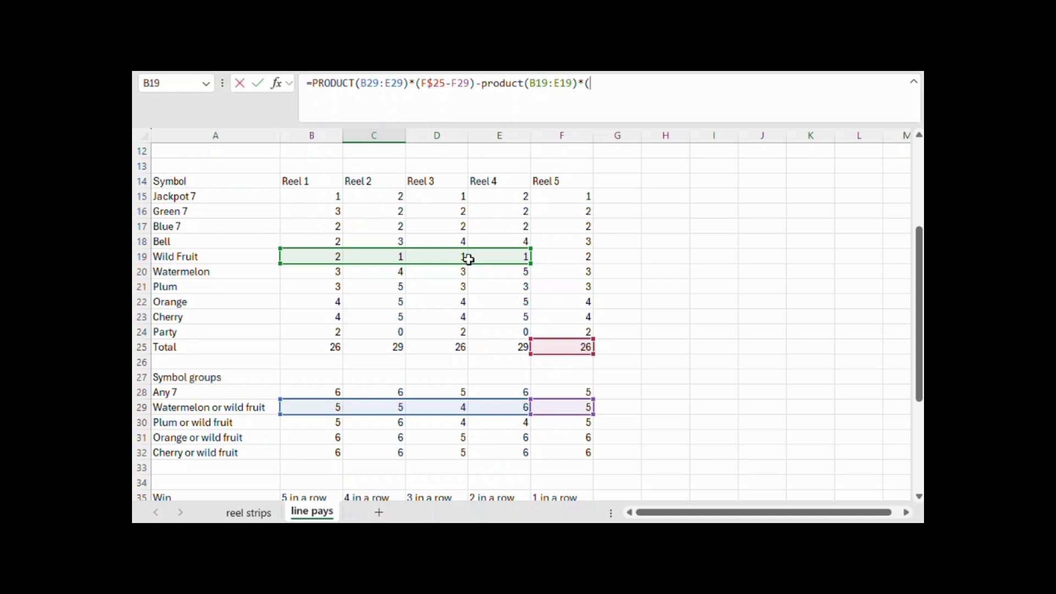
Multiply the subtracted product in C42 by the reel 5 non-matching count (F25-F29) and commit the formula
click(576, 345)
text(-)
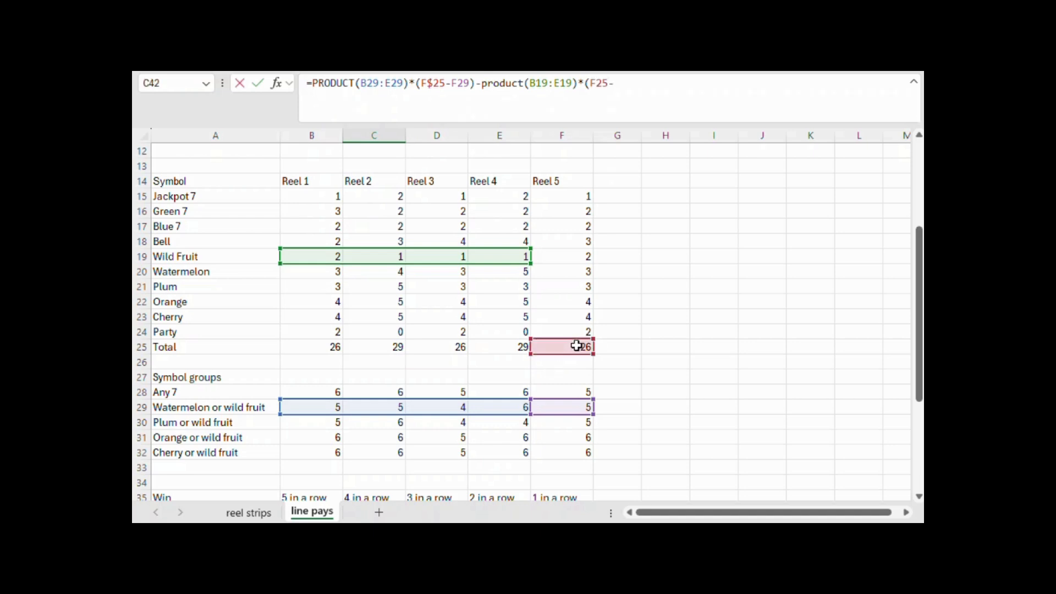
click(577, 407)
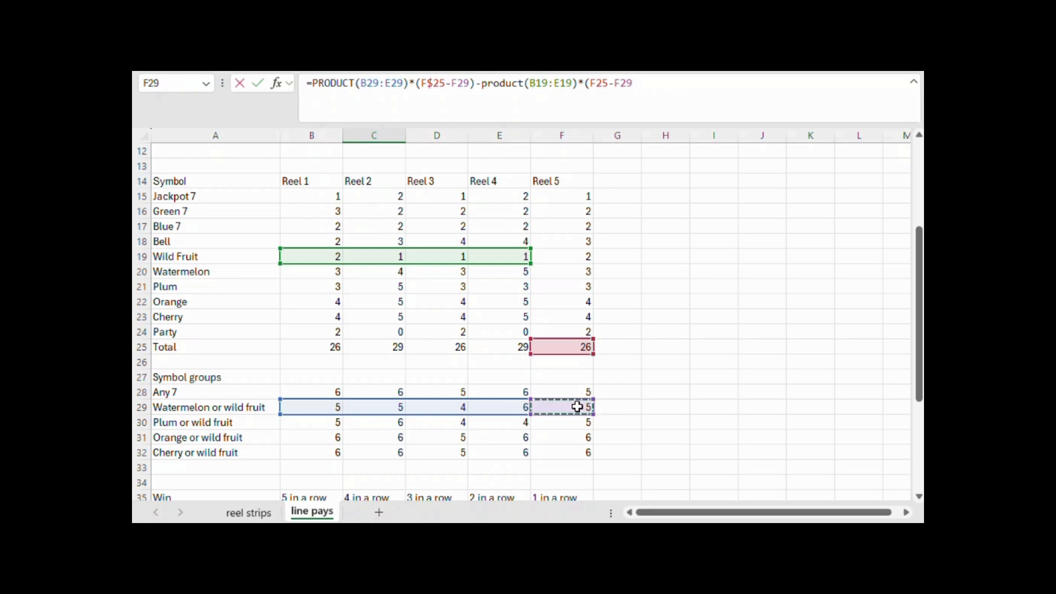
text())
key(Return)
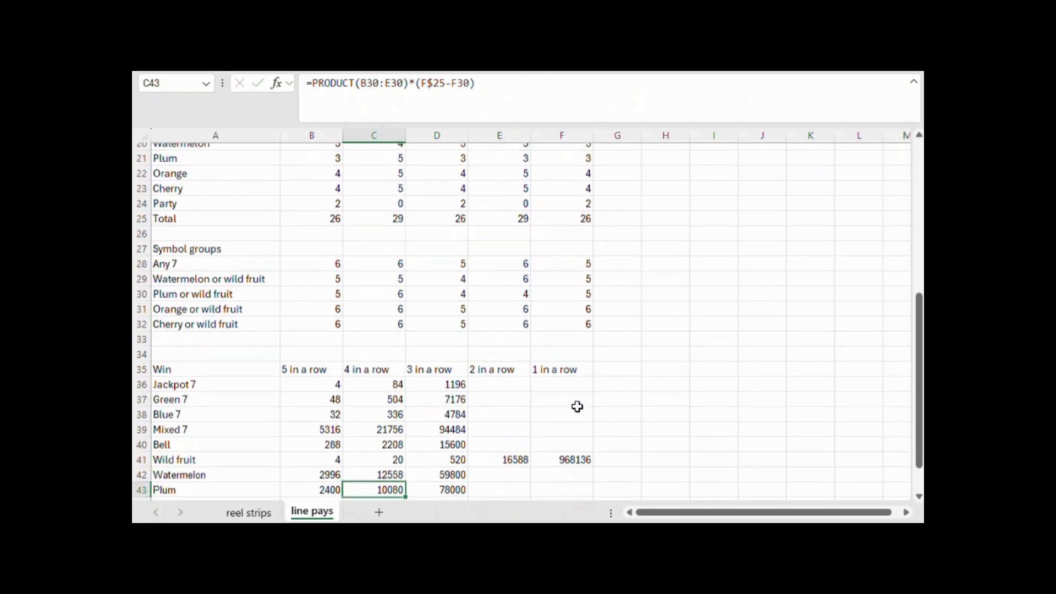
Extend the Watermelon three-in-a-row formula in D42 with a subtraction of the Wild Fruit counts on reels 1 to 3, PRODUCT(B19:D19)
key(Up)
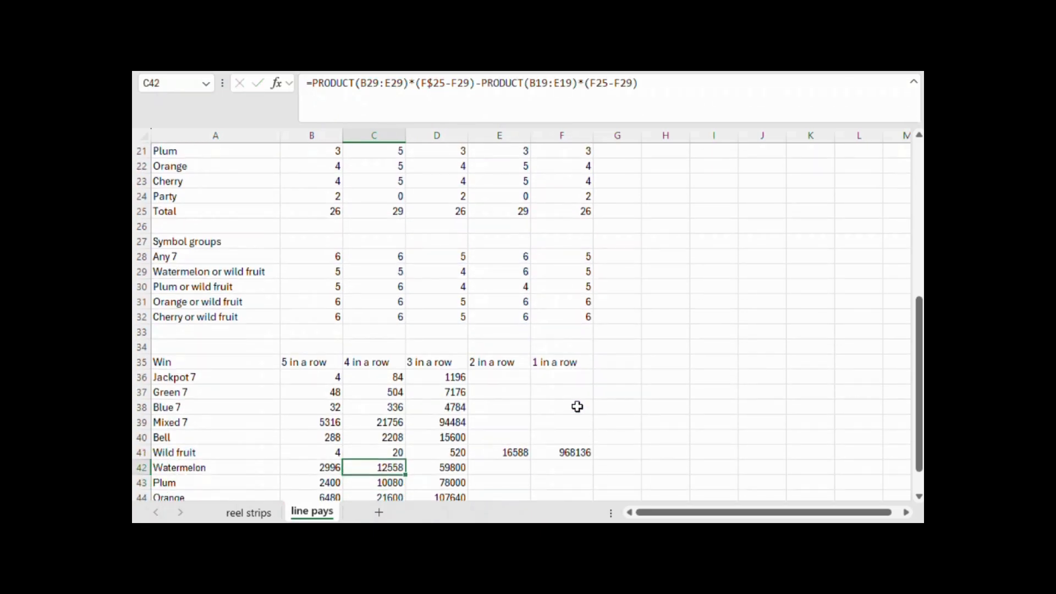
key(Right)
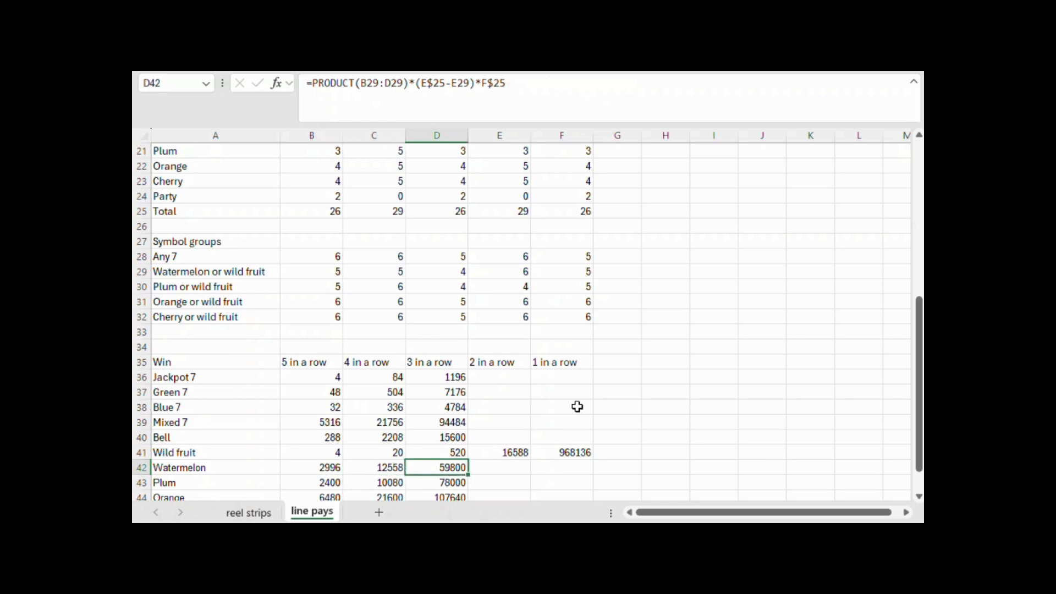
click(536, 90)
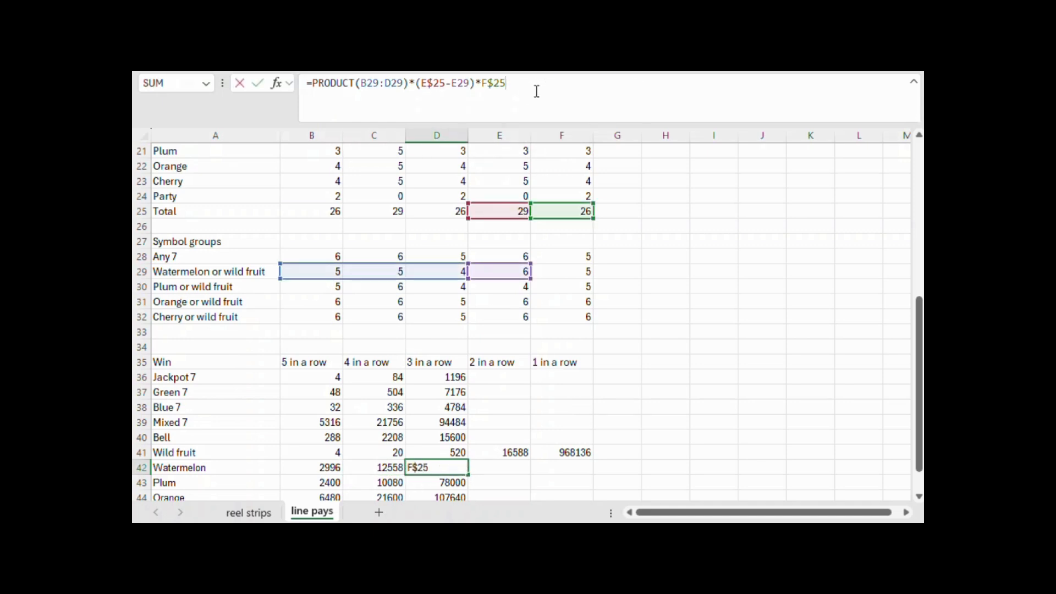
text(-product()
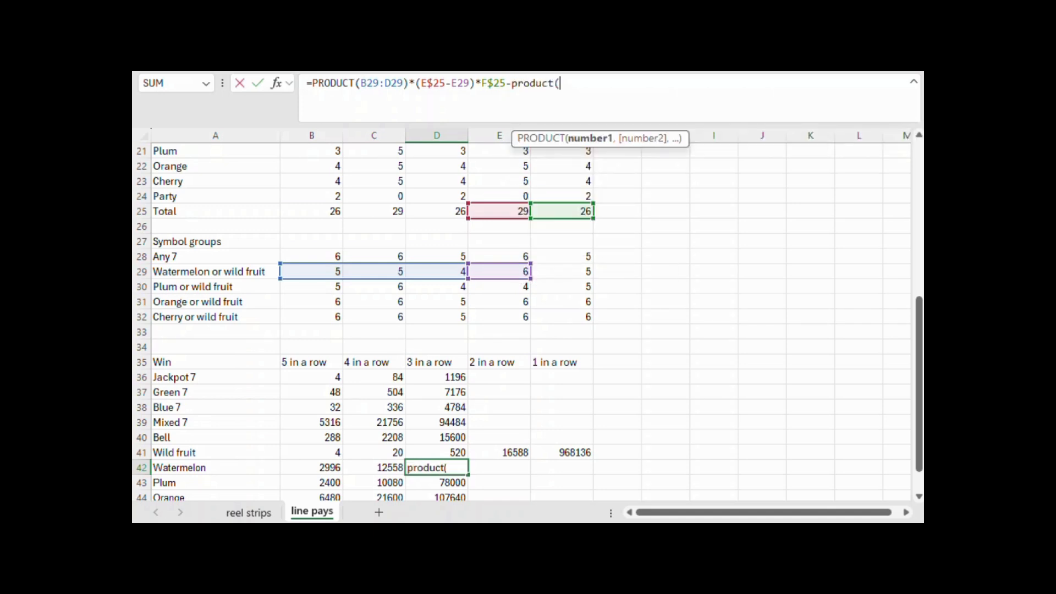
scroll(643, 288, up, 2)
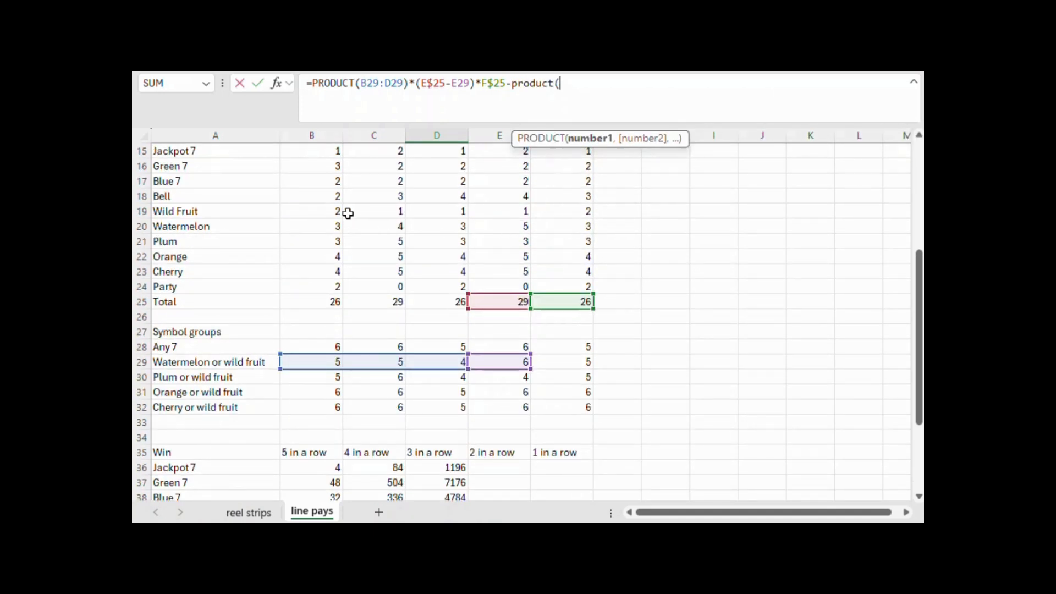
drag(334, 210, 406, 210)
text()*()
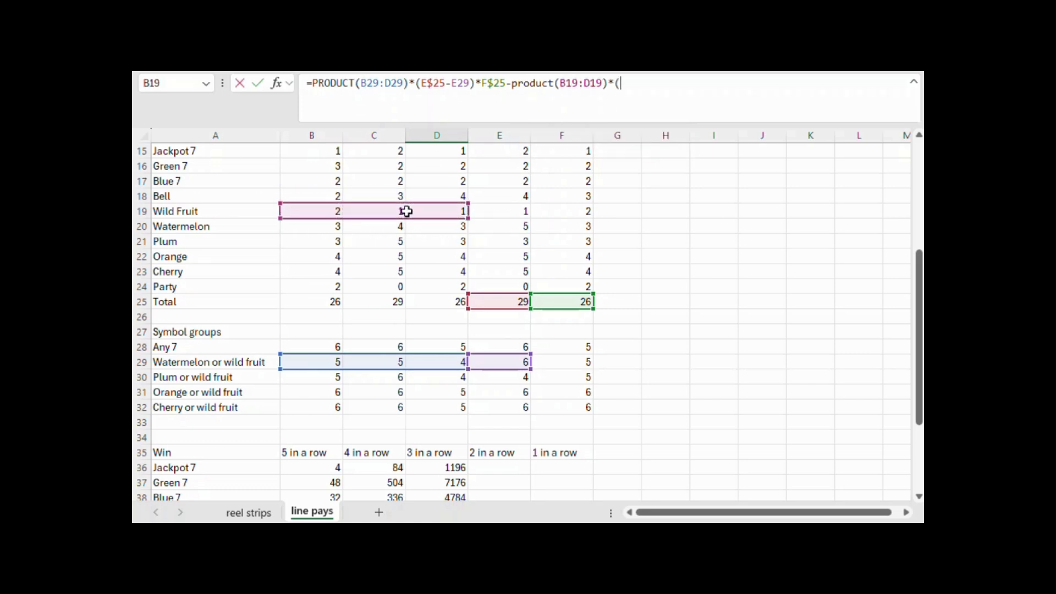
Multiply the subtracted product in D42 by (E25-E29)*F25 and commit the formula
click(515, 300)
text(-)
click(522, 363)
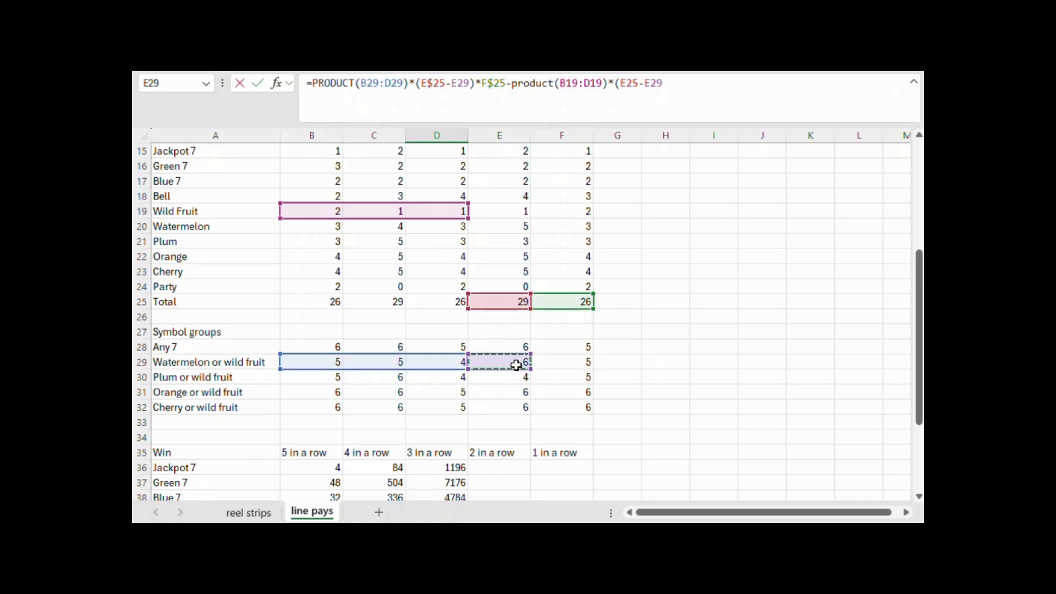
text()*)
click(580, 302)
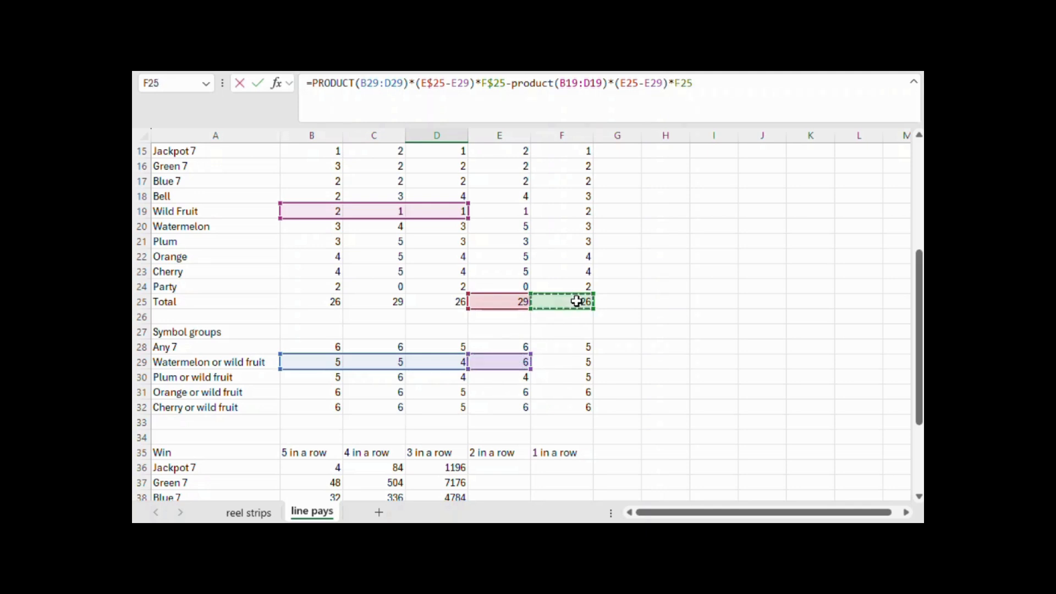
key(Return)
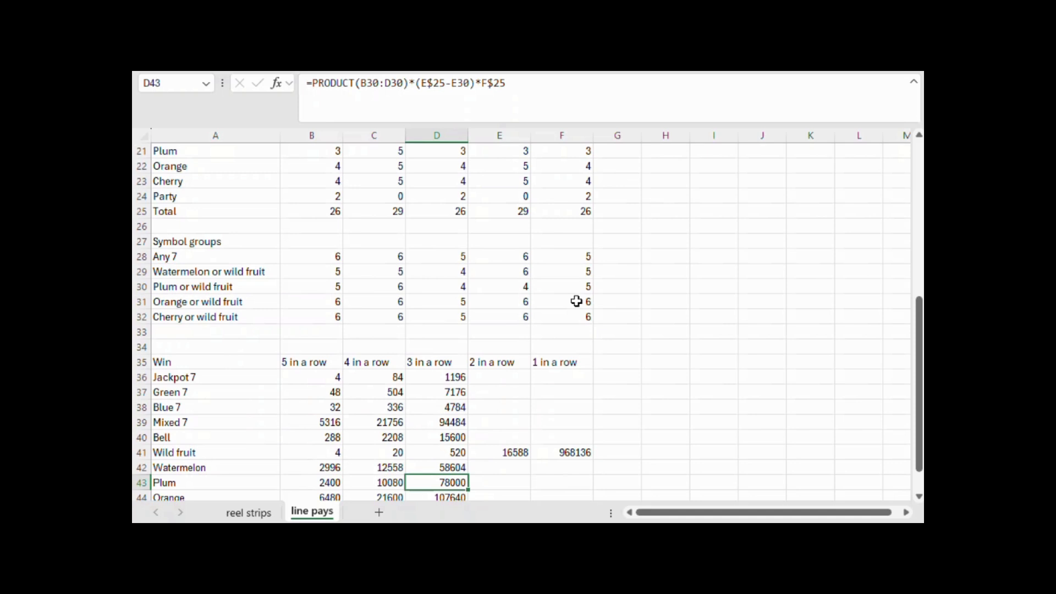
Make the row of the B41 reference absolute (B$41) in the Watermelon five-in-a-row formula in B42
scroll(447, 450, down, 1)
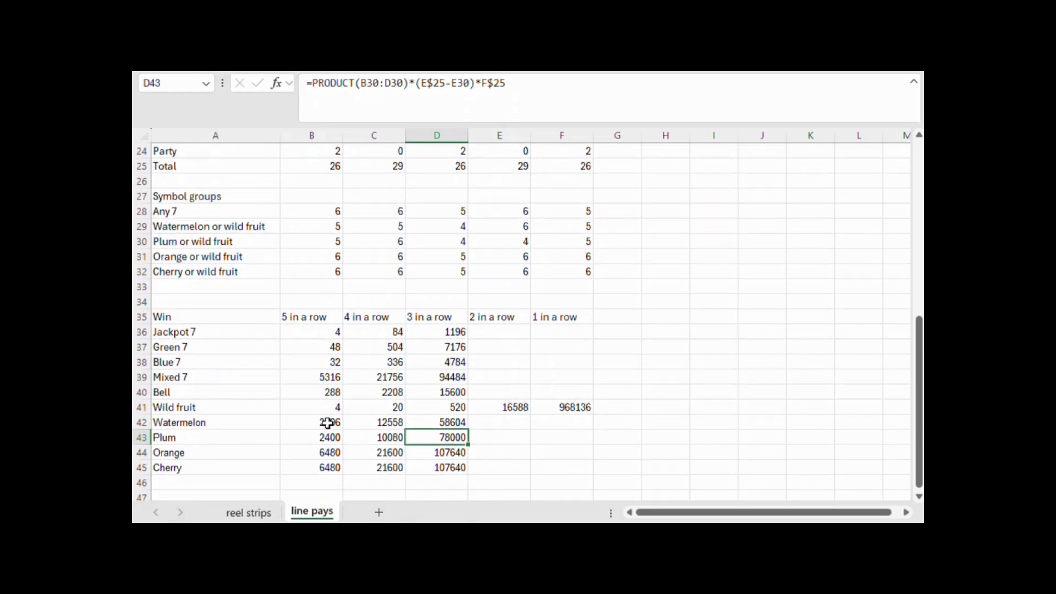
click(328, 423)
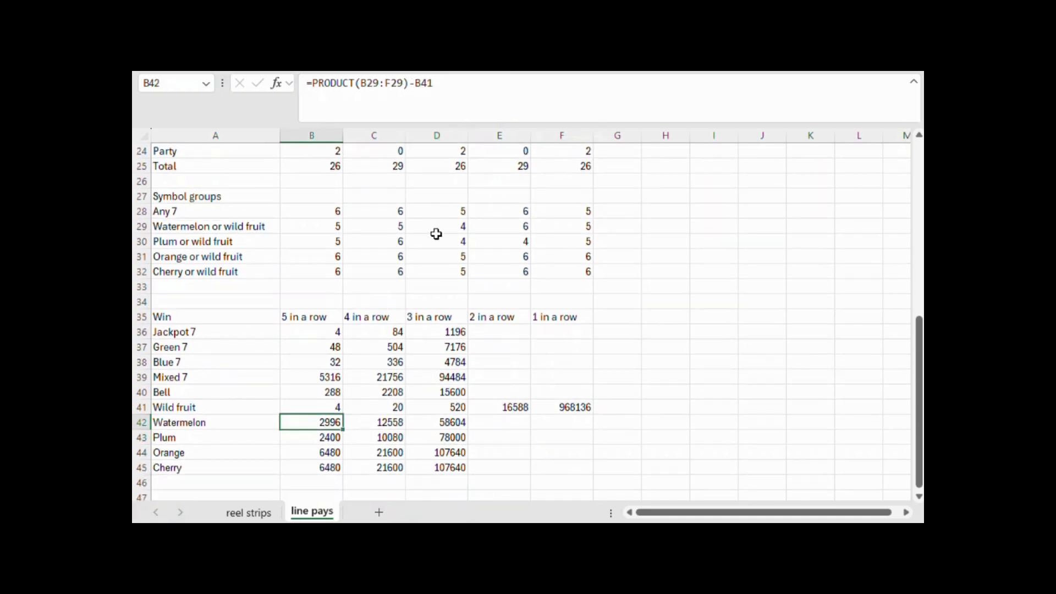
click(425, 83)
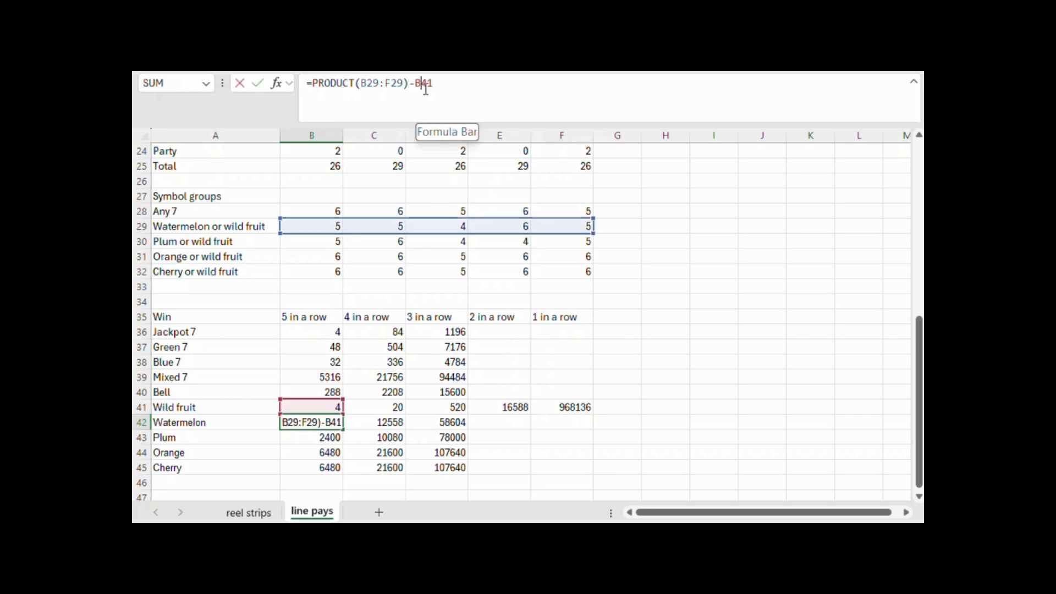
text($)
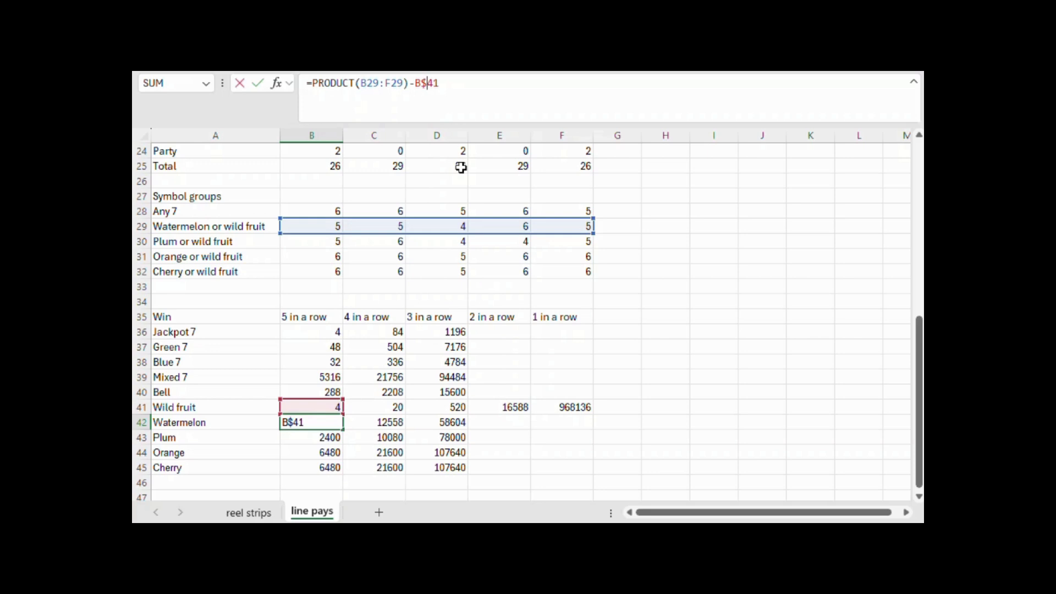
key(Return)
key(Up)
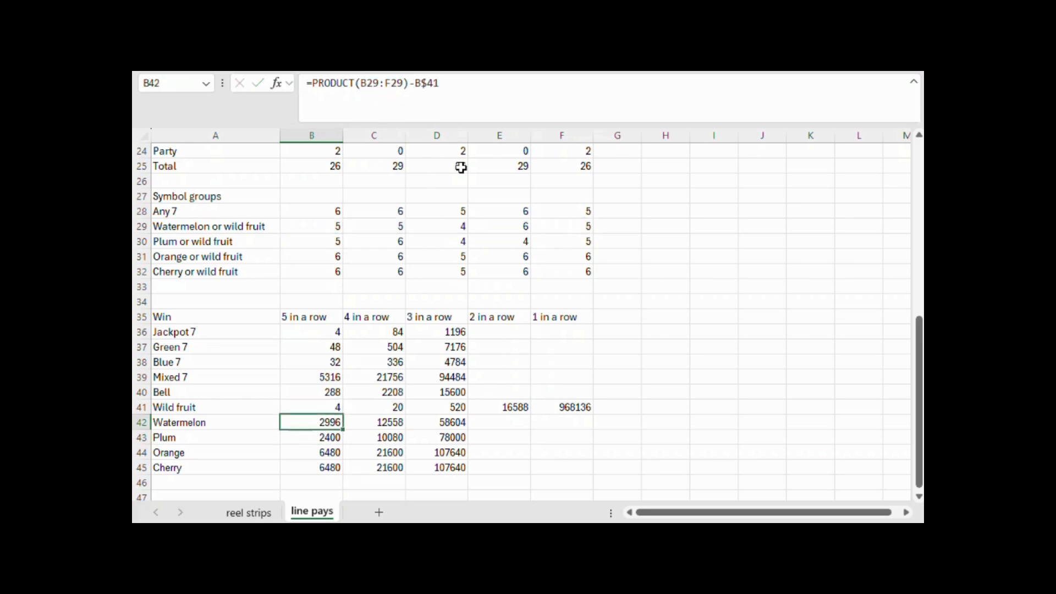
key(Right)
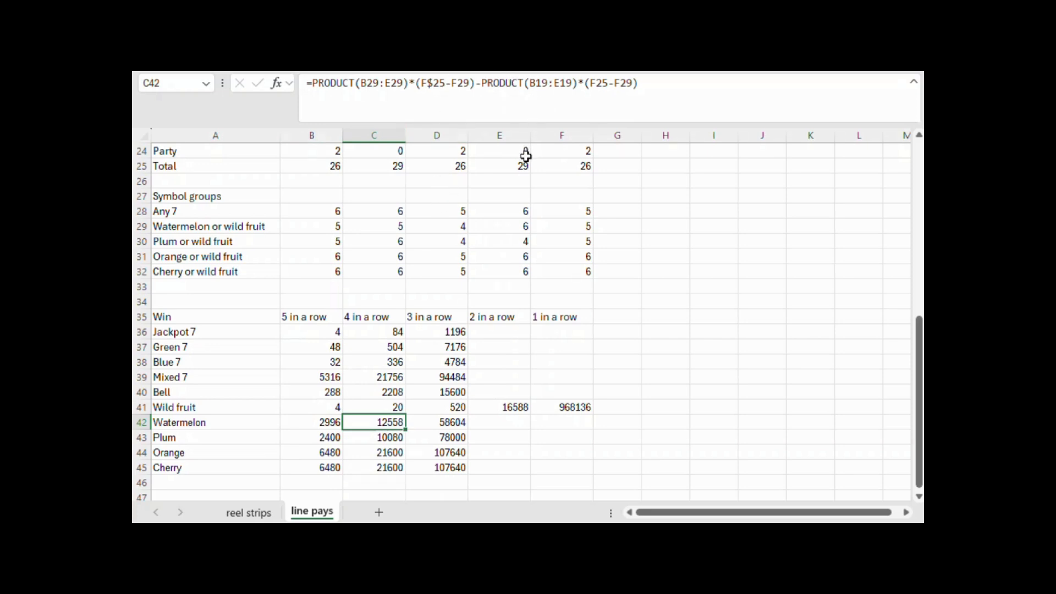
In C42's subtracted term, make the rows of B19:E19 and F25 absolute (B$19:E$19, F$25) and commit the formula
scroll(511, 191, up, 2)
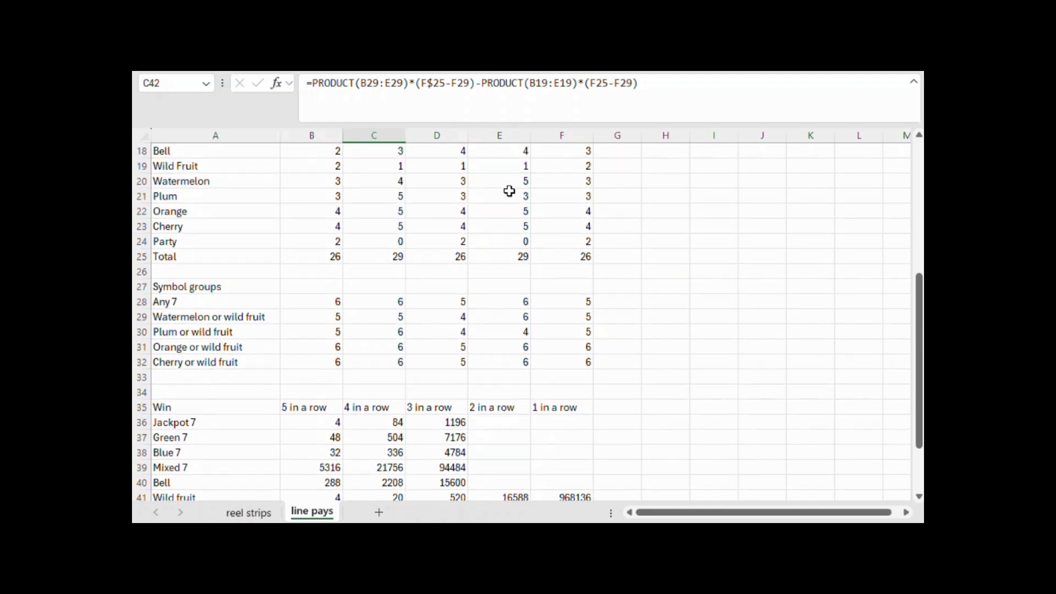
scroll(509, 191, down, 2)
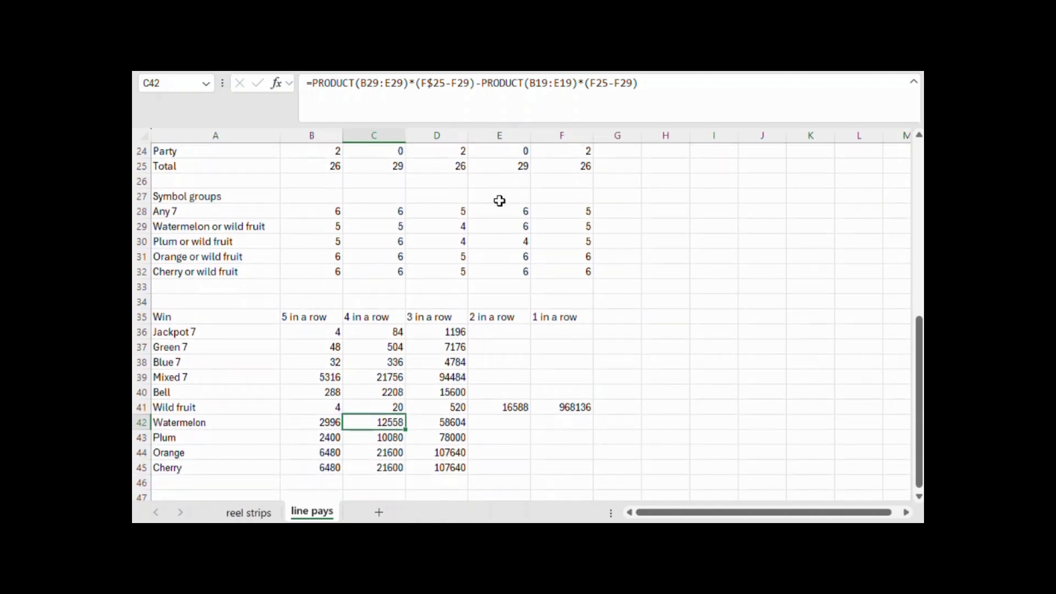
click(537, 80)
text($)
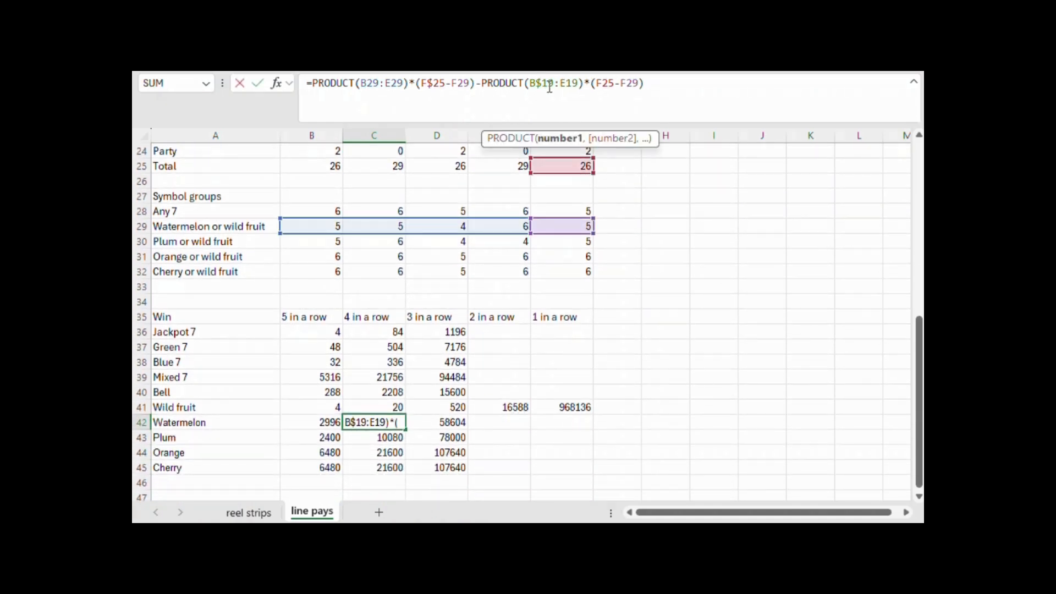
click(568, 84)
text($)
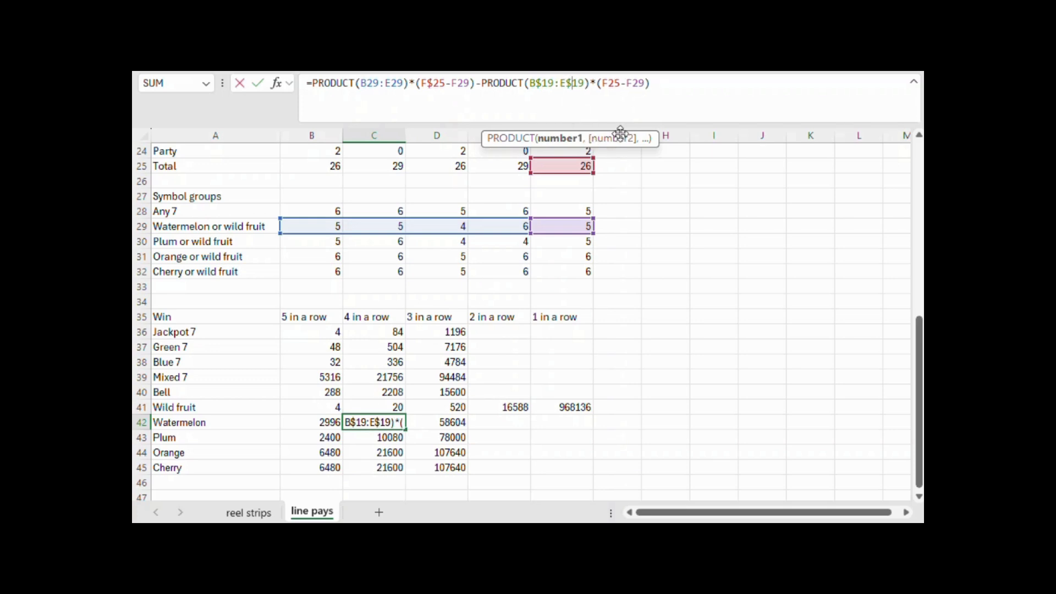
click(611, 84)
text($)
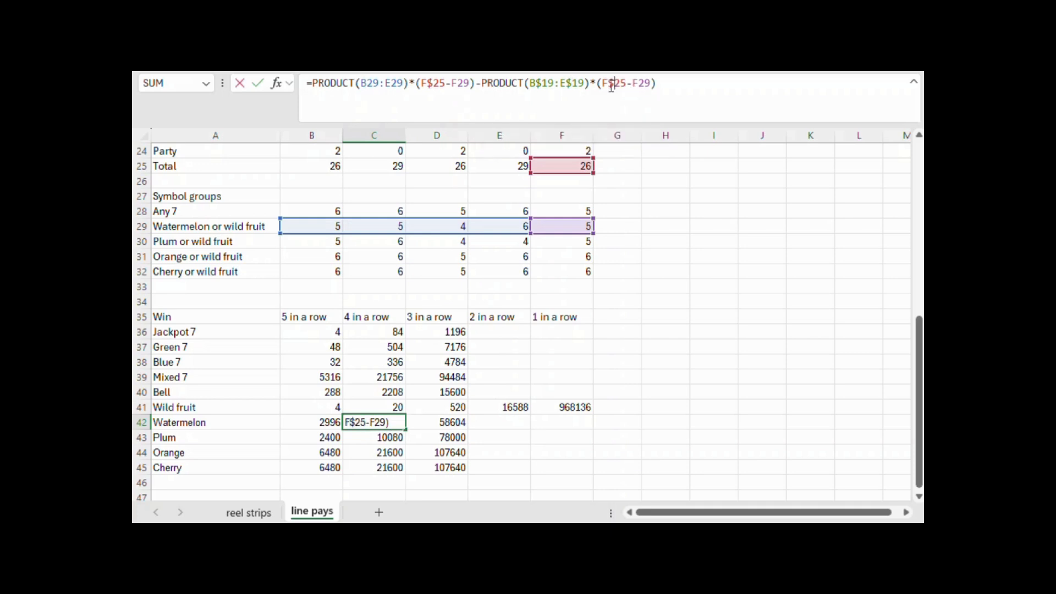
key(Return)
In D42's subtracted term, make the rows of B19:D19 and E25 absolute (B$19:D$19, E$25)
click(461, 418)
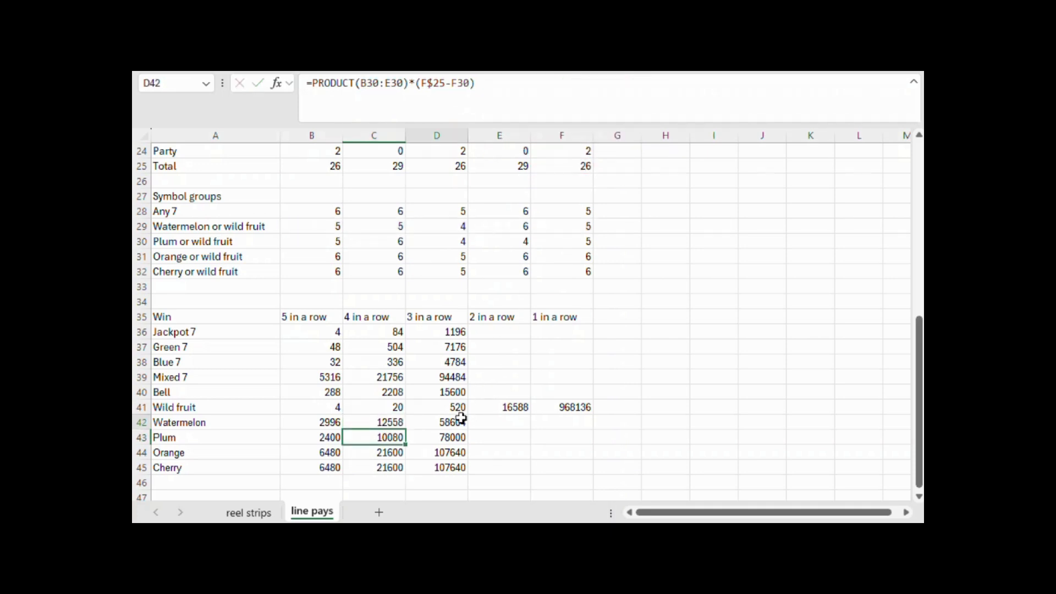
click(567, 83)
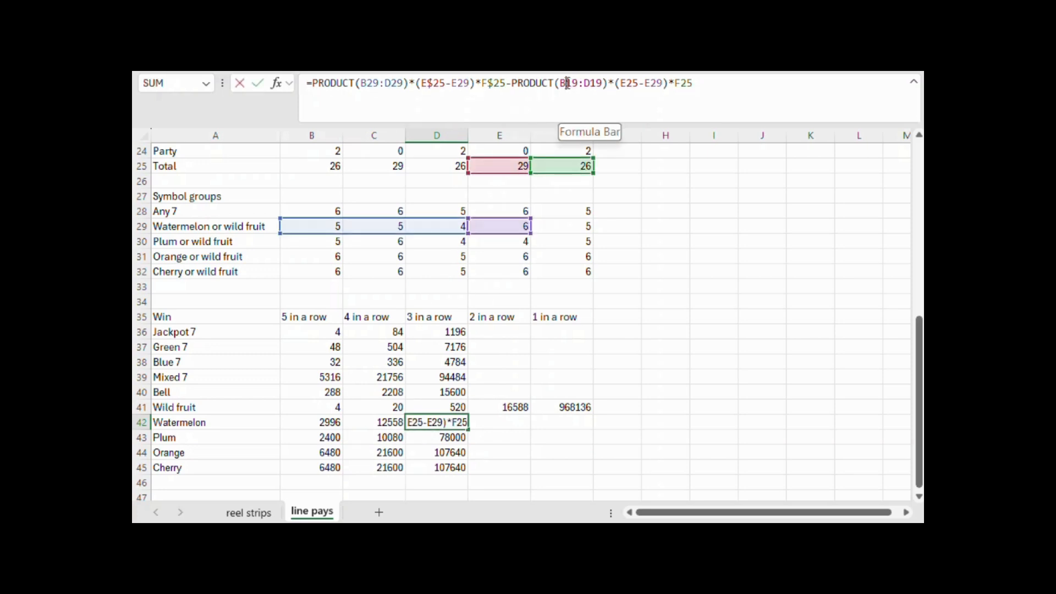
text($)
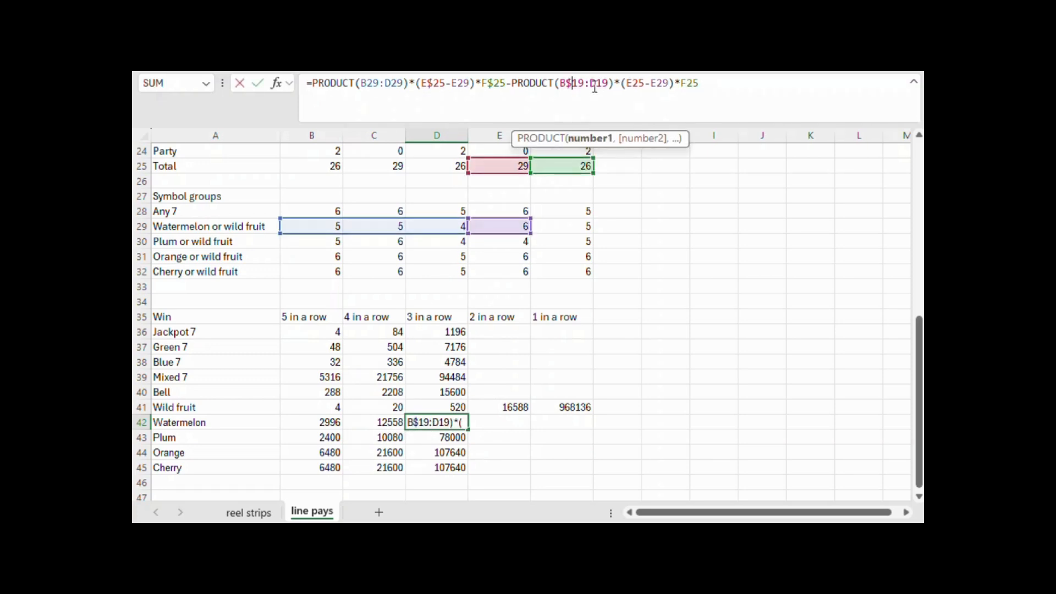
click(597, 84)
text($)
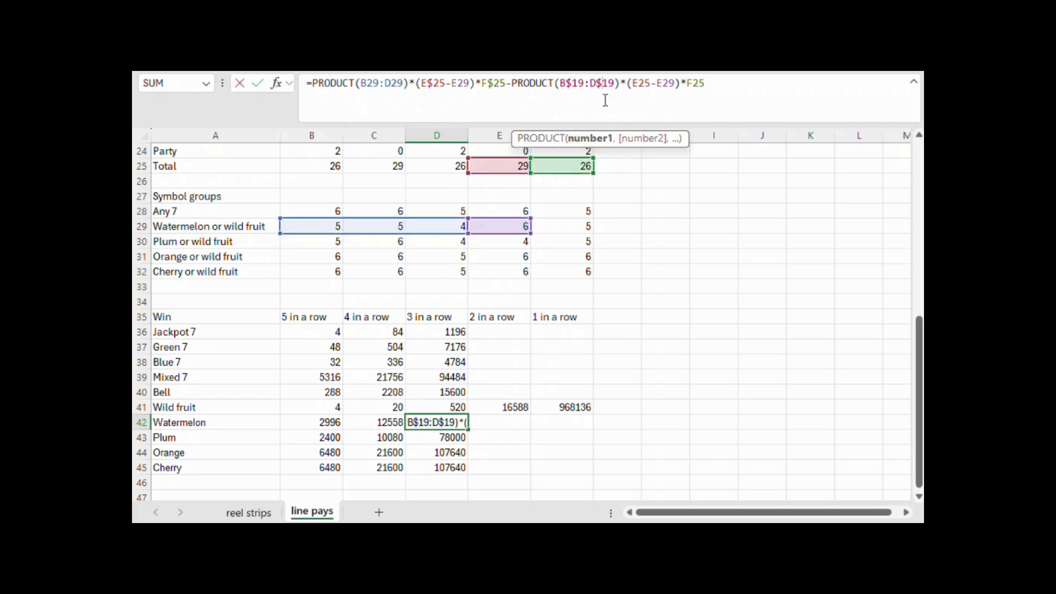
click(640, 84)
text($)
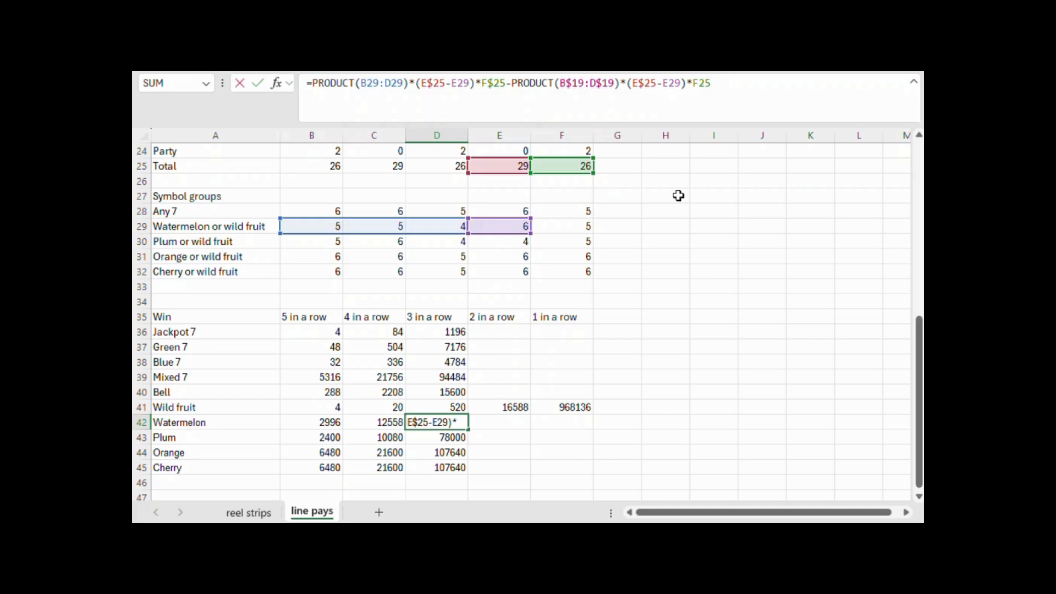
Make the row of the final F25 reference absolute (F$25) in D42's subtracted term and commit the formula
text($)
key(Return)
scroll(566, 335, down, 2)
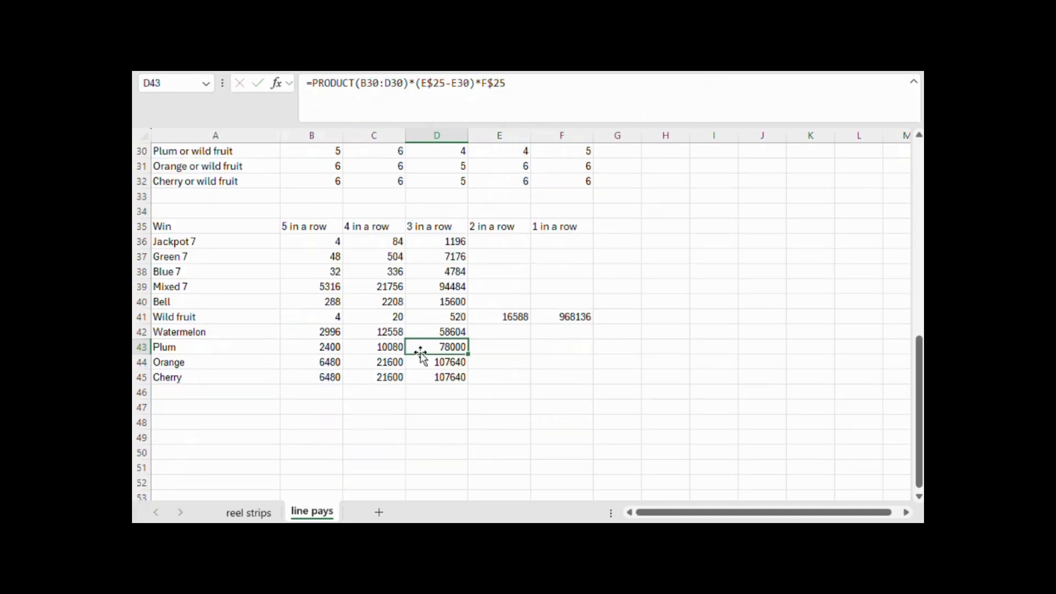
Copy the Watermelon formulas in B42:D42 to the Plum, Orange and Cherry rows in B43:D45
drag(332, 330, 427, 330)
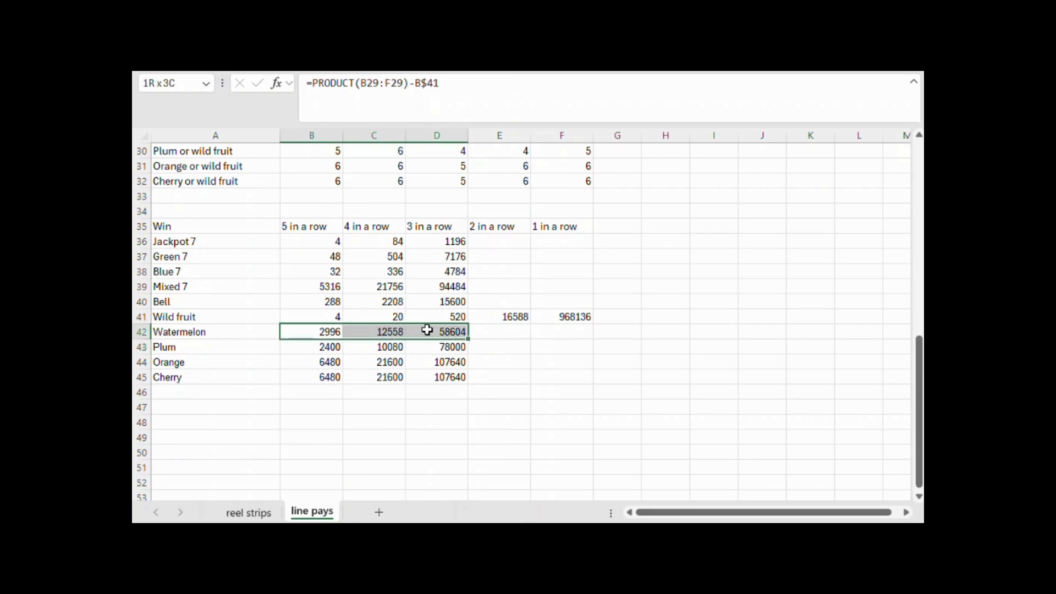
key(ctrl+c)
drag(337, 347, 447, 377)
key(ctrl+v)
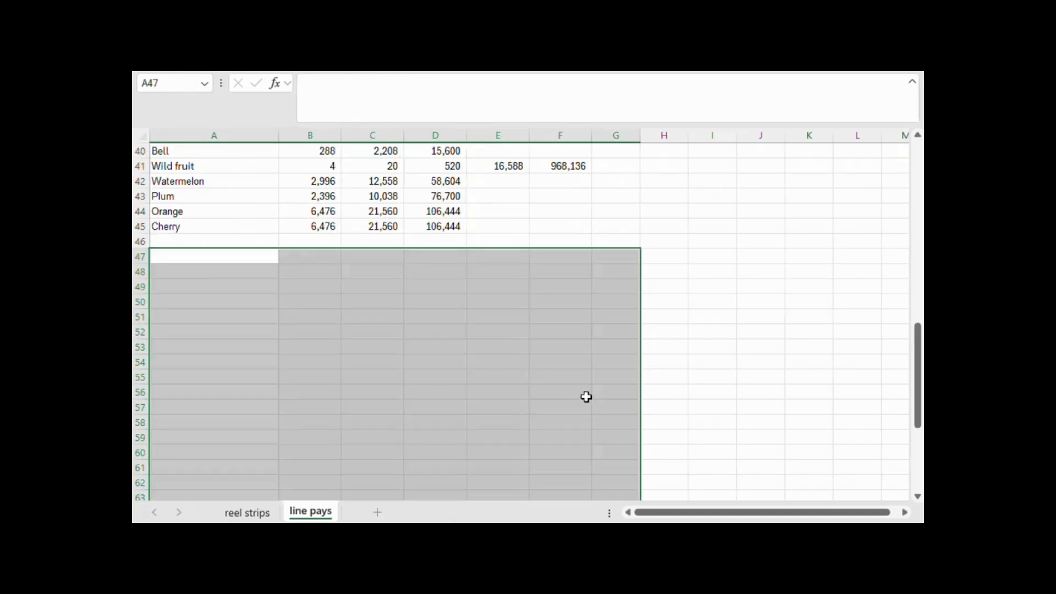
click(584, 394)
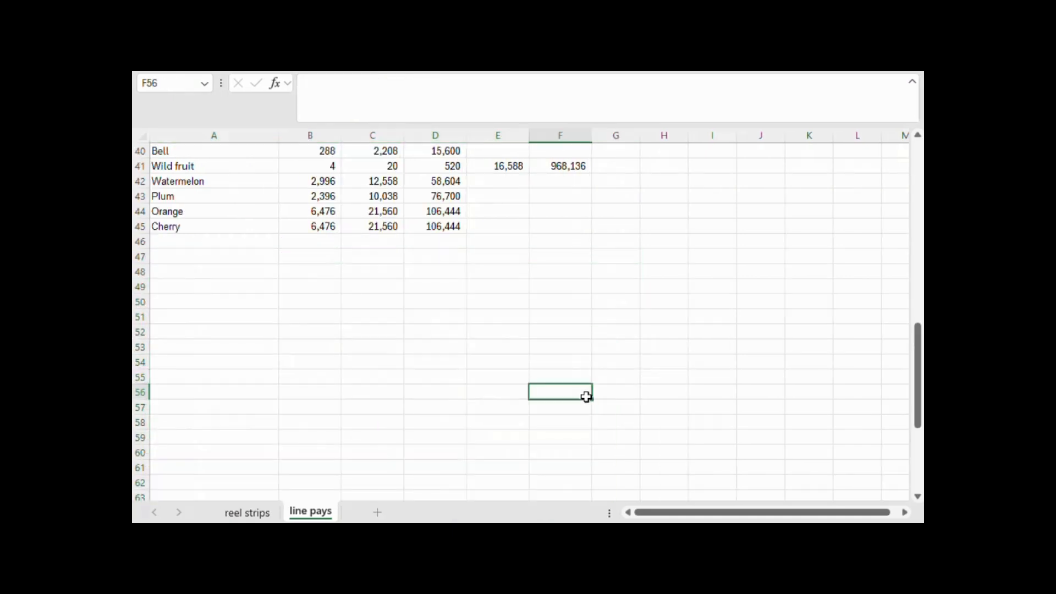
Insert one blank sheet row above the Win header in row 35
scroll(586, 396, up, 5)
scroll(585, 396, down, 3)
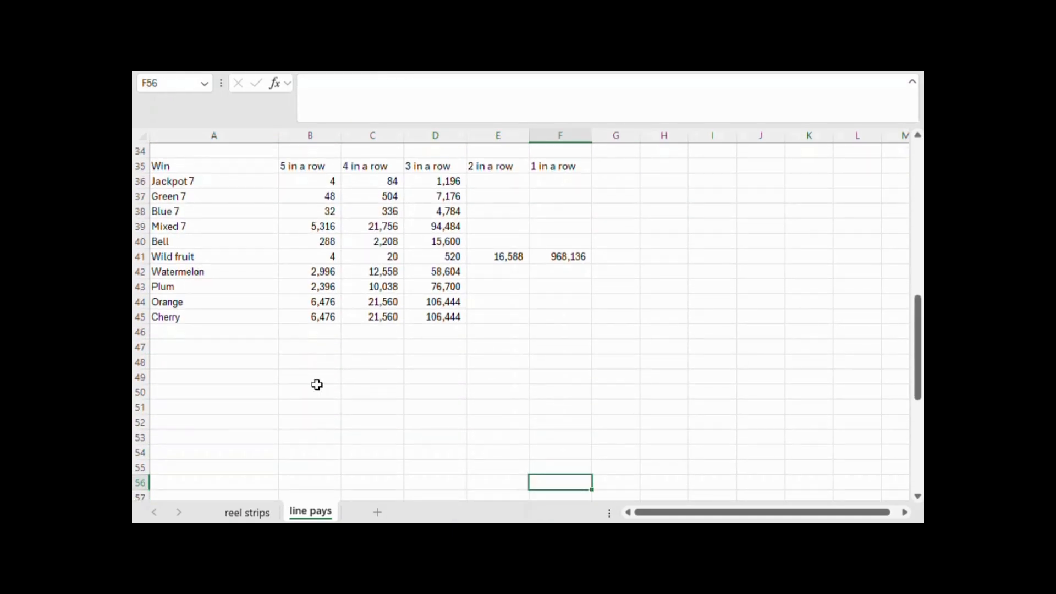
click(192, 351)
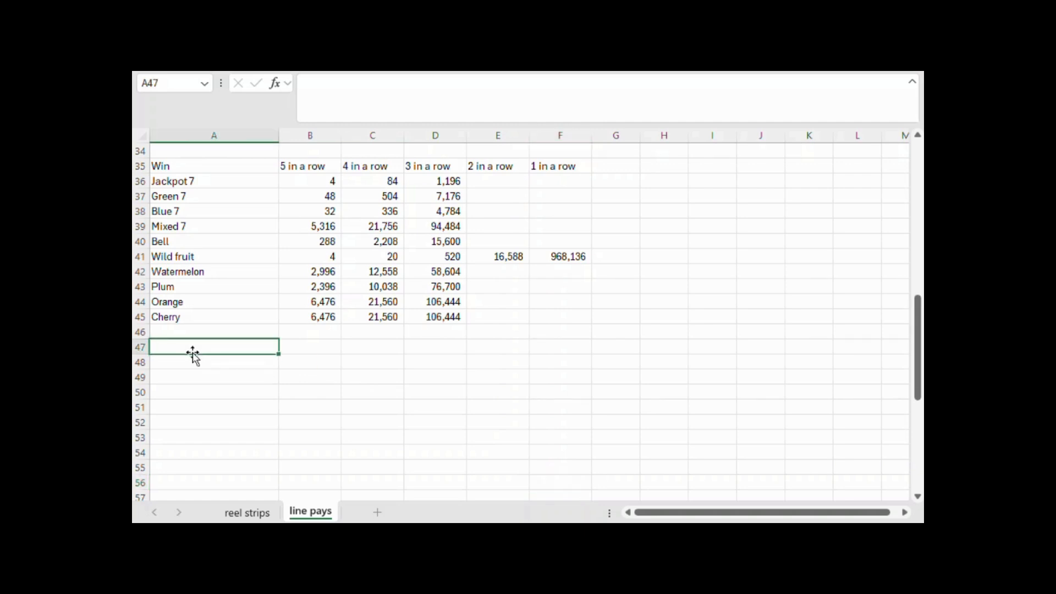
scroll(193, 352, up, 2)
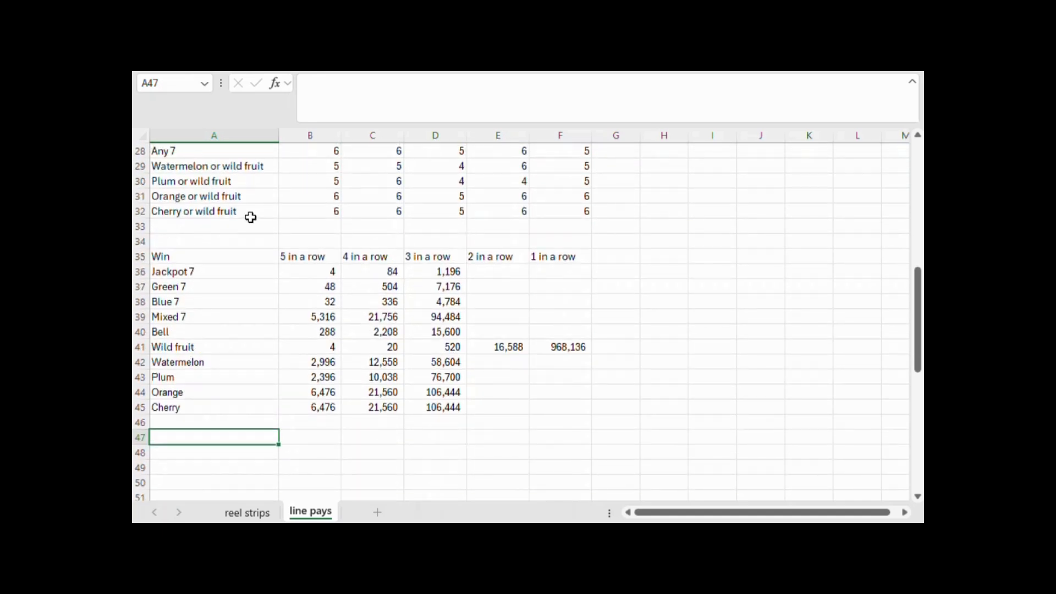
click(141, 256)
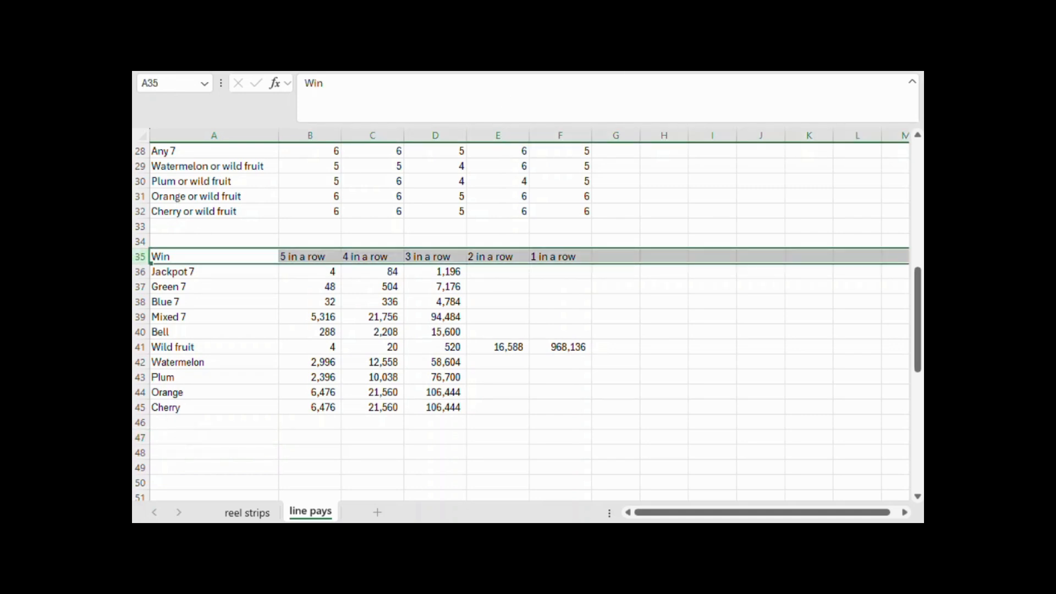
click(666, 61)
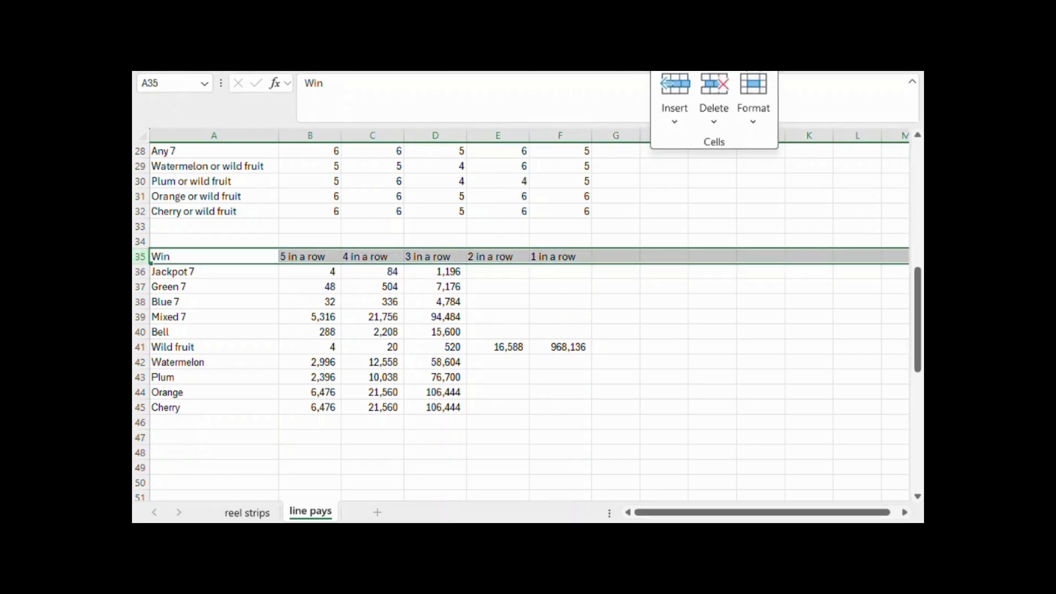
click(684, 134)
click(694, 172)
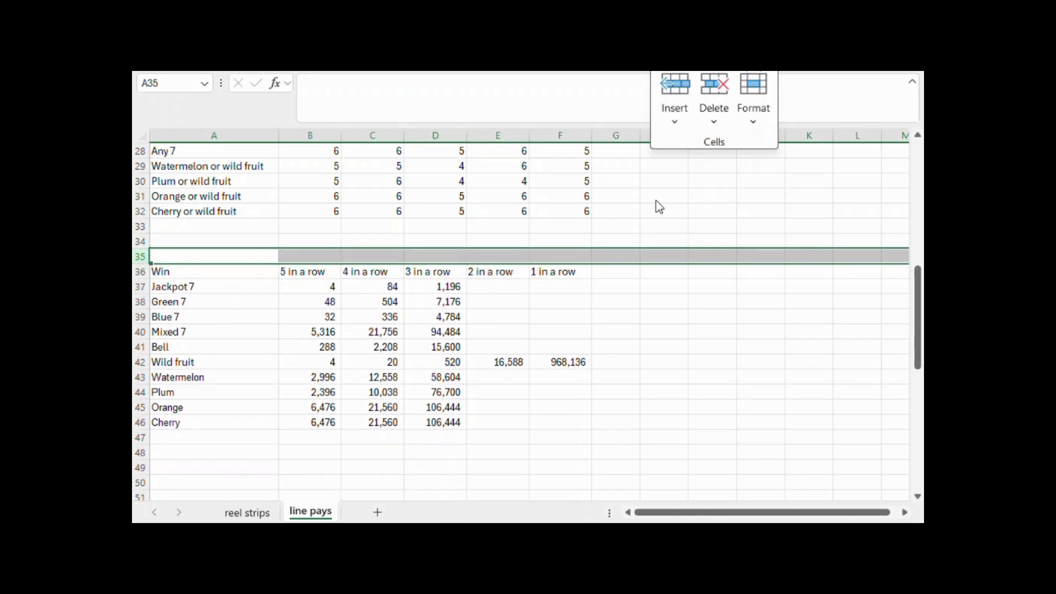
click(254, 233)
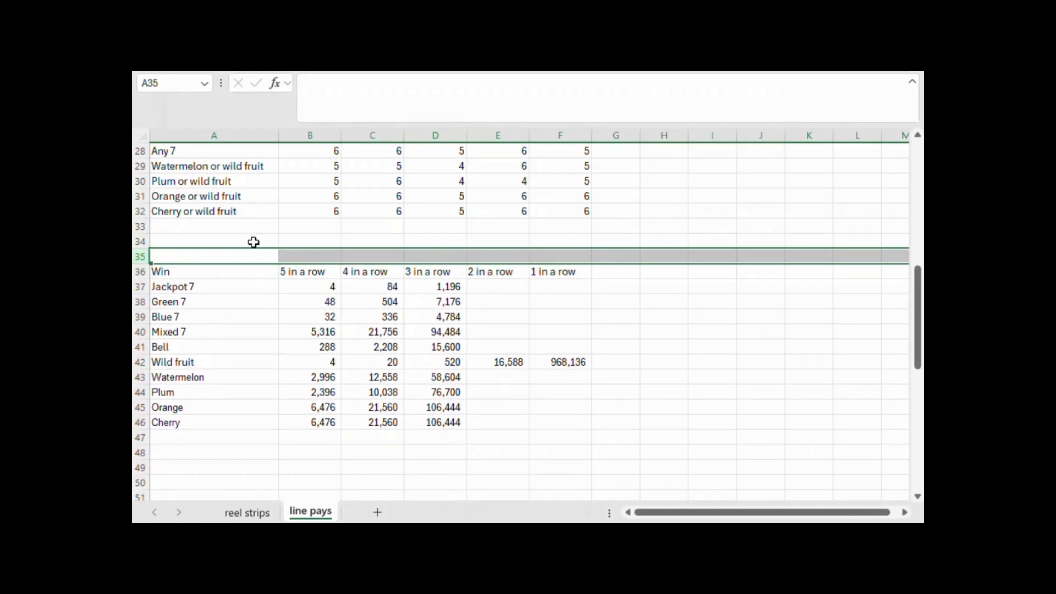
Enter the heading "Combinations" in A34 and make it bold
click(253, 242)
text(Combinations)
key(Return)
click(254, 242)
key(ctrl+b)
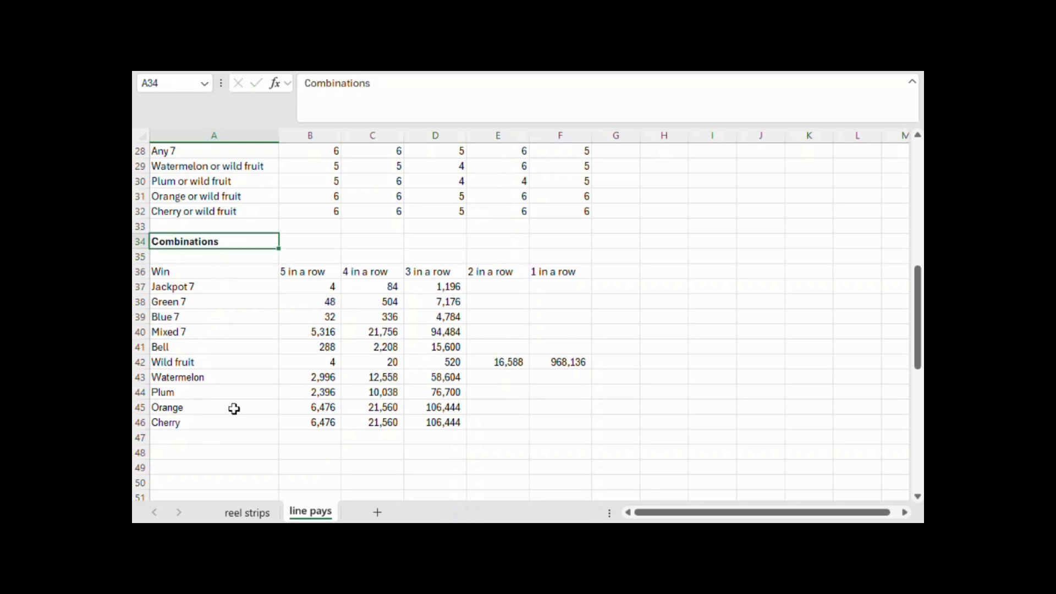
Enter the heading "Winning Probabilities" in A48 and make it bold
scroll(467, 281, down, 1)
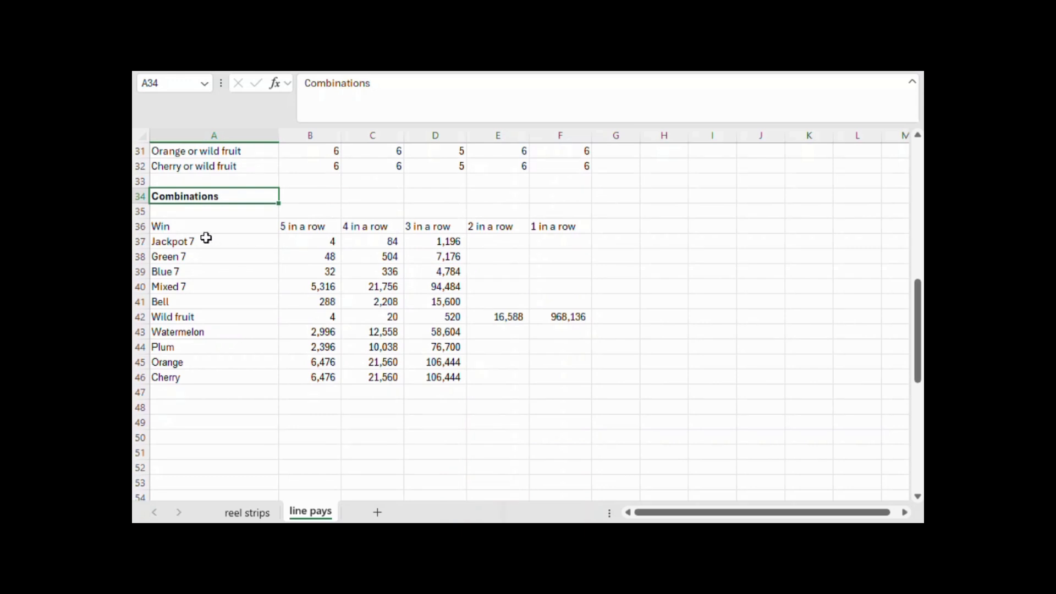
double_click(196, 407)
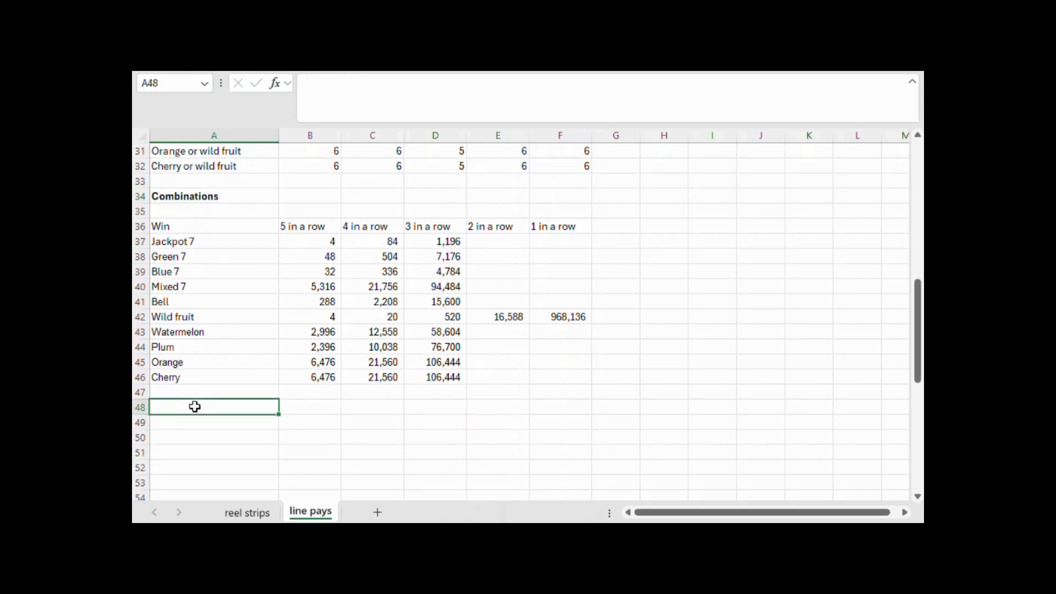
text(Winning Probabilities)
key(Return)
click(195, 407)
key(ctrl+b)
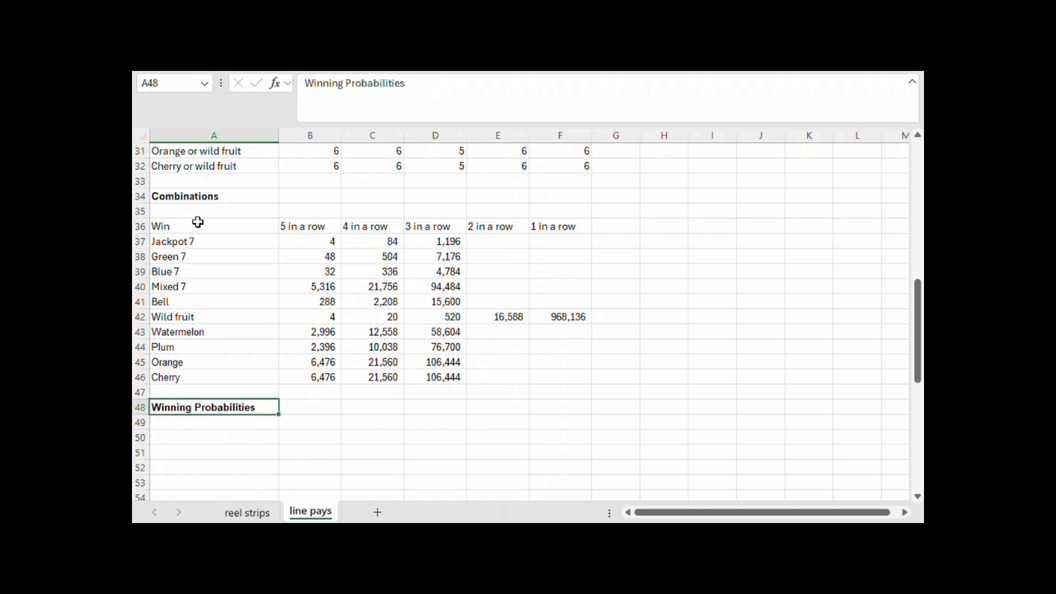
Copy the combinations table A36:F46 to A50 and clear the pasted figures in B51:G60, keeping the row and column labels
drag(197, 221, 583, 377)
key(ctrl+c)
scroll(146, 354, down, 3)
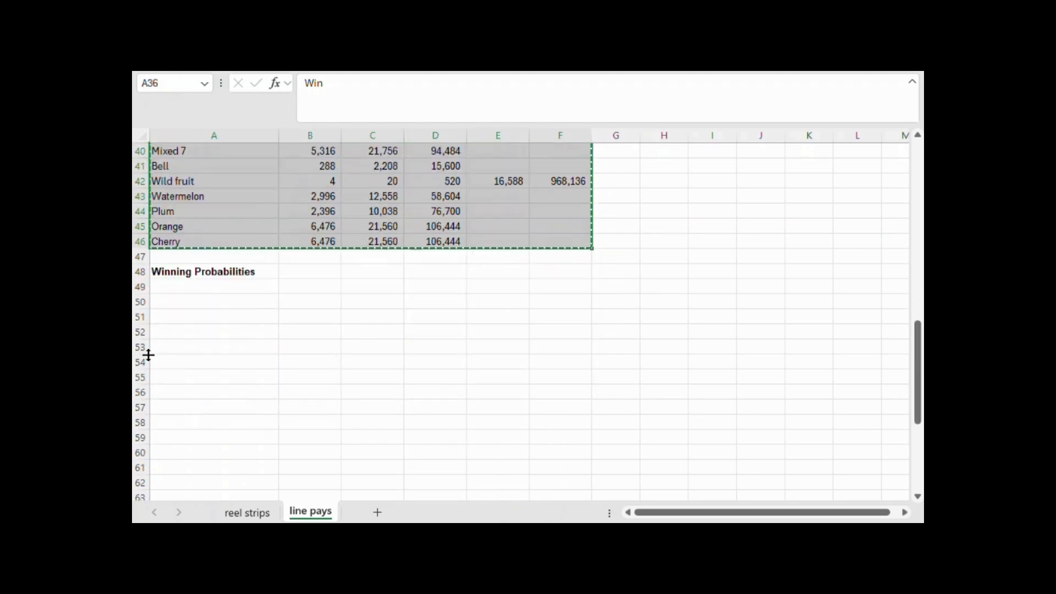
click(203, 296)
key(ctrl+v)
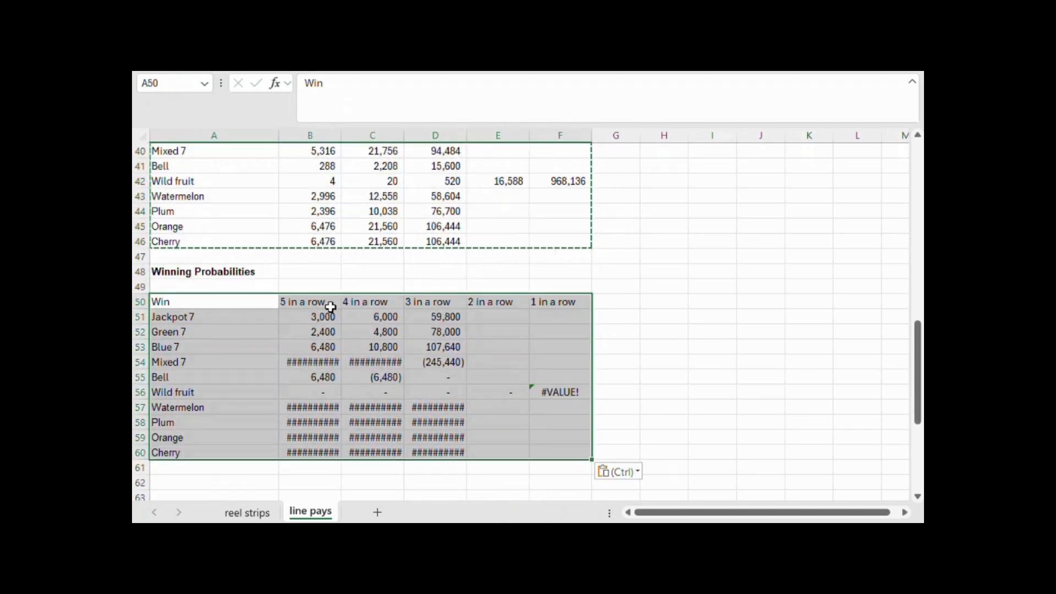
drag(327, 313, 636, 455)
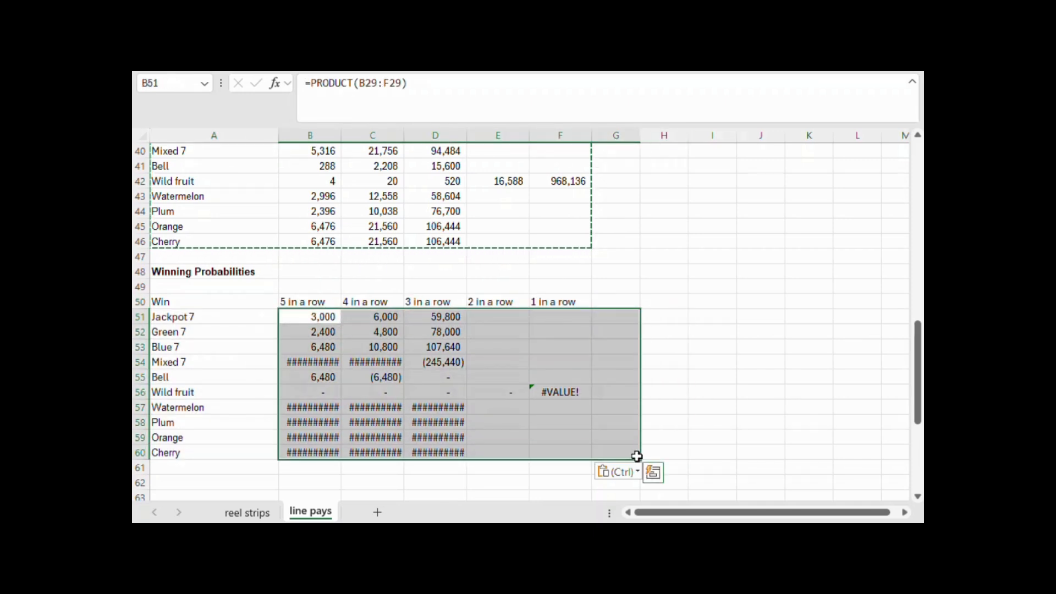
key(Delete)
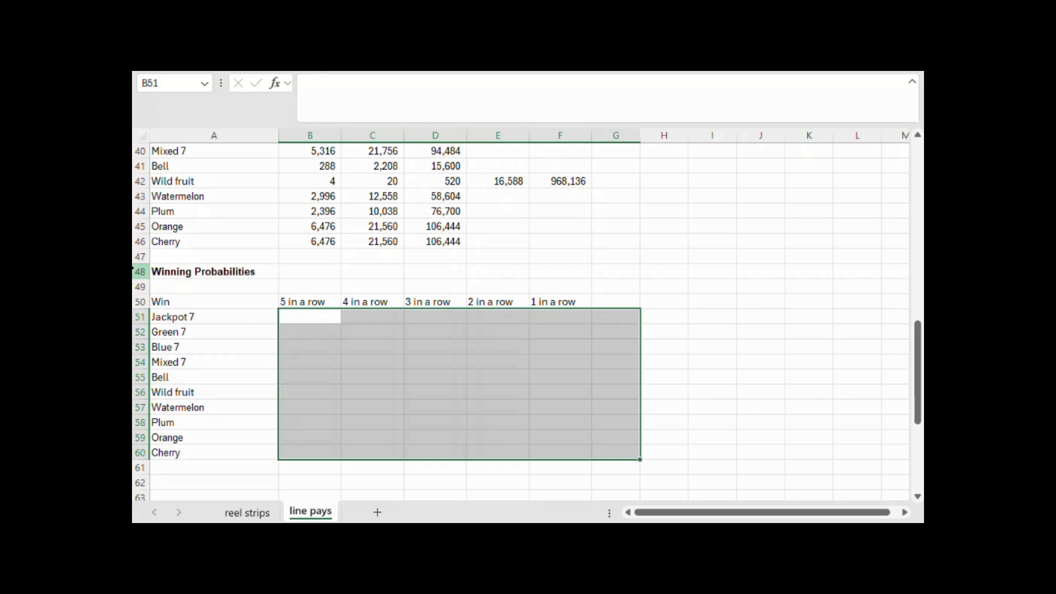
Insert two blank sheet rows above the Winning Probabilities heading in row 48
scroll(140, 407, up, 3)
scroll(245, 240, up, 2)
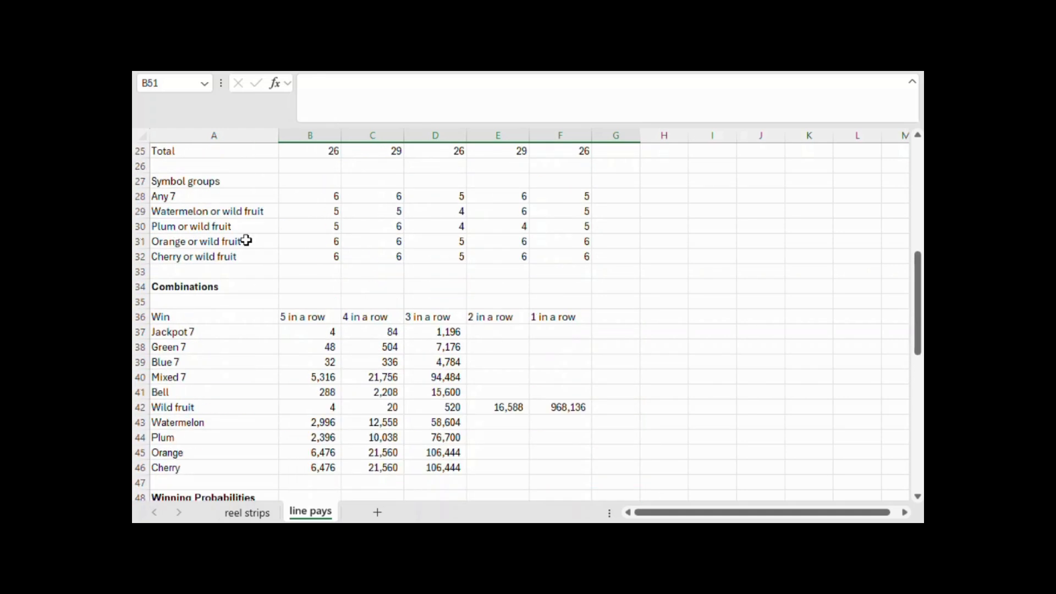
scroll(151, 294, down, 2)
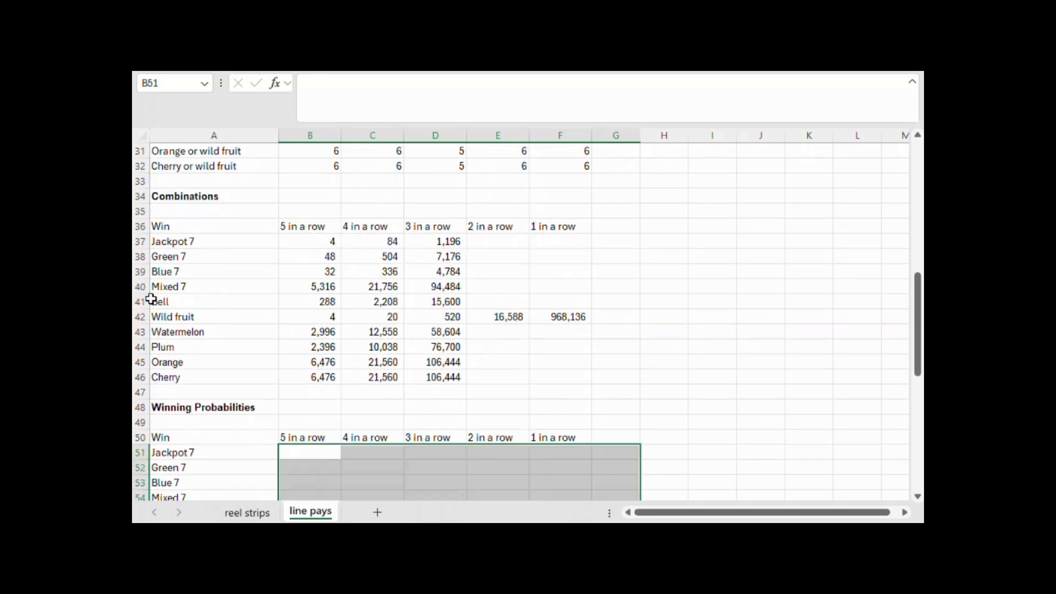
drag(138, 408, 140, 422)
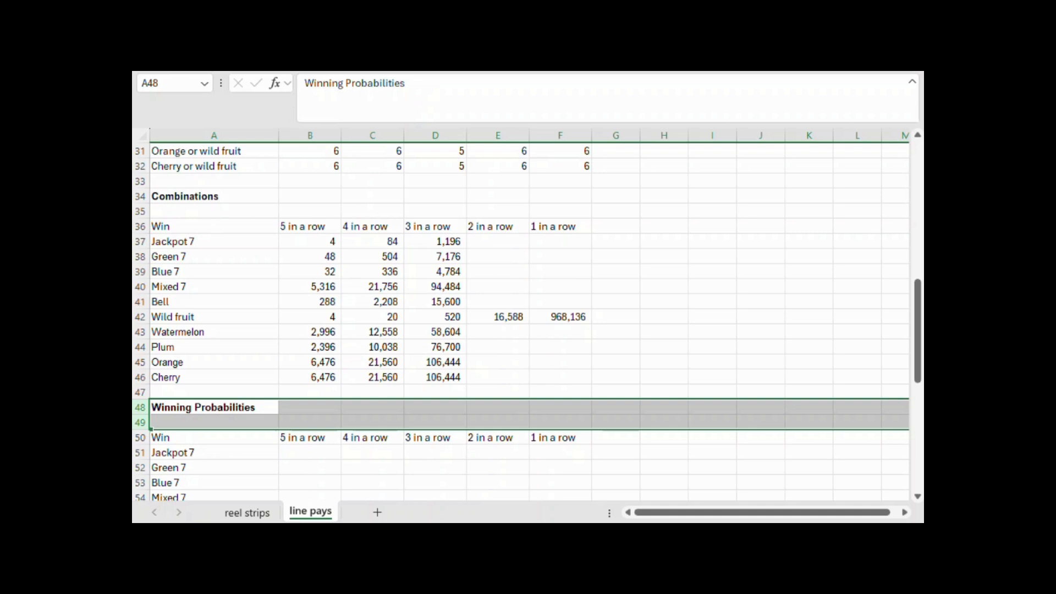
click(709, 58)
click(676, 115)
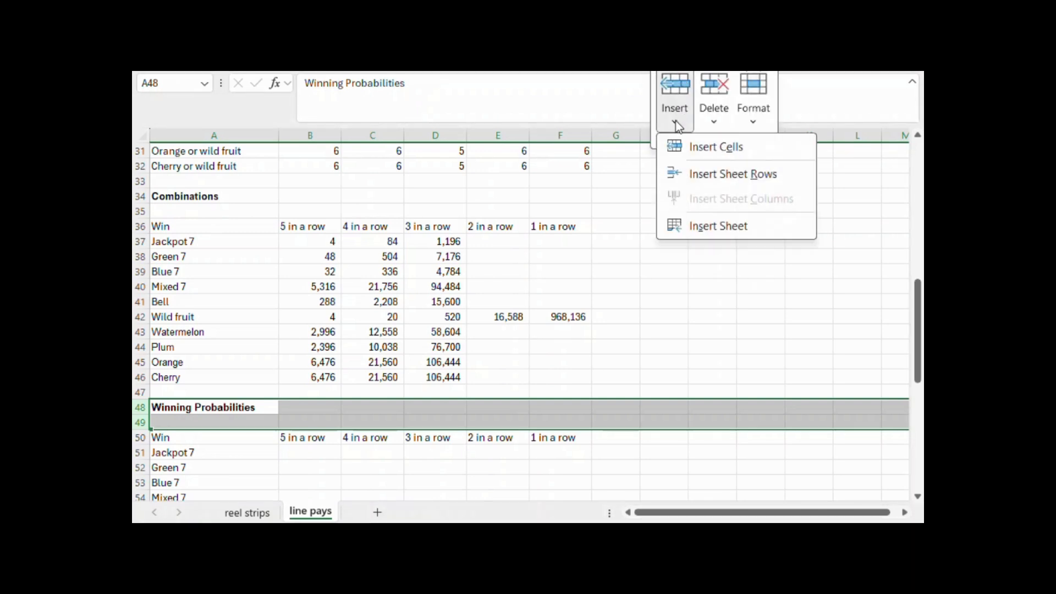
click(684, 171)
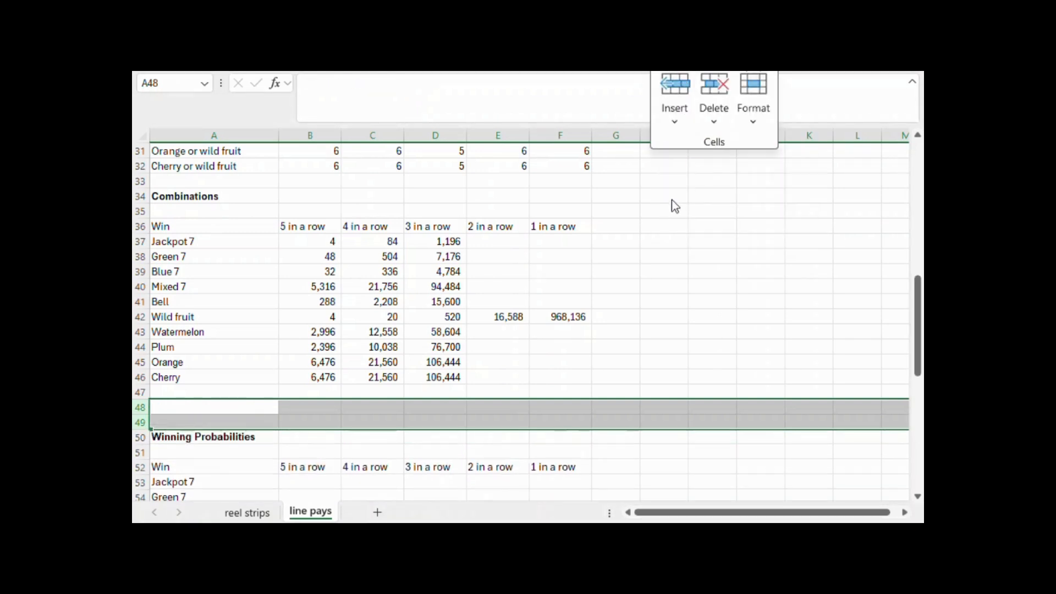
Label A48 "Total combinations" and calculate the product of the reel totals B25:F25 in B48
click(226, 408)
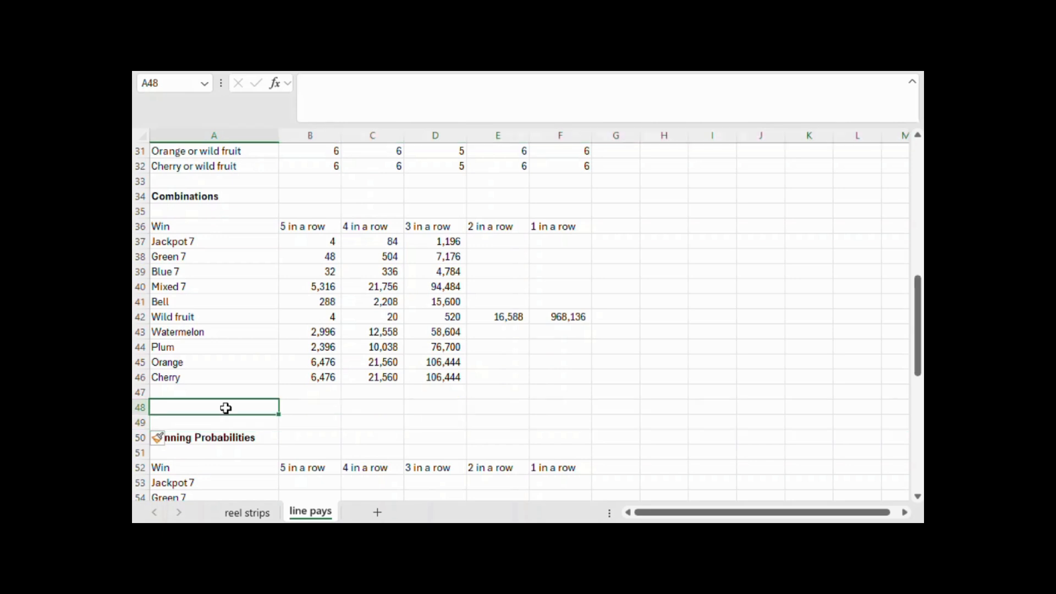
text(Total combinations)
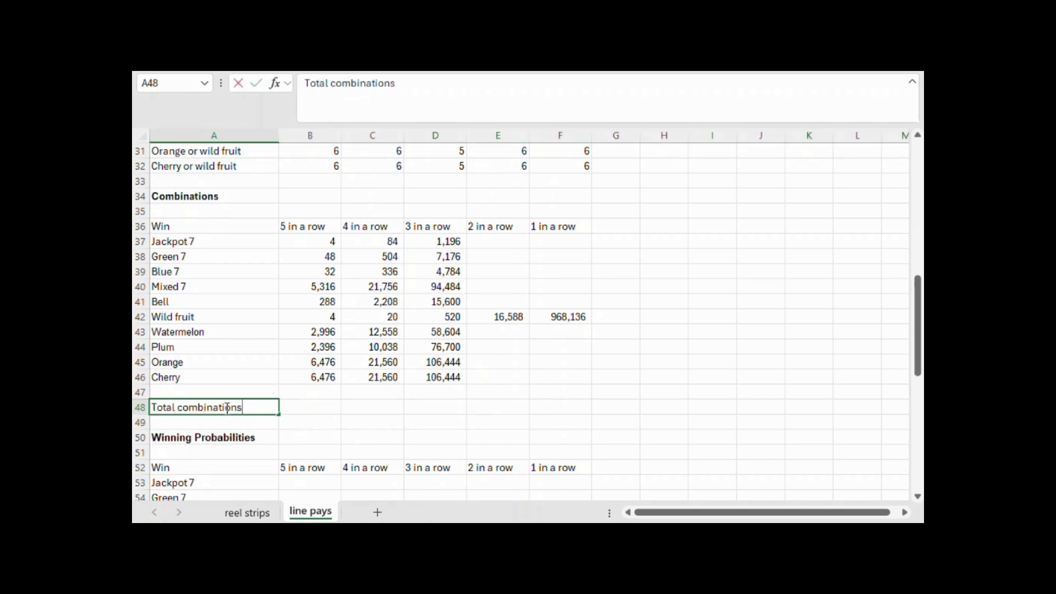
key(Tab)
text(=produ)
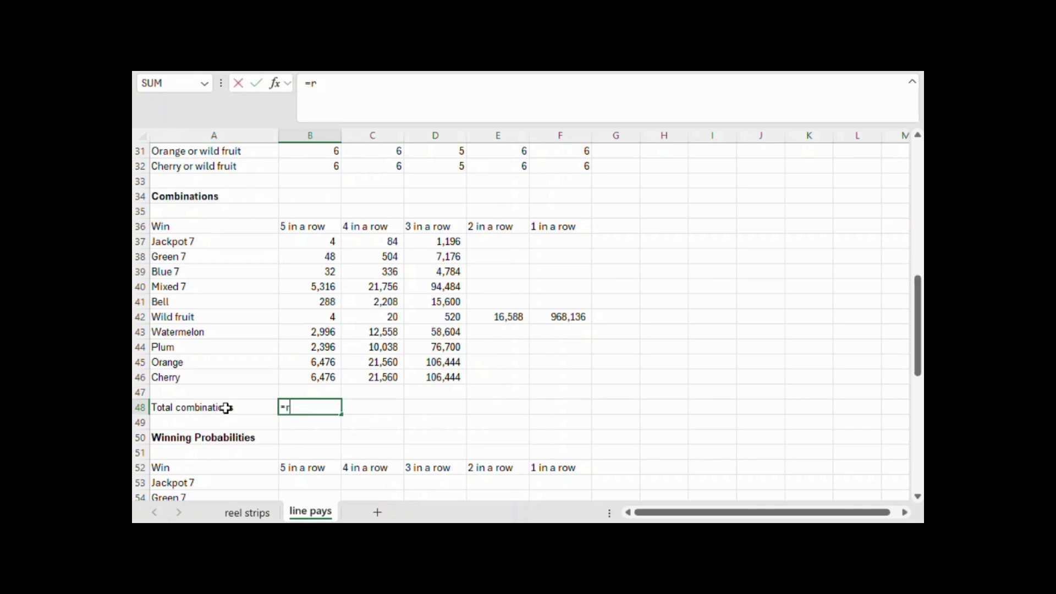
text(ct)
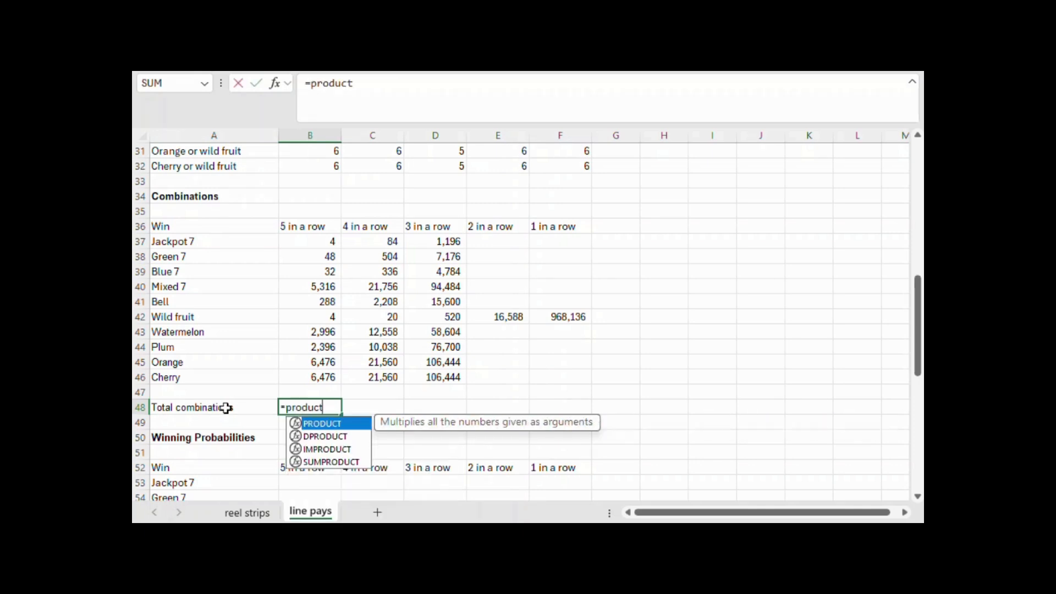
text(()
scroll(481, 346, up, 4)
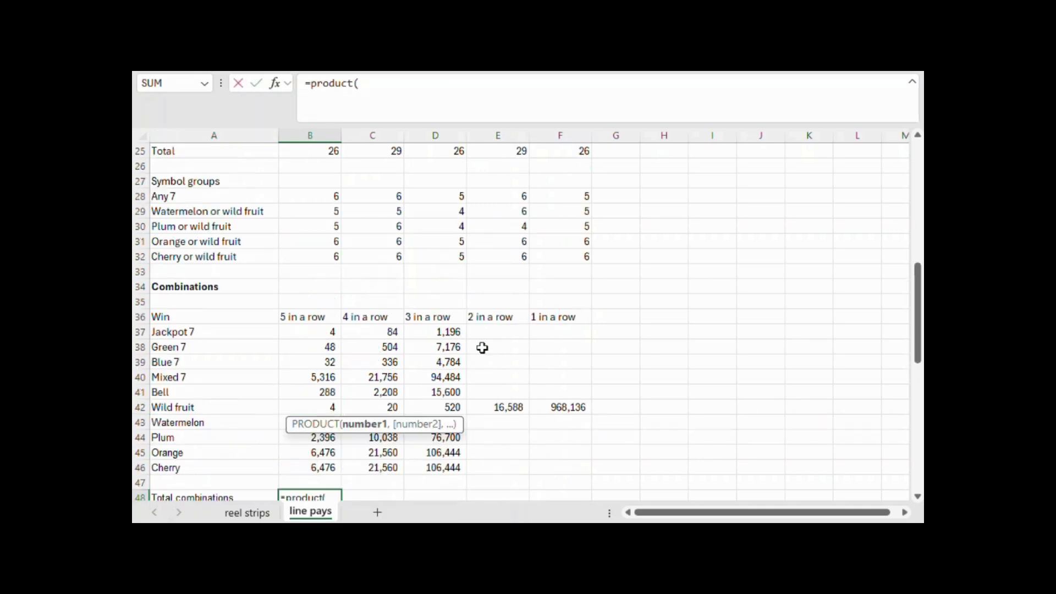
drag(332, 238, 581, 244)
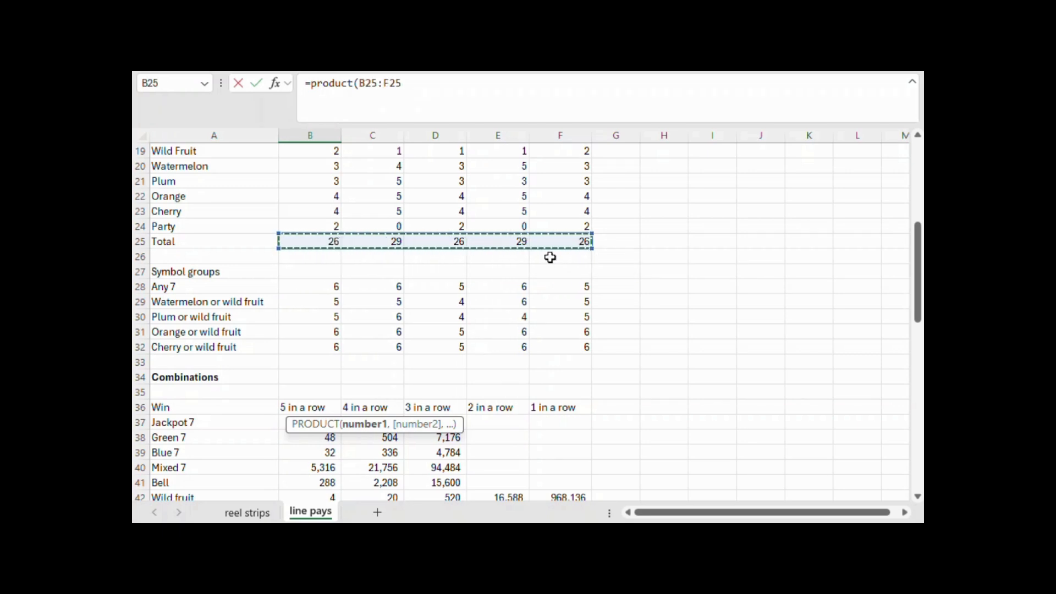
key(Return)
Calculate the Jackpot 7 five-in-a-row probability in B53 as =B37/$B$48, with the total combinations as an absolute reference
scroll(637, 335, down, 3)
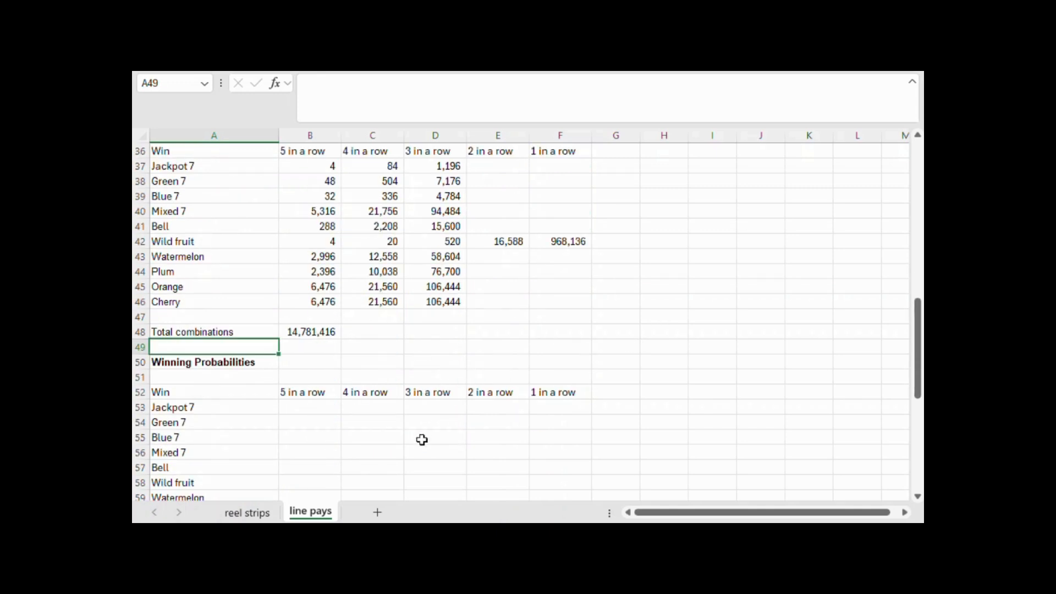
click(326, 406)
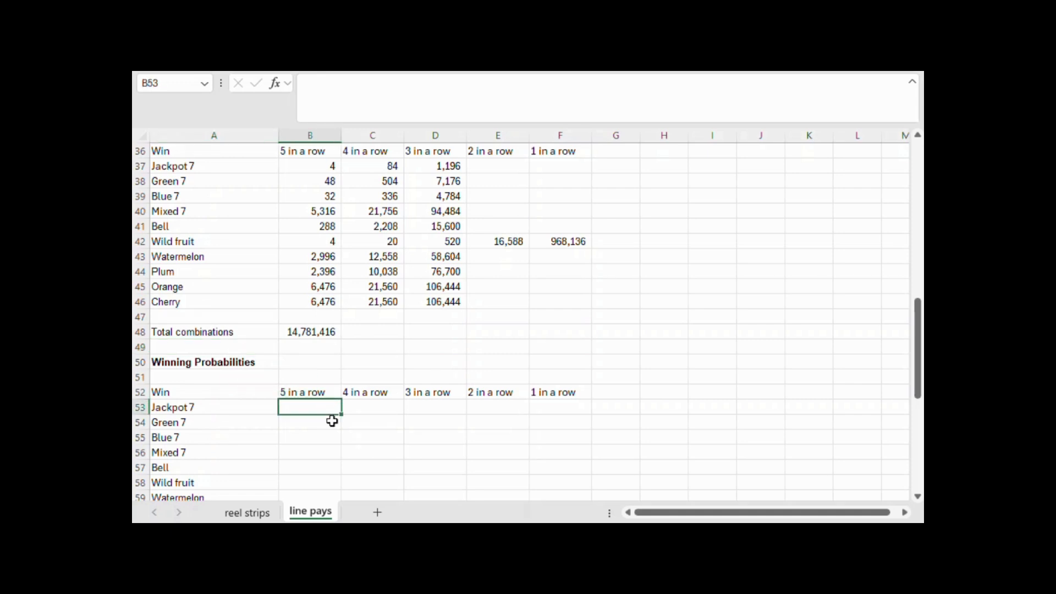
scroll(332, 421, down, 3)
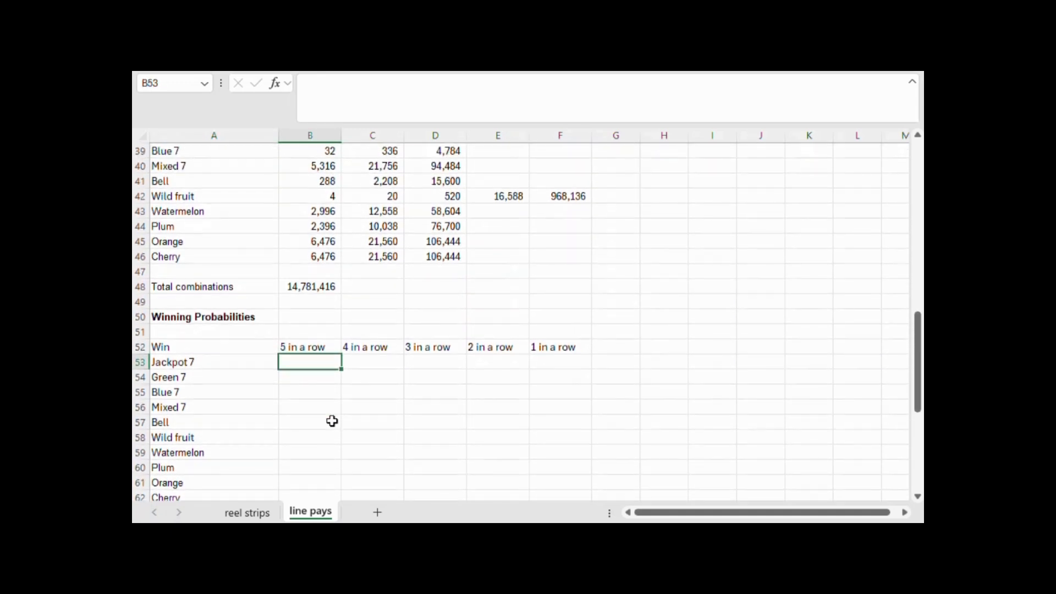
text(=)
scroll(323, 394, up, 3)
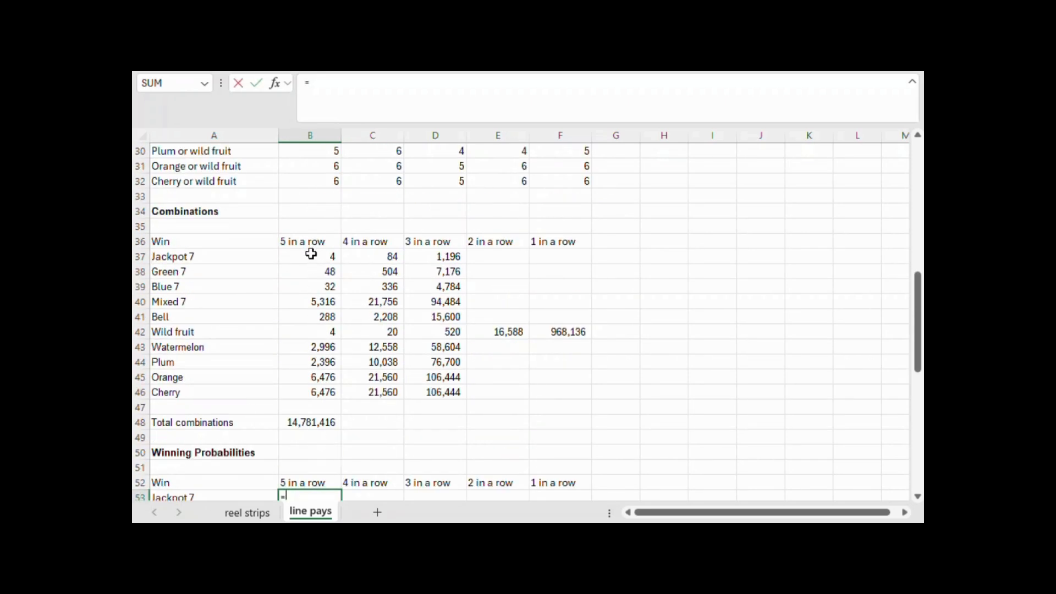
click(311, 253)
text(/)
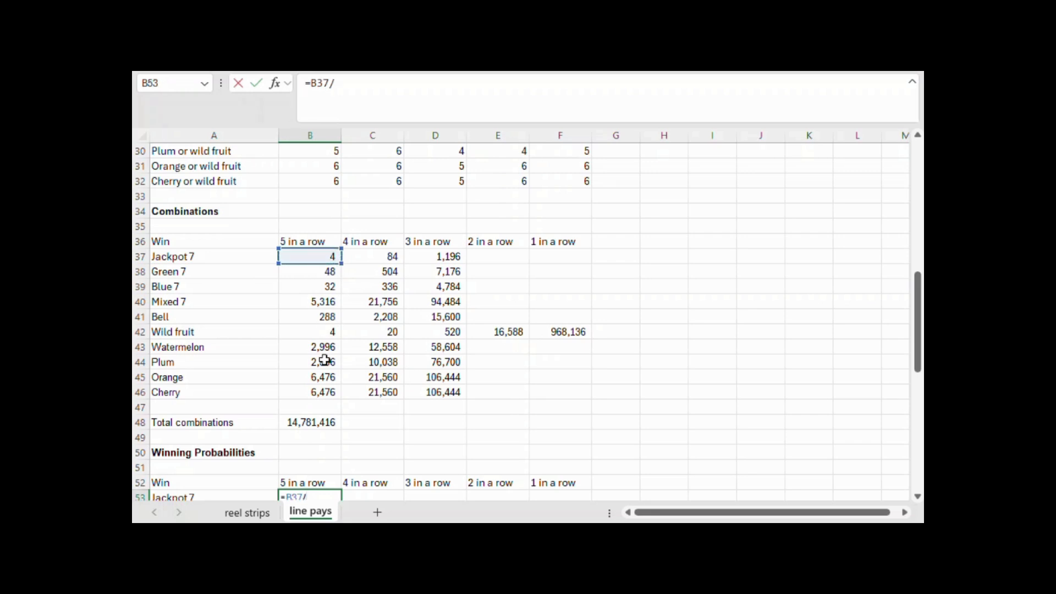
click(327, 424)
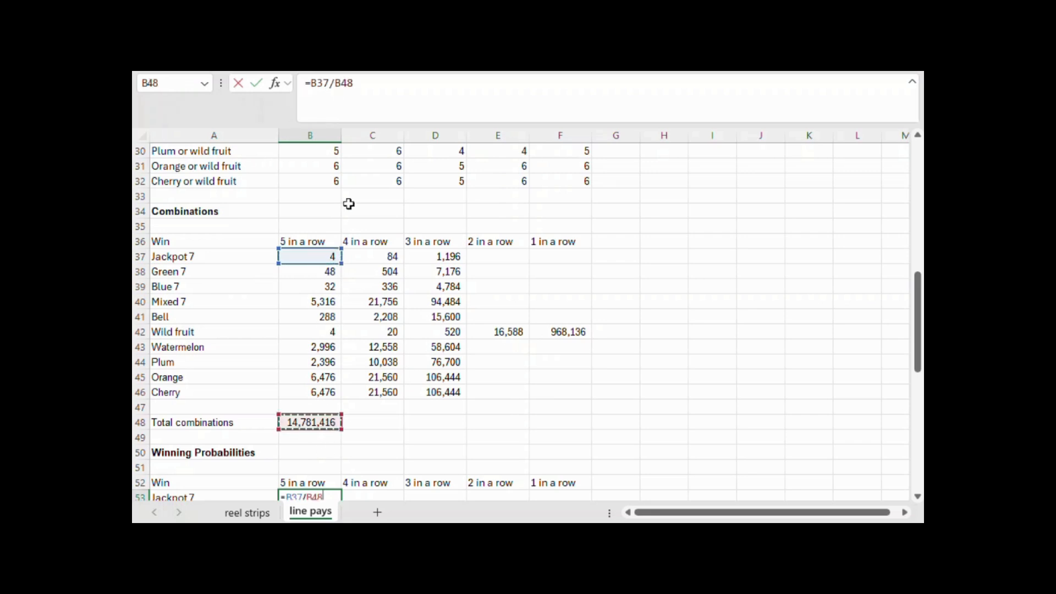
click(341, 83)
text($)
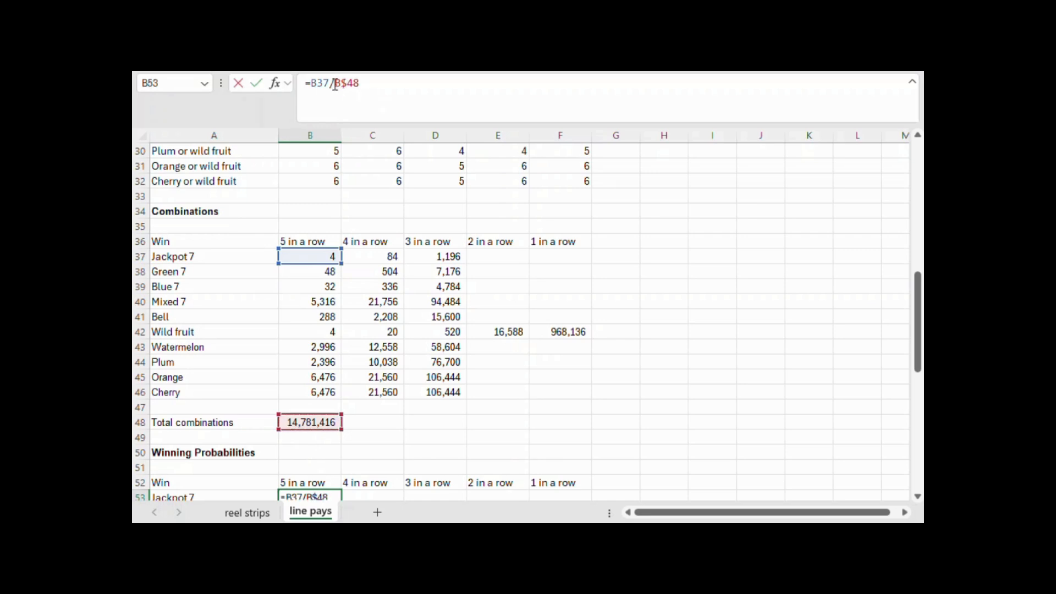
key(Return)
Copy the B53 probability formula across the whole Winning Probabilities table, B53:F62
scroll(506, 143, down, 5)
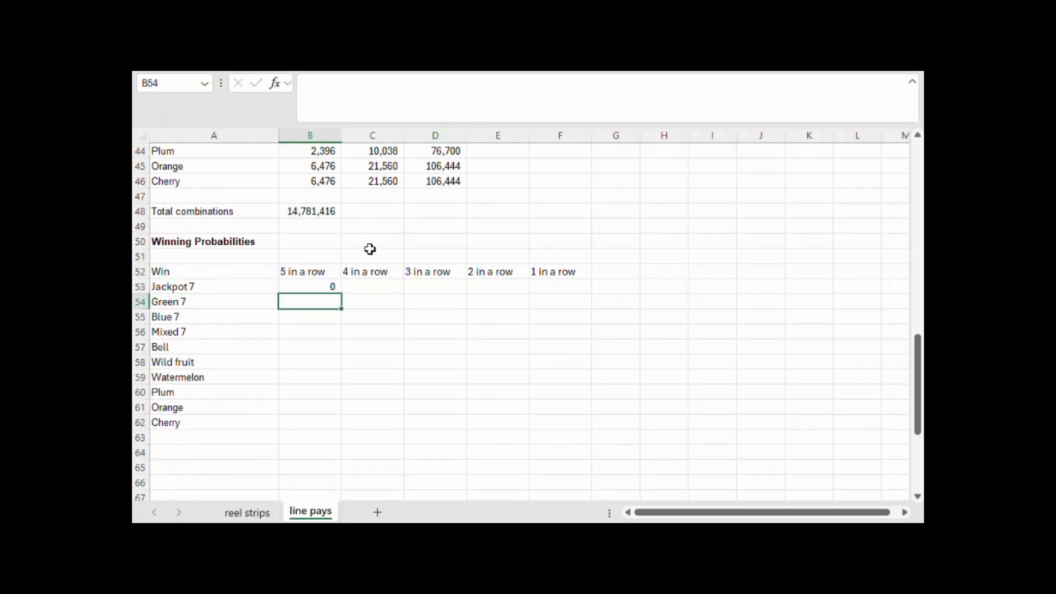
click(336, 287)
key(ctrl+c)
drag(336, 287, 617, 407)
drag(605, 433, 572, 424)
key(ctrl+v)
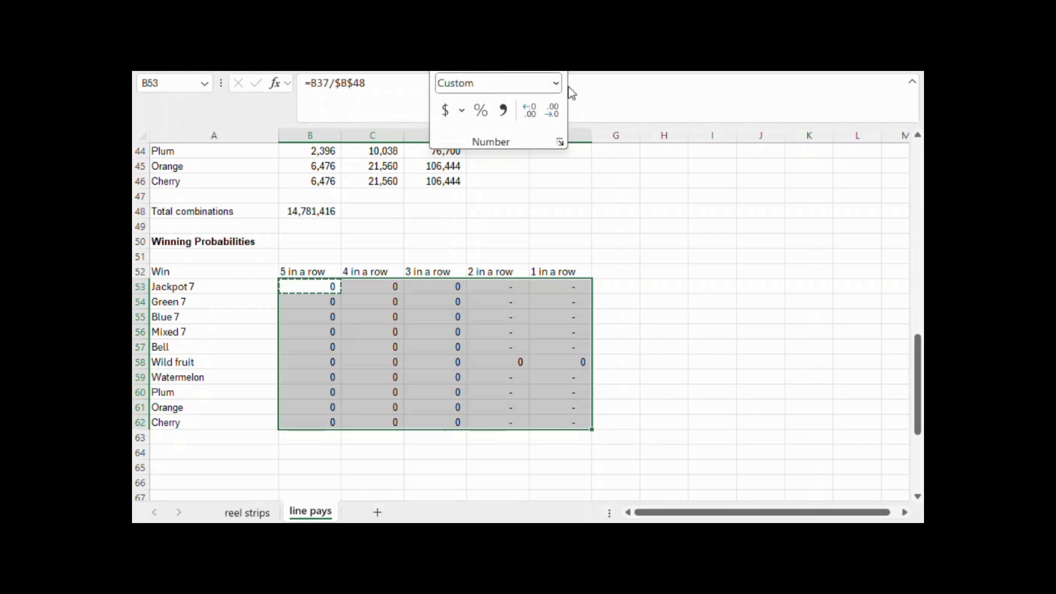
Format the probabilities in B53:F62 as Number with eight decimal places
click(556, 84)
click(537, 168)
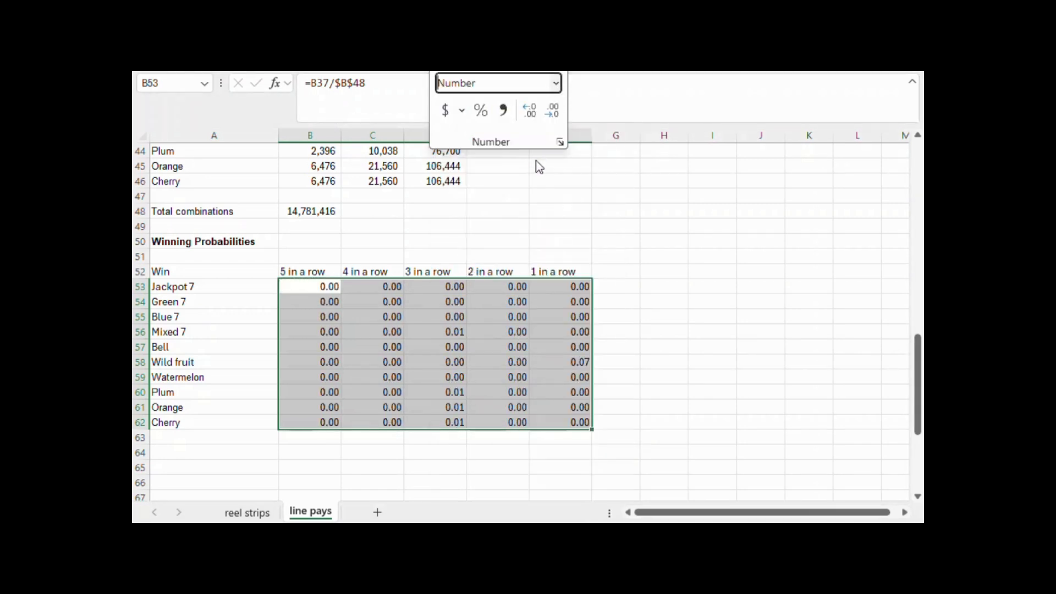
click(530, 116)
click(530, 116)
click(530, 116)
click(529, 115)
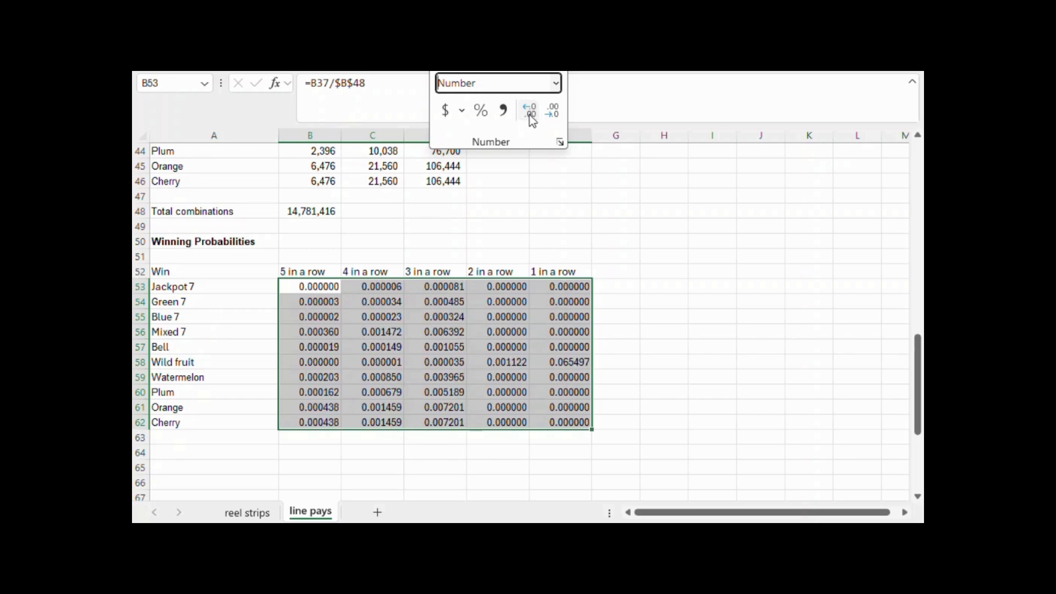
click(530, 116)
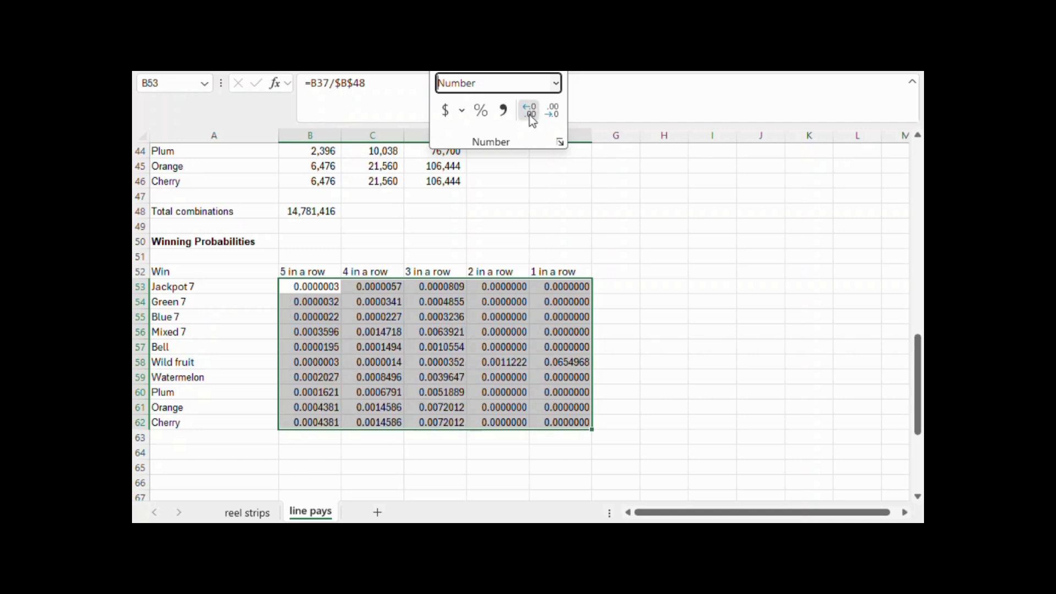
click(530, 115)
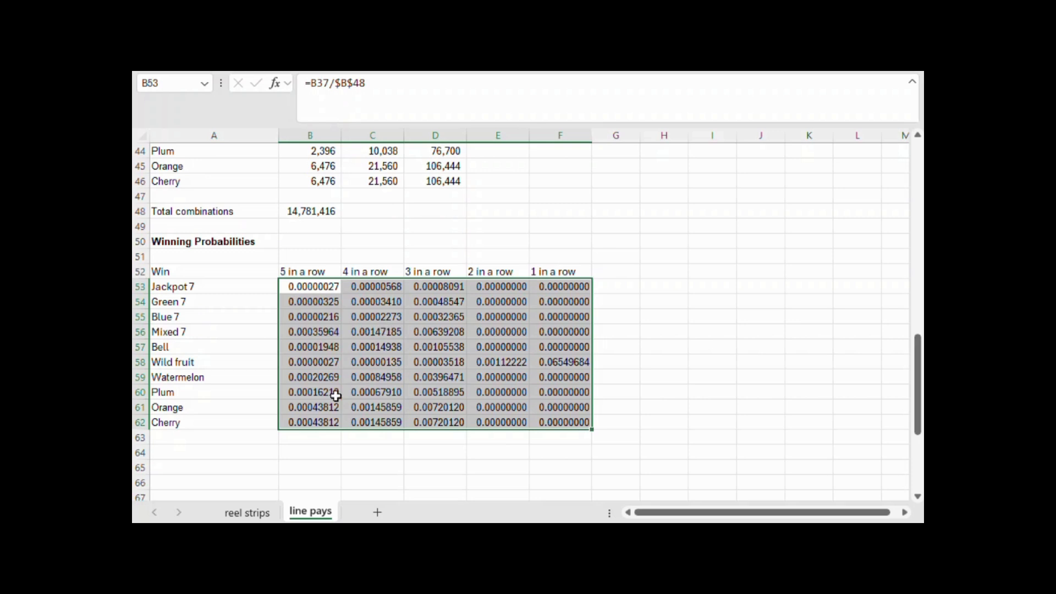
Label A63 "Total" and sum the five-in-a-row probabilities B53:B62 in B63
click(246, 438)
text(Total)
key(Tab)
text(=sum()
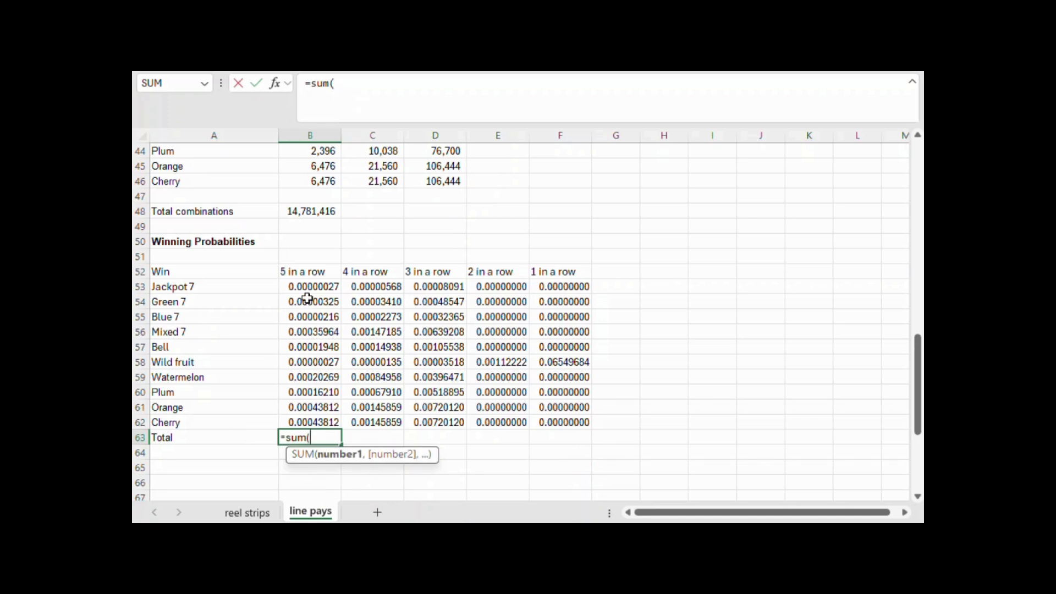
drag(308, 287, 317, 421)
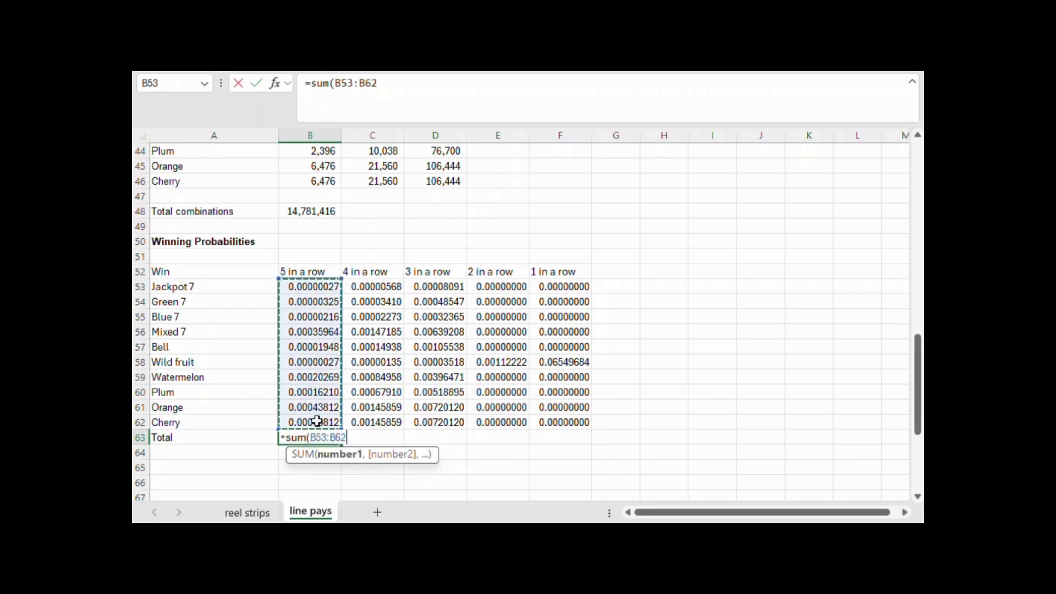
key(Return)
Copy the B63 total formula to C63:G63 and widen column G slightly to fit its figures
click(286, 434)
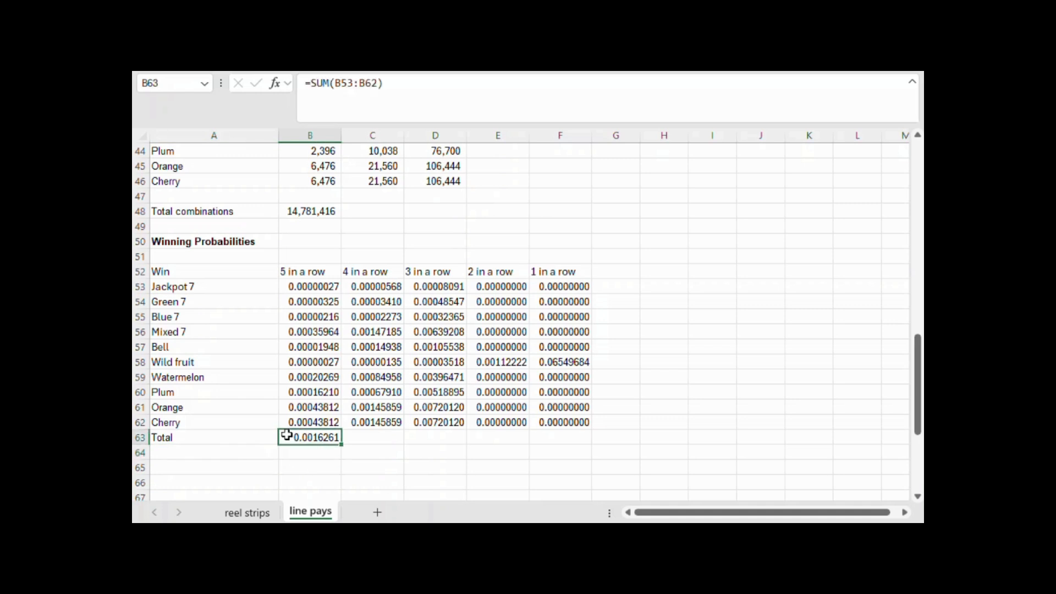
key(ctrl+c)
drag(365, 438, 604, 434)
key(ctrl+v)
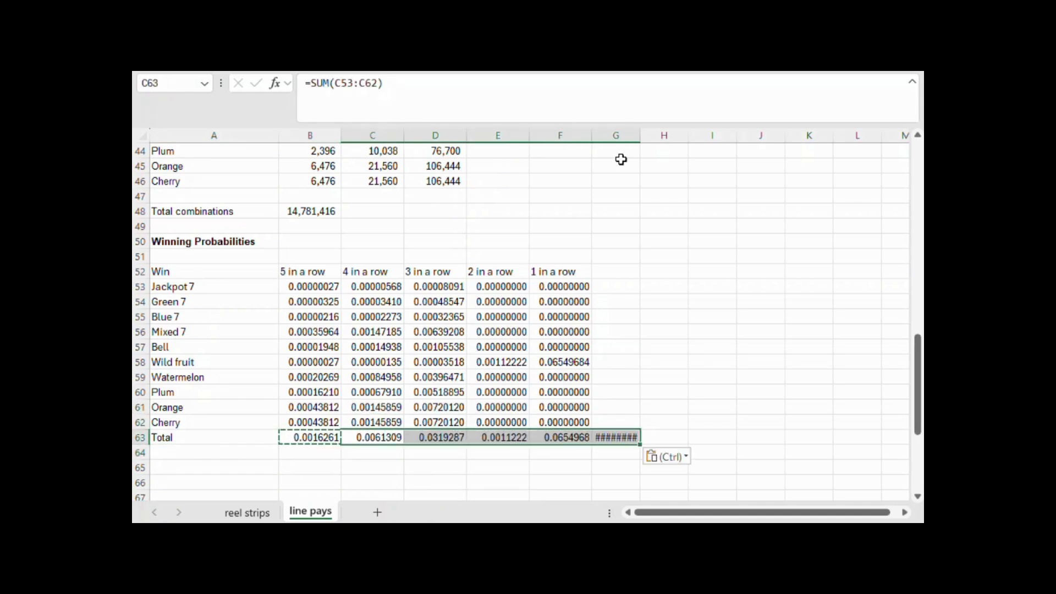
drag(640, 136, 650, 135)
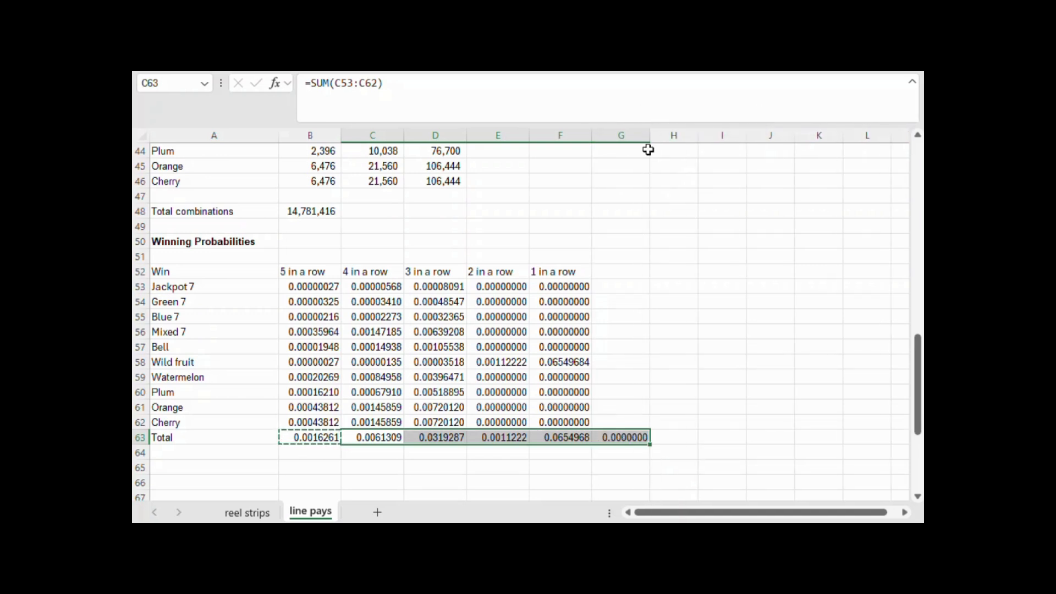
Add the heading "Total" in G52 and sum the Jackpot 7 probabilities B53:F53 in G53
click(620, 272)
text(Total)
key(Return)
text(=sum()
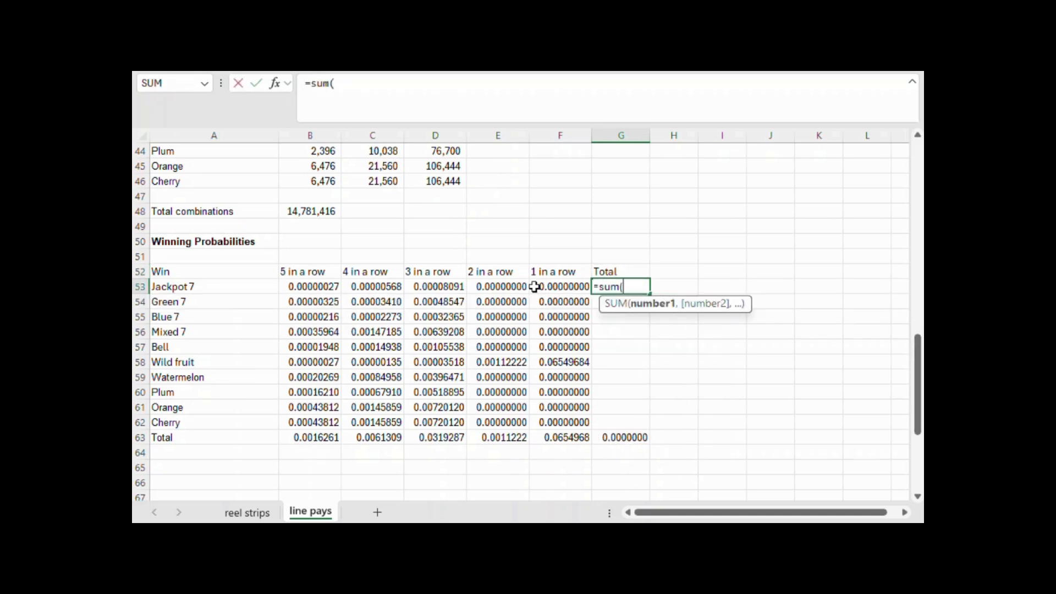
drag(332, 287, 552, 290)
key(Return)
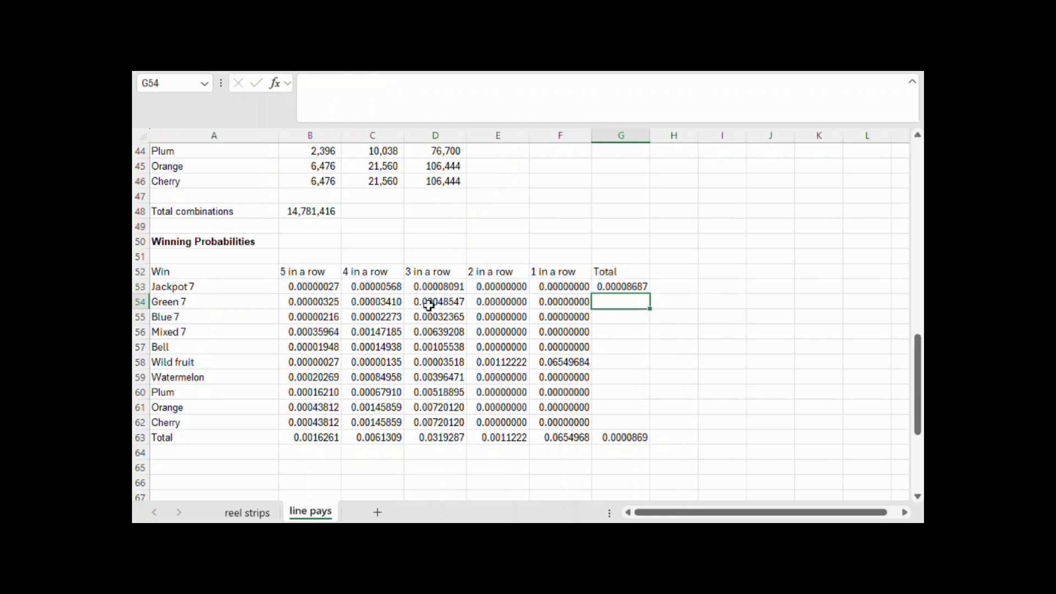
Copy the G53 row total down to G54:G62 and check the overall probability total in G63
key(Up)
key(ctrl+c)
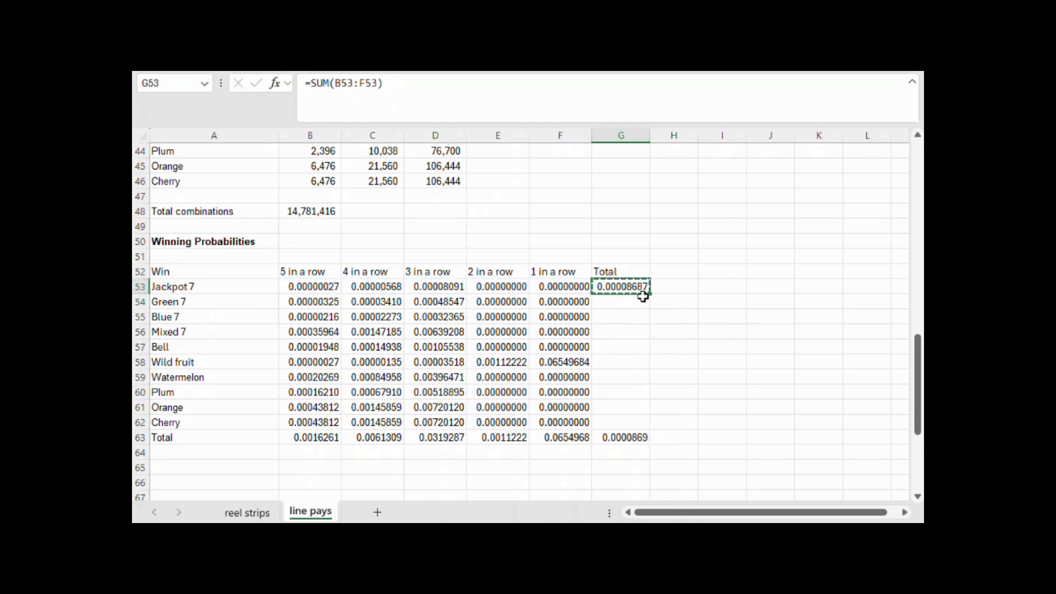
drag(619, 301, 627, 422)
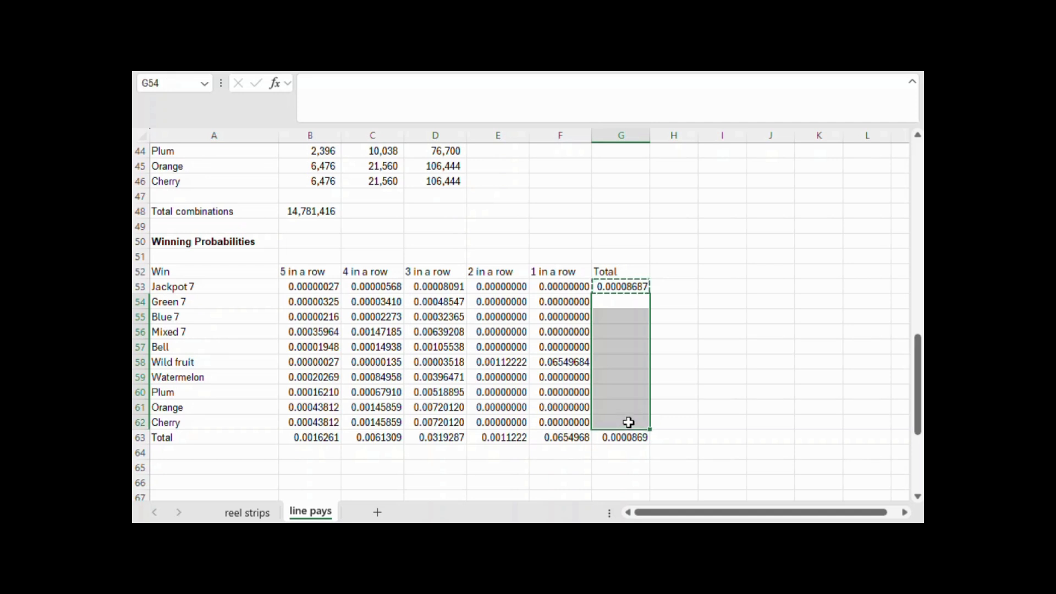
key(ctrl+v)
click(628, 438)
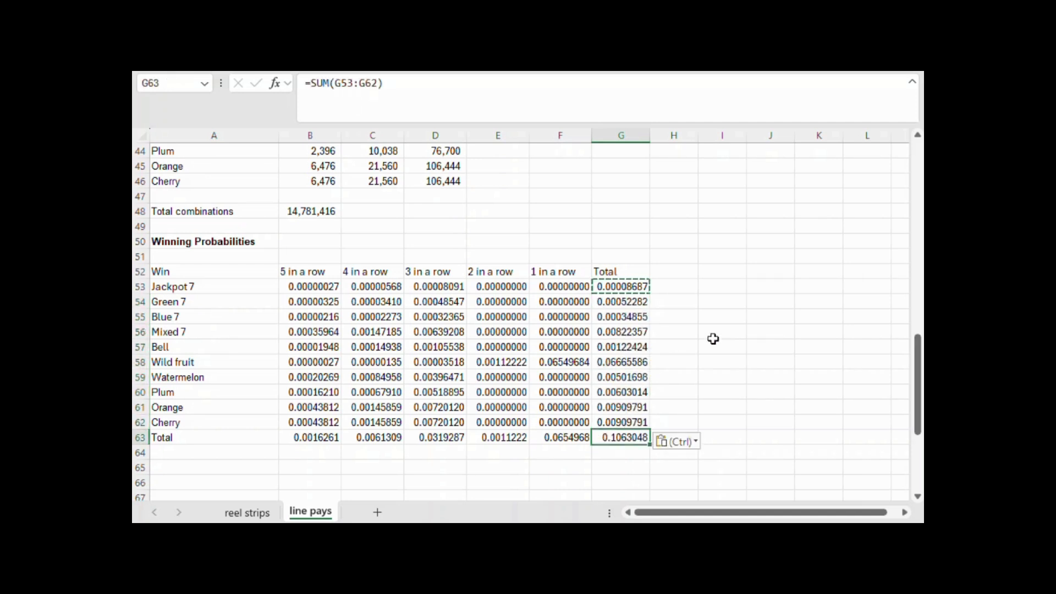
scroll(699, 311, down, 2)
click(668, 390)
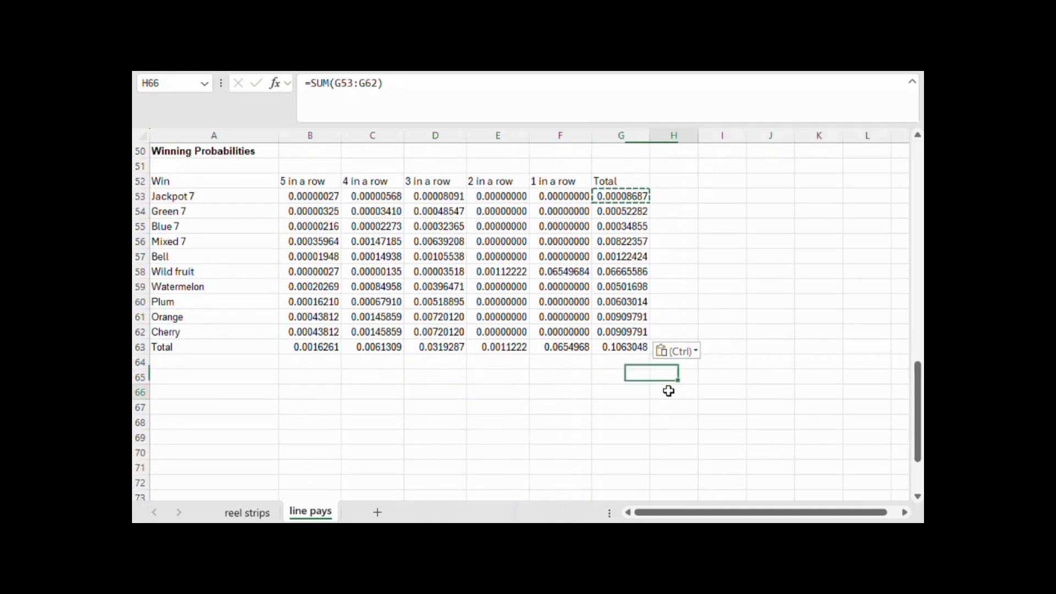
click(623, 348)
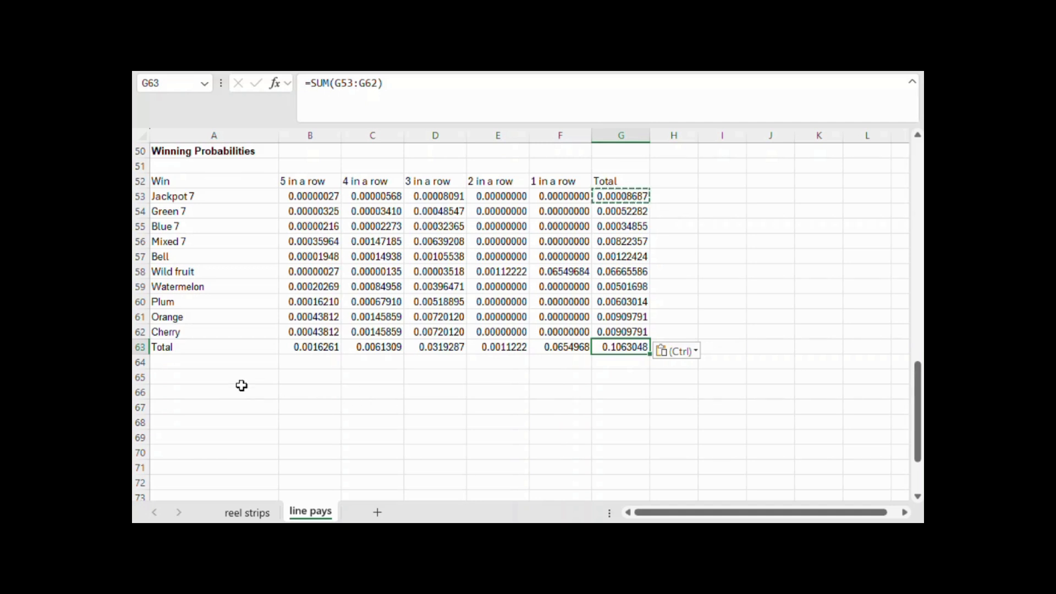
Enter the heading "Return" in A65 and make it bold
click(209, 377)
text(Return)
key(Return)
click(209, 377)
key(ctrl+b)
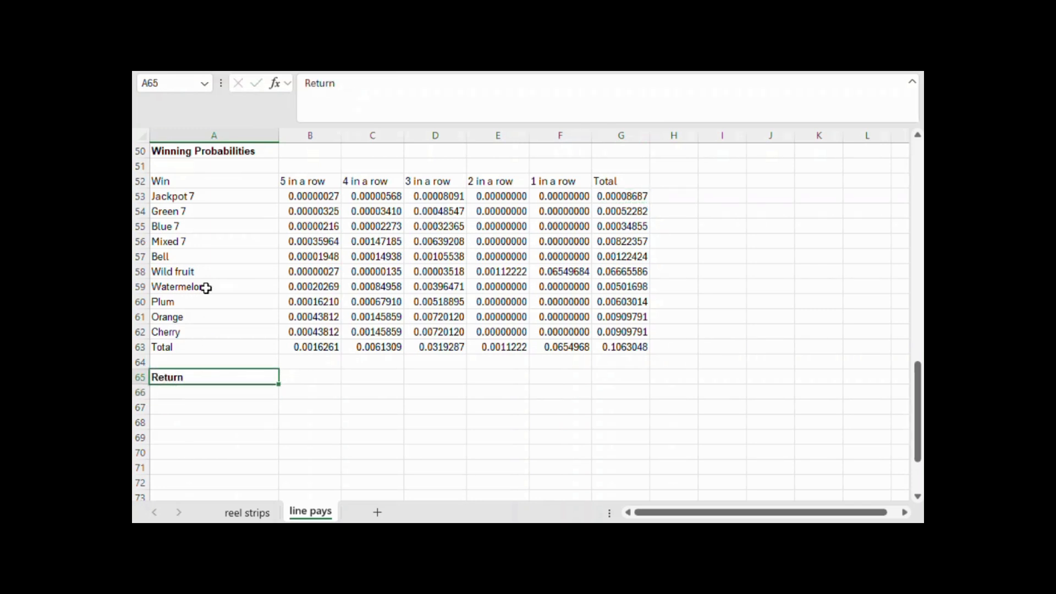
Copy the probabilities table A52:G63 to A67 and clear B68:F77, keeping the labels and total formulas
drag(207, 181, 615, 340)
key(ctrl+c)
click(214, 403)
key(ctrl+v)
scroll(393, 392, down, 2)
drag(308, 331, 576, 468)
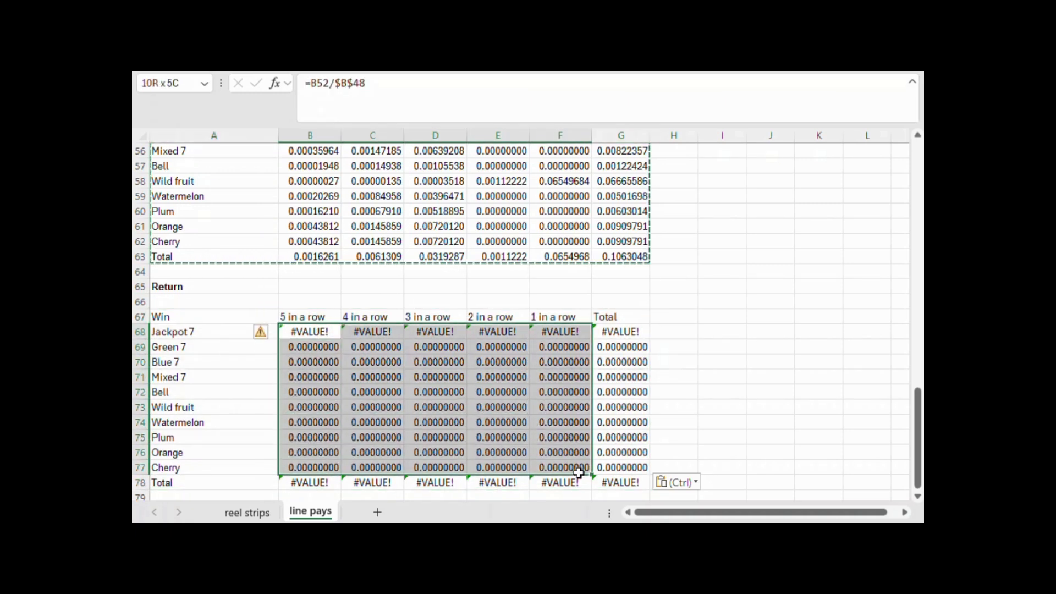
key(Delete)
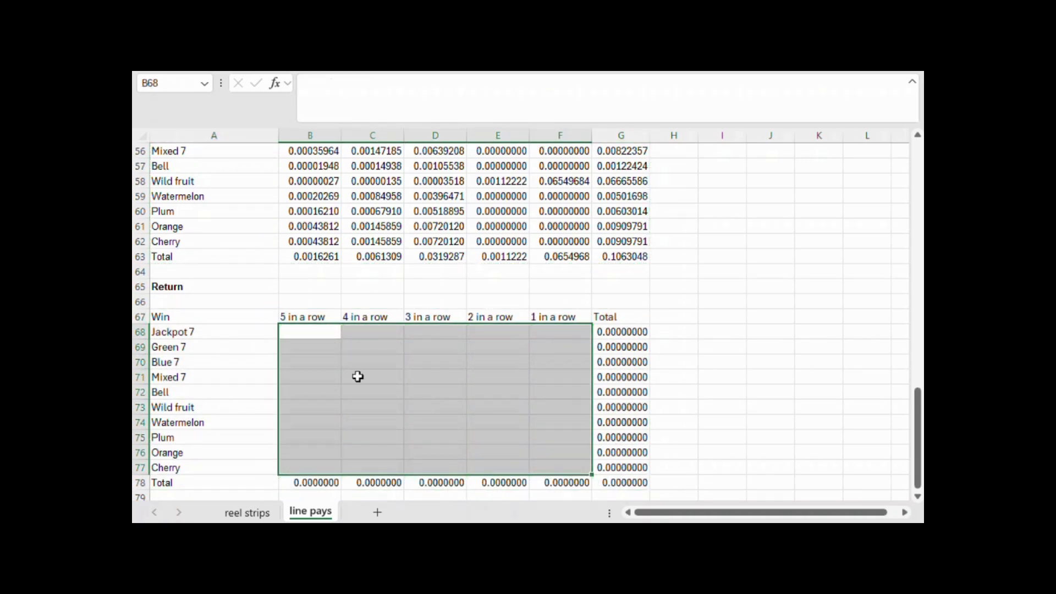
Calculate the Jackpot 7 five-in-a-row return in B68 by multiplying its probability by its pay, =B53*B2
click(310, 336)
text(=)
scroll(310, 336, up, 2)
click(322, 194)
text(*)
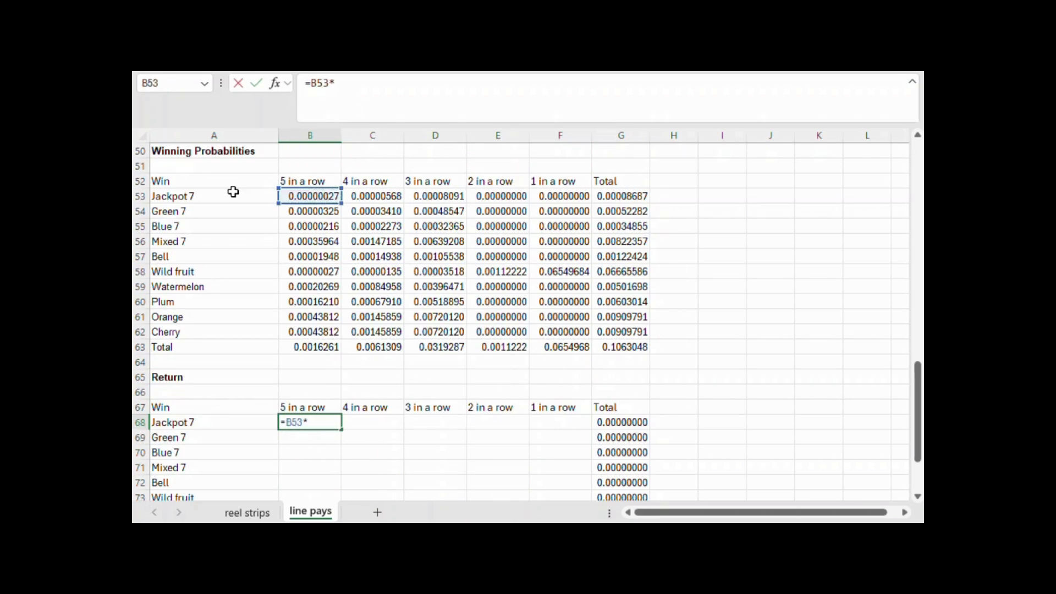
scroll(451, 240, up, 16)
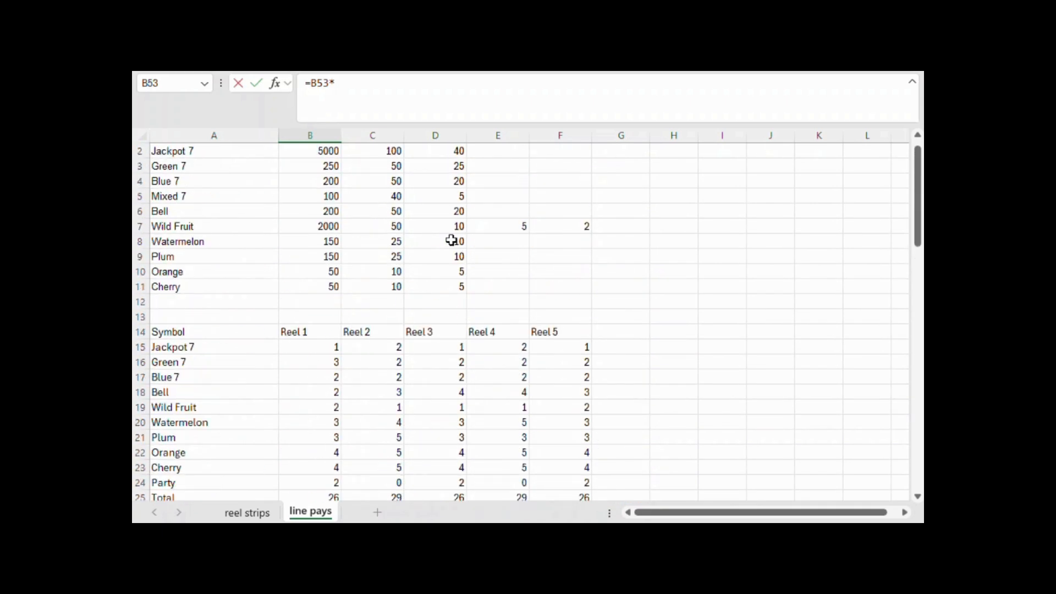
scroll(451, 241, up, 1)
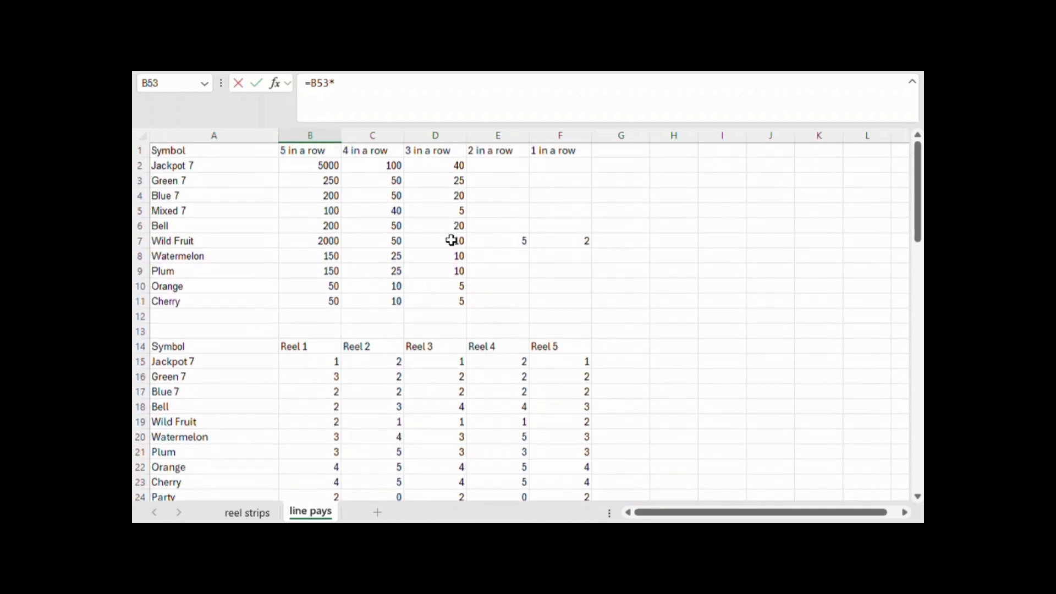
click(315, 167)
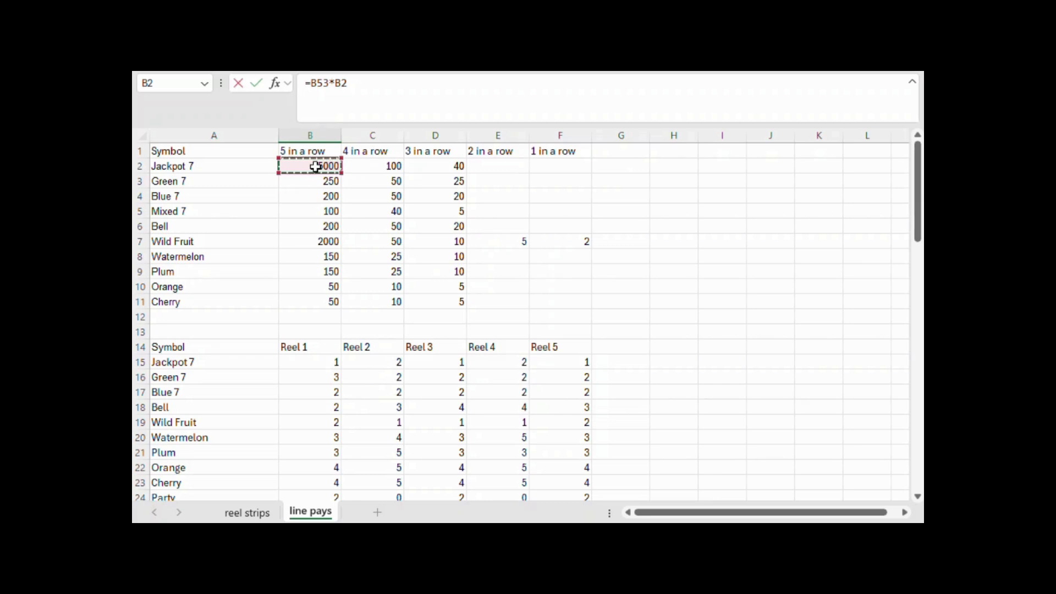
key(Return)
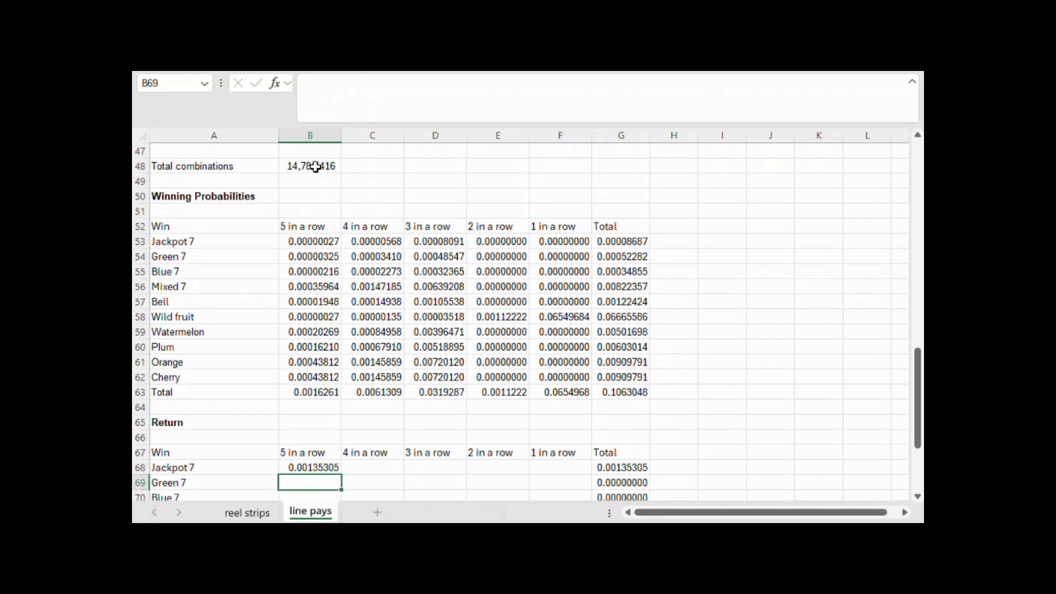
Copy the B68 return formula across the whole Return table, B68:F77
scroll(635, 422, down, 5)
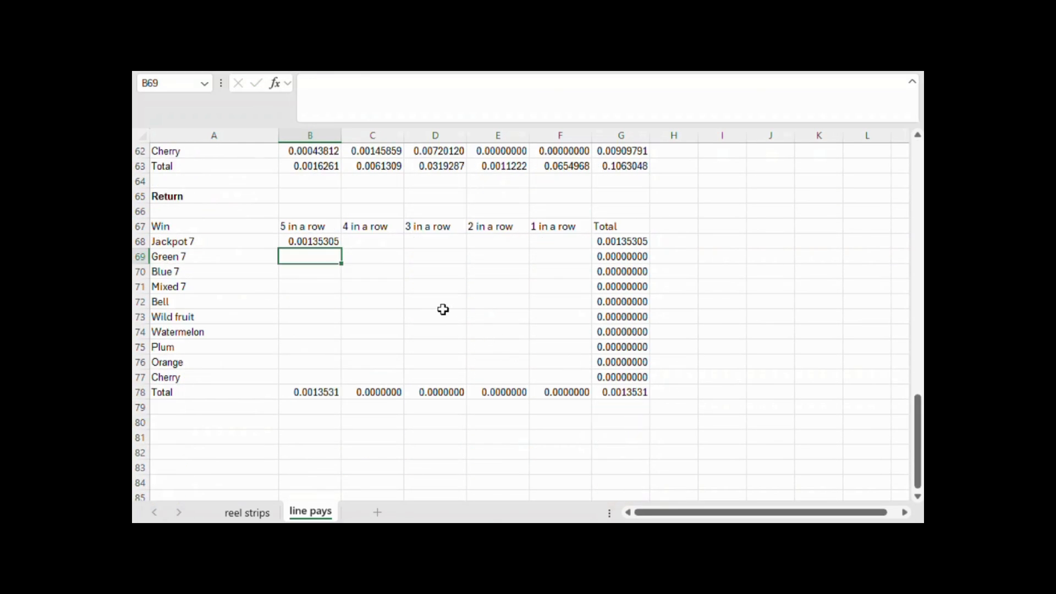
click(321, 240)
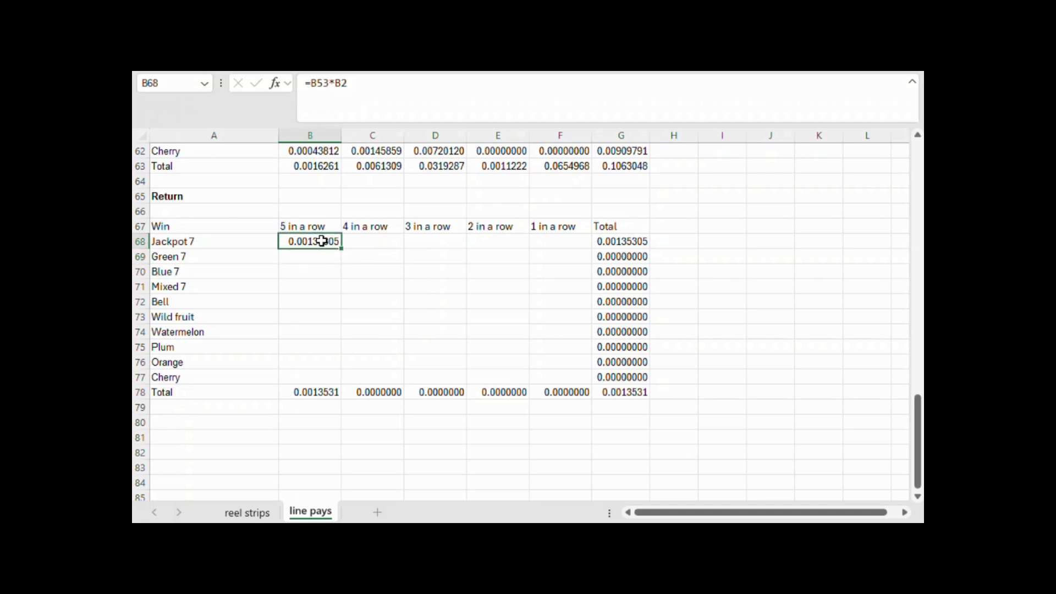
key(ctrl+c)
drag(321, 241, 570, 374)
key(ctrl+v)
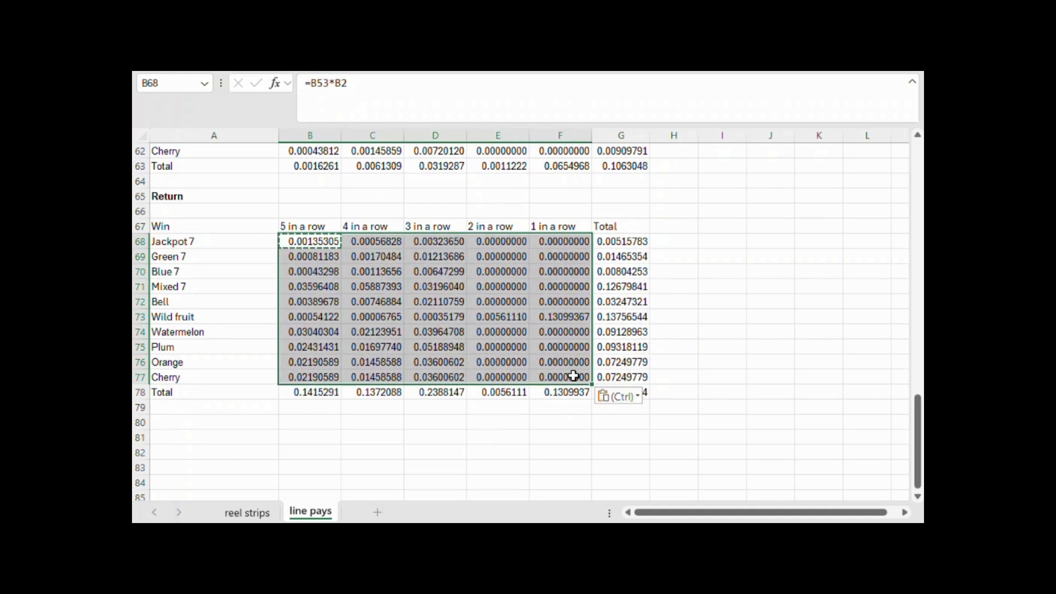
Format the Return table values and totals in B68:G78 to six decimal places
click(808, 349)
key(ctrl+c)
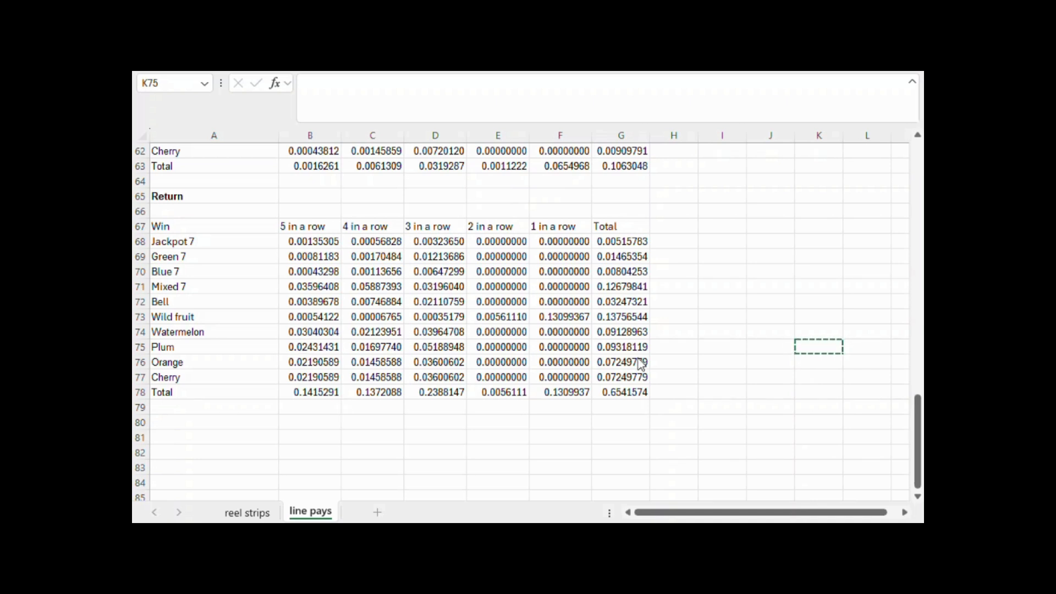
click(635, 390)
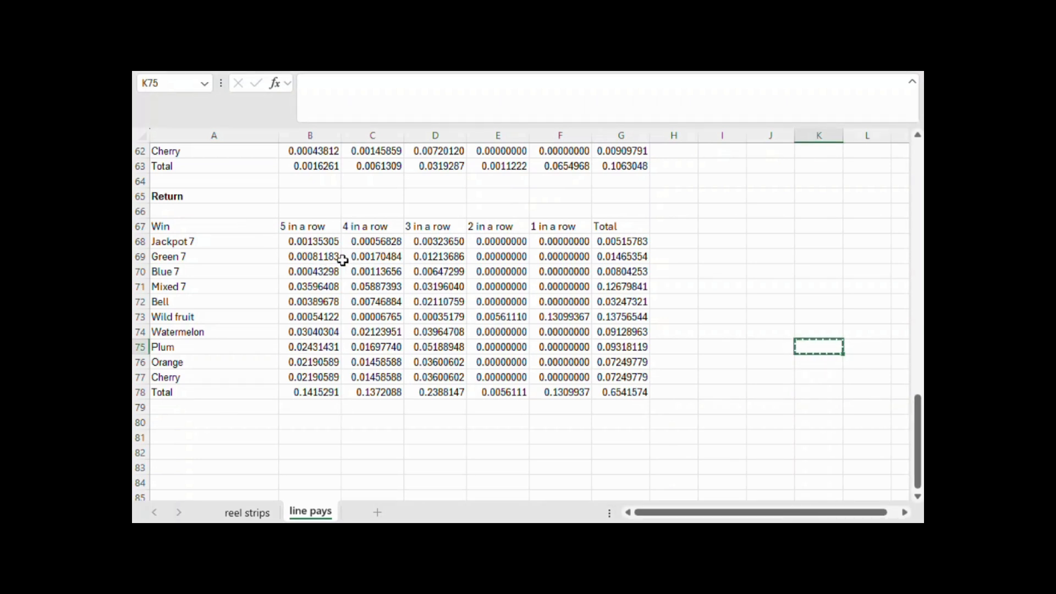
drag(322, 242, 608, 392)
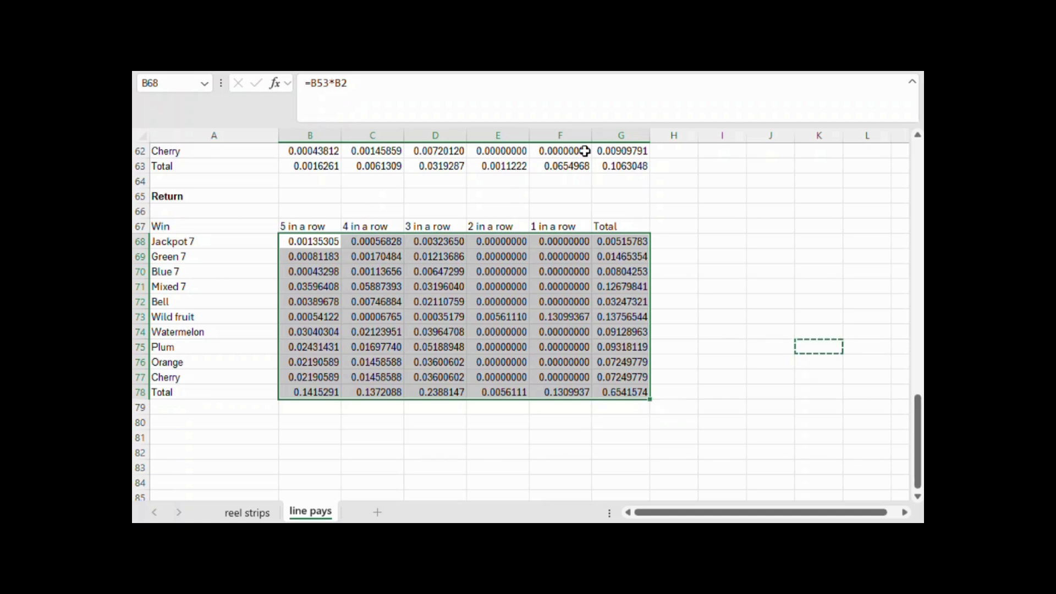
click(459, 58)
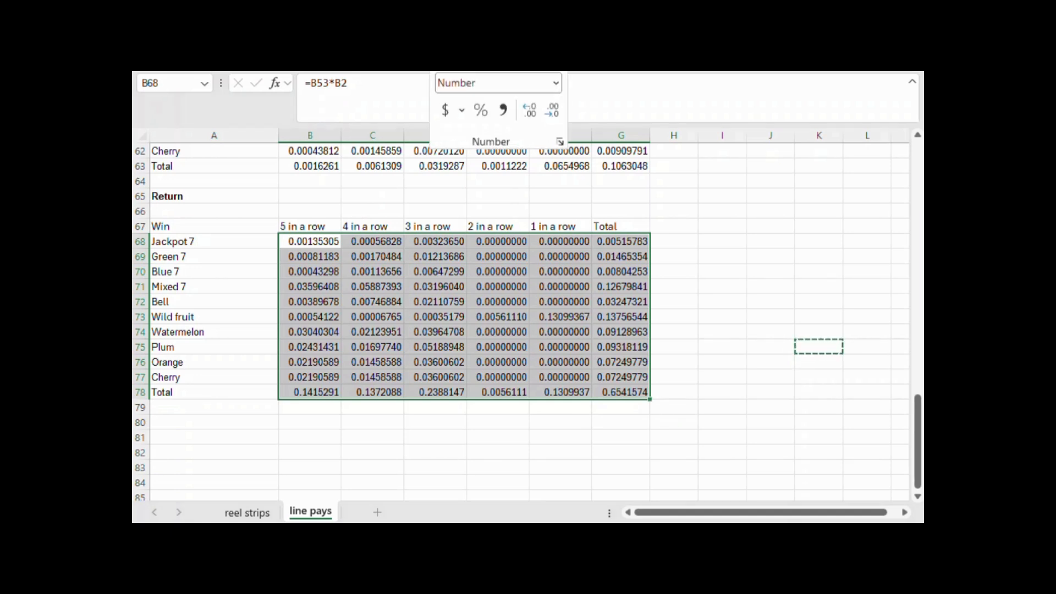
click(534, 114)
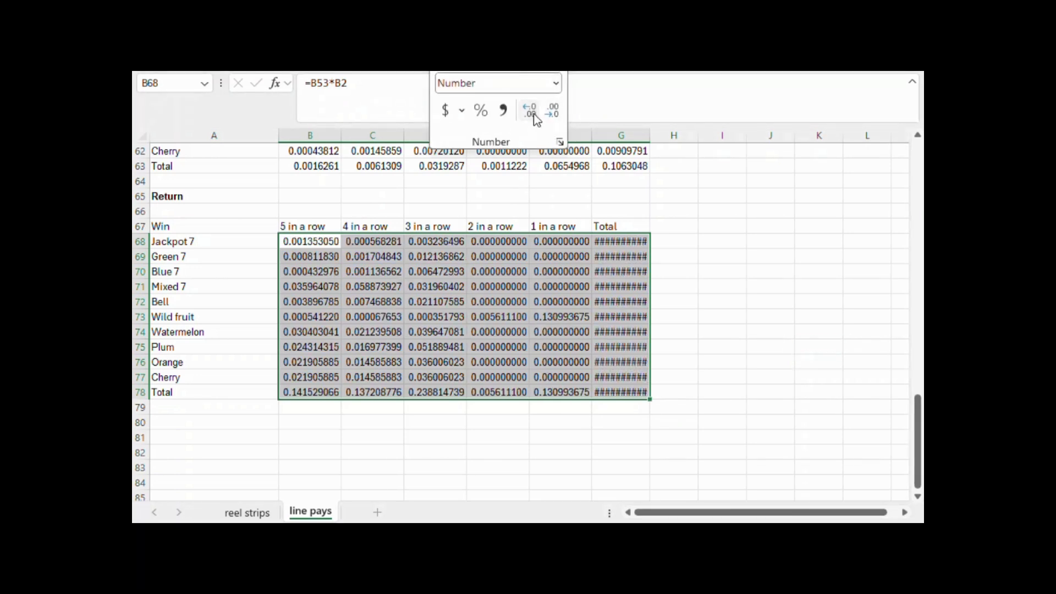
click(552, 113)
click(552, 113)
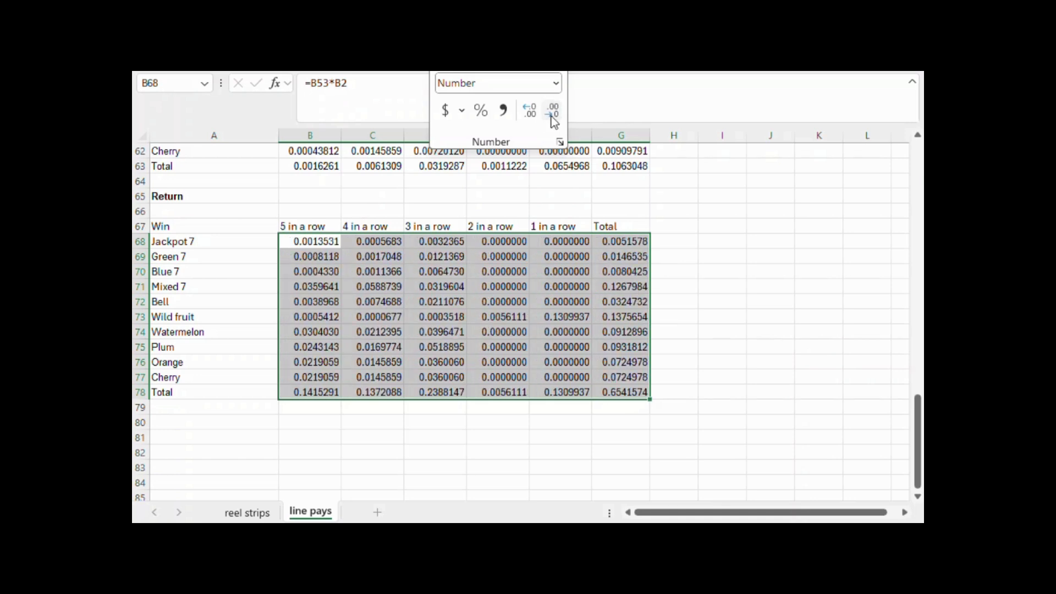
click(552, 112)
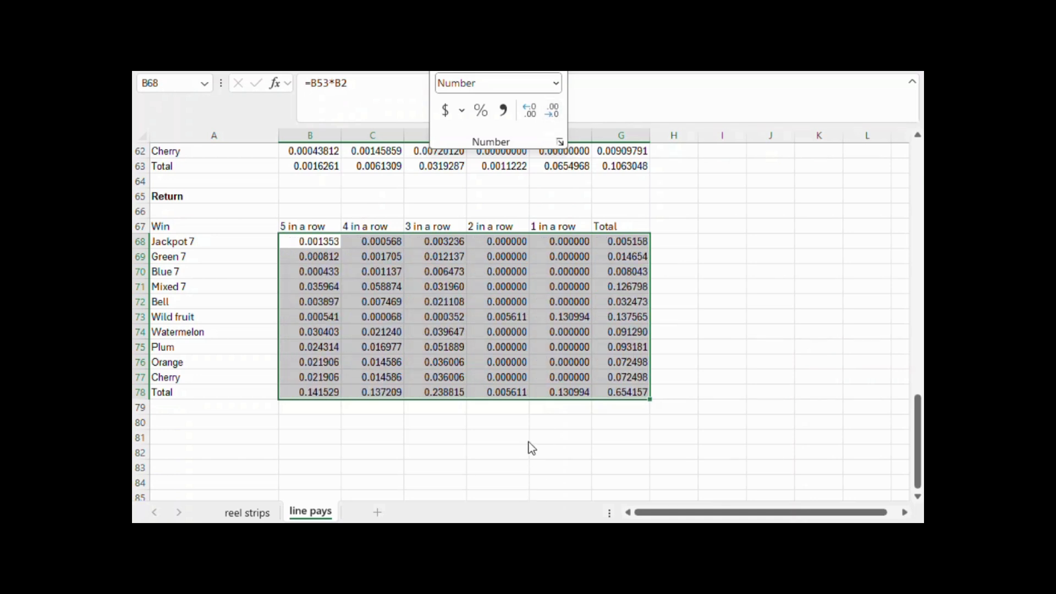
click(608, 424)
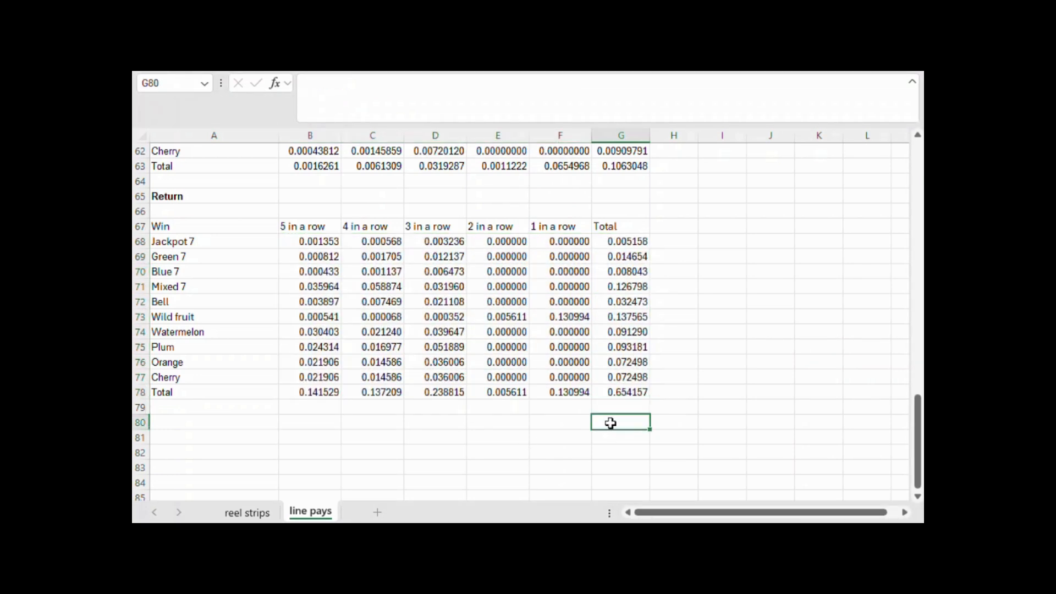
click(624, 394)
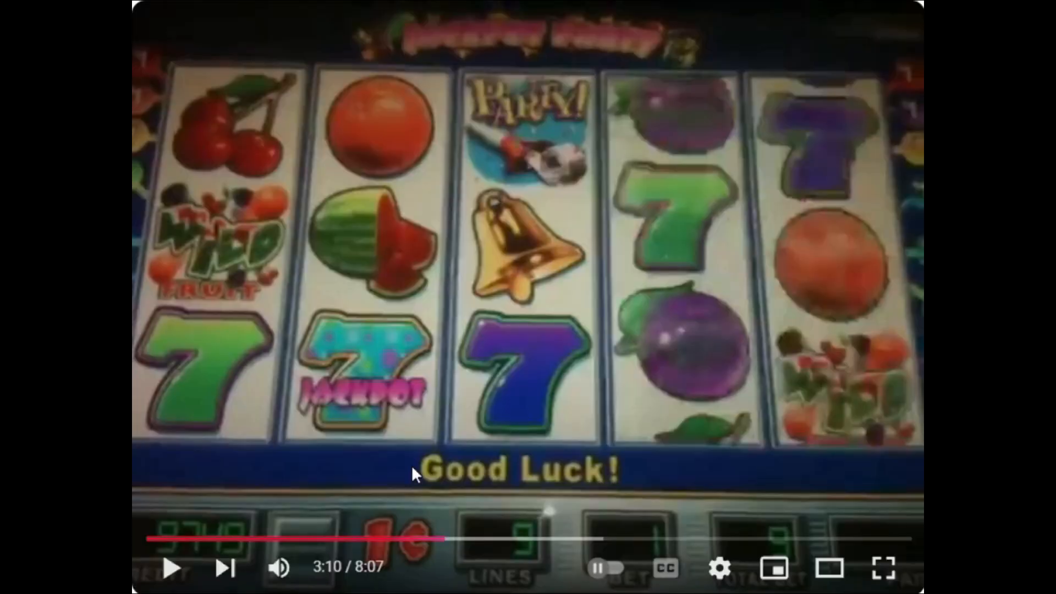
Switch to the slot machine video and play it through the party bonus, pausing at the bonus trigger, the gift grid and the revealed prizes
click(171, 568)
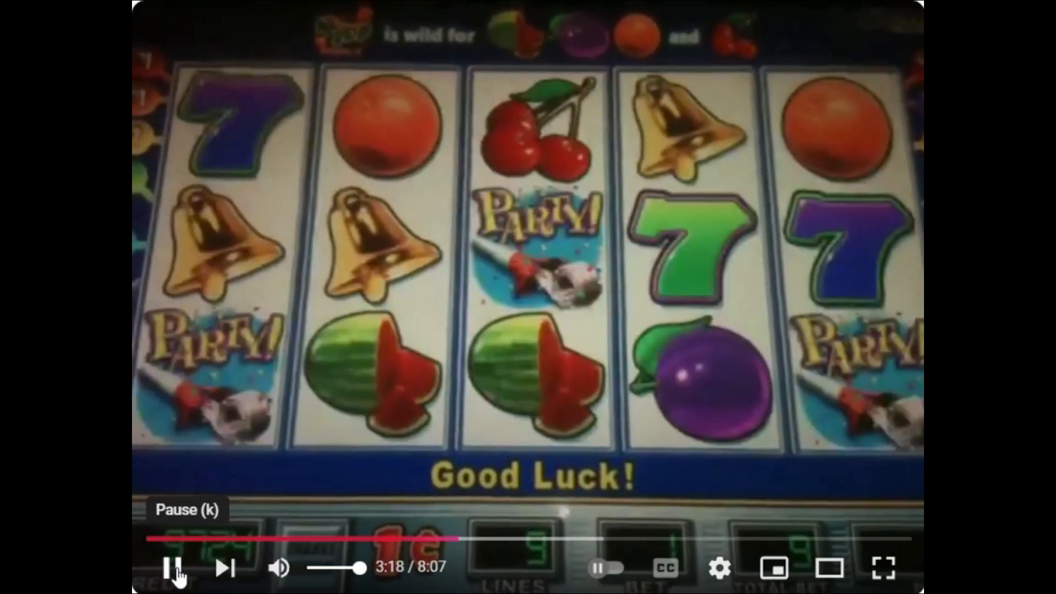
click(175, 569)
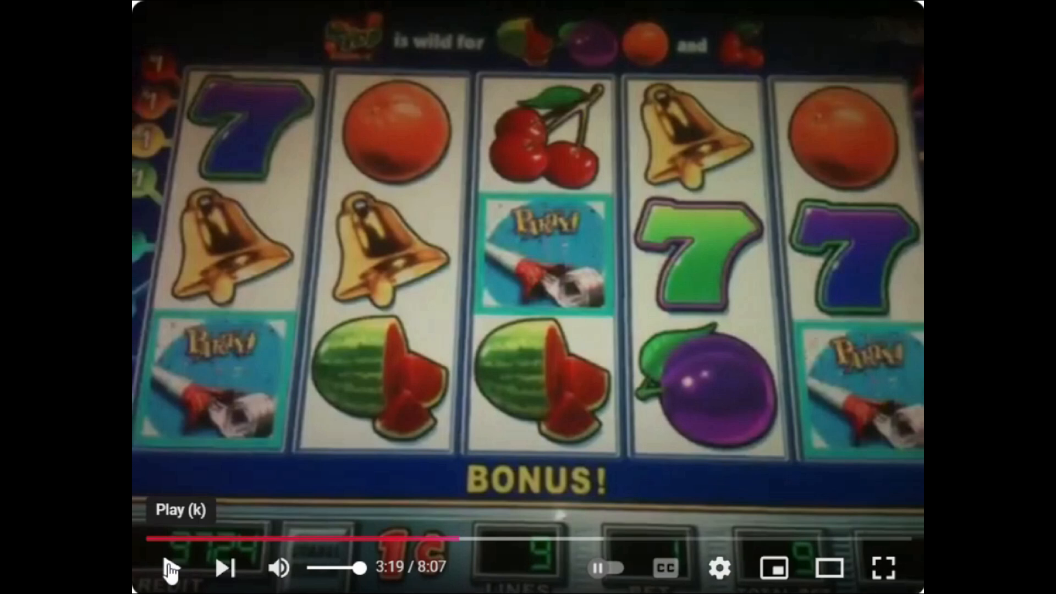
click(170, 572)
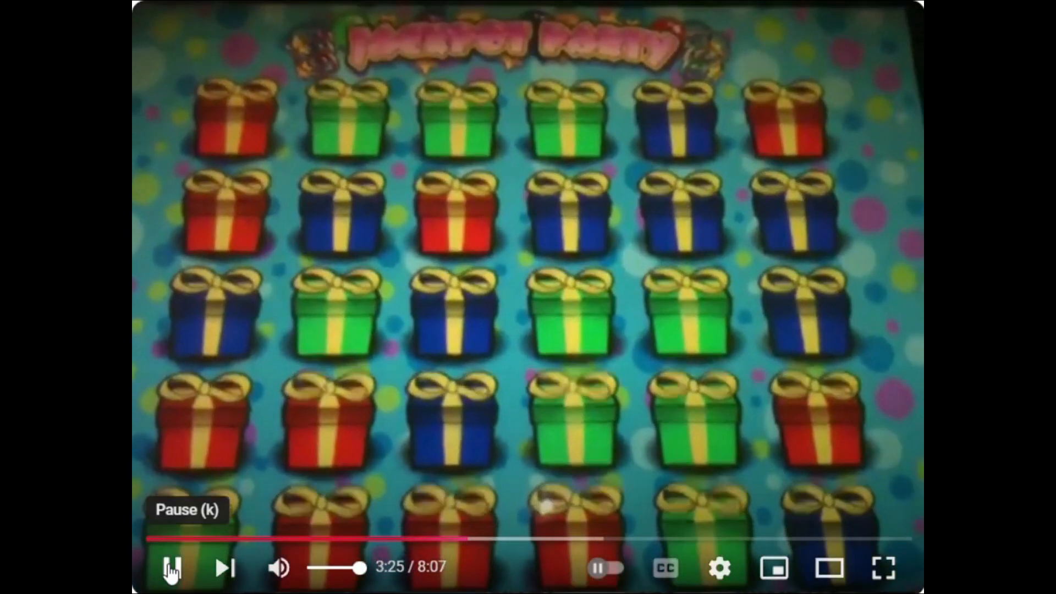
click(170, 572)
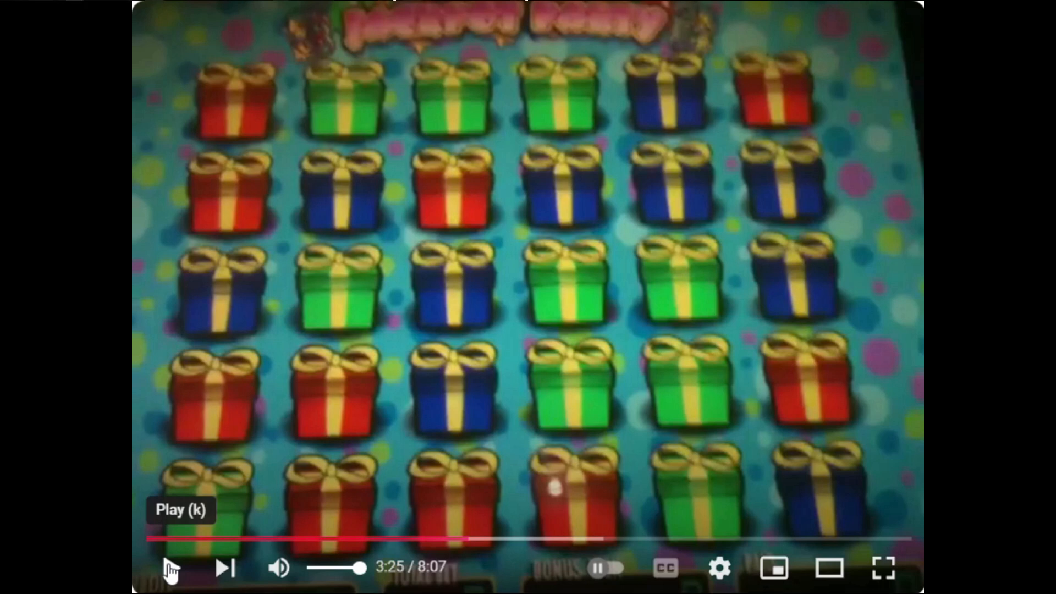
click(170, 569)
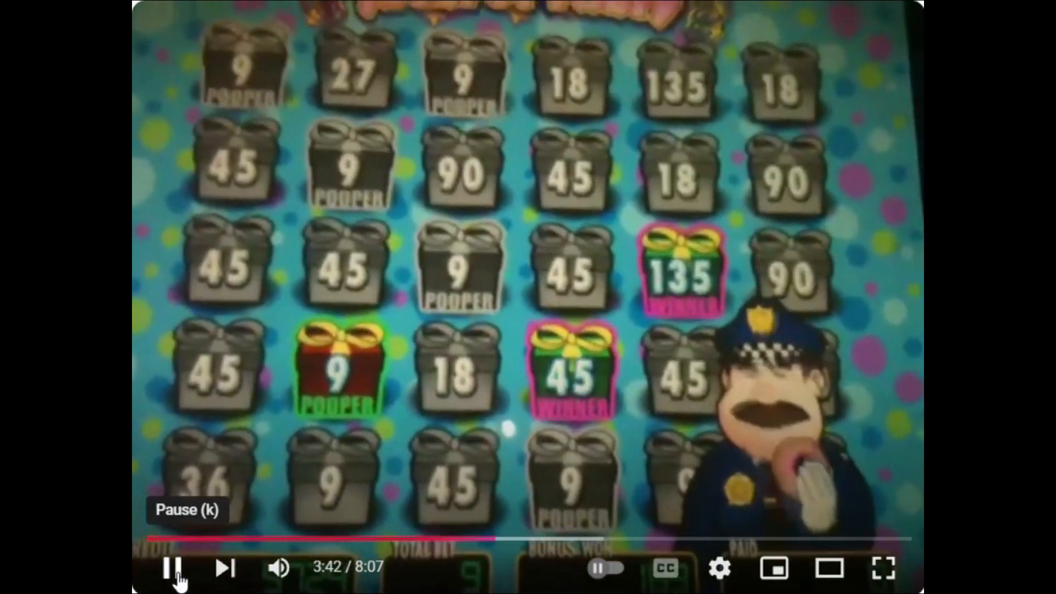
click(178, 574)
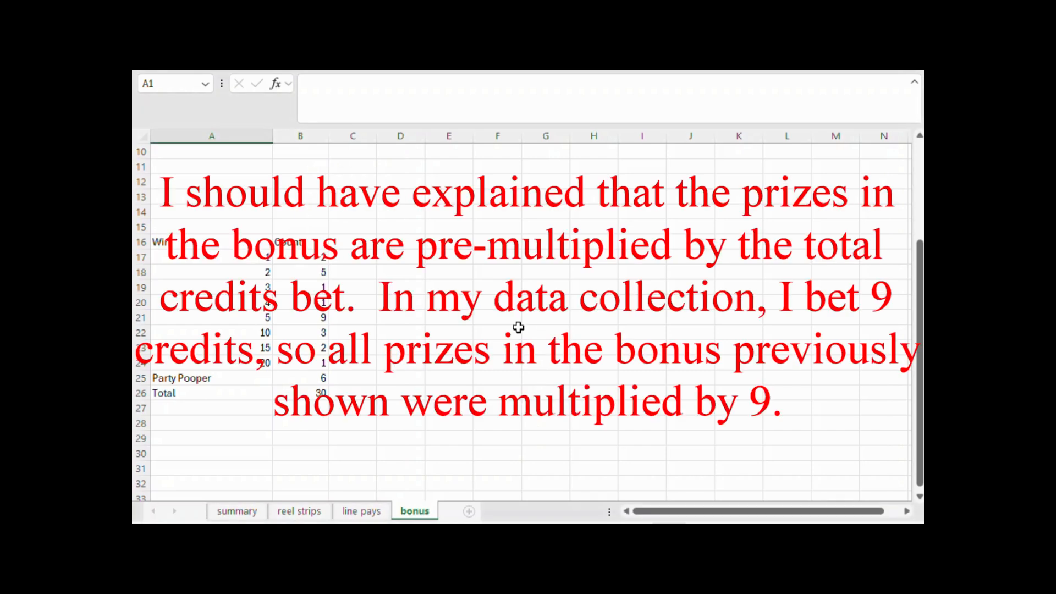
Switch to the Excel bonus sheet and examine each win value's count in A16:B26, including the Party Pooper row
click(519, 328)
click(309, 251)
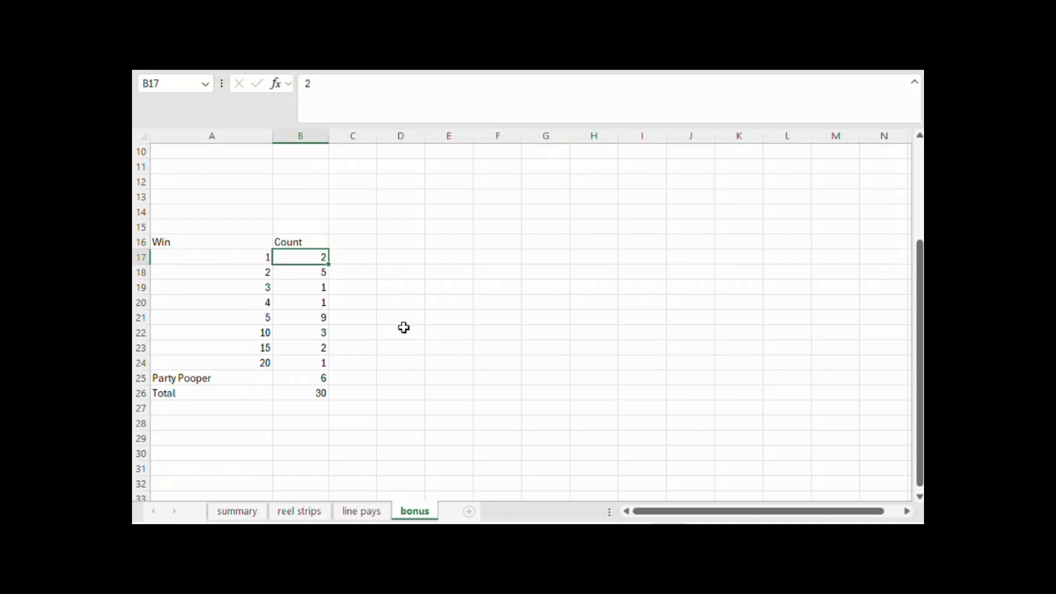
key(Left)
key(Down)
key(Right)
key(Up)
key(Down)
key(Down)
key(Down)
key(Down)
key(Down)
key(Down)
key(Down)
key(Down)
key(Down)
key(Up)
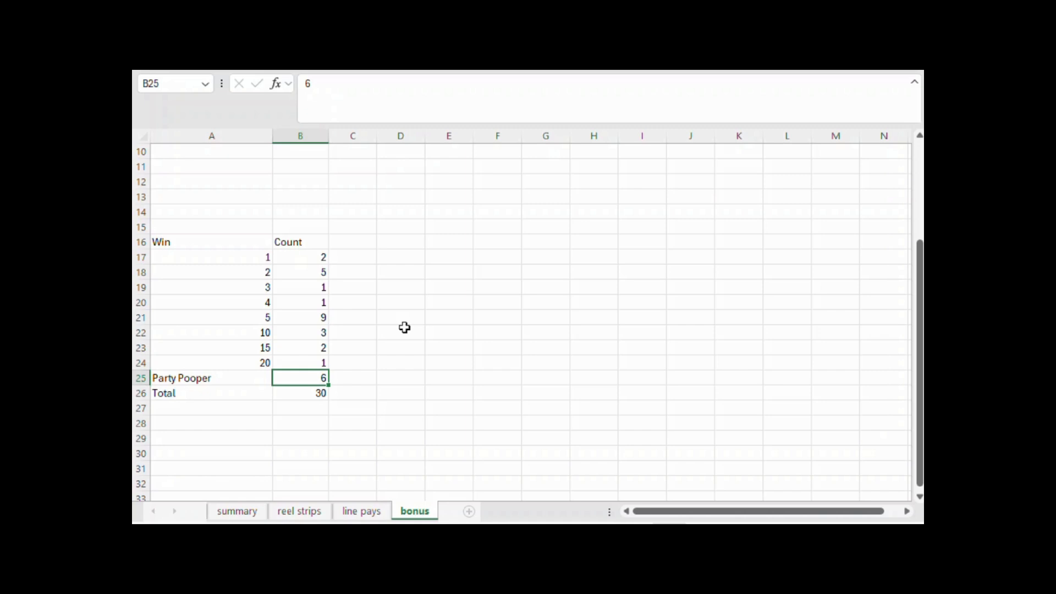
Label cell A1 of the bonus sheet "Prob bonus"
scroll(404, 327, up, 3)
click(192, 158)
text(Prob)
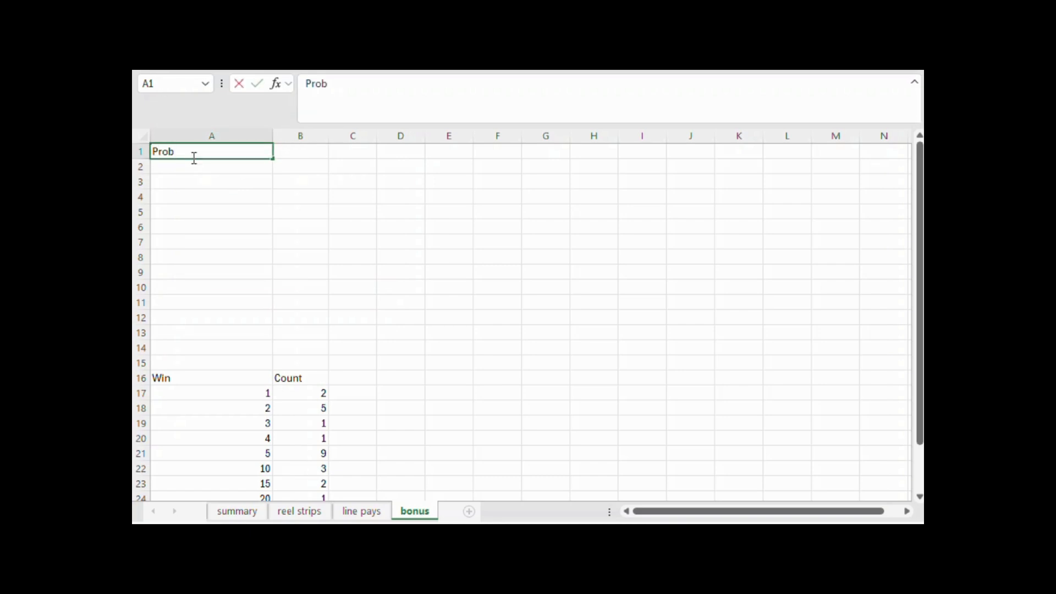
text( bonus)
key(Tab)
Calculate the reel 1 Party symbol probability in B1 as =('line pays'!B24*3/'line pays'!B25)
text(=()
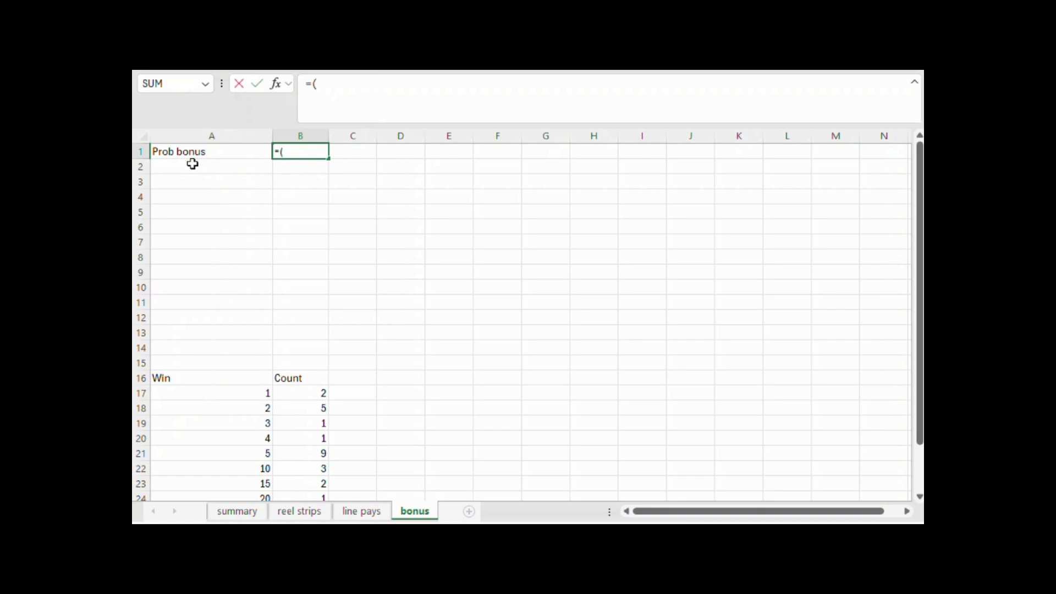
click(363, 511)
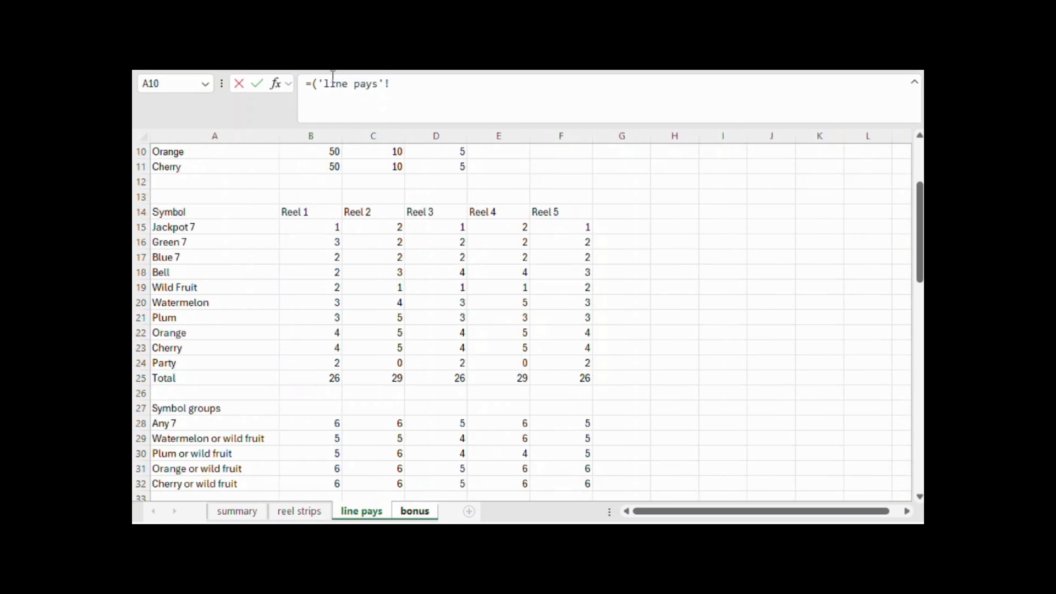
click(326, 360)
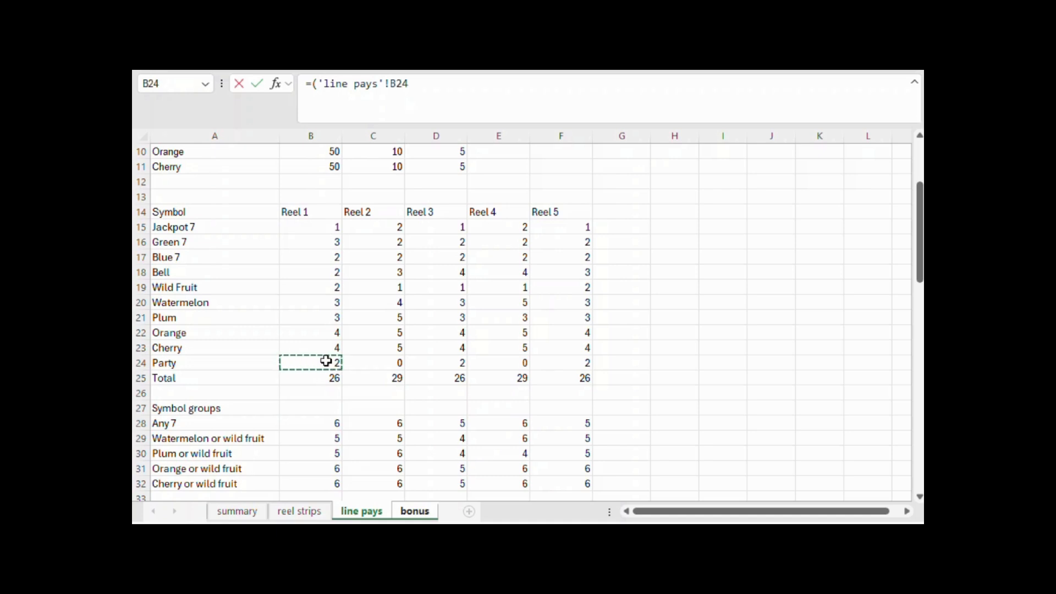
text(*3/)
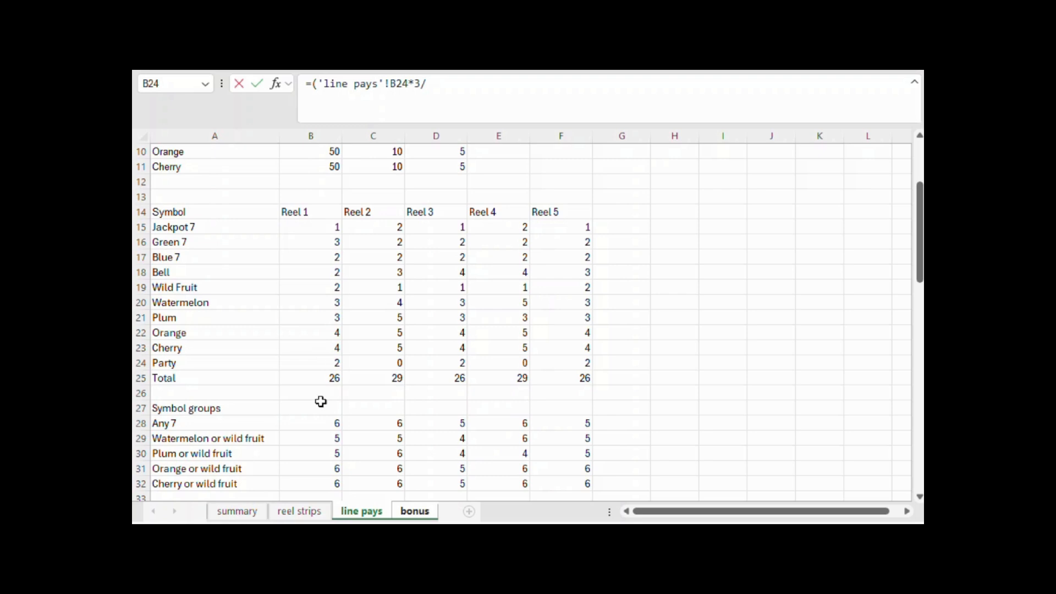
click(322, 382)
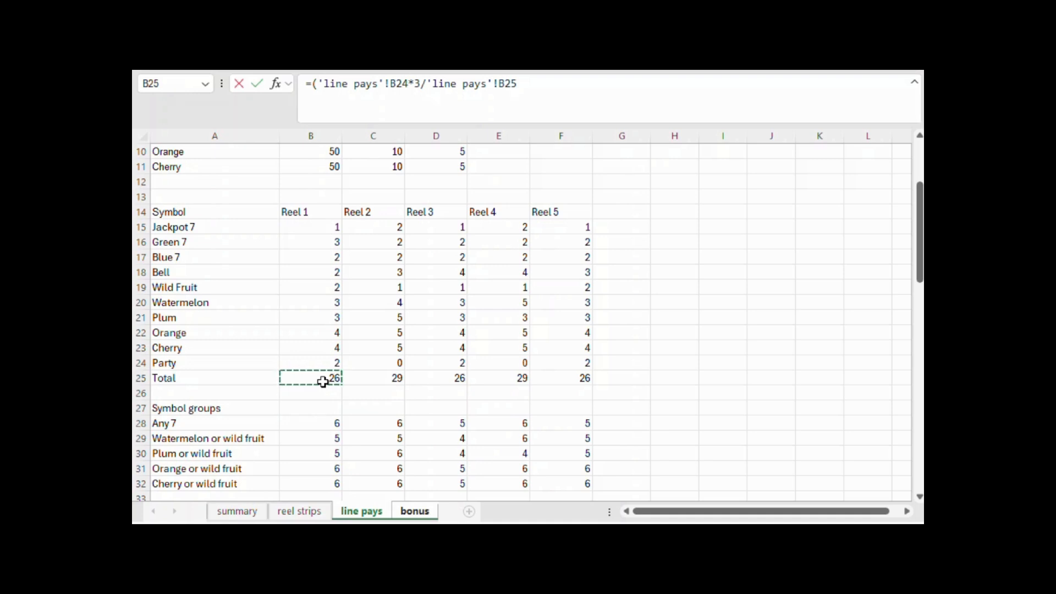
text())
key(Return)
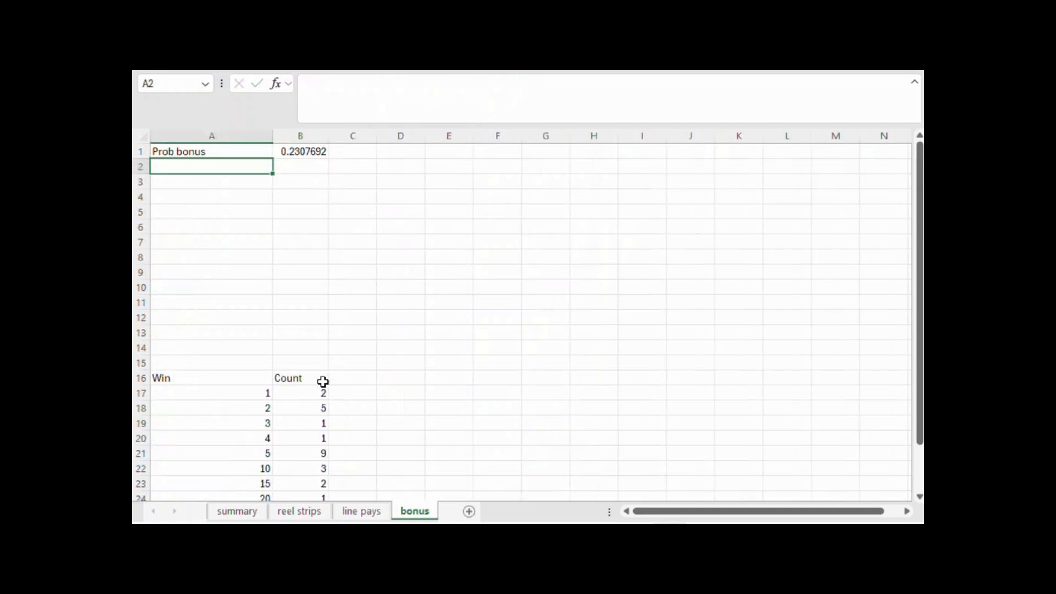
Extend the B1 formula by multiplying it by the reel 3 Party probability, ('line pays'!D24*3/'line pays'!D25)
key(Right)
key(Up)
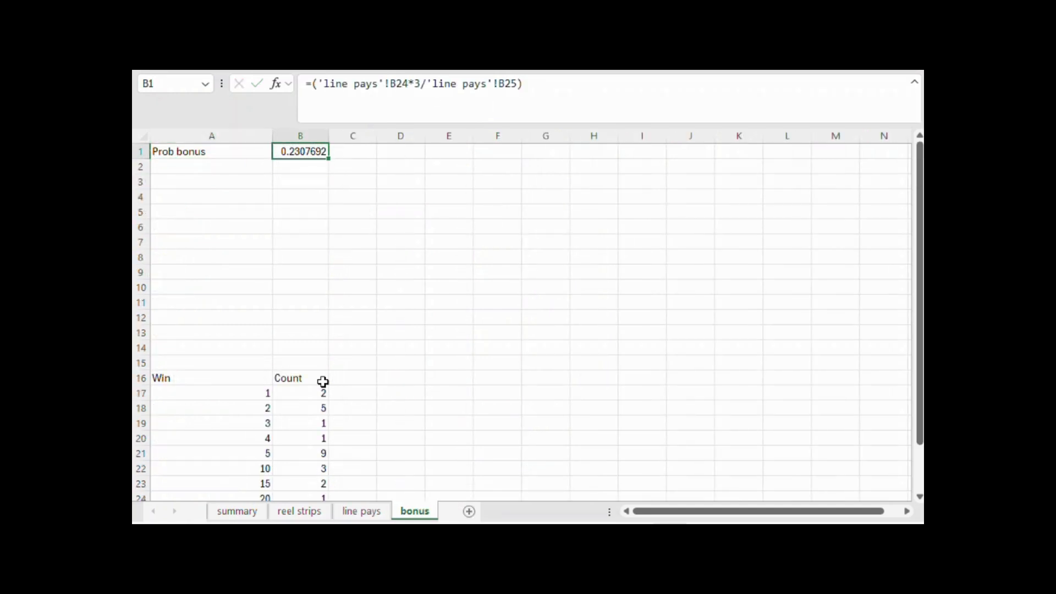
click(559, 82)
text(*()
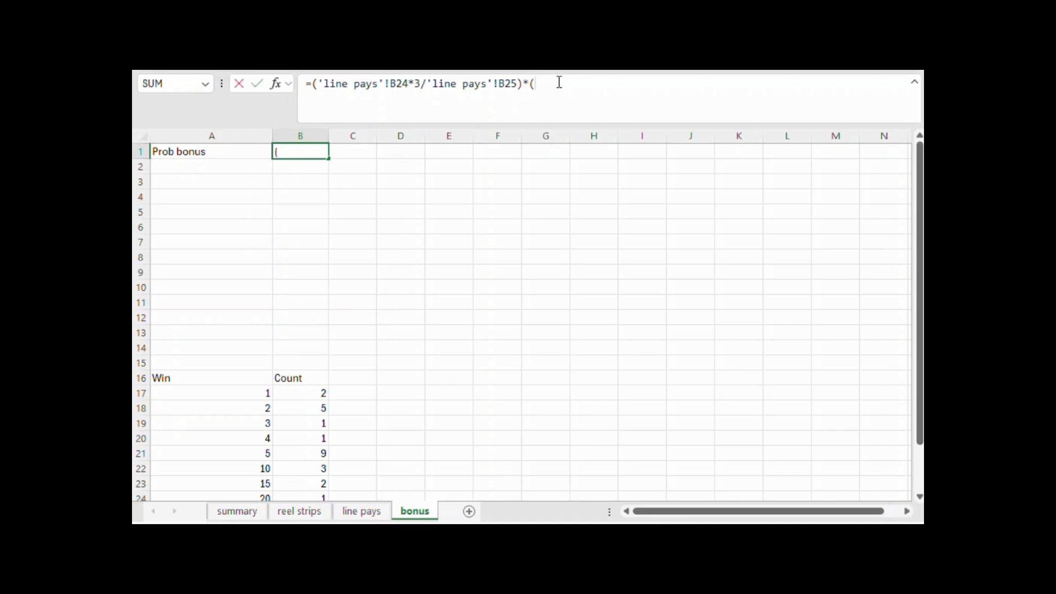
click(363, 512)
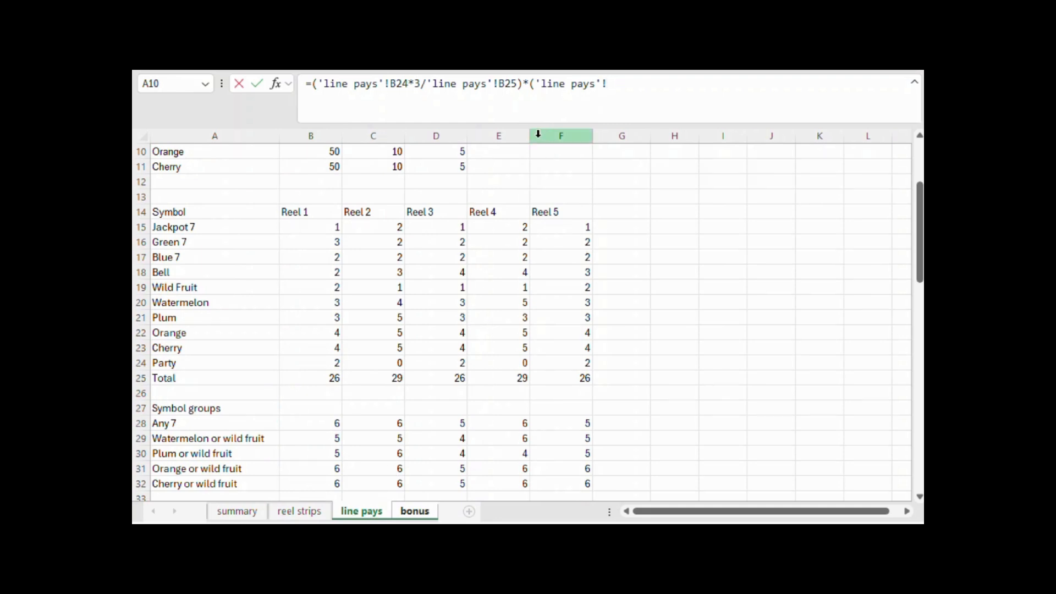
click(442, 362)
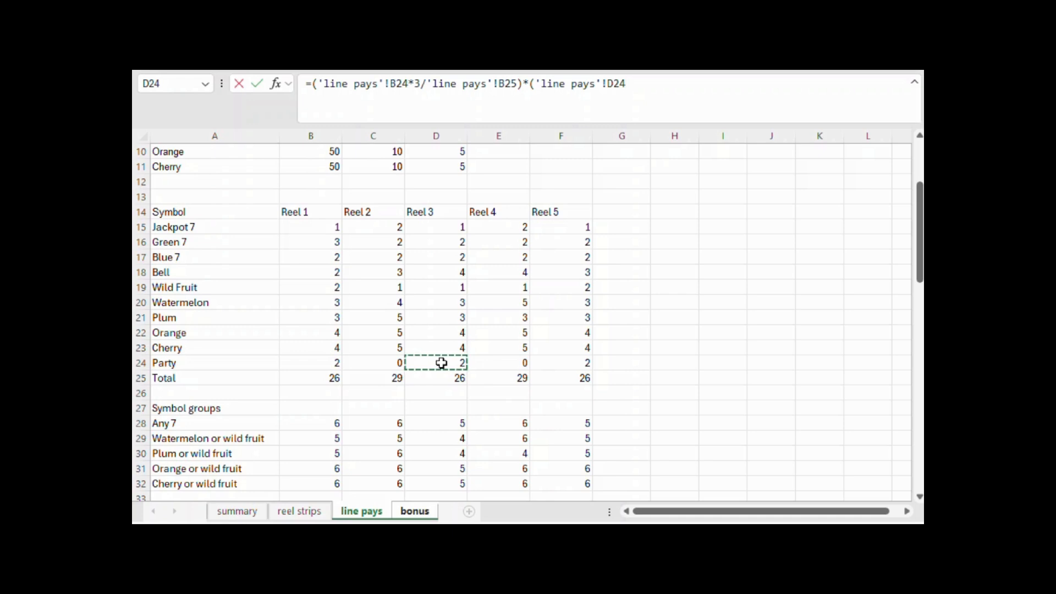
text(*3/)
click(442, 378)
text())
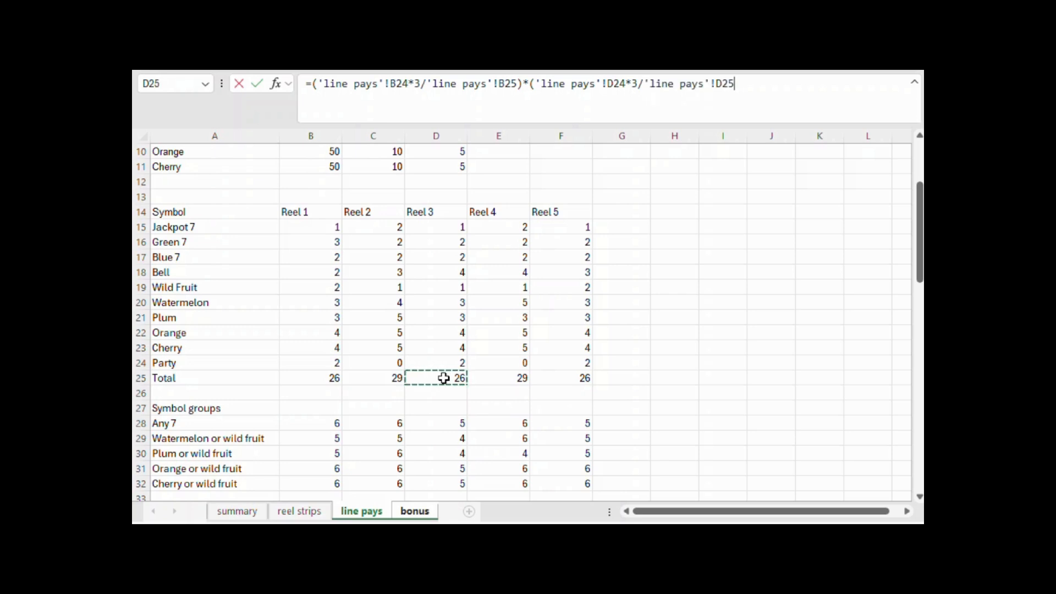
text(*(3*)
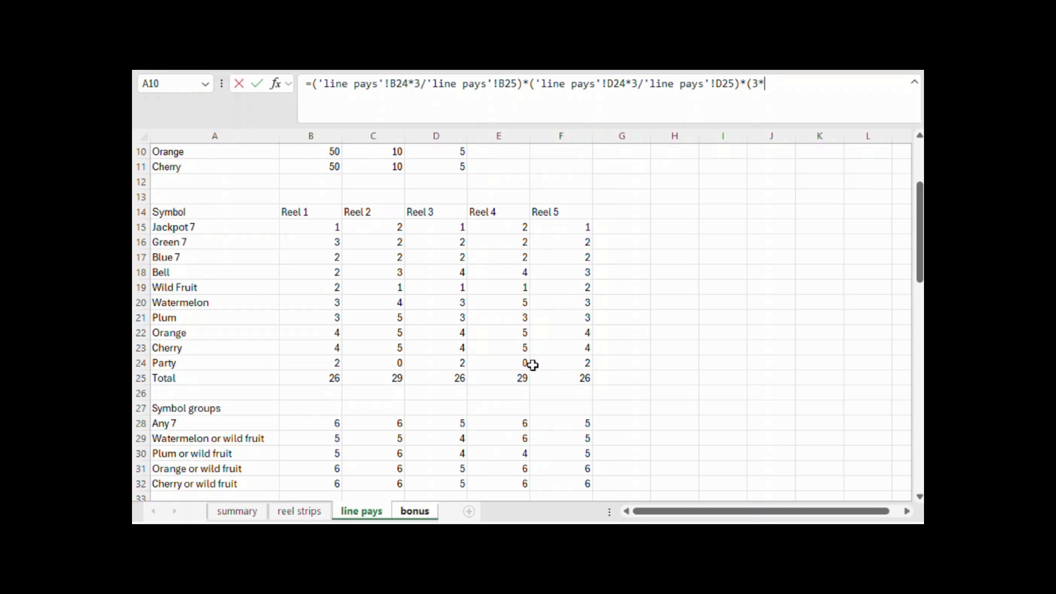
Complete the B1 bonus probability formula by multiplying by the reel 5 Party probability, (3*'line pays'!F24/'line pays'!F25)
click(563, 363)
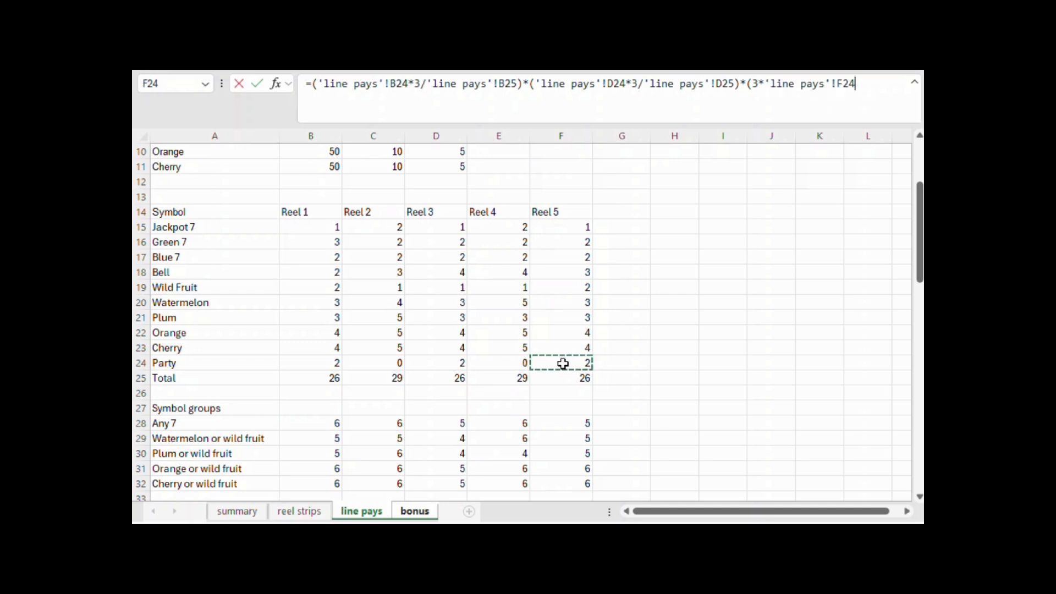
text(/)
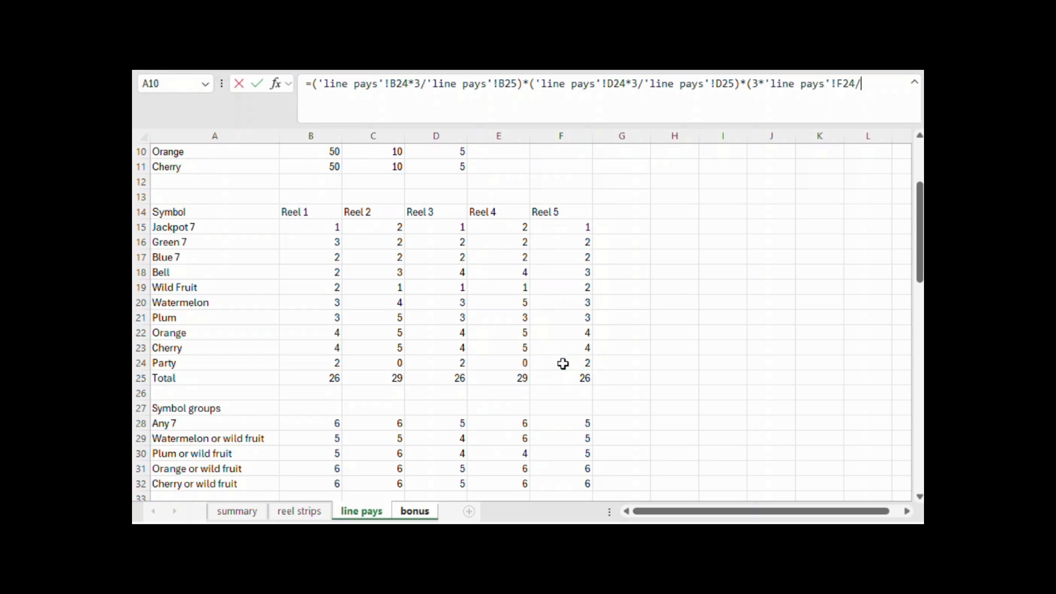
click(563, 376)
text())
key(Return)
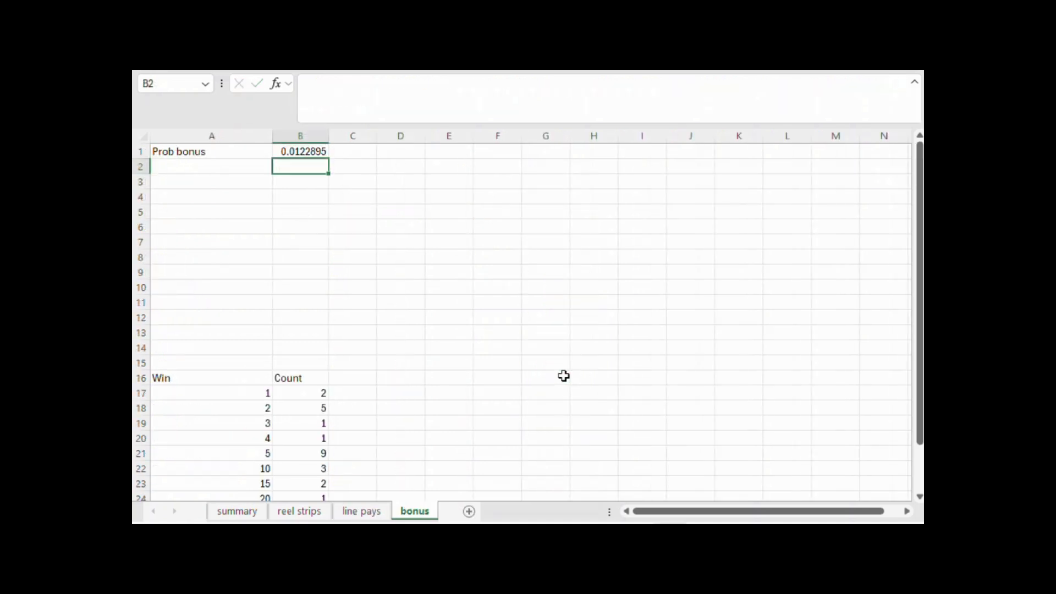
Label cell A2 "Average prize"
key(Left)
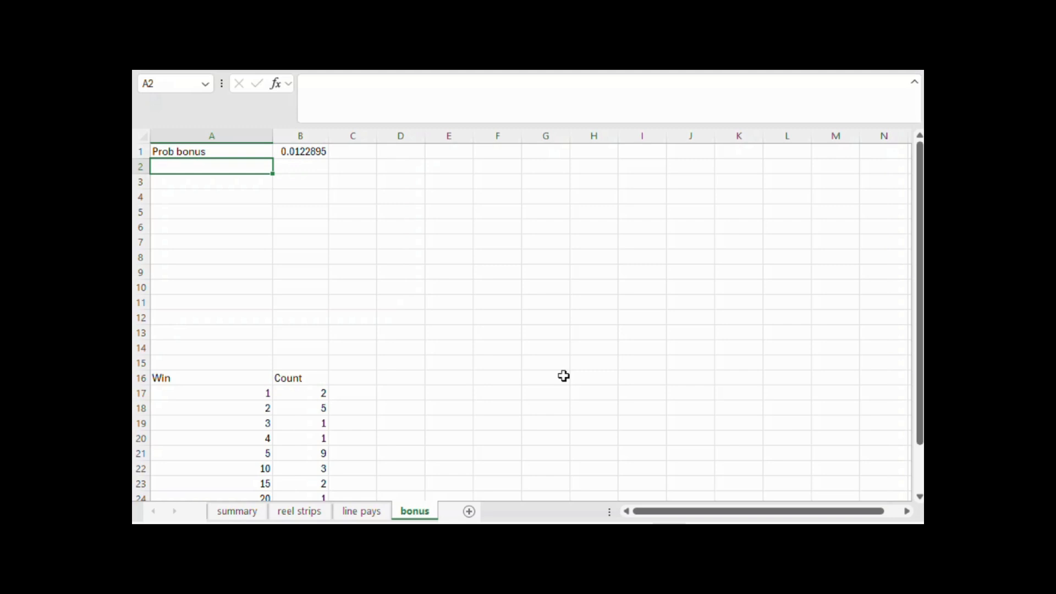
text(Average prize)
key(Tab)
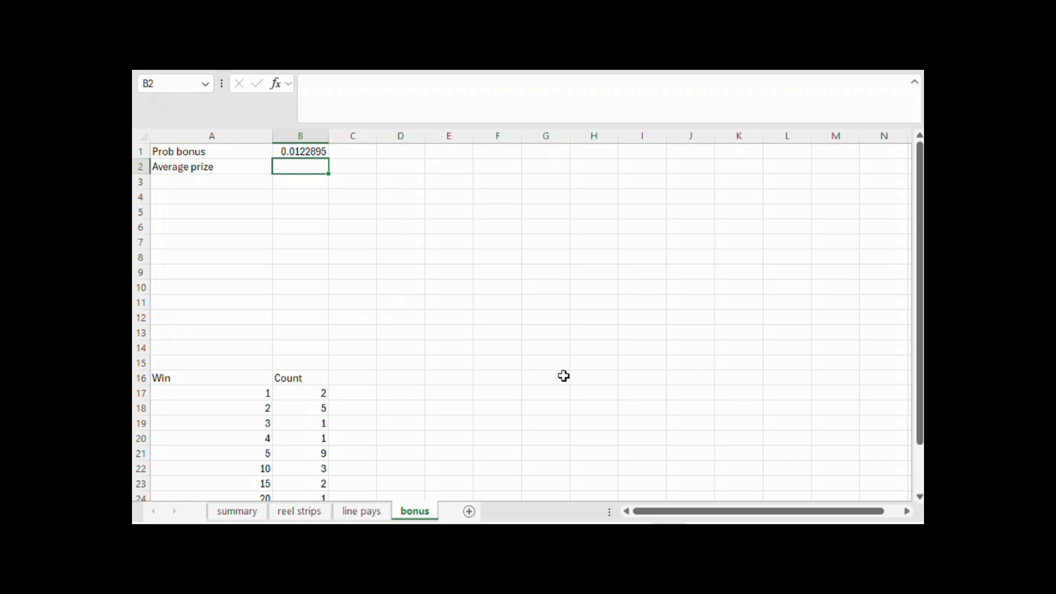
Enter =SUMPRODUCT(A17:A24,B17:B24) in B2 to total the bonus prizes weighted by their counts
text(=sumpr)
text(oduc)
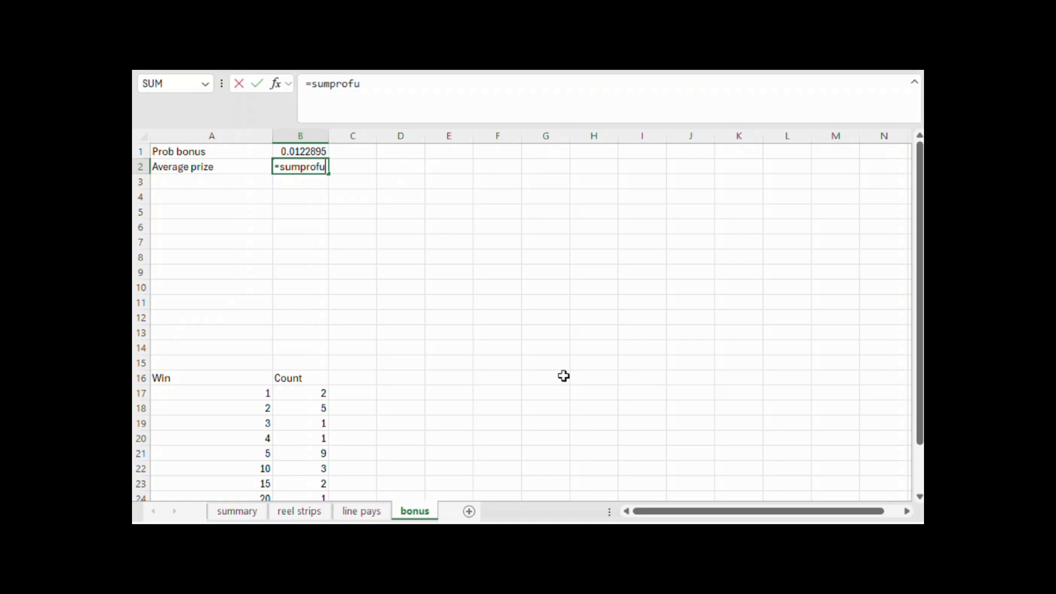
text(t()
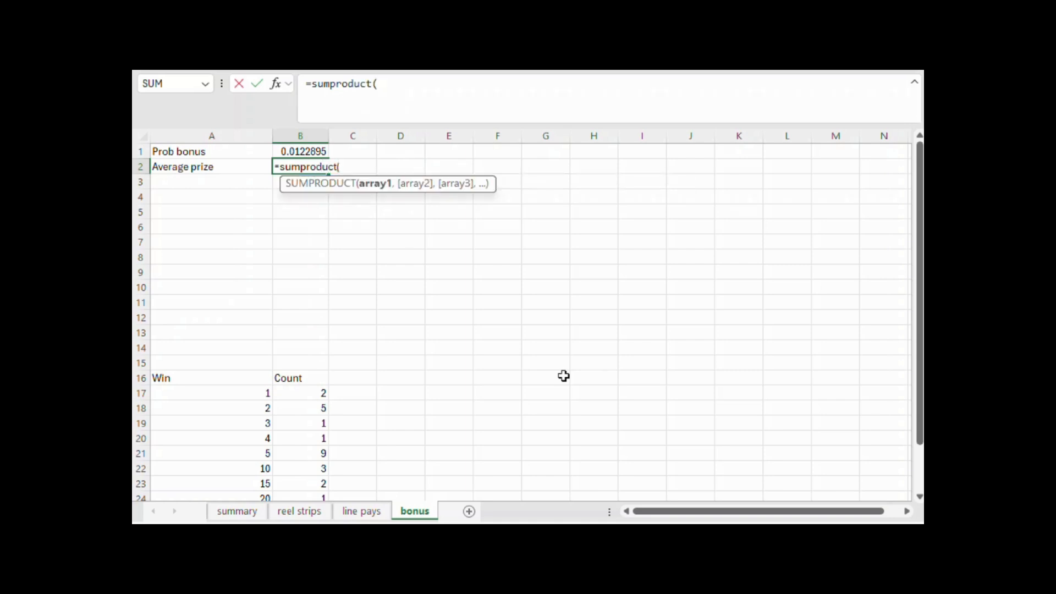
scroll(564, 376, down, 1)
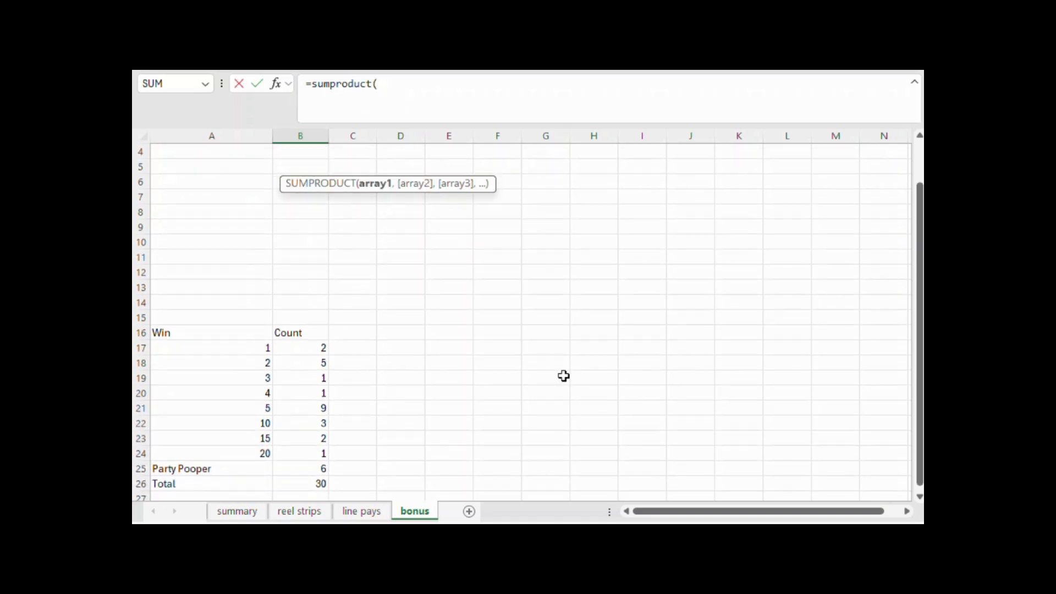
drag(256, 349, 255, 455)
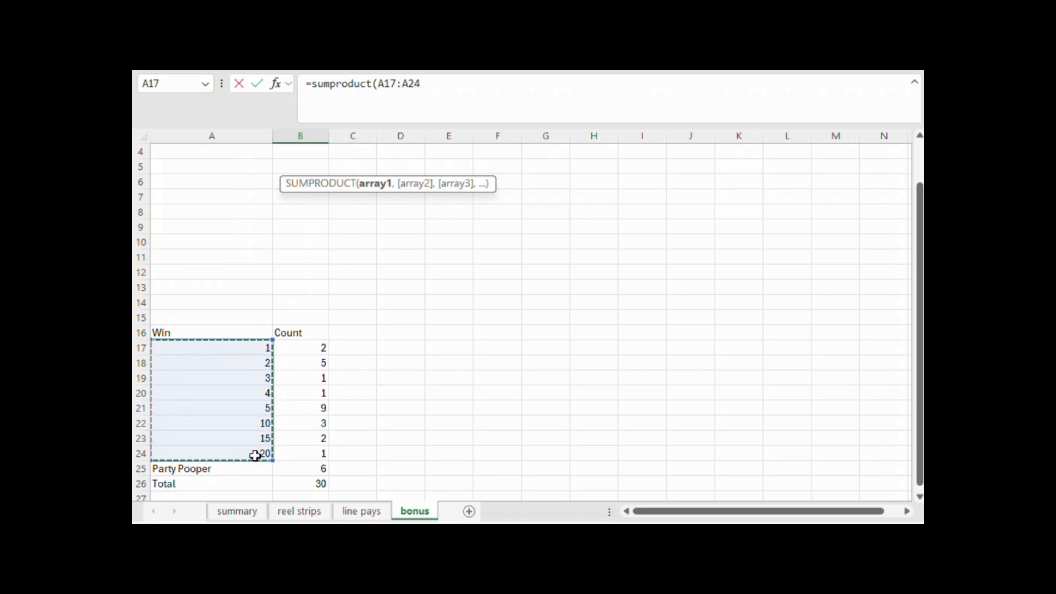
text(,)
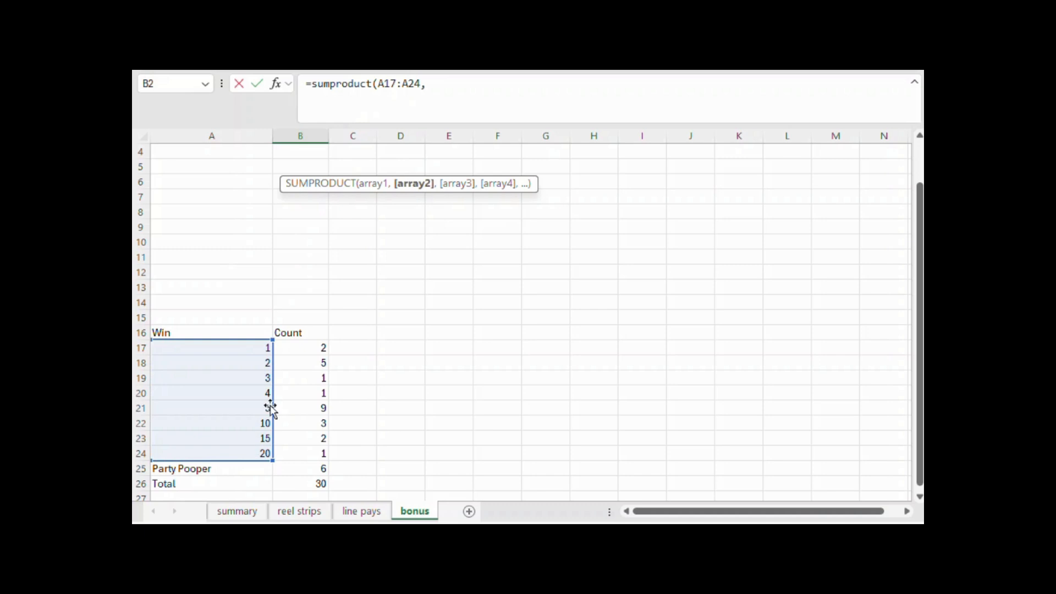
drag(301, 346, 302, 449)
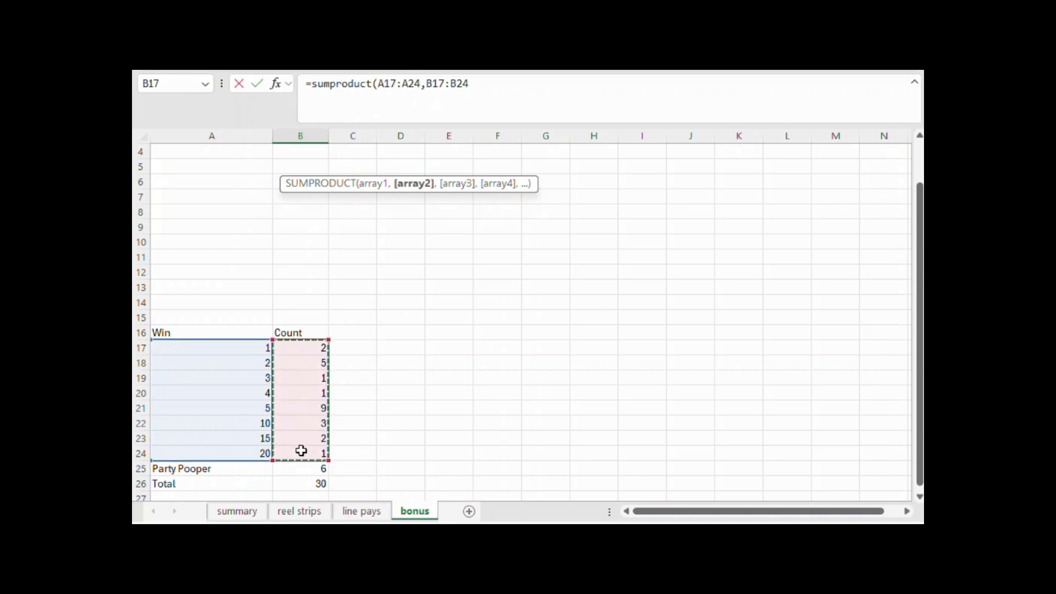
text())
key(Return)
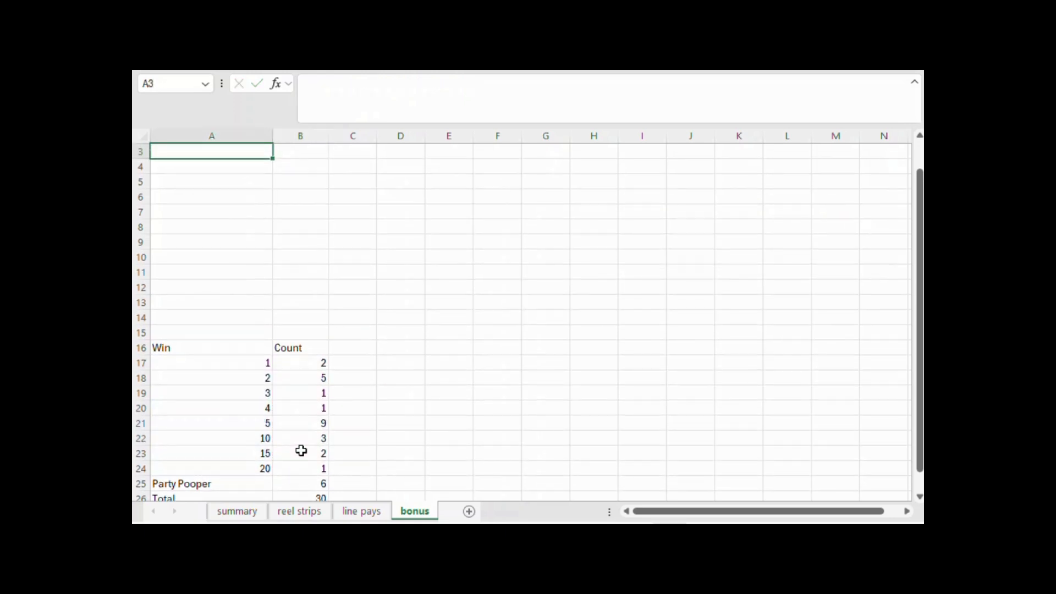
scroll(392, 309, up, 1)
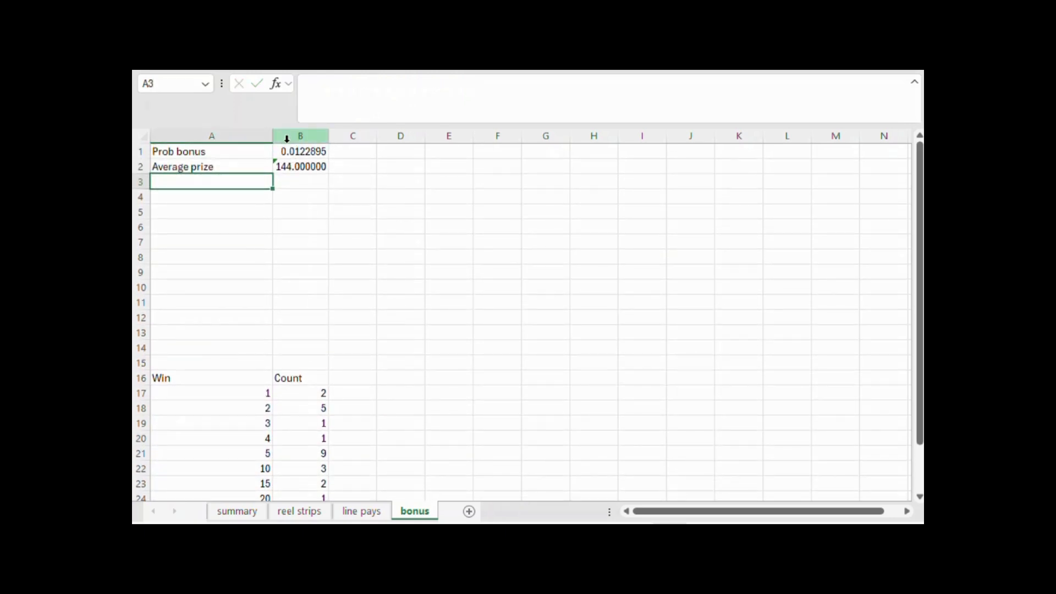
Divide the B2 SUMPRODUCT formula by (B26-B25), the total count minus the Party Pooper count
click(304, 166)
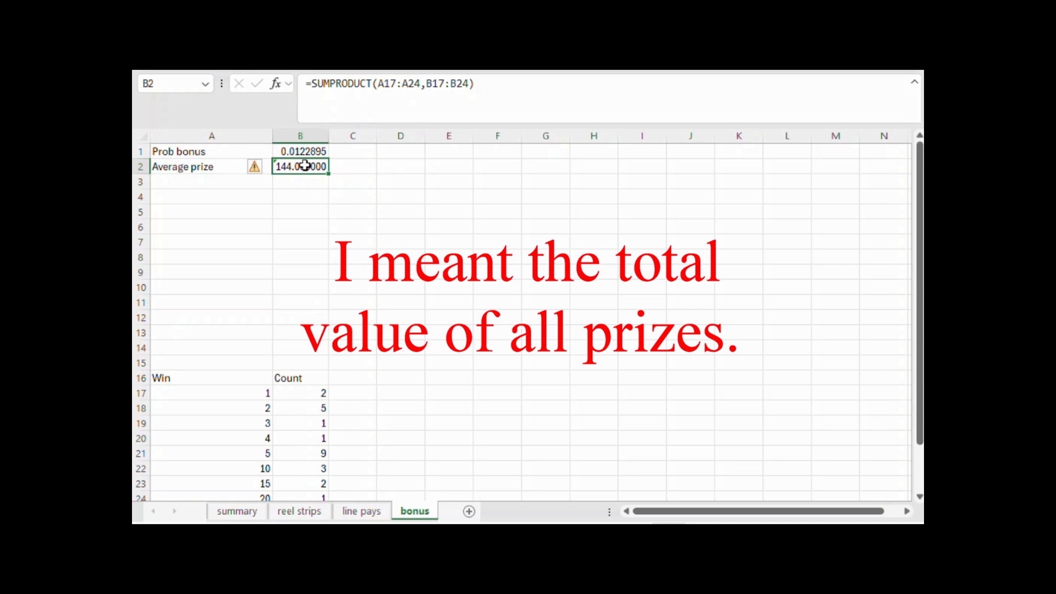
click(507, 80)
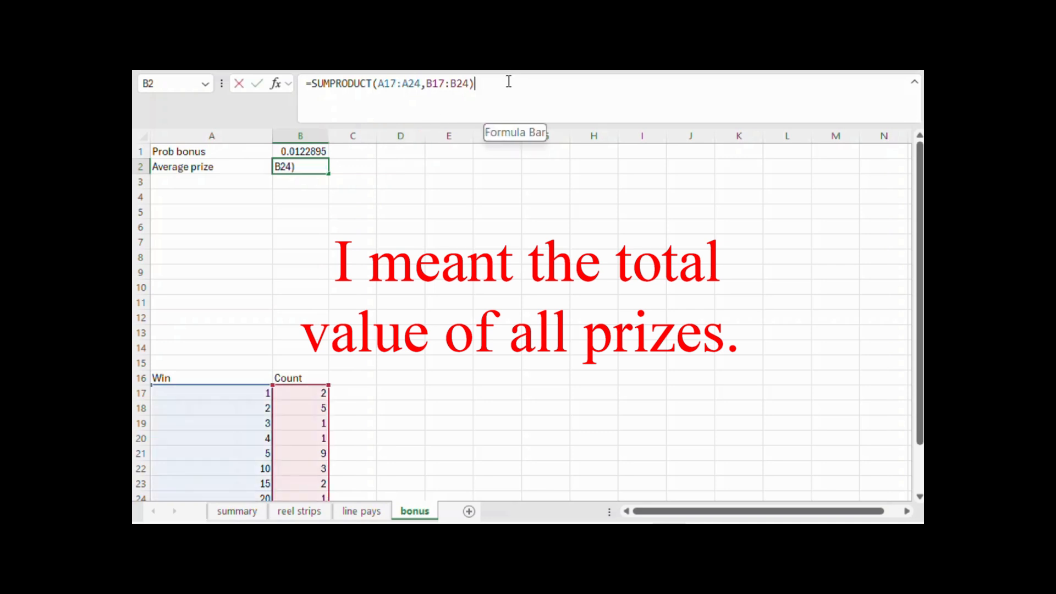
text(/()
scroll(512, 330, down, 4)
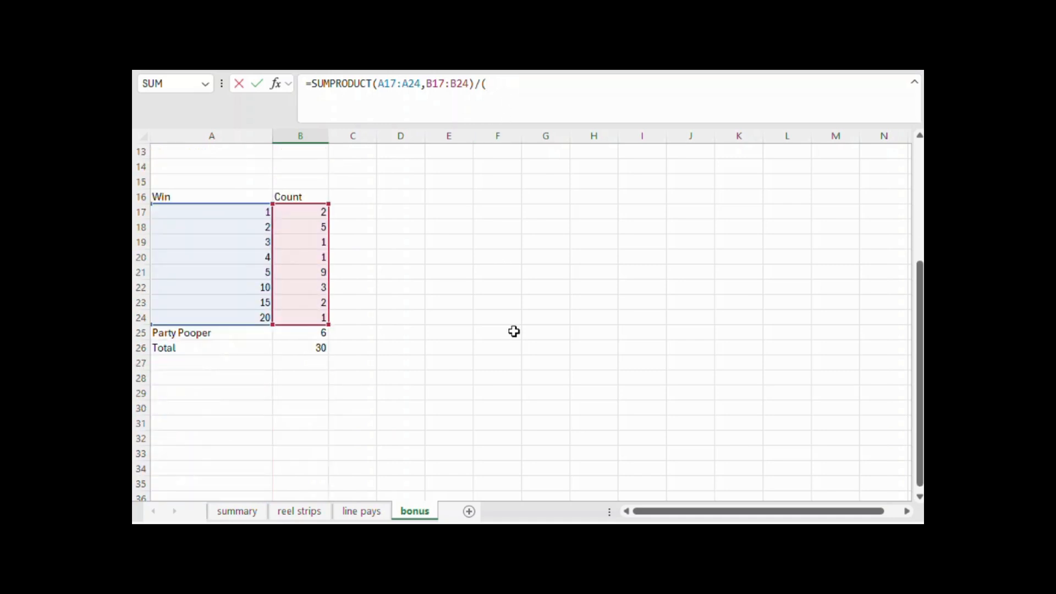
text(-)
click(314, 332)
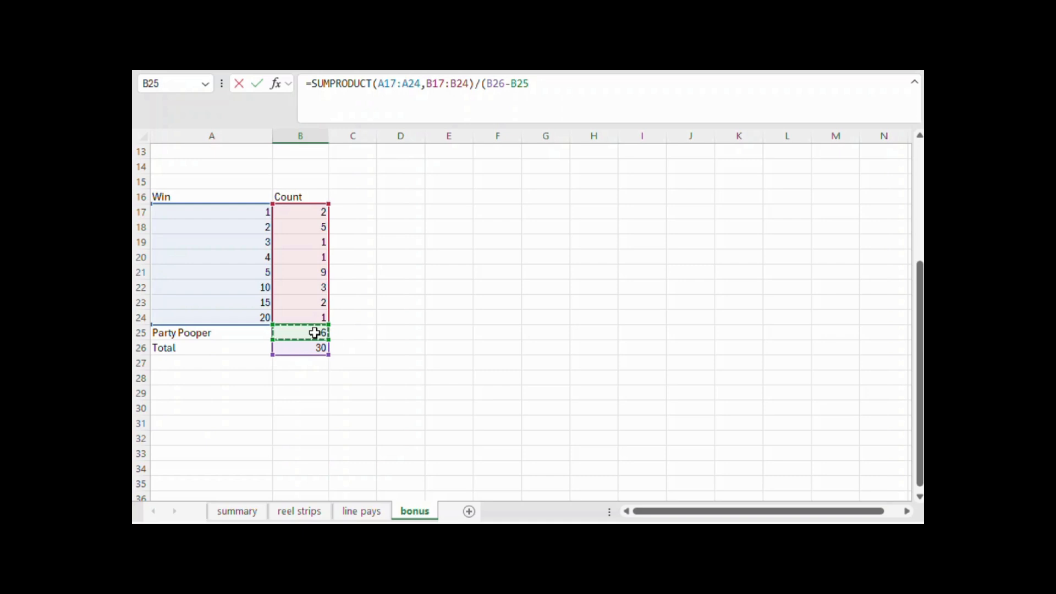
text())
key(Return)
scroll(314, 332, up, 1)
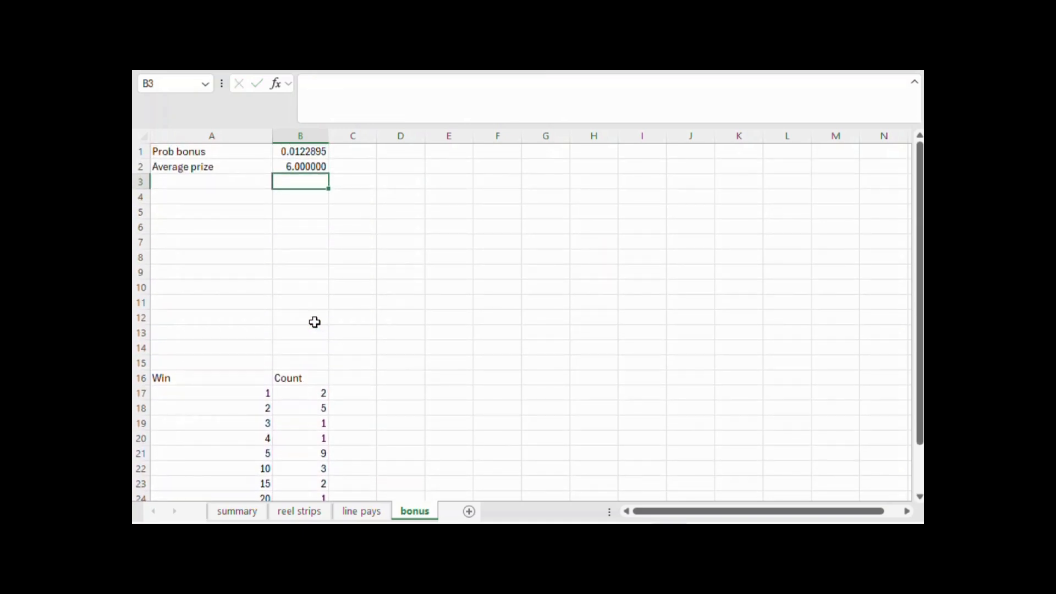
Label cell A3 "Num prizes"
click(260, 179)
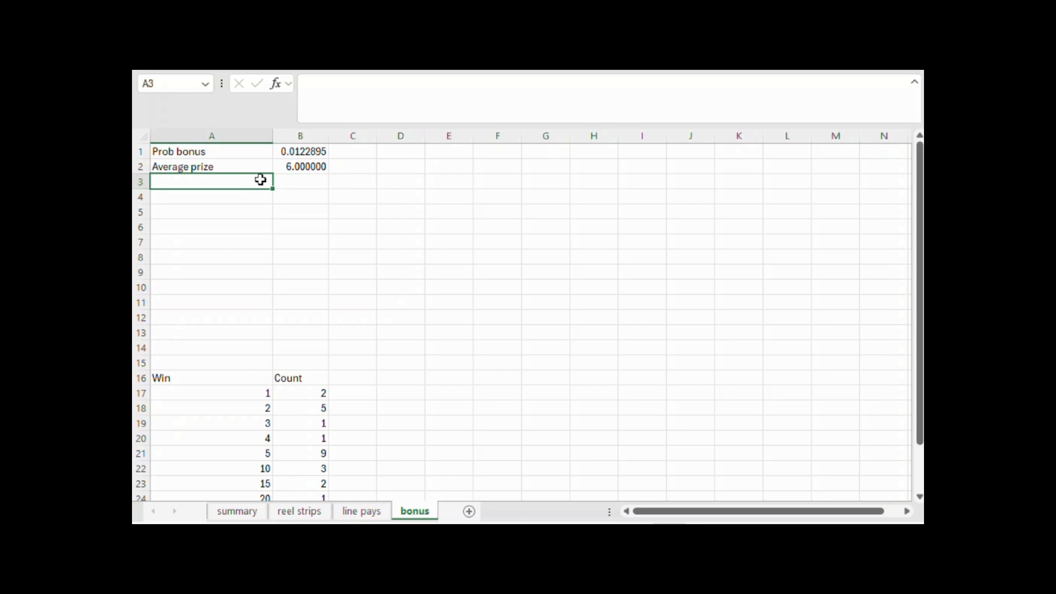
text(Num prizes)
key(Tab)
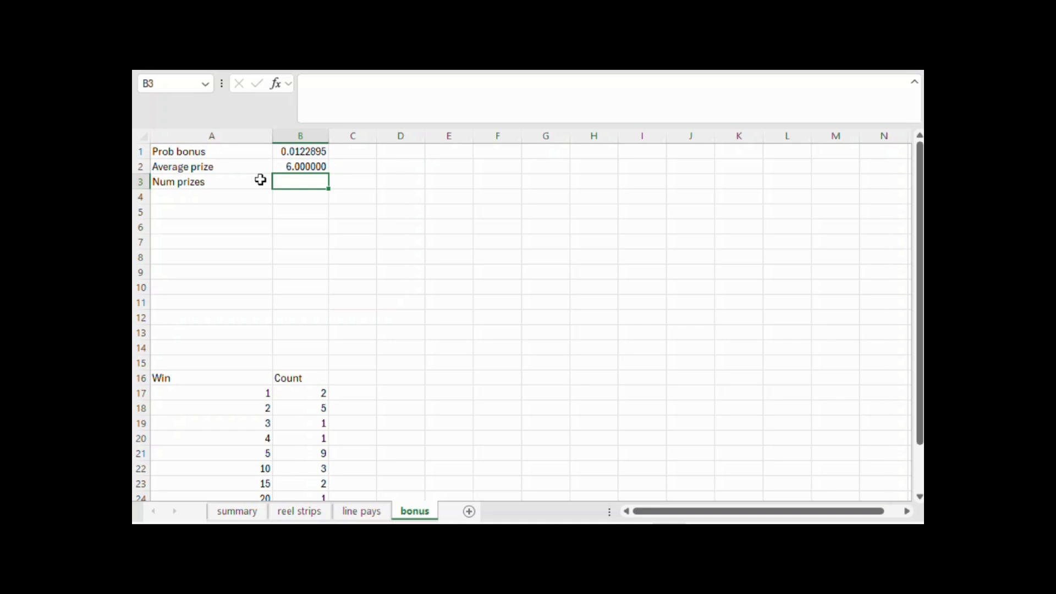
Calculate the expected number of prizes in B3 as =(B26-B25)/(B25+1)
text(=()
scroll(398, 264, down, 4)
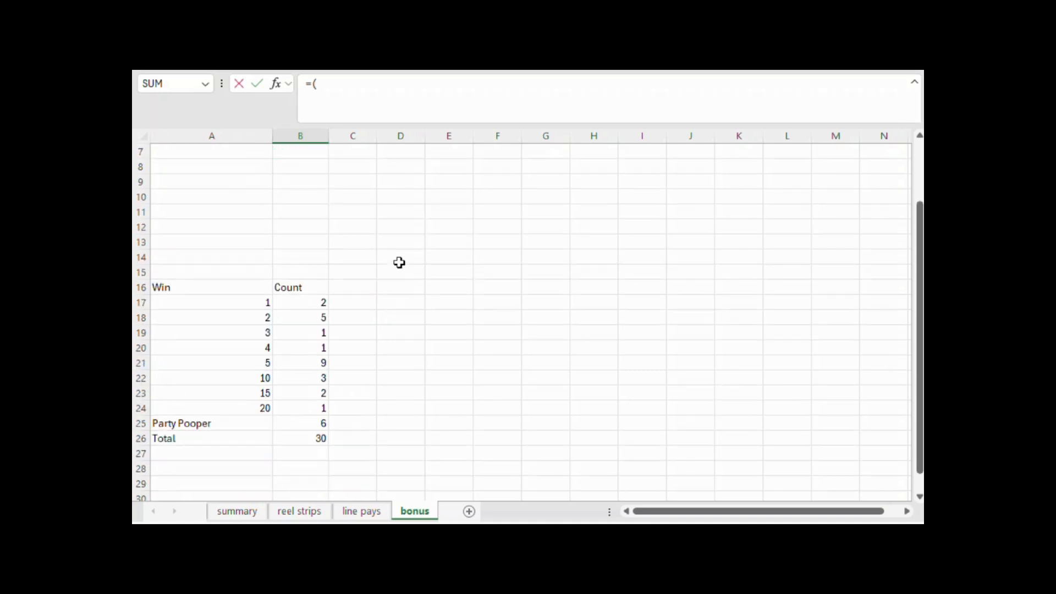
click(315, 346)
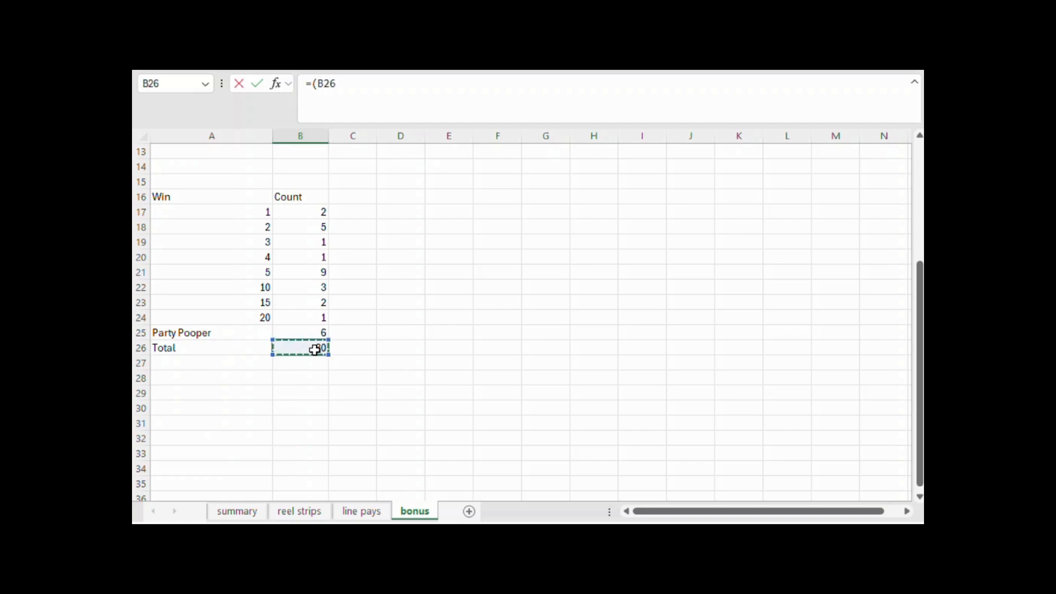
text(-)
click(315, 333)
text())
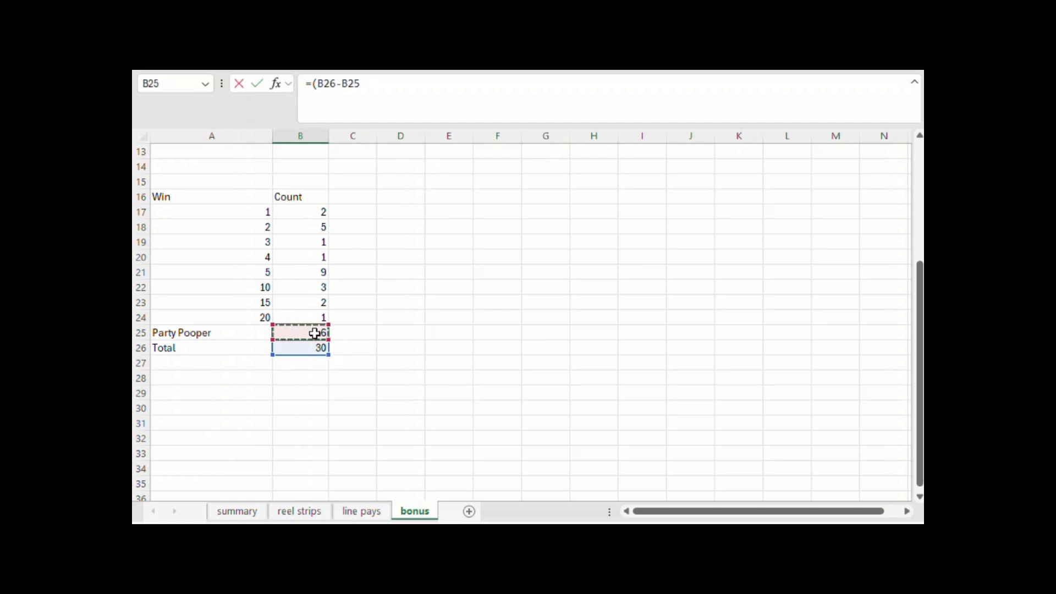
text(/()
click(314, 334)
text(+1)
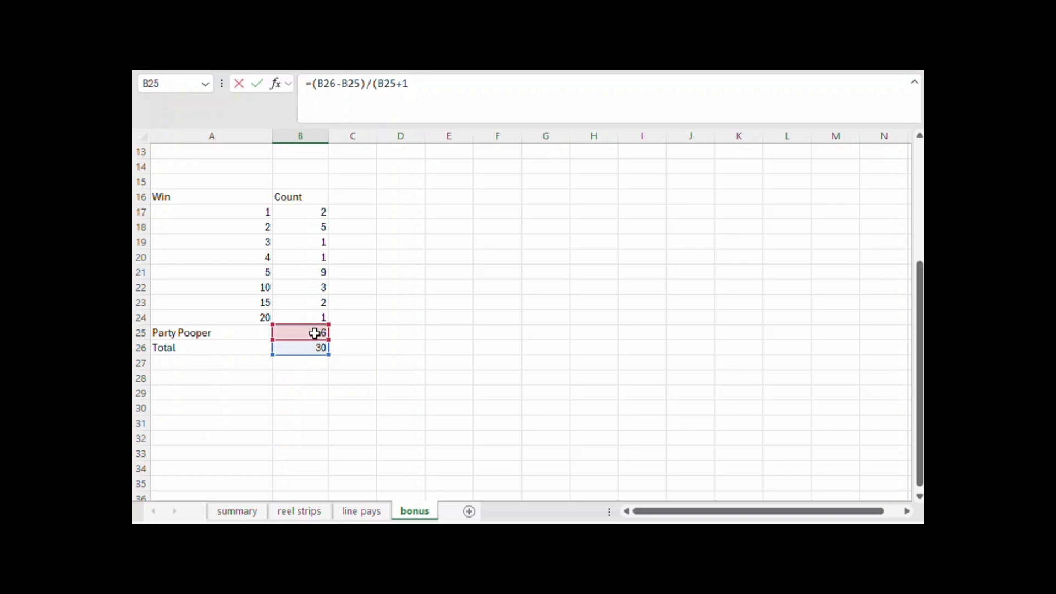
key(Return)
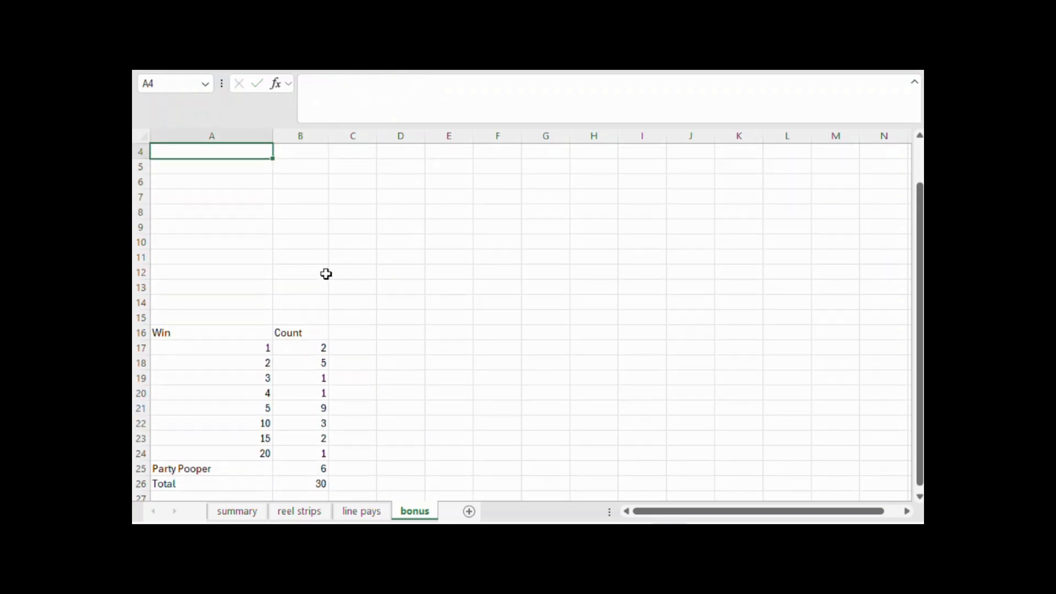
click(317, 182)
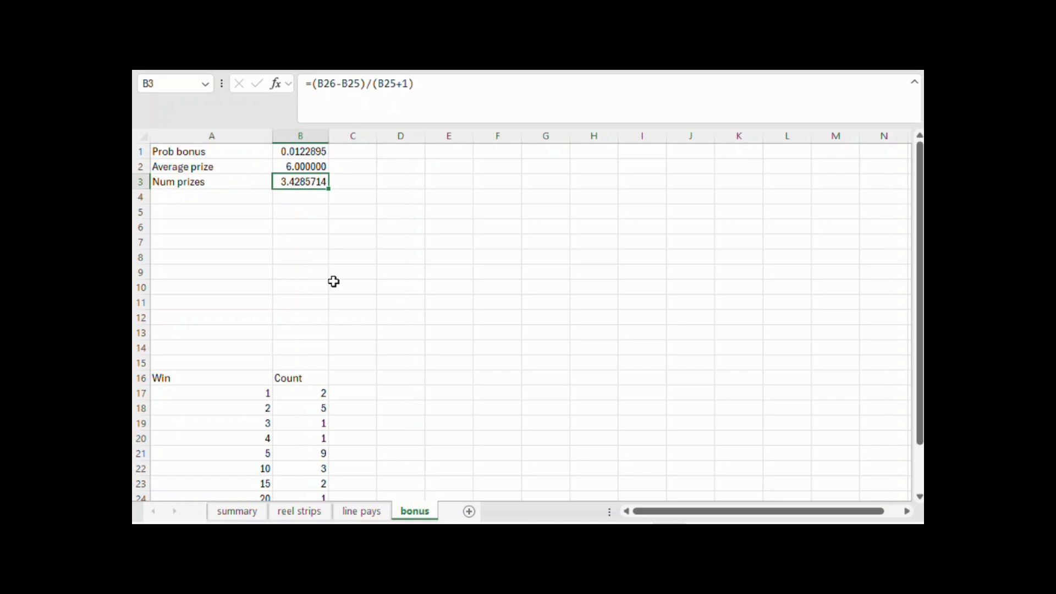
Label cell A4 "Average win" and calculate it in B4 as =B2*B3
click(246, 198)
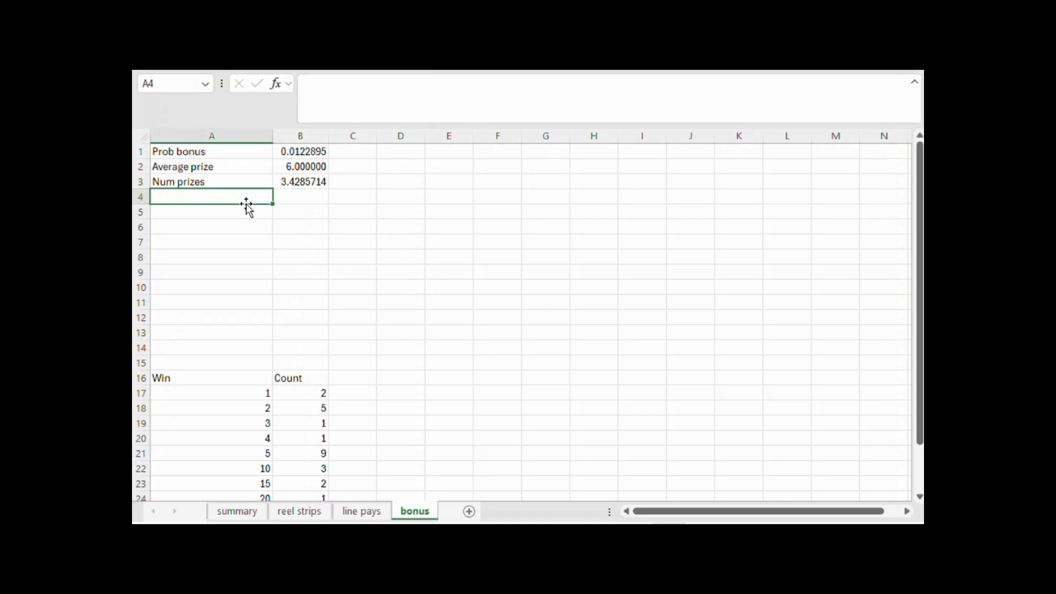
text(Average win)
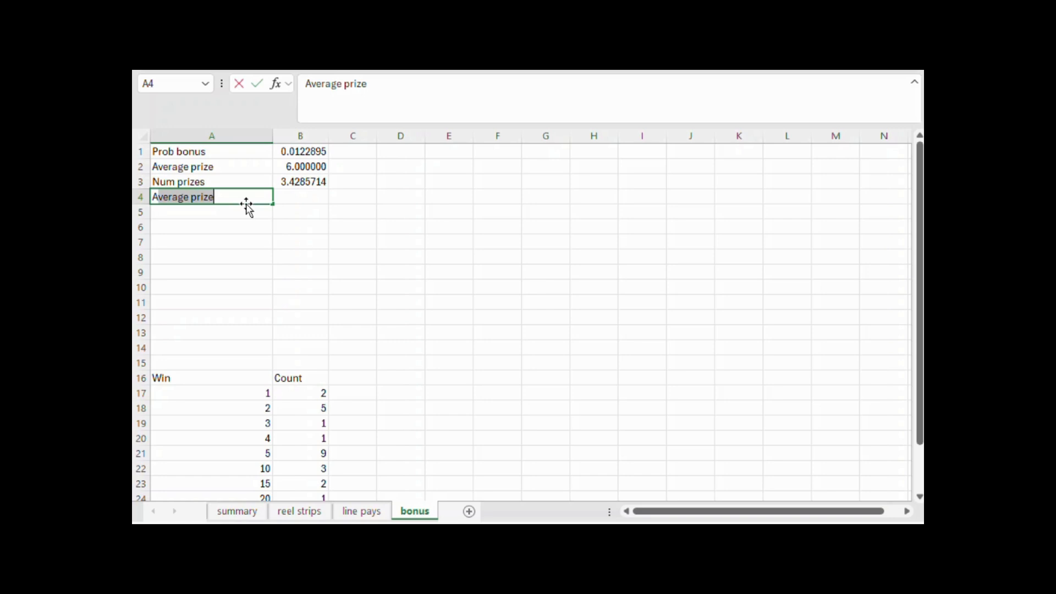
key(Tab)
text(=)
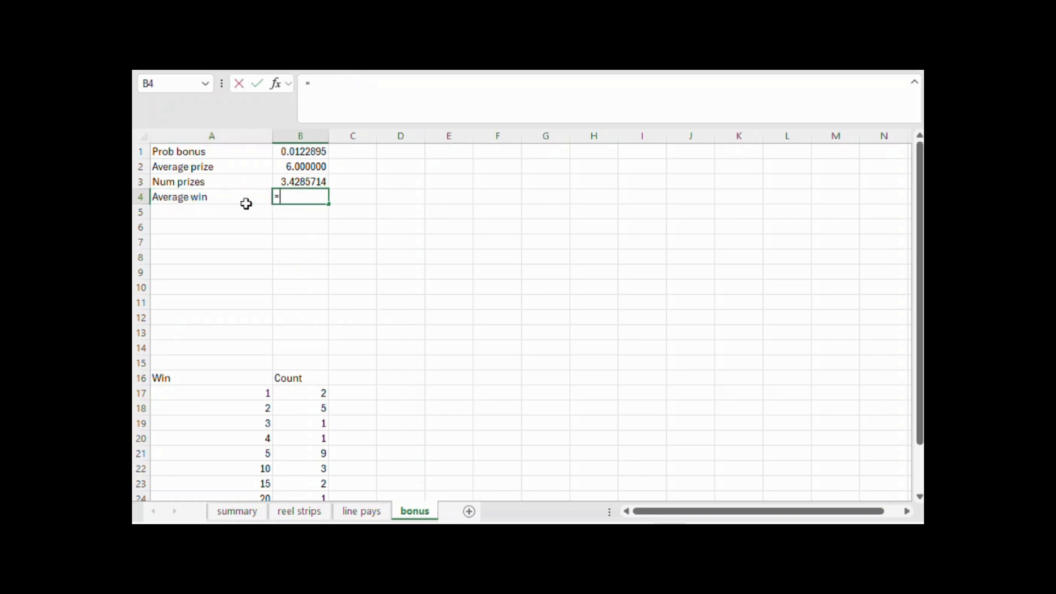
click(311, 167)
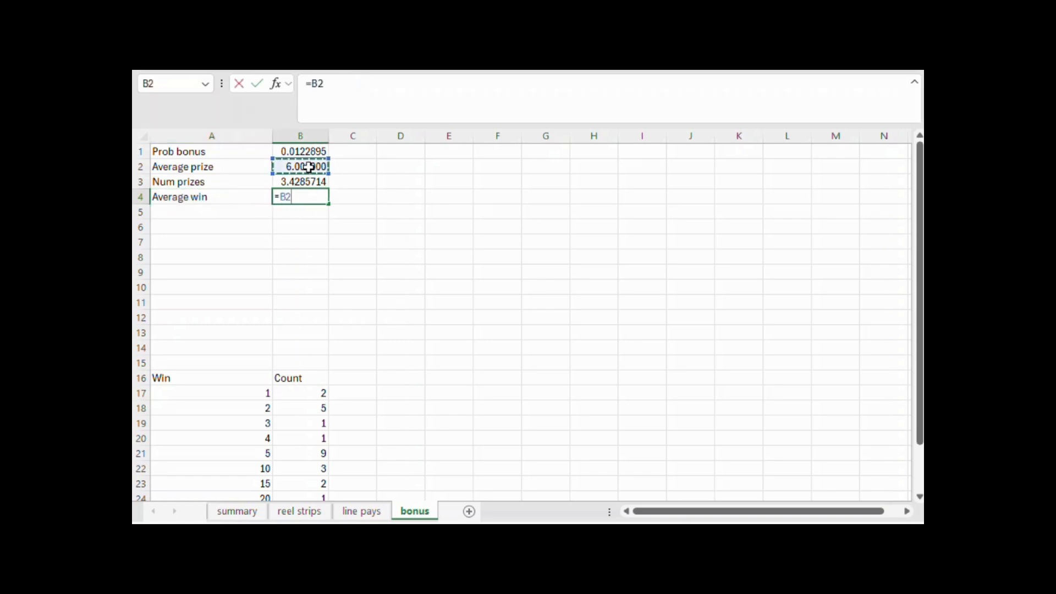
text(*)
click(315, 182)
key(Return)
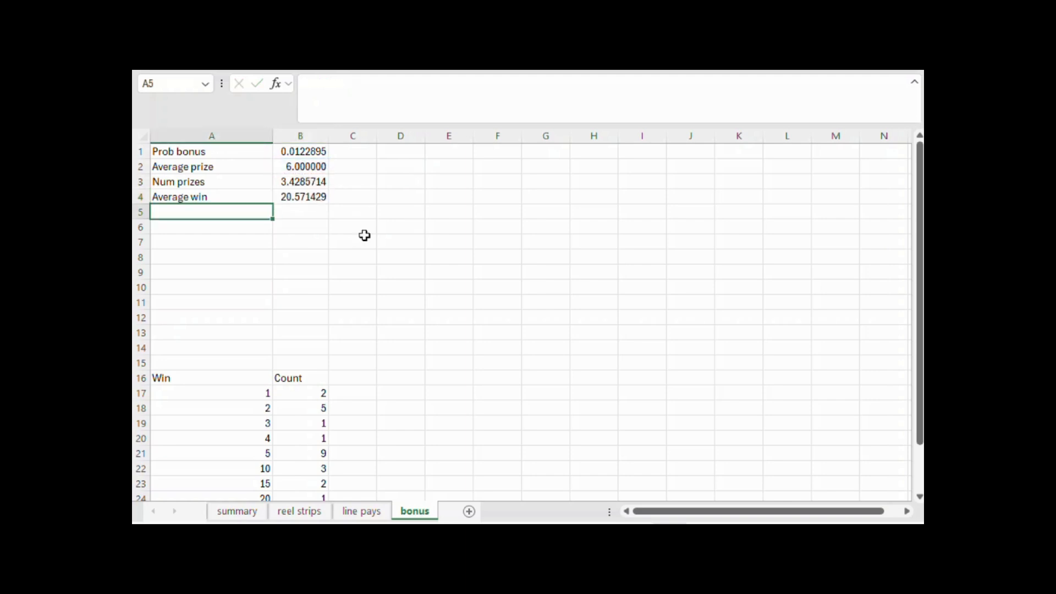
Add 1 to the average win formula in B4, making it =B2*B3+1
click(301, 196)
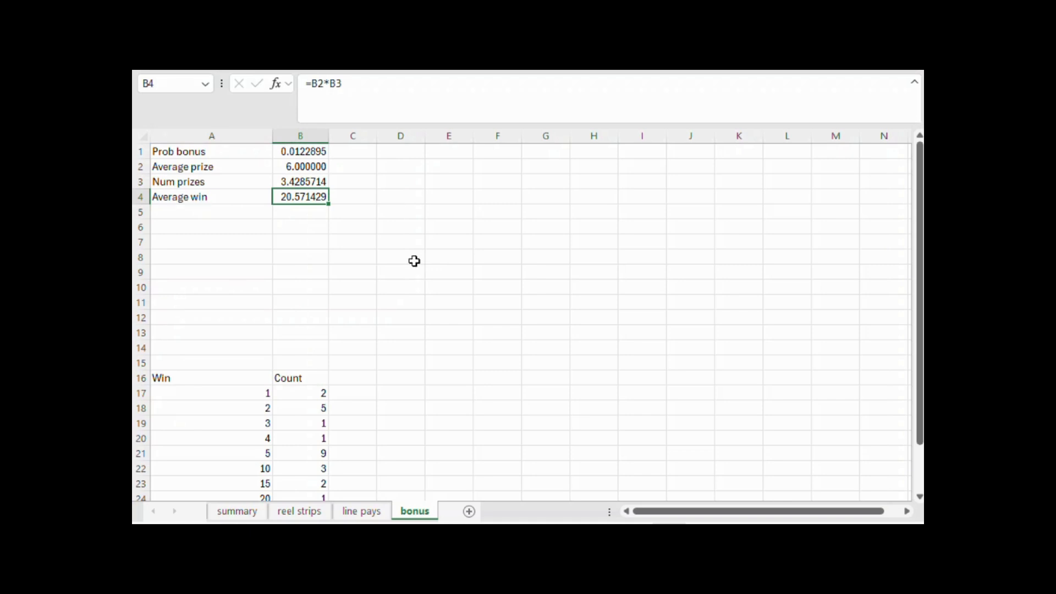
scroll(414, 260, down, 4)
scroll(414, 261, up, 4)
click(417, 86)
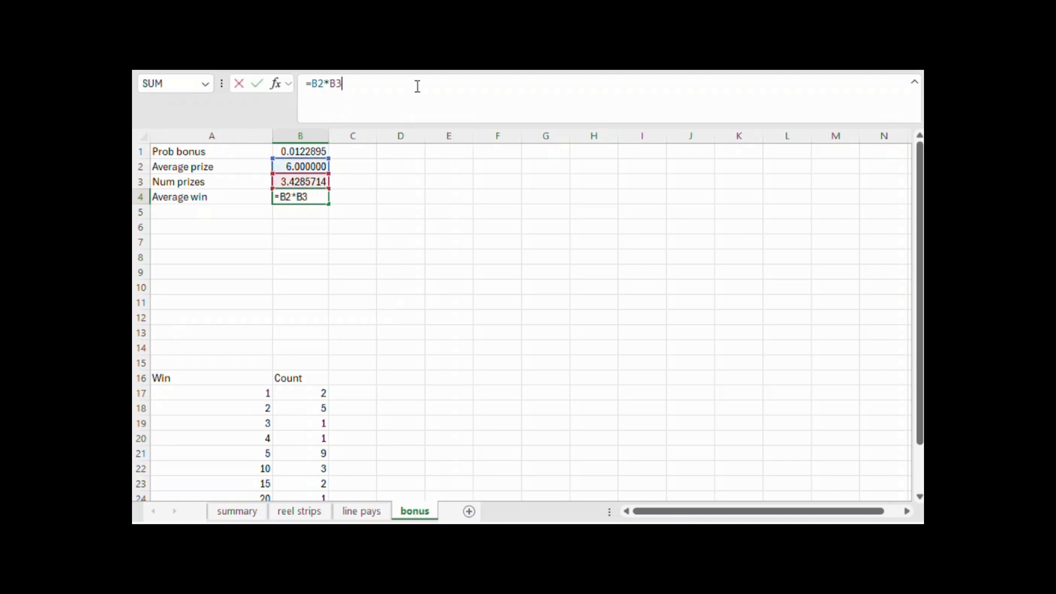
text(+1)
key(Return)
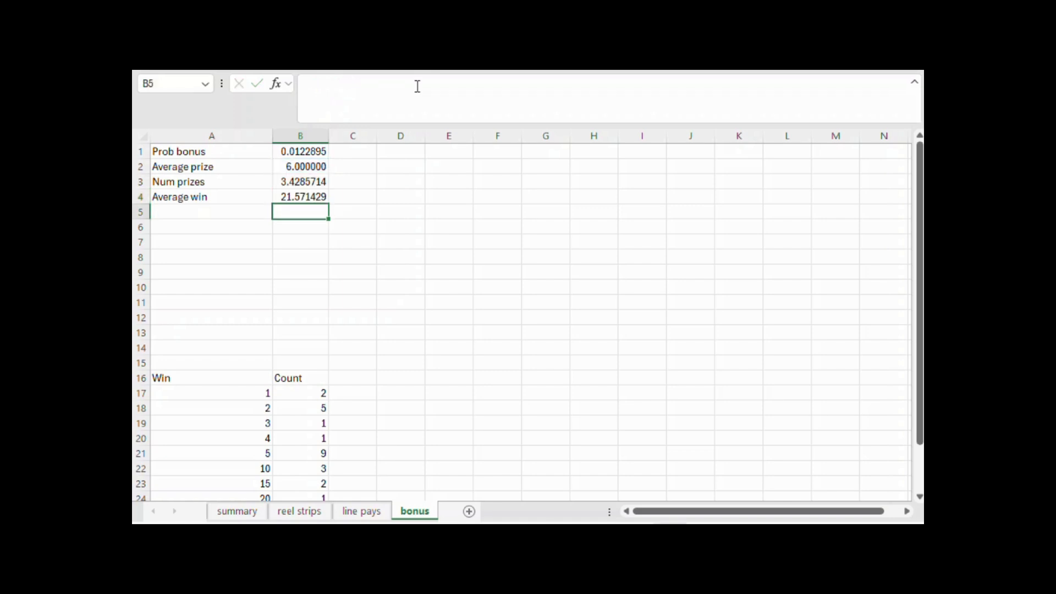
Label cell A5 "Bonus return" and calculate it in B5 as the bonus probability times the average win, =B1*B4
key(Left)
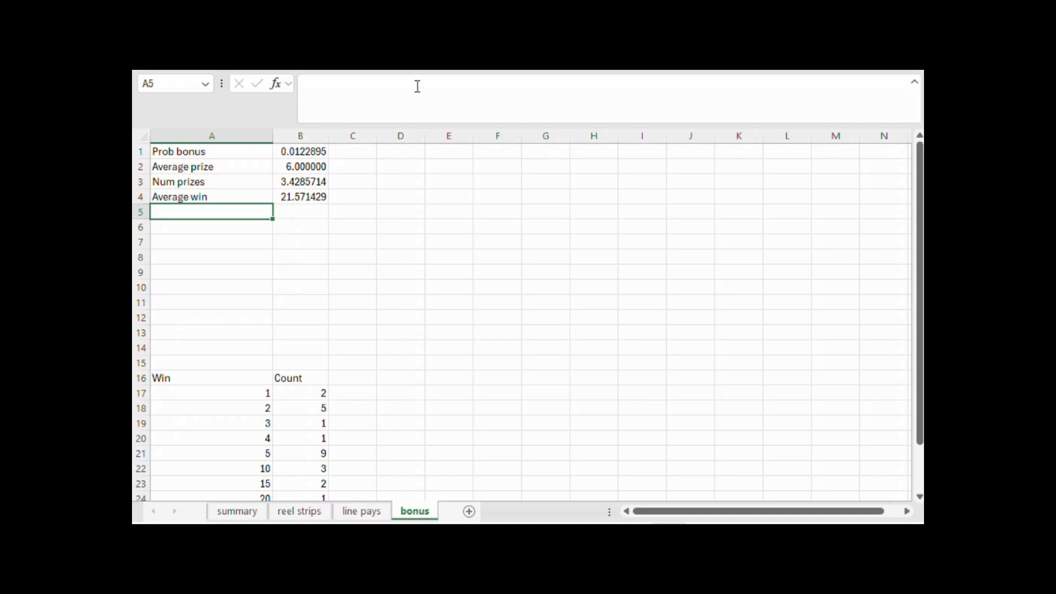
text(Bonus return)
key(Tab)
text(=)
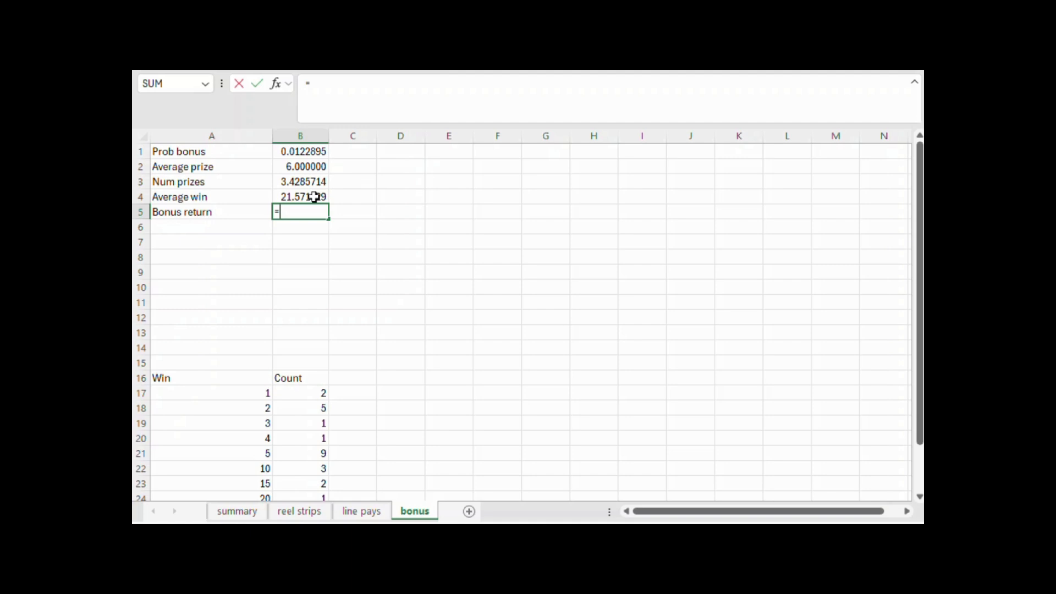
click(311, 150)
text(*)
click(310, 196)
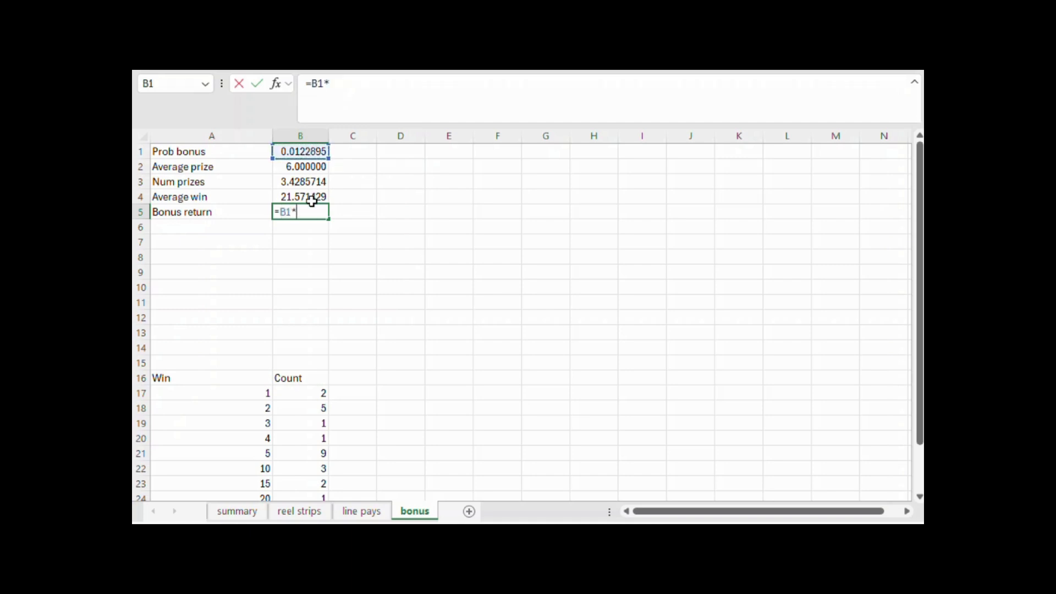
key(Return)
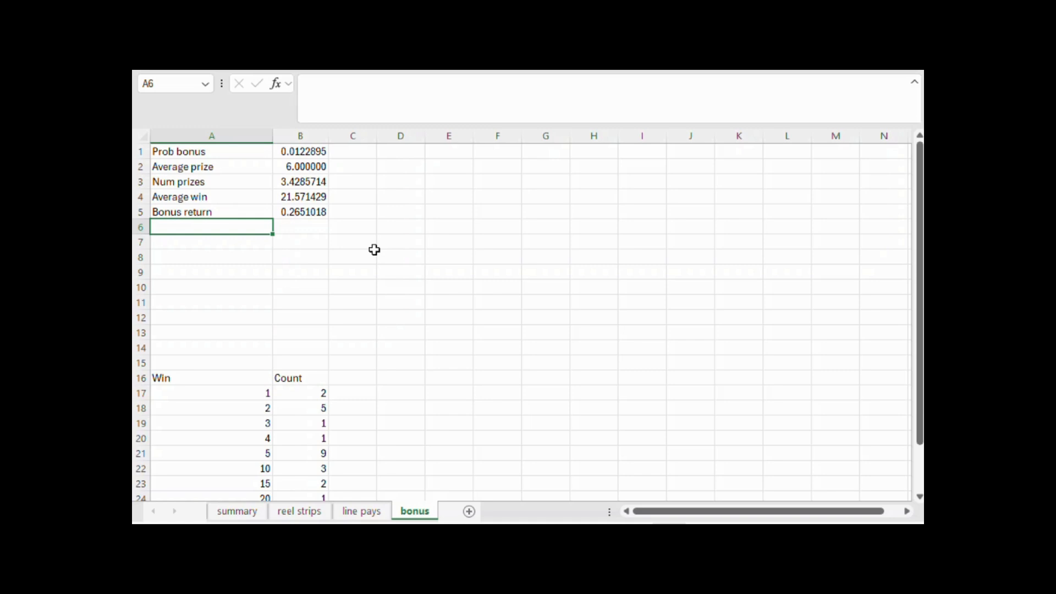
click(402, 257)
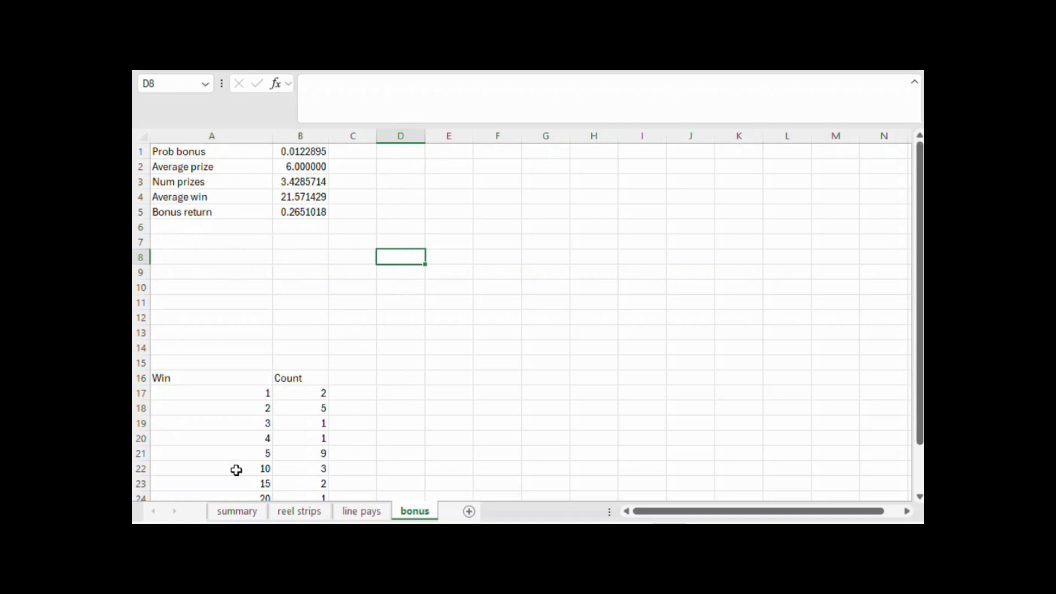
Link the Line pays return in B2 of the summary sheet to the overall return total in G78 of the line pays sheet
click(244, 519)
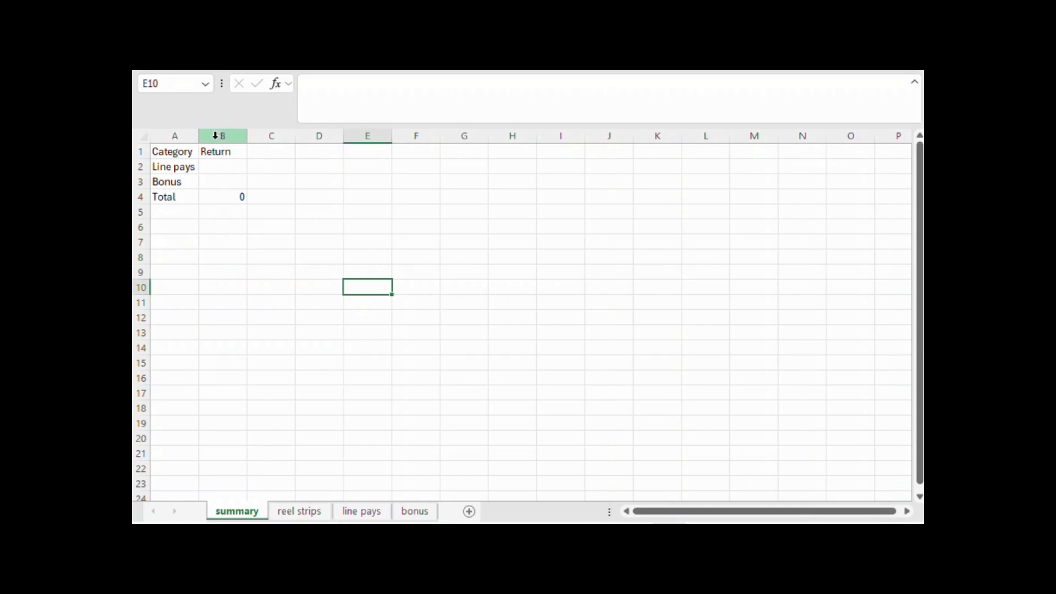
click(217, 170)
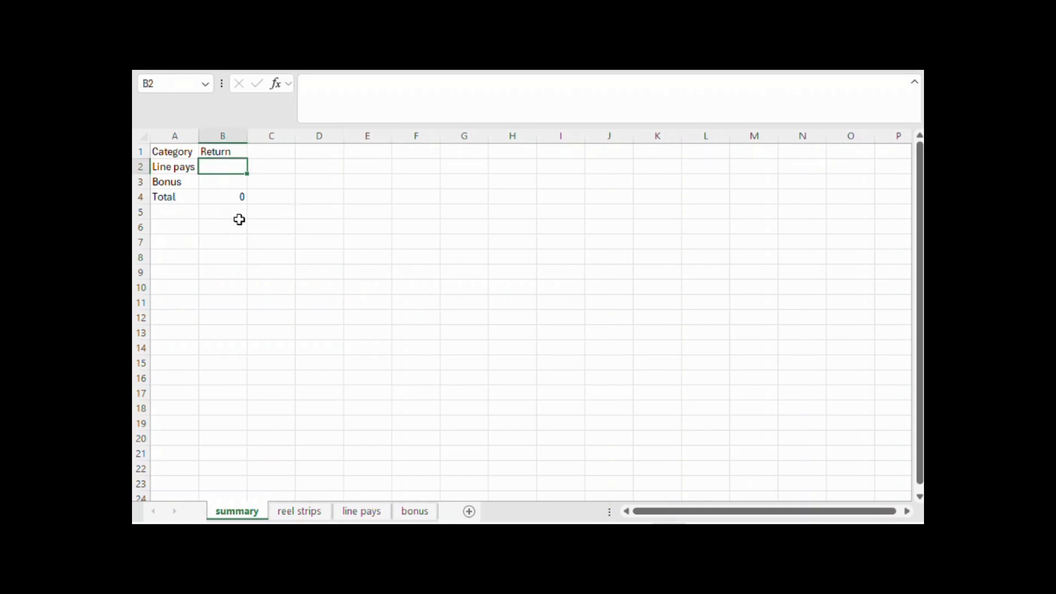
text(=)
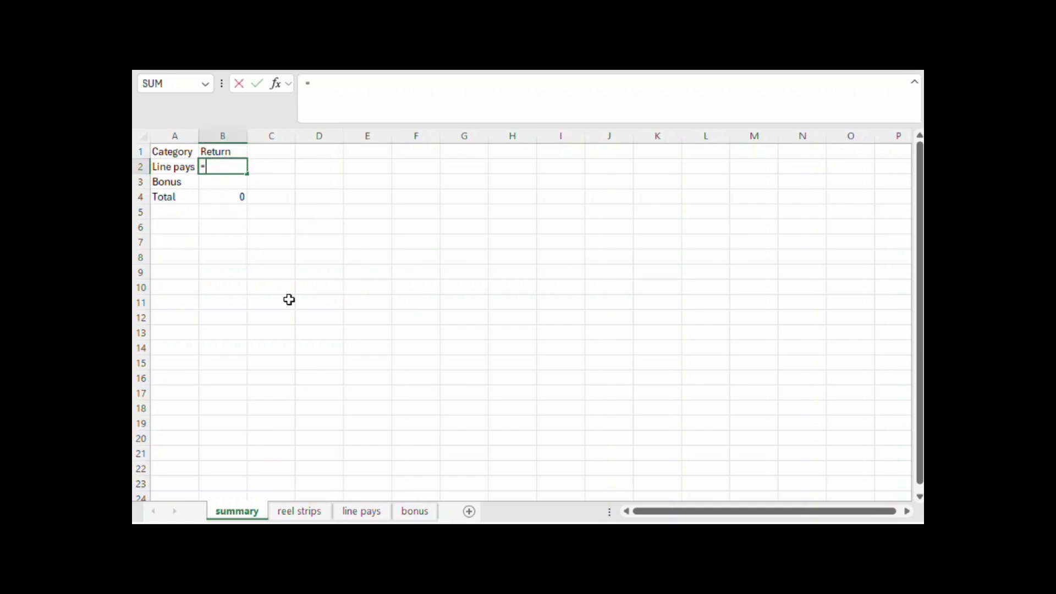
click(362, 511)
scroll(537, 416, down, 4)
scroll(536, 415, down, 11)
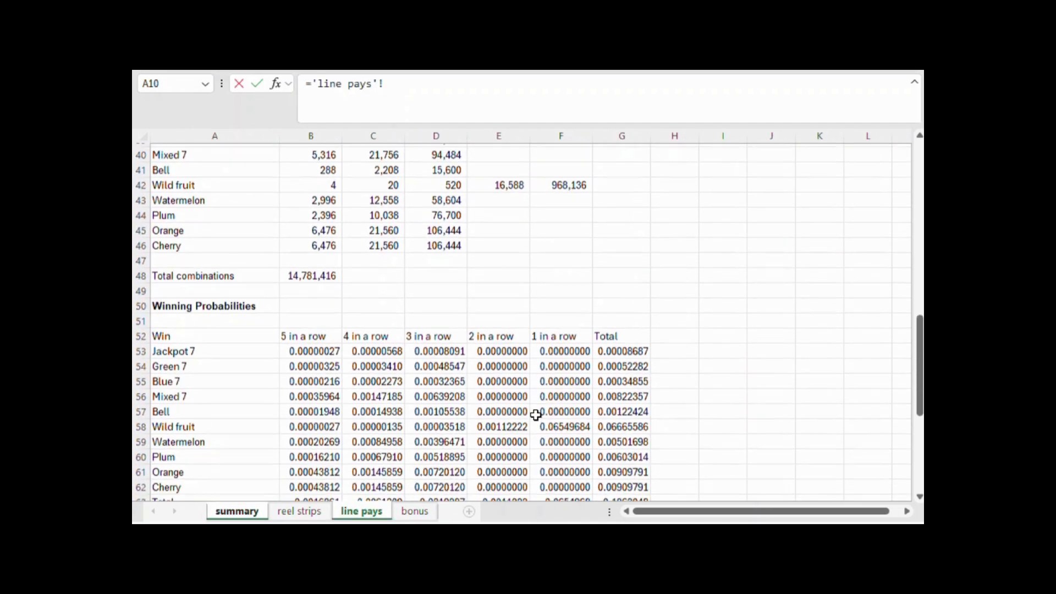
click(626, 409)
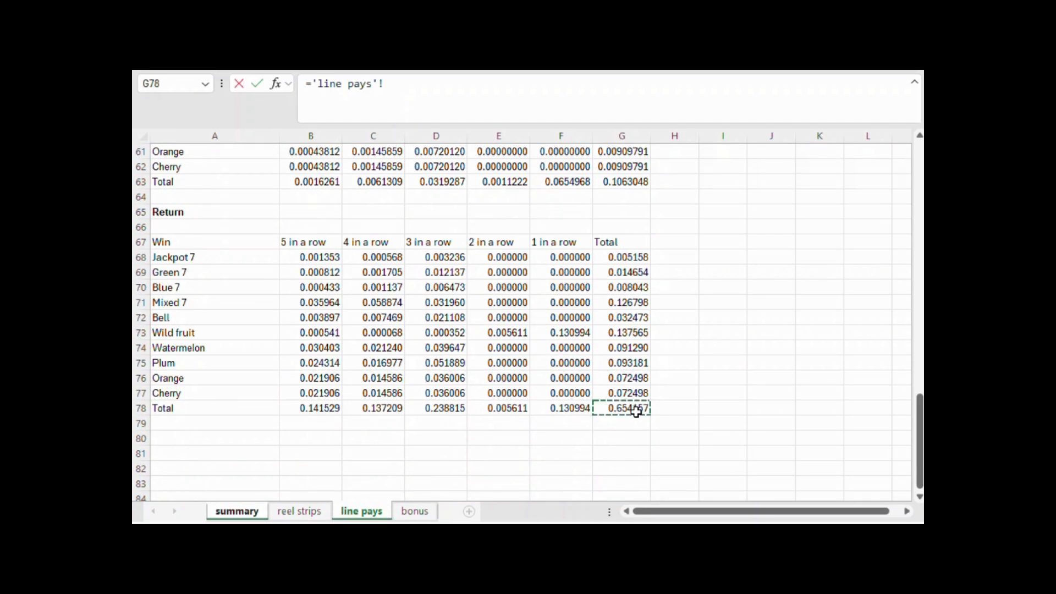
key(Return)
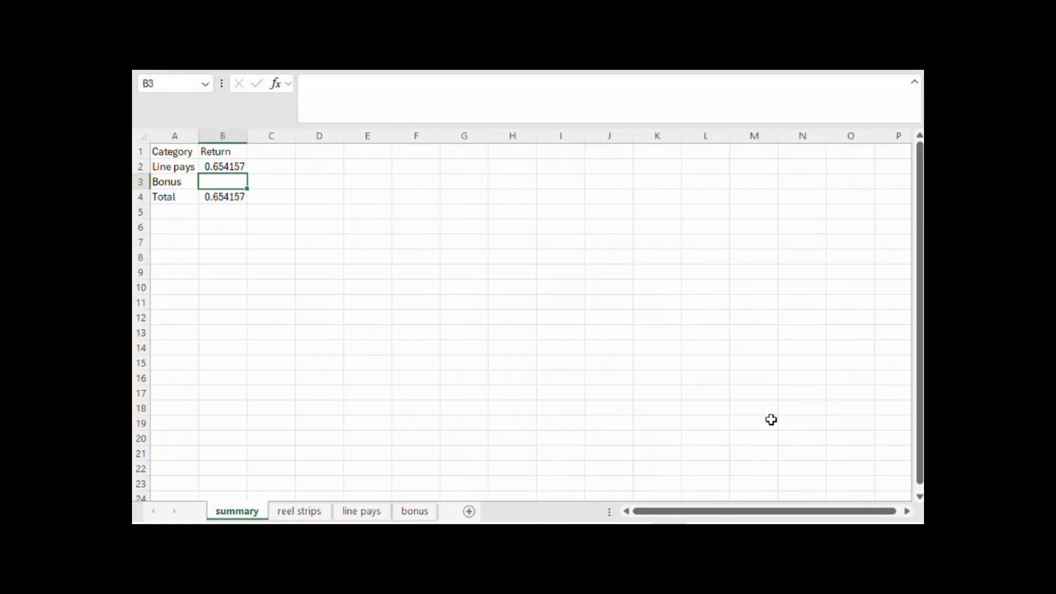
Link the Bonus return in B3 of the summary sheet to the bonus return in B5 of the bonus sheet
text(=)
click(415, 516)
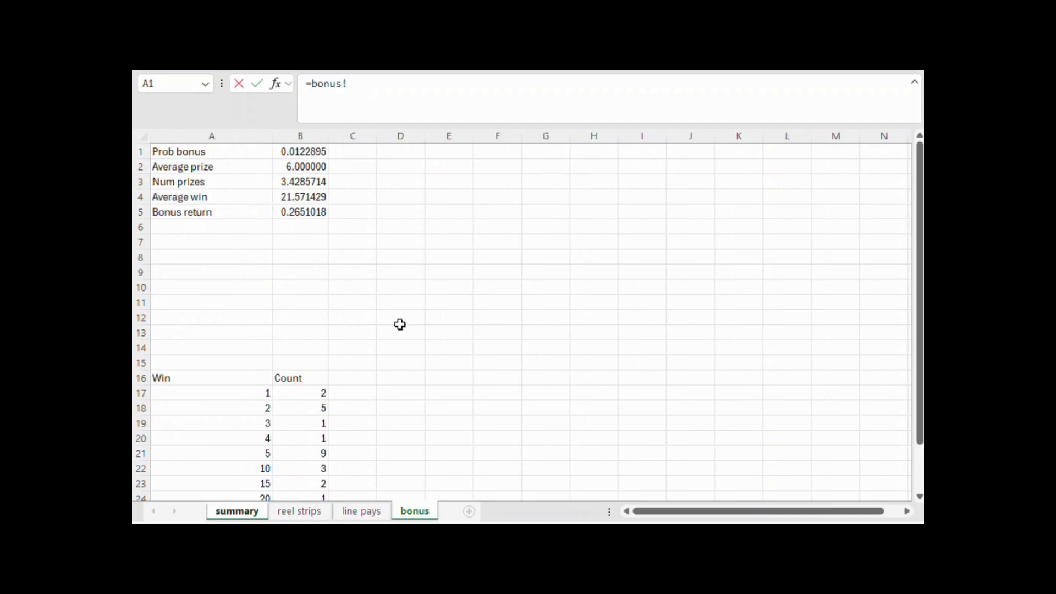
click(306, 213)
key(Return)
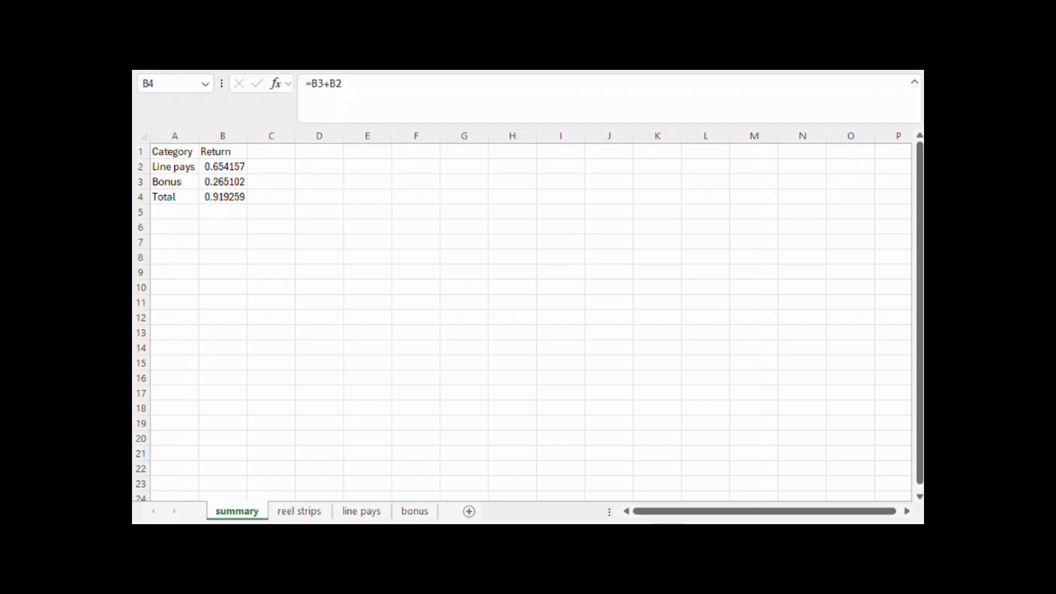
click(442, 335)
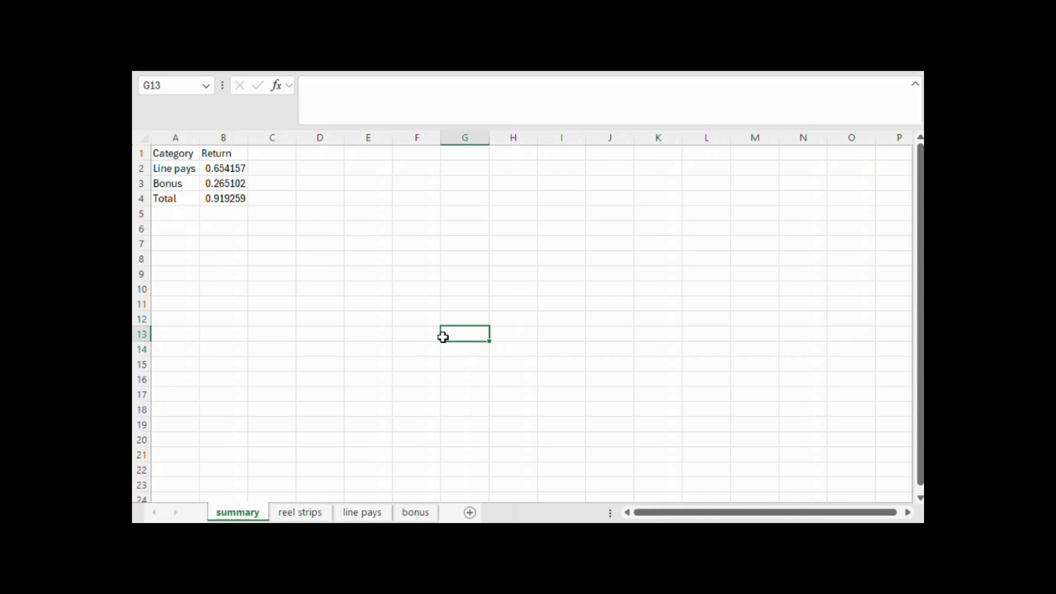
click(306, 317)
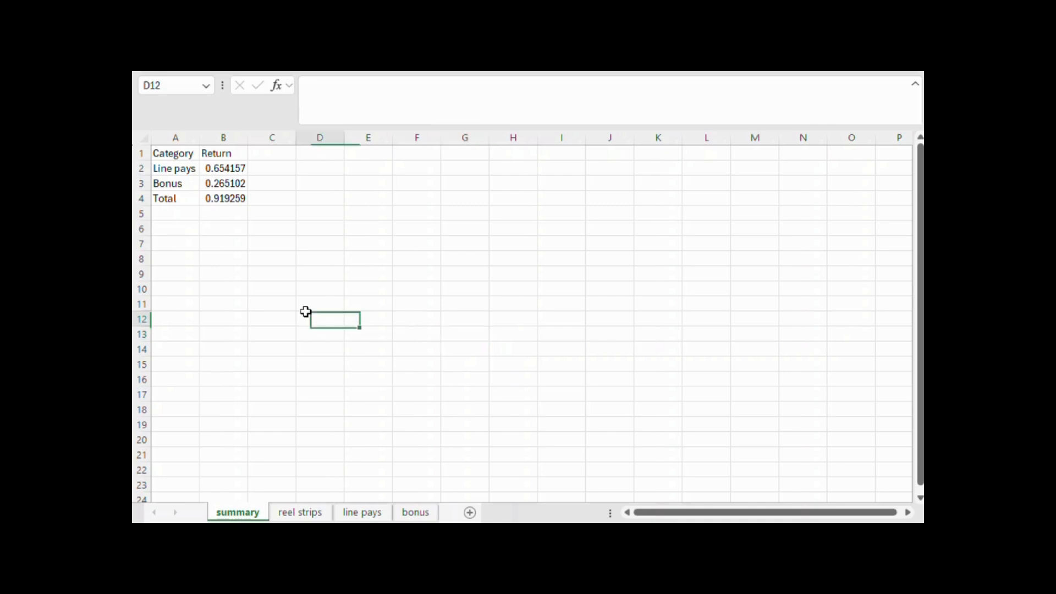
click(209, 201)
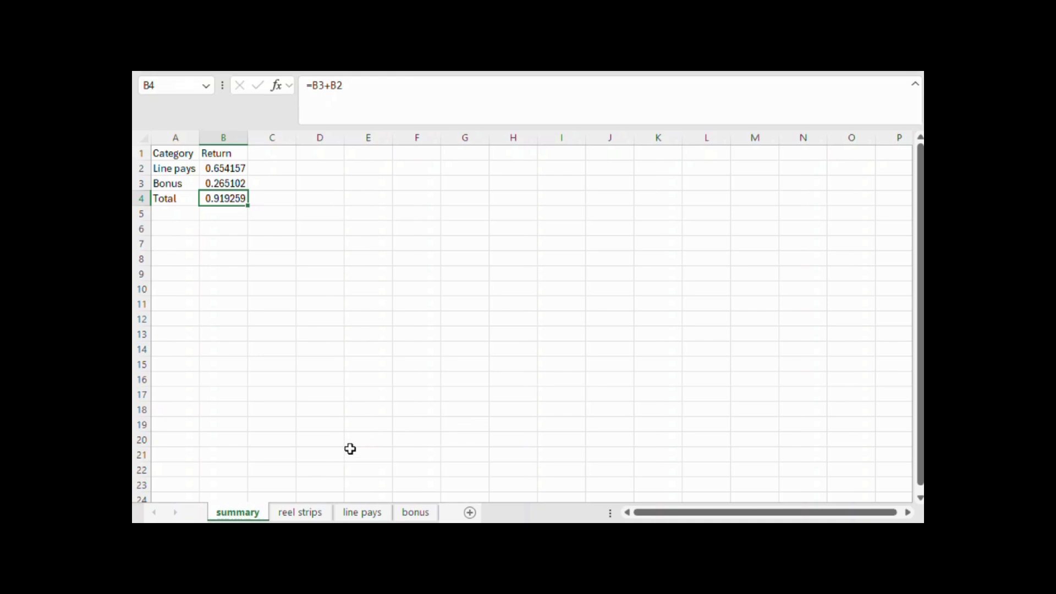
click(418, 423)
click(466, 354)
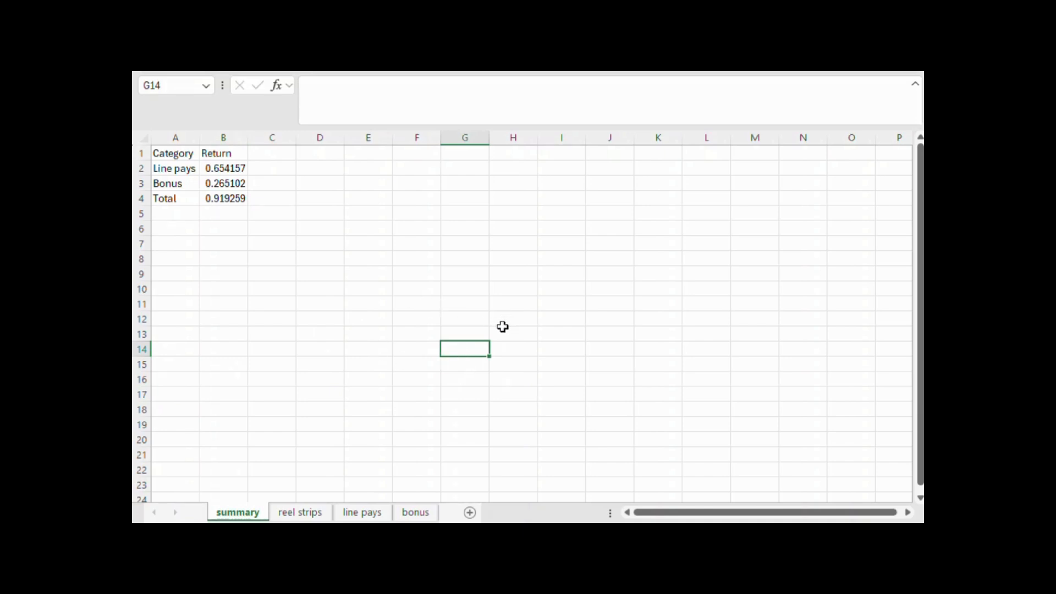
drag(498, 344, 483, 337)
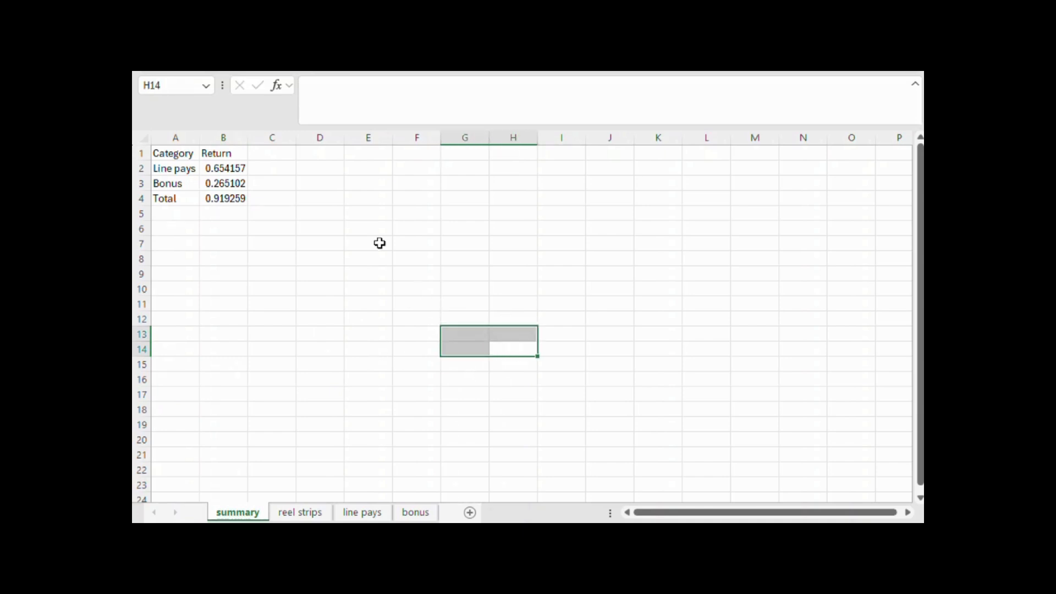
click(342, 203)
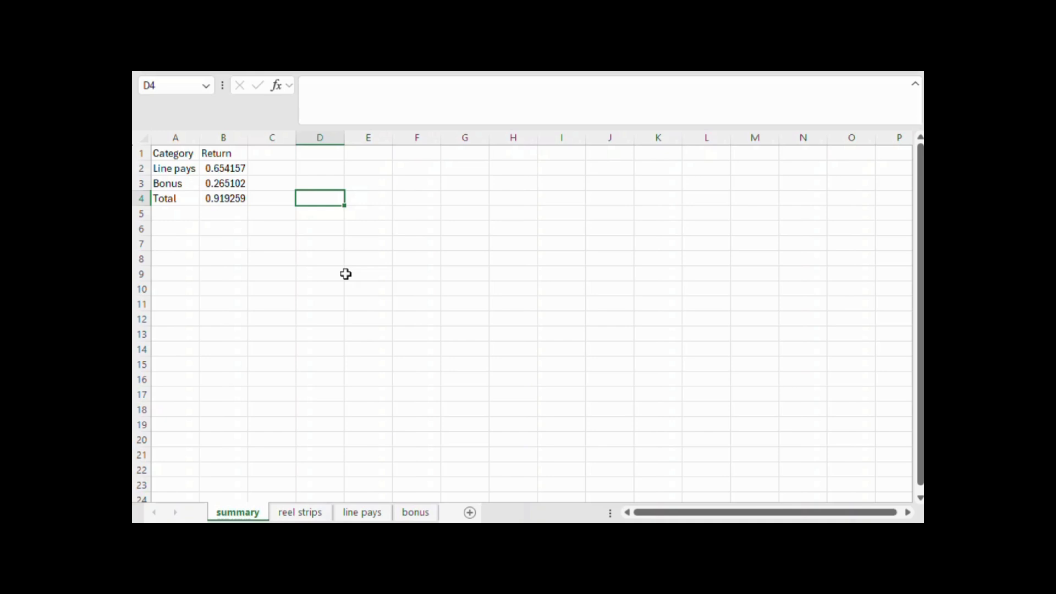
click(453, 382)
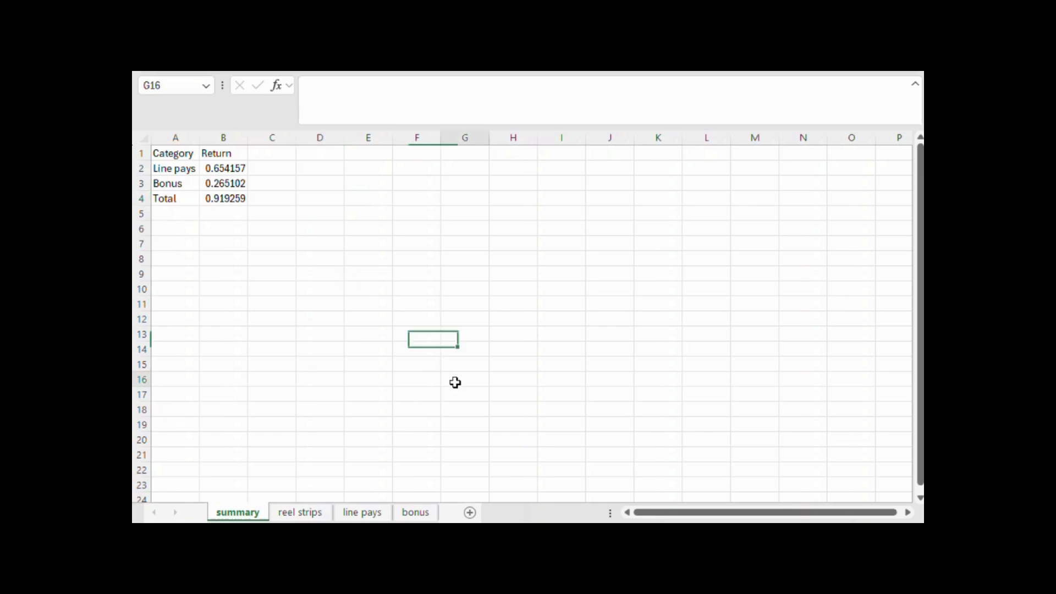